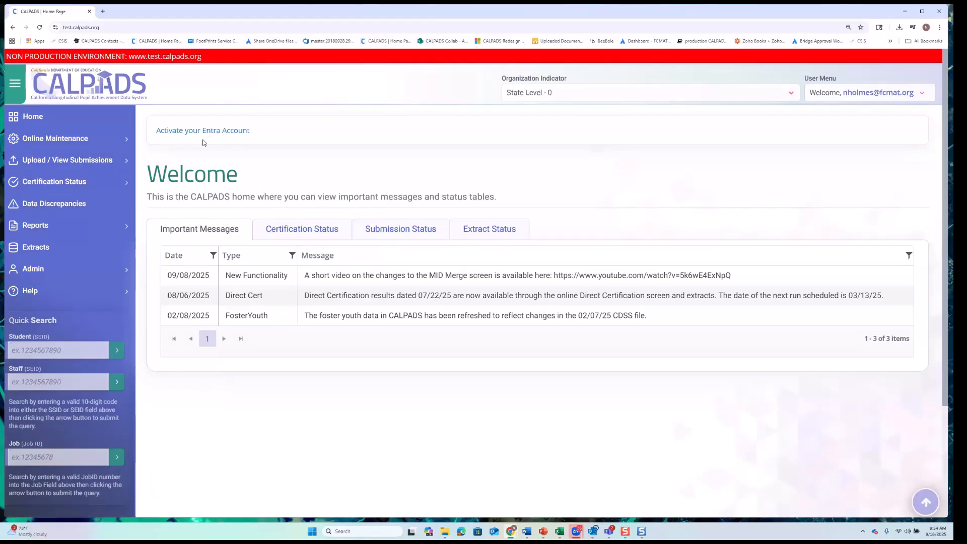
Open the SSID Match Tool in the student data section of Online Maintenance
left_click(129, 144)
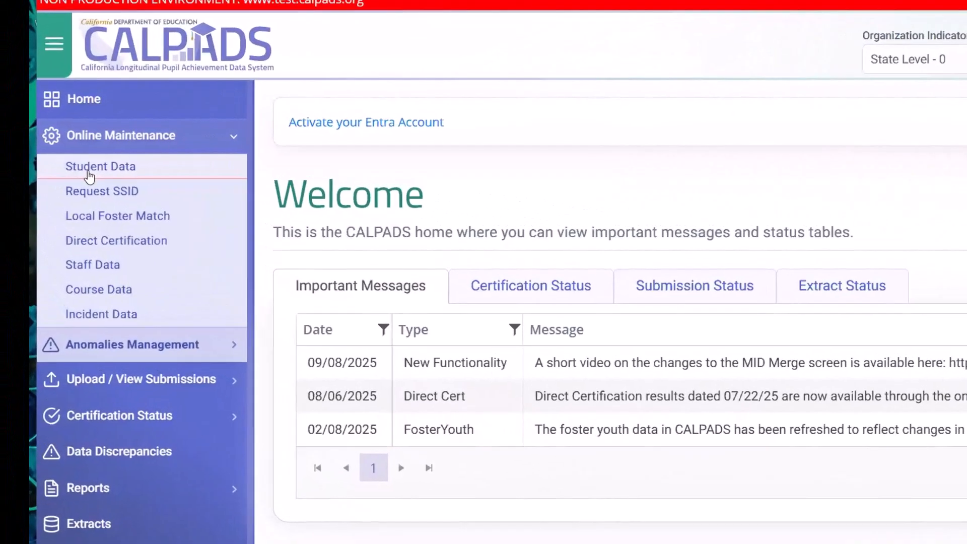
left_click(89, 174)
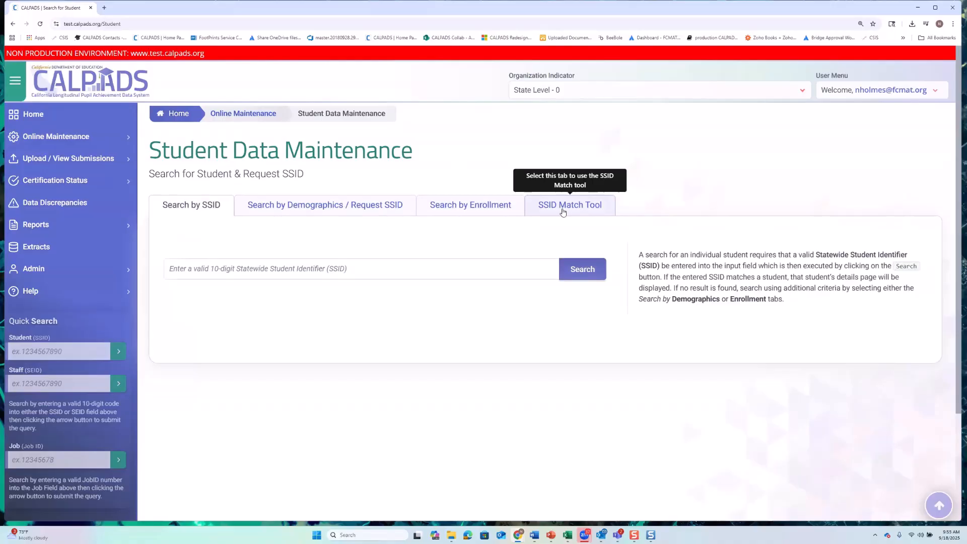
left_click(550, 212)
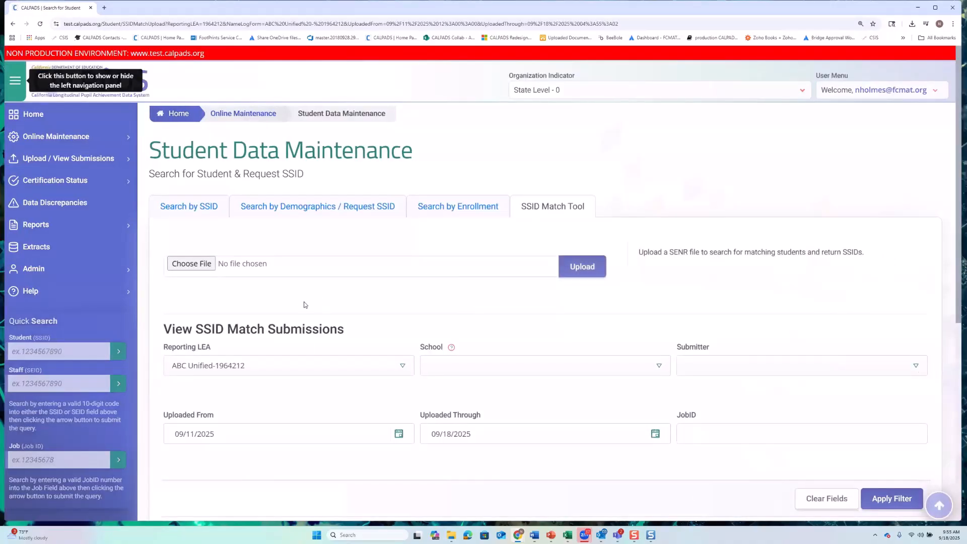
Set the Reporting LEA for the SSID match submissions to CSIS Training Berkeley Unified-9998152
left_click(257, 374)
type("csis")
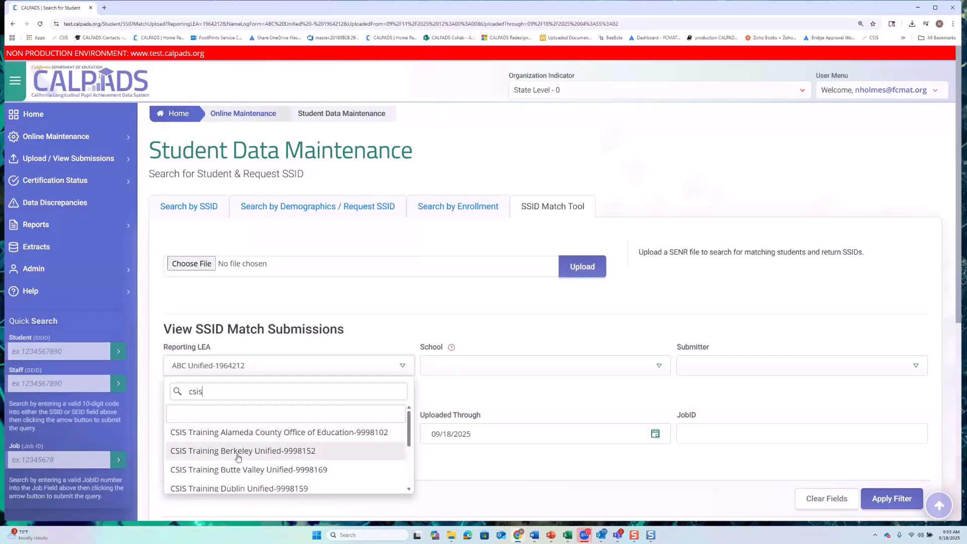
left_click(237, 454)
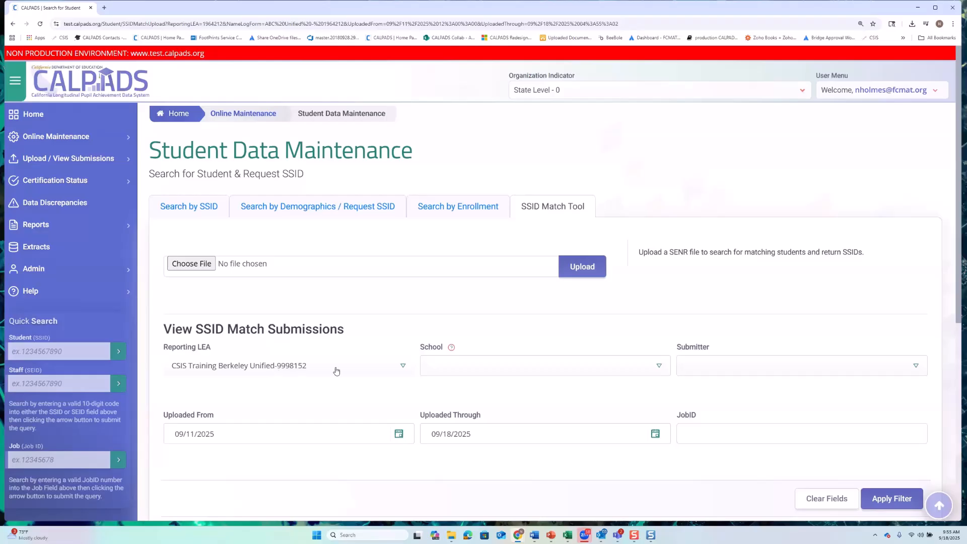
Choose "2526 match file.xlsx" from Downloads as the SENR file and upload it to the SSID Match Tool
left_click(197, 267)
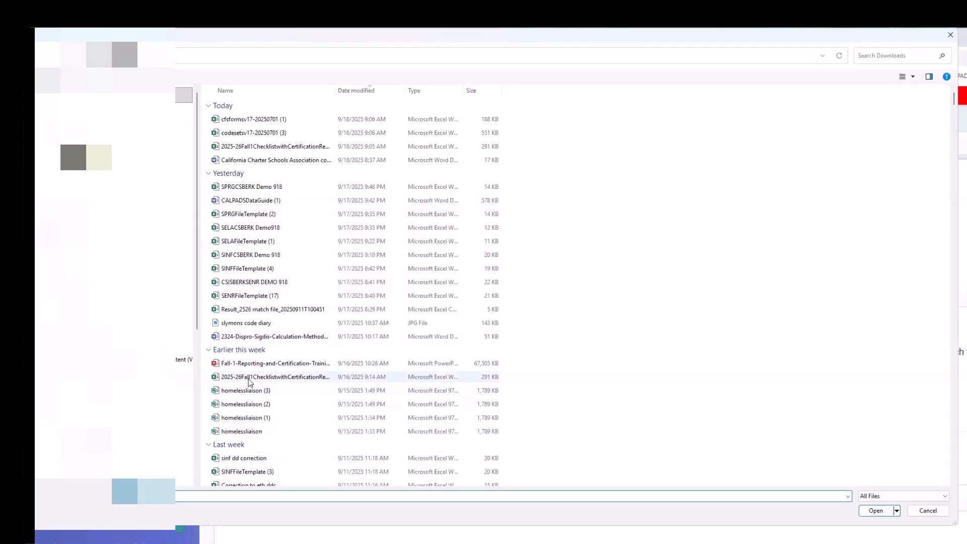
scroll(250, 384, "down", 2)
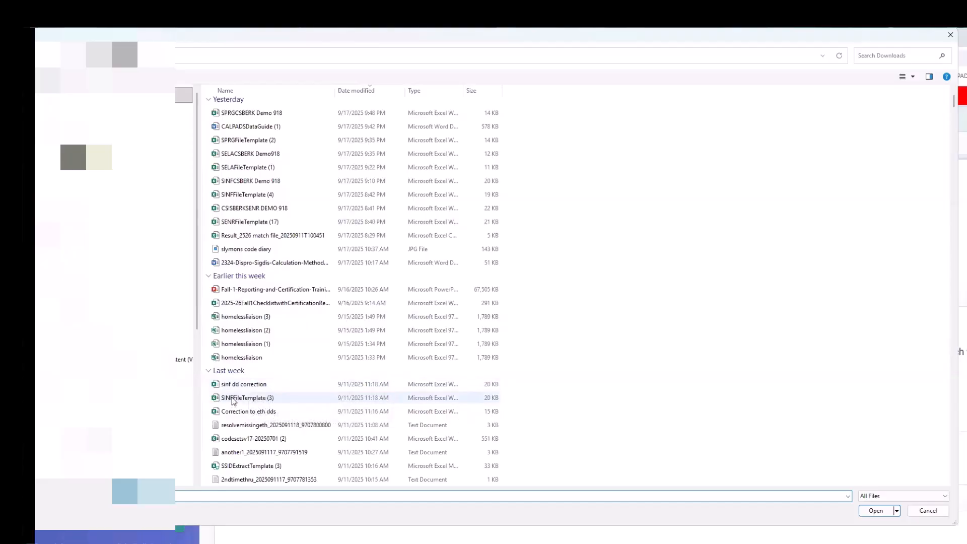
scroll(245, 388, "down", 2)
scroll(243, 392, "down", 5)
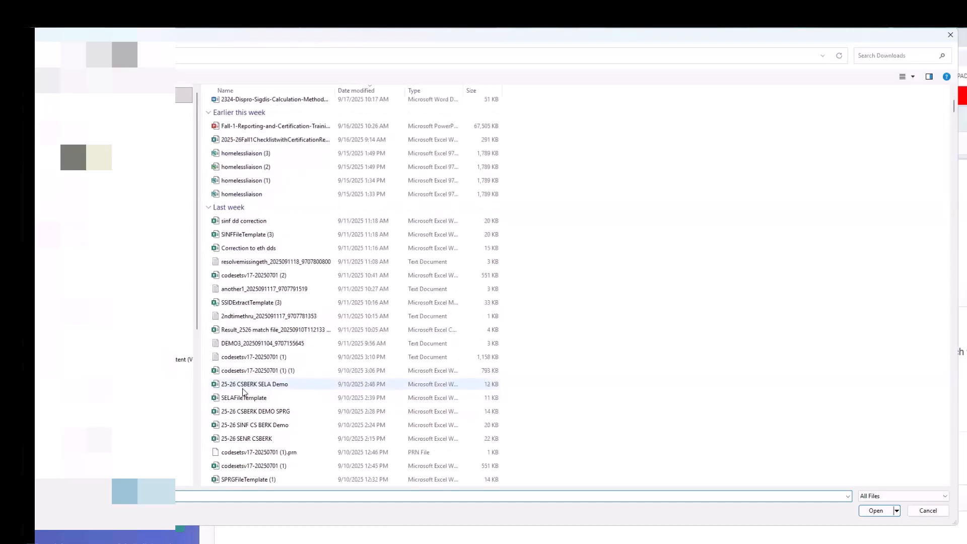
left_click(247, 457)
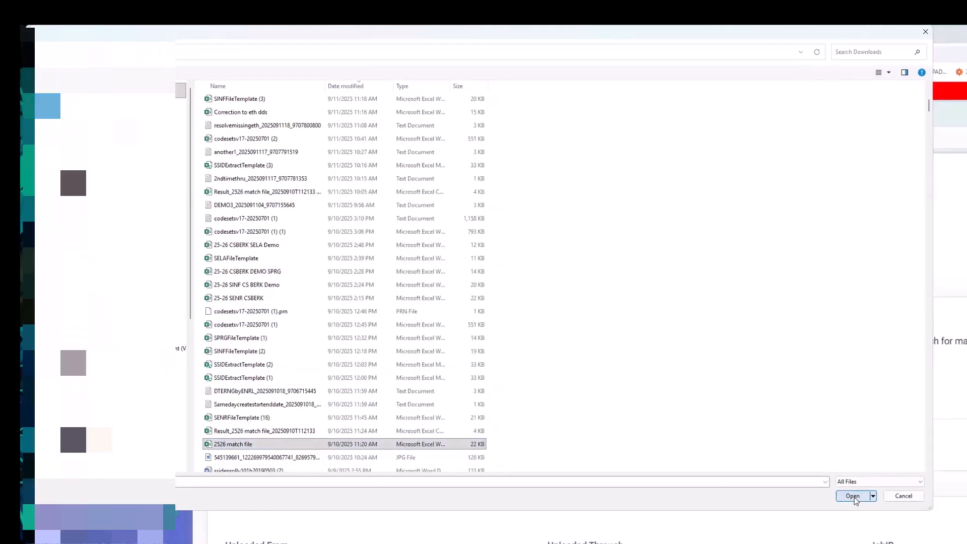
left_click(876, 510)
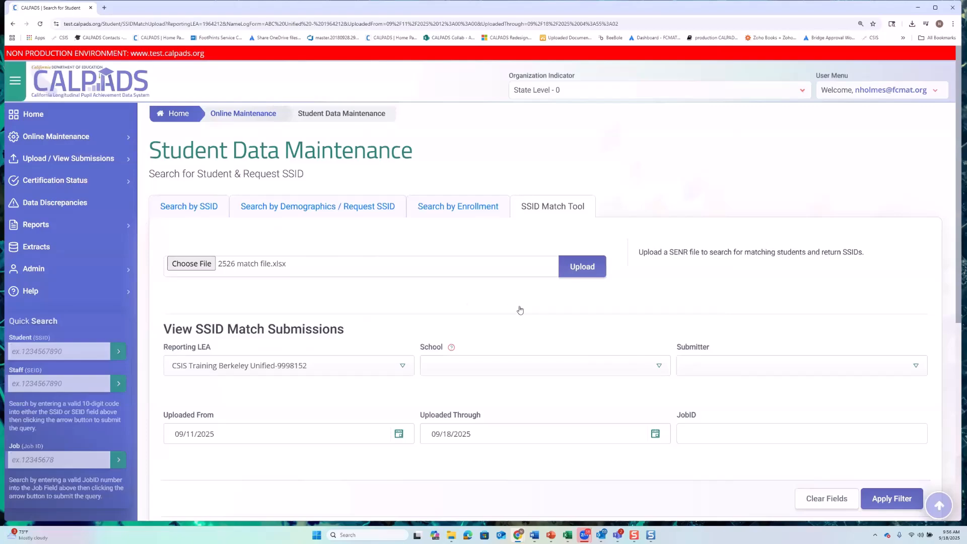
left_click(566, 268)
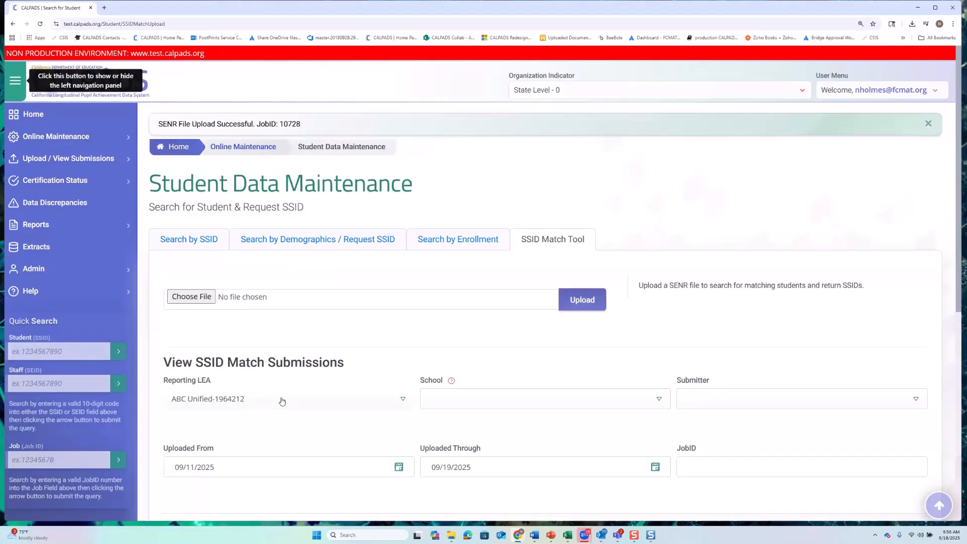
Filter the SSID match submissions by the Reporting LEA CSIS Training Berkeley Unified-9998152
left_click(281, 400)
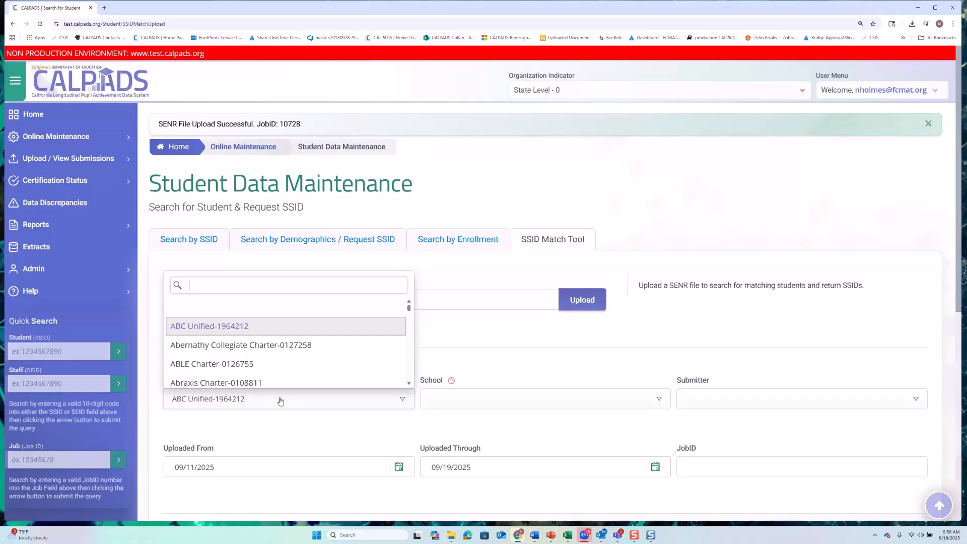
type("csis")
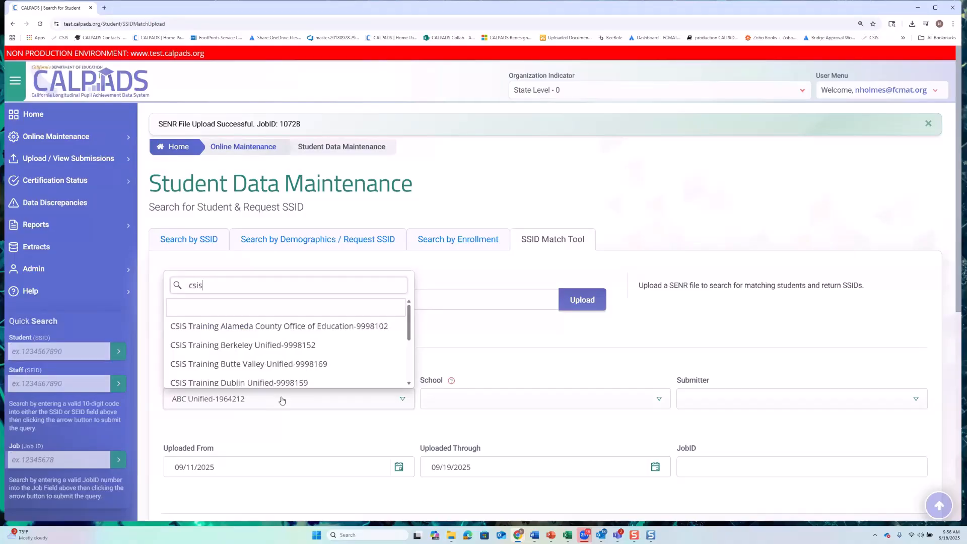
left_click(254, 345)
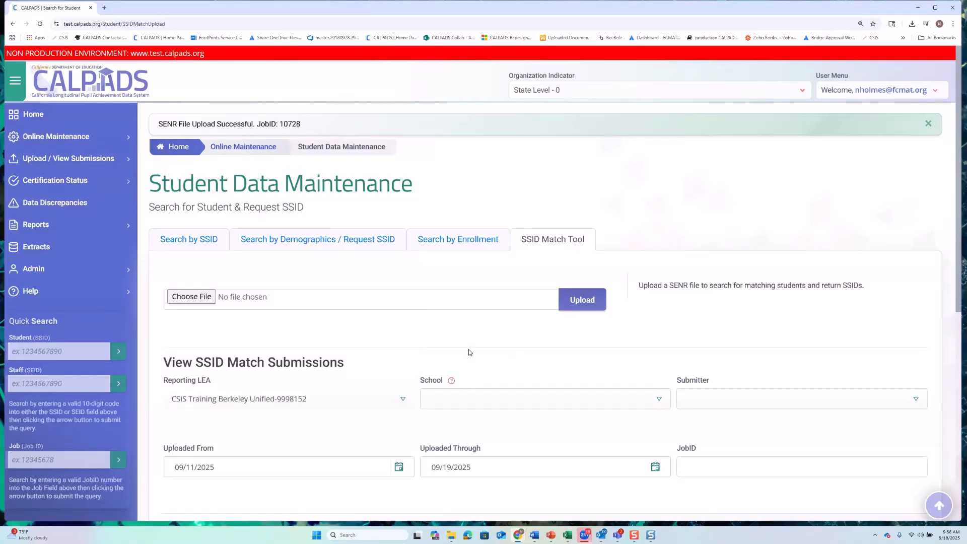
scroll(468, 349, "down", 3)
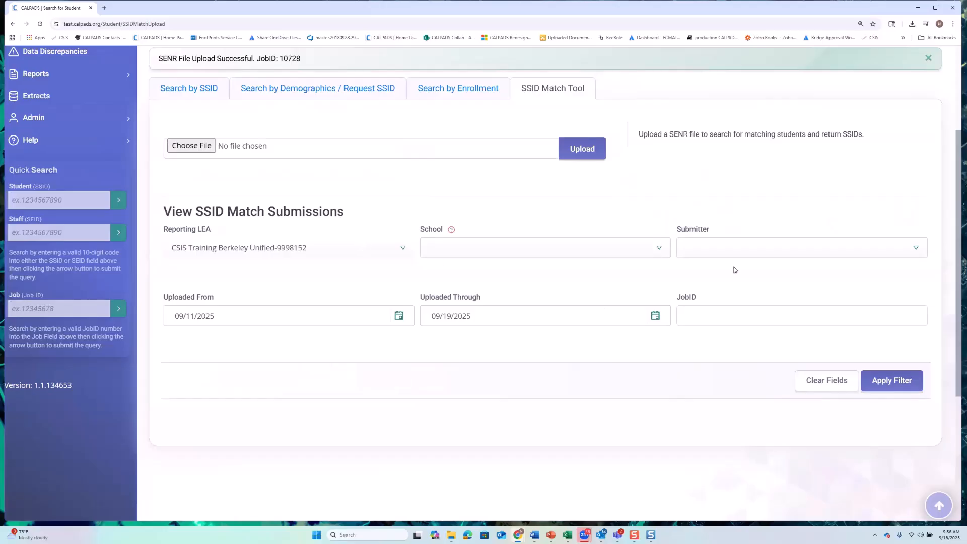
left_click(892, 380)
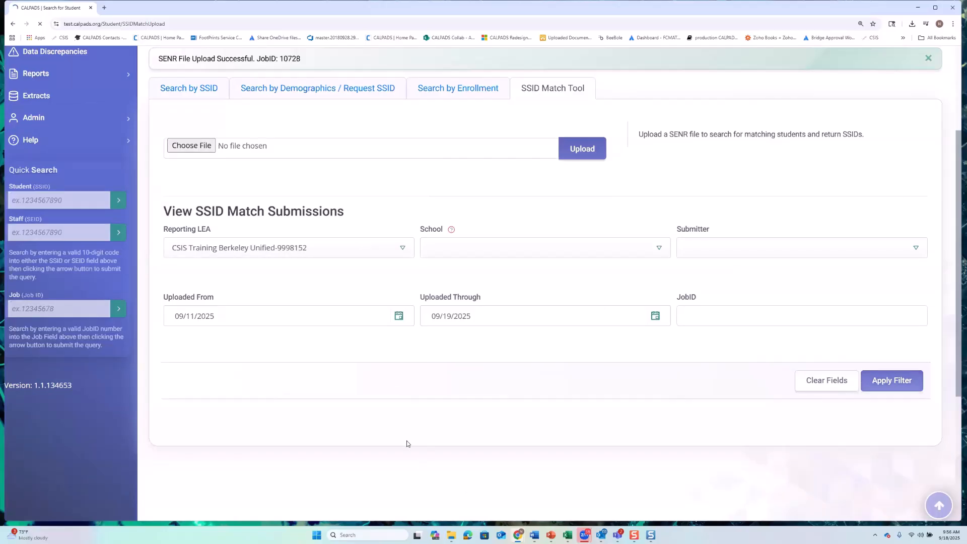
Download the result file of the match submission dated 09/18/2025 09:36:45 AM and open it in Excel
scroll(387, 367, "down", 1)
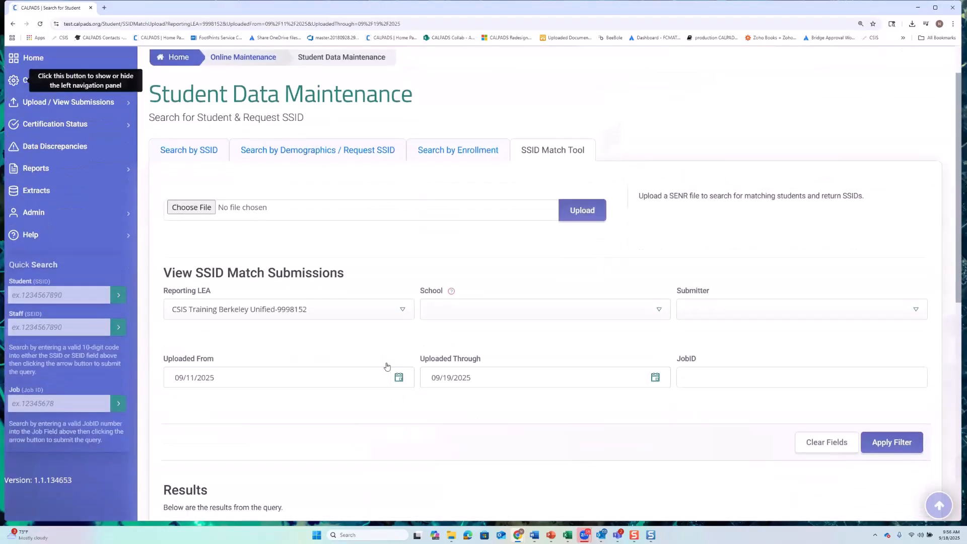
scroll(386, 366, "down", 5)
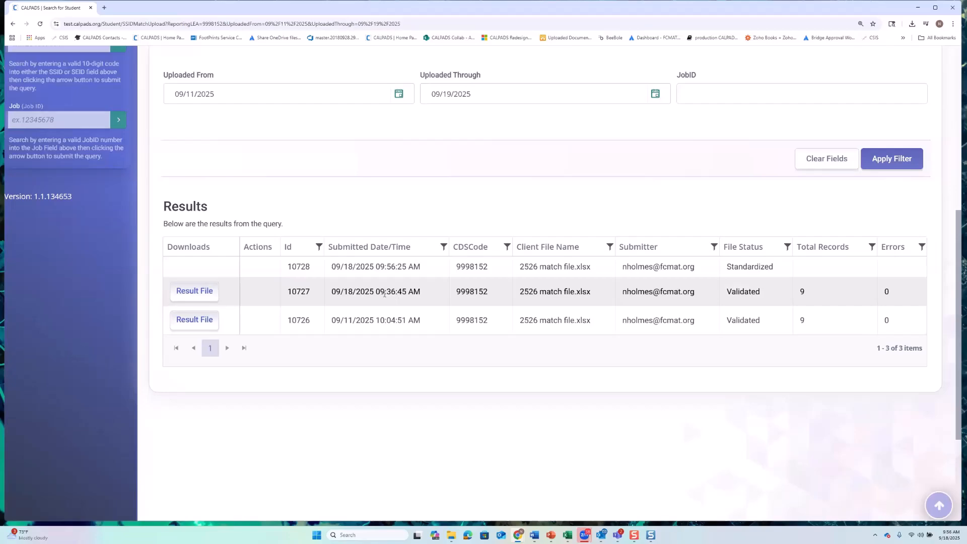
left_click_drag(379, 291, 411, 290)
left_click(195, 290)
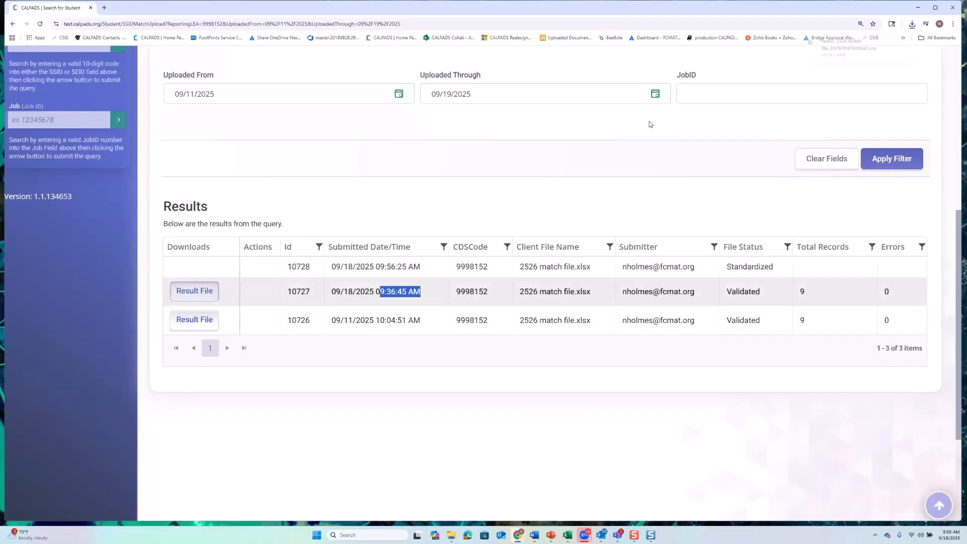
left_click(847, 48)
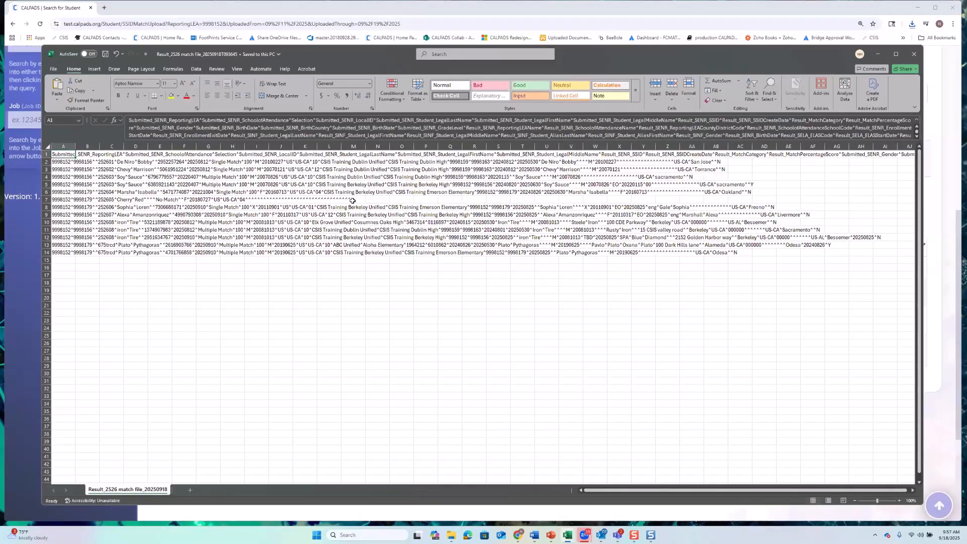
Select column A of the result sheet and make it slightly wider than its default width
left_click(62, 146)
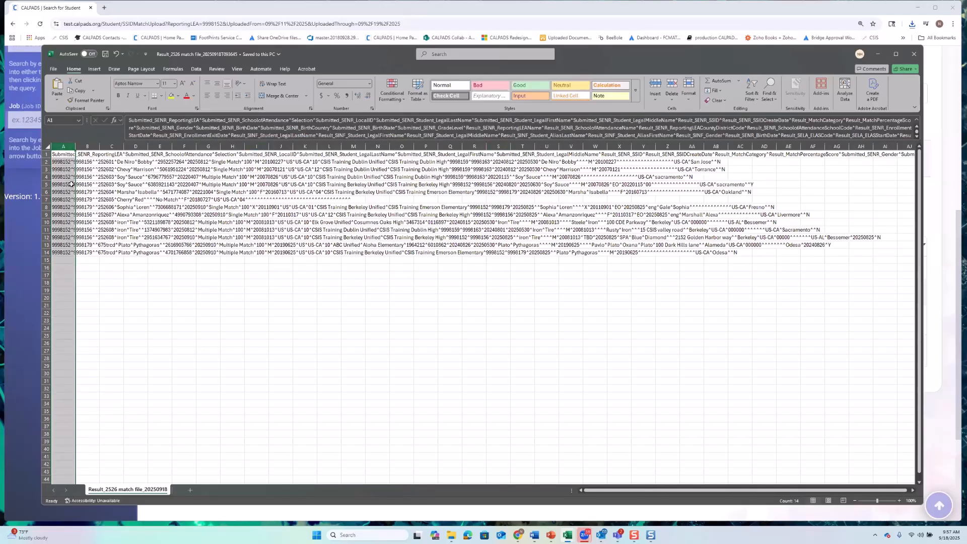
left_click_drag(76, 147, 228, 146)
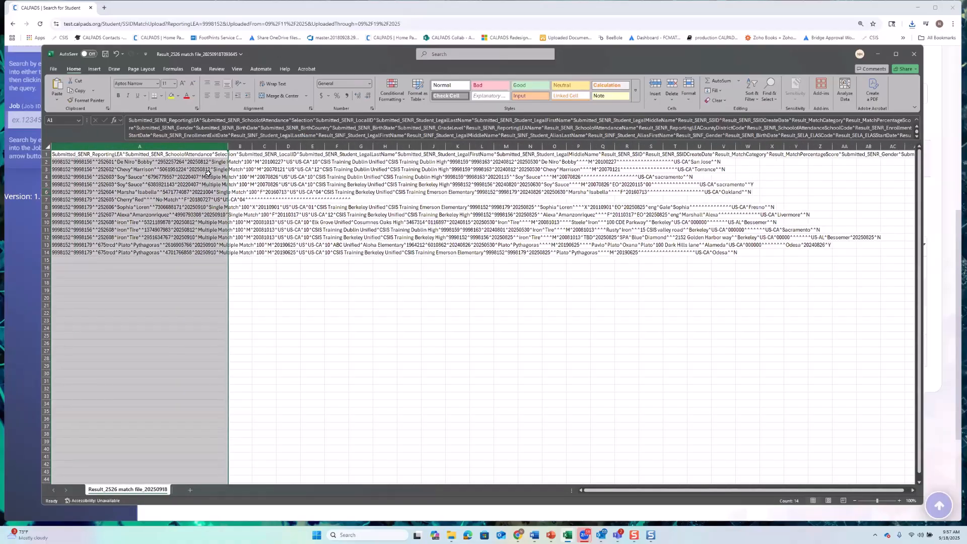
left_click_drag(227, 146, 108, 146)
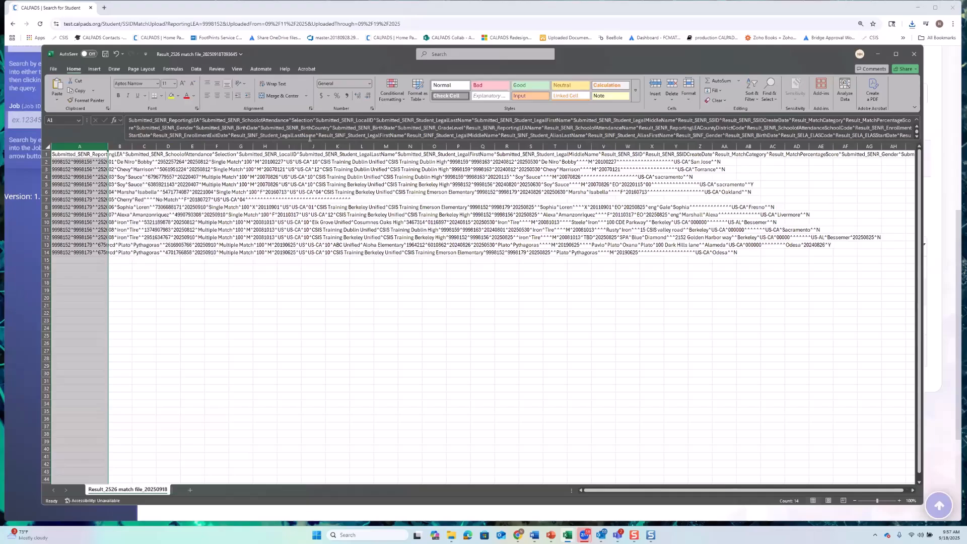
Start Text to Columns for column A with Delimited as the original data type and continue to the delimiter settings
left_click(198, 70)
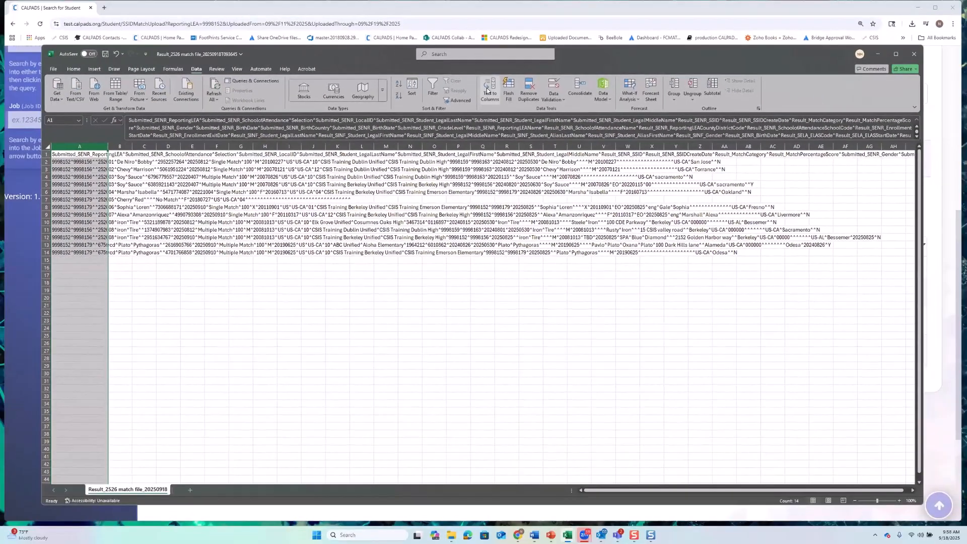
left_click(277, 128)
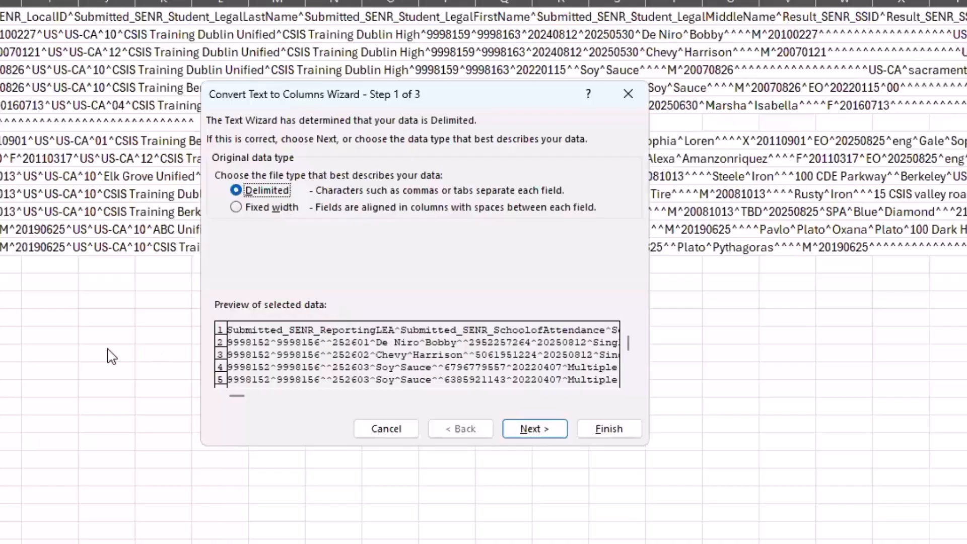
left_click(533, 428)
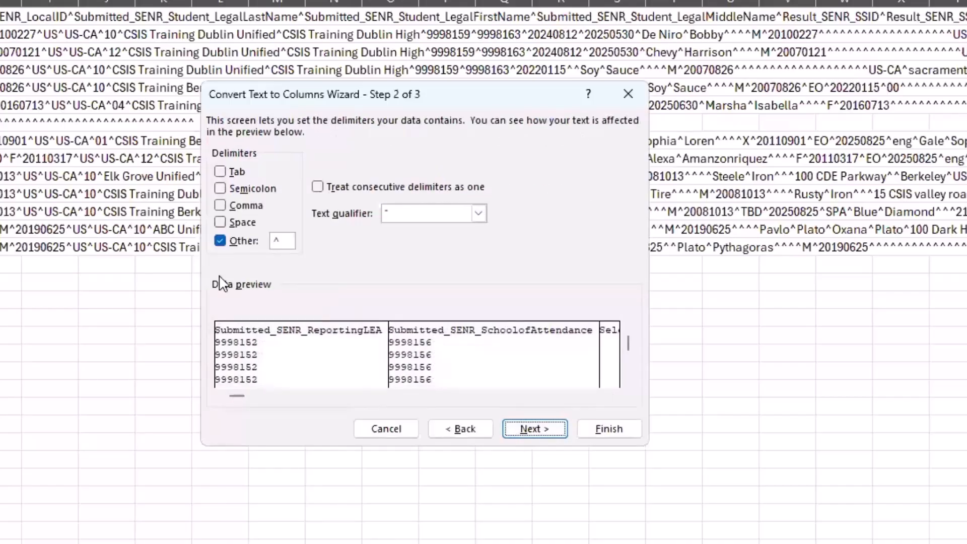
Set the custom caret character ^ as the only delimiter, with Tab deselected
left_click(281, 241)
key("BackSpace")
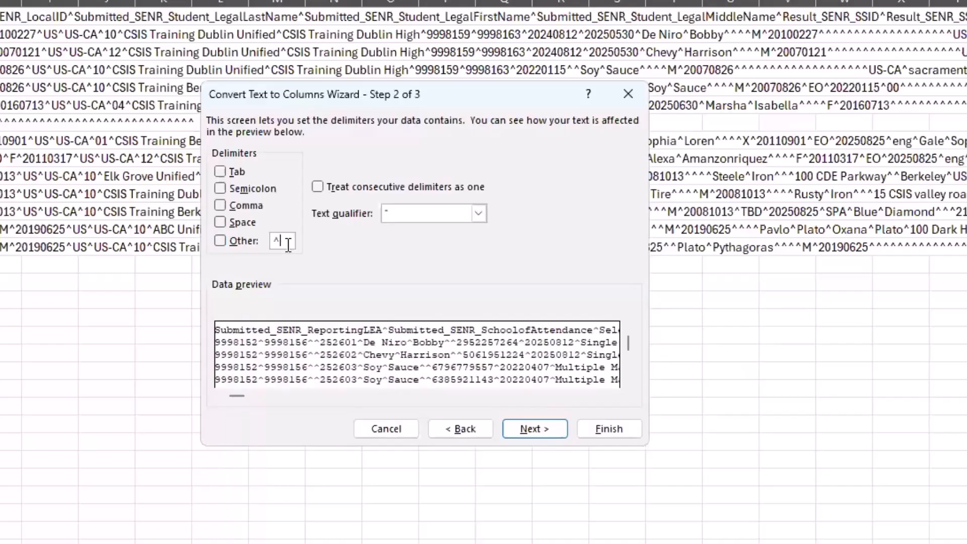
left_click(220, 172)
left_click(220, 241)
left_click(220, 172)
left_click(220, 240)
type("^")
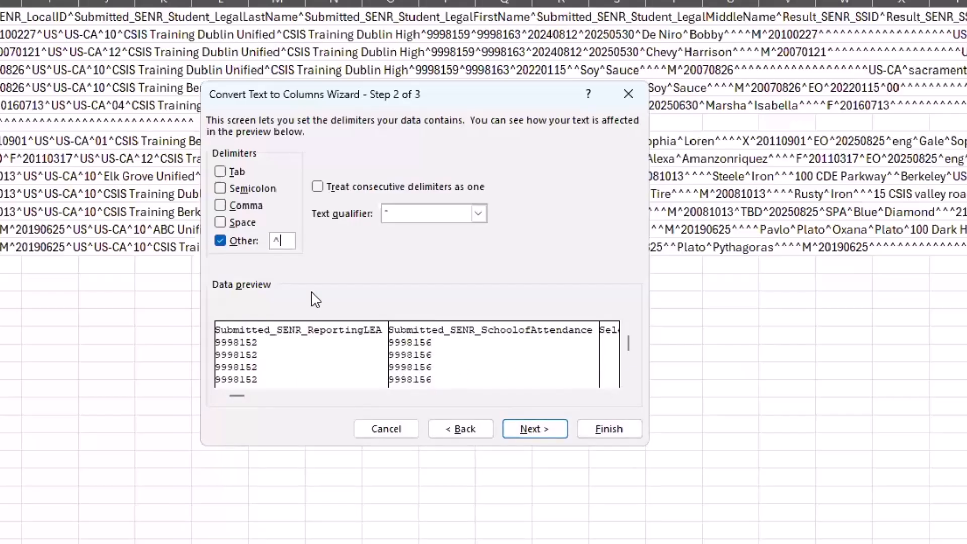
Clear the custom delimiter, examine the unsplit data preview, and enter ^ again to compare the split columns
key("BackSpace")
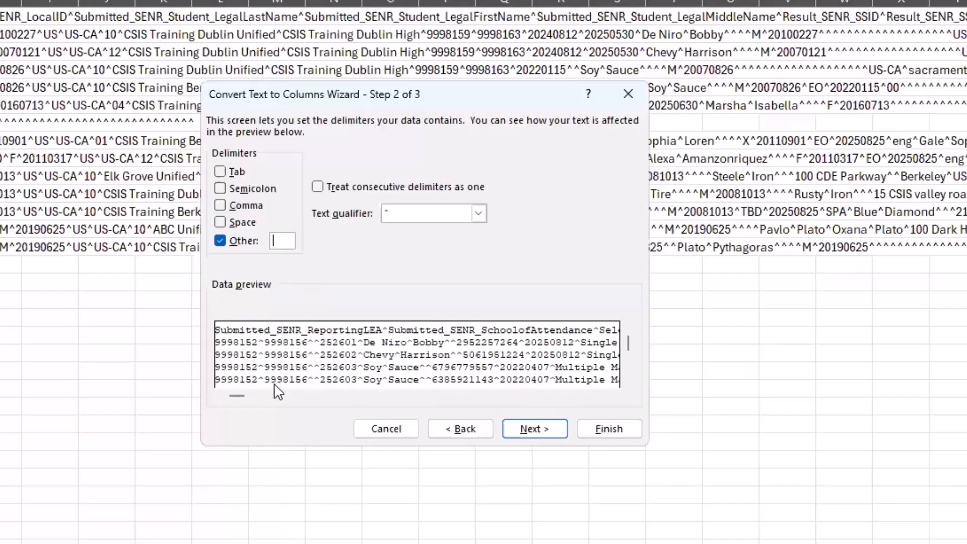
left_click_drag(238, 396, 560, 398)
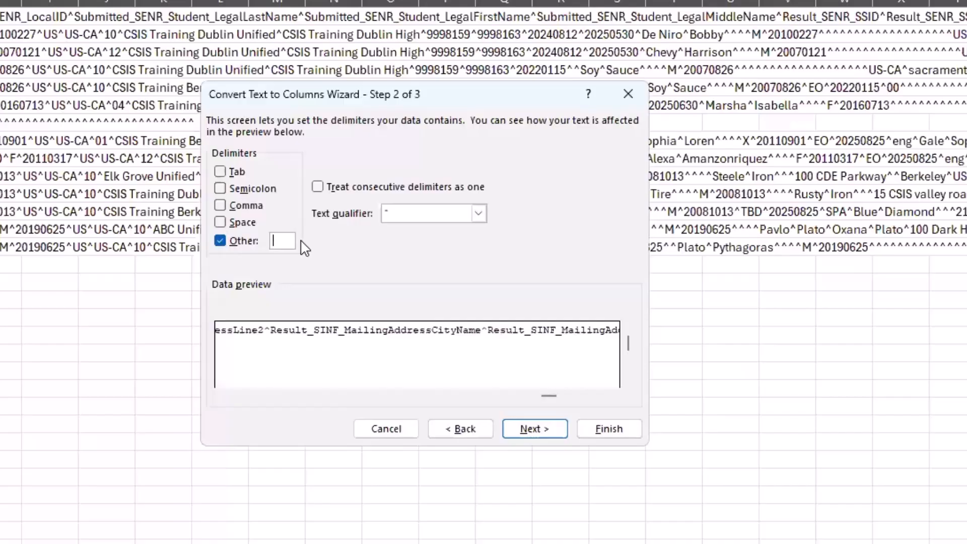
type("^")
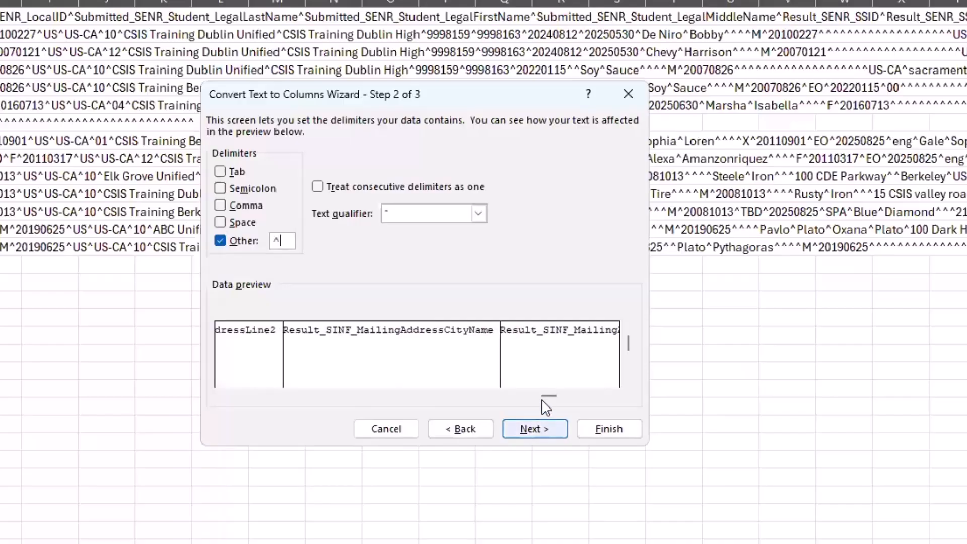
left_click_drag(530, 396, 151, 453)
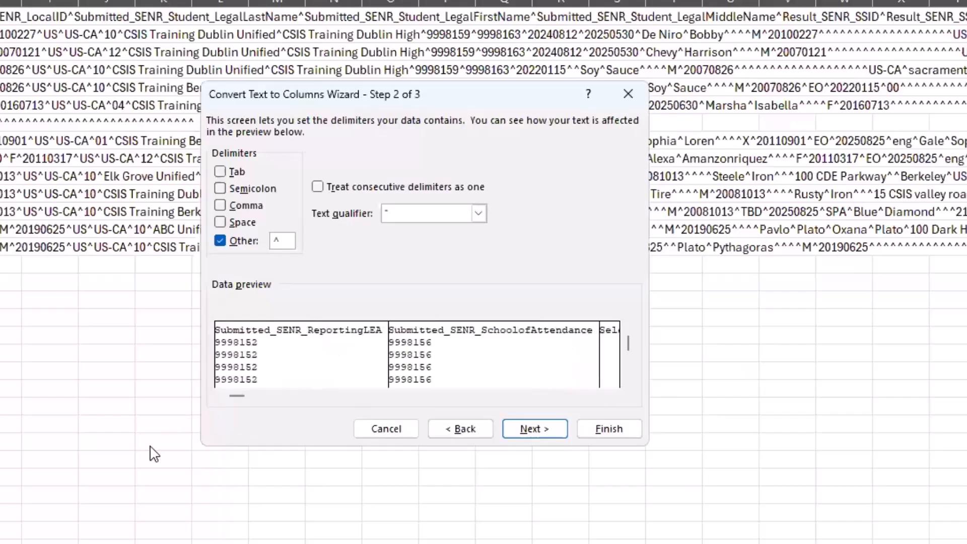
Continue to the column formats, set every column from first to last to Text, and finish splitting the data
left_click(534, 429)
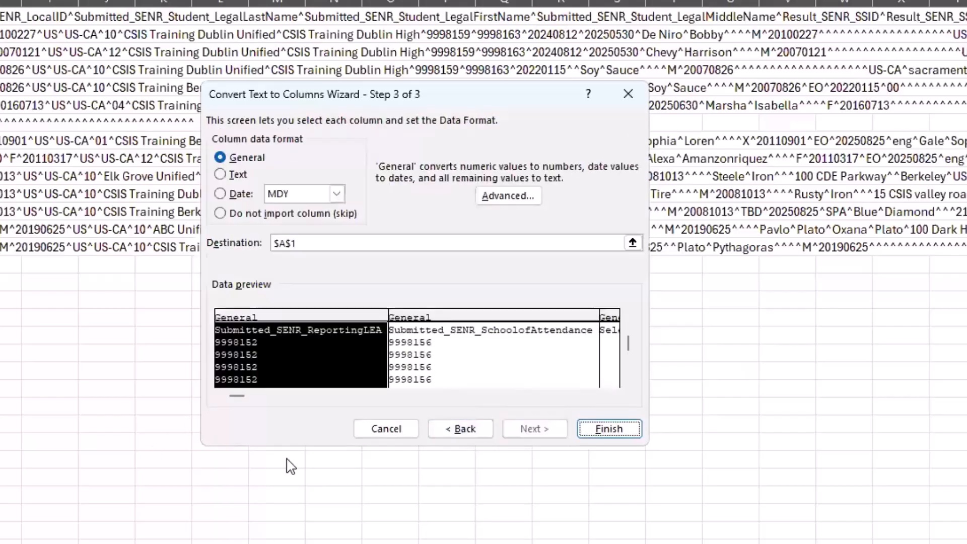
left_click(220, 174)
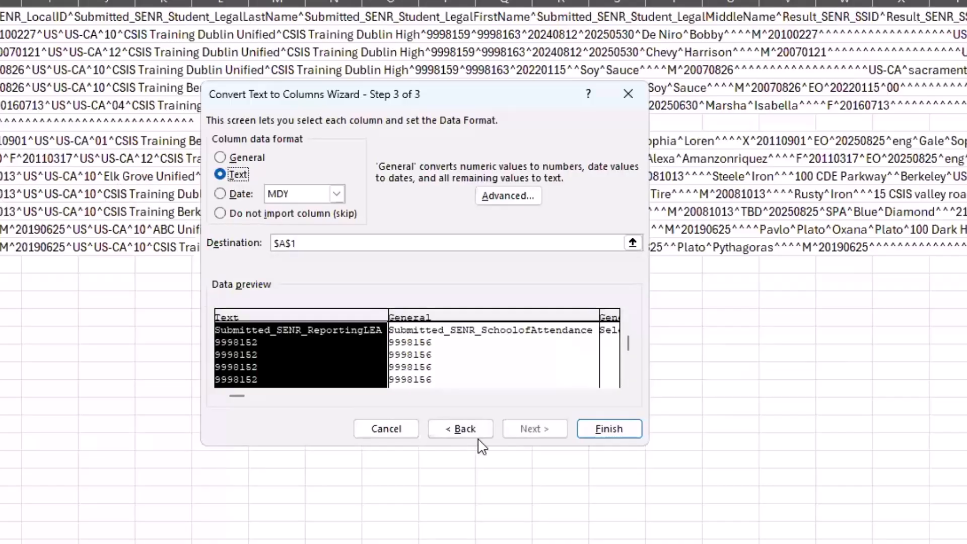
left_click_drag(235, 396, 605, 396)
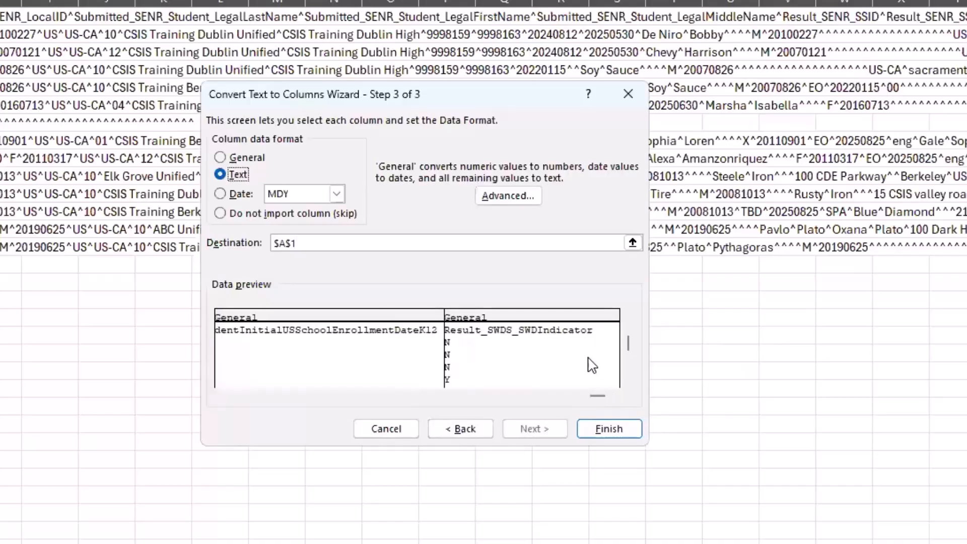
left_click(592, 364, "shift")
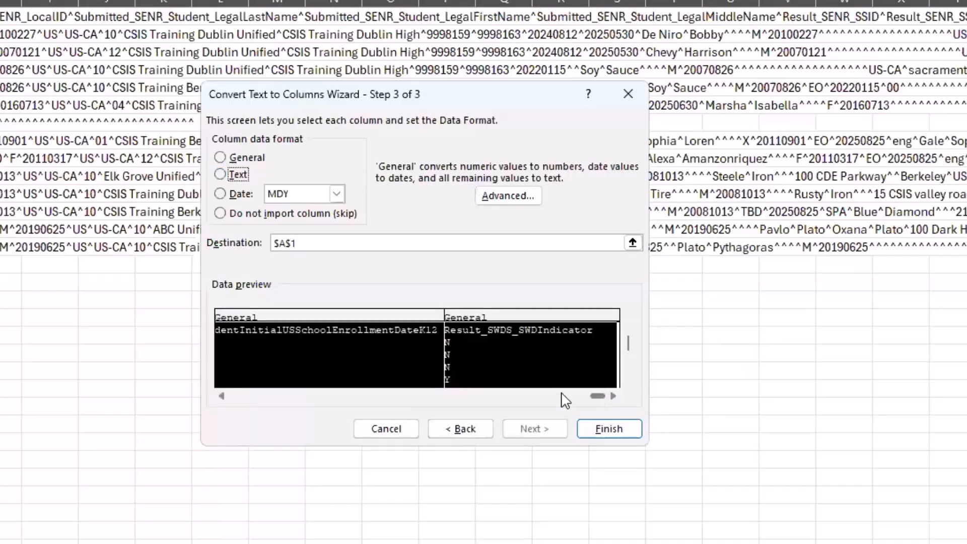
left_click(250, 395)
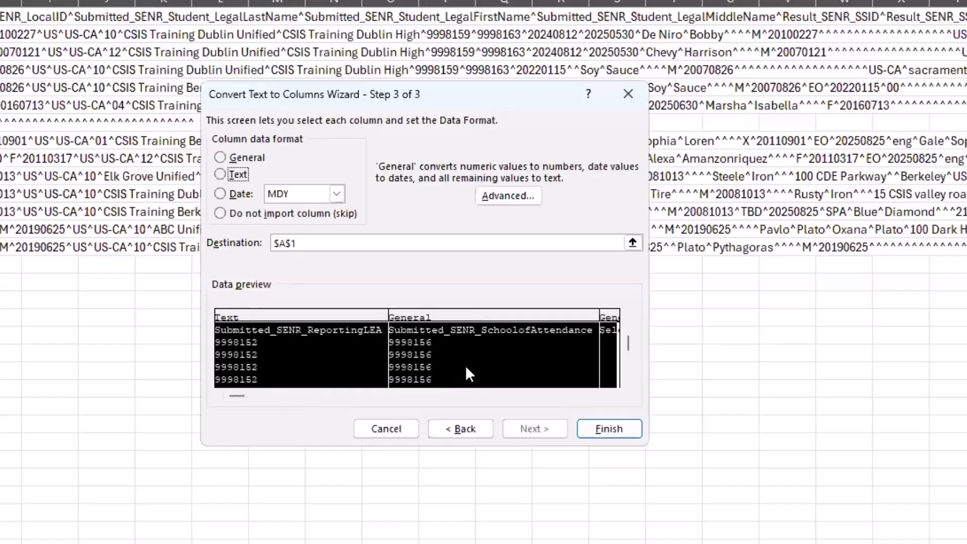
left_click(220, 175)
left_click(220, 158)
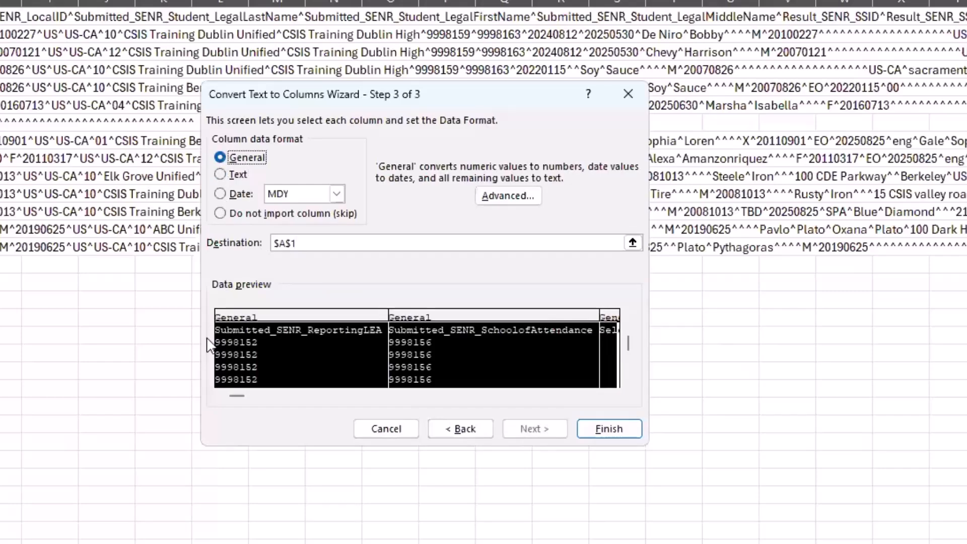
left_click(220, 175)
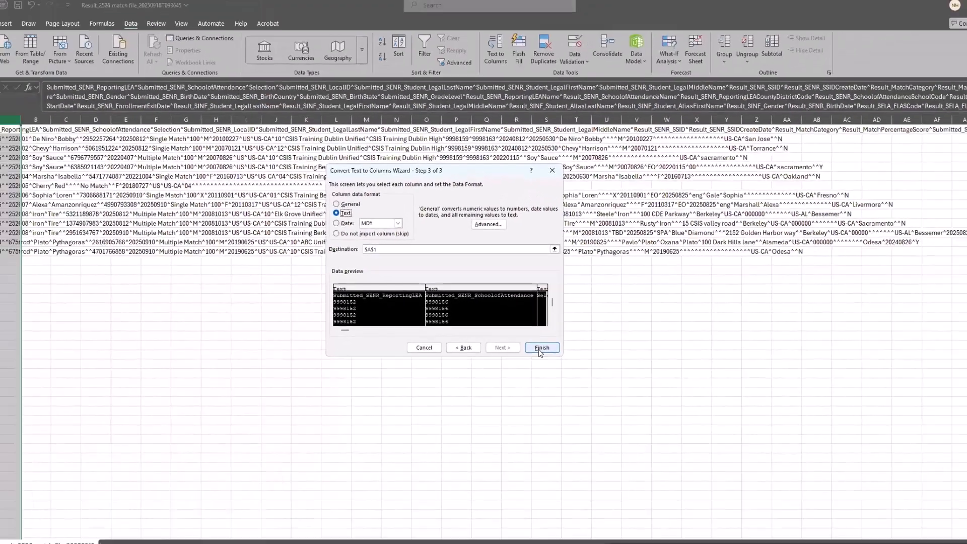
left_click(604, 430)
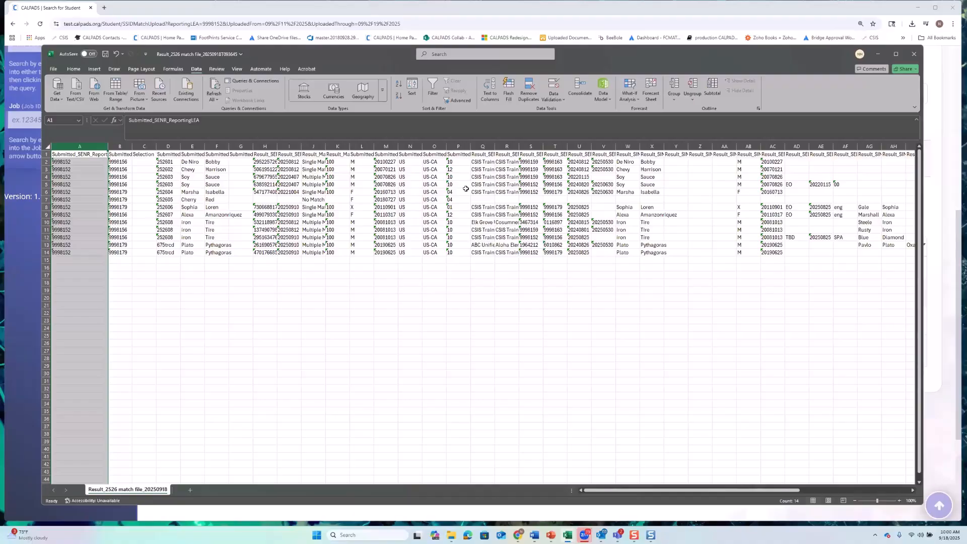
Wrap the text of the header cells in row 1 so the full field names fit
left_click(46, 154)
left_click(74, 69)
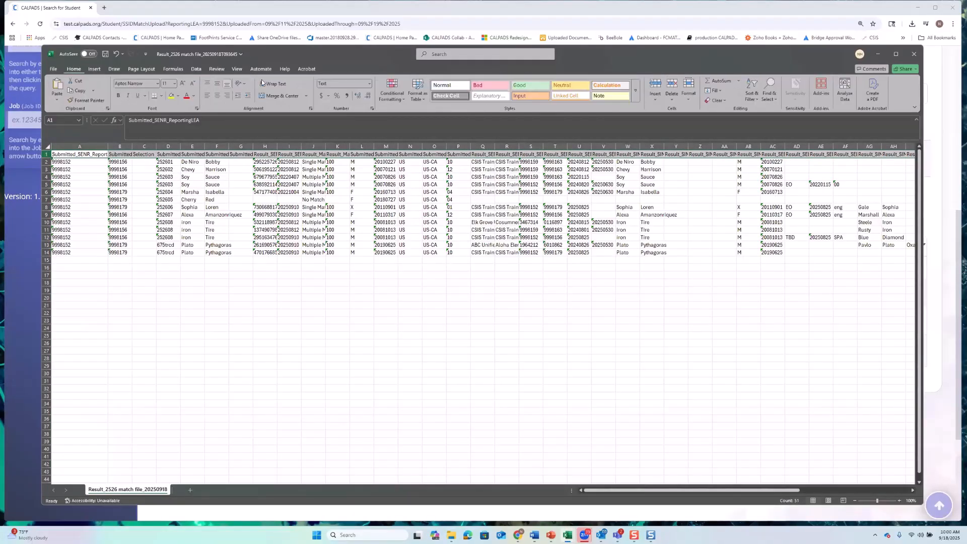
left_click(272, 83)
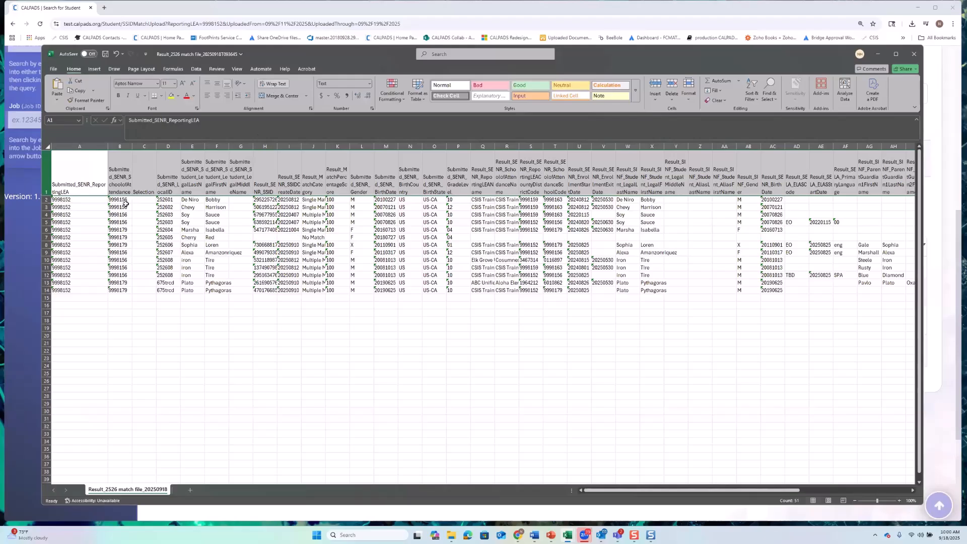
left_click(144, 252)
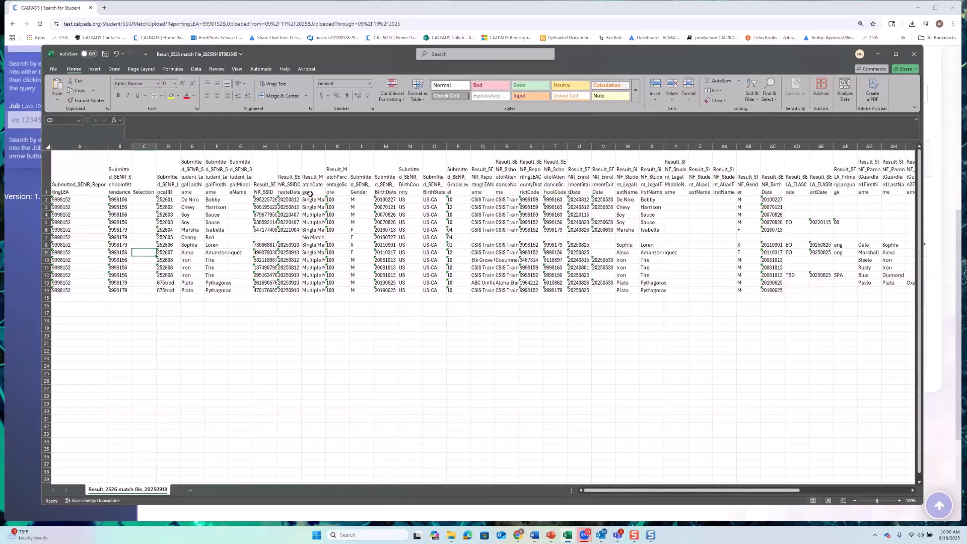
Widen columns H through K, from the result SSID to the match percentage score, to fit their contents
double_click(327, 147)
double_click(302, 147)
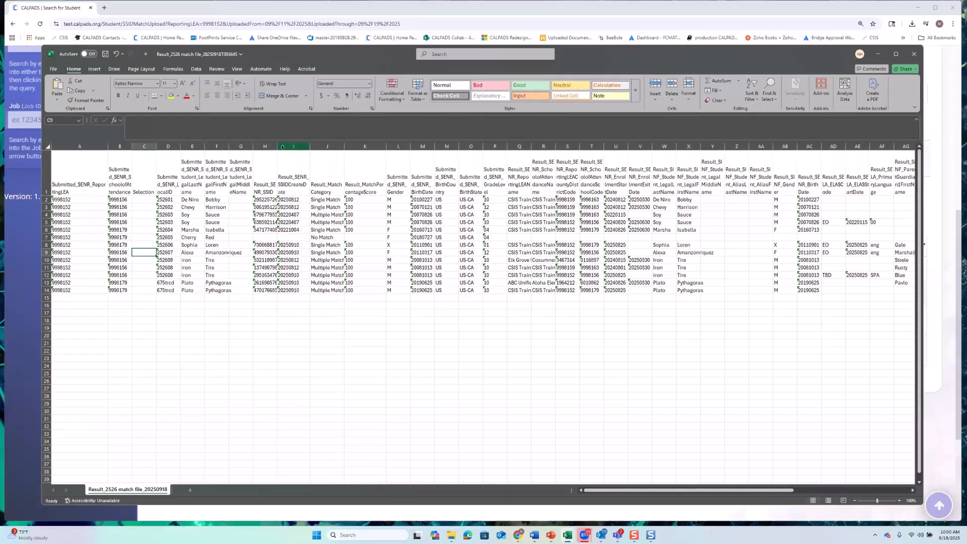
double_click(276, 148)
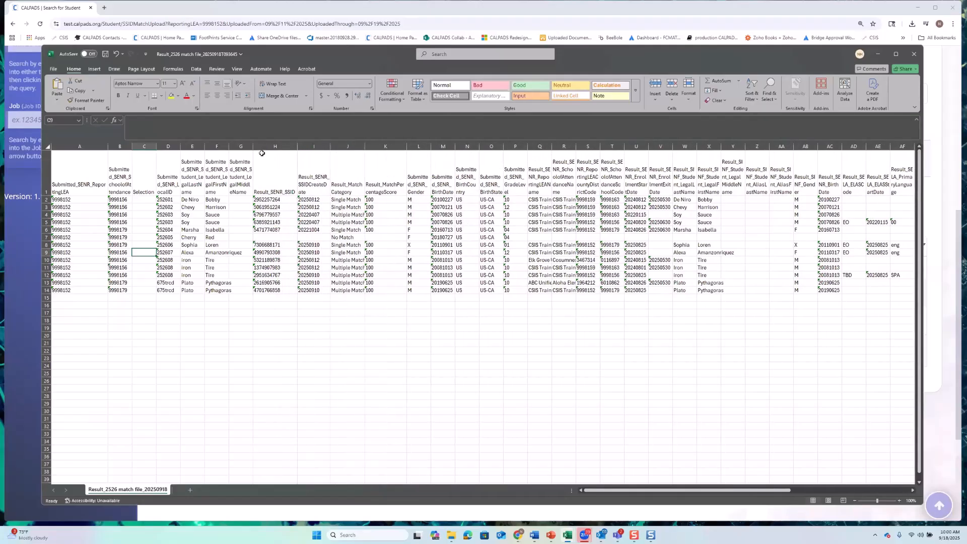
Examine the single, multiple and no match entries in Result_MatchCategory and the first Result_MatchPercentageScore value
left_click(71, 199)
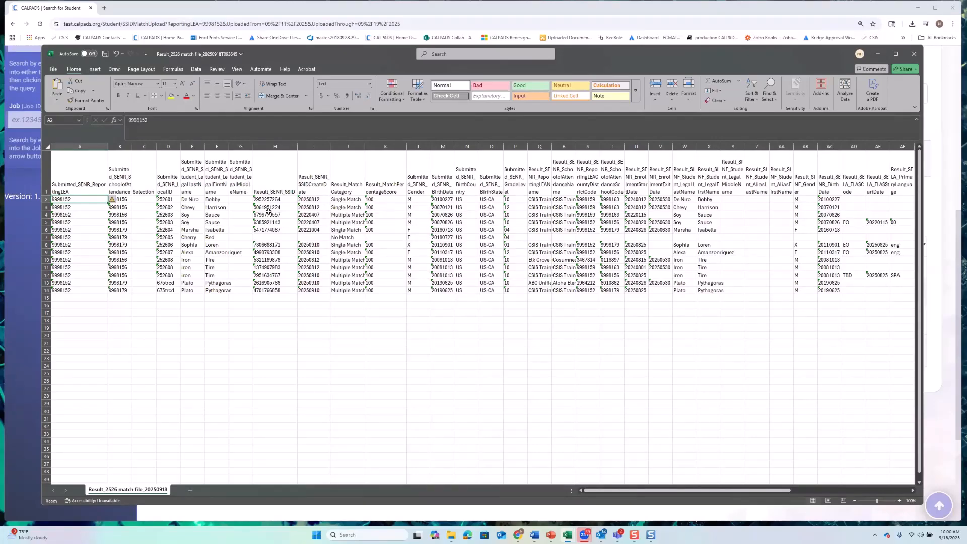
left_click(346, 165)
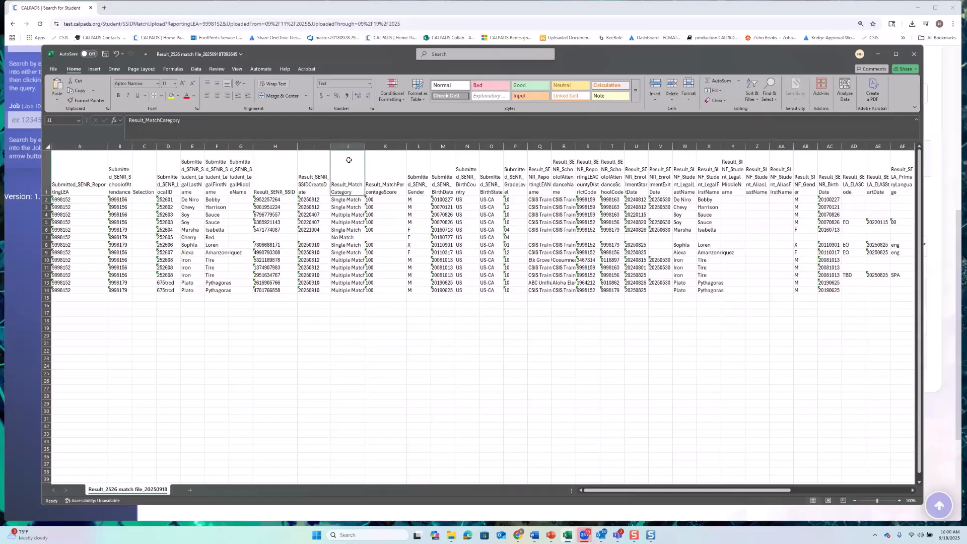
left_click(355, 201)
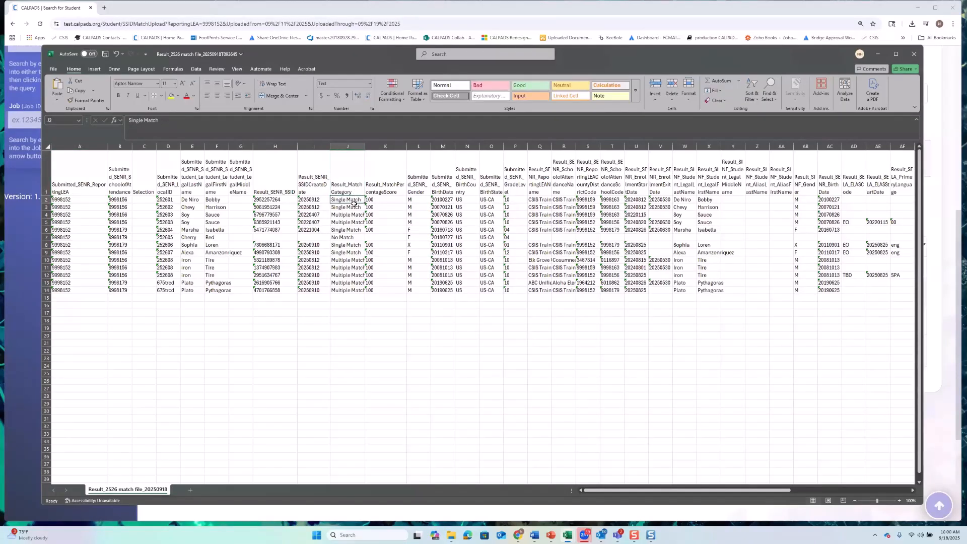
left_click(354, 208)
left_click(353, 200)
left_click(350, 208)
left_click(345, 215)
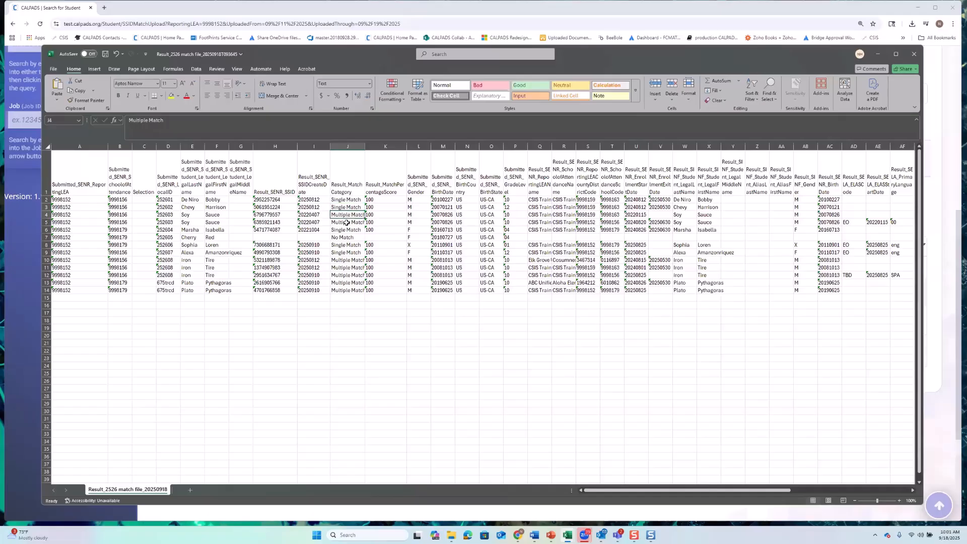
left_click(346, 223)
left_click(347, 238)
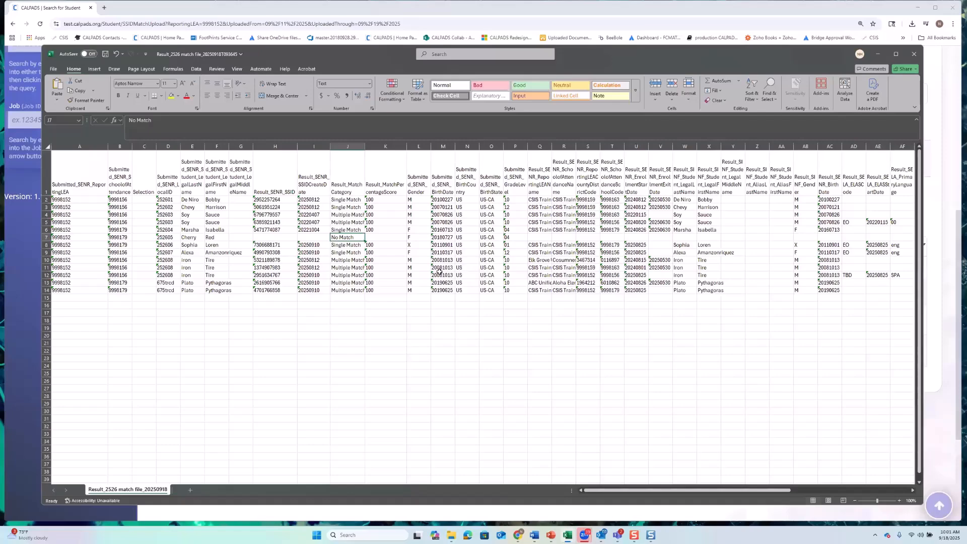
left_click(373, 199)
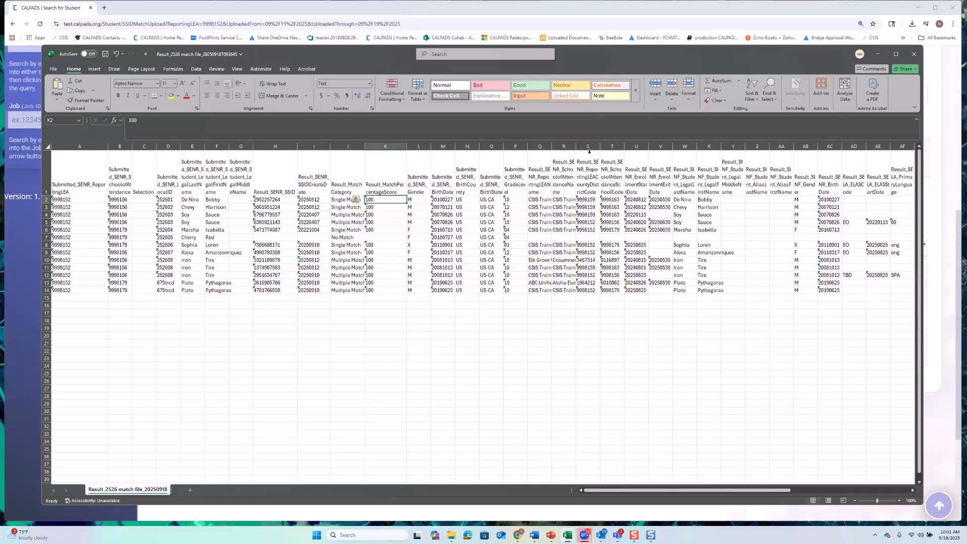
Widen columns R through U, covering the result school name, district code, school code and enrollment start date
mouse_move(600, 144)
left_mouse_down()
mouse_move(624, 145)
mouse_move(583, 147)
left_mouse_up()
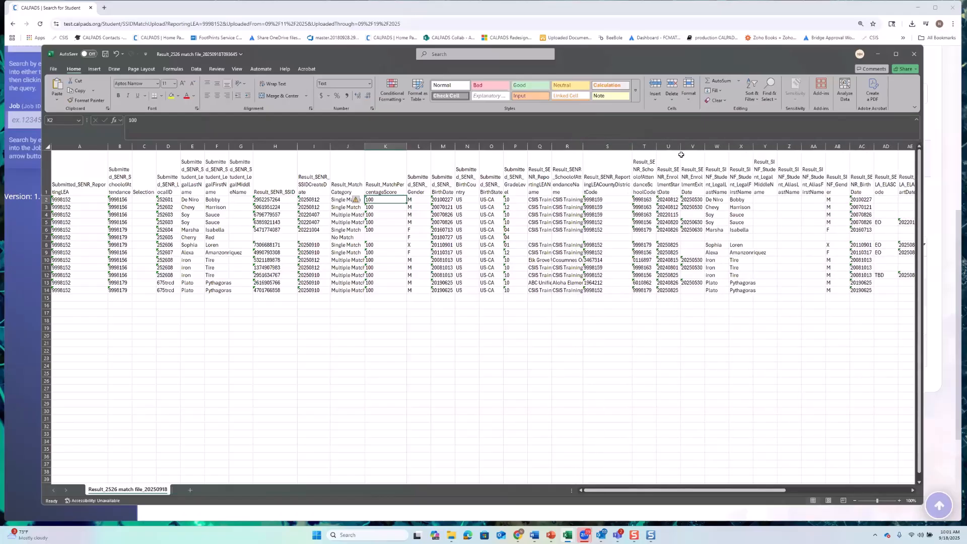
mouse_move(680, 151)
left_mouse_down()
mouse_move(689, 151)
mouse_move(679, 151)
left_mouse_up()
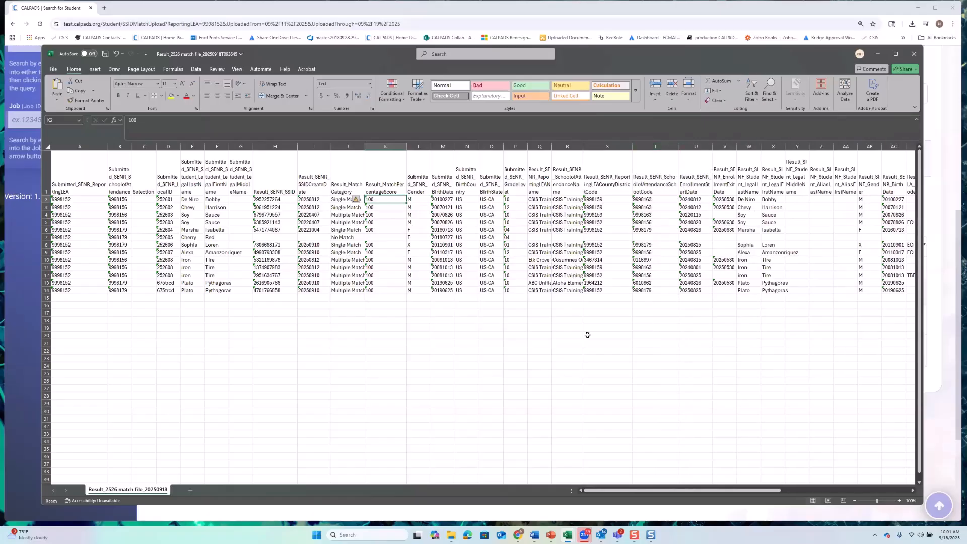
Review the result columns across to the SWD indicator, and return to the result SSID in row 3
left_click_drag(598, 492, 639, 483)
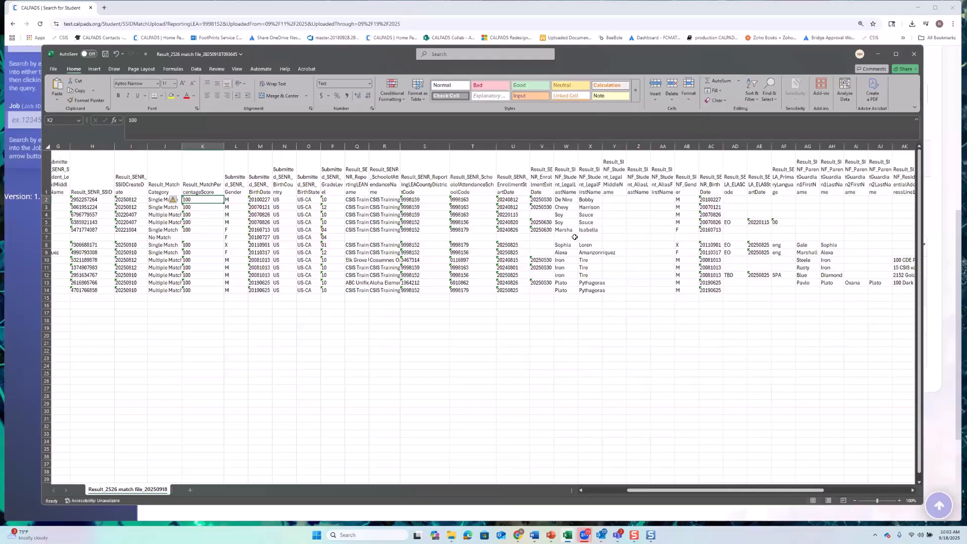
left_click_drag(676, 493, 752, 481)
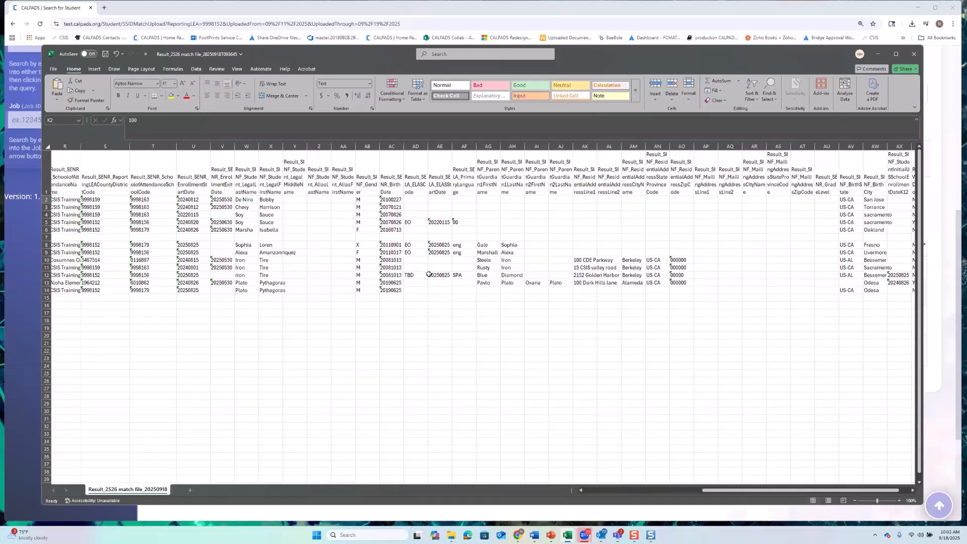
left_click_drag(721, 491, 745, 493)
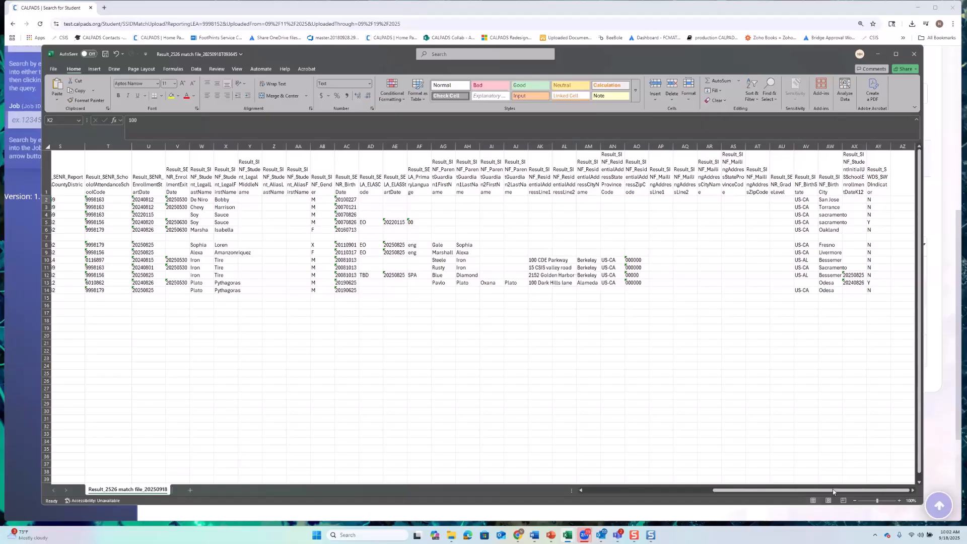
left_click_drag(833, 492, 553, 491)
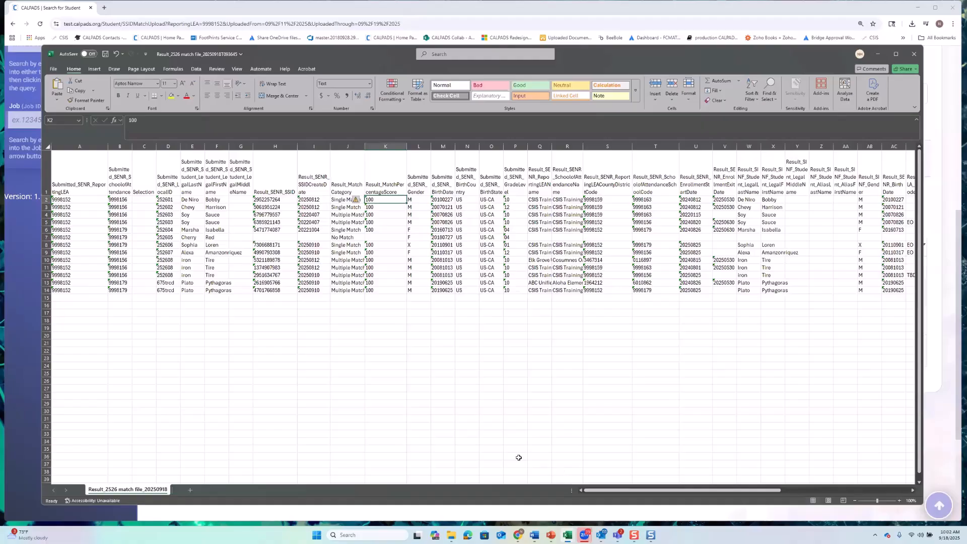
left_click(268, 208)
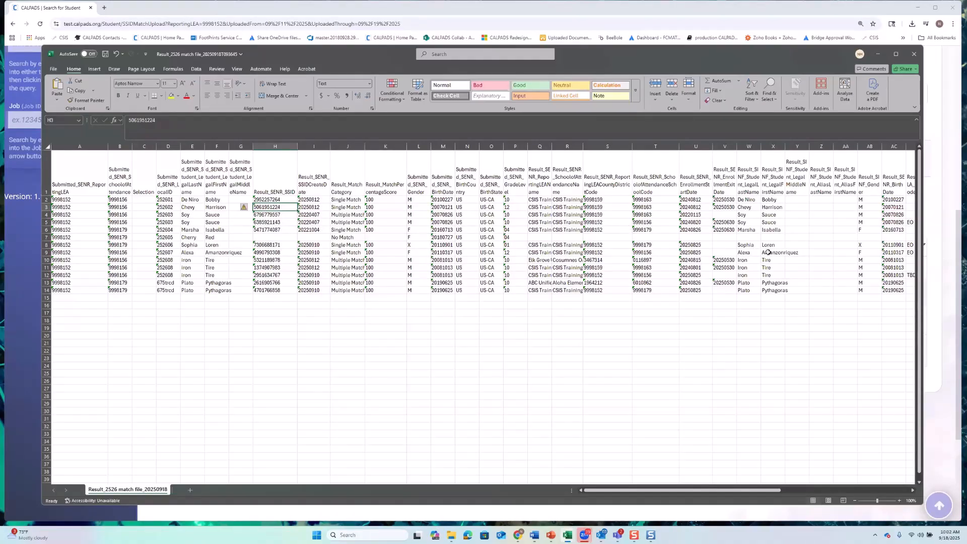
Close the result workbook without saving its changes and return to the file upload area of the SSID Match Tool page
left_click(879, 55)
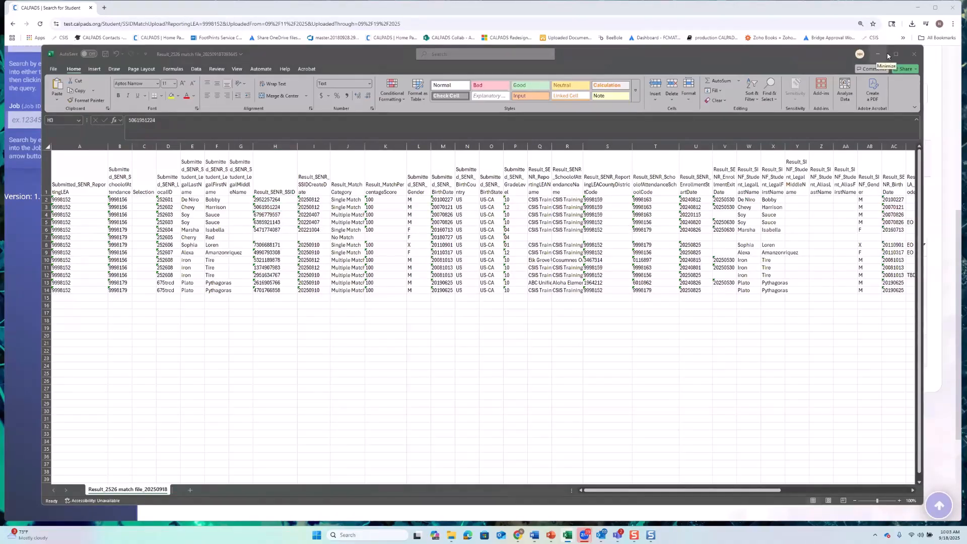
left_click(915, 56)
left_click(510, 381)
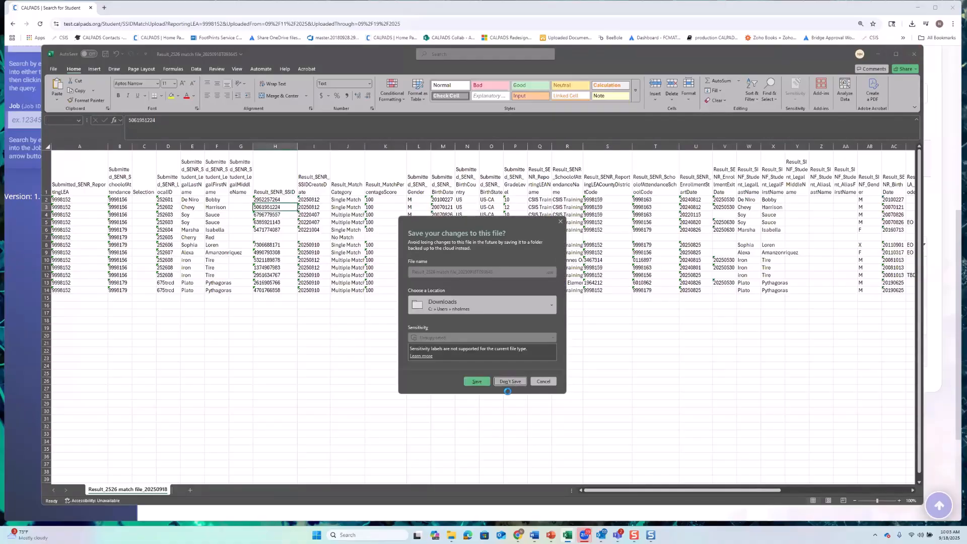
scroll(584, 227, "up", 1)
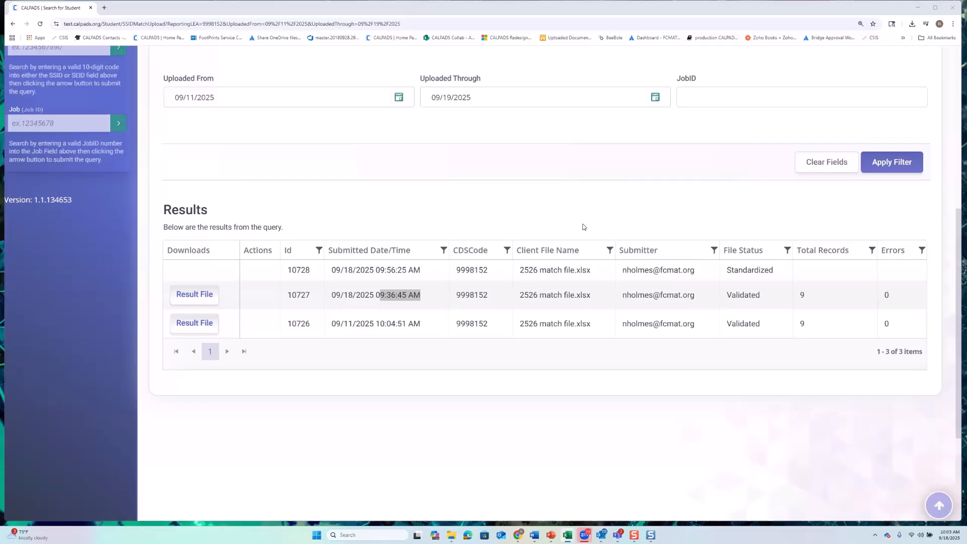
scroll(584, 227, "up", 5)
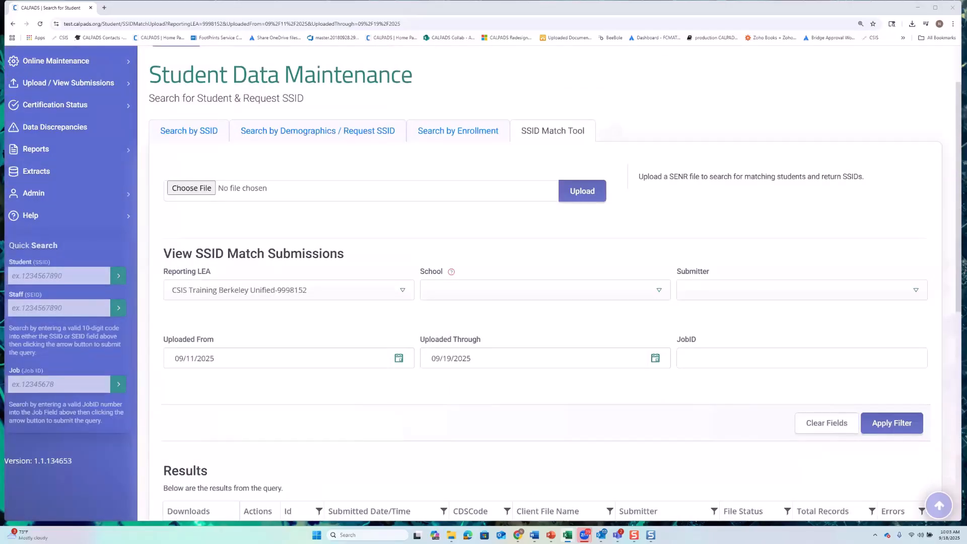
Switch to the CSIS Training Channel on YouTube, search within the channel for "siid enrollment", and look through the listed videos
key("alt+Tab")
scroll(441, 334, "up", 2)
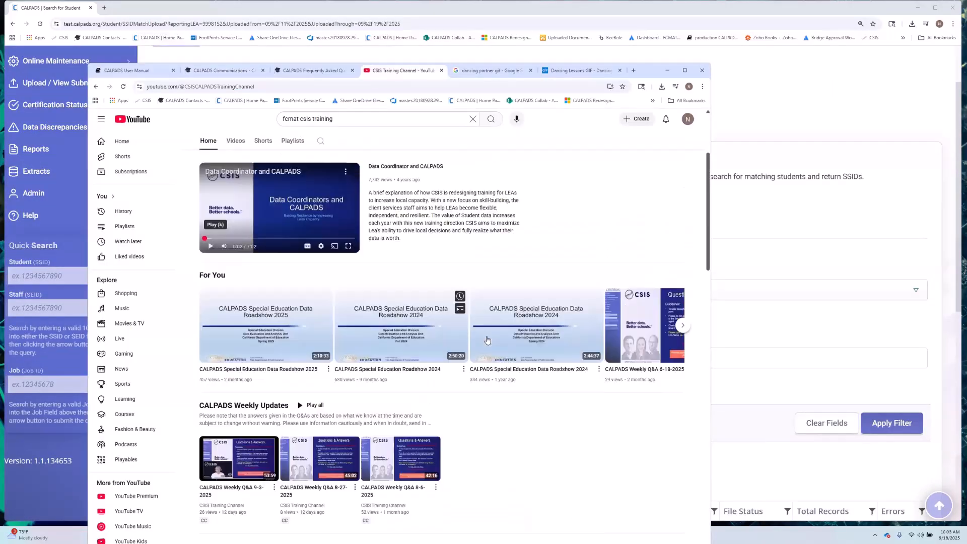
scroll(374, 331, "up", 3)
scroll(485, 272, "down", 8)
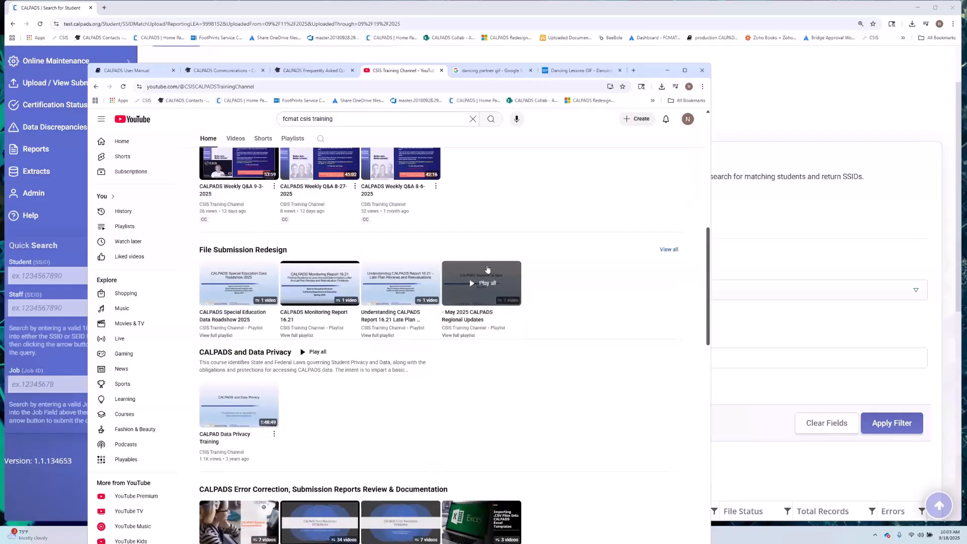
scroll(487, 282, "up", 3)
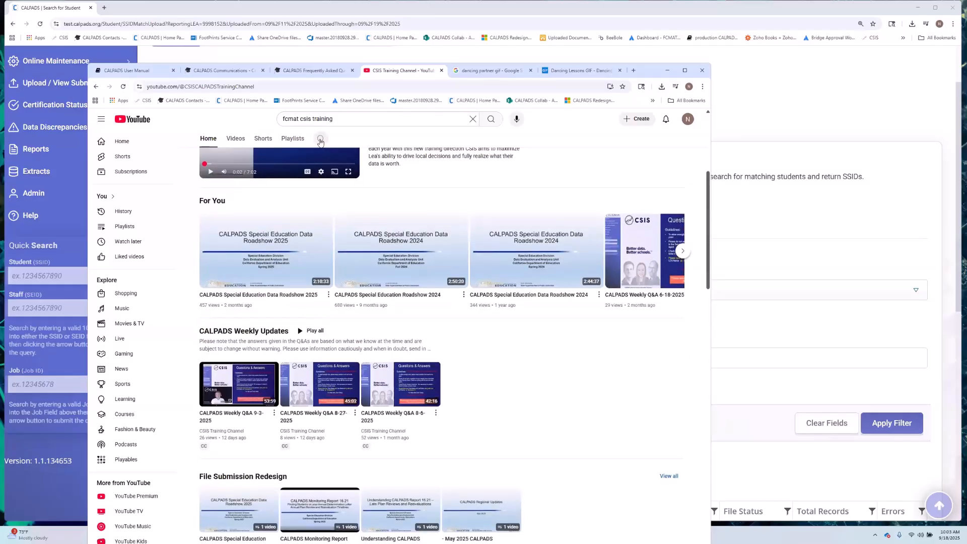
left_click(320, 138)
type("siid enrollment")
key("Return")
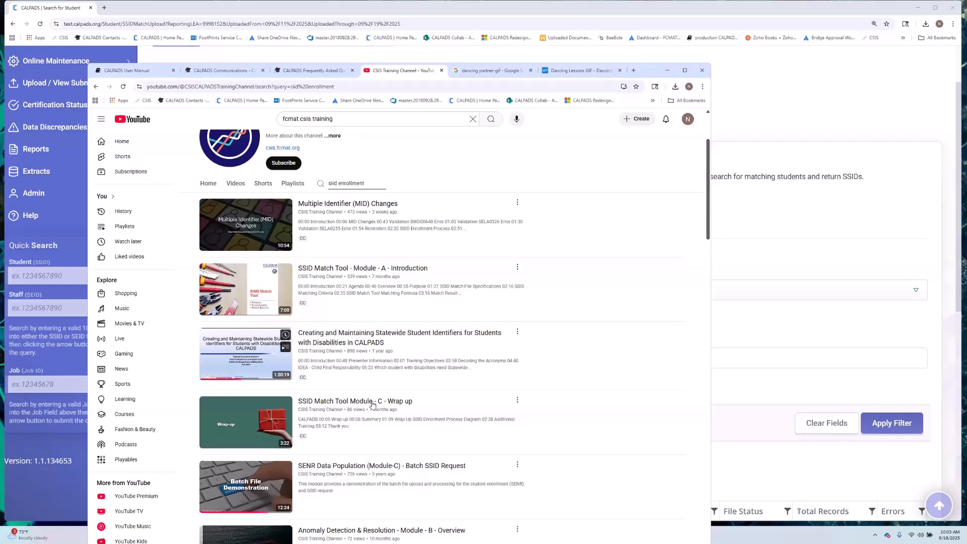
scroll(397, 408, "down", 1)
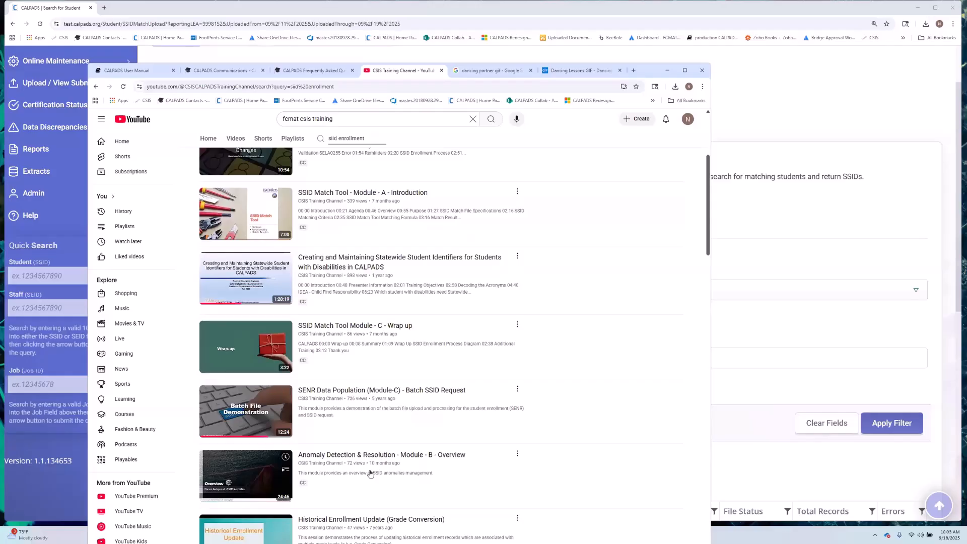
Look through the channel's search results, return to the channel's home page, and browse its playlist sections to CALPADS Intro & Basics
scroll(380, 407, "down", 3)
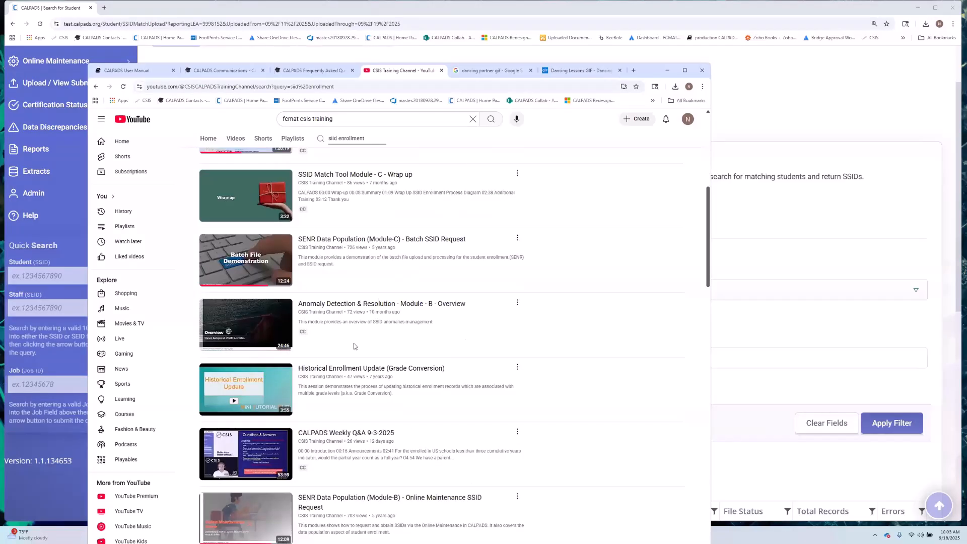
scroll(331, 304, "up", 3)
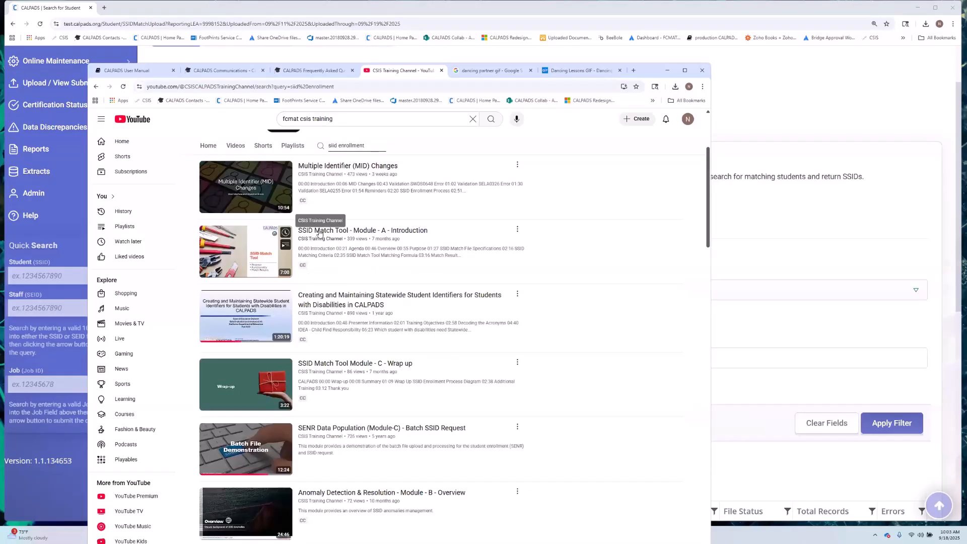
left_click(208, 146)
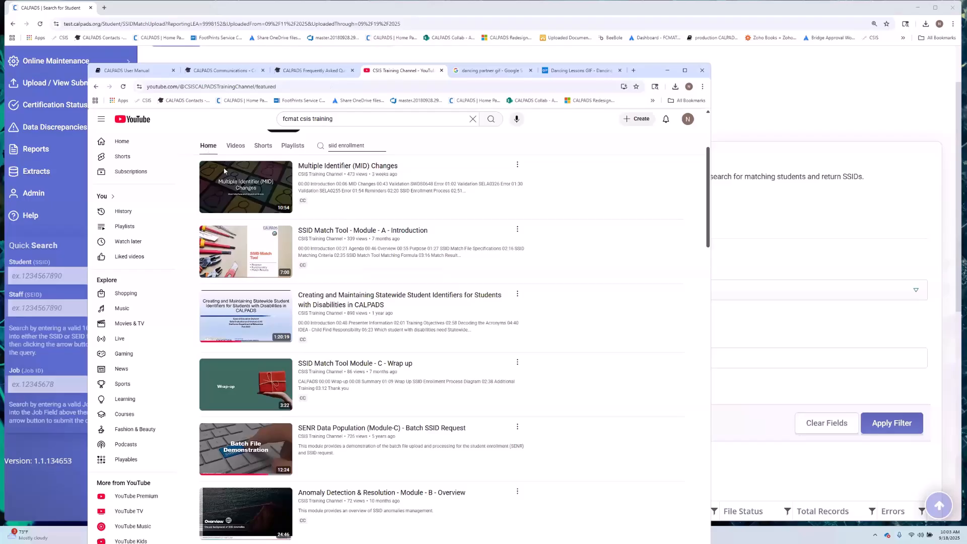
scroll(322, 361, "down", 6)
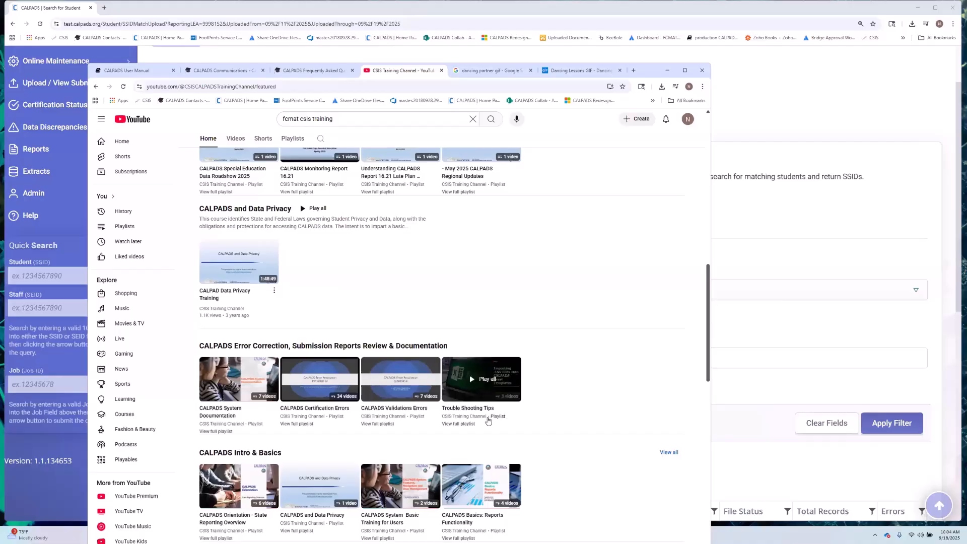
scroll(534, 405, "down", 2)
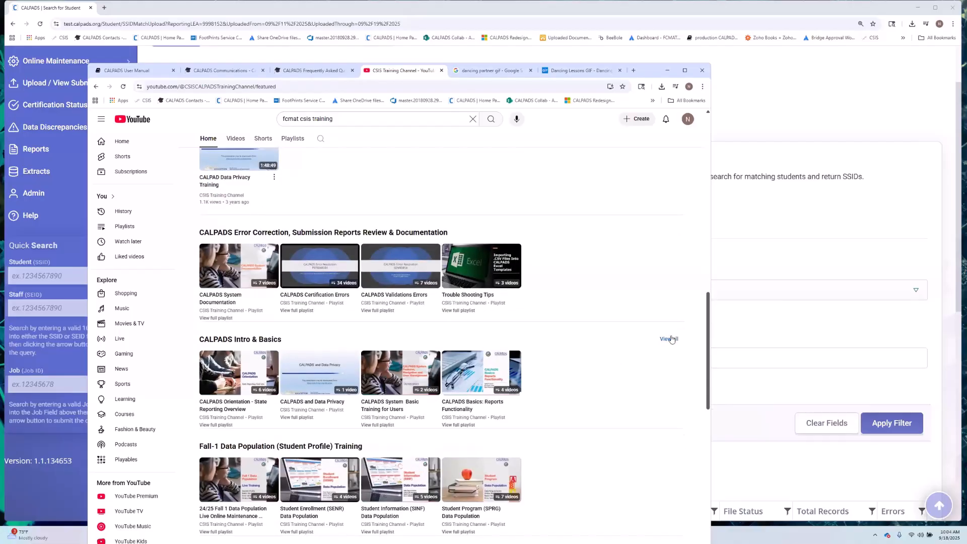
Show all playlists of the CALPADS Intro & Basics section, look through them, and return to the SSID Match Tool page in CALPADS
left_click(669, 338)
scroll(458, 299, "down", 1)
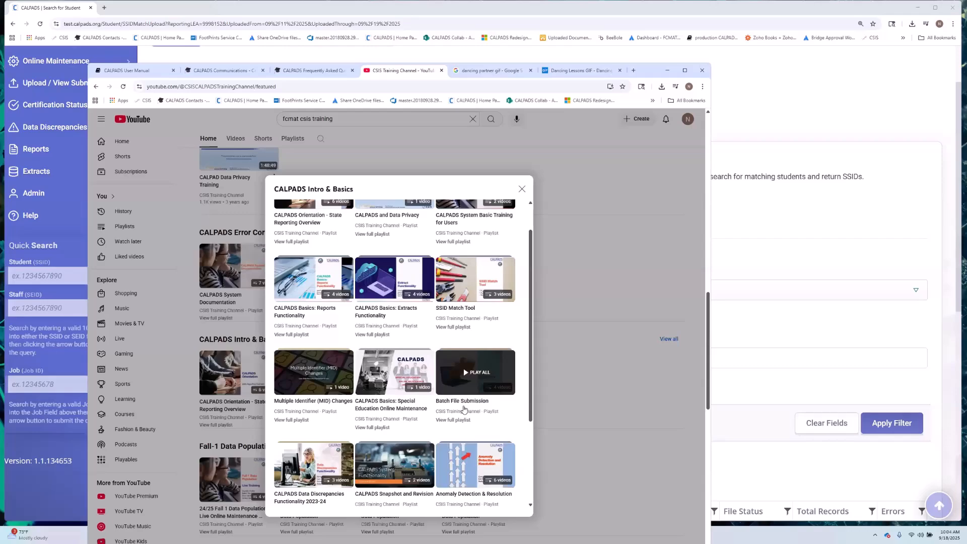
scroll(463, 407, "down", 1)
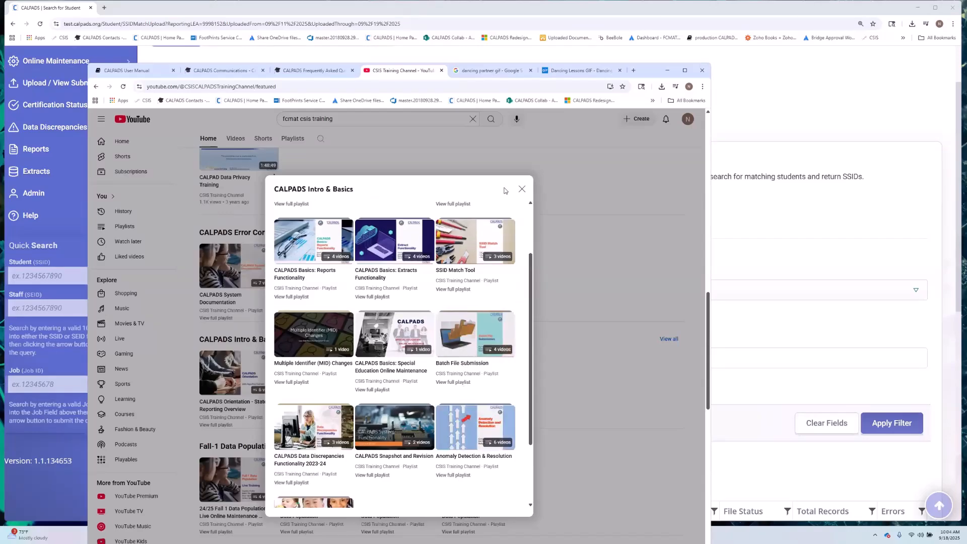
left_click(521, 190)
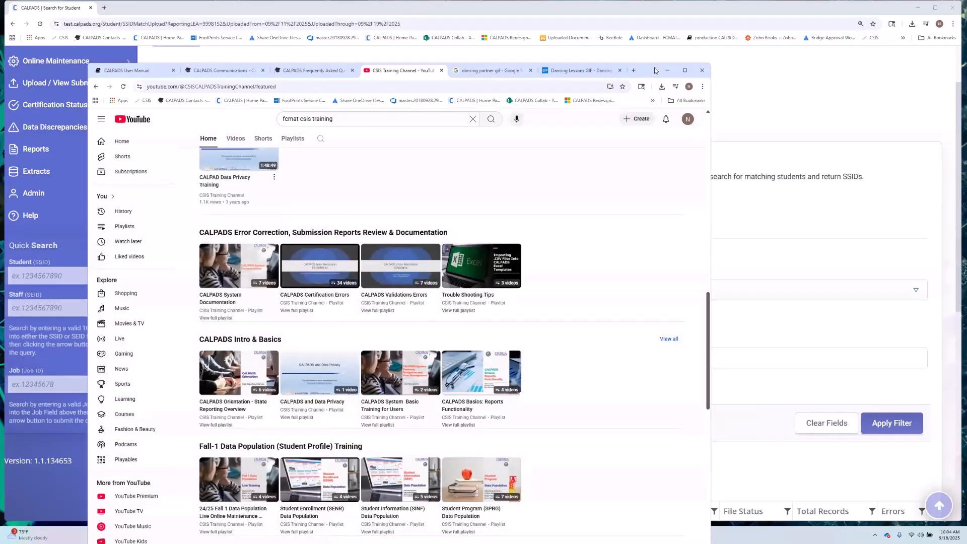
left_click(667, 70)
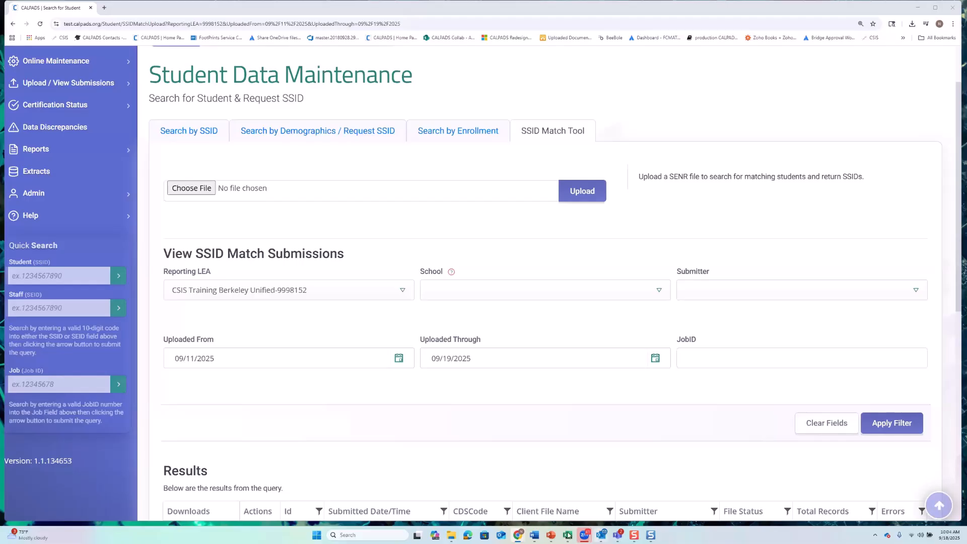
Switch to the CSISBERKSENR DEMO 918 workbook in Excel, enlarge its window, and set the zoom to 100% with the first columns in view
mouse_move(567, 534)
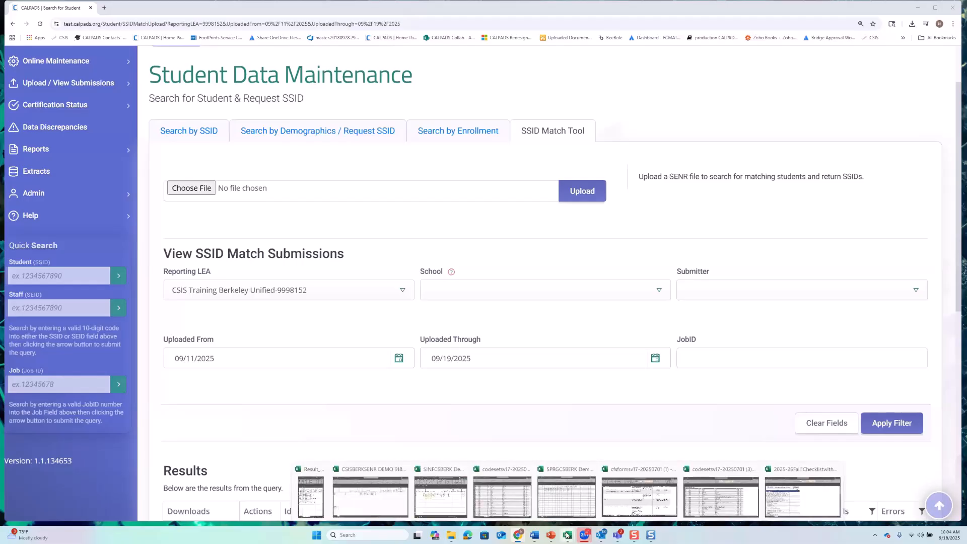
left_click(370, 496)
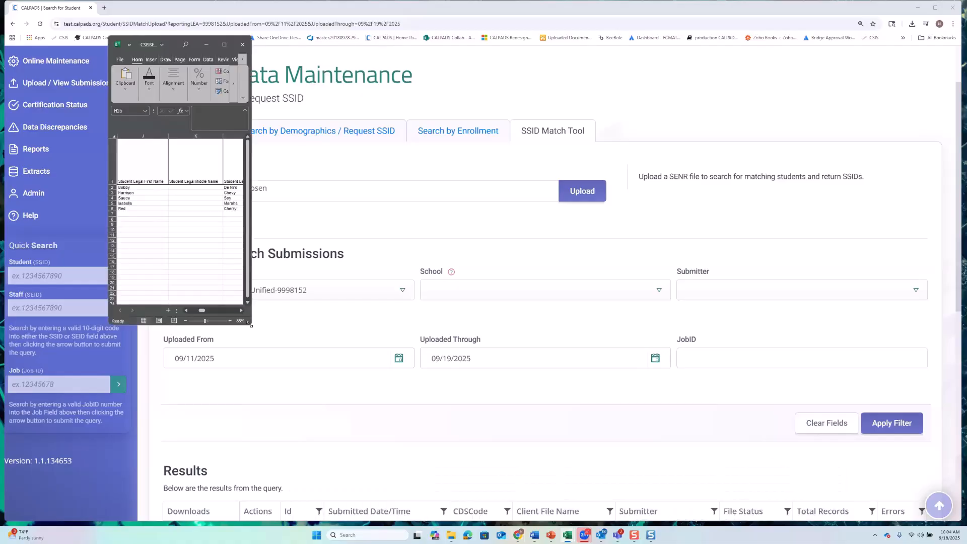
left_click_drag(251, 326, 897, 476)
left_click_drag(783, 464, 646, 461)
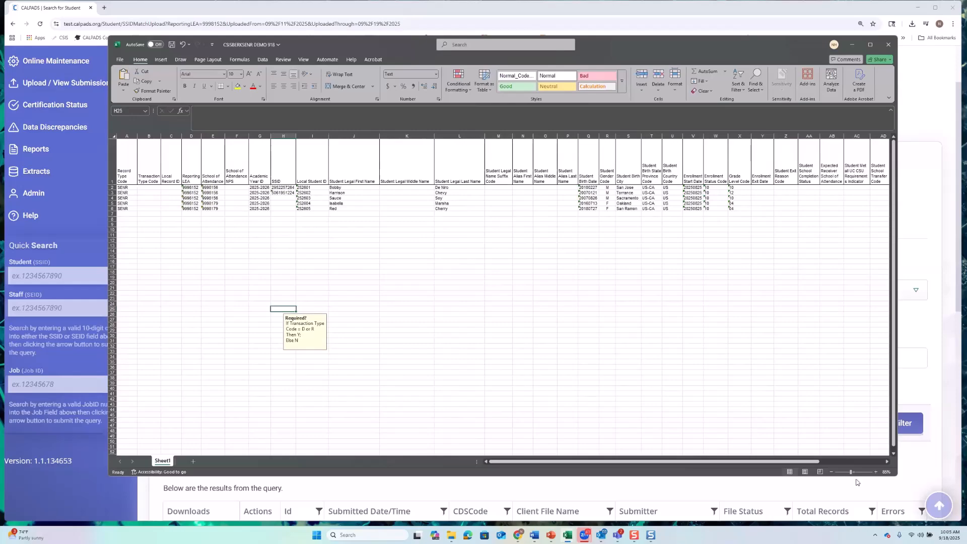
left_click(876, 472)
left_click(876, 471)
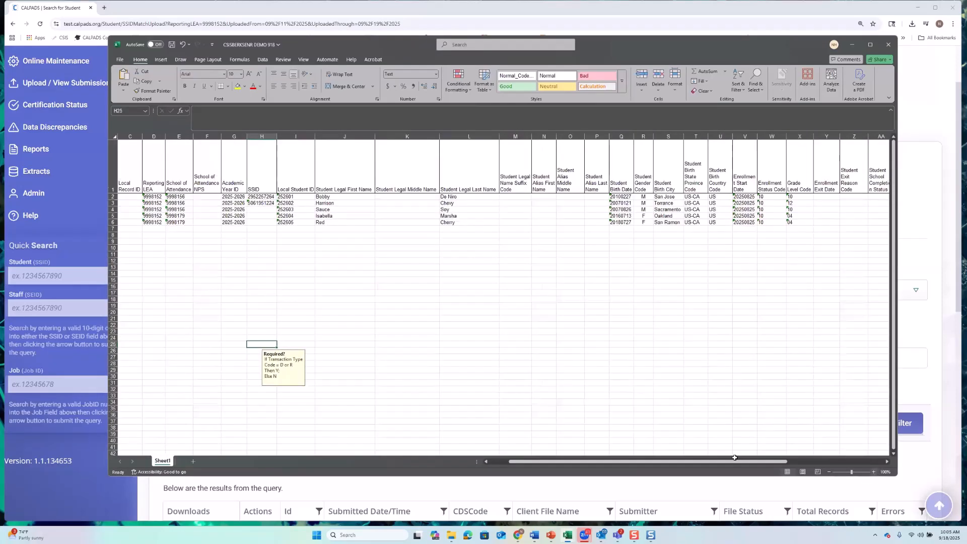
scroll(475, 460, "left", 2)
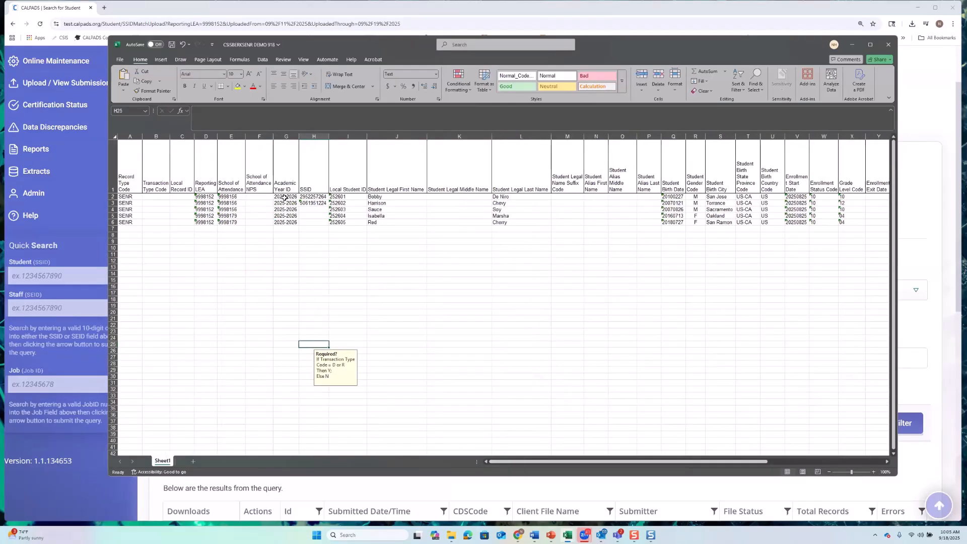
Examine the SSID column for rows 2 through 6 to distinguish students with an existing SSID from those with a blank one
left_click(317, 198)
left_click(315, 203)
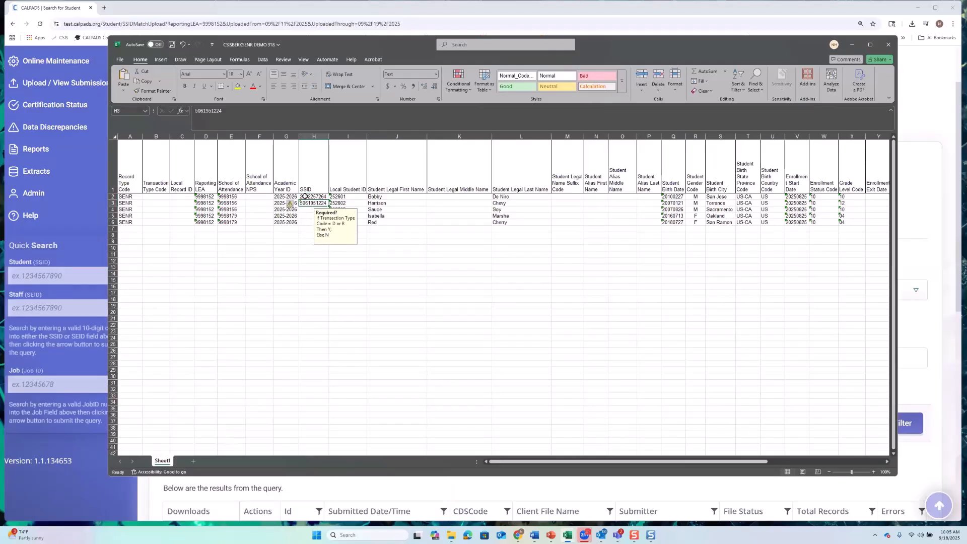
left_click(305, 198)
left_click(304, 240)
left_click(314, 210)
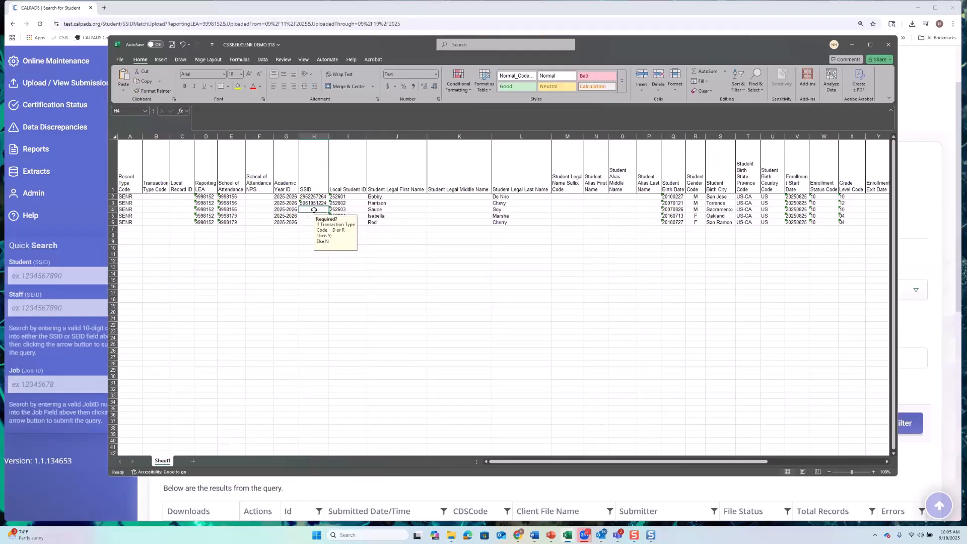
left_click(310, 216)
left_click(310, 223)
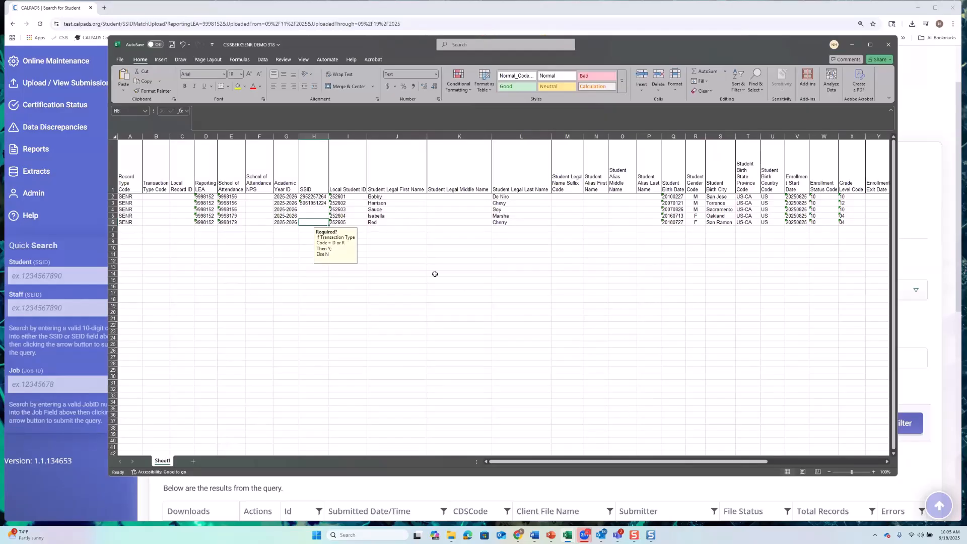
left_click(316, 216)
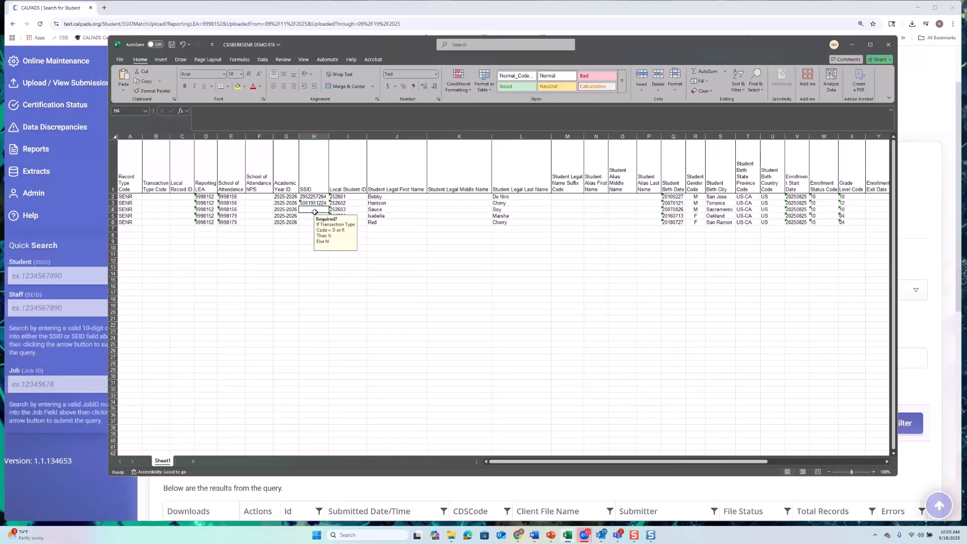
left_click(309, 225)
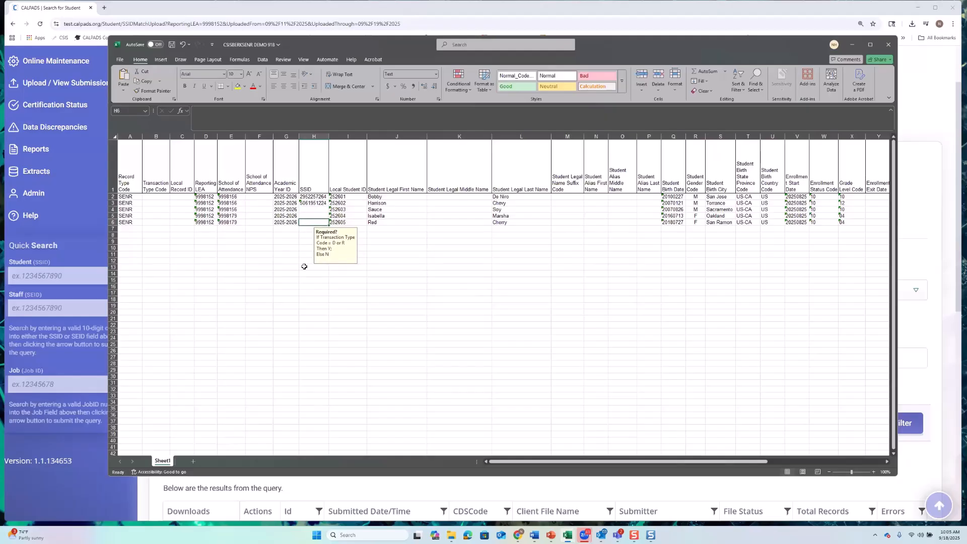
left_click(315, 203)
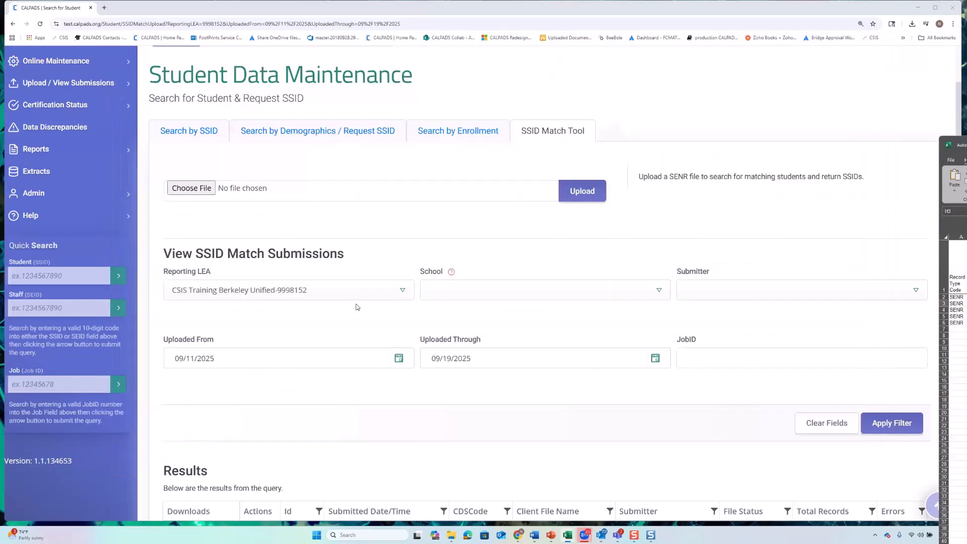
Review the filter fields and results list of the SSID match submissions in CALPADS, and return to the file upload area
scroll(357, 306, "down", 4)
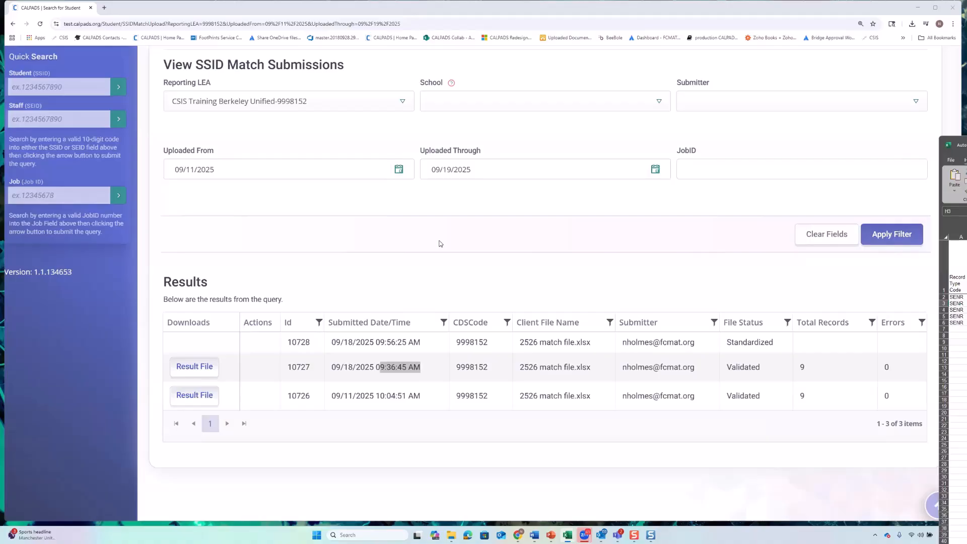
scroll(466, 188, "up", 4)
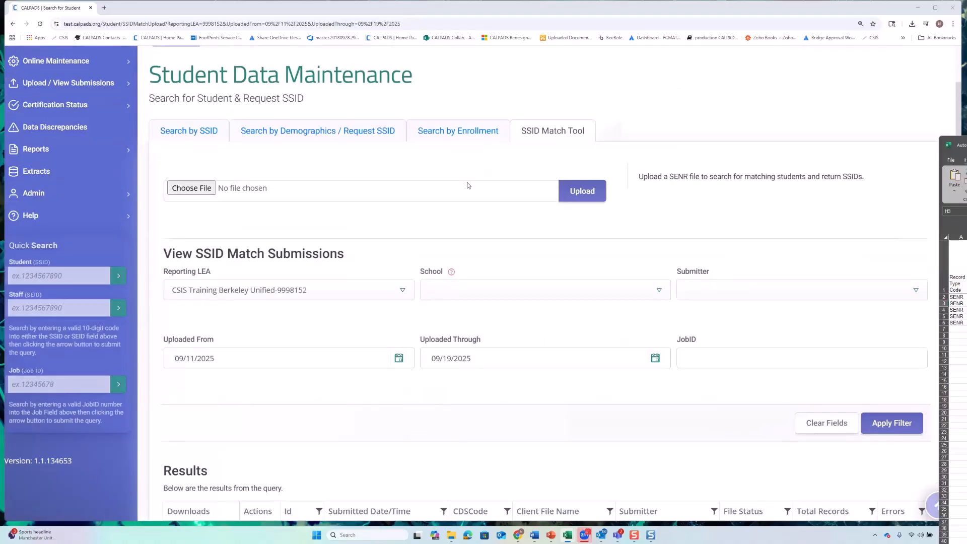
scroll(467, 187, "down", 3)
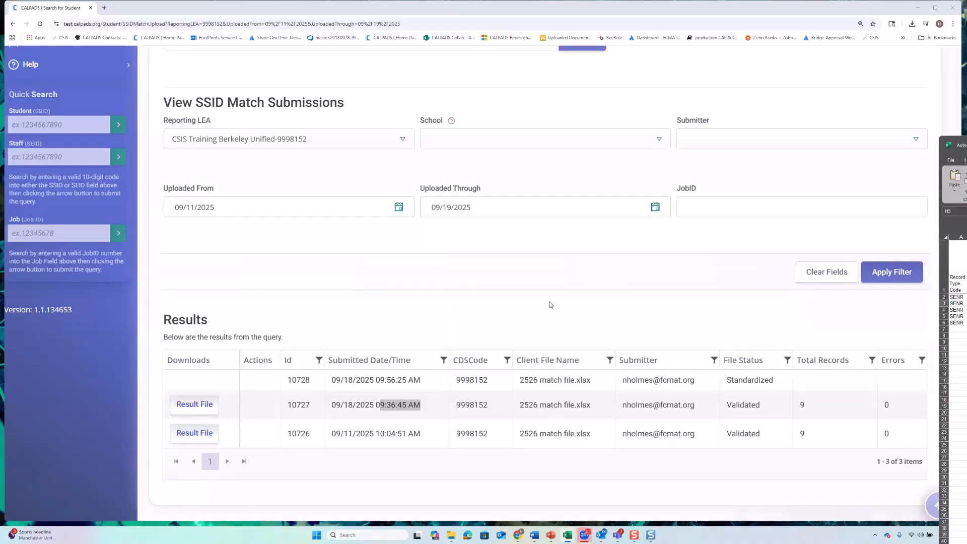
scroll(550, 305, "up", 2)
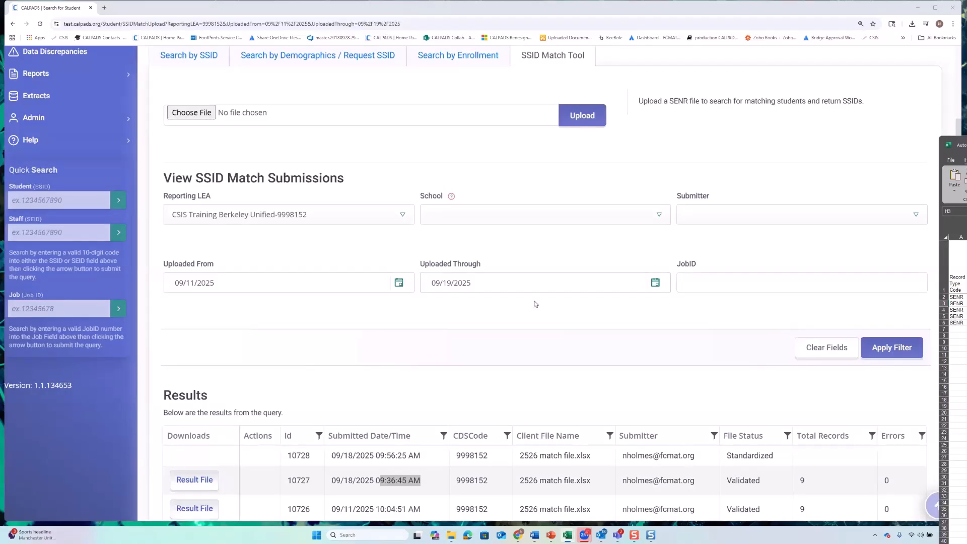
scroll(534, 302, "up", 2)
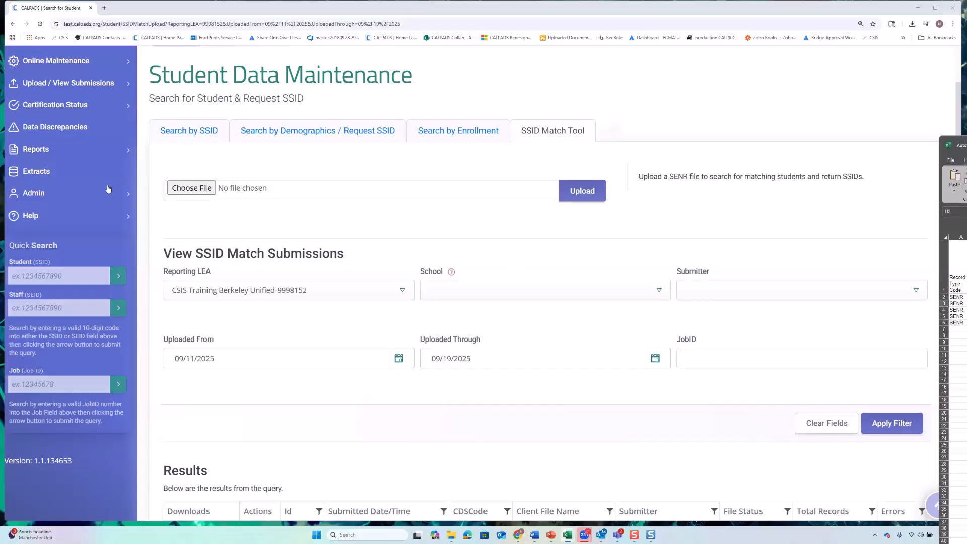
On the File Upload page, upload the CSISBERKSENR DEMO 918 workbook from Downloads with the file type SSID Enrollment-SENR
scroll(108, 190, "up", 2)
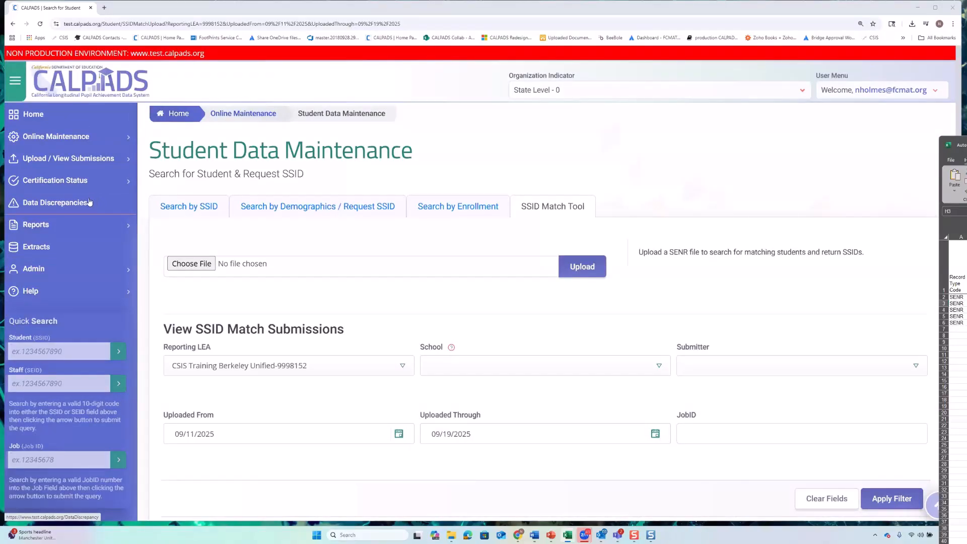
left_click(129, 161)
left_click(129, 159)
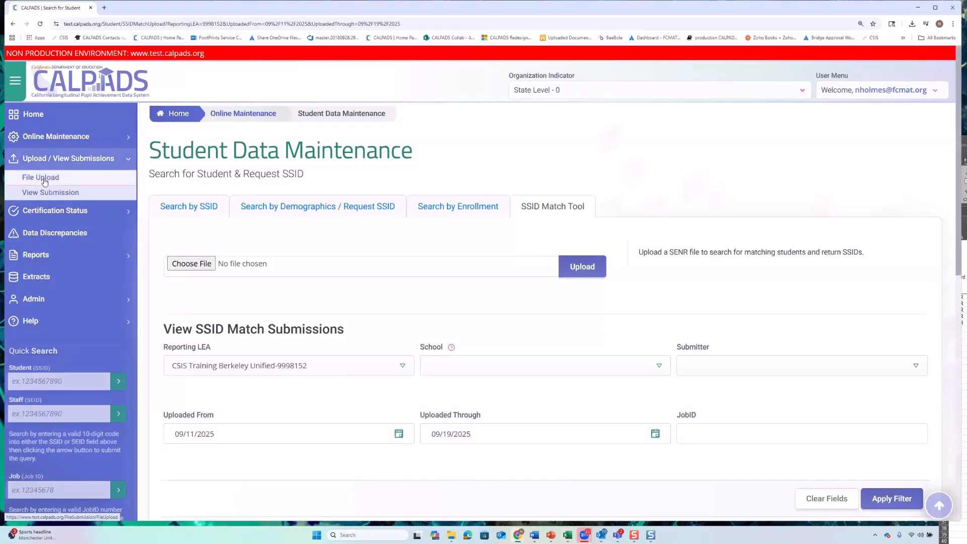
left_click(44, 182)
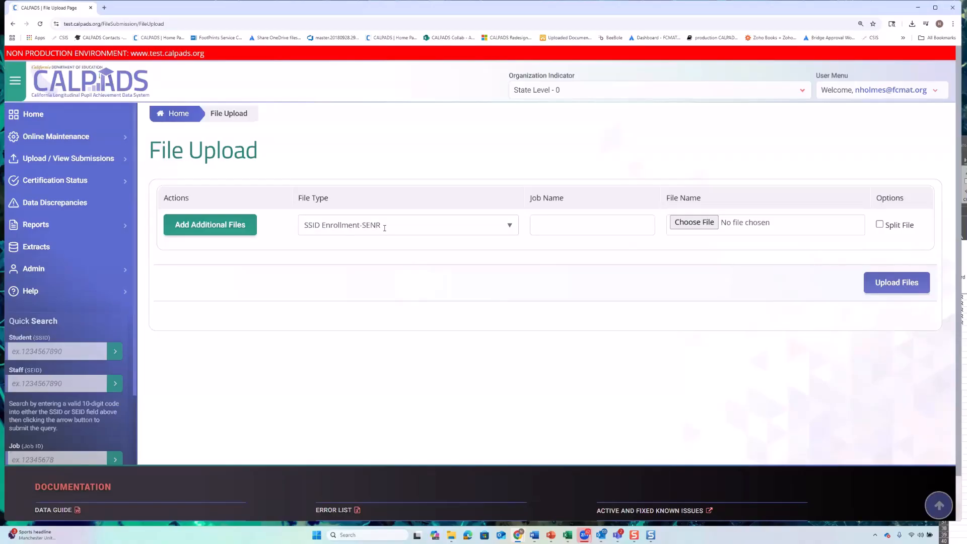
left_click(679, 232)
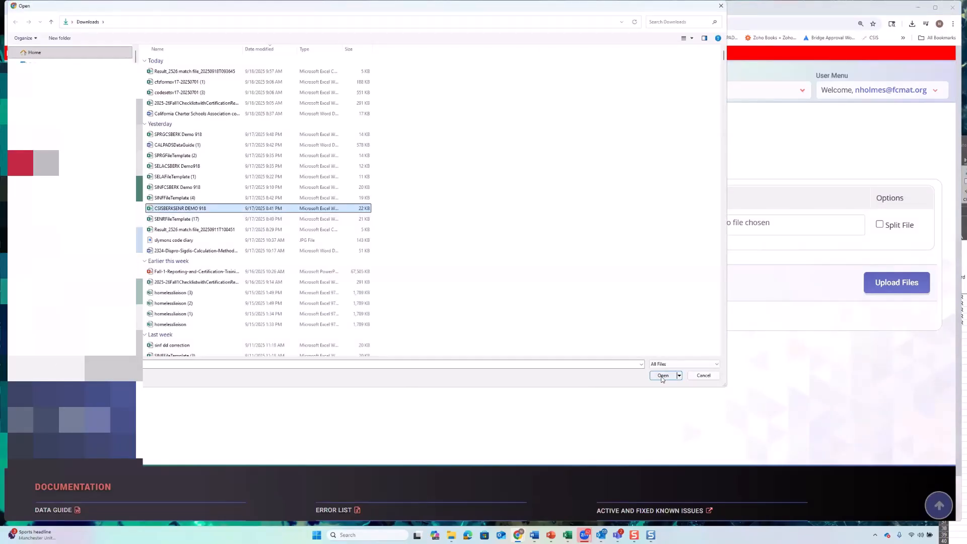
left_click(662, 375)
left_click(897, 282)
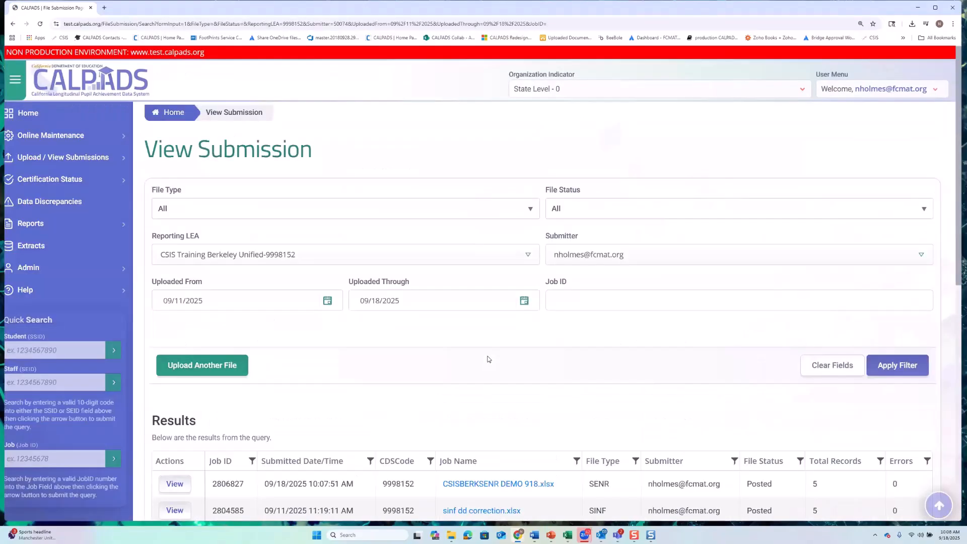
Check the submission results for the CSISBERKSENR DEMO 918.xlsx SENR job and open its details
scroll(222, 121, "down", 1)
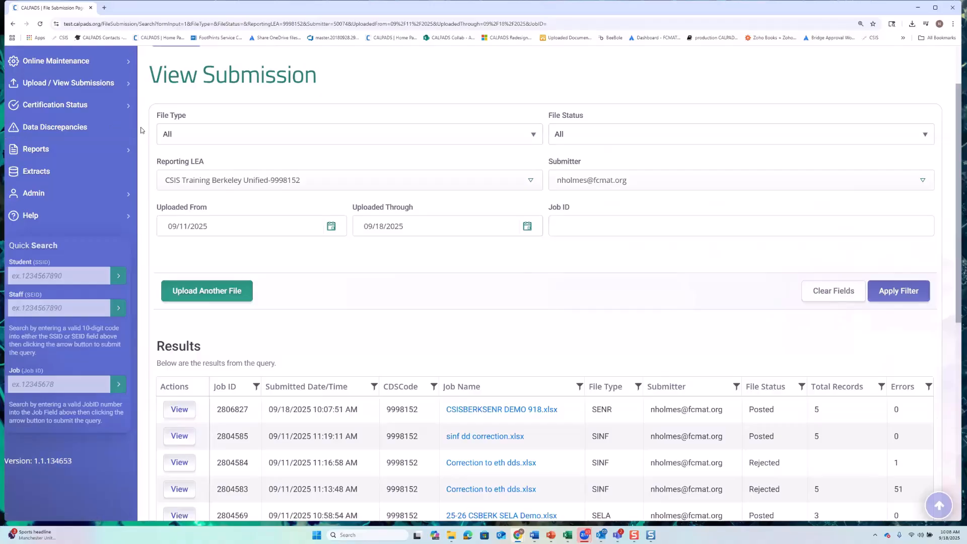
left_click(129, 88)
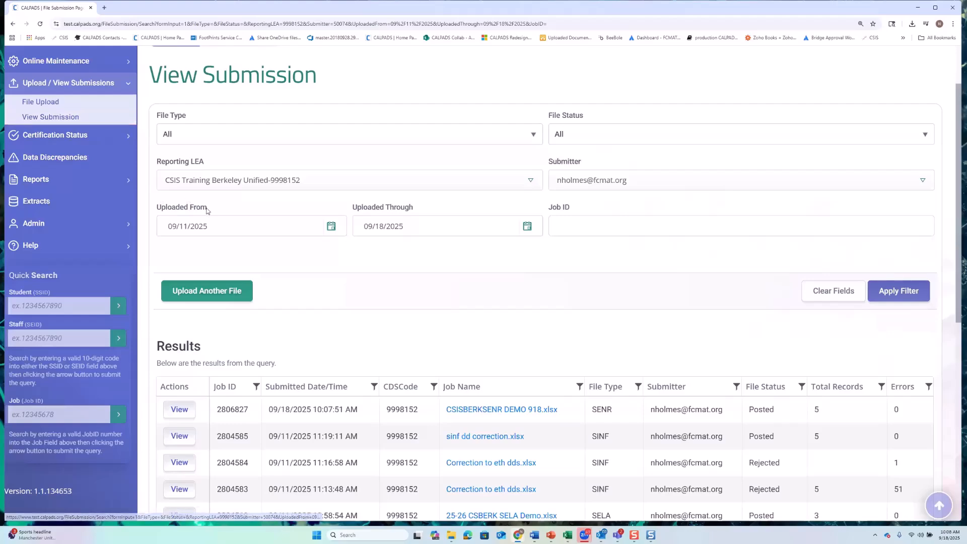
scroll(260, 233, "down", 2)
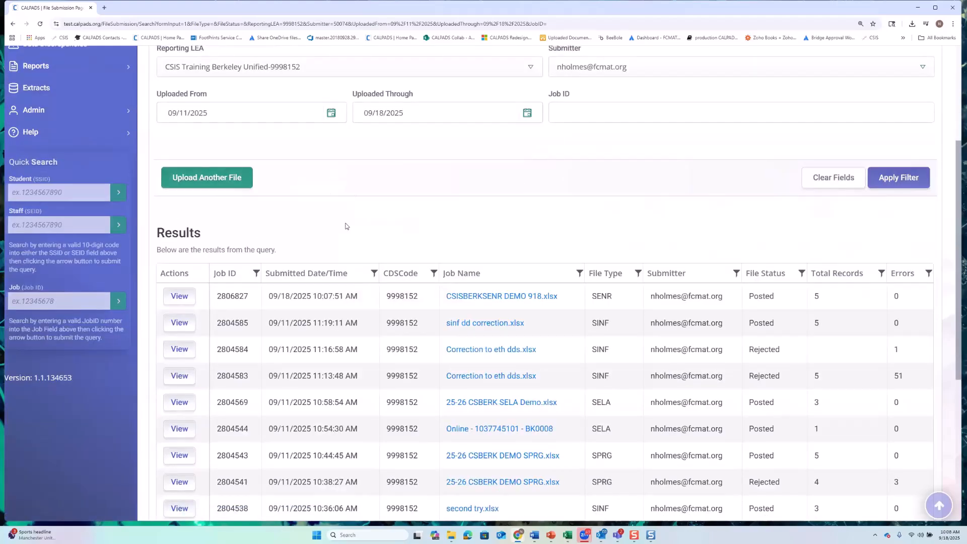
scroll(379, 221, "down", 1)
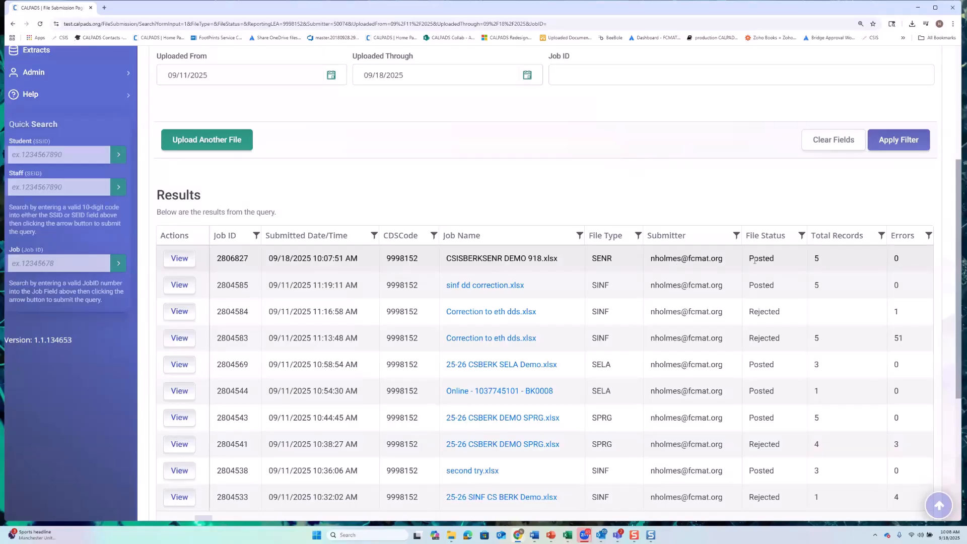
left_click(182, 262)
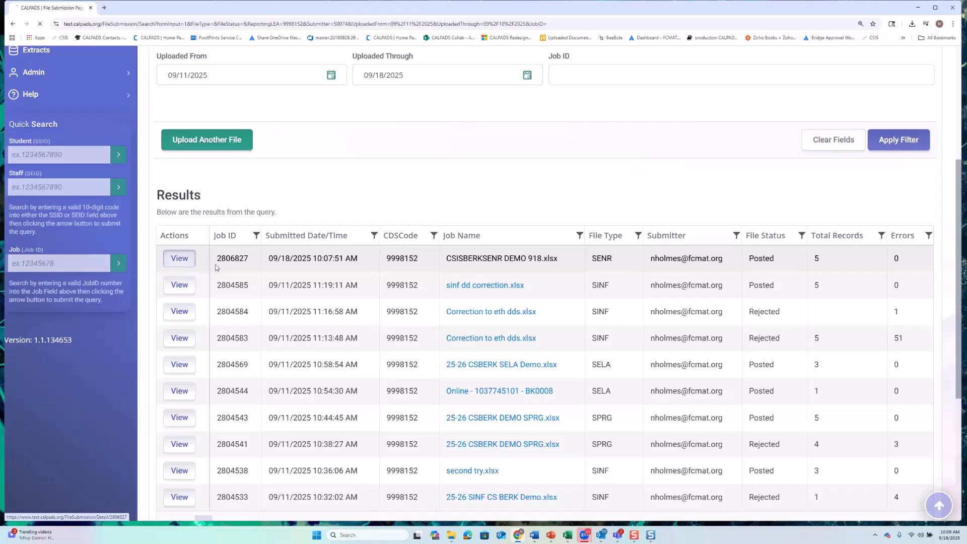
Review the errors summary, file errors section and job information in the CSISBERKSENR DEMO 918.xlsx submission details
scroll(319, 263, "down", 5)
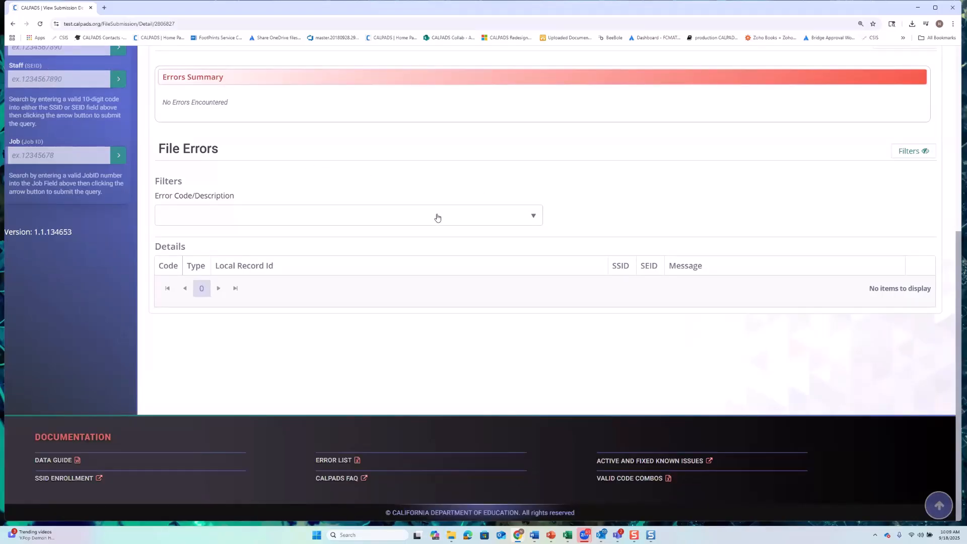
scroll(434, 212, "up", 5)
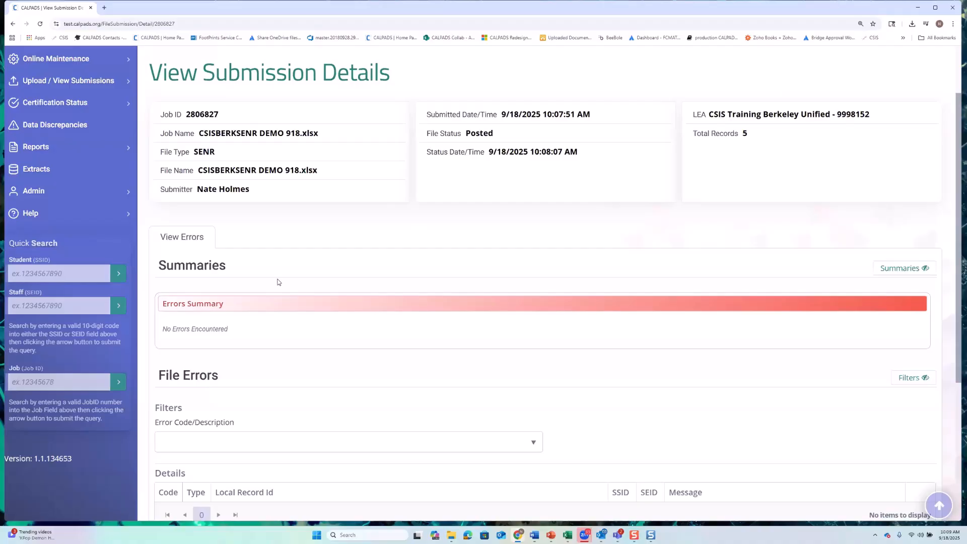
scroll(277, 281, "down", 1)
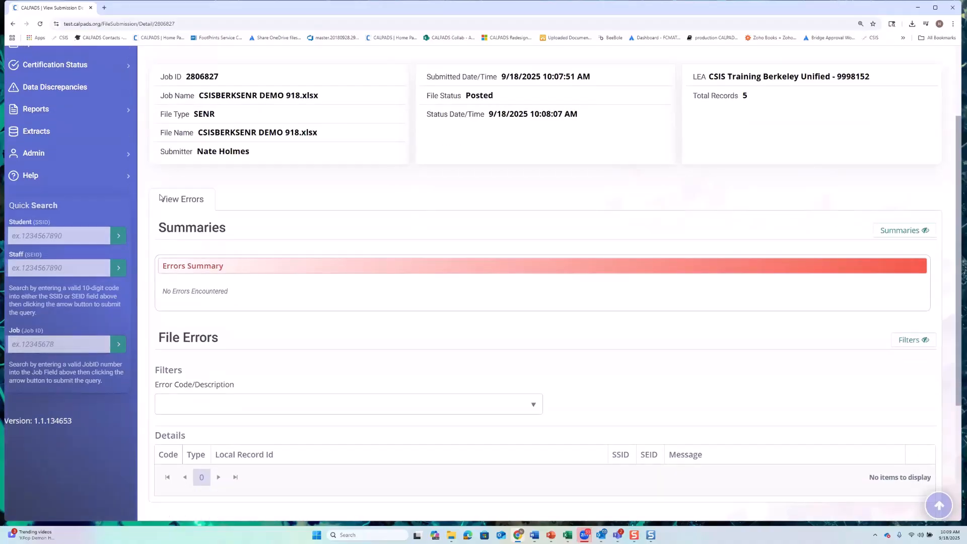
scroll(69, 184, "up", 3)
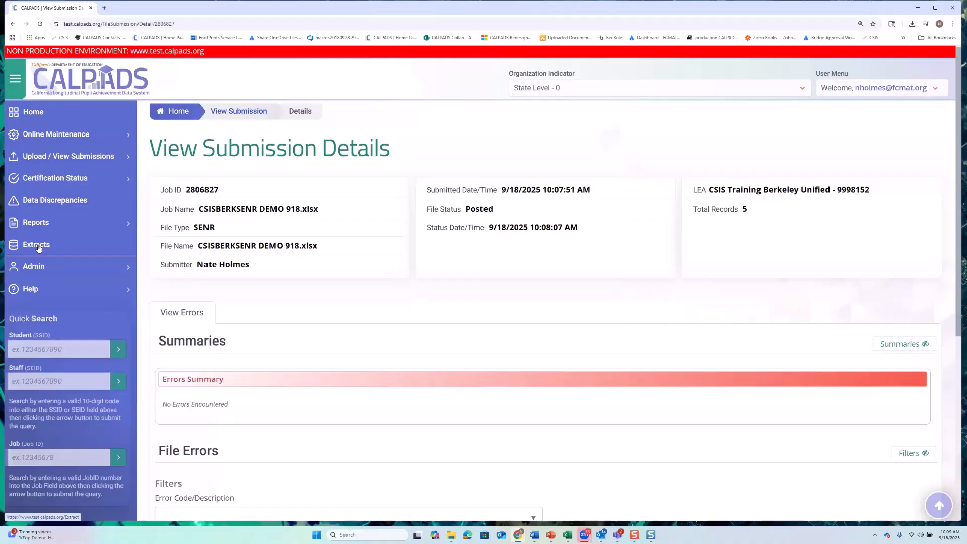
Open a new SSID Extract request, compare its three date range options, and keep Date Range by SSID Created Date
left_click(37, 247)
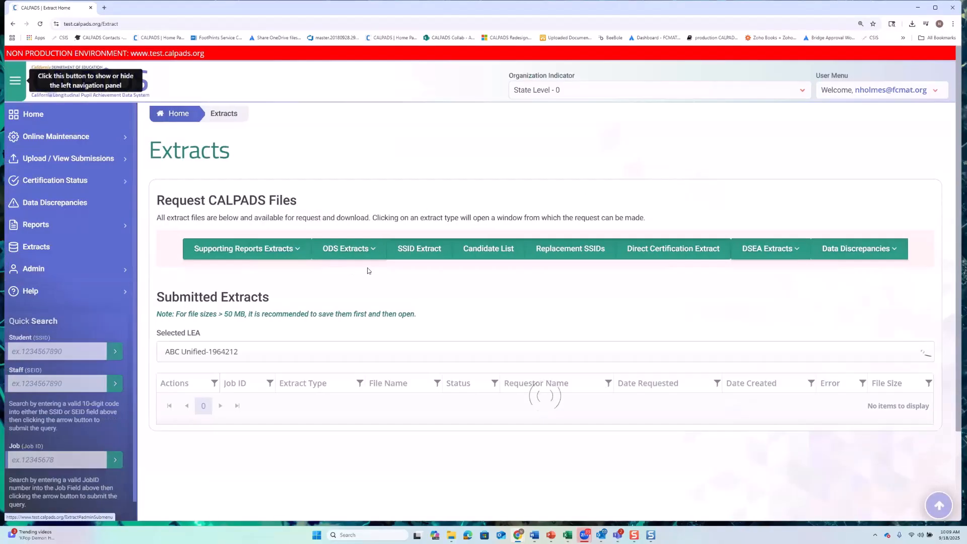
left_click(412, 258)
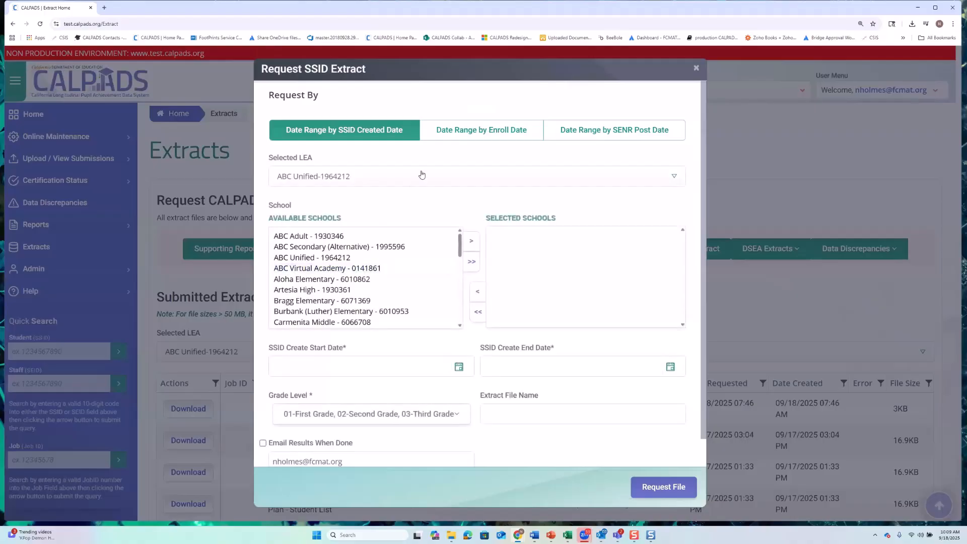
left_click(603, 131)
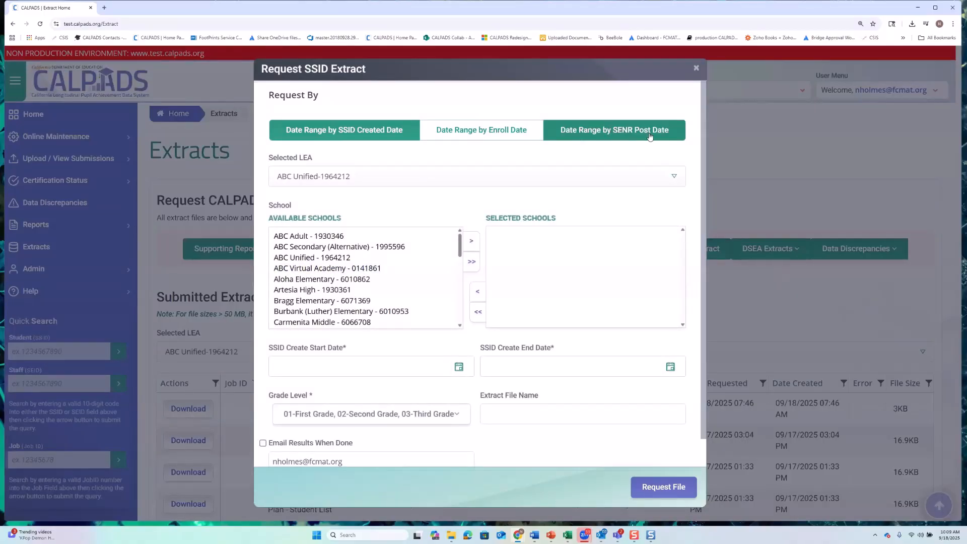
left_click(472, 135)
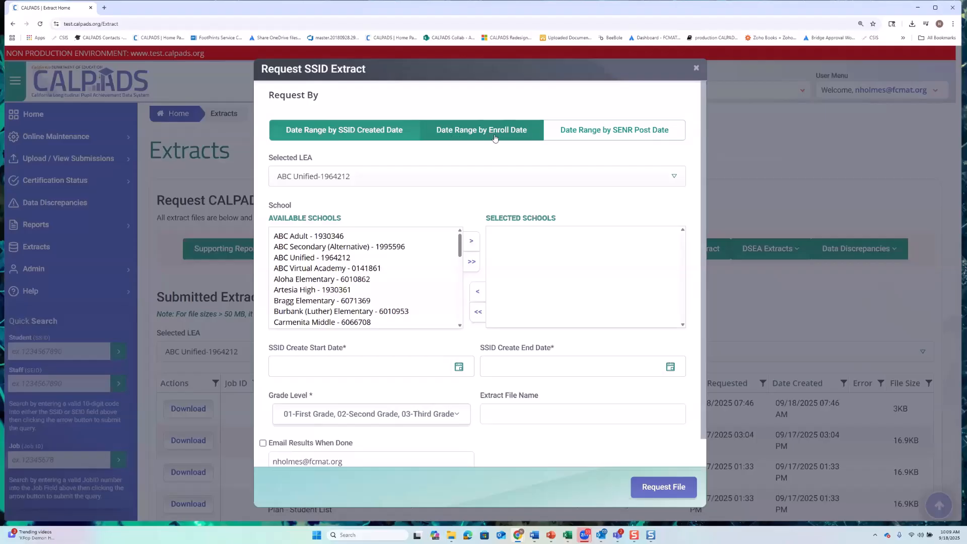
left_click(299, 138)
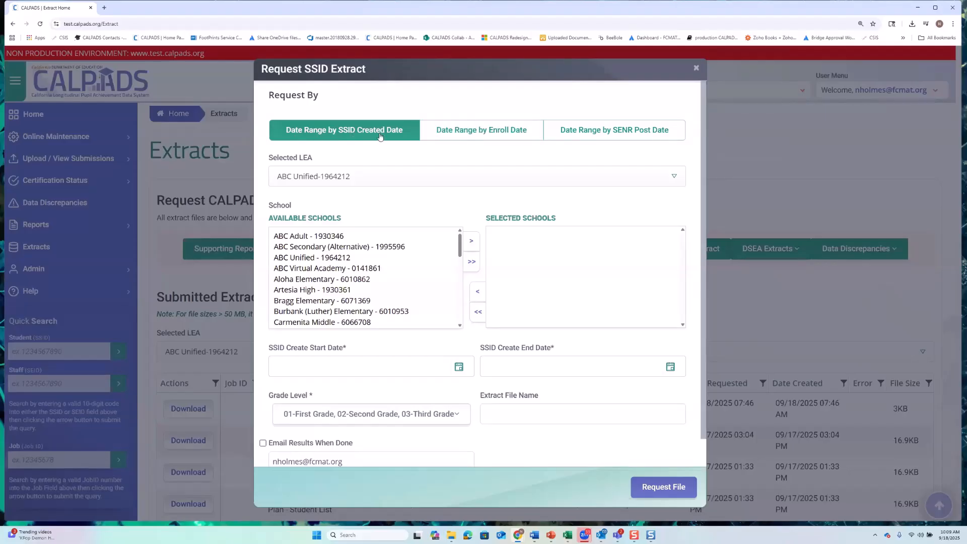
Set the SSID extract's LEA to CSIS Training Berkeley Unified and include all of its available schools
left_click(370, 182)
type("is")
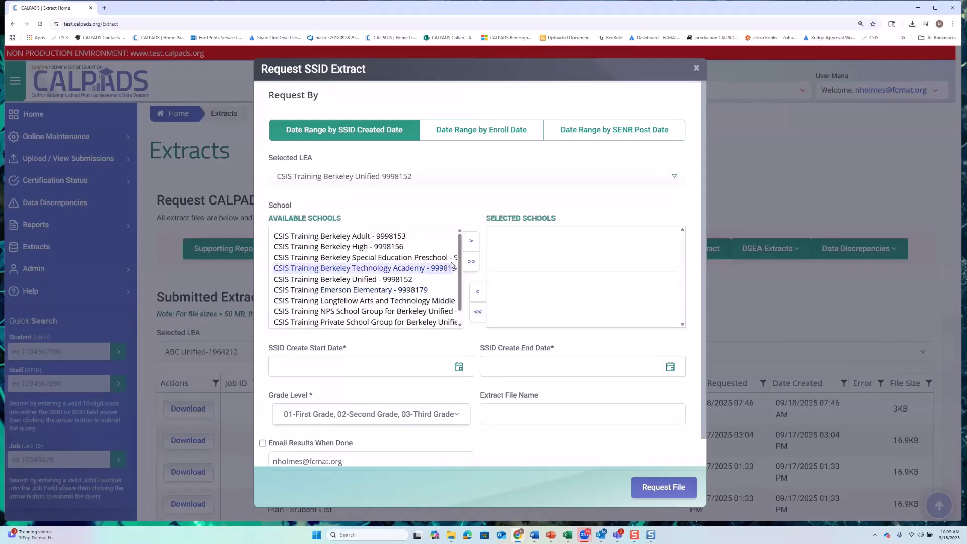
left_click(471, 262)
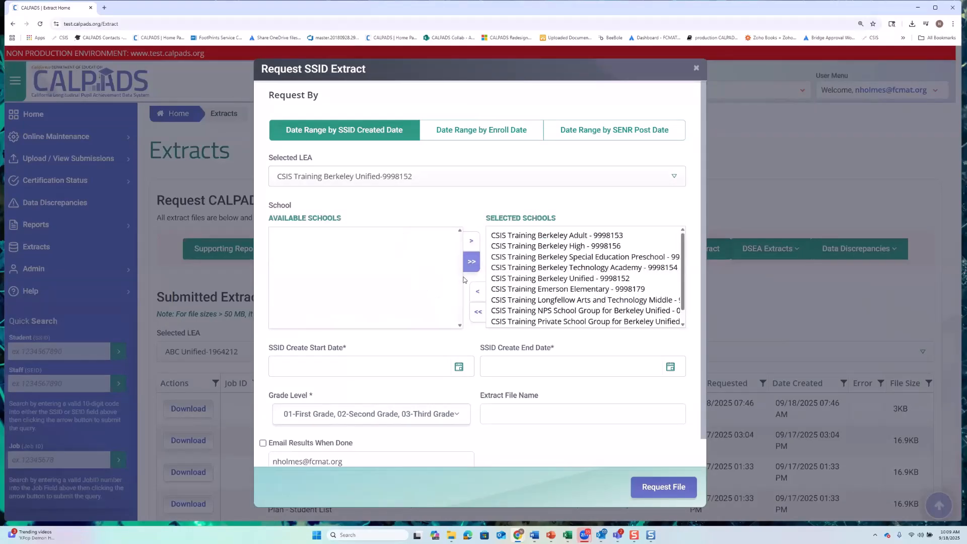
Set both the SSID Create Start Date and End Date to 09/18/2025
scroll(459, 284, "down", 1)
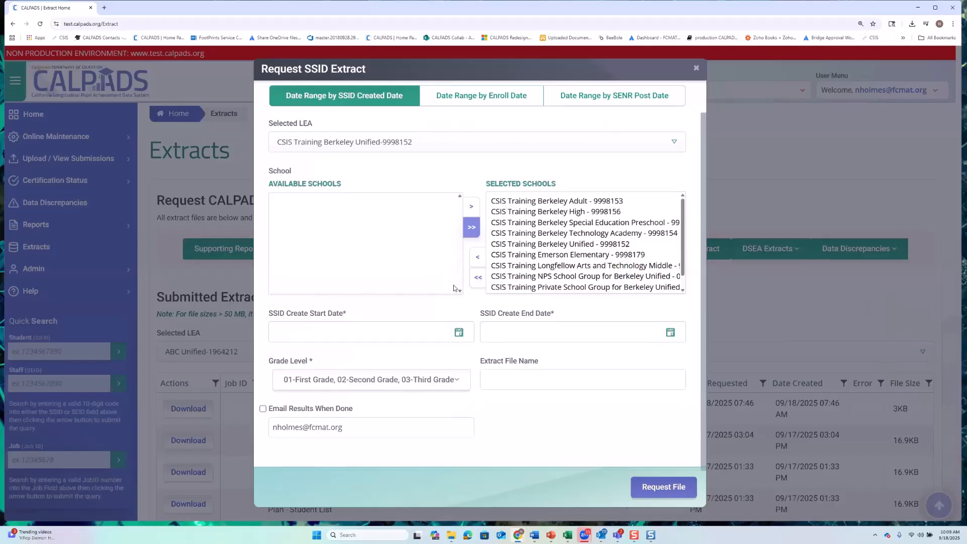
left_click(461, 332)
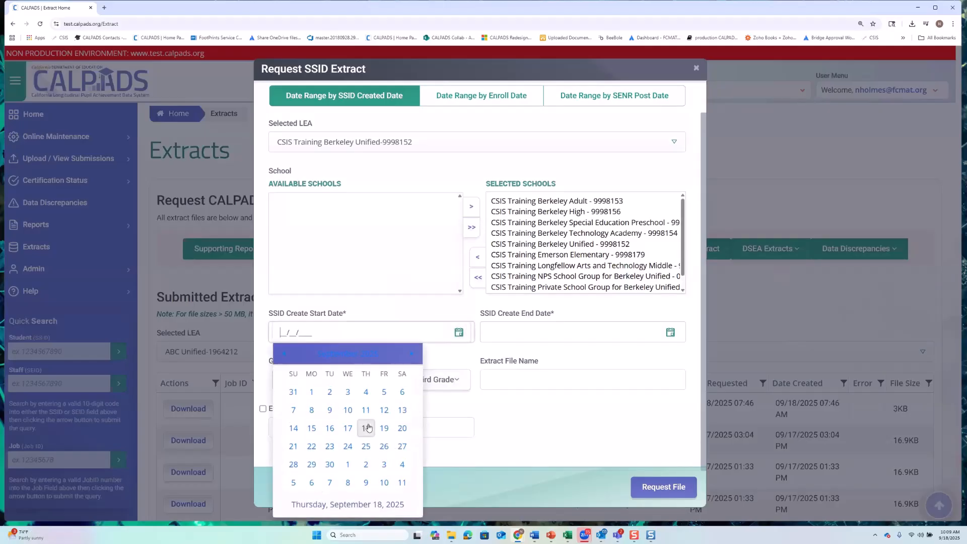
left_click(369, 428)
left_click(670, 333)
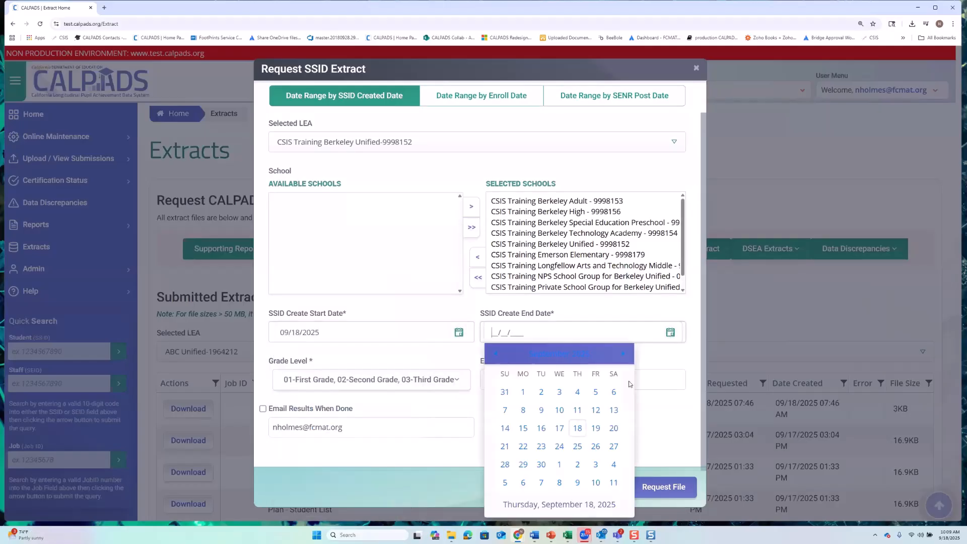
left_click(582, 428)
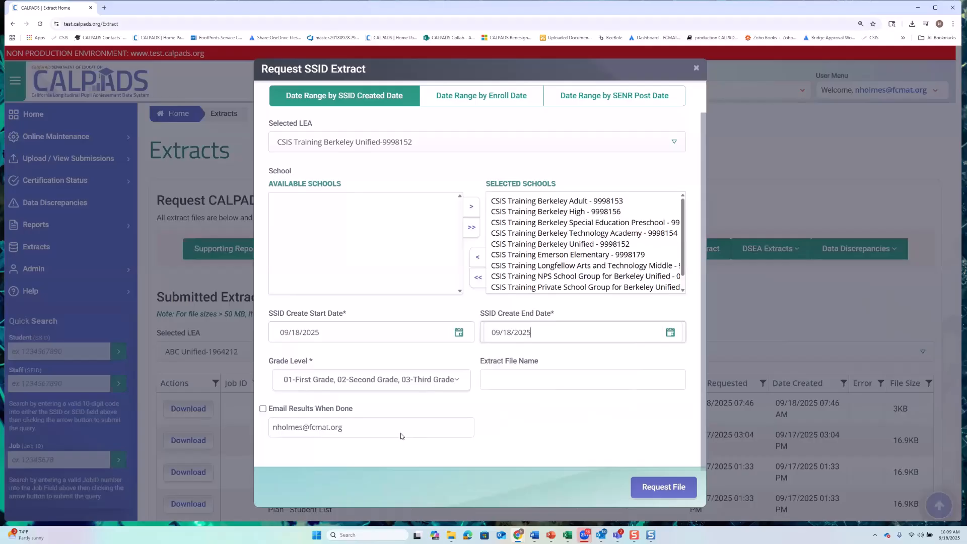
Name the extract file "create date test" and submit the SSID extract request
left_click(498, 381)
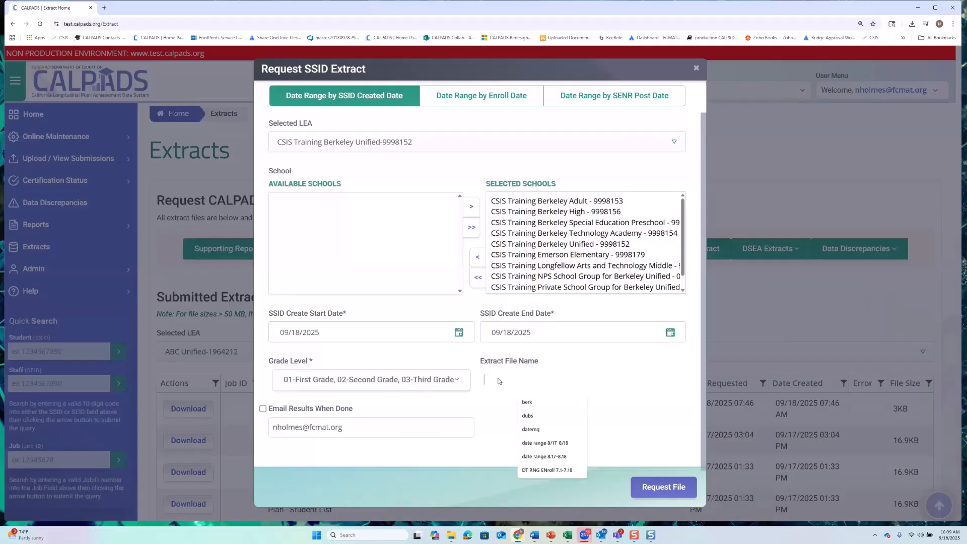
type("create")
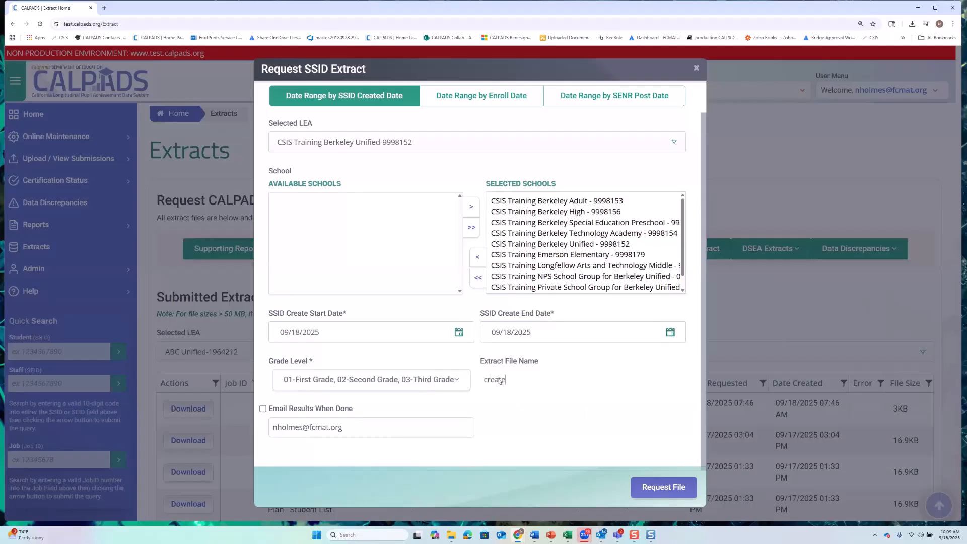
type(" date test")
left_click(657, 487)
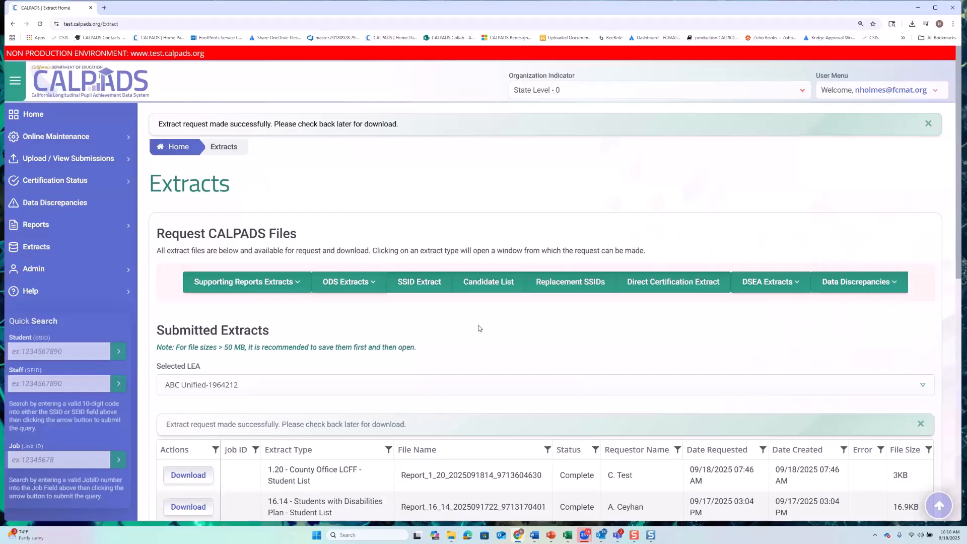
Start another SSID Extract request using Date Range by Enroll Date for CSIS Training Berkeley Unified, with all its schools selected
scroll(489, 201, "down", 1)
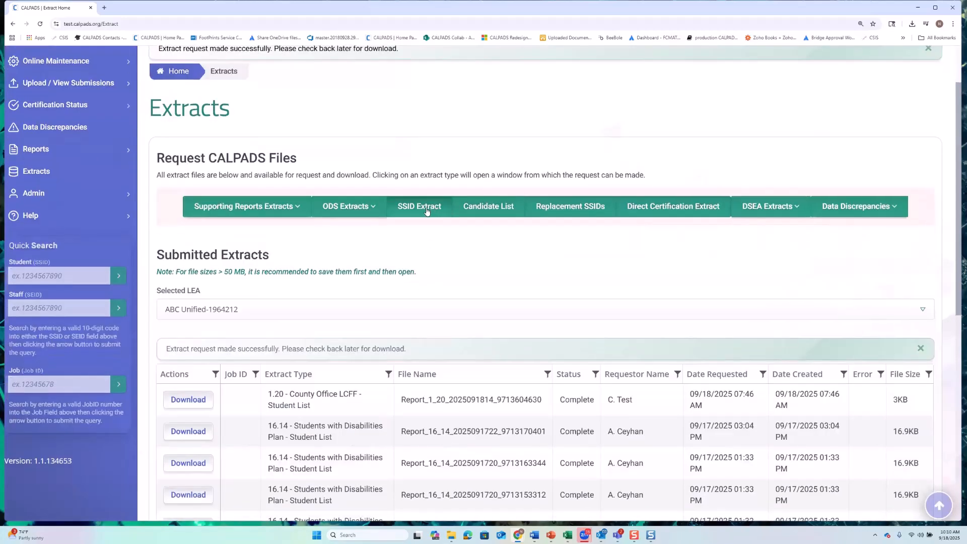
left_click(424, 207)
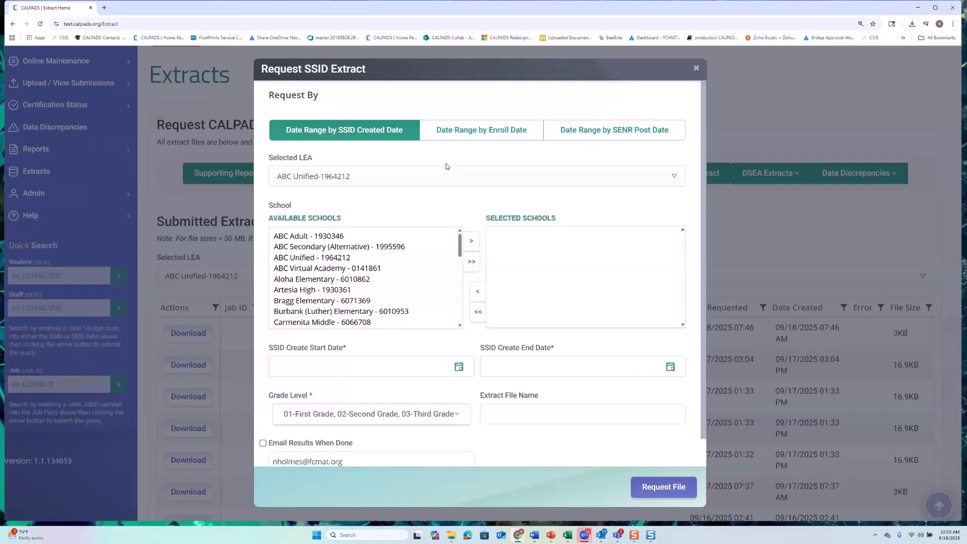
left_click(454, 136)
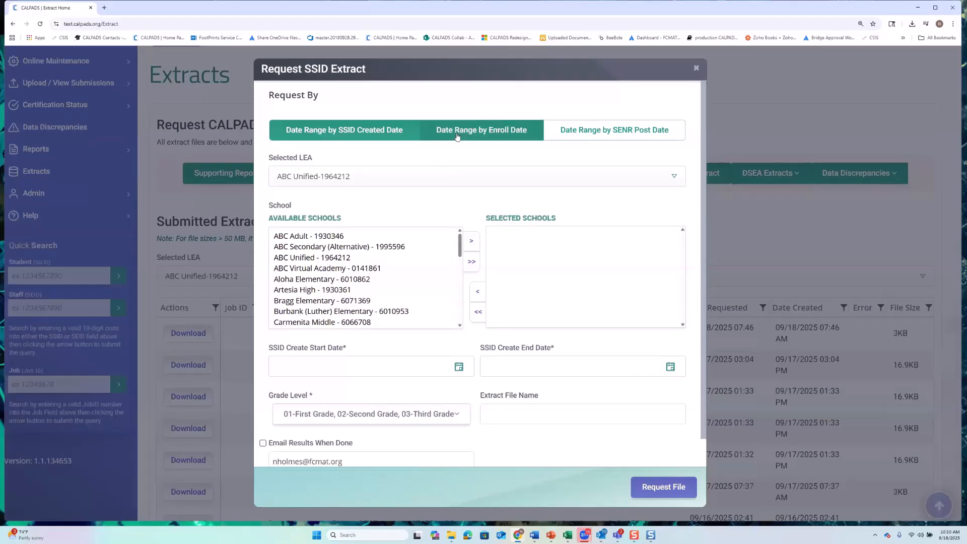
left_click(453, 179)
type("sis")
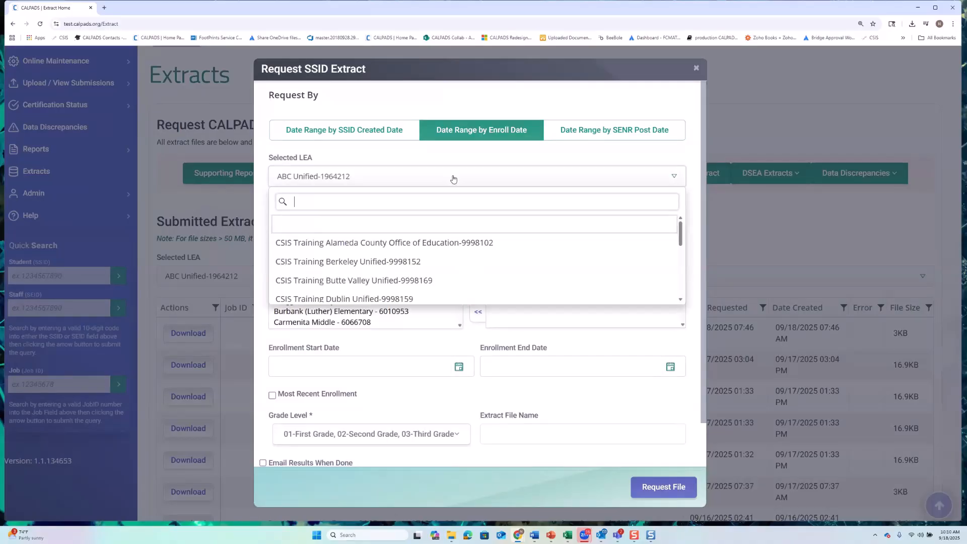
type("css")
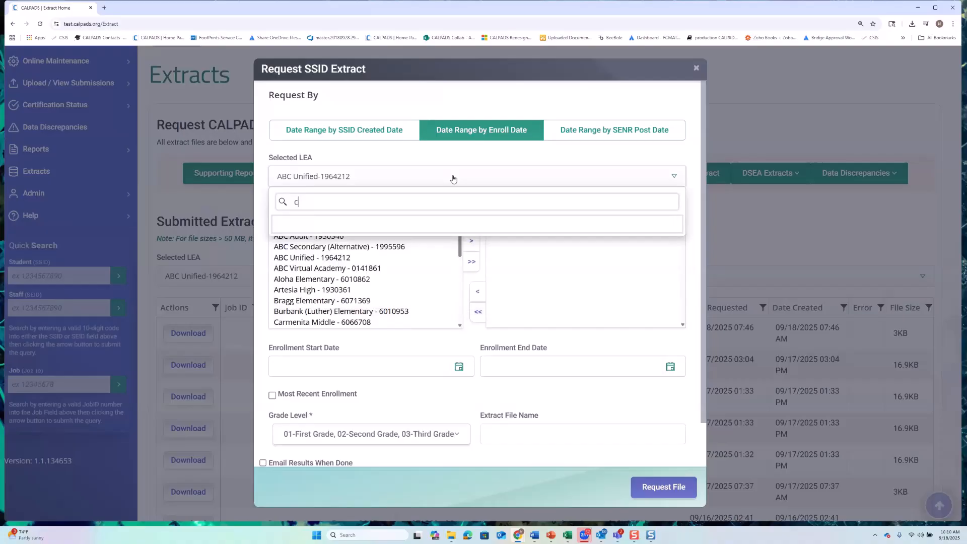
type("is")
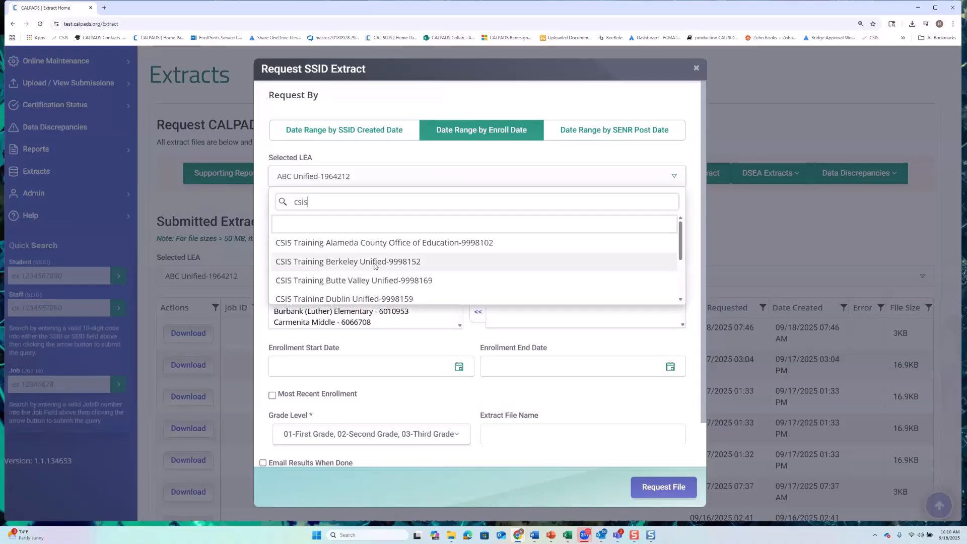
left_click(376, 266)
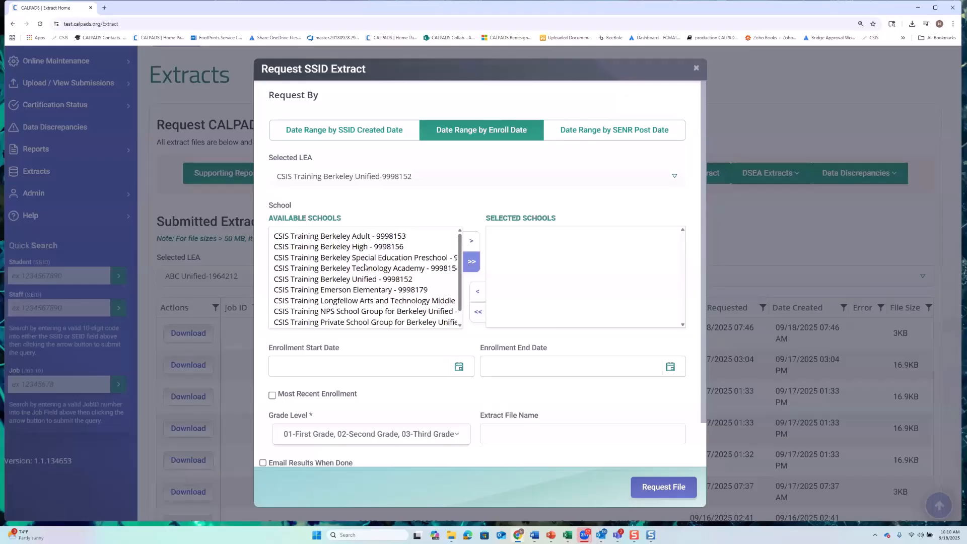
left_click(473, 262)
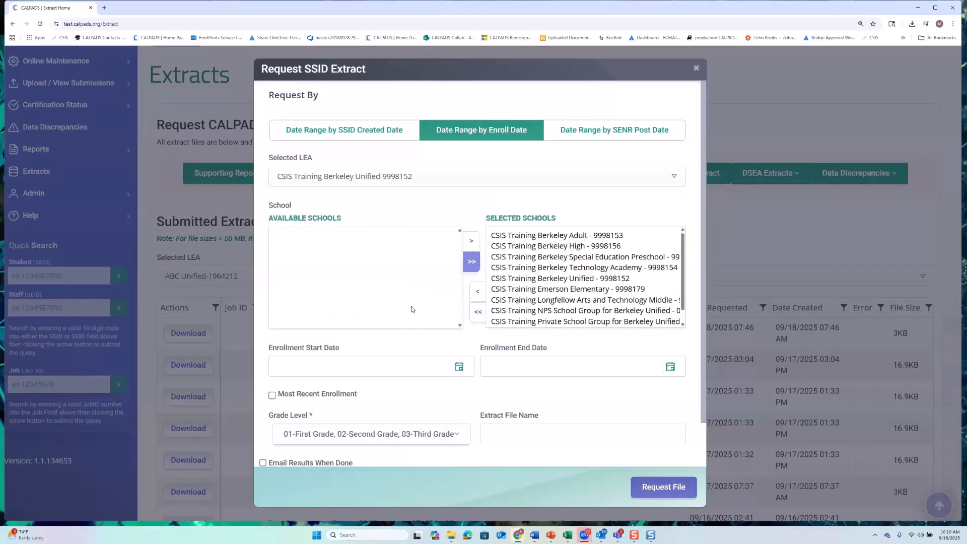
Set the Enrollment Start Date to 07/01/2025 and the Enrollment End Date to 09/18/2025
left_click(458, 367)
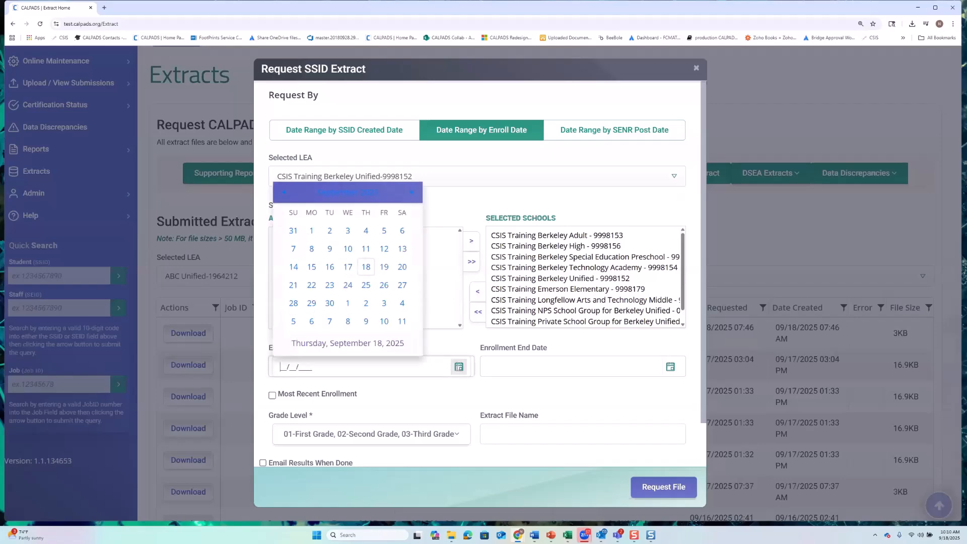
left_click(286, 198)
left_click(286, 198)
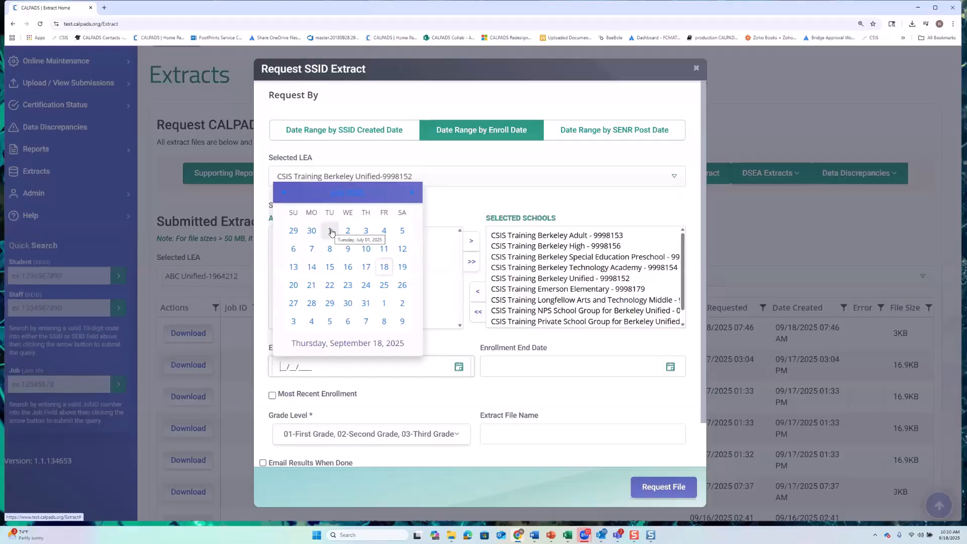
left_click(331, 233)
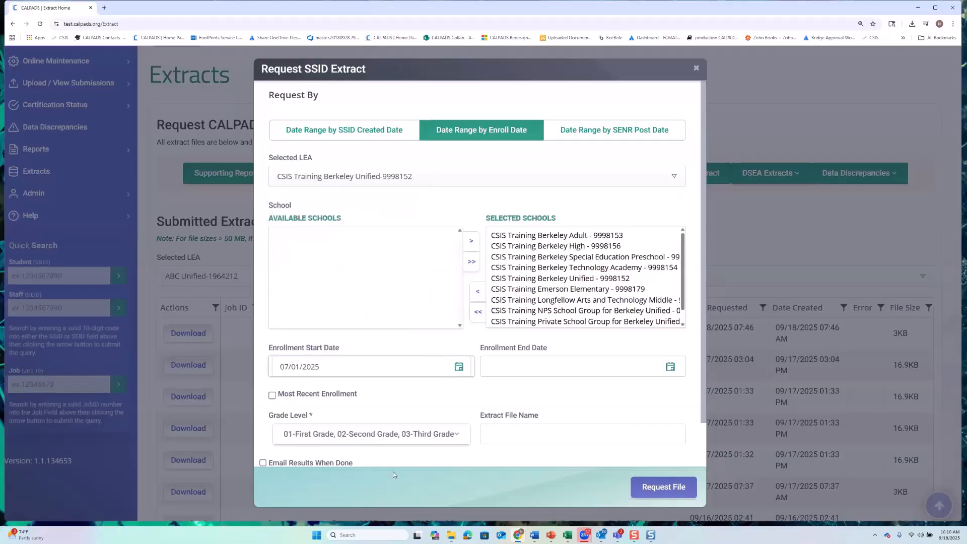
left_click(670, 366)
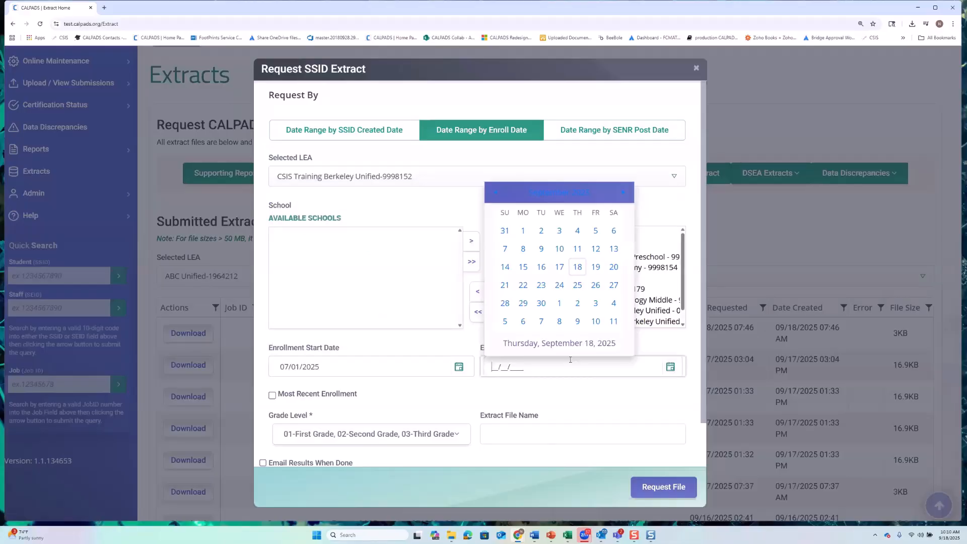
left_click(577, 266)
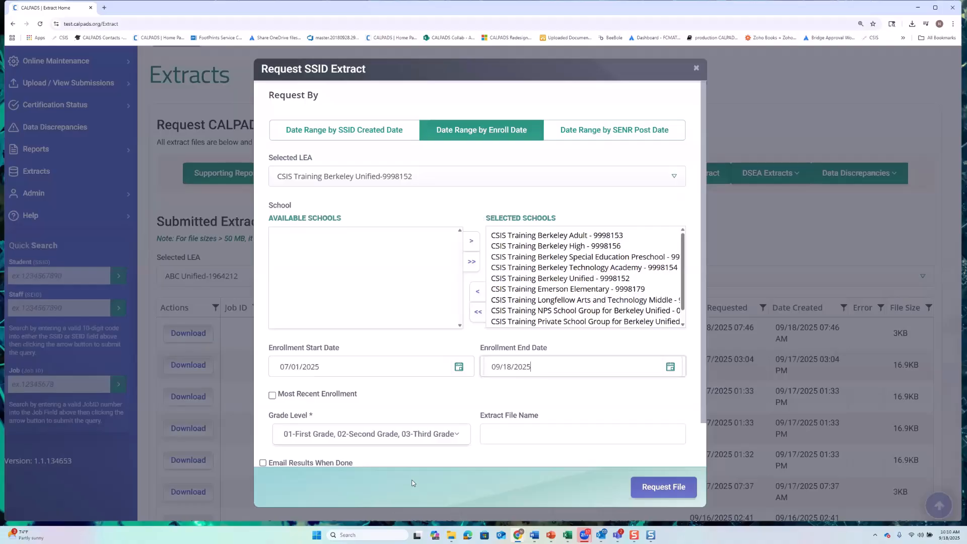
Limit the extract to the most recent enrollment and name the extract file "Date rng test"
scroll(426, 412, "down", 1)
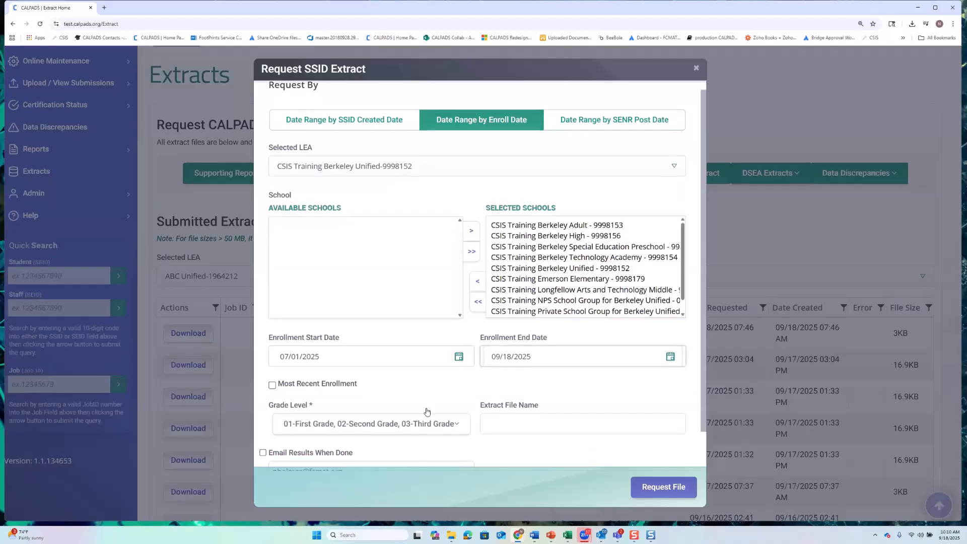
left_click(272, 378)
scroll(424, 386, "down", 1)
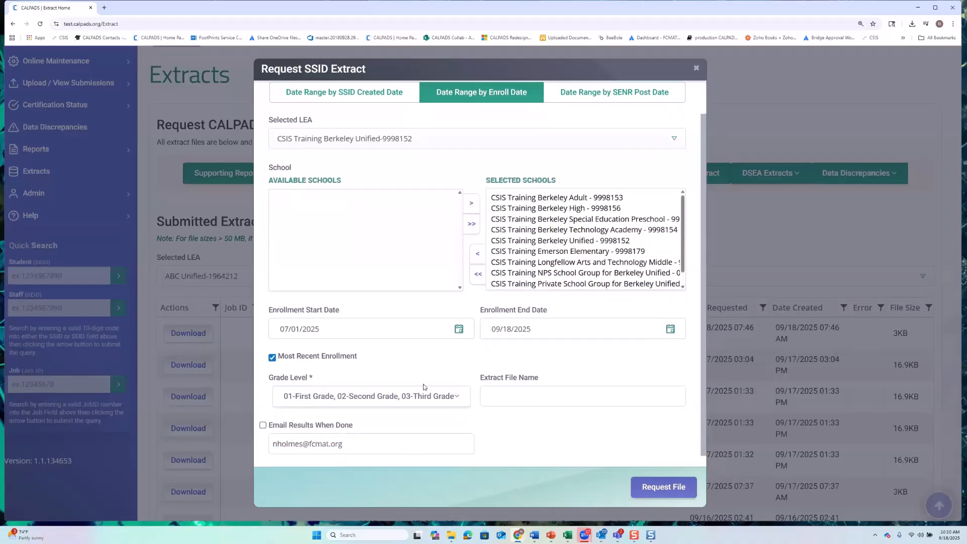
left_click(505, 409)
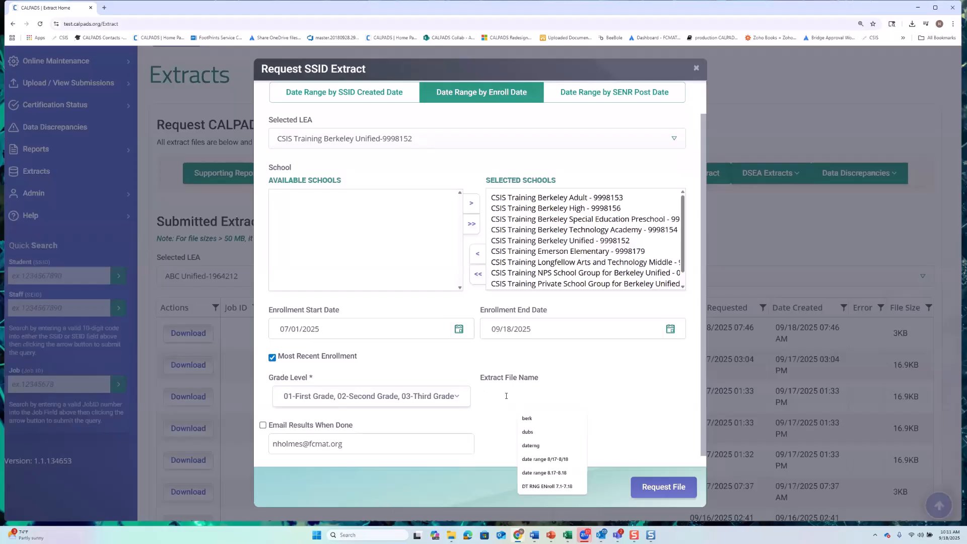
type("Date rng test")
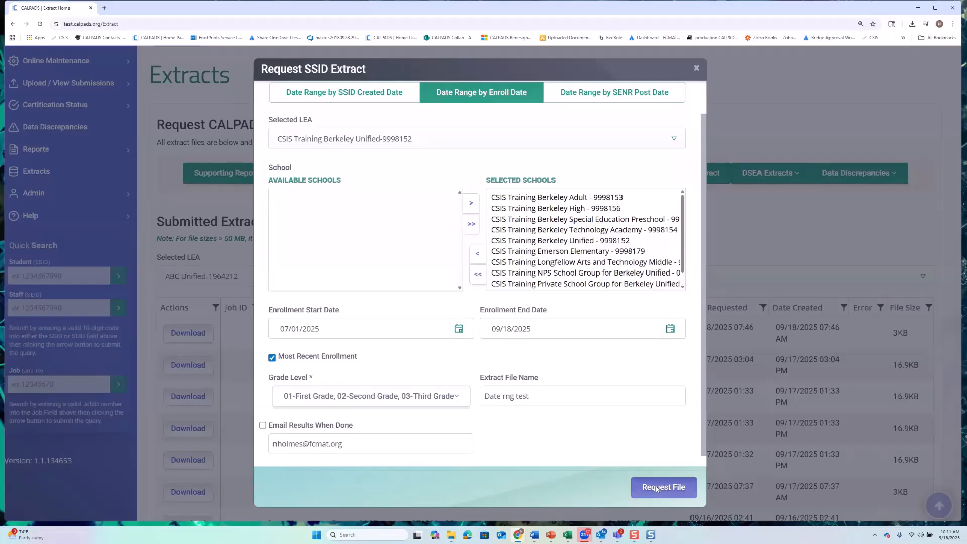
Submit the SSID extract request and dismiss the confirmation message above the Extracts page
left_click(652, 487)
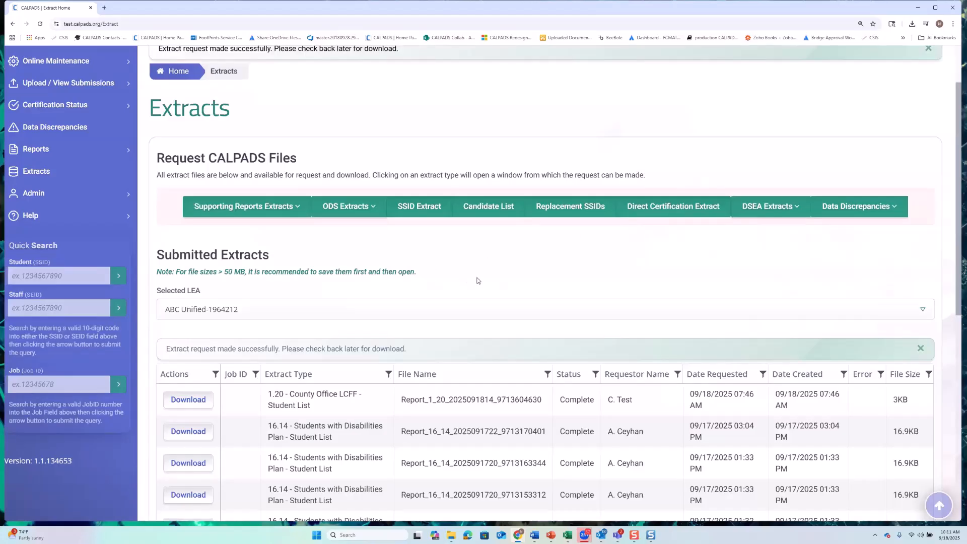
scroll(477, 280, "up", 2)
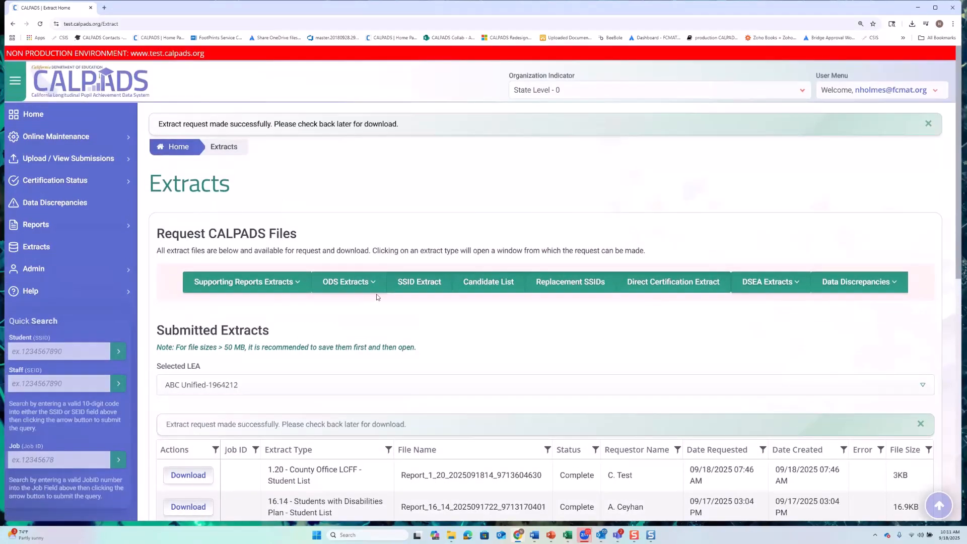
left_click(928, 123)
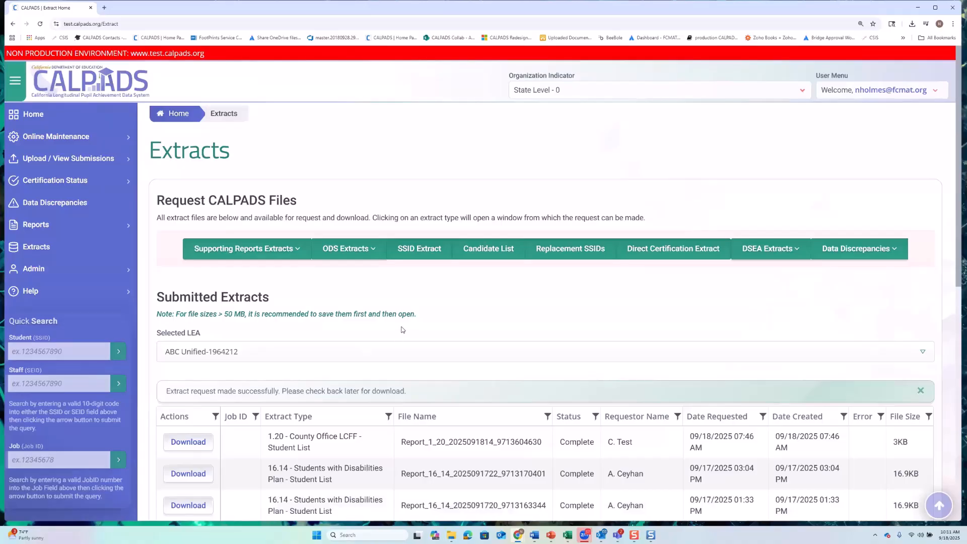
Open Student Data maintenance in a separate browser tab and switch to Search by Demographics / Request SSID
left_click(127, 140)
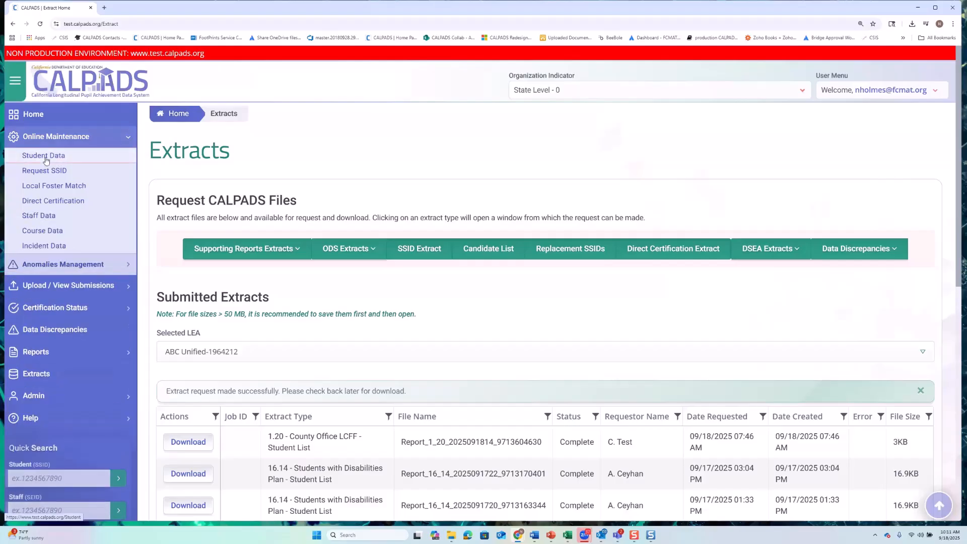
middle_click(67, 171)
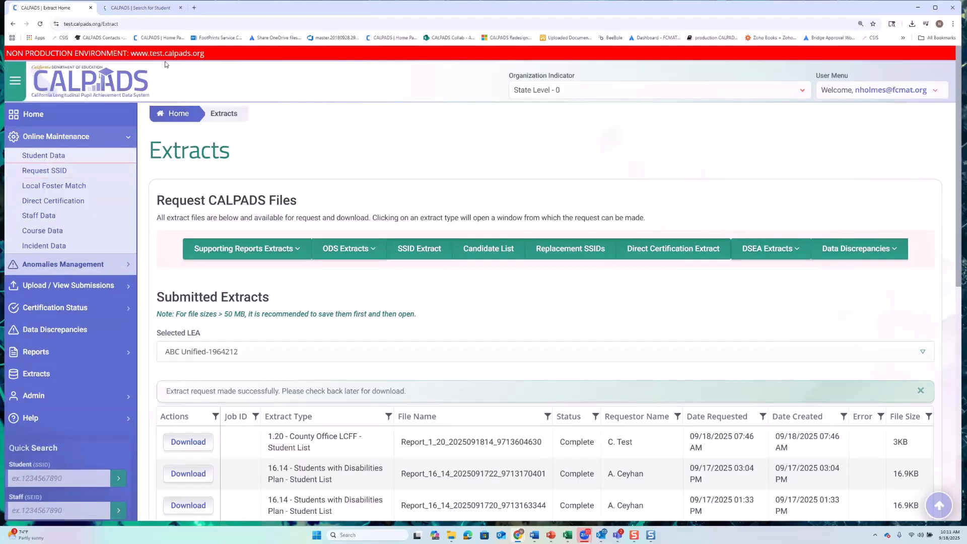
left_click(142, 6)
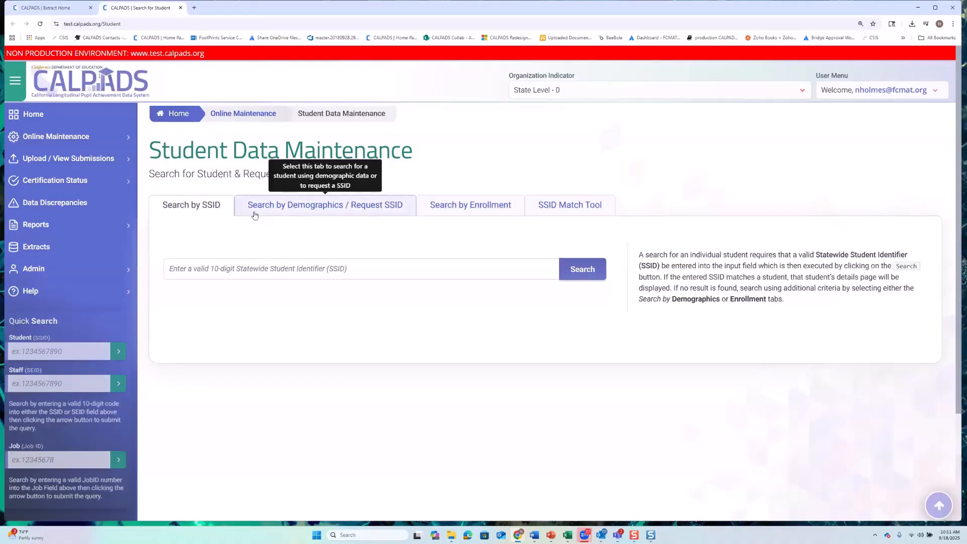
left_click(292, 211)
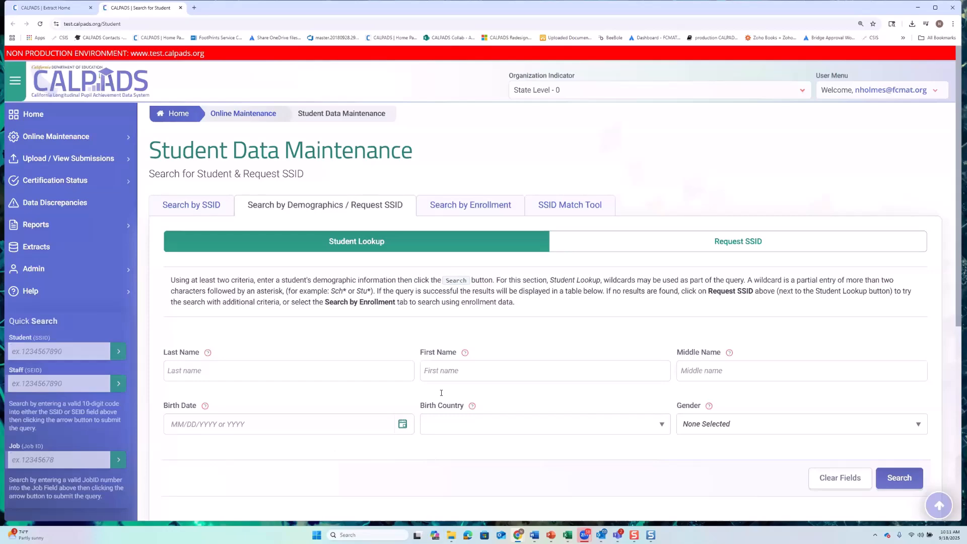
Look up the student by first name, last name and gender Male
left_click(443, 375)
type("Sauce")
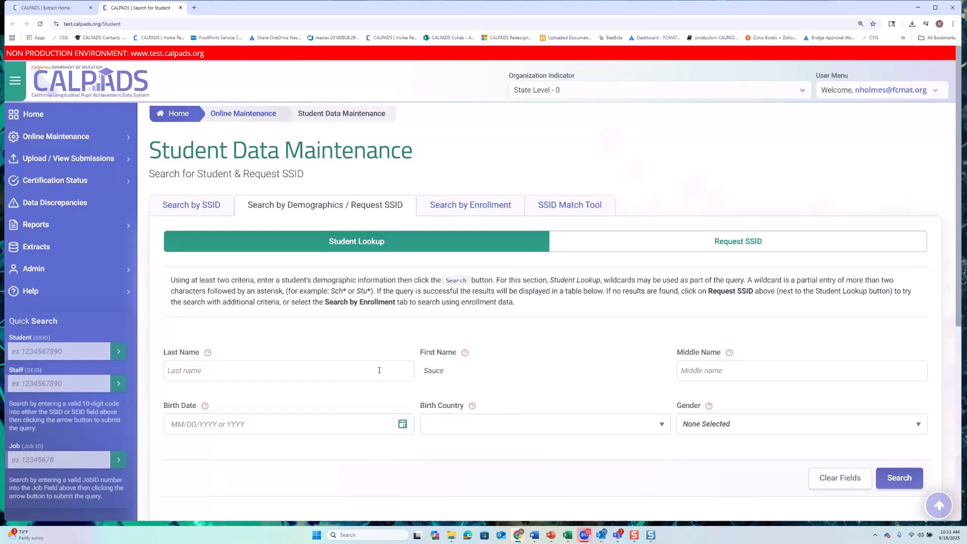
left_click(379, 370)
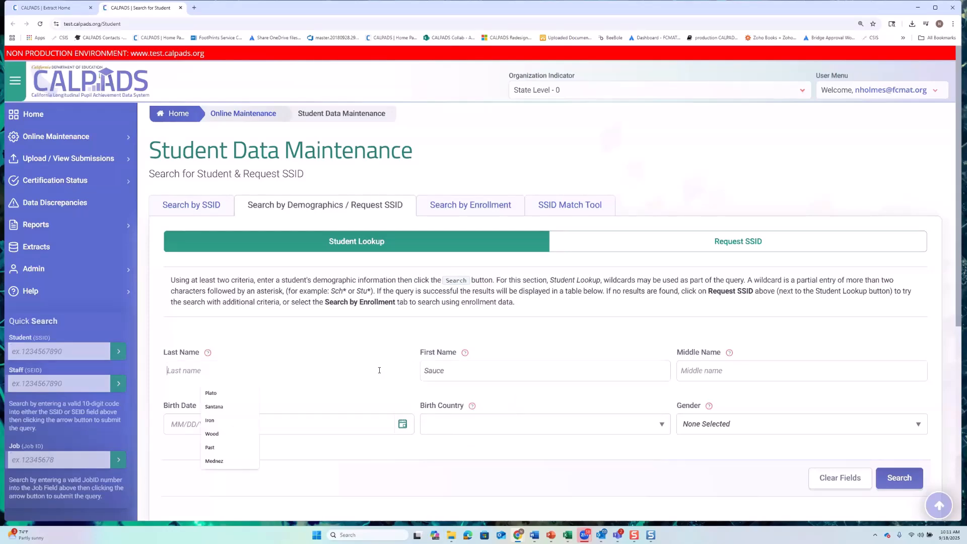
type("Soy")
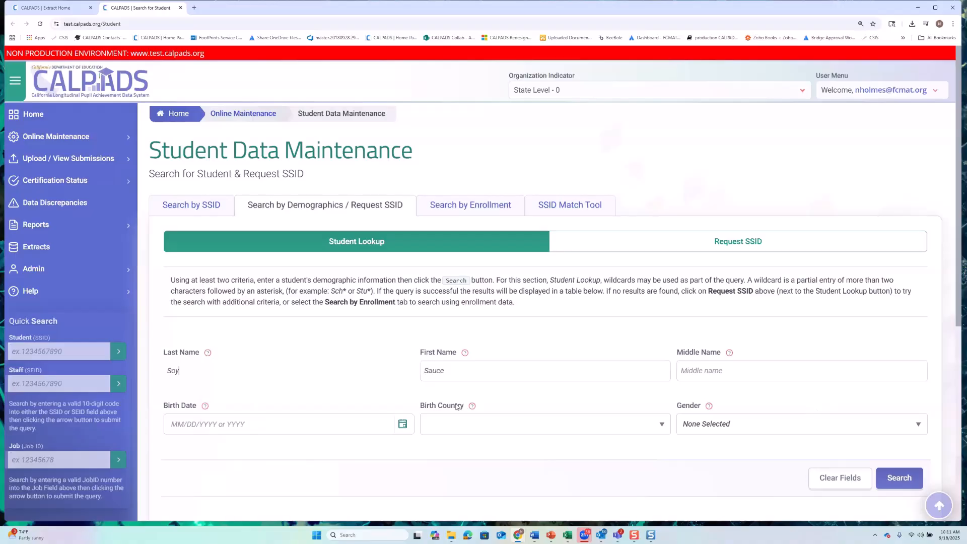
left_click(725, 426)
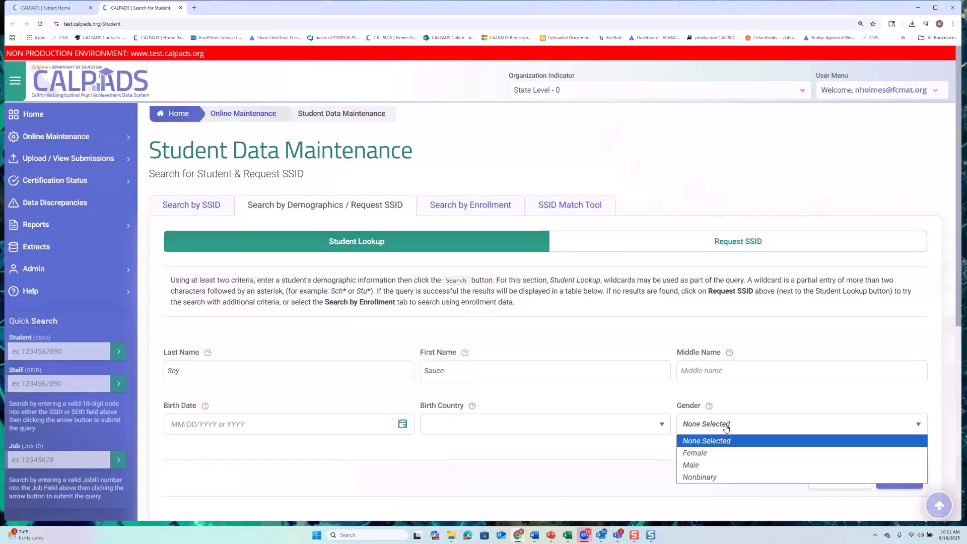
left_click(690, 465)
left_click(919, 477)
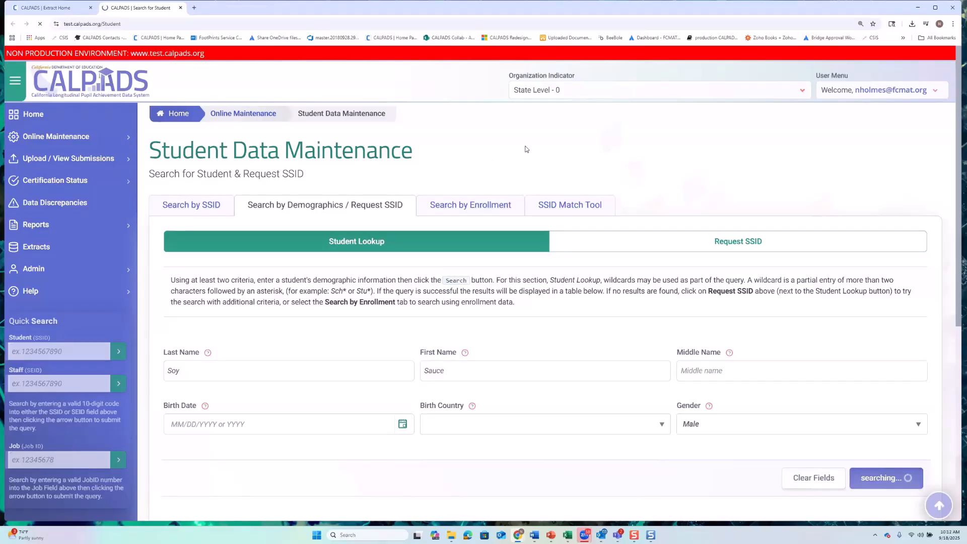
Open the matching student's grade 10 record at CSIS Training Berkeley High and copy the SSID
scroll(592, 115, "down", 2)
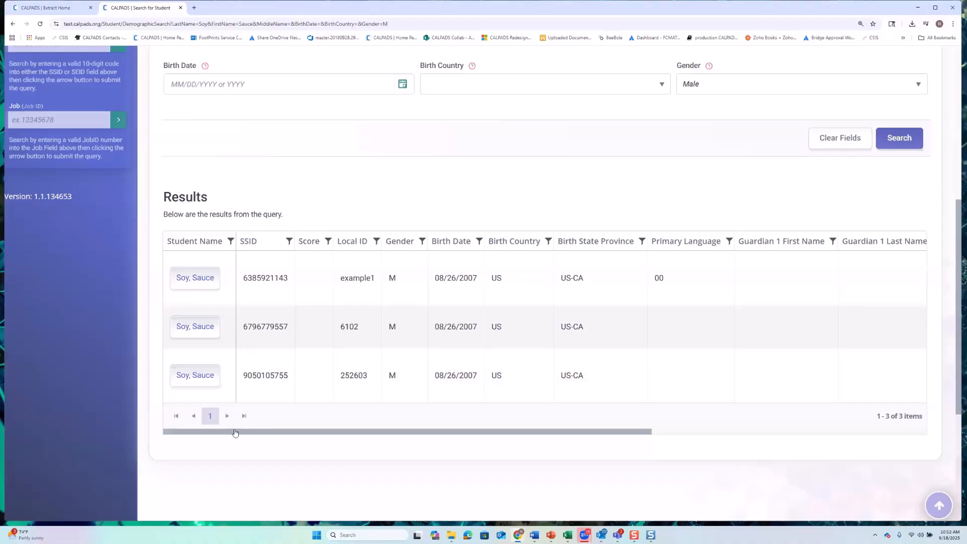
left_click_drag(234, 432, 541, 434)
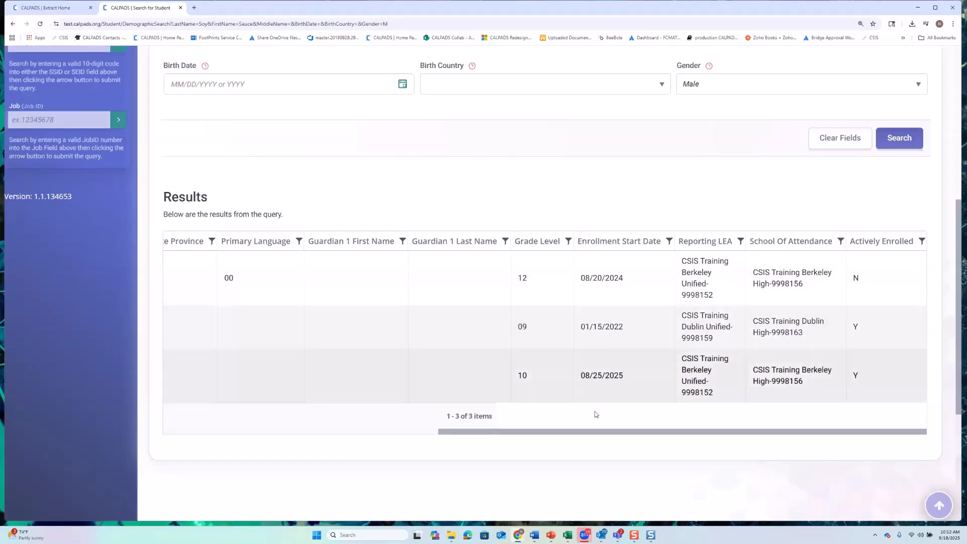
left_click_drag(594, 431, 173, 432)
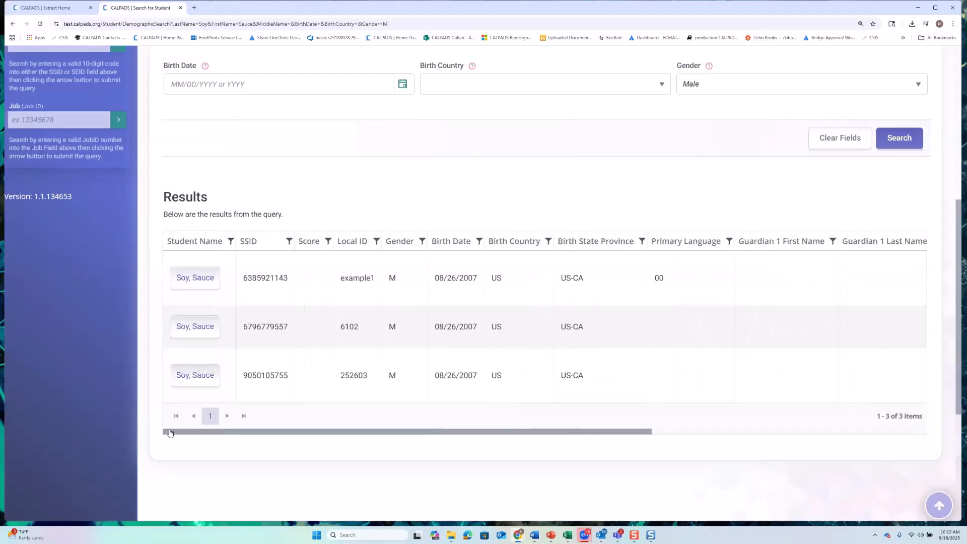
left_click(178, 385)
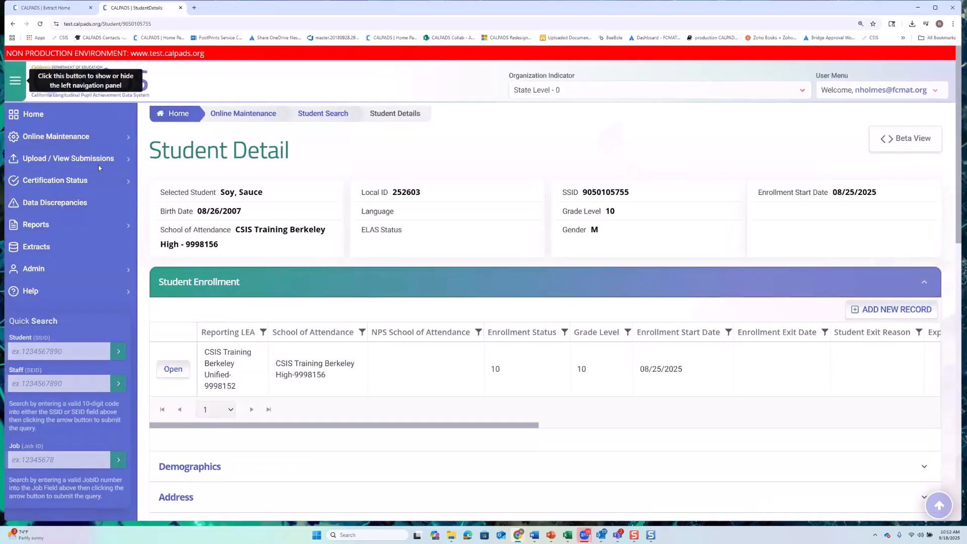
double_click(603, 192)
right_click(604, 193)
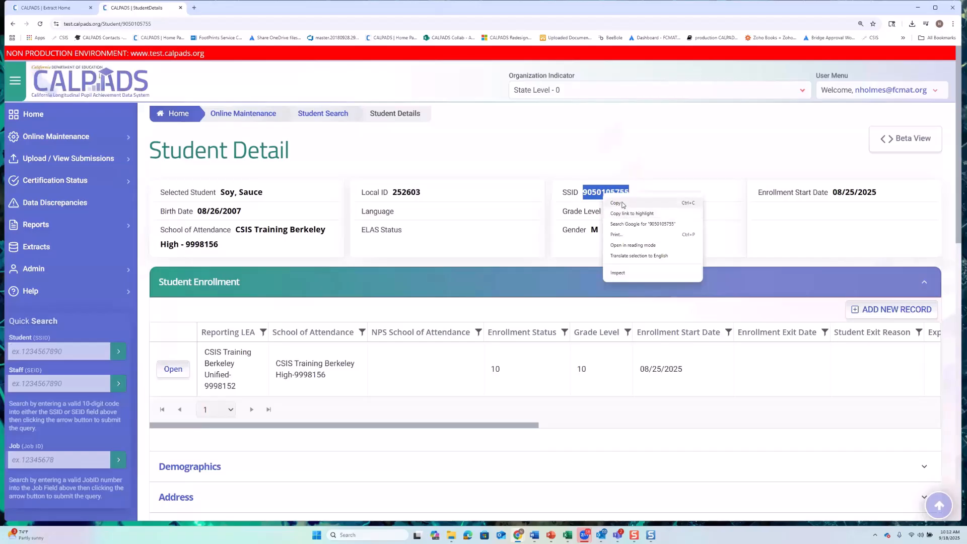
left_click(623, 203)
key("alt+Tab")
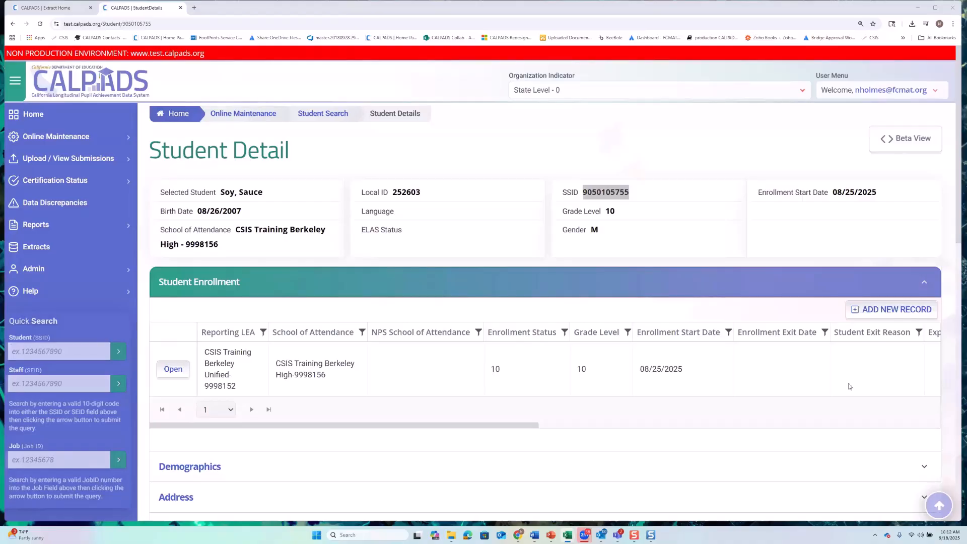
Back on the Extracts page, list the submitted extracts for CSIS Training Berkeley Unified and download the createdatetest SSID extract
left_click(34, 8)
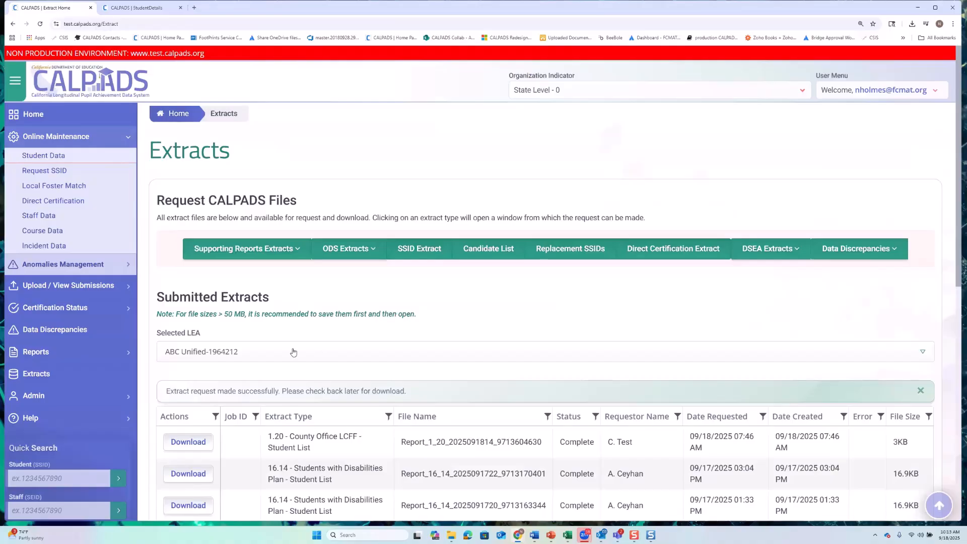
scroll(383, 305, "down", 2)
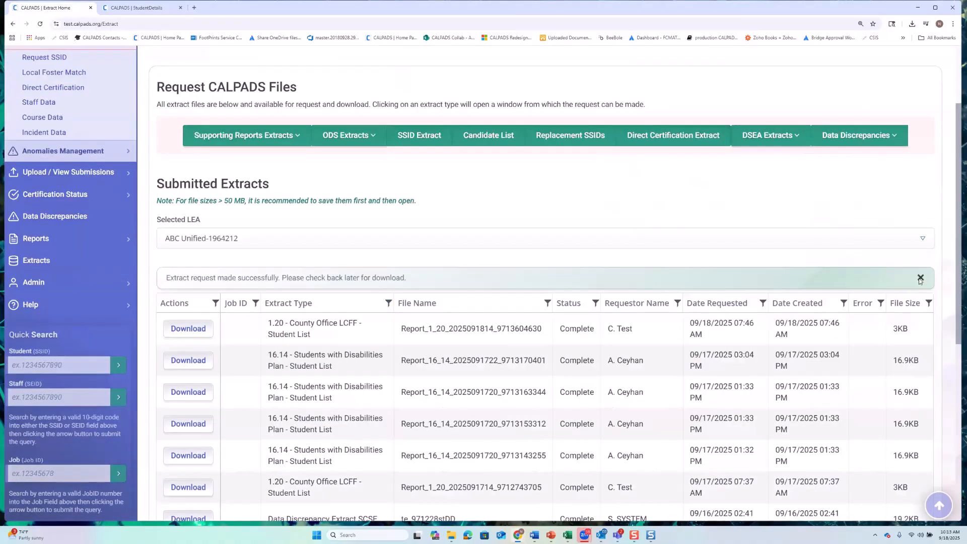
left_click(920, 277)
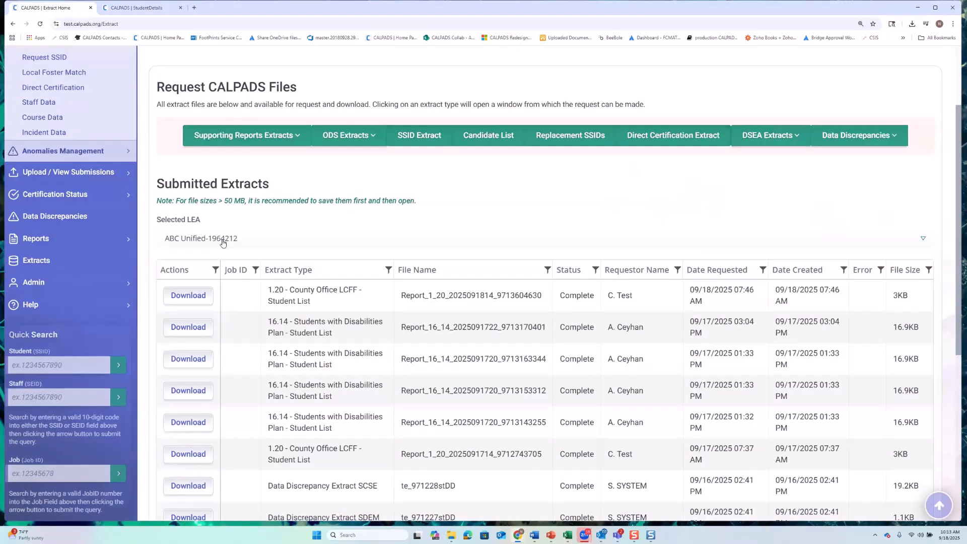
left_click(223, 242)
type("is")
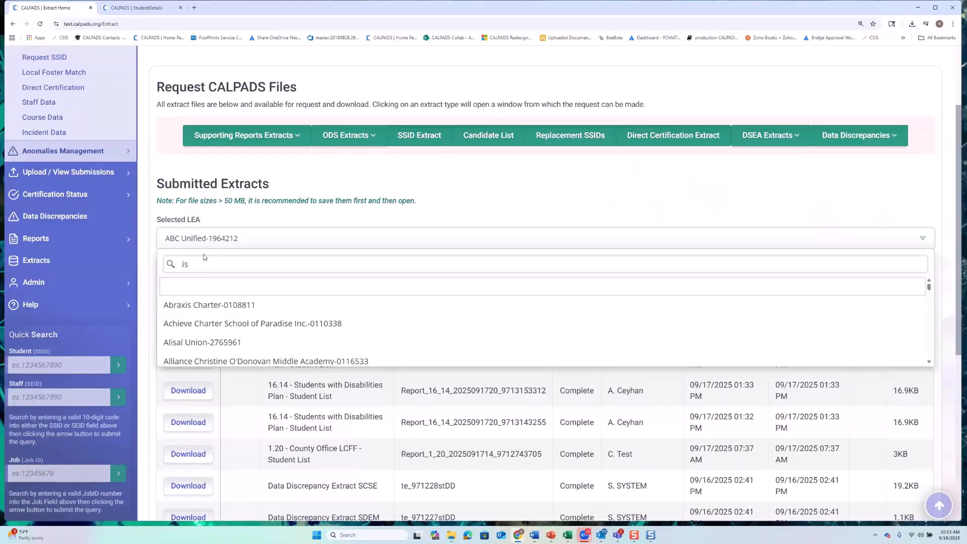
type("cs")
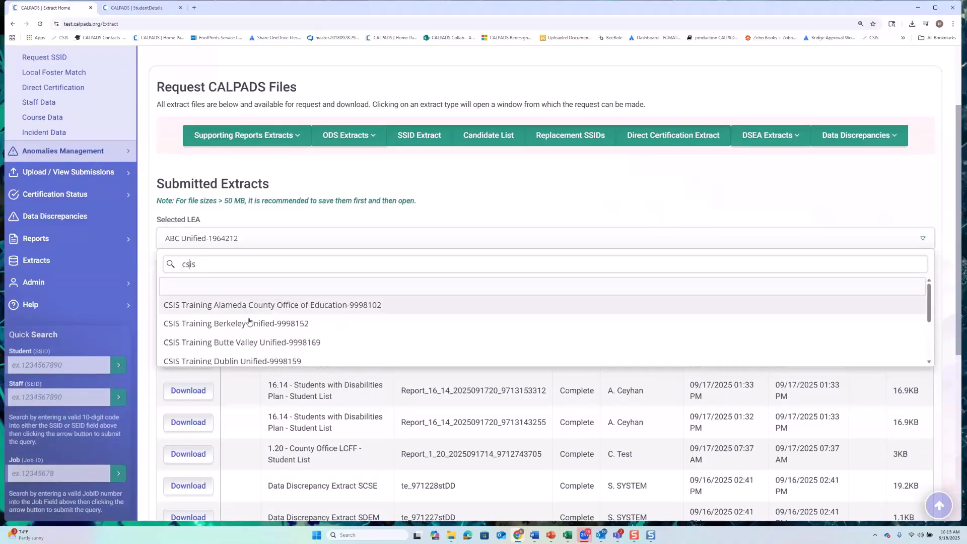
left_click(251, 324)
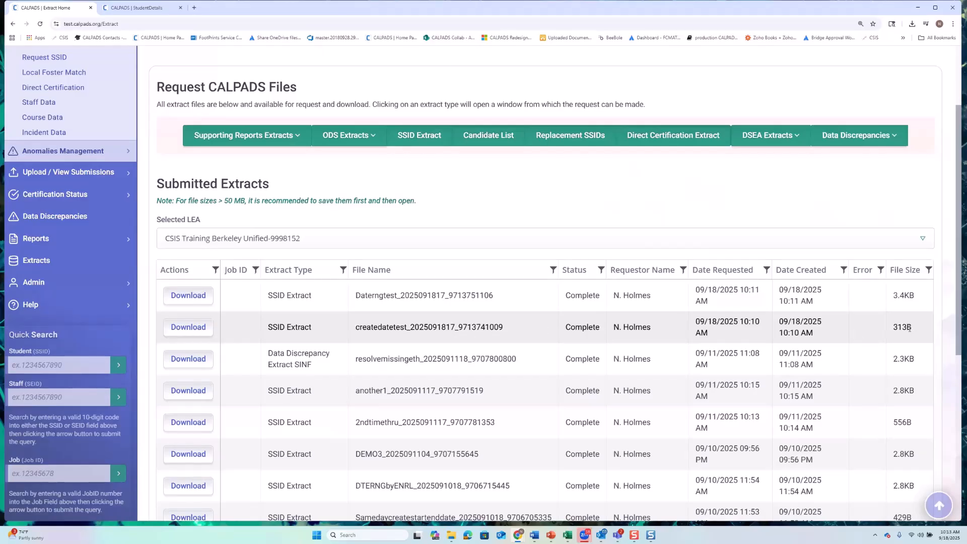
left_click_drag(913, 329, 893, 330)
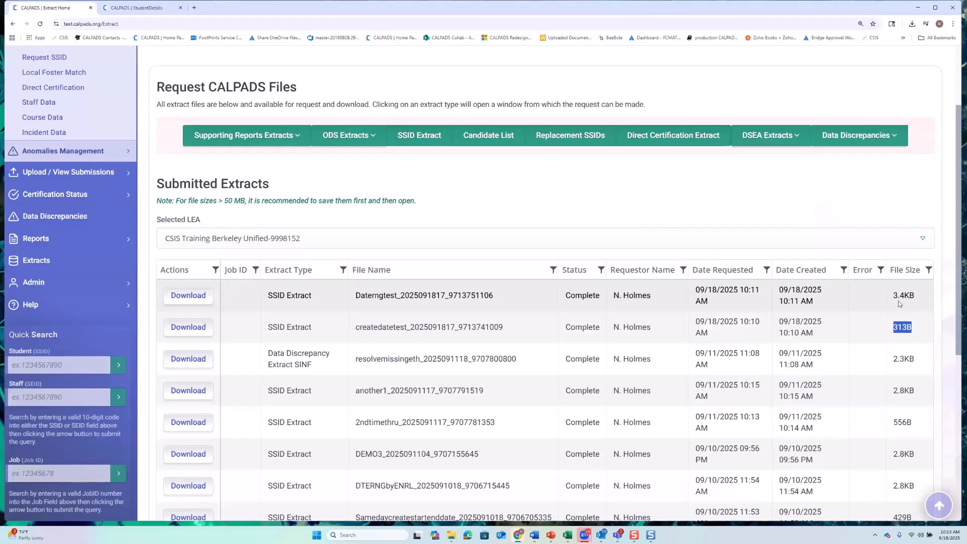
left_click(181, 332)
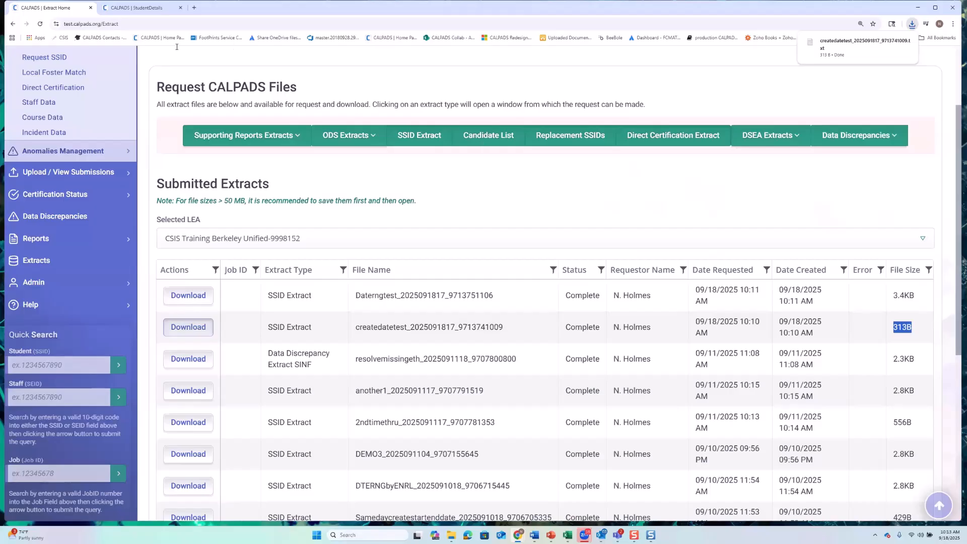
Search the web for "calpads user manual" in a separate browser tab, open the CALPADS User Manual and show its Help options
left_click(195, 8)
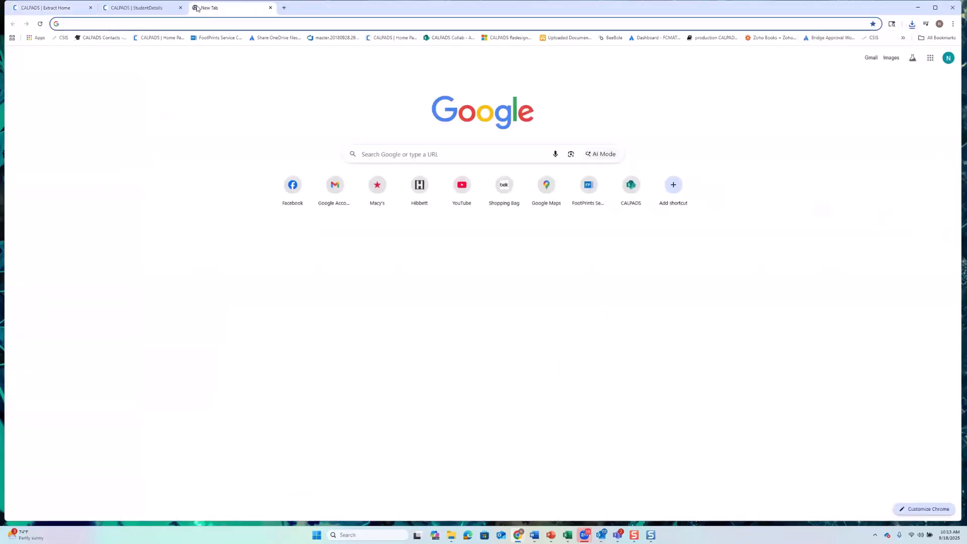
type("calpa")
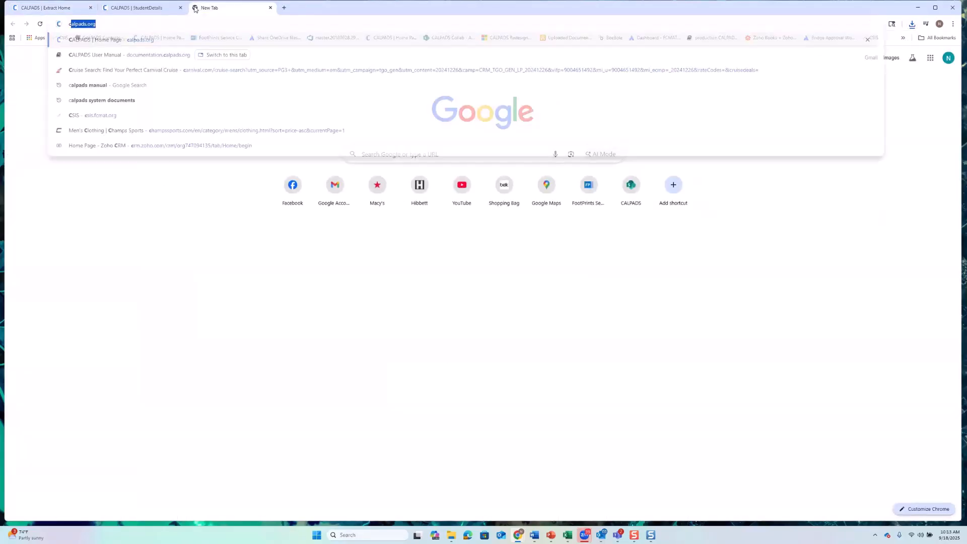
type("ds")
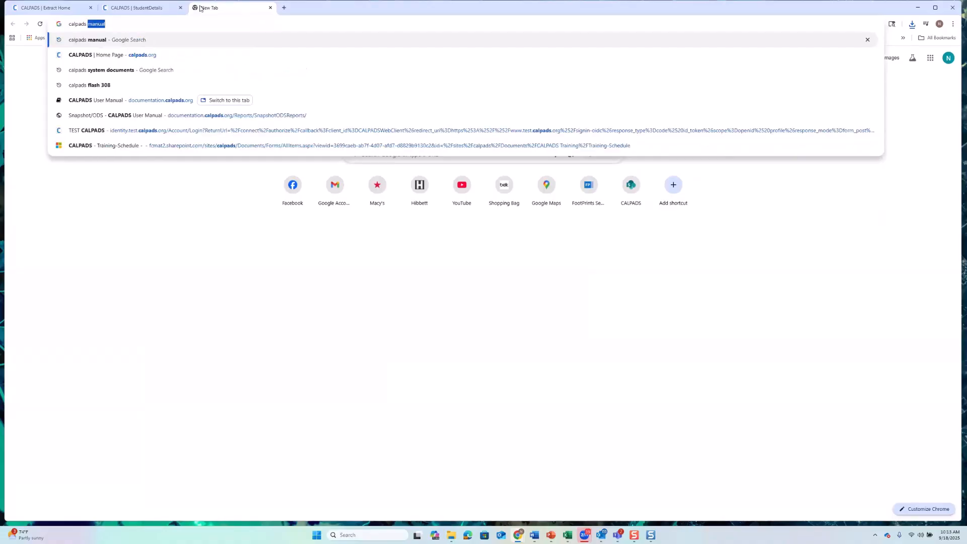
type(" us")
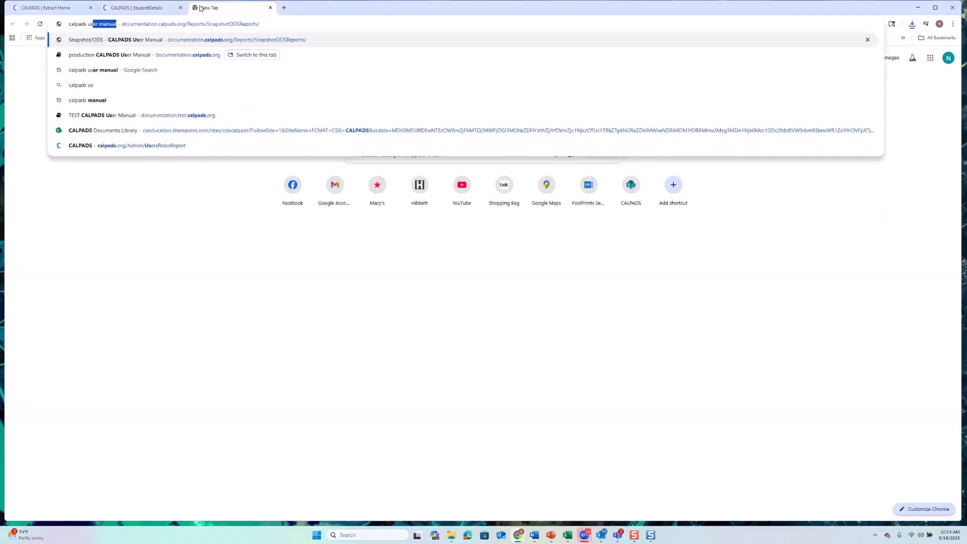
type("er man")
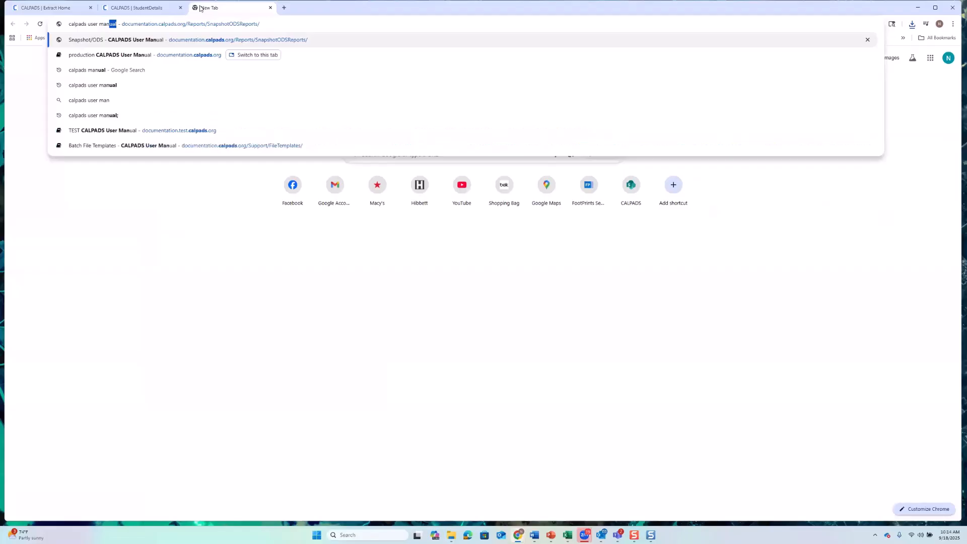
type("ual")
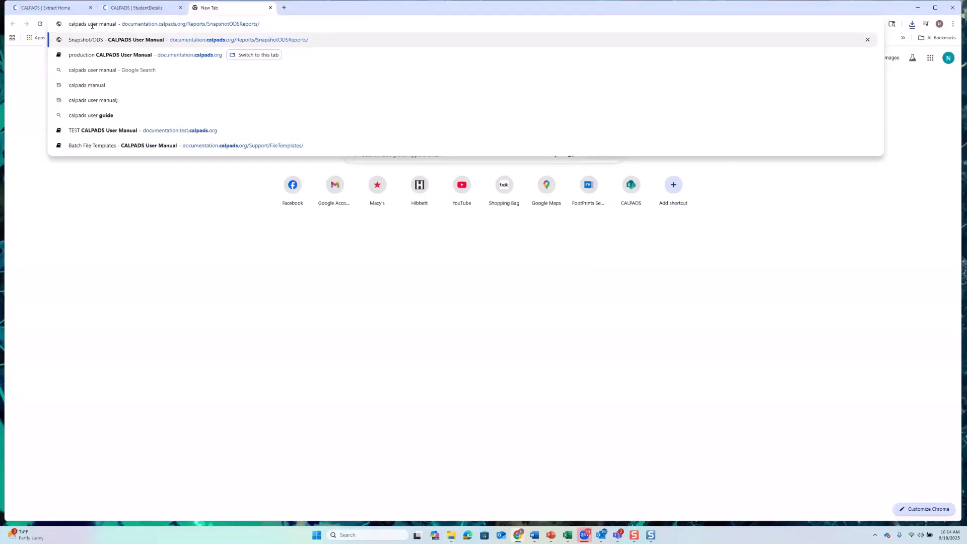
left_click(95, 73)
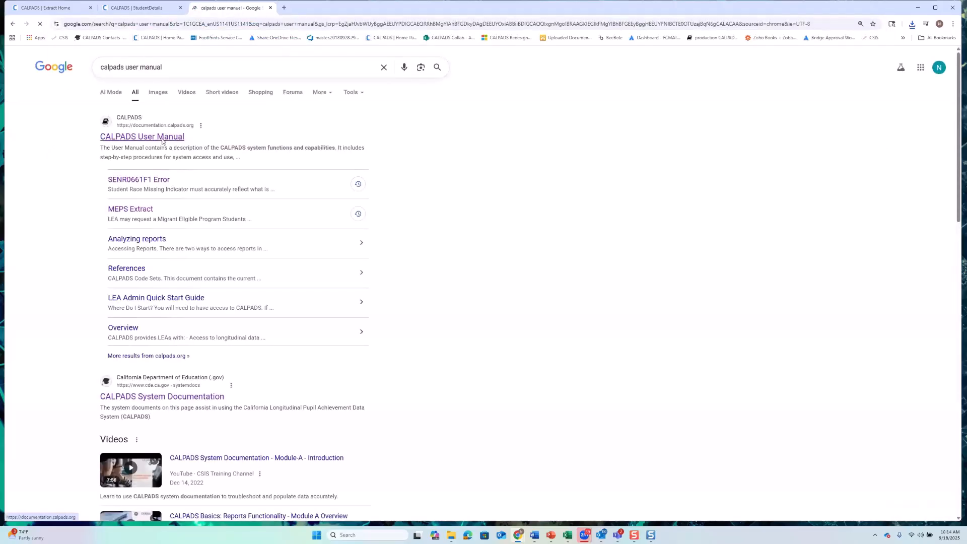
left_click(151, 142)
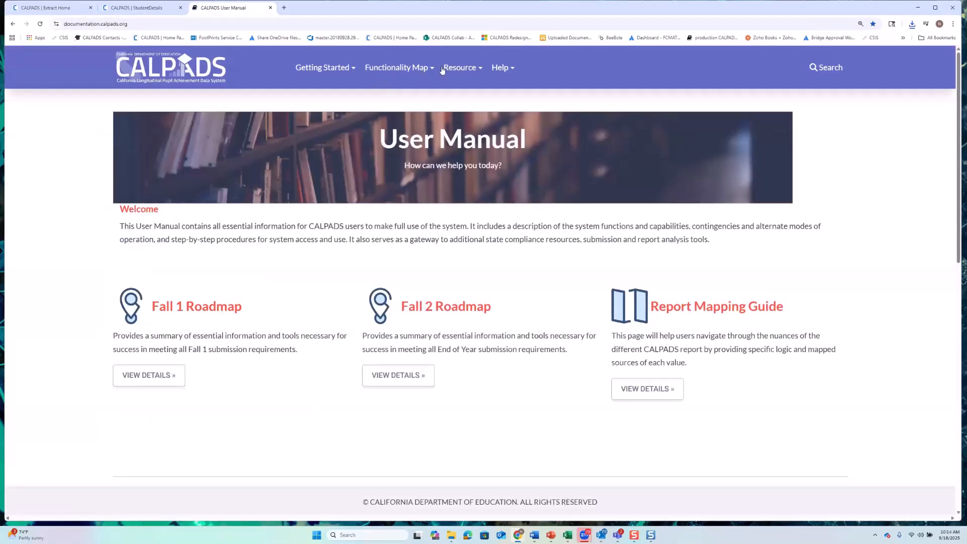
left_click(496, 69)
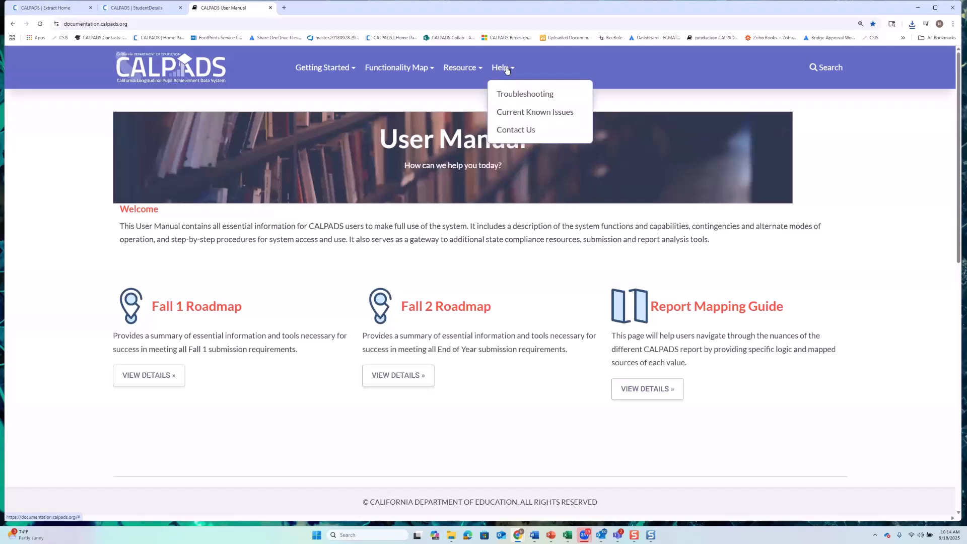
Download the SSID Extract Template from the user manual's Batch File Templates page
left_click(478, 71)
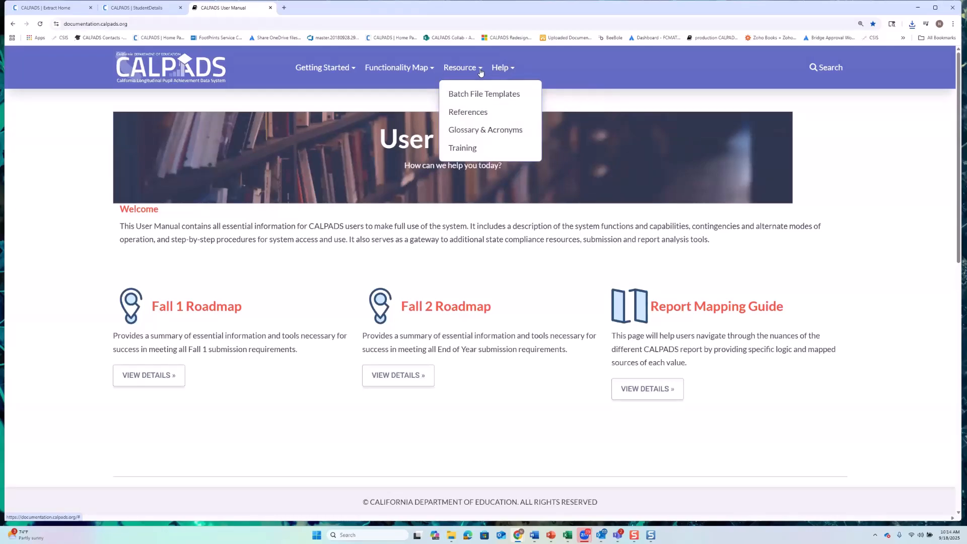
left_click(485, 97)
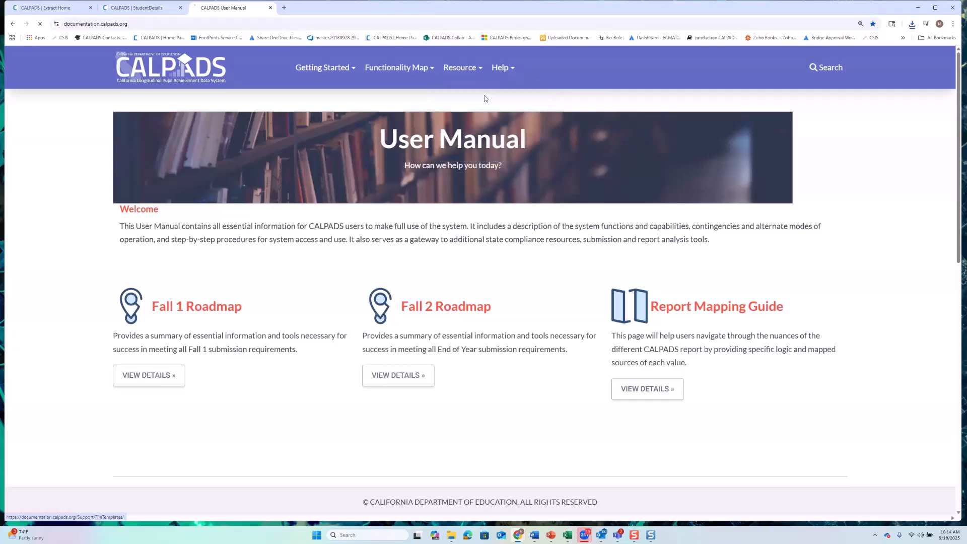
scroll(464, 114, "down", 1)
scroll(464, 113, "down", 9)
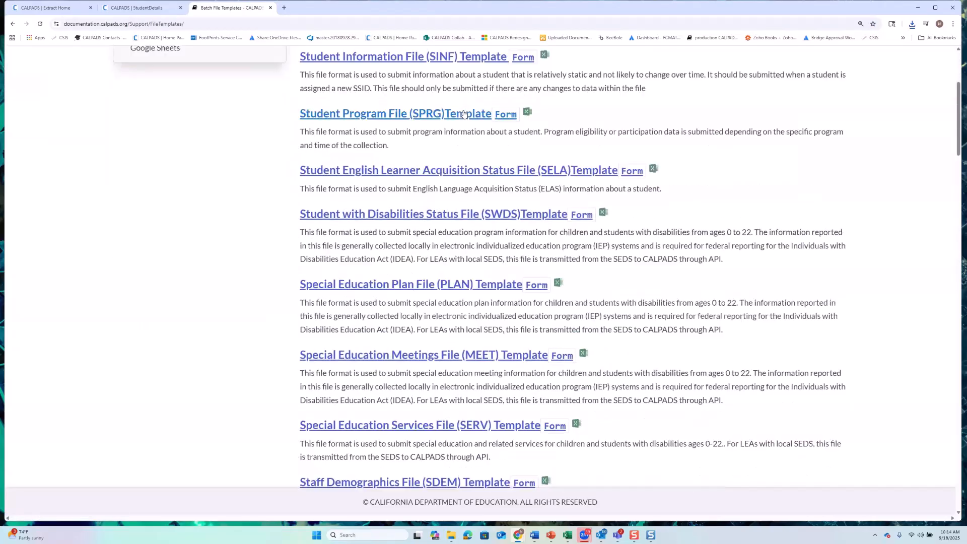
scroll(463, 110, "down", 8)
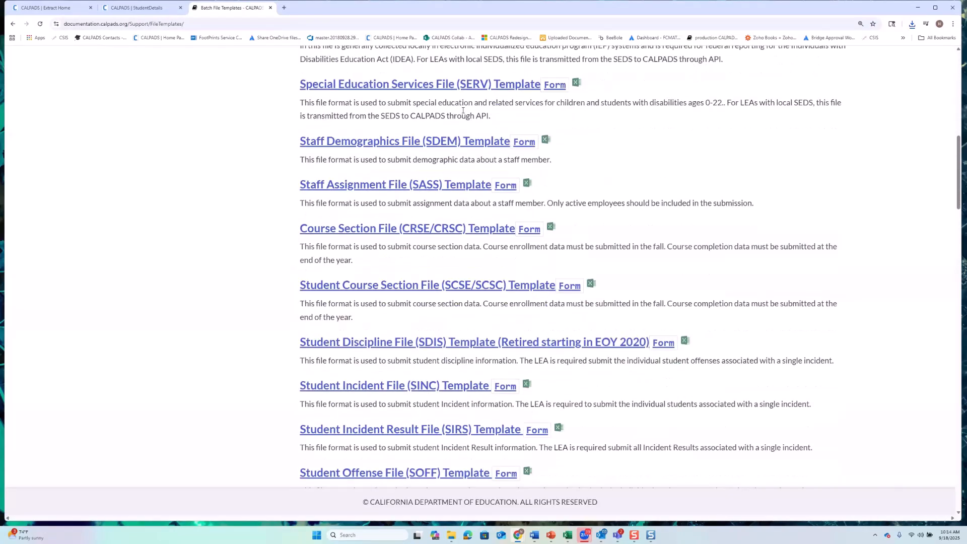
scroll(463, 109, "down", 3)
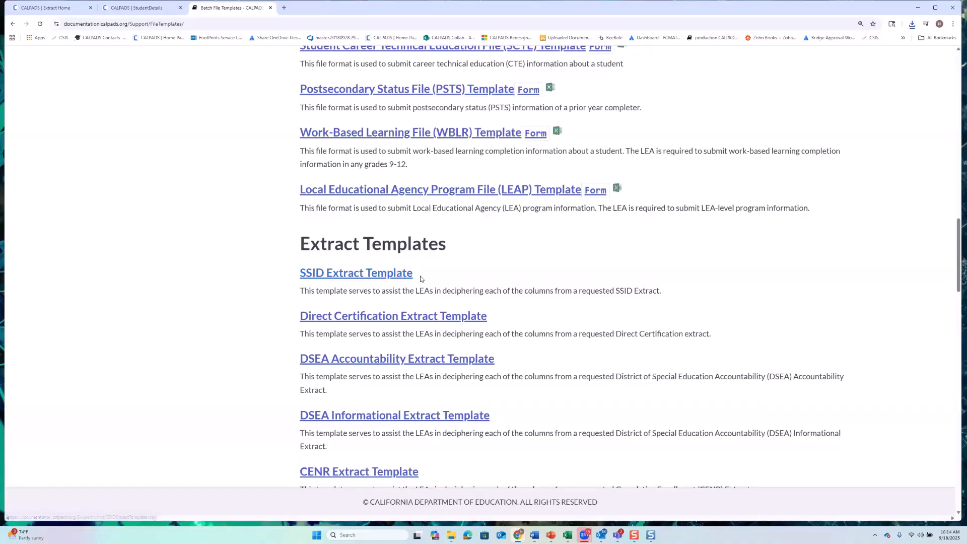
left_click(370, 278)
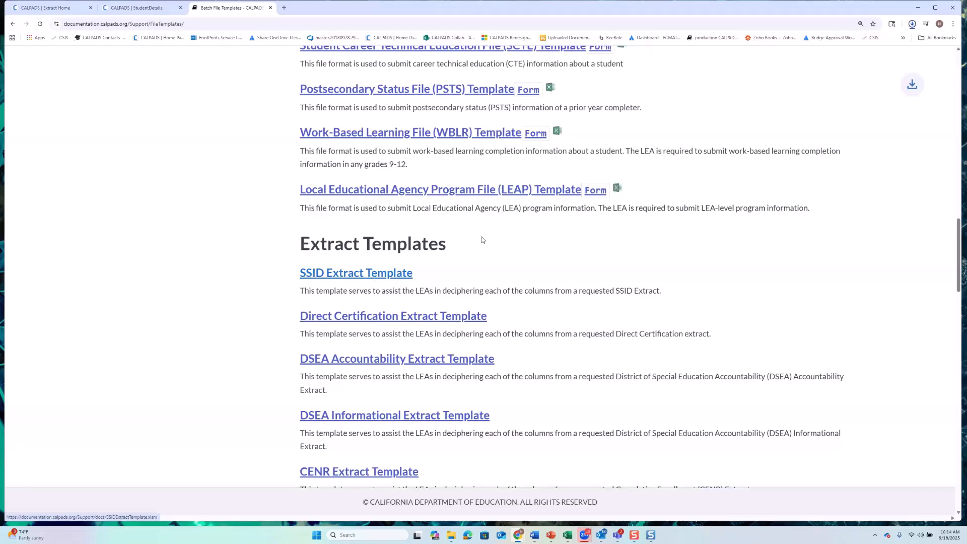
Open the downloaded SSIDExtractTemplate workbook in Excel, enable editing and select the first empty cell under Reporting LEA
left_click(912, 25)
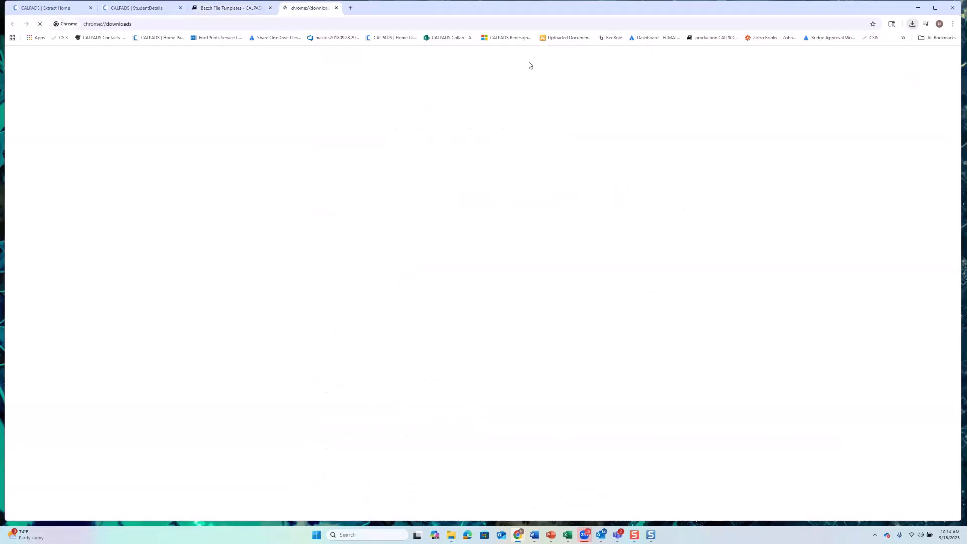
left_click(431, 104)
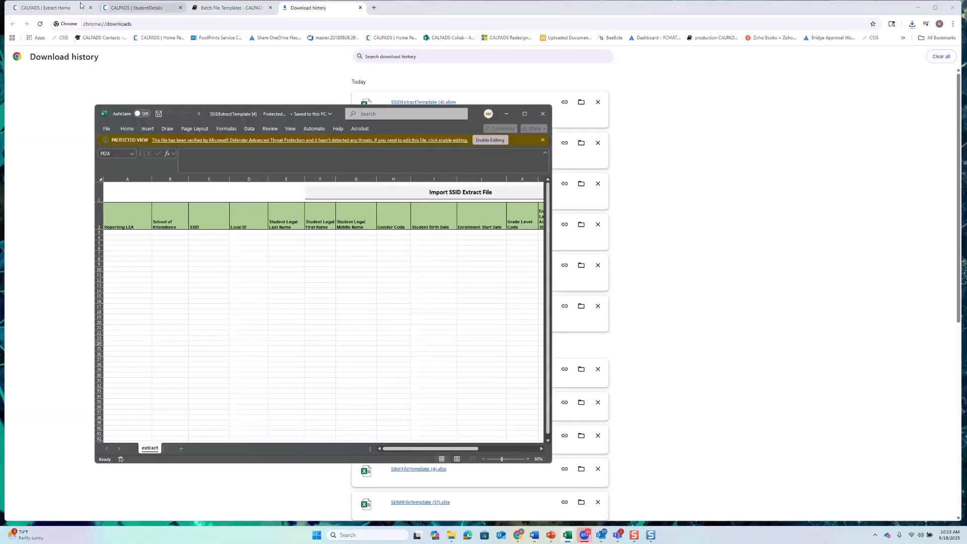
left_click(65, 7)
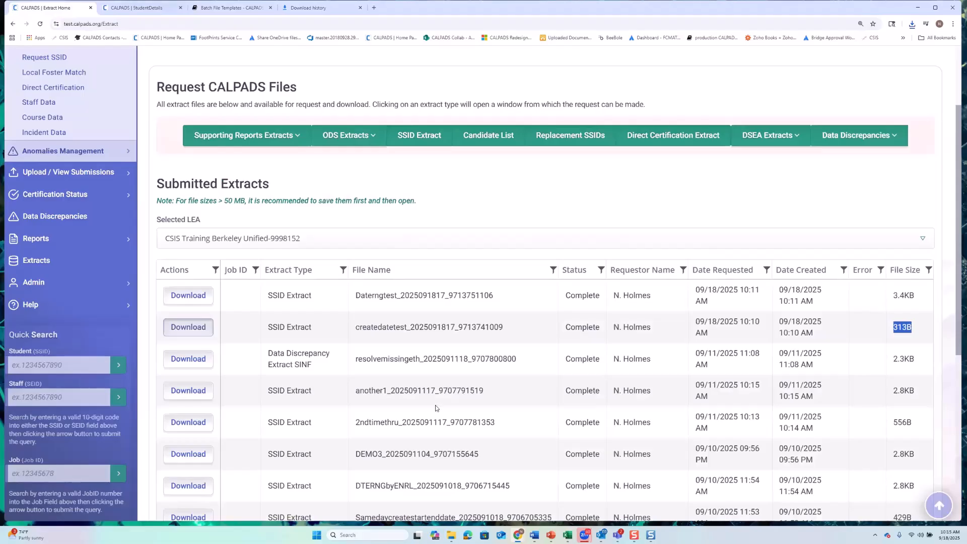
mouse_move(568, 535)
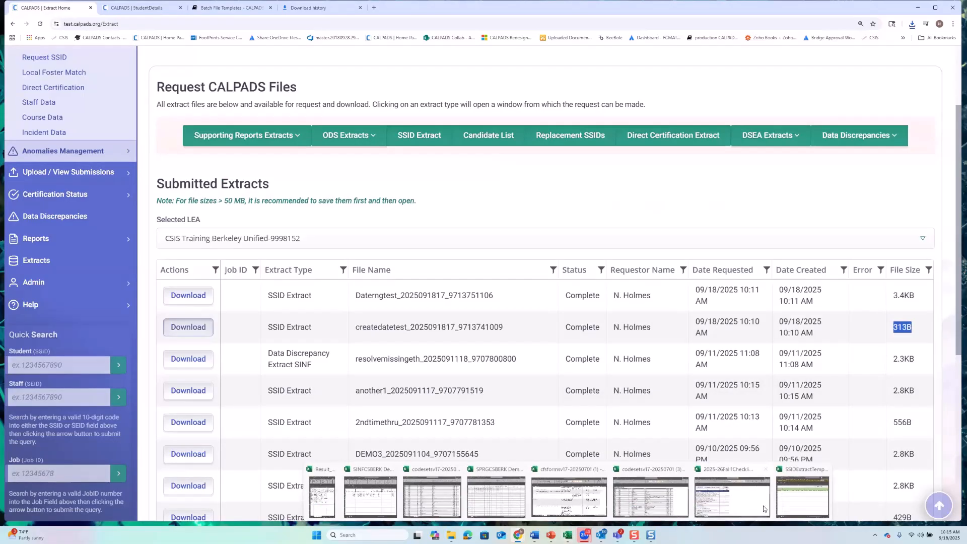
left_click(803, 502)
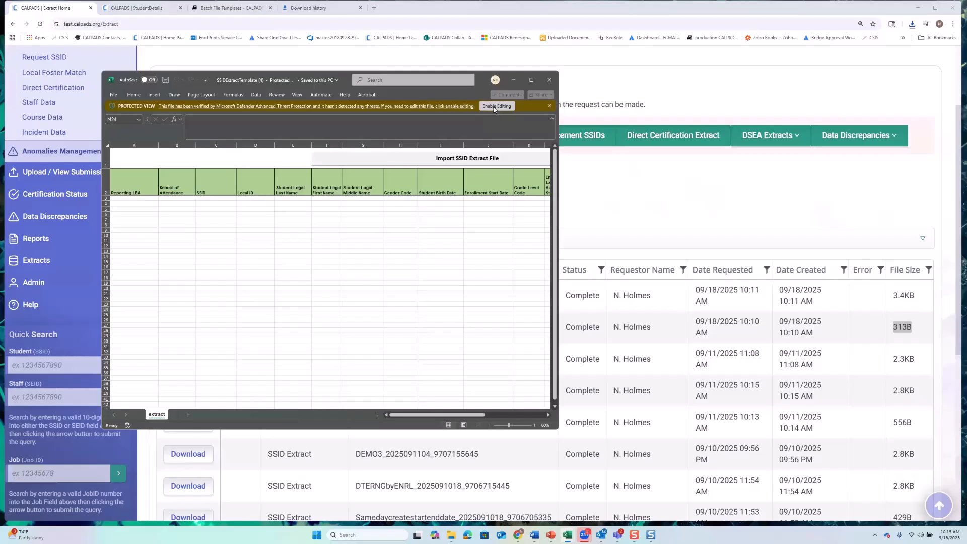
left_click(496, 106)
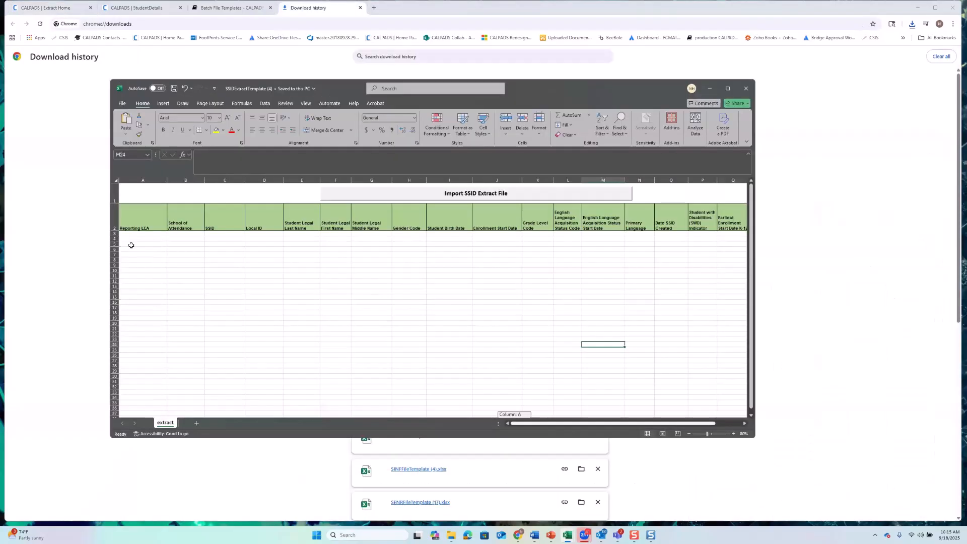
left_click(129, 239)
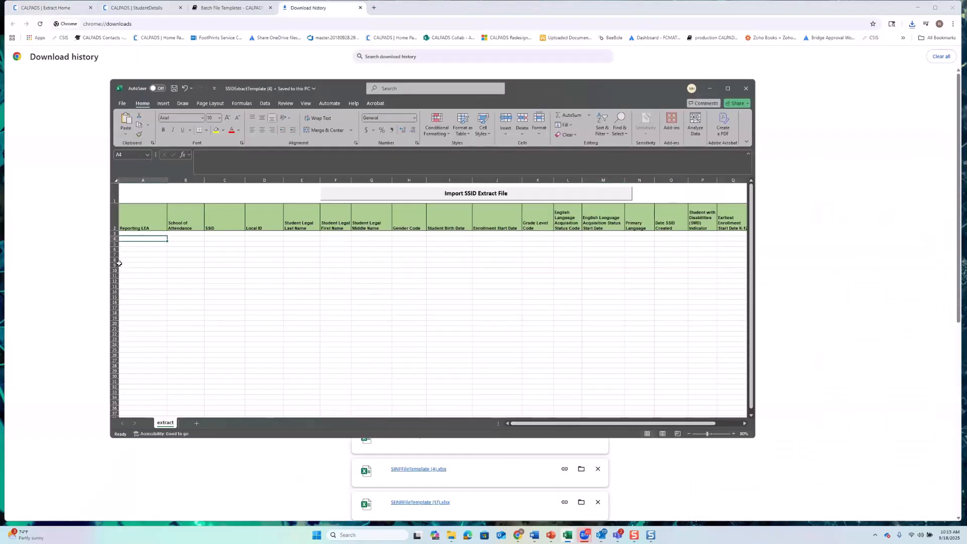
left_click(125, 233)
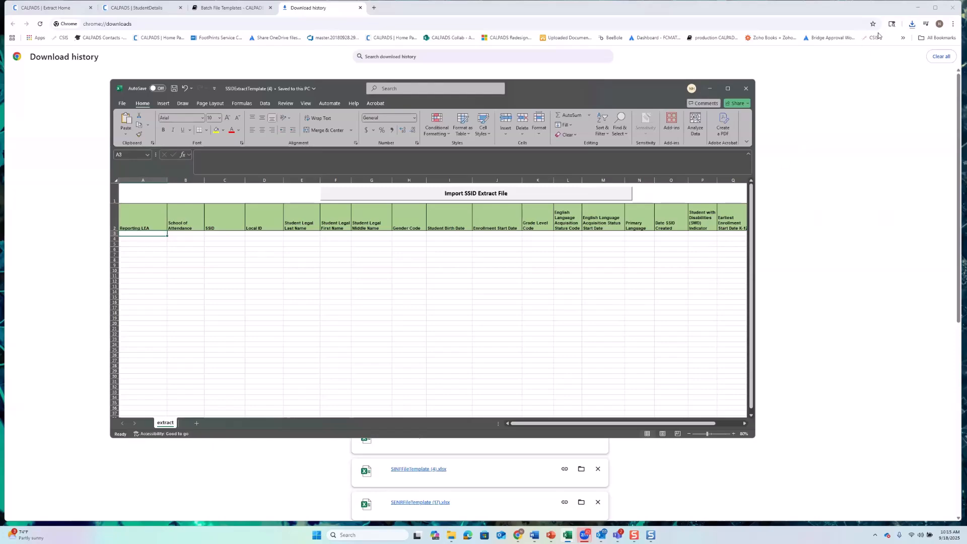
Find the downloaded createdatetest extract, view its raw contents in Notepad and close the file
left_click(454, 535)
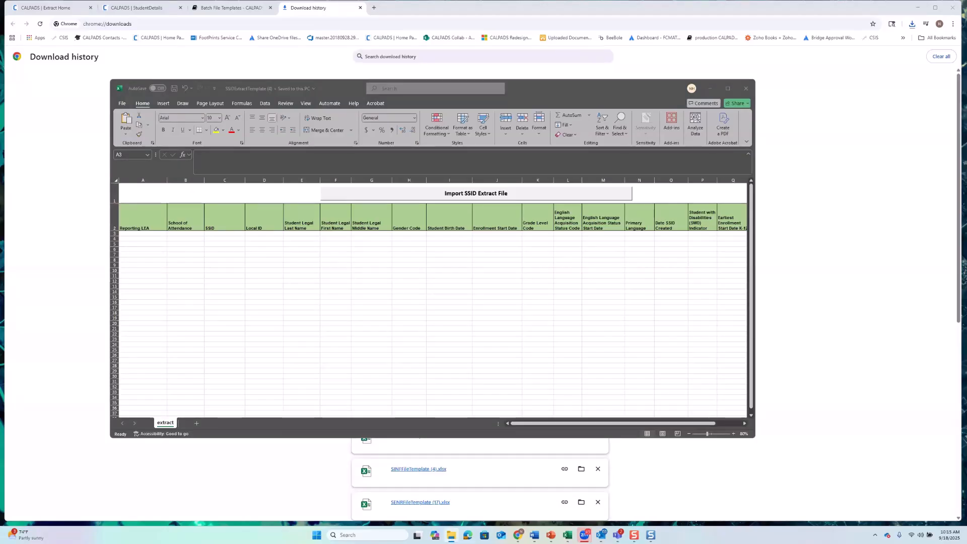
left_click_drag(478, 543, 479, 93)
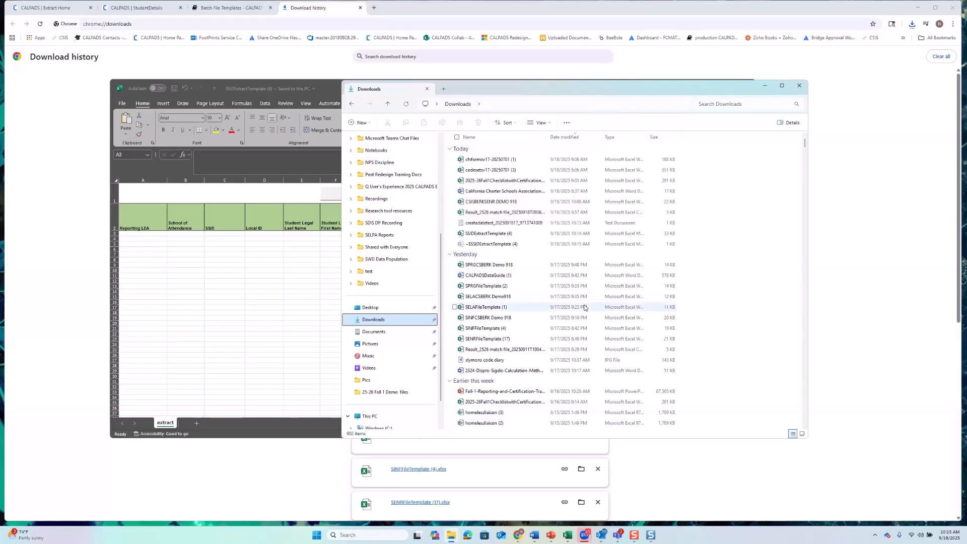
left_click(912, 26)
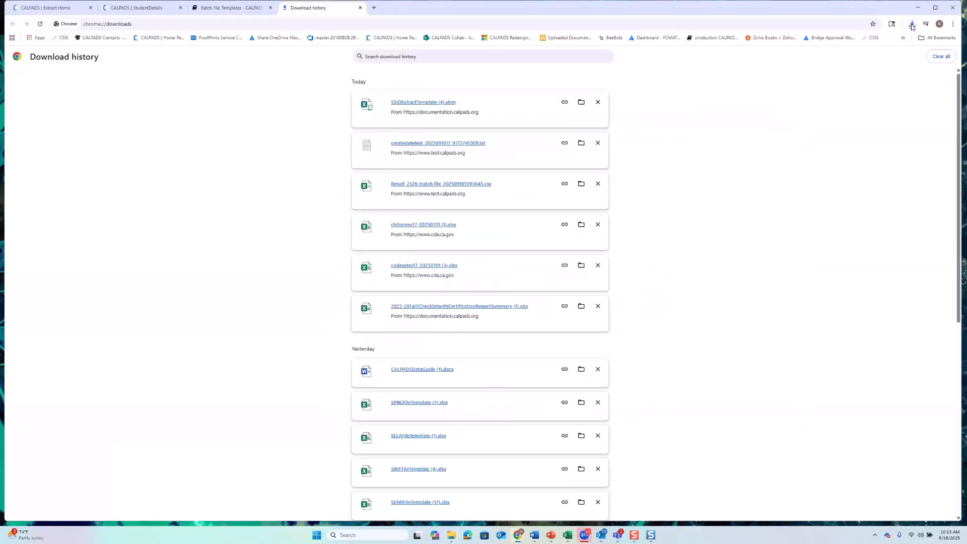
left_click(912, 26)
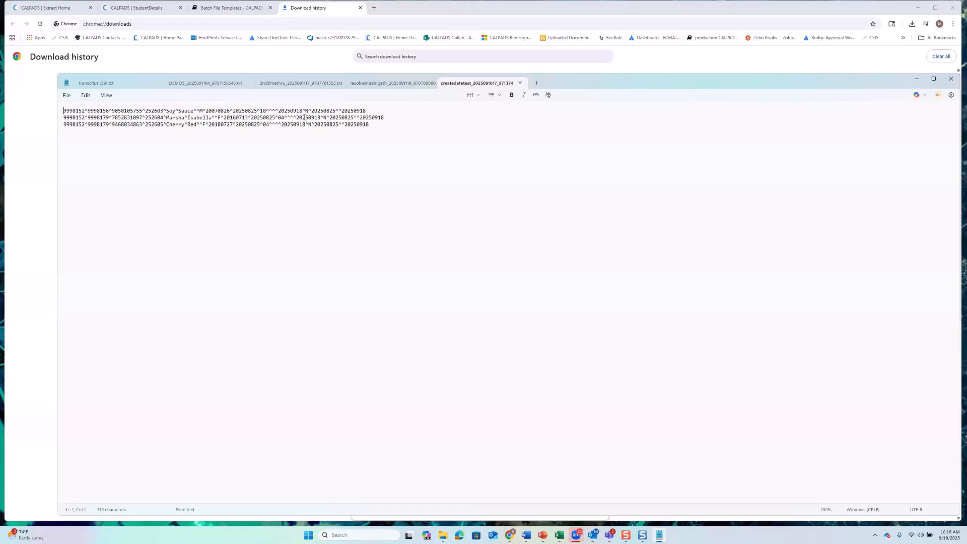
left_click(950, 79)
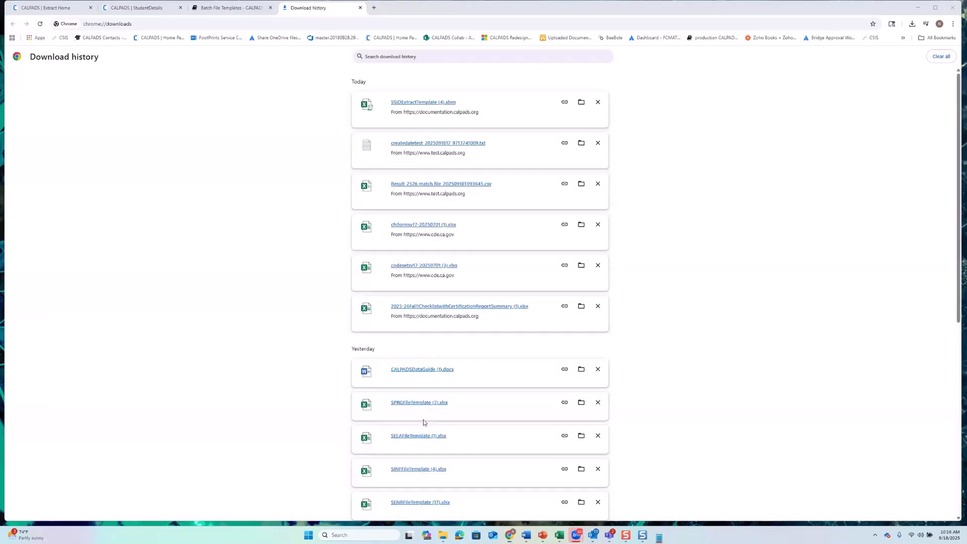
Unblock the createdatetest text file in the Downloads folder through its file properties and move the folder window aside
left_click(443, 535)
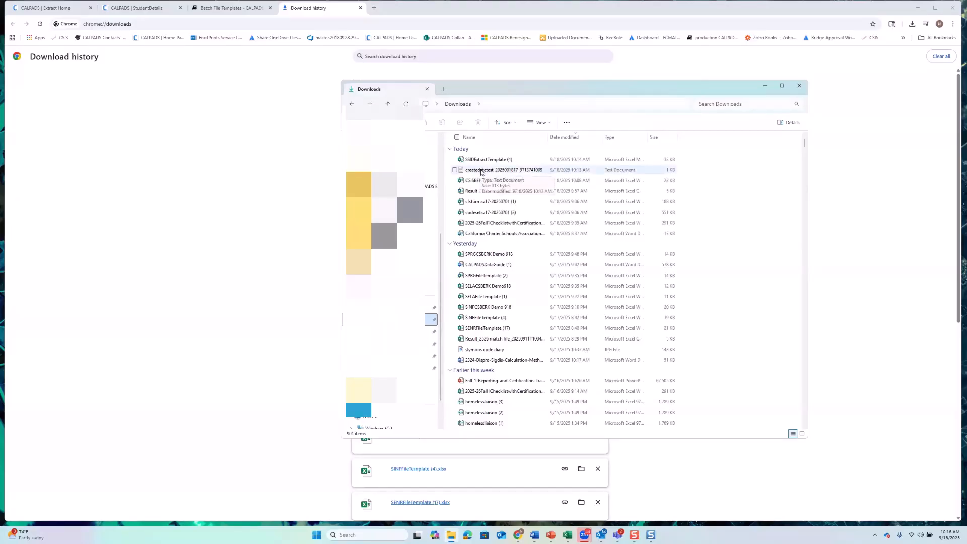
right_click(481, 172)
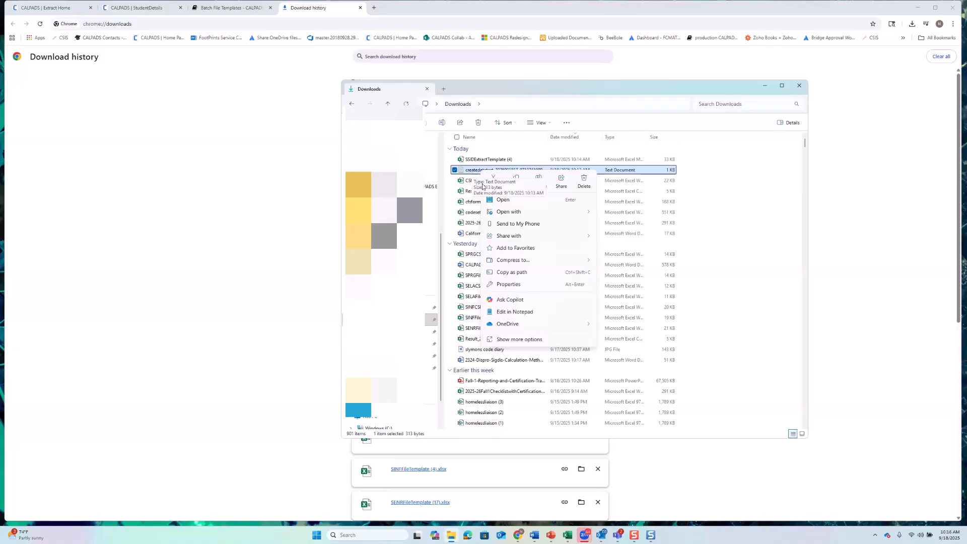
left_click(507, 285)
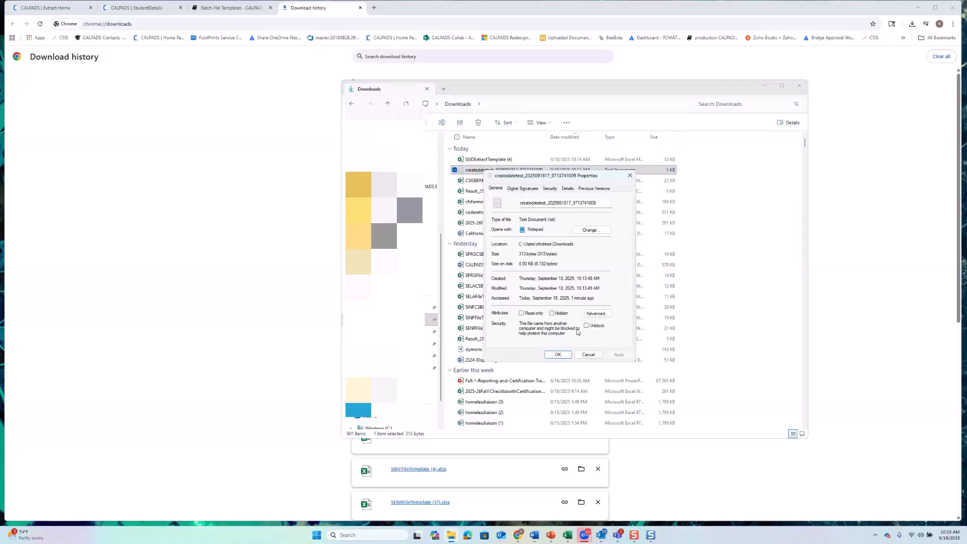
left_click(587, 326)
left_click(612, 358)
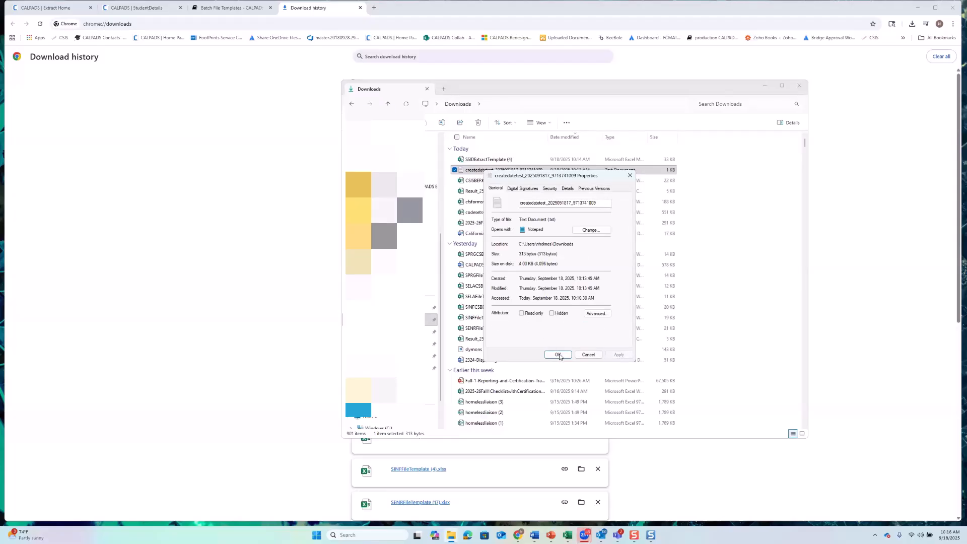
key("Return")
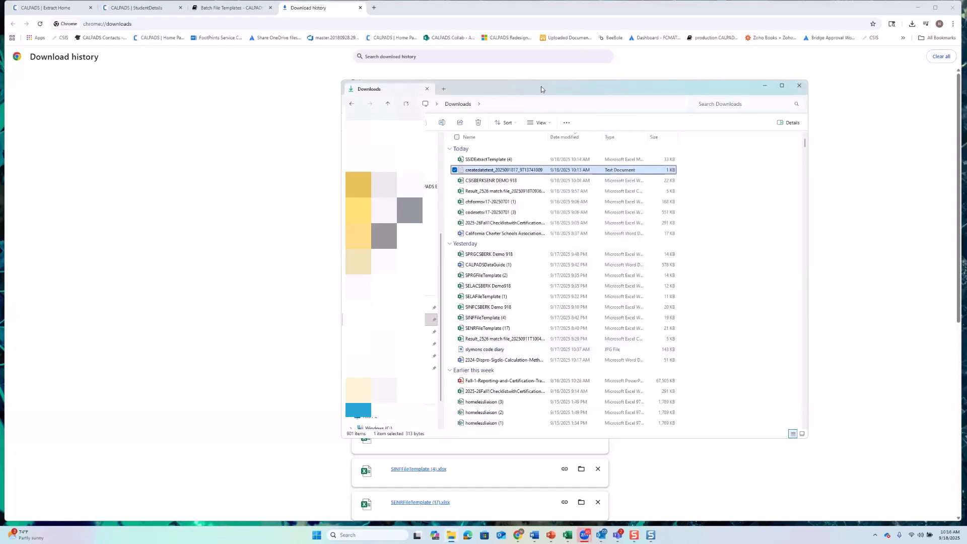
left_click_drag(542, 90, 966, 96)
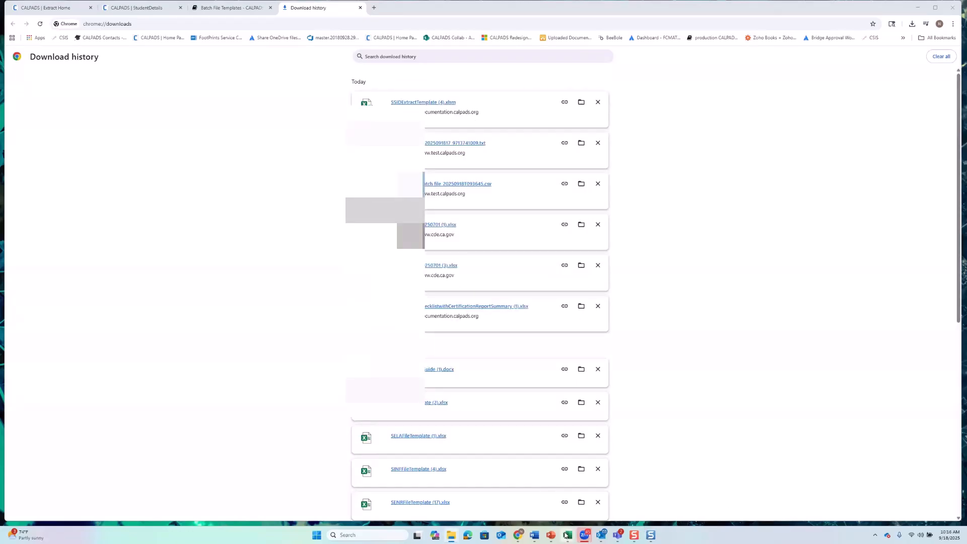
Bring the SSIDExtractTemplate workbook back up in Excel and dismiss its blocked-macros security warning
mouse_move(568, 535)
left_click(801, 501)
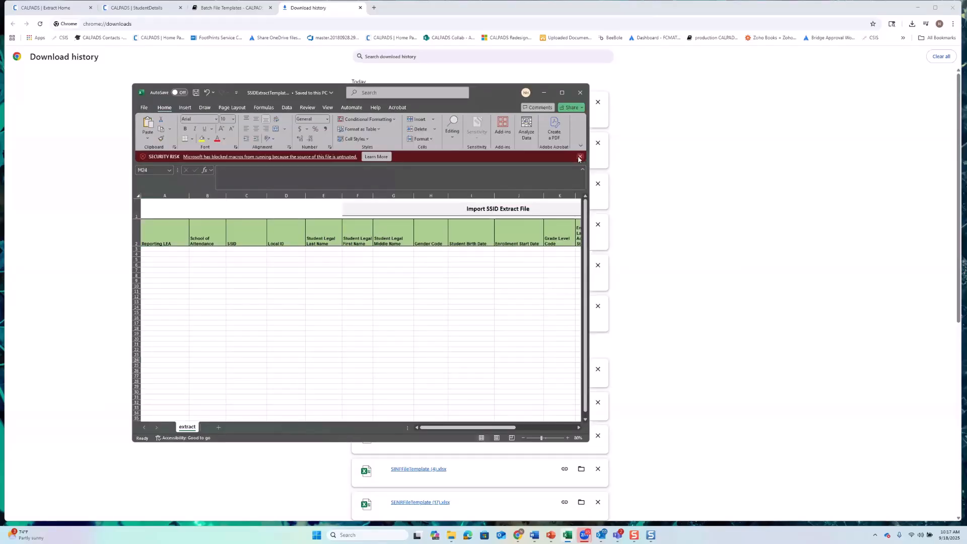
left_click(580, 158)
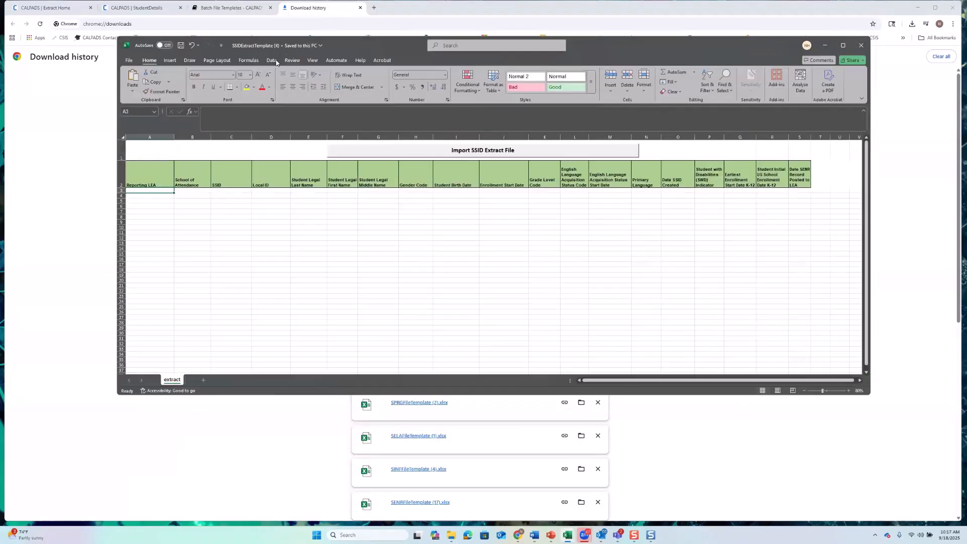
Show the legacy wizard choices for getting external data into the SSID extract template
left_click(272, 60)
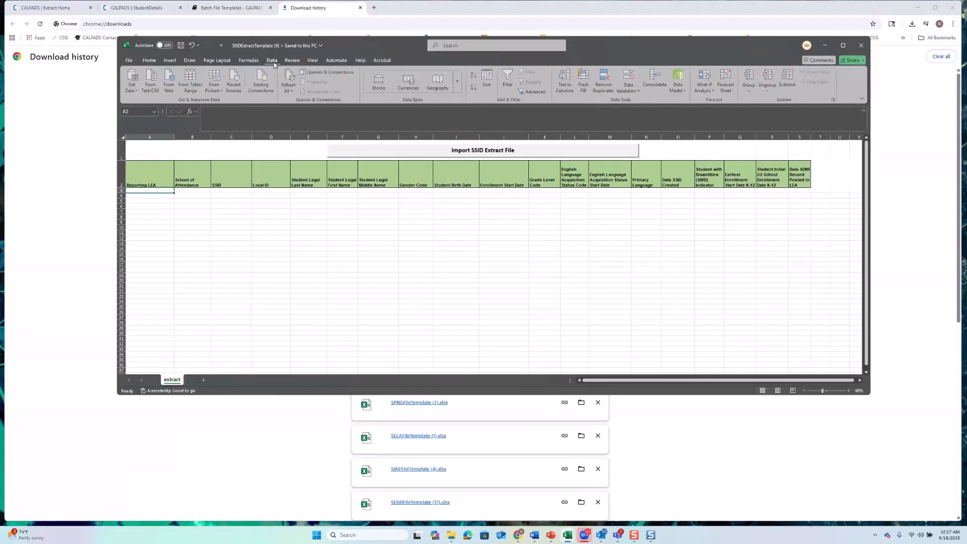
left_click(134, 84)
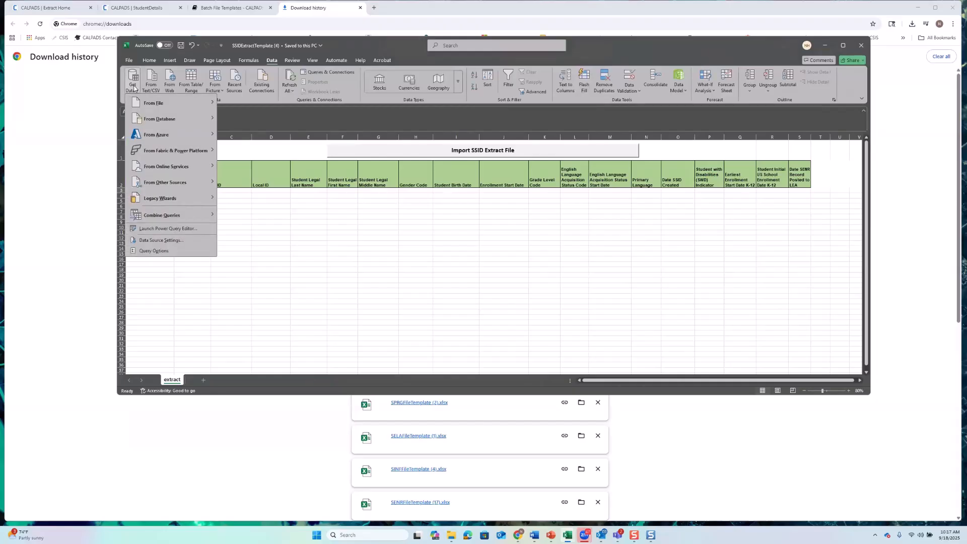
mouse_move(191, 200)
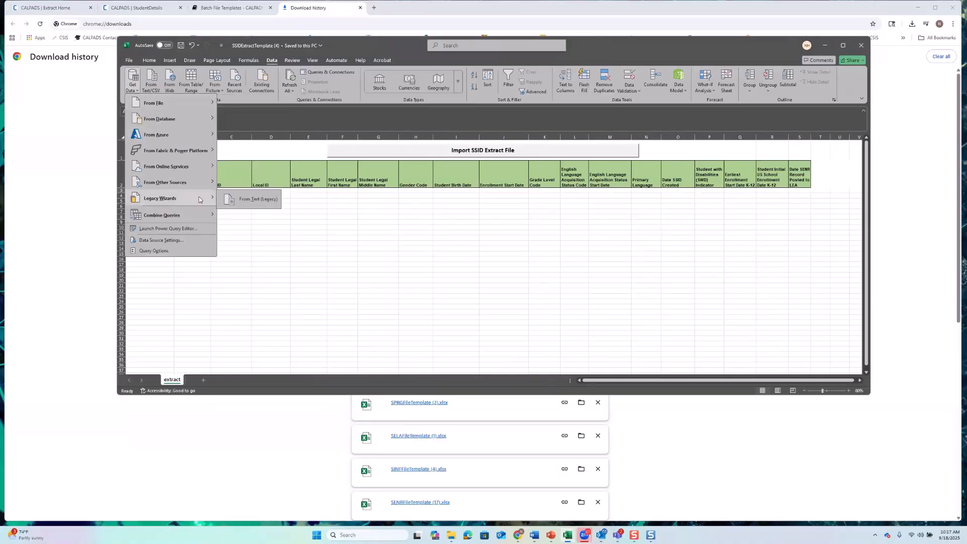
left_click(127, 61)
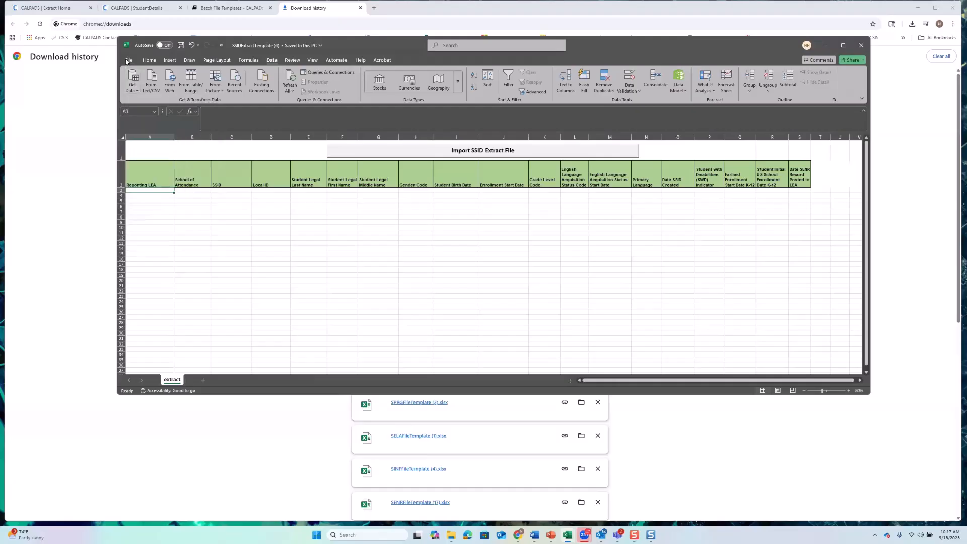
Check the From Text (Legacy) import wizard setting in Excel's Data options and close the options
left_click(128, 61)
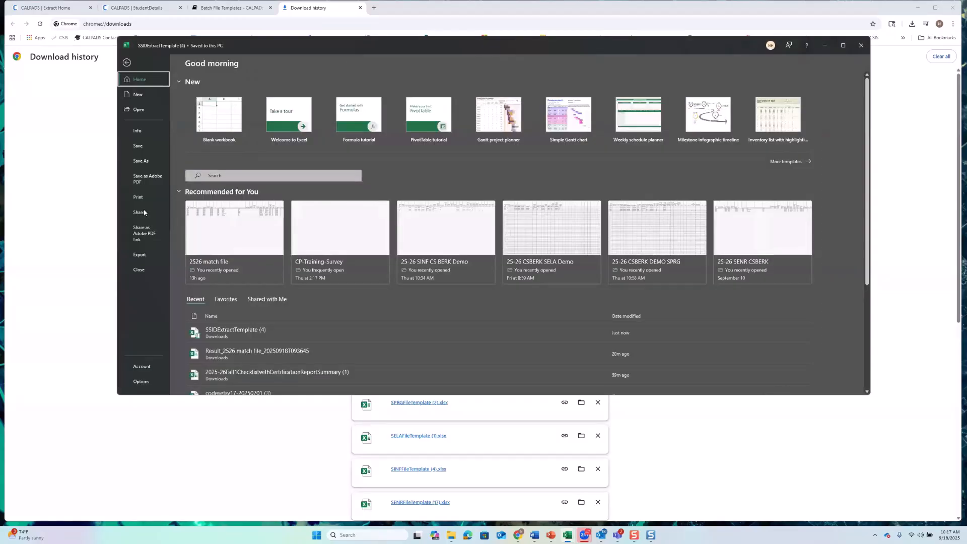
left_click(142, 381)
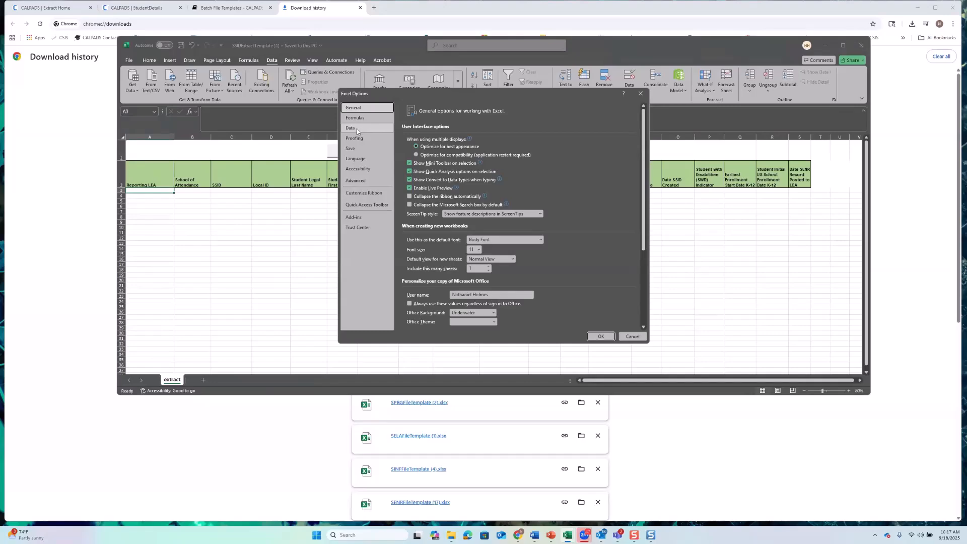
left_click(350, 130)
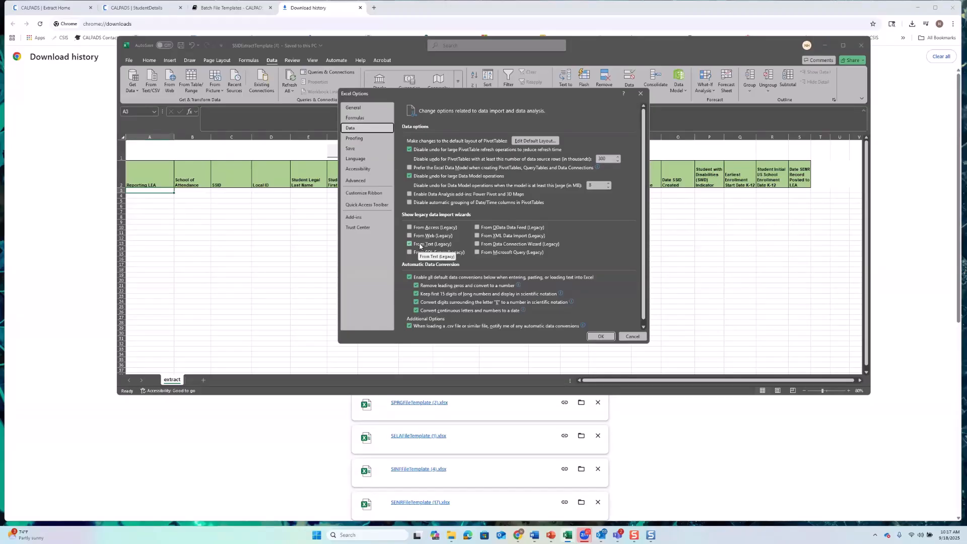
left_click(639, 96)
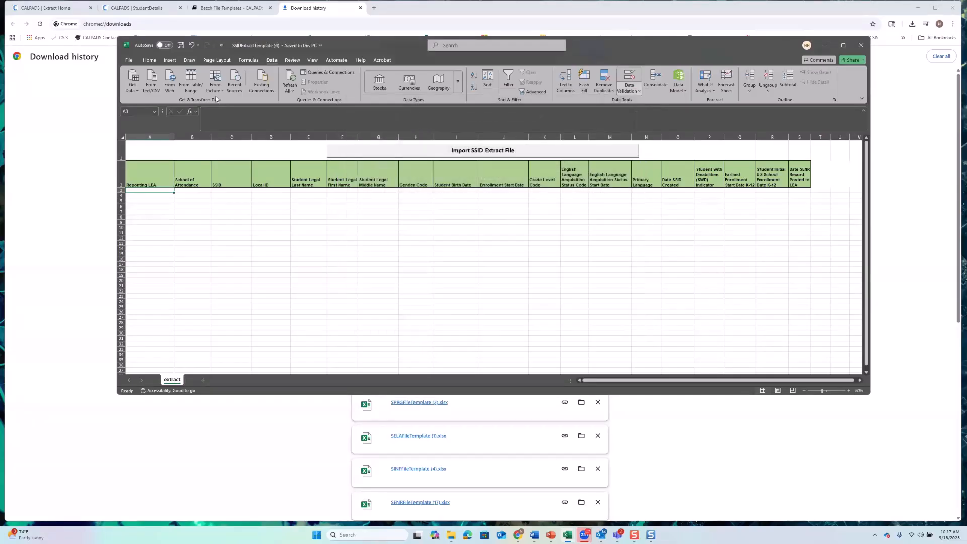
Switch to the CSIS Training Channel on YouTube, view the full Trouble Shooting Tips playlist, and minimize that browser window
key("alt+Tab")
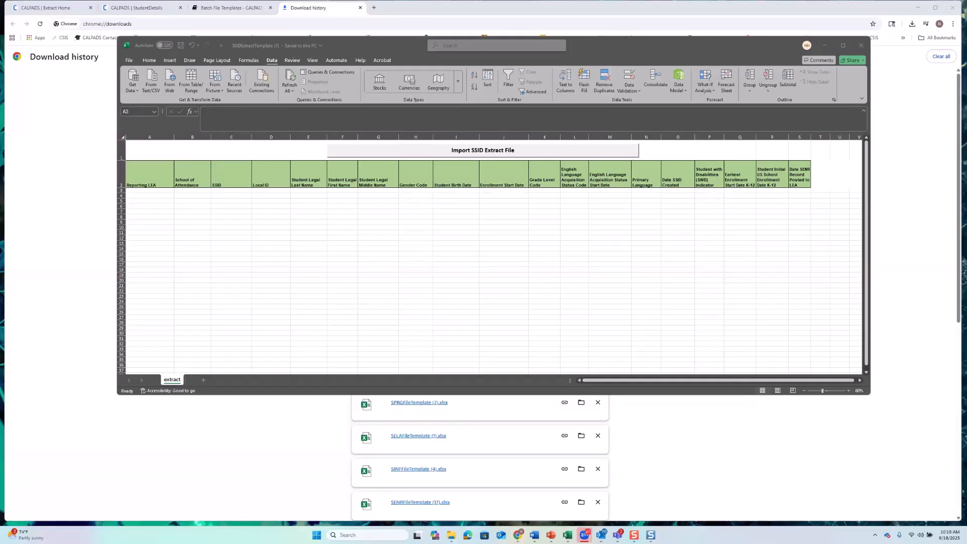
key("alt+Tab")
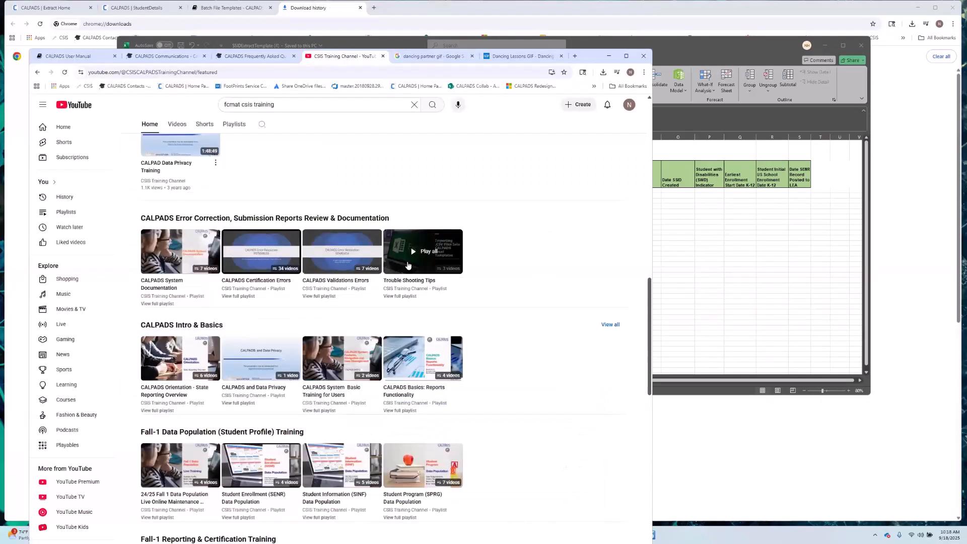
left_click(408, 297)
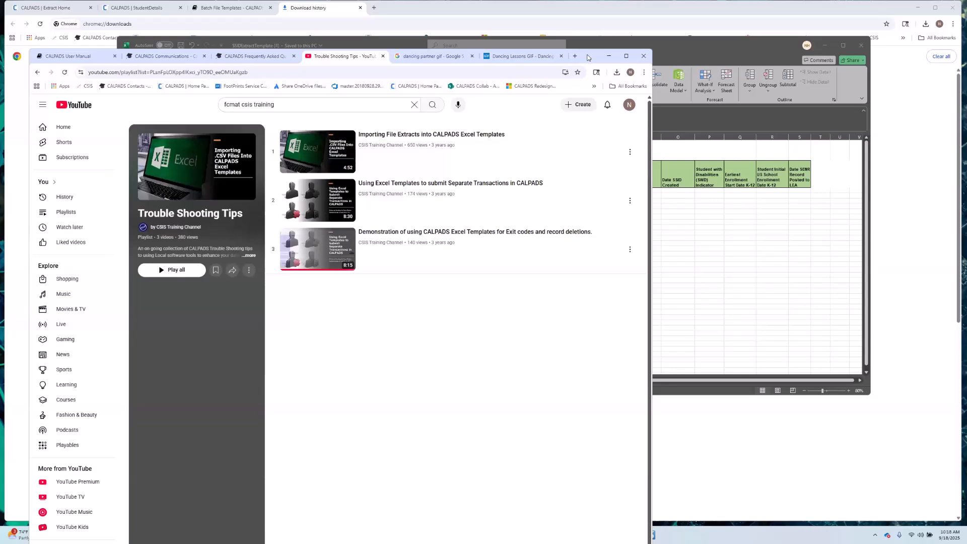
left_click(609, 56)
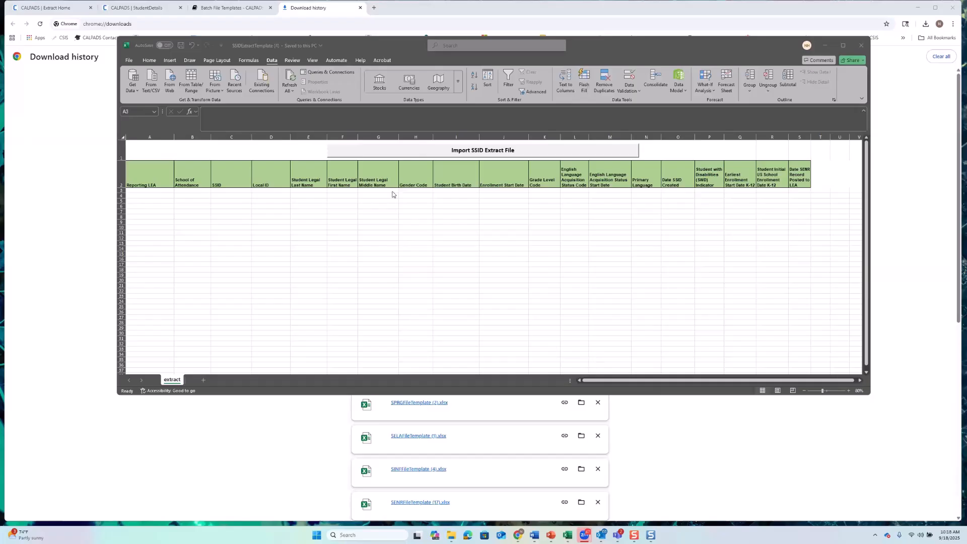
Start a From Text (Legacy) import in the SSIDExtractTemplate workbook, using the createdatetest text file from Downloads
left_click(134, 91)
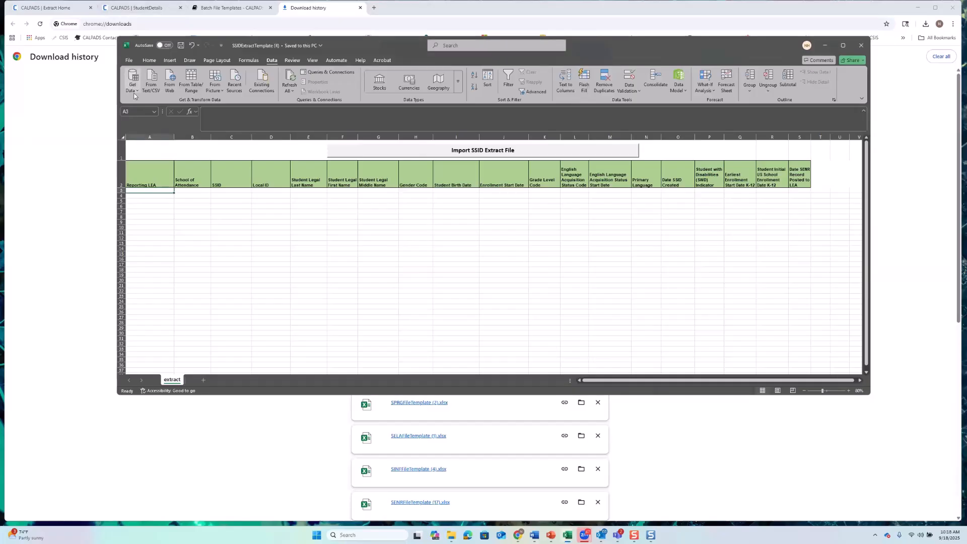
left_click(134, 96)
mouse_move(160, 199)
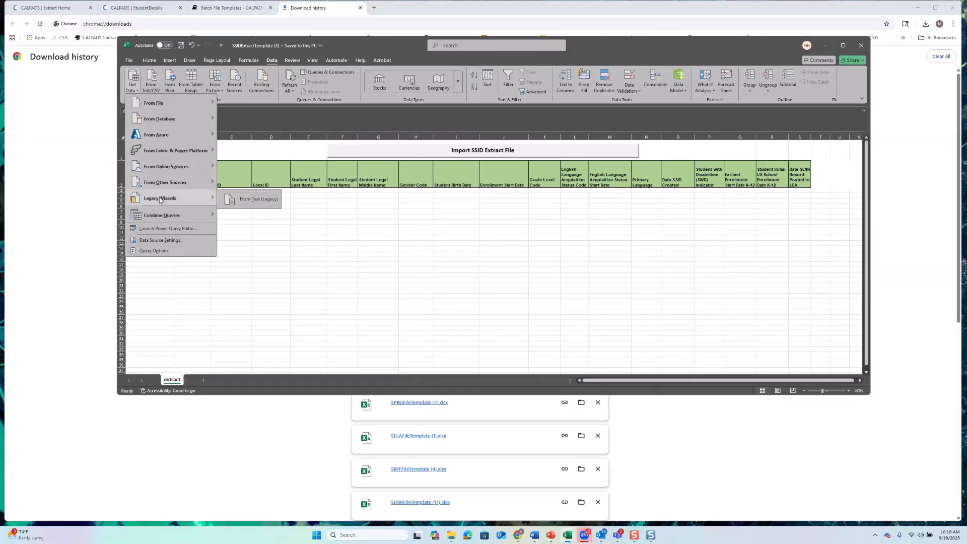
left_click(250, 200)
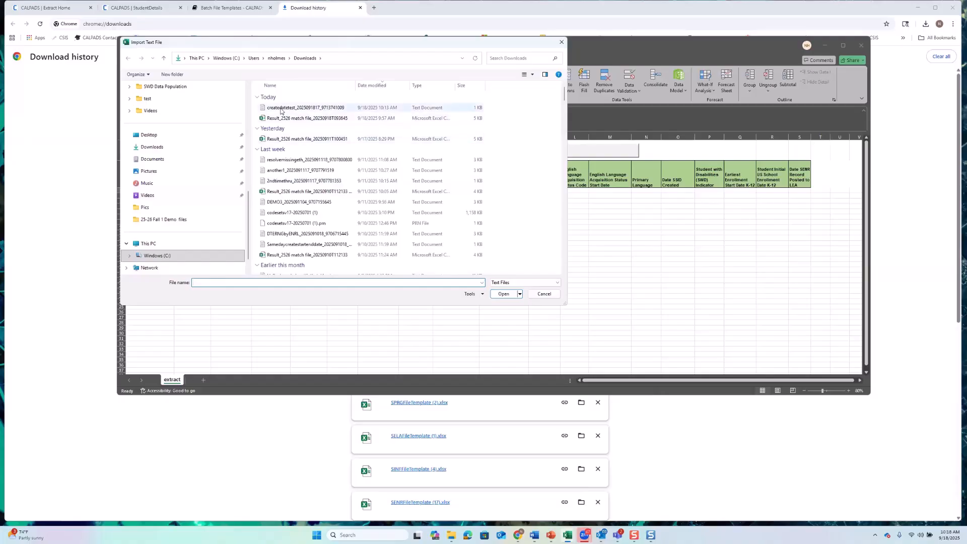
left_click(281, 108)
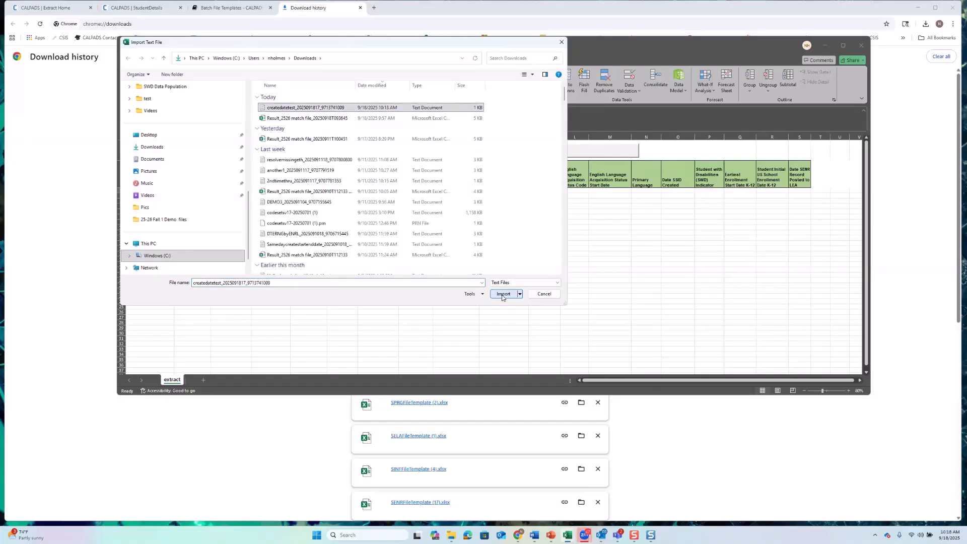
key("Return")
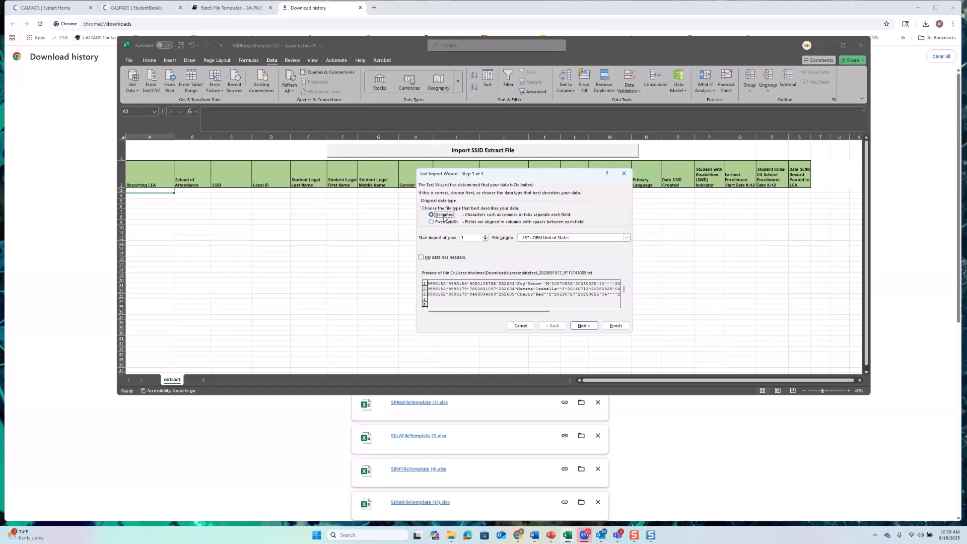
Keep the file type as Delimited and set the text import's custom delimiter to the caret (^)
left_click(583, 326)
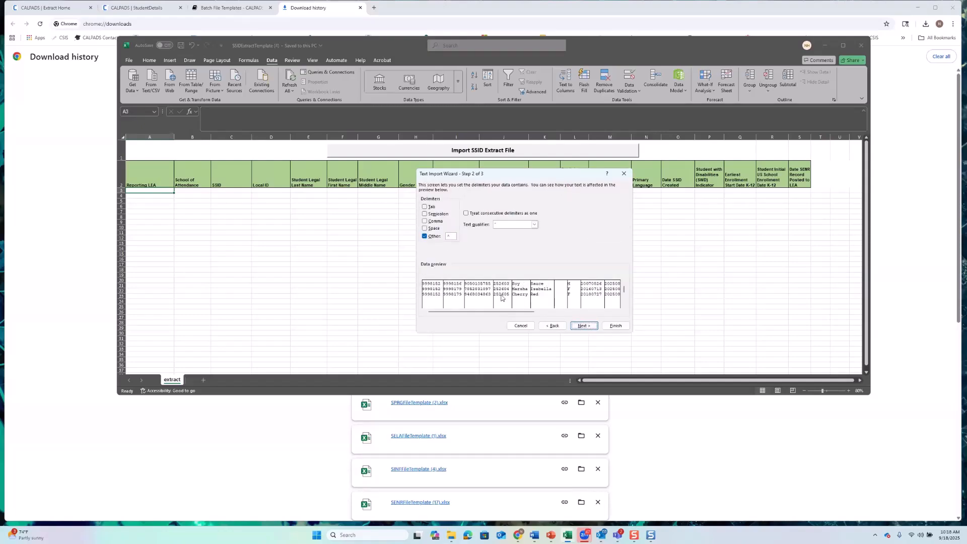
left_click(426, 236)
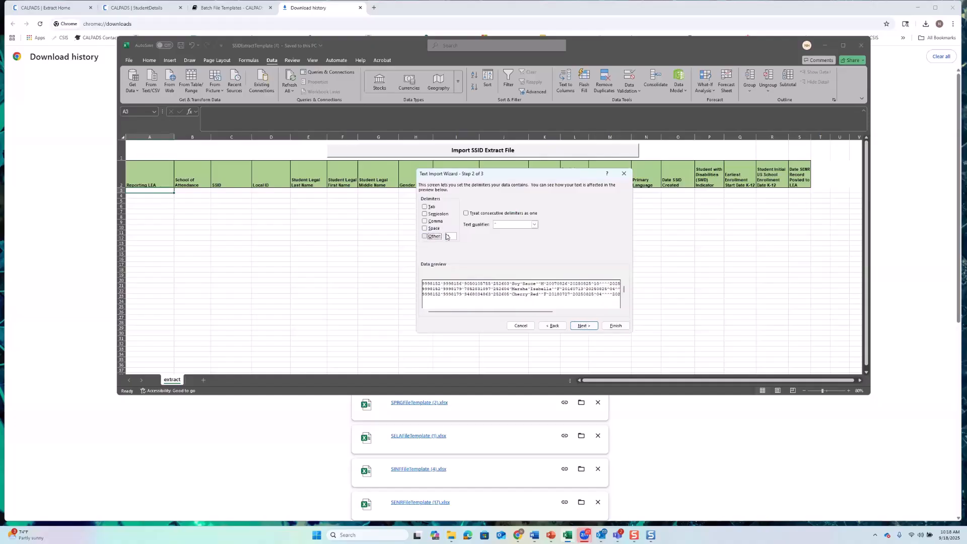
left_click(451, 235)
key("BackSpace")
type("^")
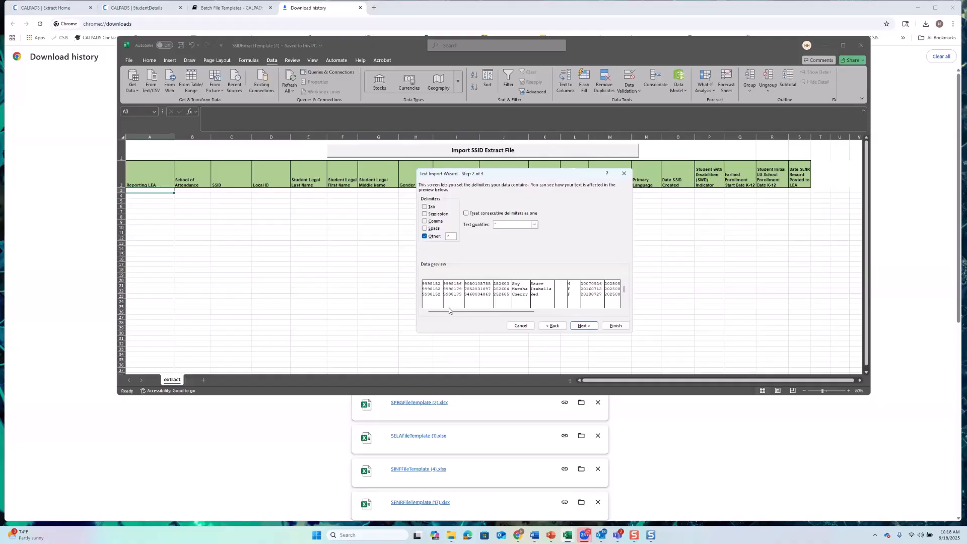
Set the data format of every column in the import preview to Text and finish the wizard
left_click(583, 327)
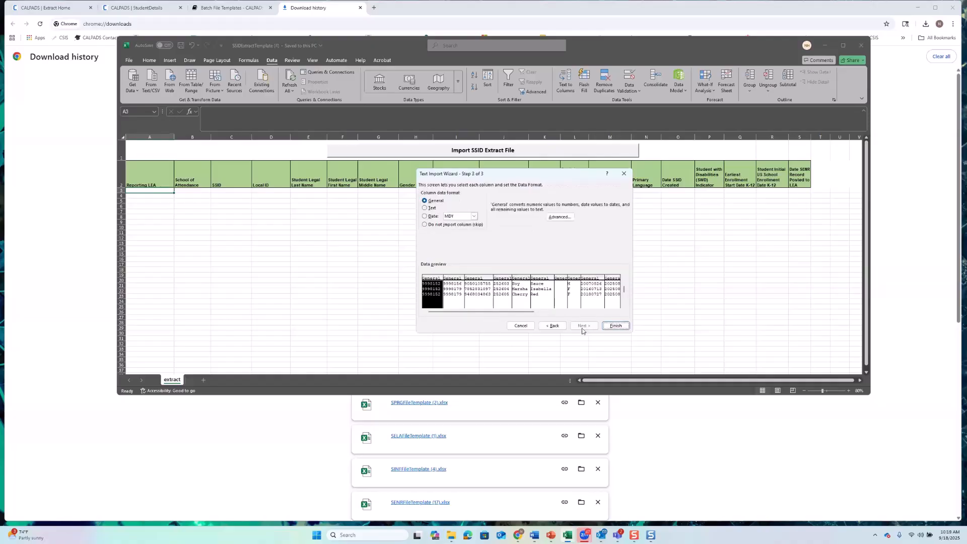
left_click_drag(489, 312, 586, 313)
left_click(612, 301, "shift")
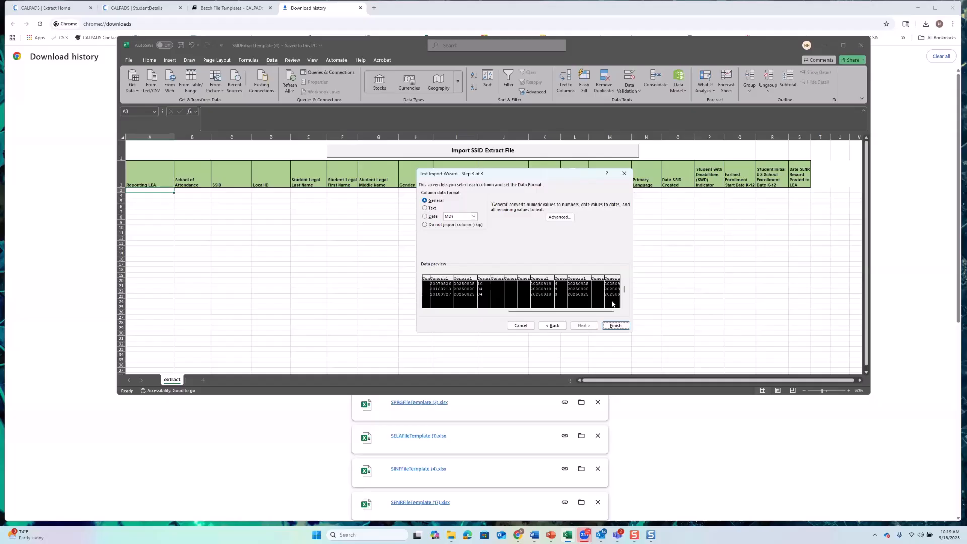
left_click(427, 208)
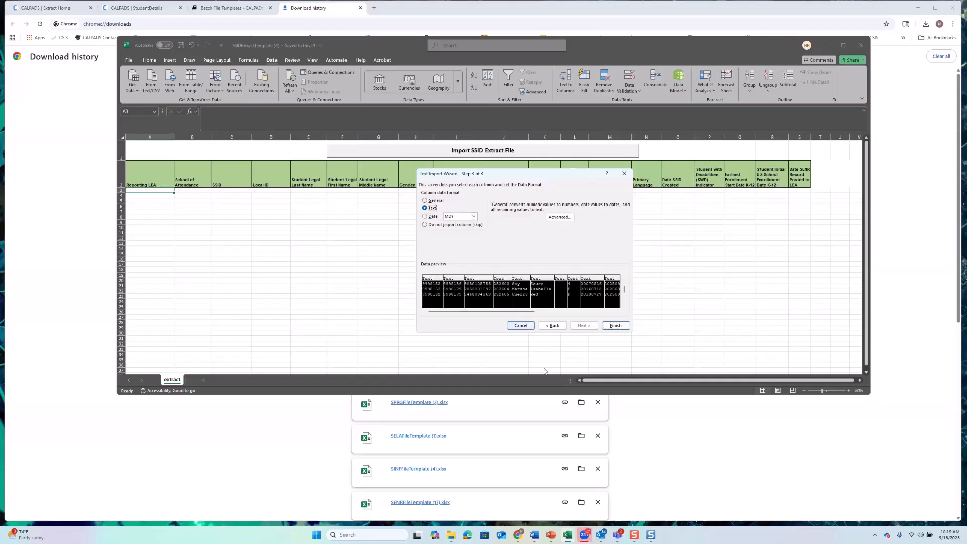
left_click(614, 325)
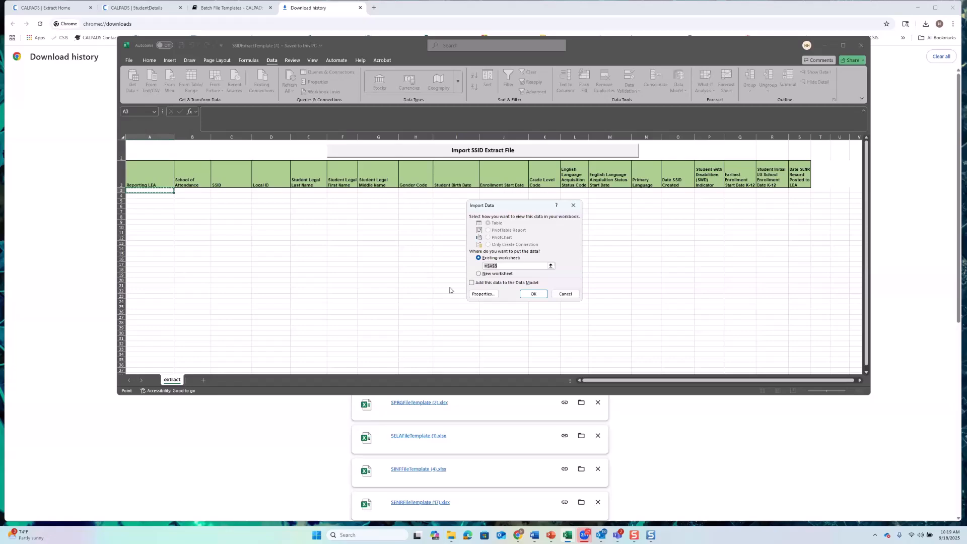
Set the import to overwrite existing cells and clear unused ones, and place the data in the existing worksheet at A3
left_click(484, 294)
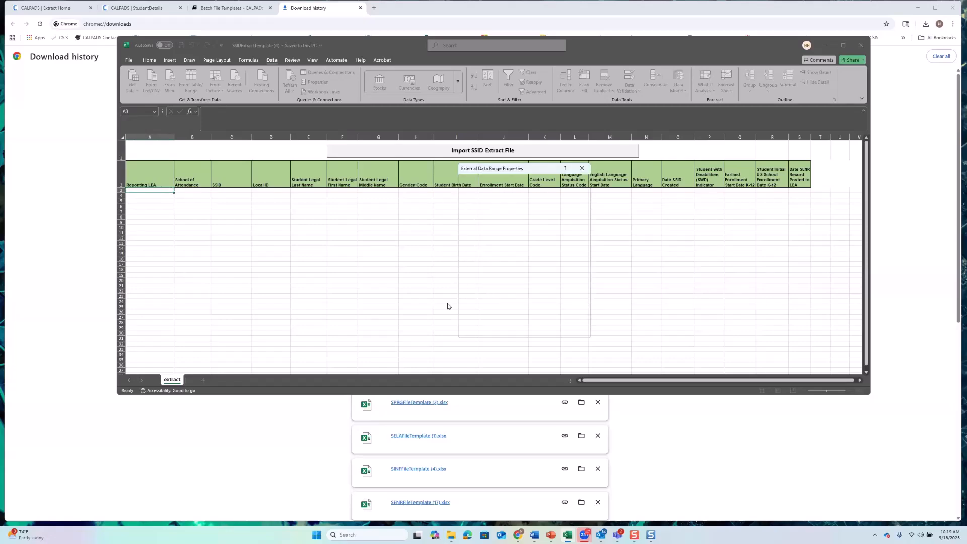
left_click(477, 308)
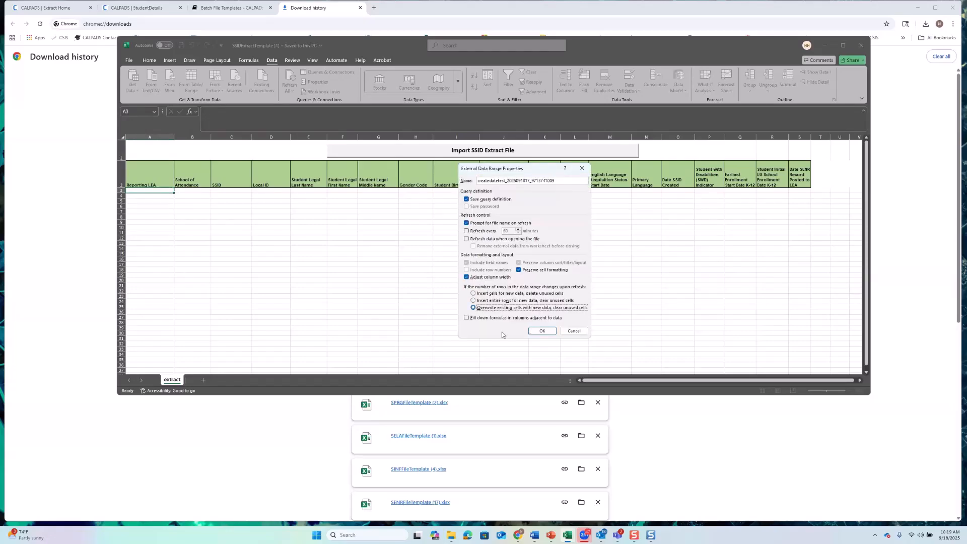
left_click(542, 331)
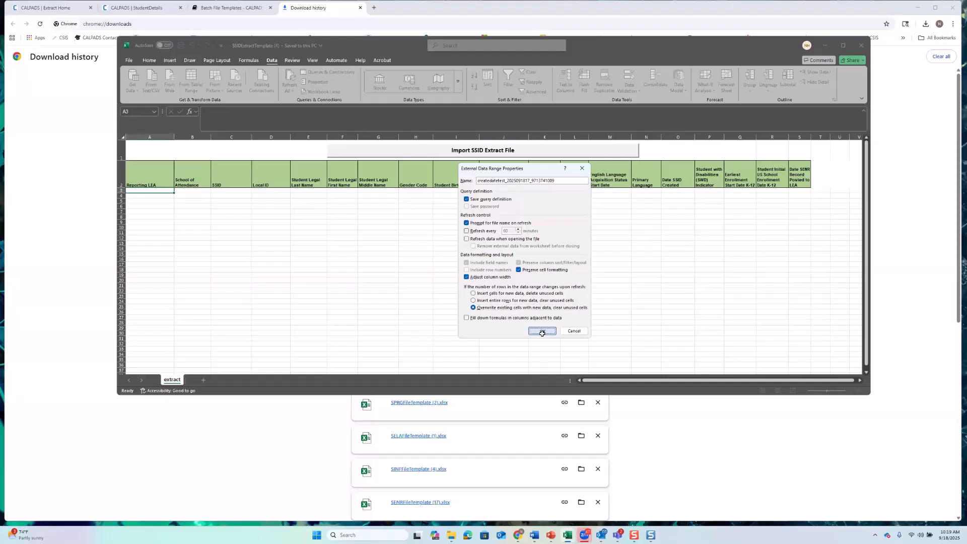
left_click(534, 293)
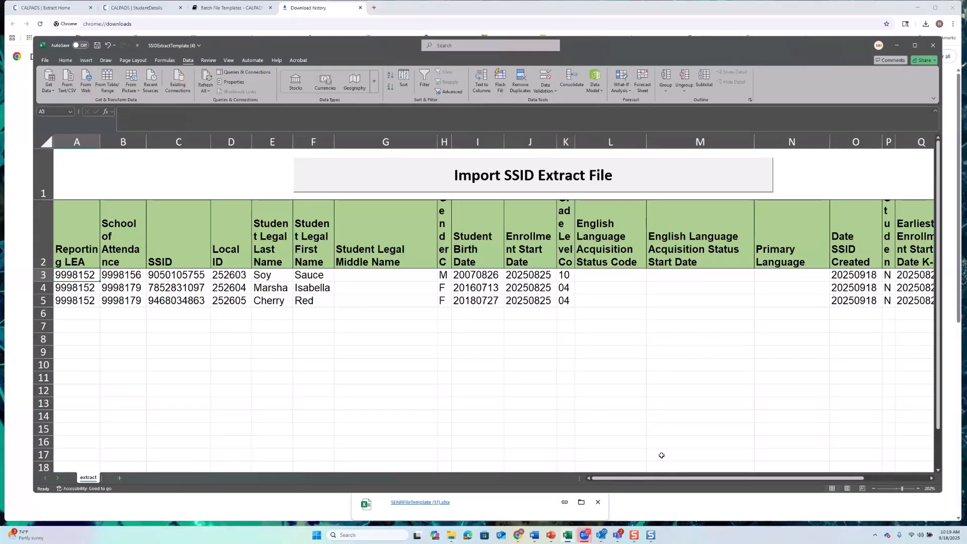
Widen the Student with Disabilities (SWD) Indicator column so its full header is readable
left_click_drag(644, 481, 739, 468)
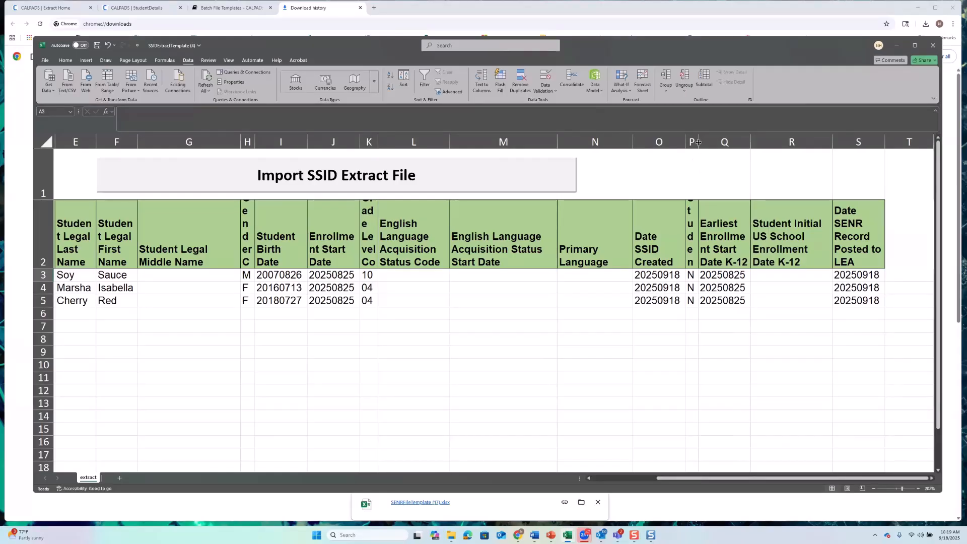
left_click_drag(698, 142, 733, 143)
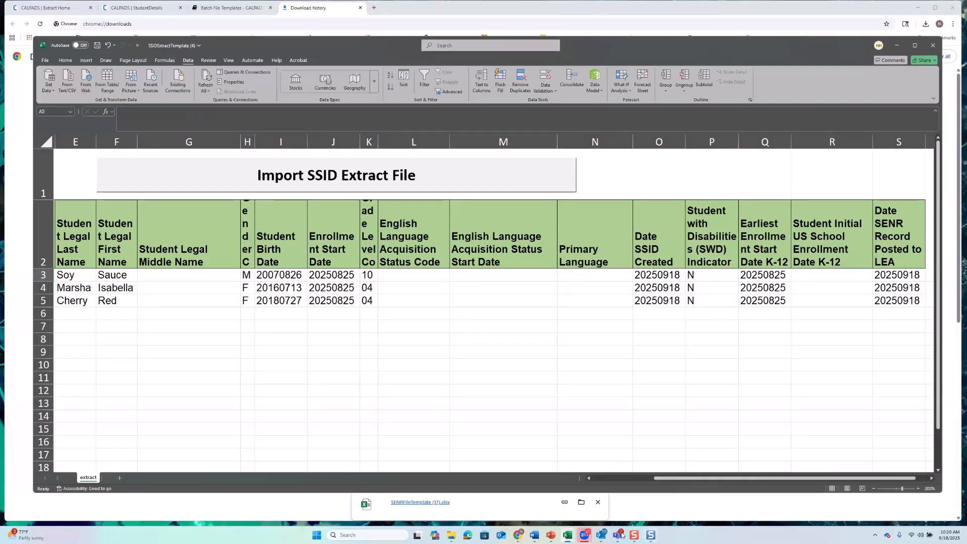
left_click_drag(661, 479, 592, 479)
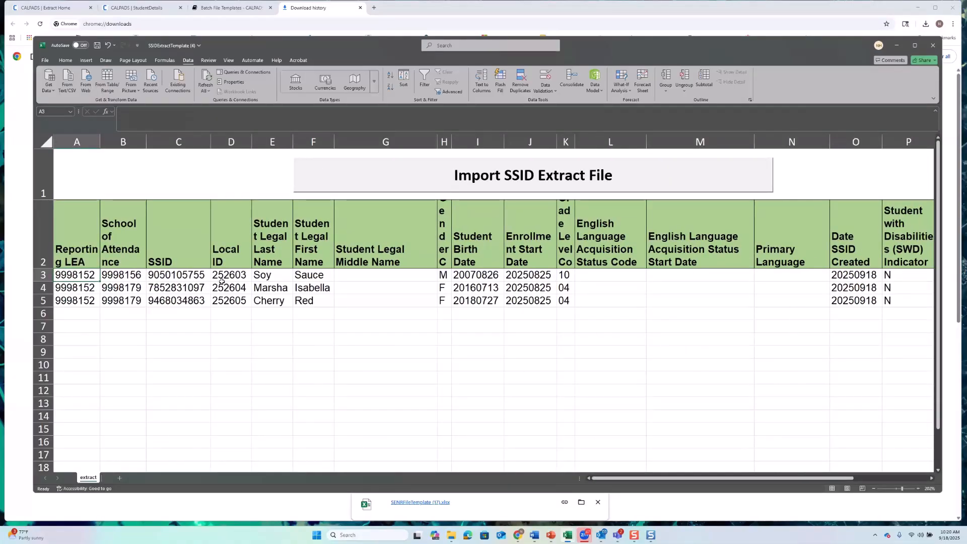
Copy the SSID text from cell C4 in the second student row
double_click(174, 287)
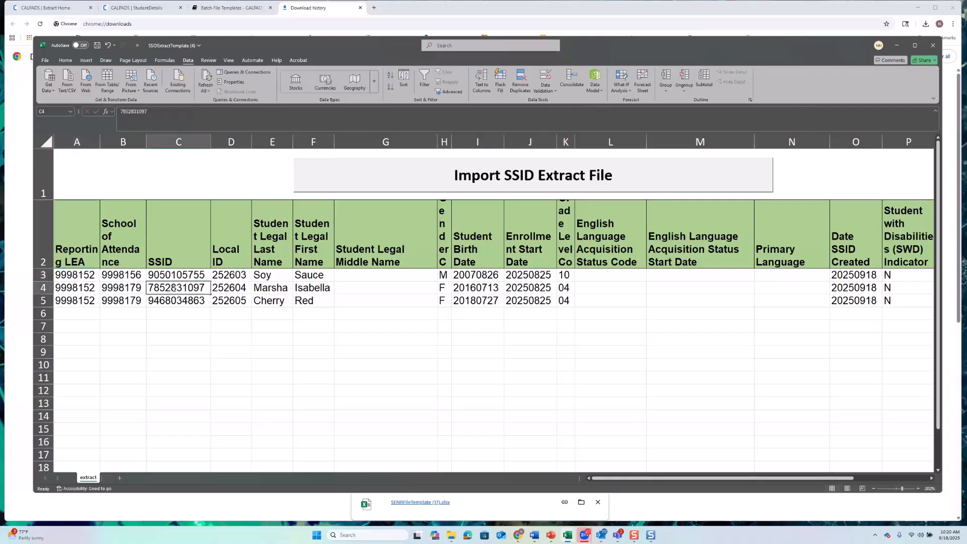
double_click(174, 288)
right_click(174, 289)
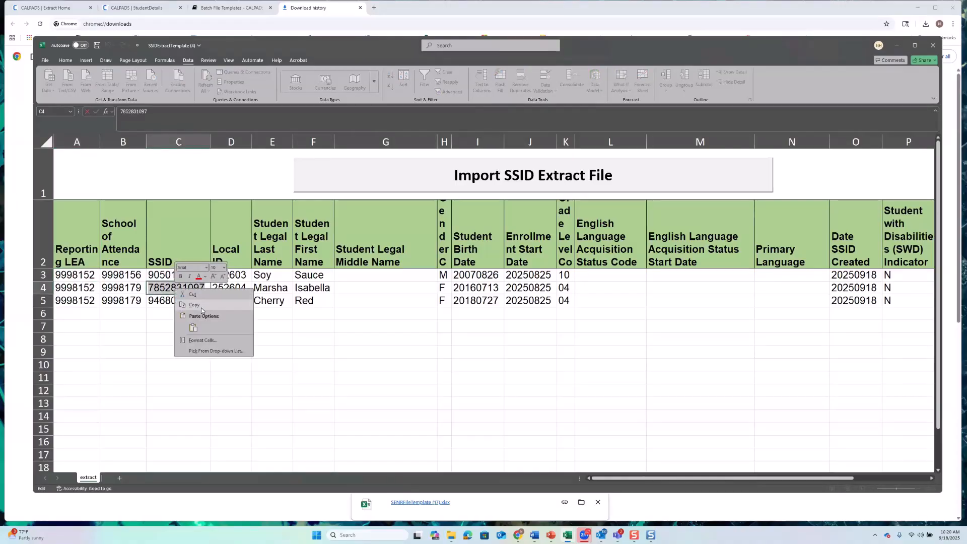
left_click(200, 308)
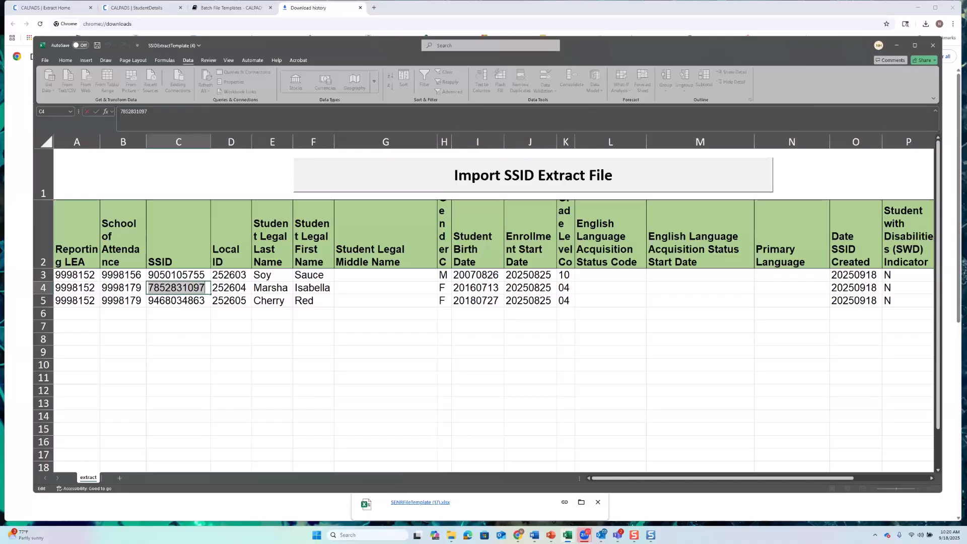
key("alt+Tab")
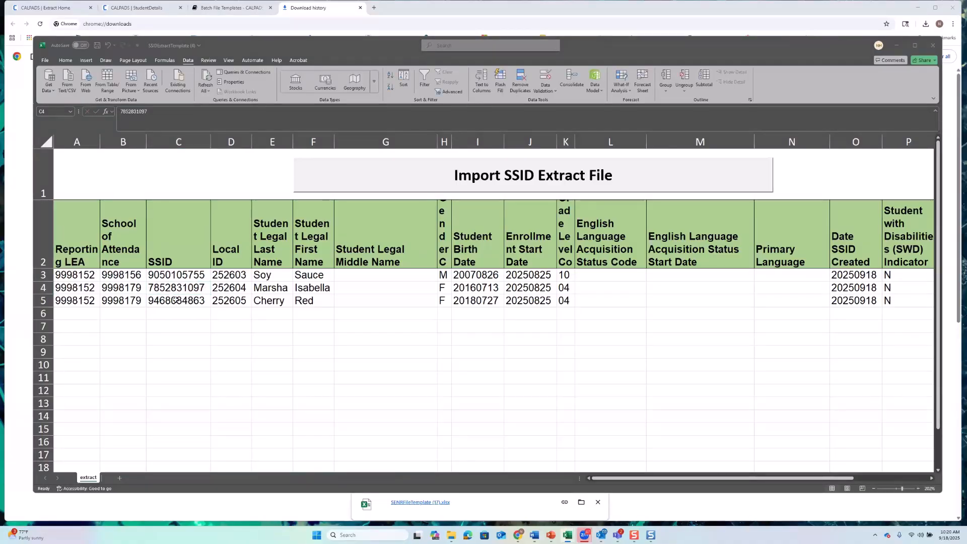
Copy the SSID text from cell C5 in the third student row
left_click(173, 301)
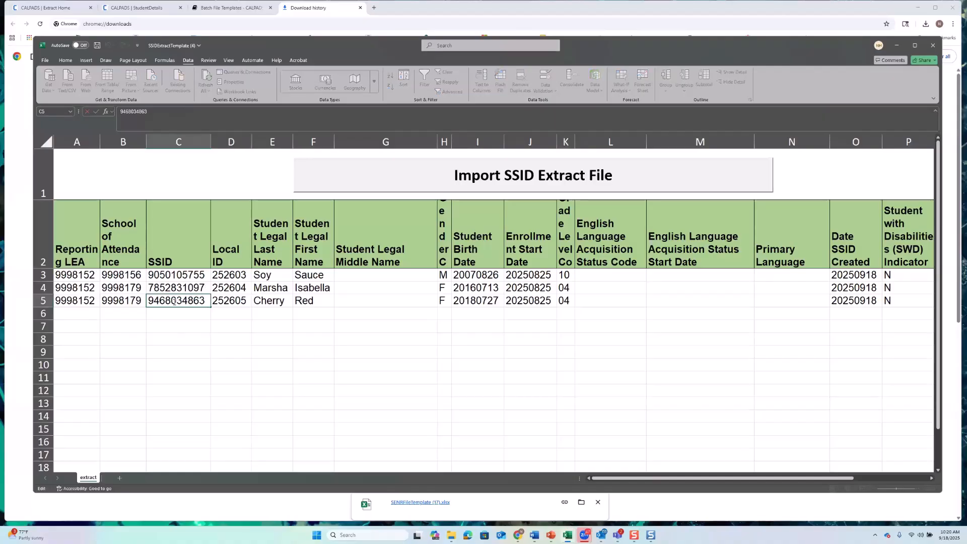
double_click(174, 302)
right_click(175, 304)
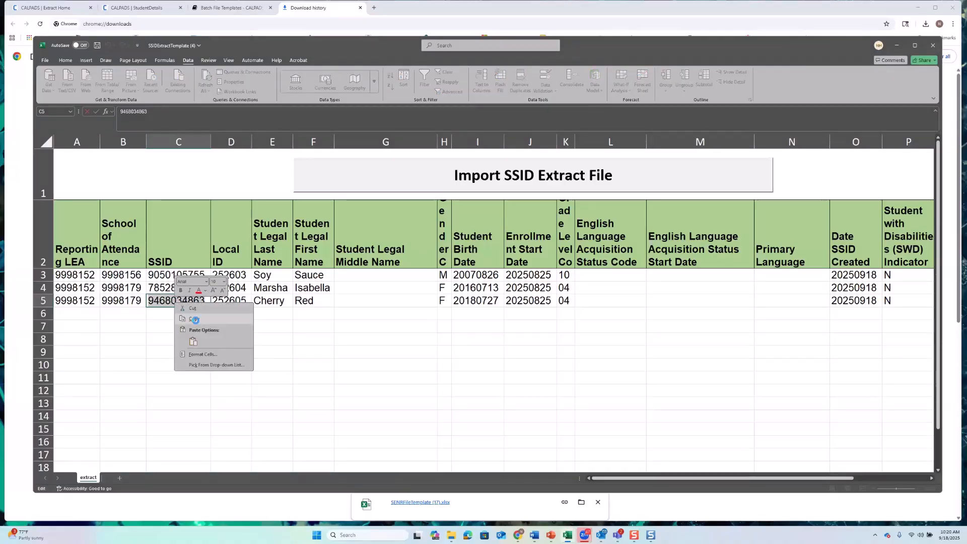
left_click(197, 322)
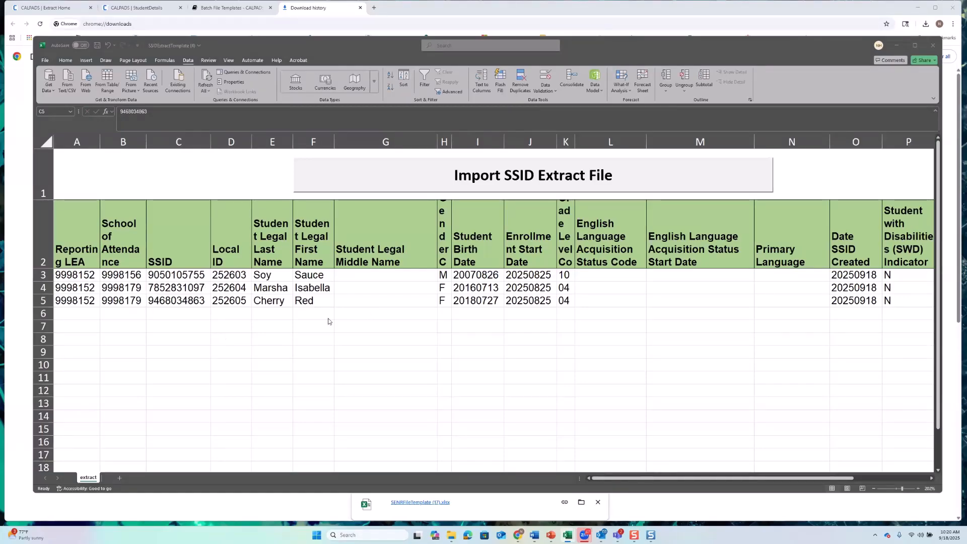
Close the SSIDExtractTemplate workbook without saving its changes
left_click(573, 141)
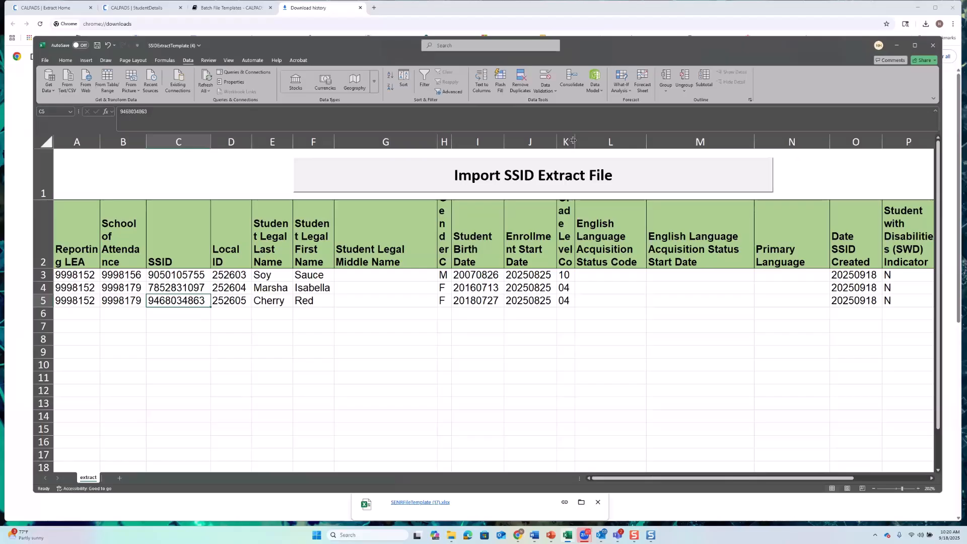
left_click(933, 46)
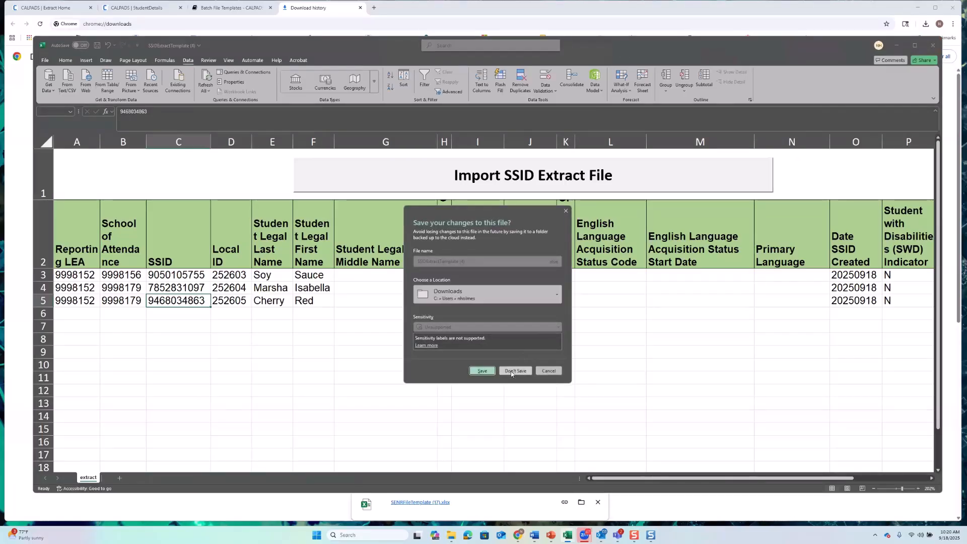
left_click(511, 371)
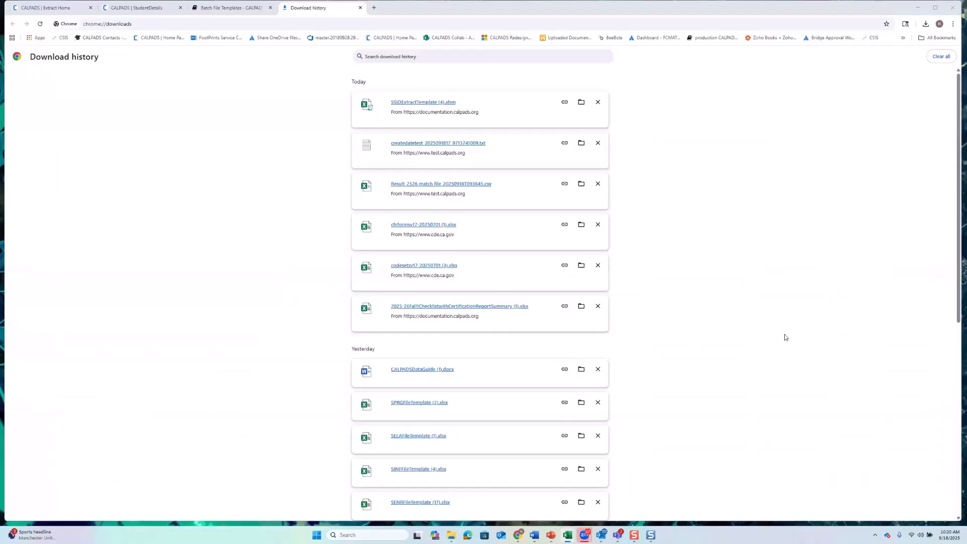
Return to the CALPADS extracts page and download the Daterngtest SSID extract
left_click(36, 7)
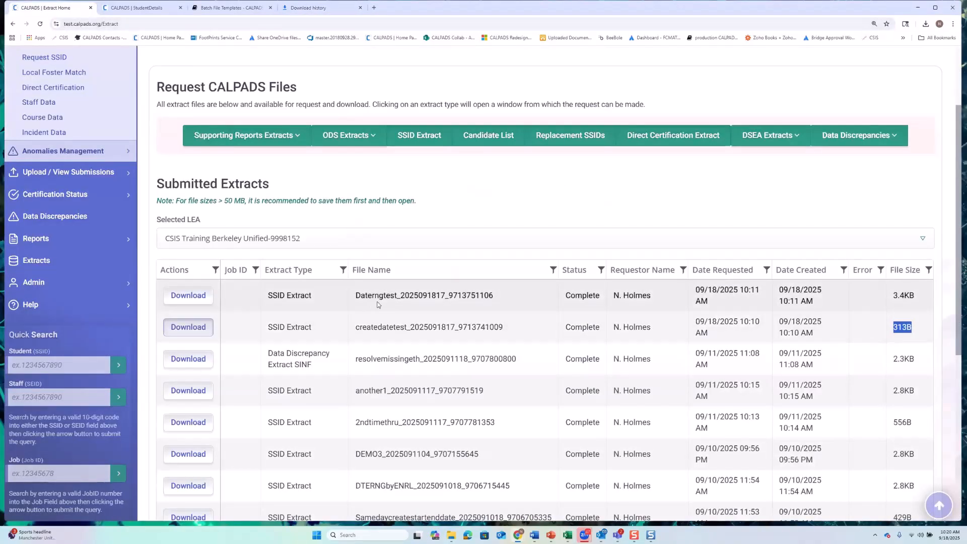
left_click(200, 307)
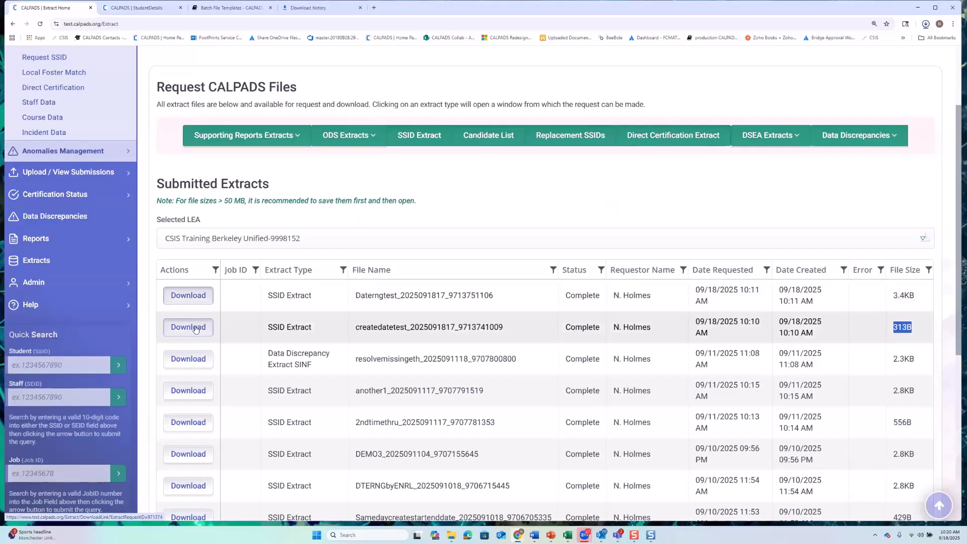
Open the SSIDExtractTemplate workbook, enlarge its window, and select cell A3 below the Reporting LEA header
left_click(848, 55)
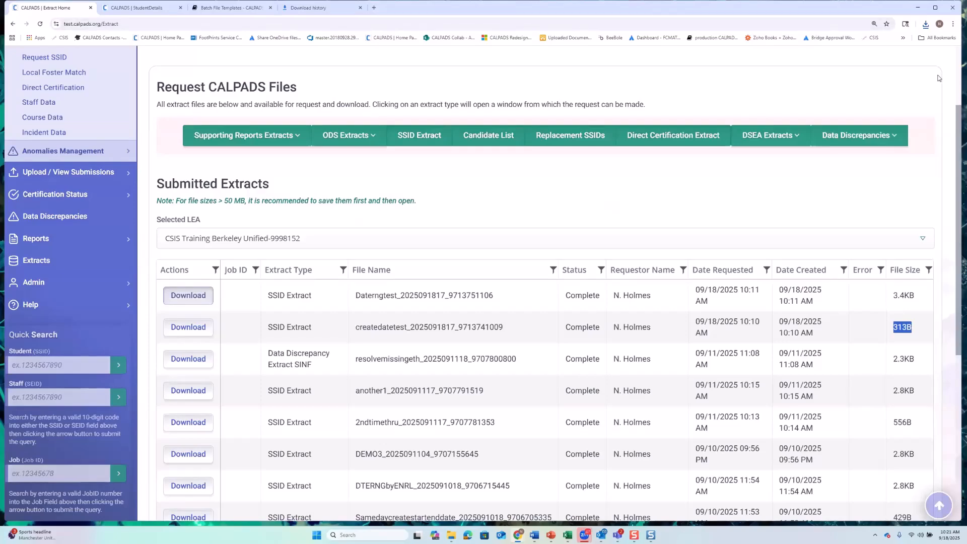
left_click(926, 27)
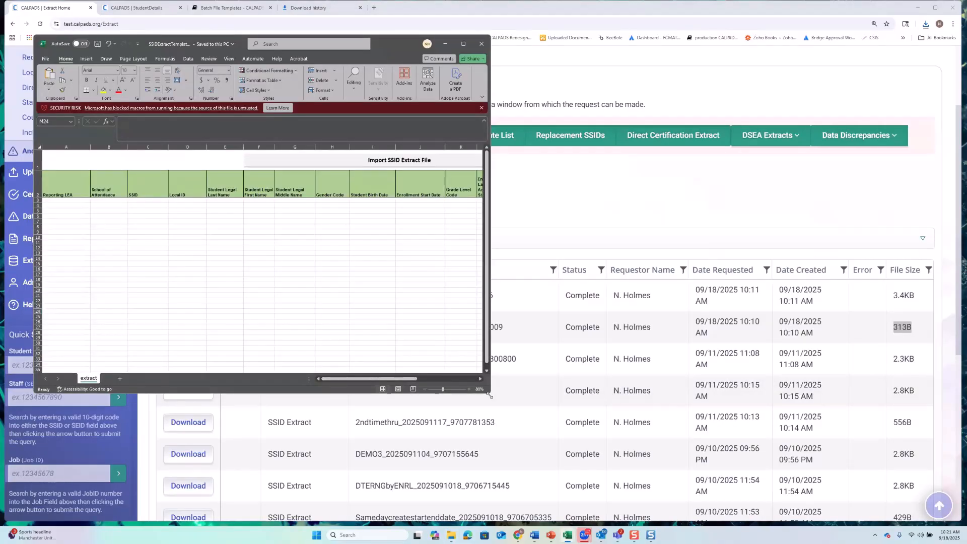
left_click_drag(490, 396, 921, 430)
left_click(67, 200)
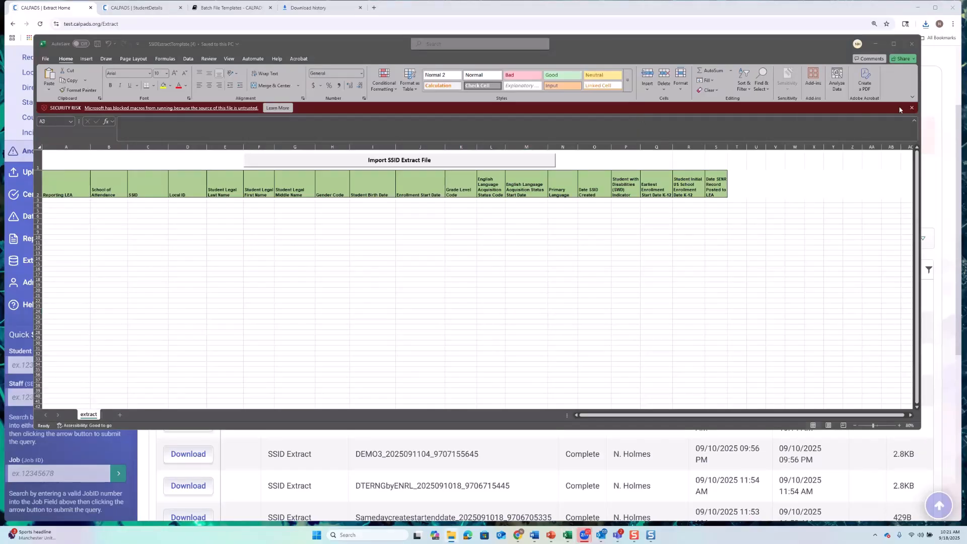
left_click(156, 180)
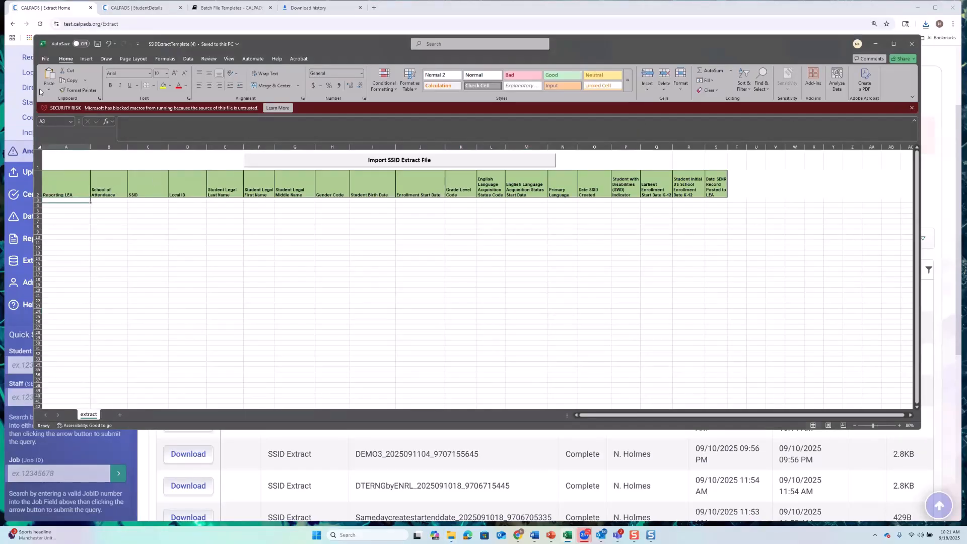
left_click(44, 58)
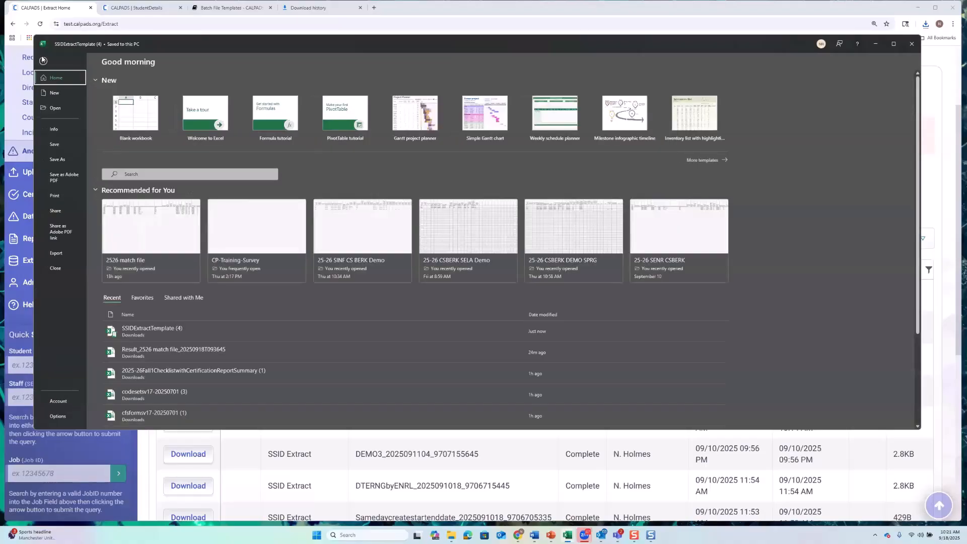
left_click(43, 60)
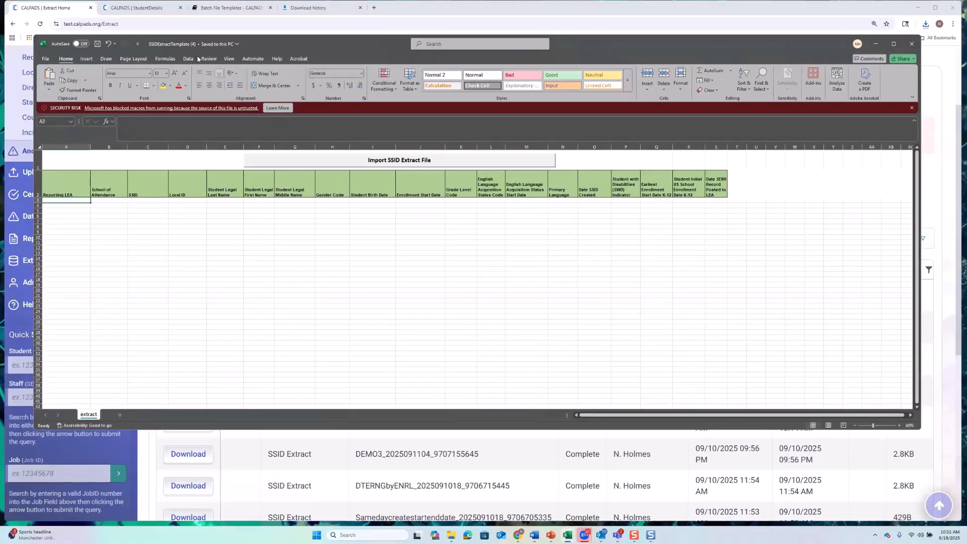
left_click(188, 58)
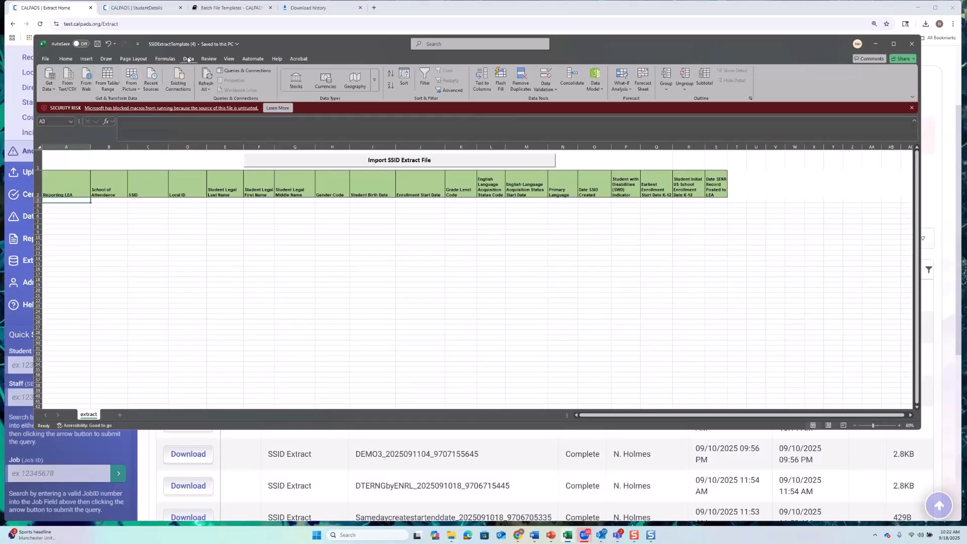
left_click(53, 89)
mouse_move(83, 198)
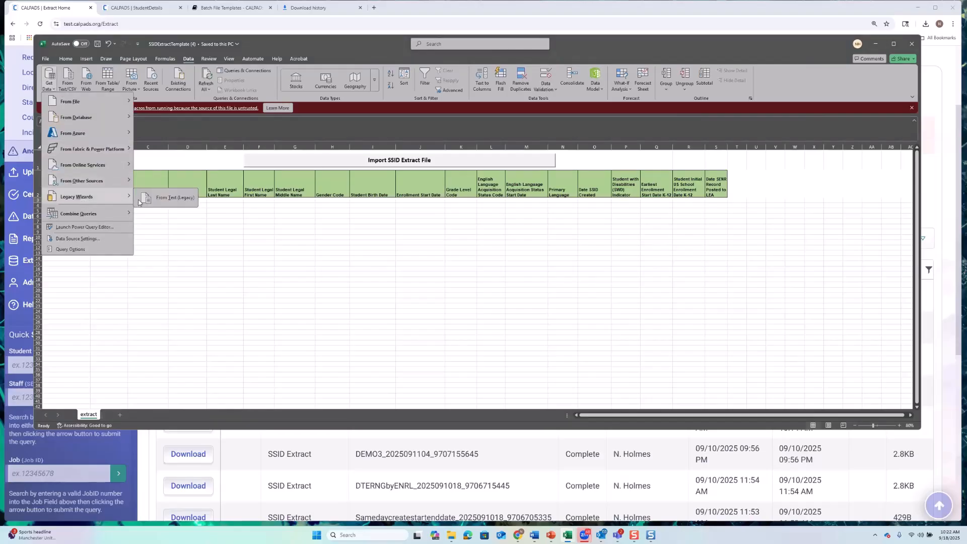
left_click(161, 200)
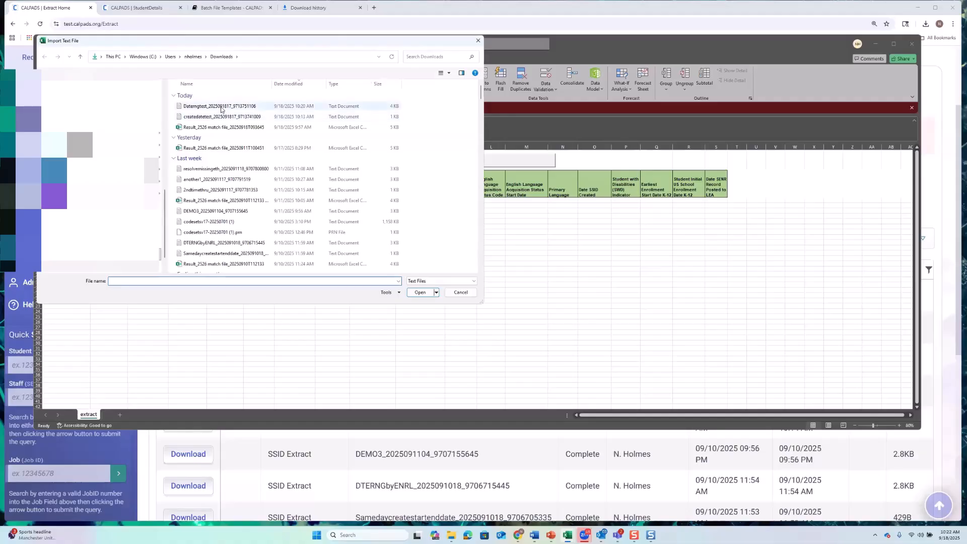
left_click(221, 107)
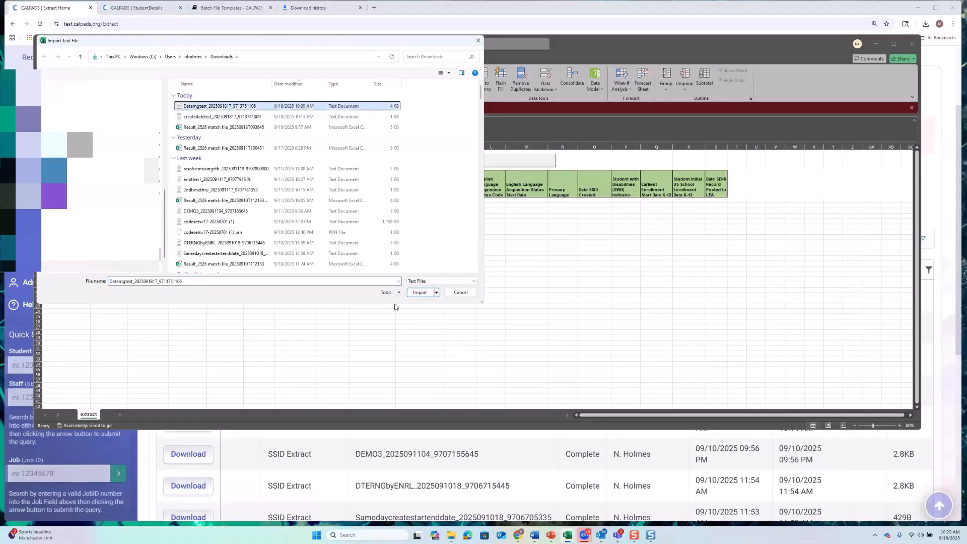
left_click(422, 292)
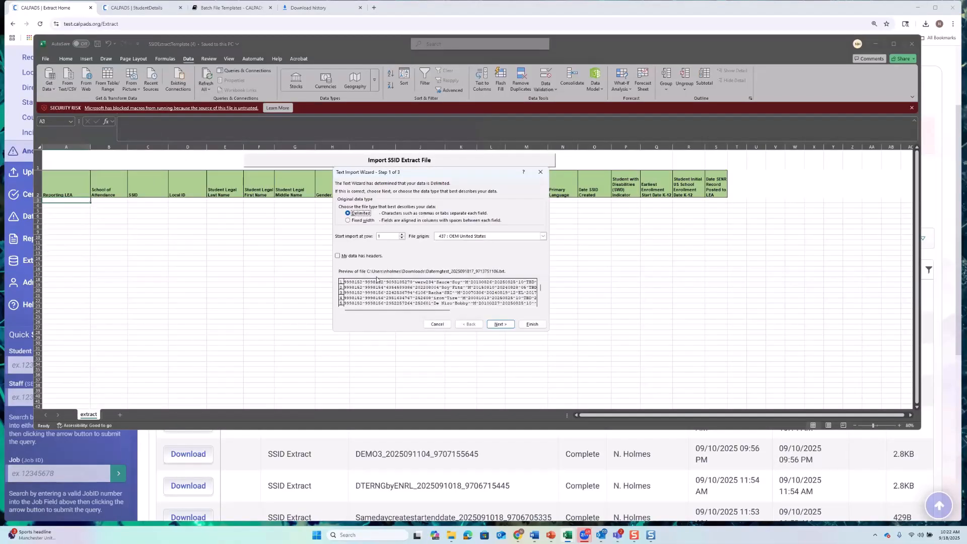
Import the delimited data into the existing worksheet at A3, formatting the columns from SSID through the last one as Text
left_click(498, 324)
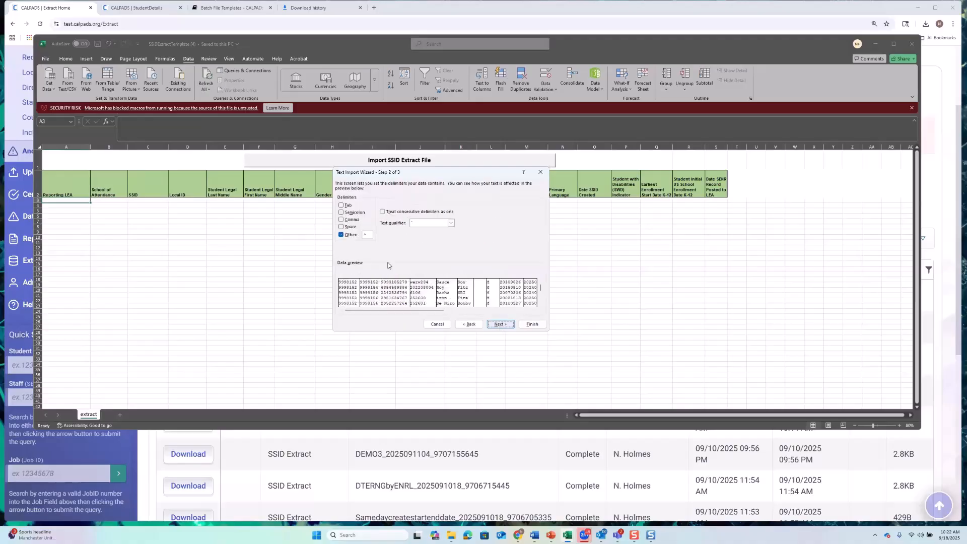
left_click(500, 324)
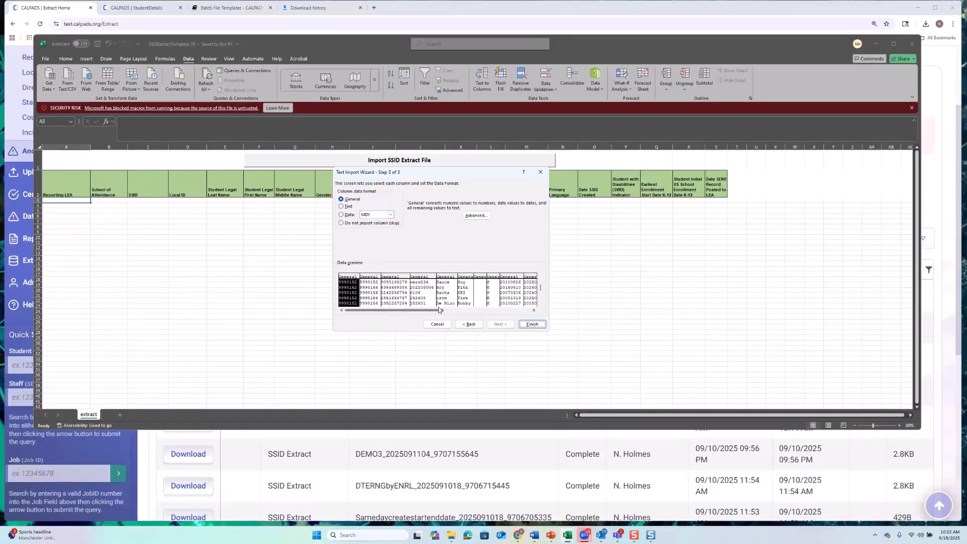
left_click(395, 292)
left_click_drag(440, 311, 542, 311)
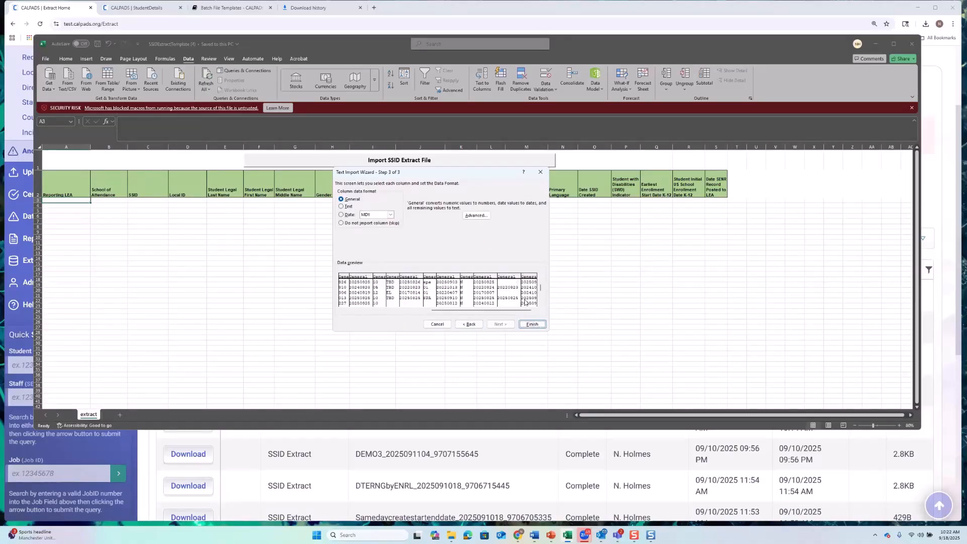
left_click(526, 302, "shift")
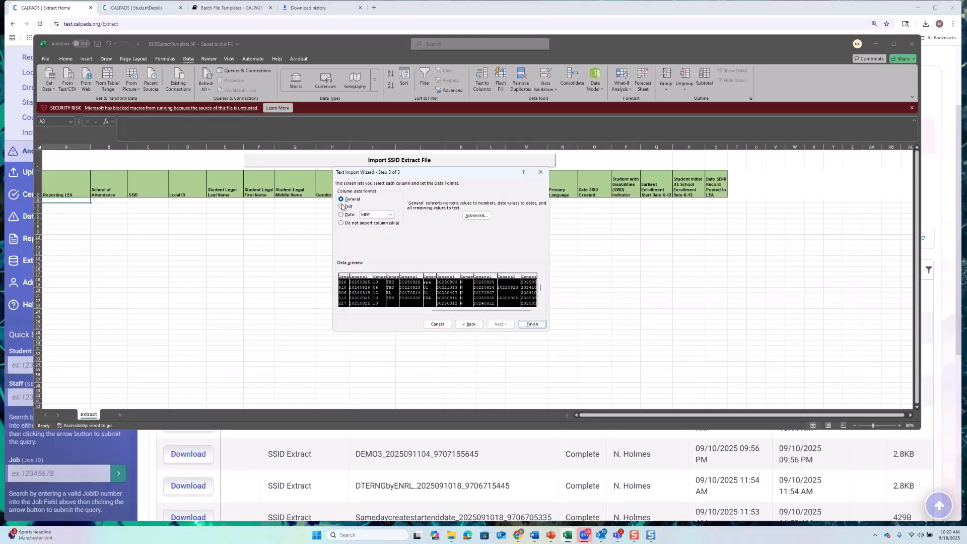
left_click(341, 206)
left_click(532, 324)
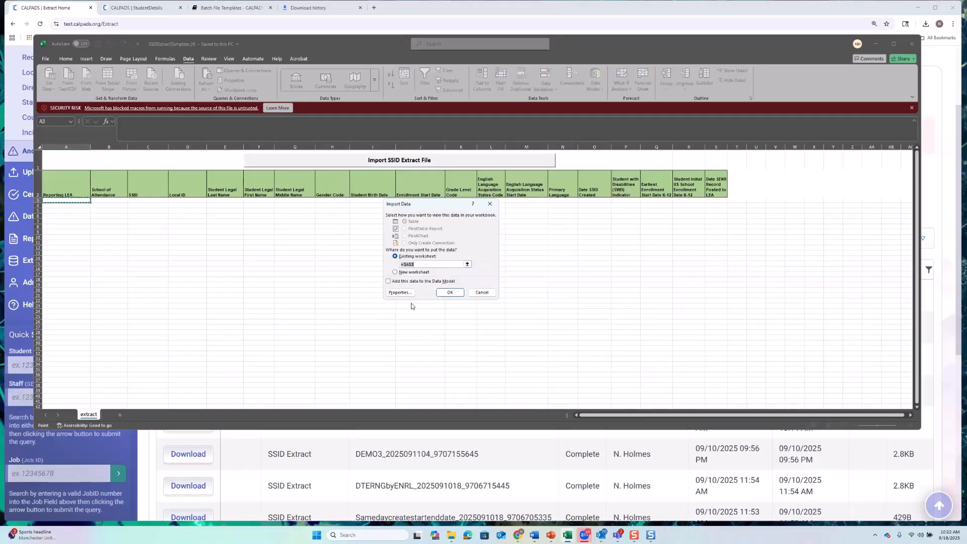
left_click(450, 292)
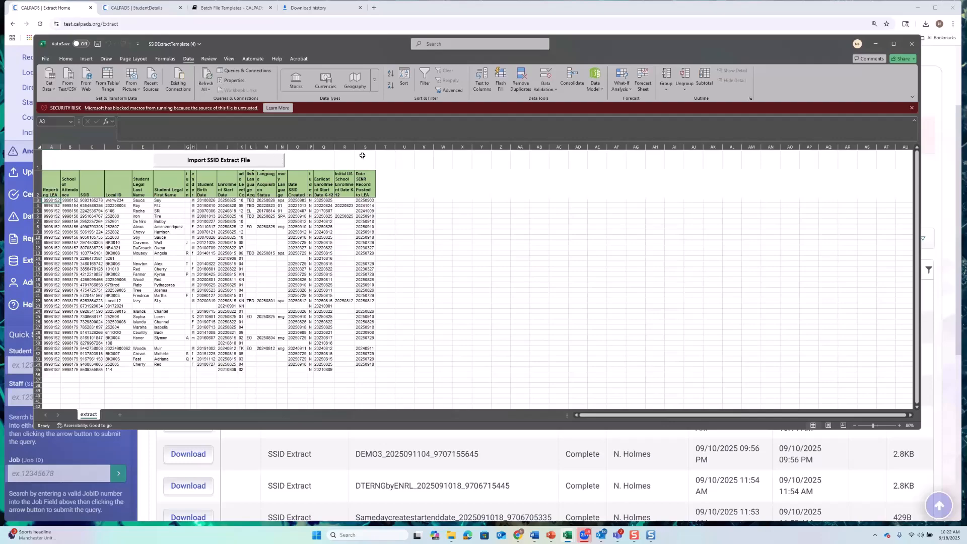
Widen the narrow columns of the imported table, including middle name, gender, enrollment start date, LEA, school, grade level, language and disability indicator
left_click(879, 428)
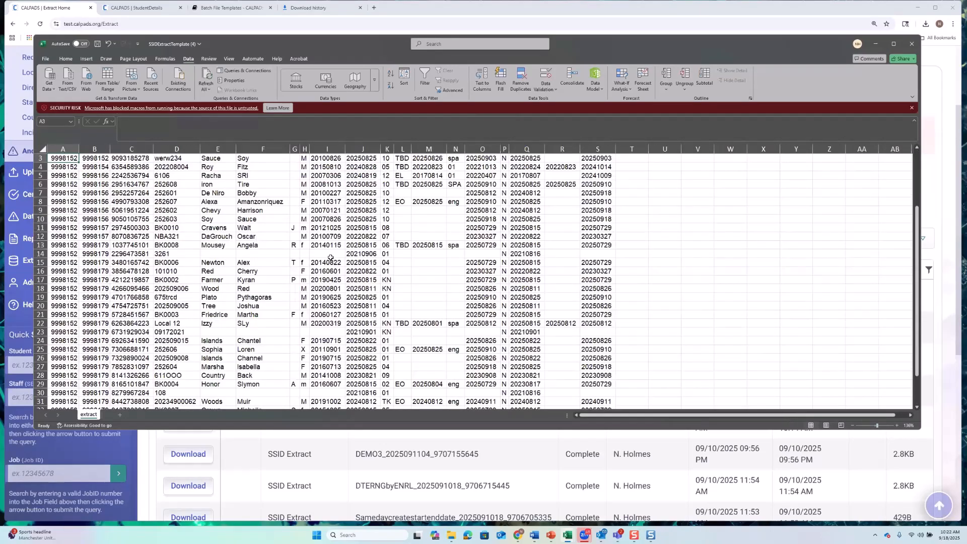
scroll(359, 330, "up", 2)
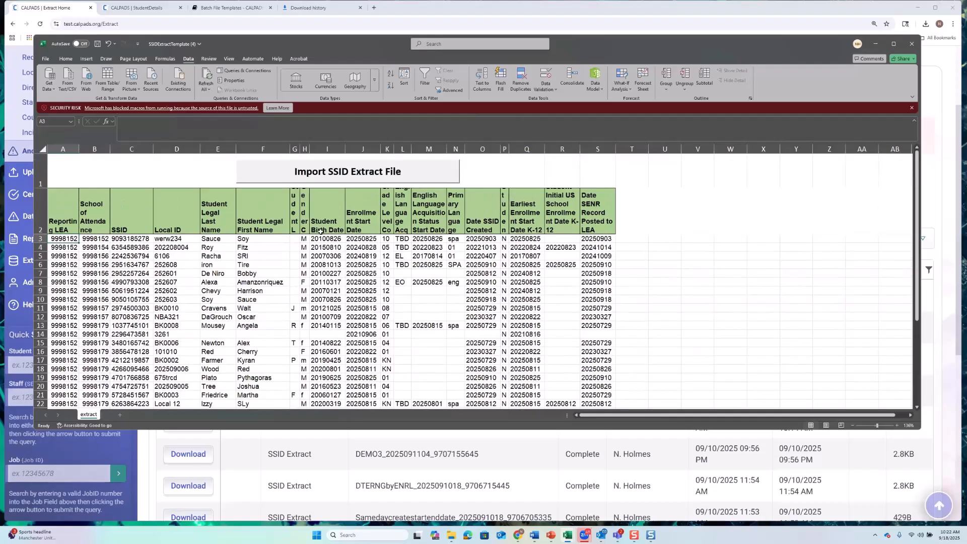
scroll(246, 224, "down", 3)
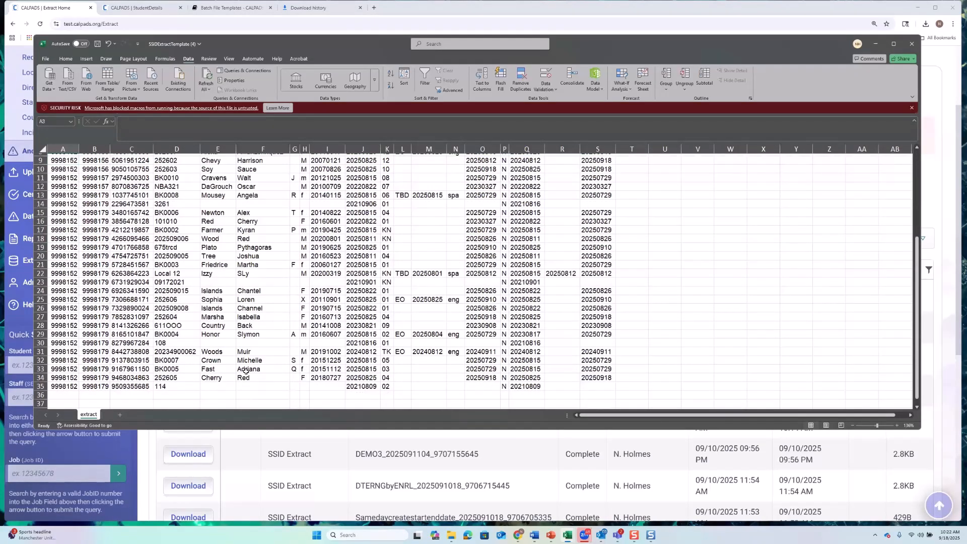
scroll(206, 369, "up", 3)
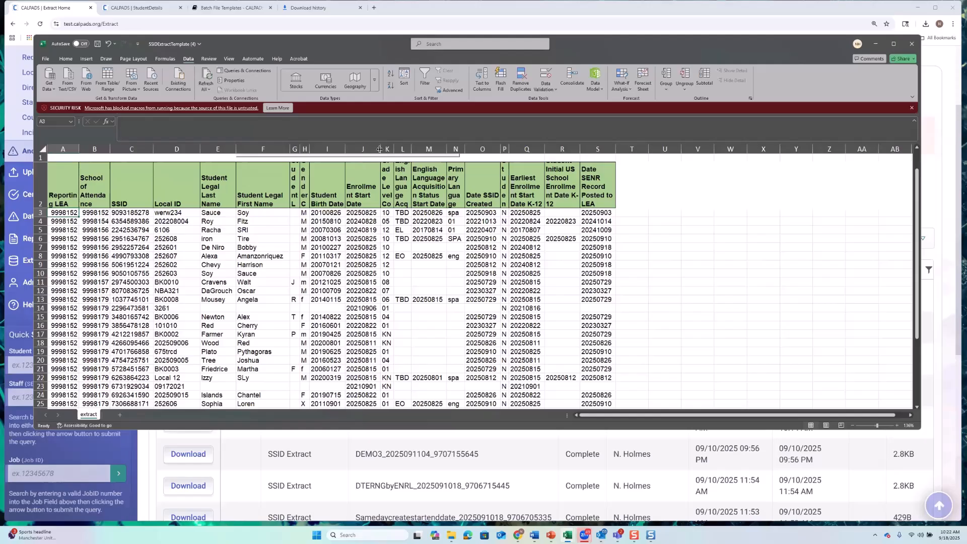
left_click_drag(381, 149, 398, 150)
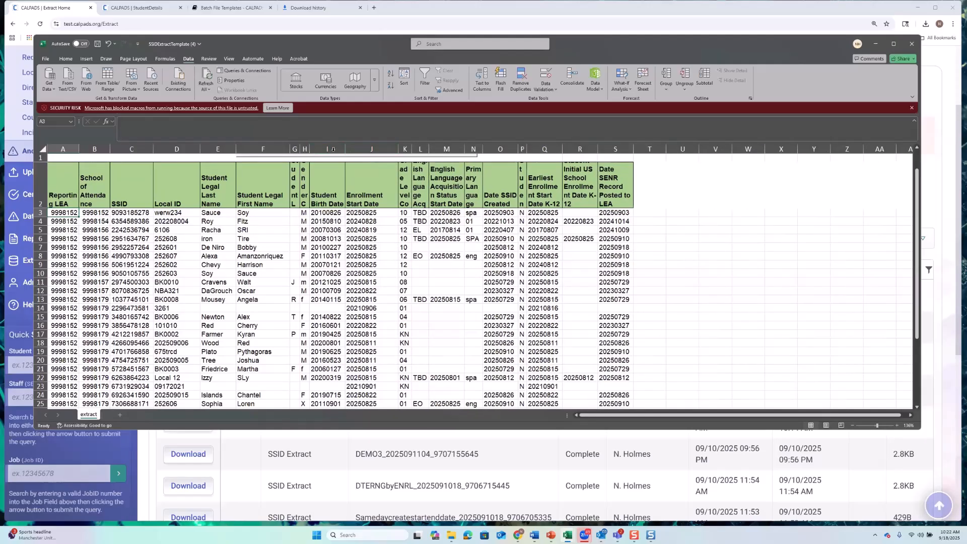
mouse_move(333, 150)
left_mouse_down()
mouse_move(302, 149)
mouse_move(323, 150)
left_mouse_up()
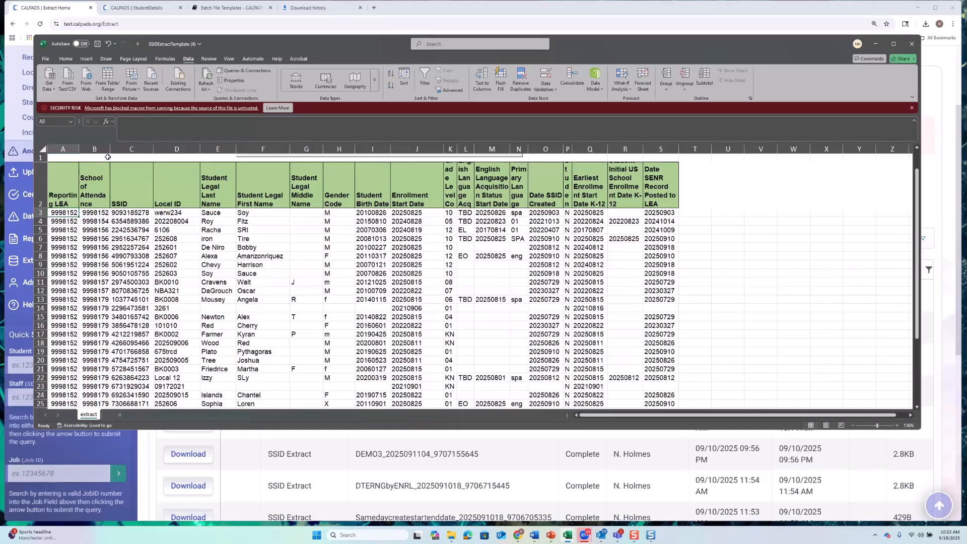
left_click_drag(113, 147, 84, 151)
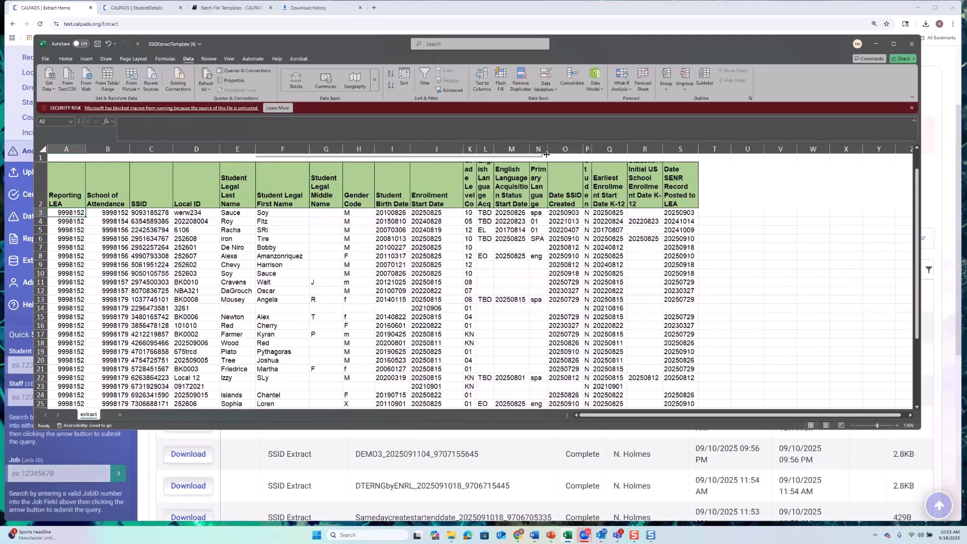
left_click_drag(547, 154, 497, 149)
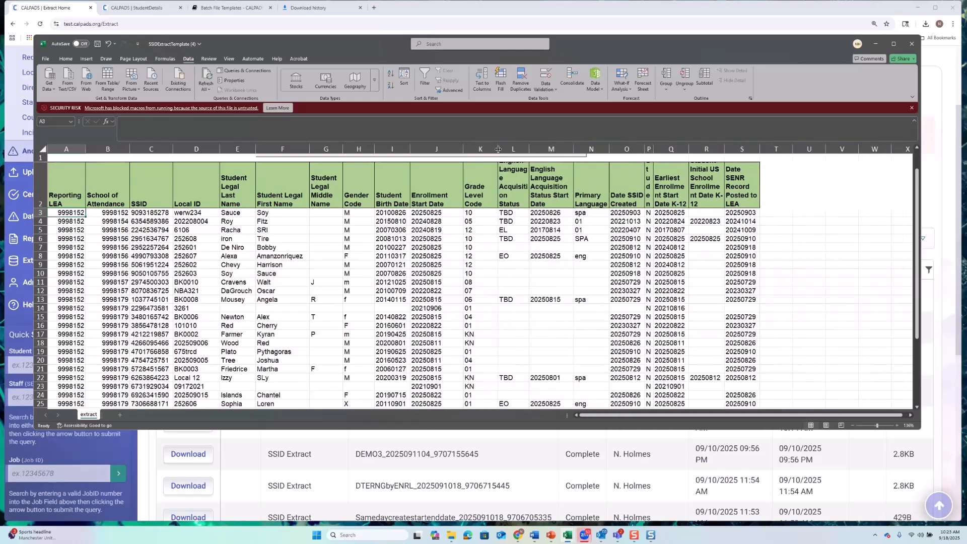
left_click_drag(649, 152, 666, 151)
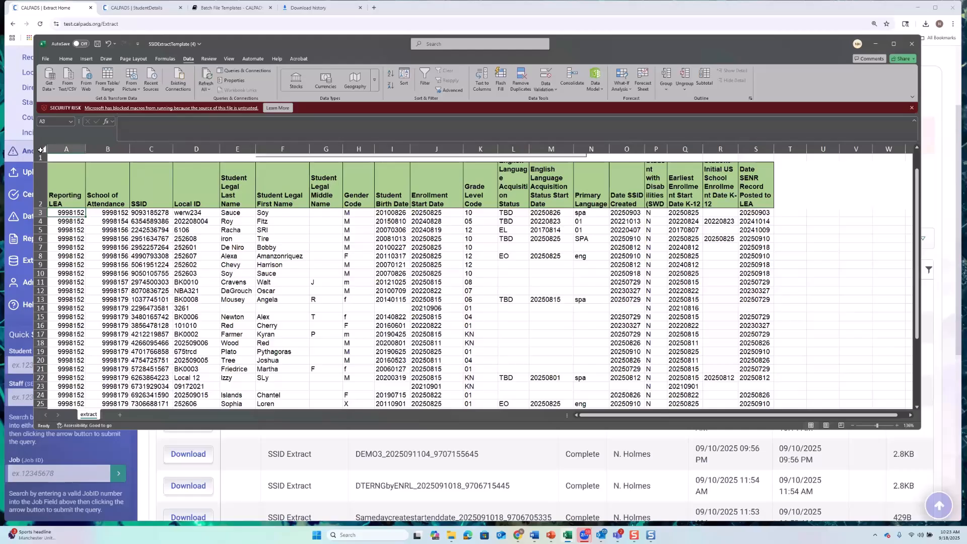
Add filters to the row 2 headers and sort the Date SSID Created column from Z to A
left_click(40, 149)
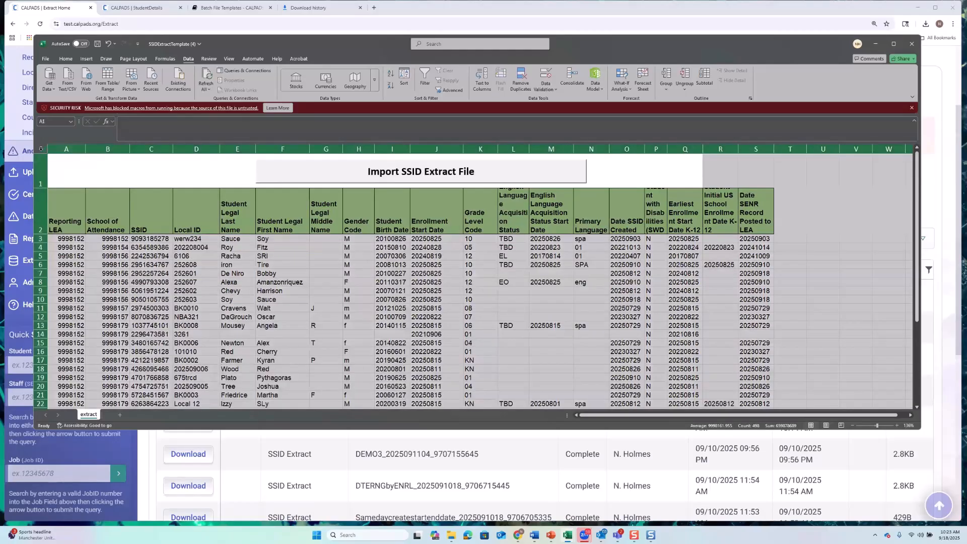
left_click(425, 83)
left_click(424, 86)
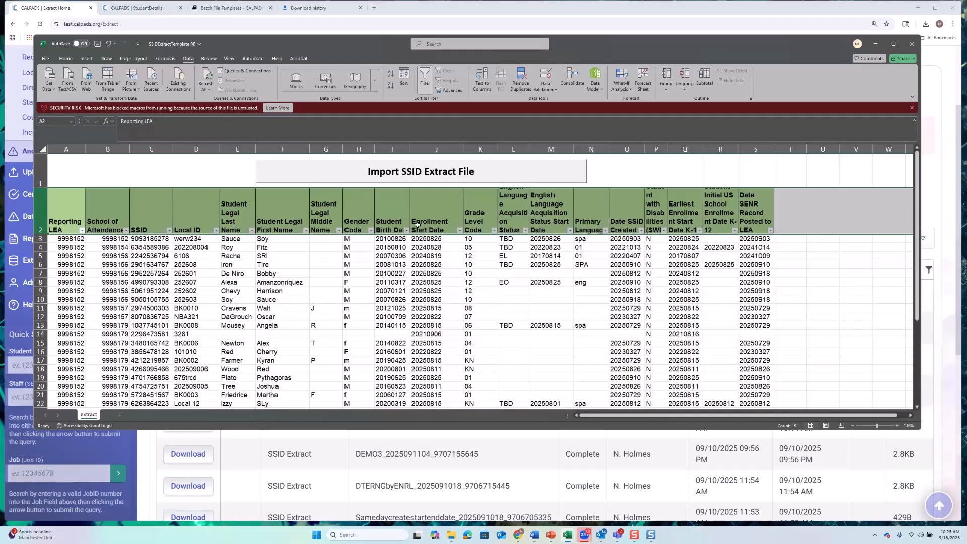
left_click(641, 230)
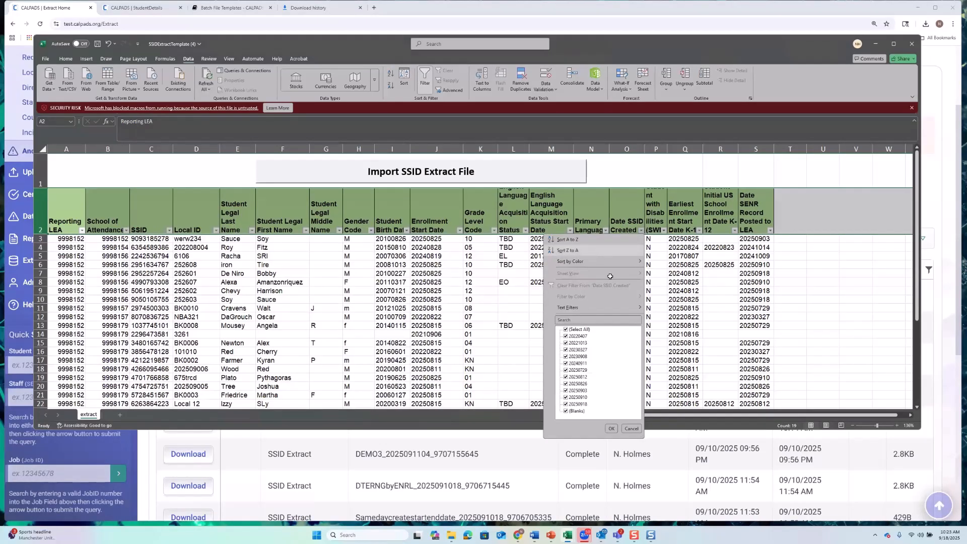
left_click(627, 251)
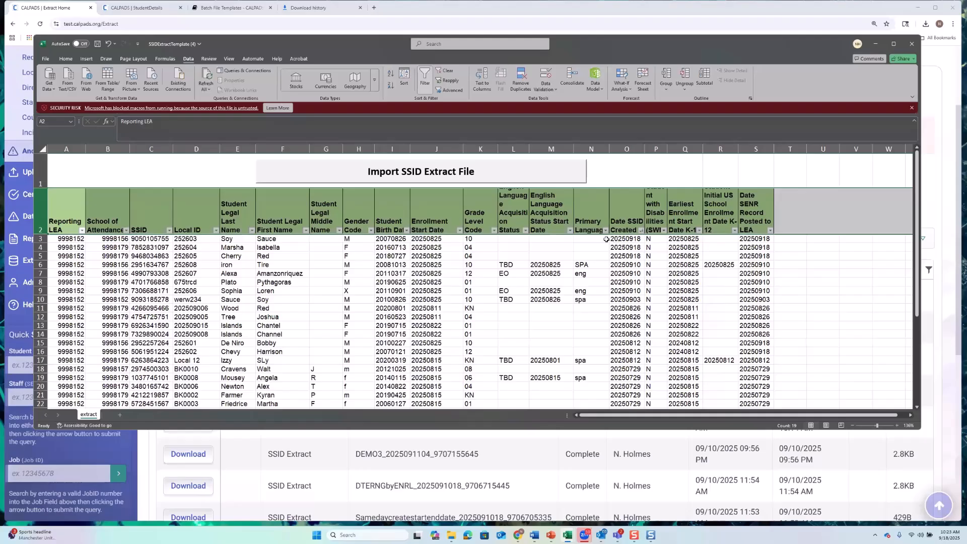
Select O3:O5 under Date SSID Created, review the sorted records, and widen the Student with Disabilities (SWD) Indicator column
left_click_drag(614, 237, 614, 254)
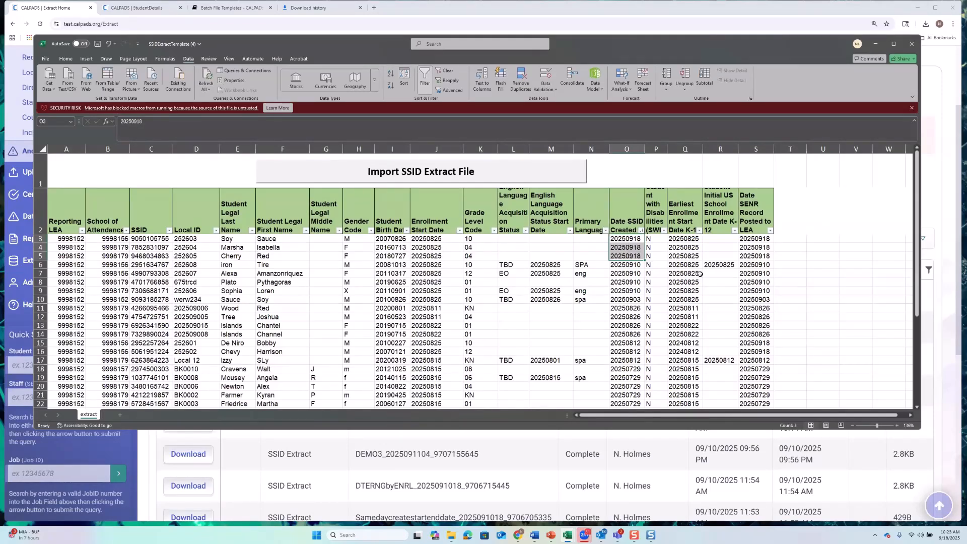
scroll(696, 275, "down", 1)
scroll(697, 276, "down", 3)
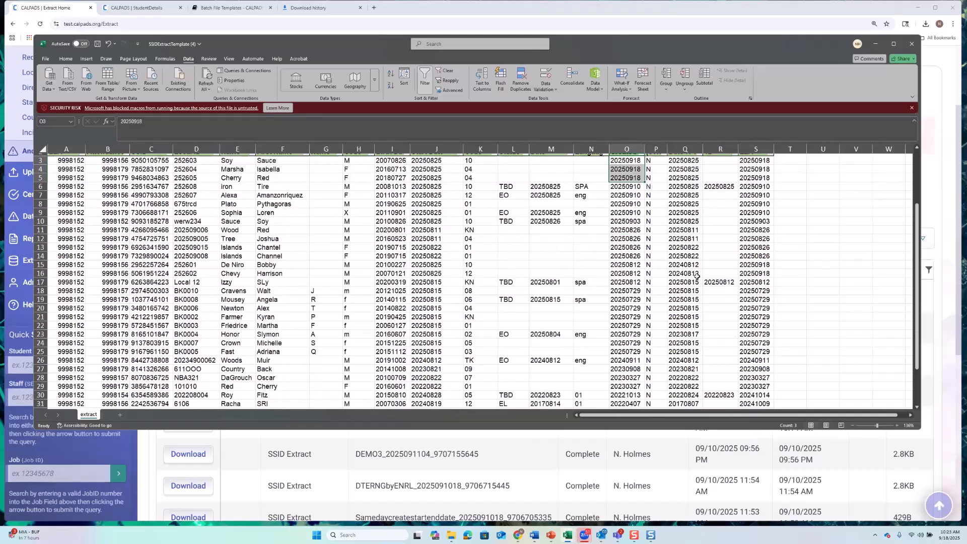
scroll(696, 276, "down", 1)
scroll(697, 275, "up", 2)
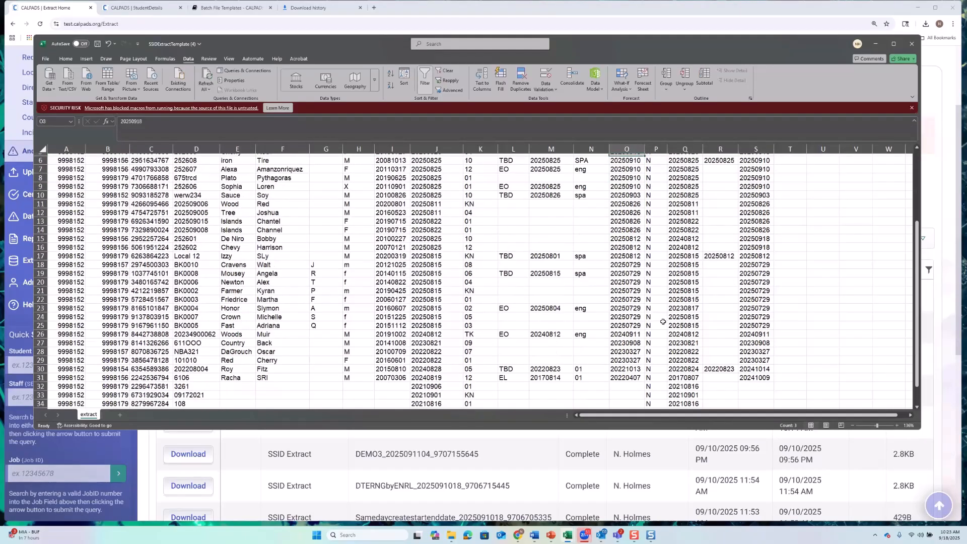
scroll(676, 220, "up", 2)
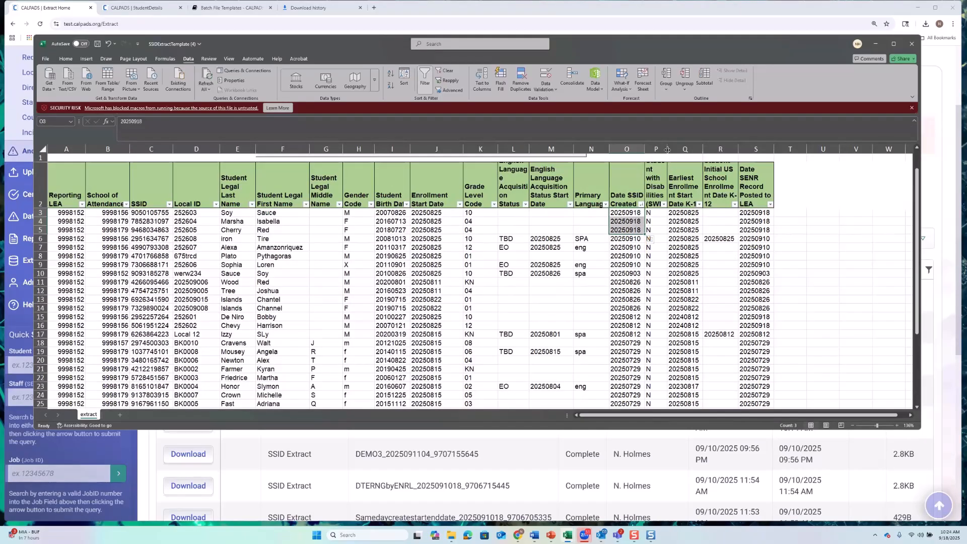
left_click_drag(668, 150, 686, 149)
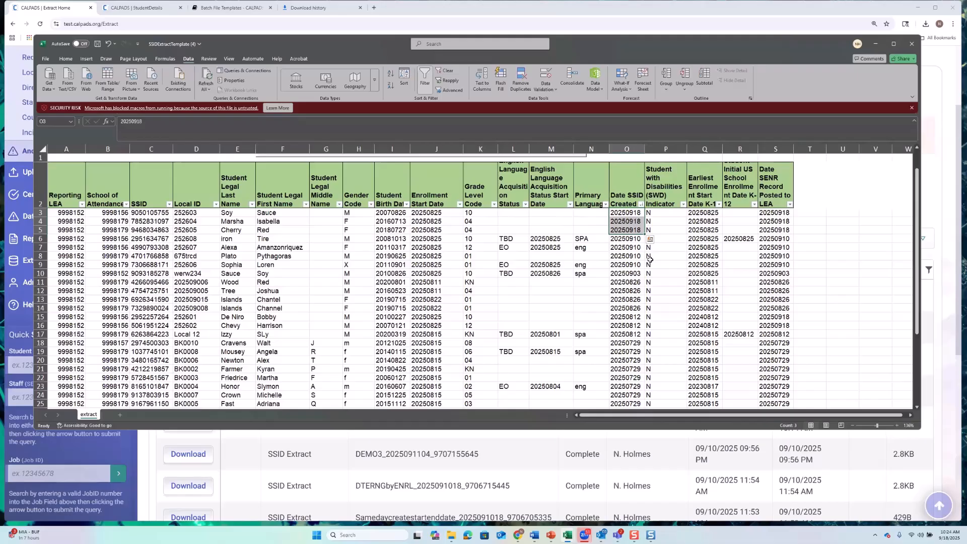
Look through the sorted extract rows and widen the Student Initial US School Enrollment Date K-12 column
scroll(650, 259, "down", 3)
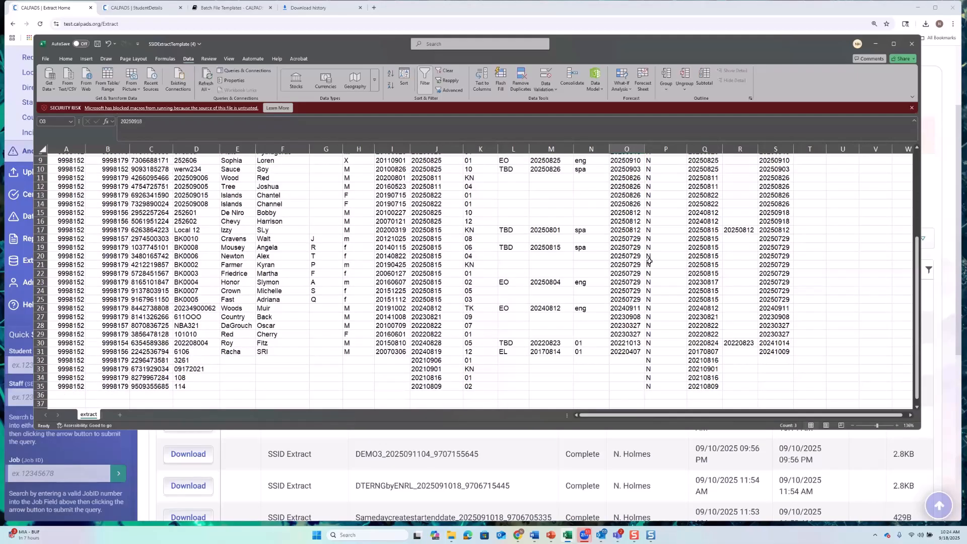
scroll(649, 260, "up", 3)
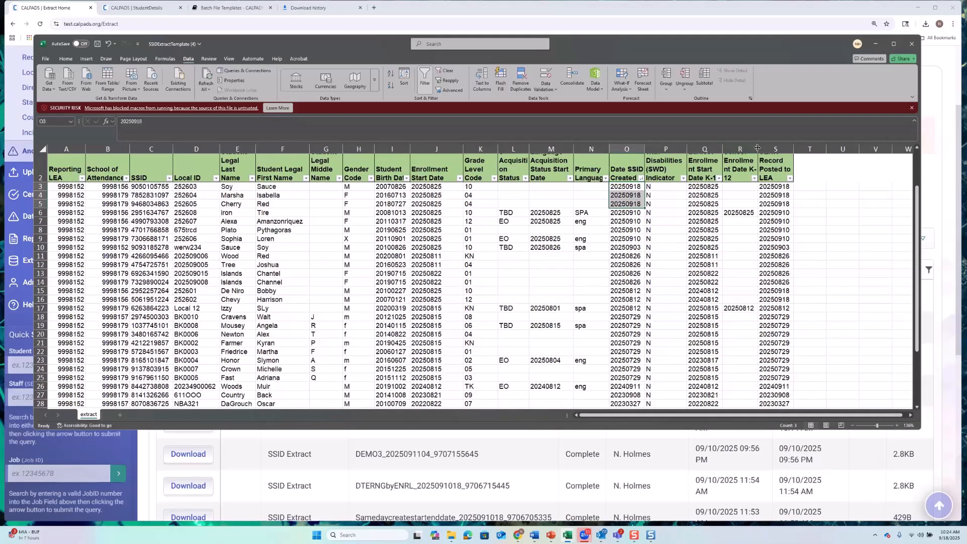
left_click_drag(756, 147, 760, 148)
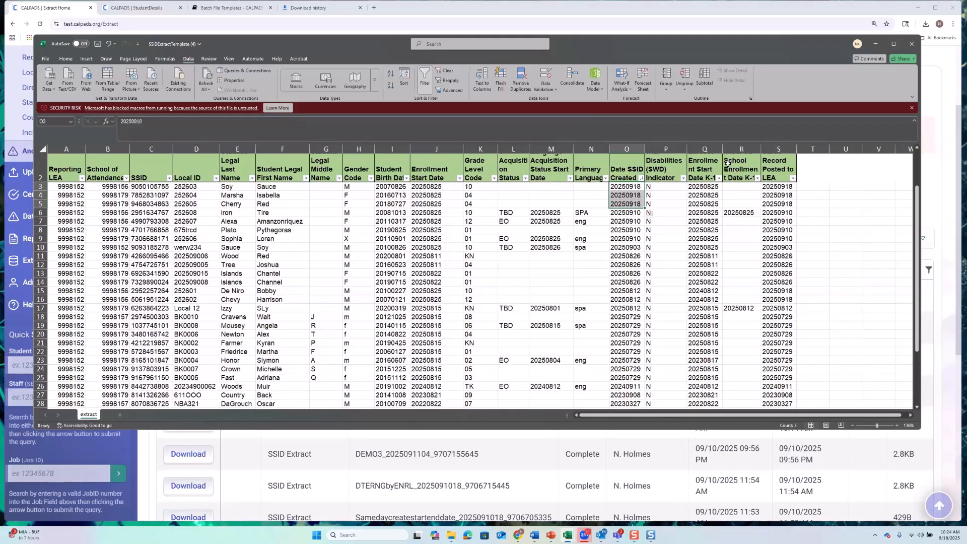
scroll(634, 172, "up", 1)
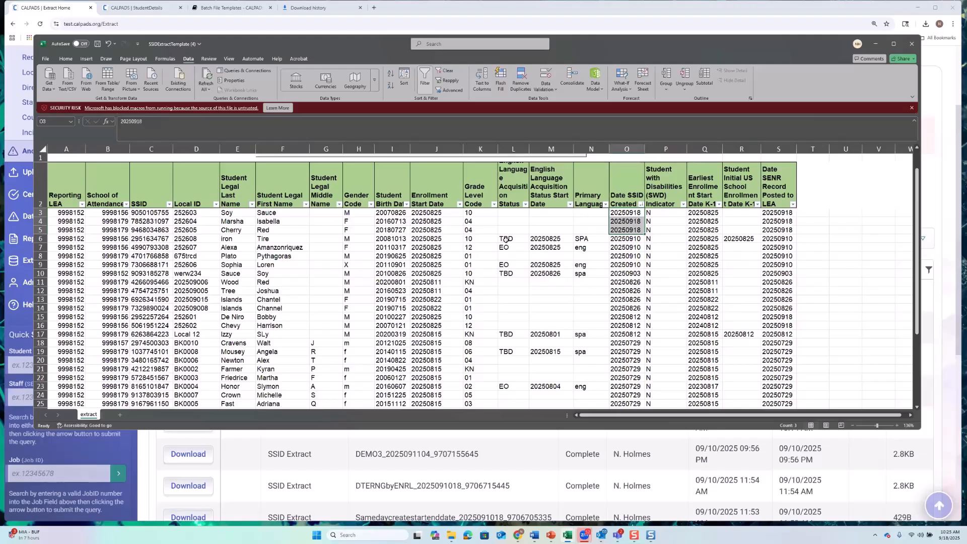
Check the records with TBD as English Language Acquisition Status in rows 6, 10, 17 and 19
left_click(505, 241)
left_click(512, 276)
left_click(510, 333)
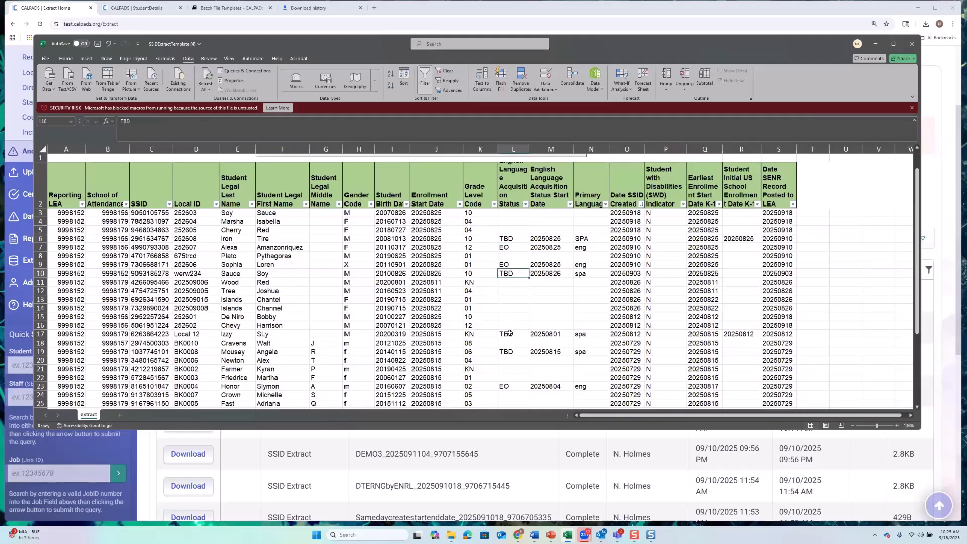
left_click(512, 351)
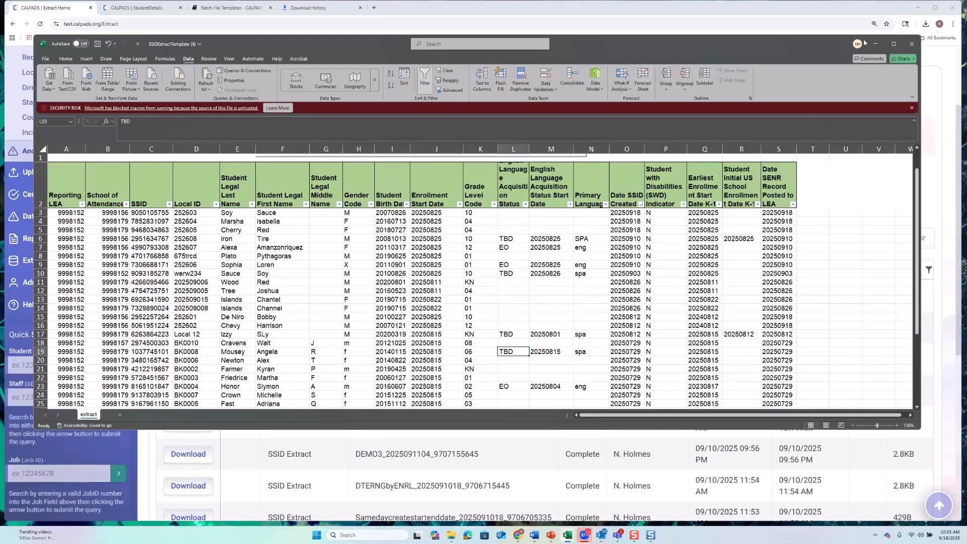
Close the Excel workbook without saving and open the Maintain Multiple Identifier (MID) page in CALPADS
left_click(912, 47)
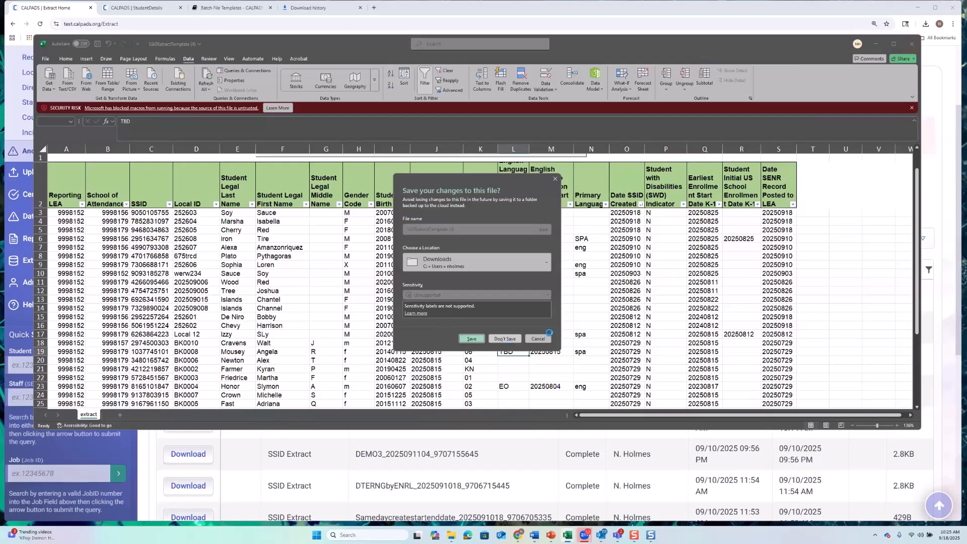
left_click(505, 338)
scroll(523, 201, "up", 3)
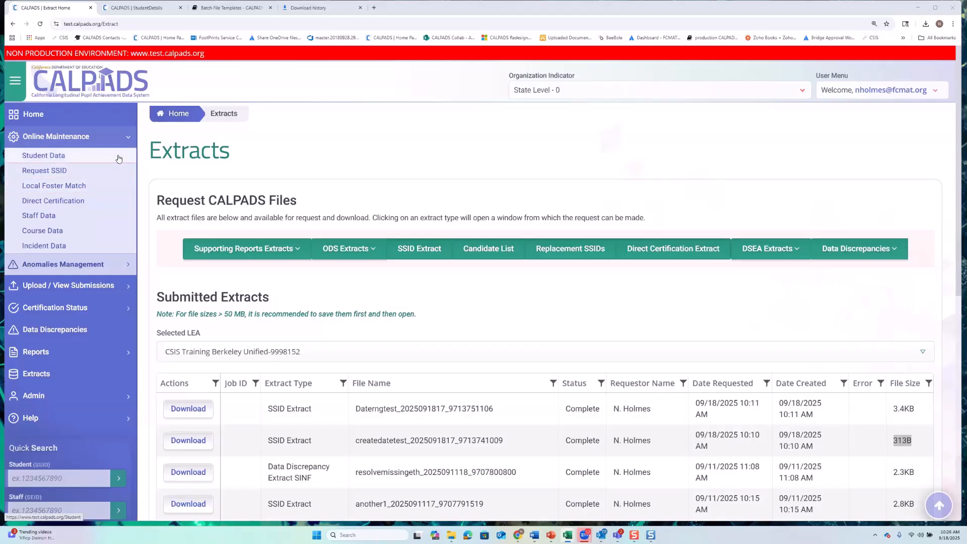
left_click(128, 267)
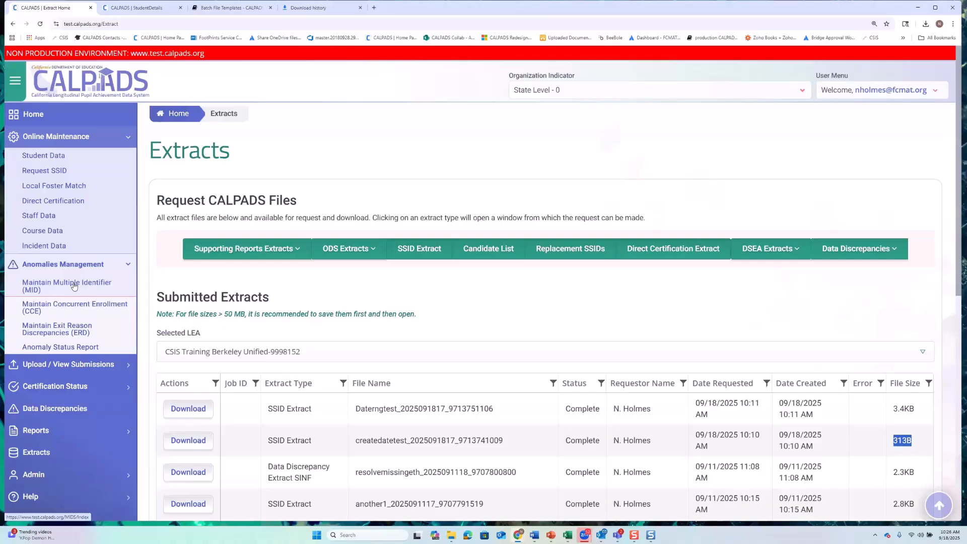
left_click(45, 286)
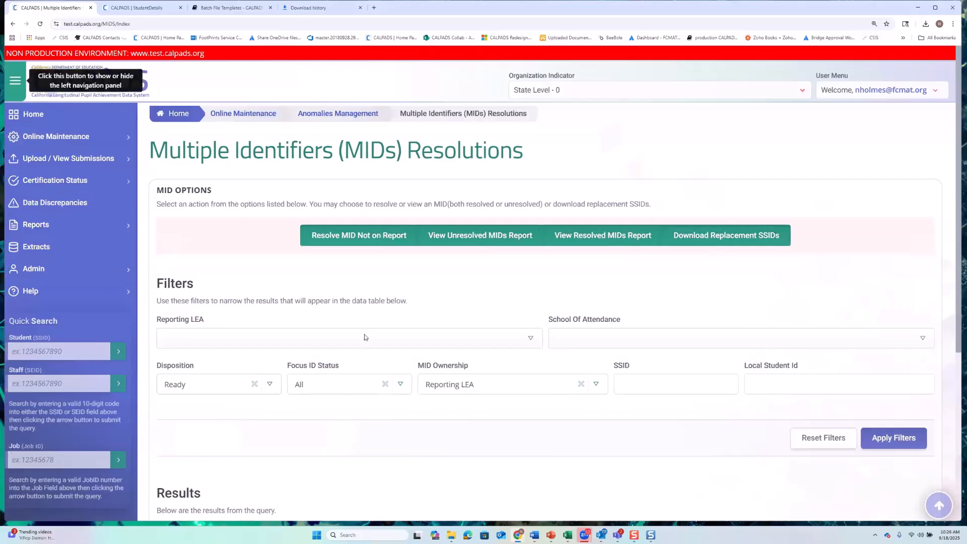
Filter the MID results by reporting LEA CSIS Training Berkeley Unified-9998152, found by searching for "csis"
left_click(329, 343)
type("csis")
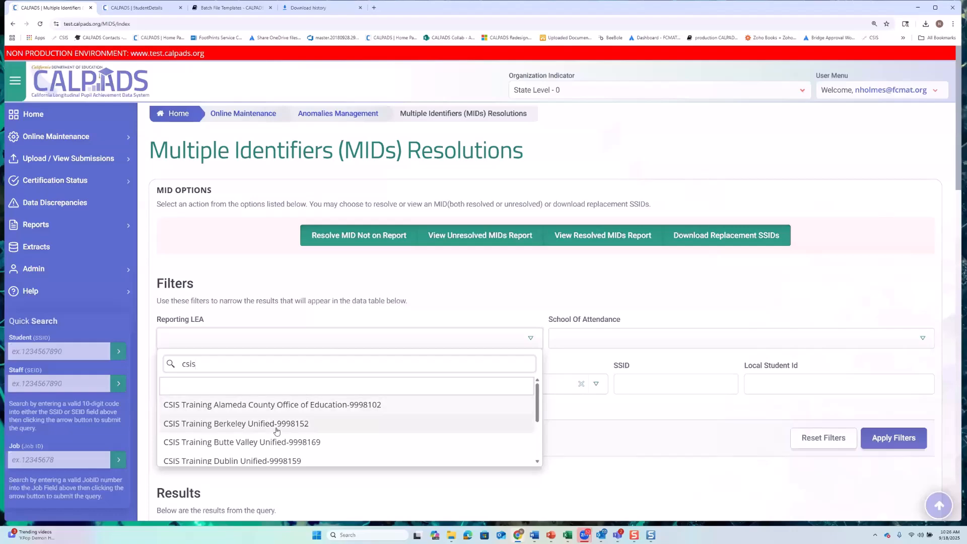
left_click(277, 426)
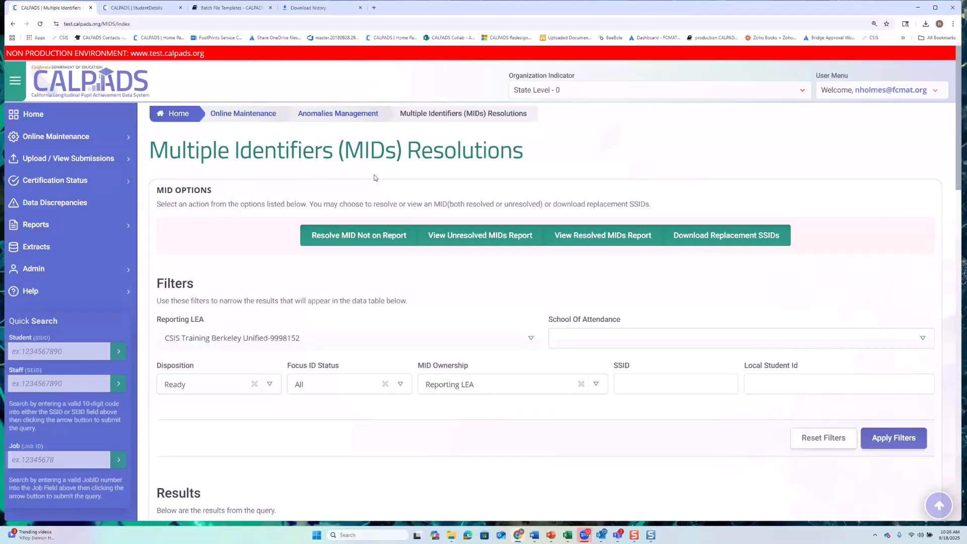
left_click(882, 437)
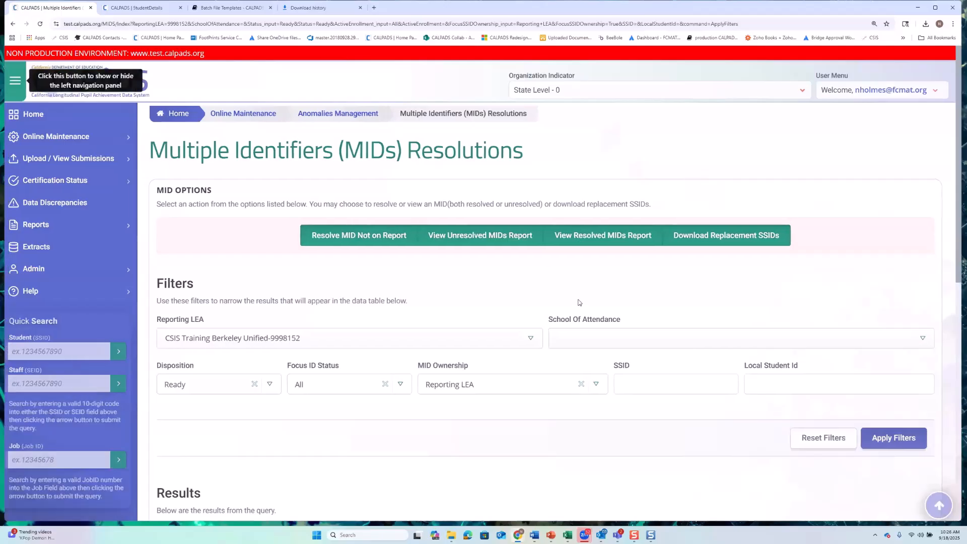
Open the first MID result's resolution details and compare the focus SSID with the matching SSID
scroll(576, 301, "down", 8)
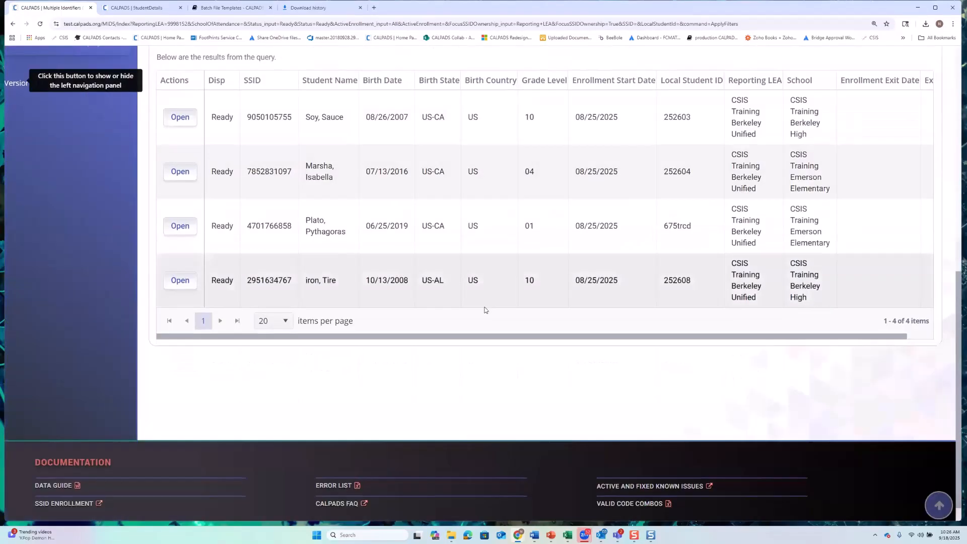
scroll(341, 306, "up", 2)
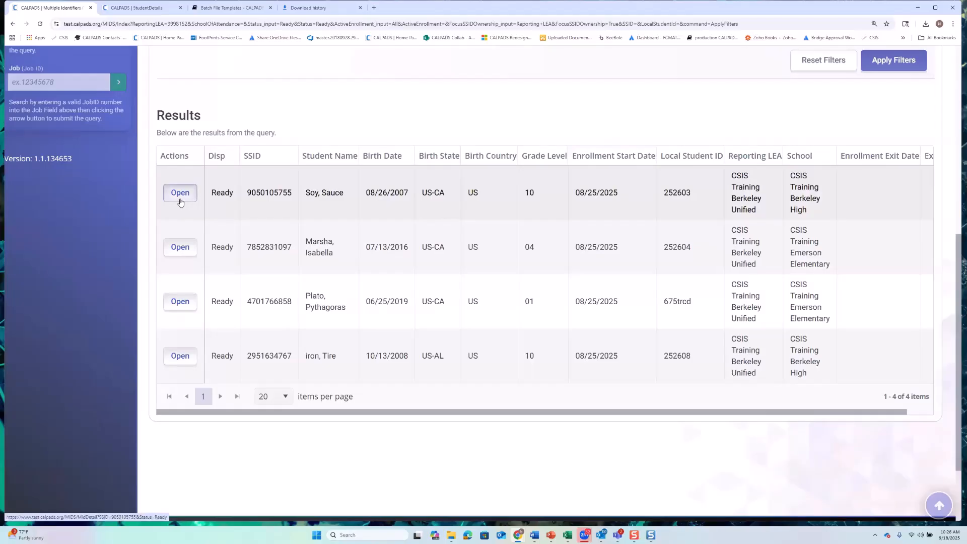
left_click(180, 200)
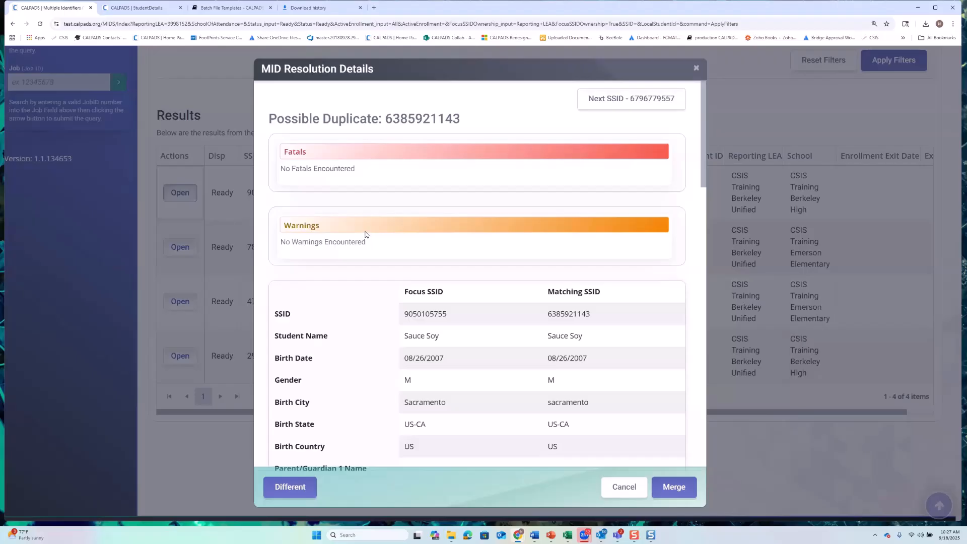
scroll(398, 203, "down", 3)
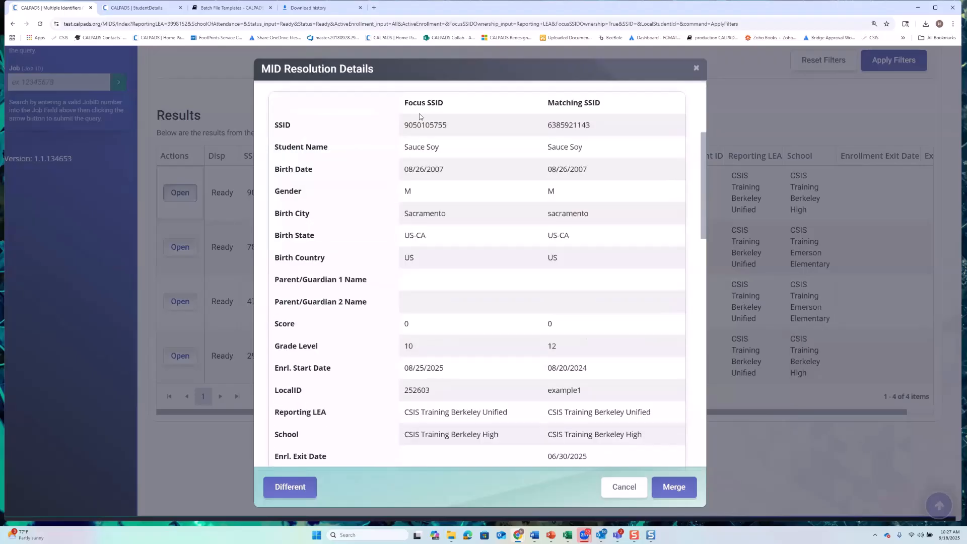
left_click_drag(447, 126, 385, 126)
left_click_drag(592, 129, 545, 129)
scroll(455, 200, "up", 2)
scroll(454, 201, "up", 2)
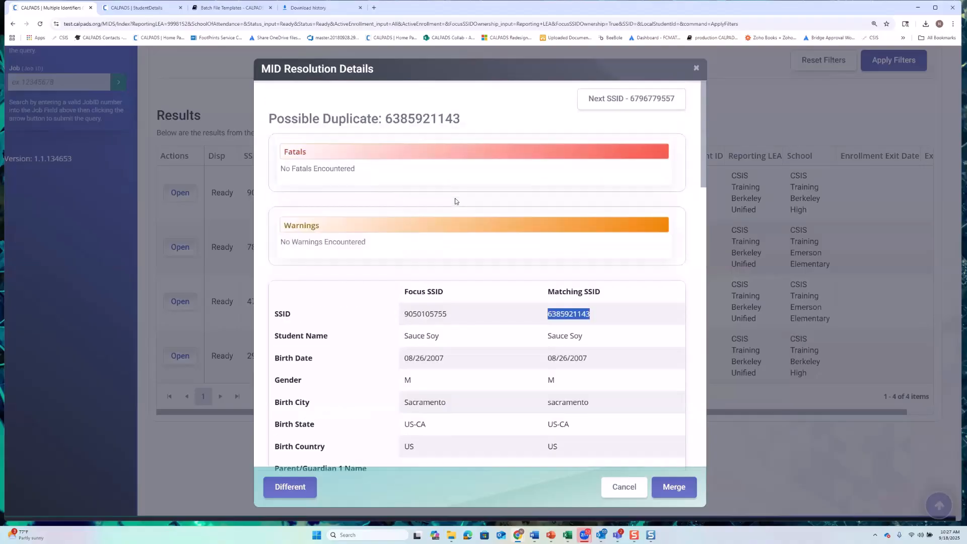
Go to the next possible duplicate SSID and compare its warnings, demographics and SENR enrollment records with the focus SSID
left_click(625, 109)
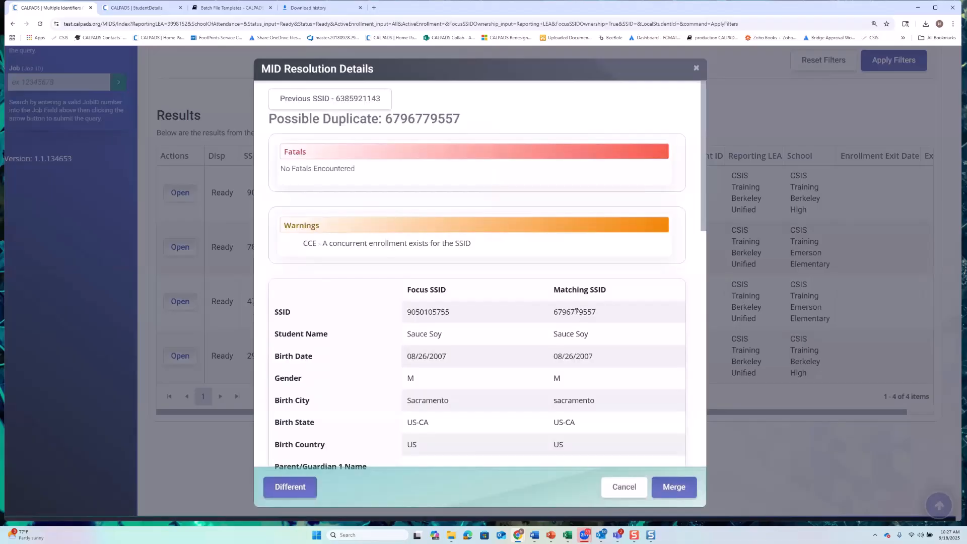
scroll(512, 314, "down", 2)
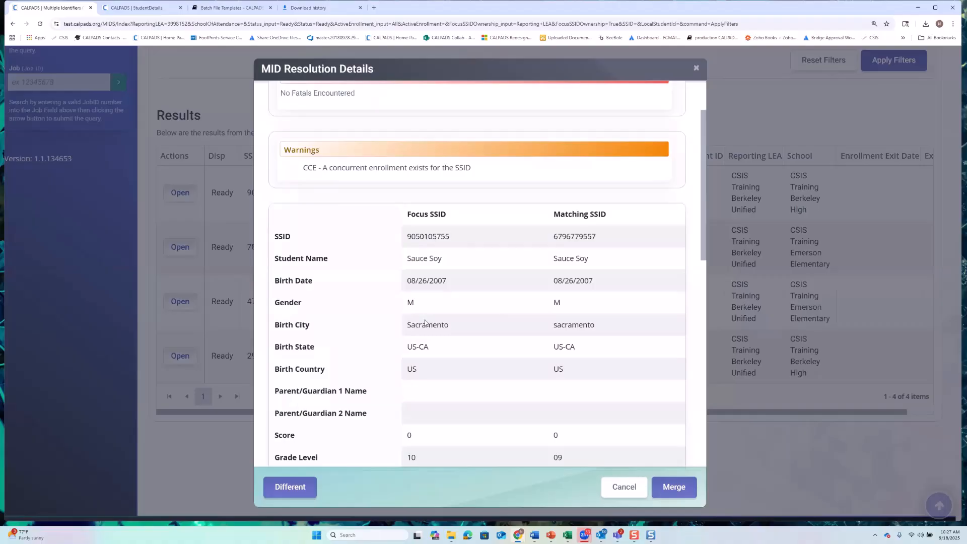
scroll(424, 322, "down", 2)
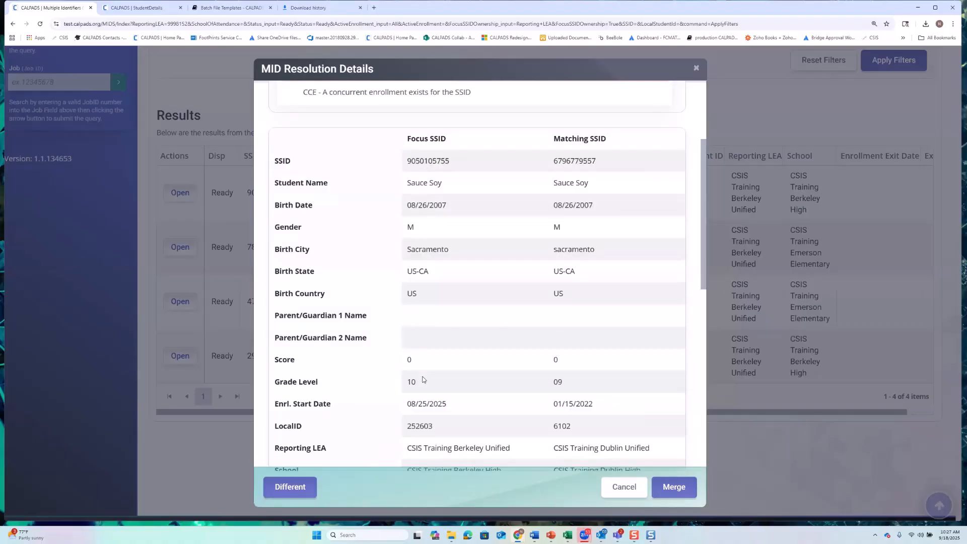
scroll(426, 373, "down", 2)
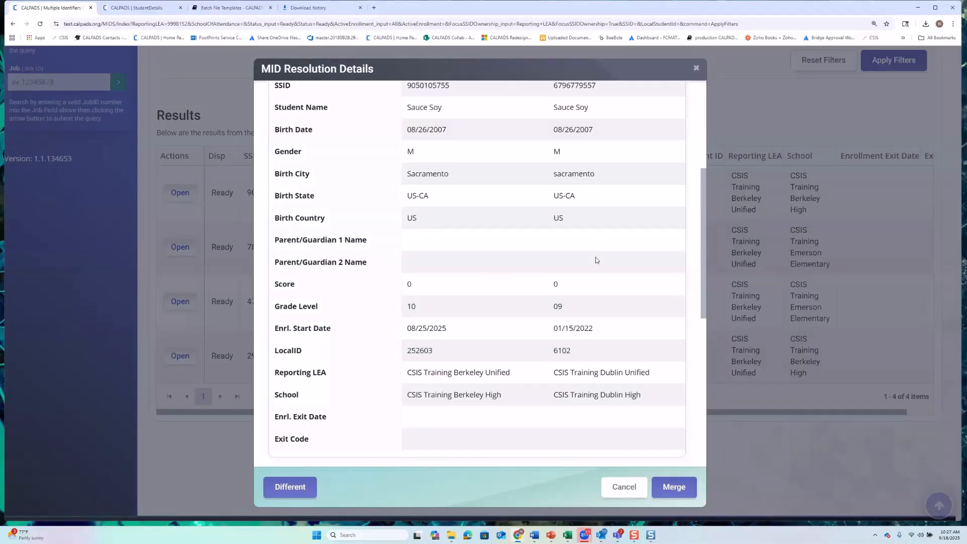
scroll(595, 260, "down", 6)
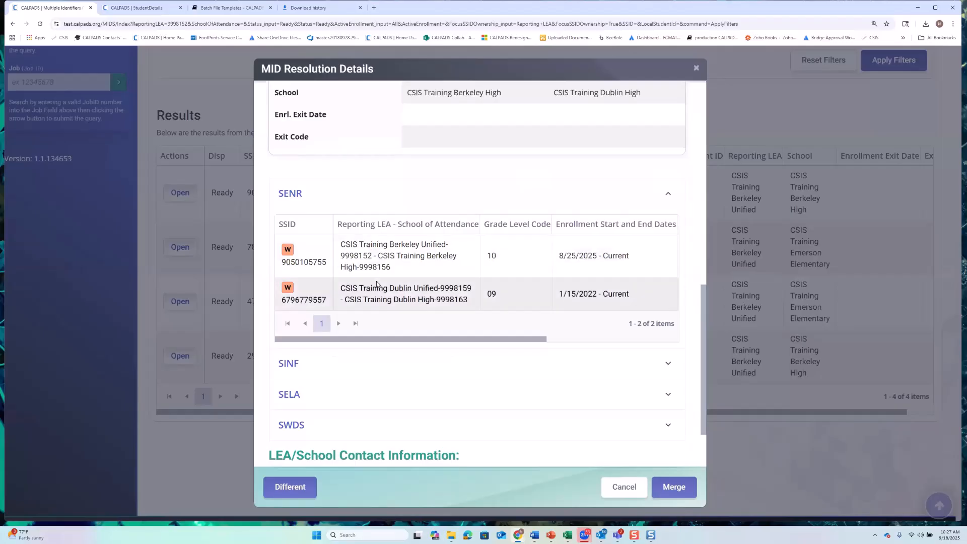
scroll(380, 274, "up", 9)
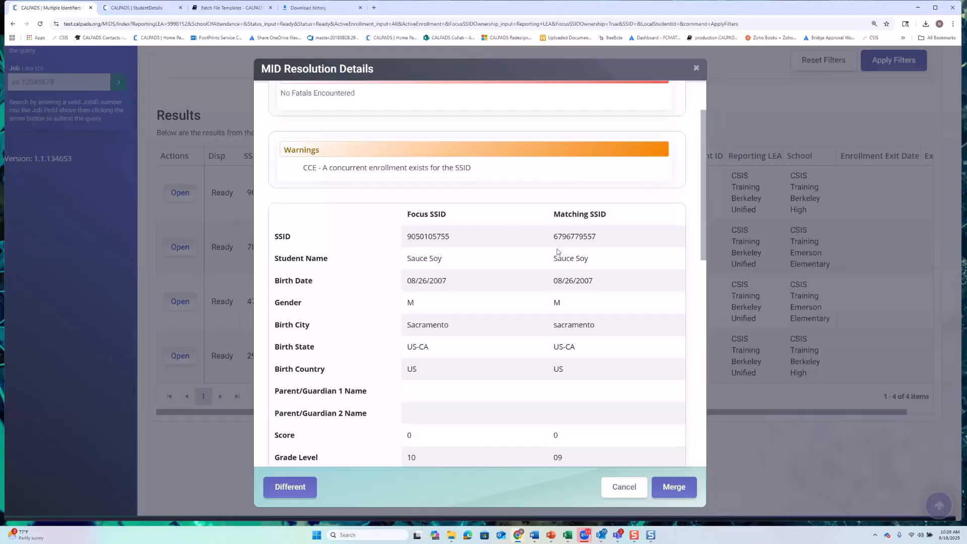
scroll(537, 267, "down", 9)
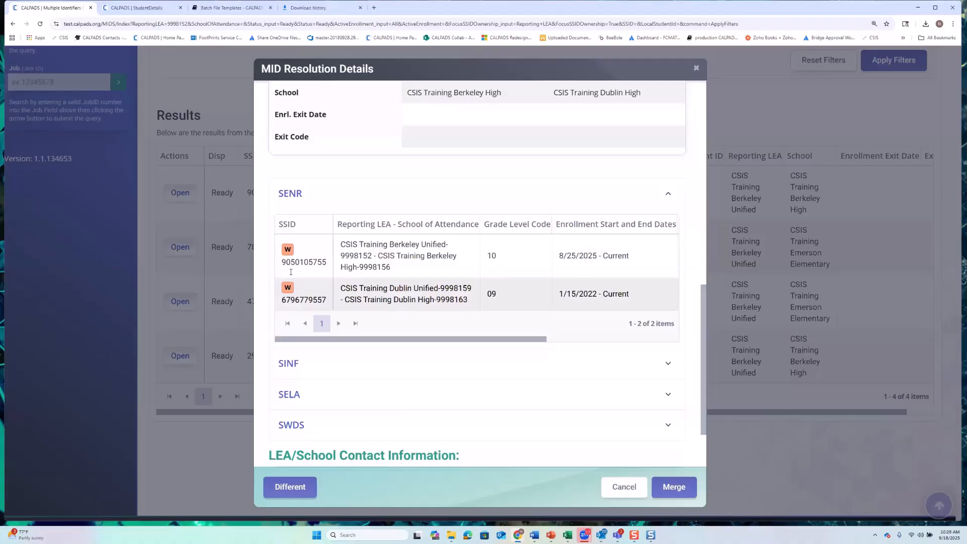
mouse_move(421, 339)
left_mouse_down()
mouse_move(549, 332)
mouse_move(409, 334)
left_mouse_up()
scroll(503, 291, "down", 2)
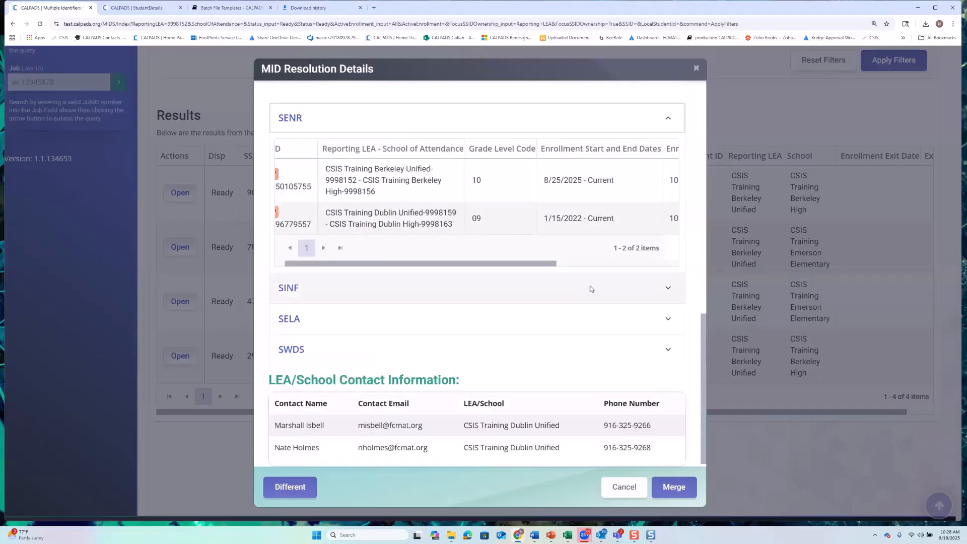
Expand the SINF section and review all its columns for the focus and matching SSIDs
left_click(666, 291)
scroll(483, 313, "down", 1)
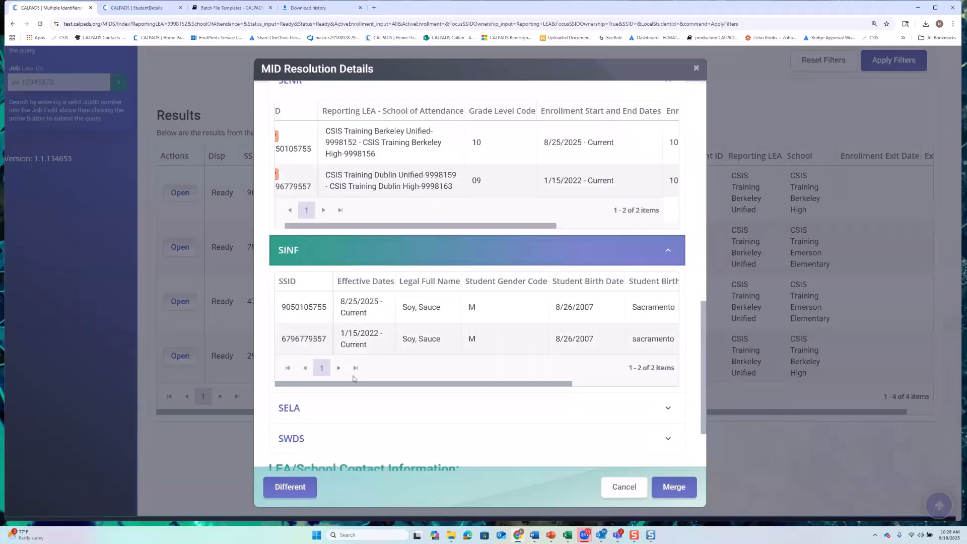
left_click_drag(373, 386, 458, 388)
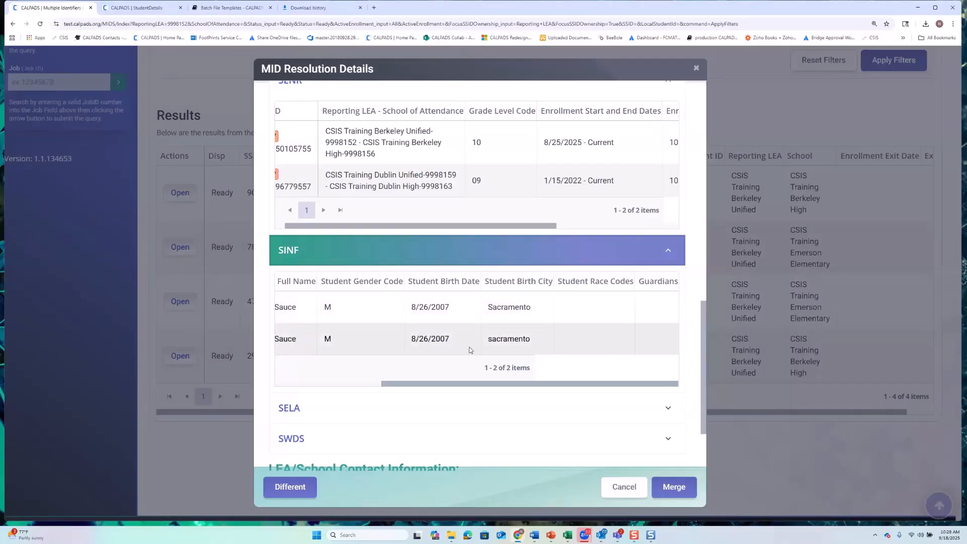
left_click_drag(401, 384, 311, 385)
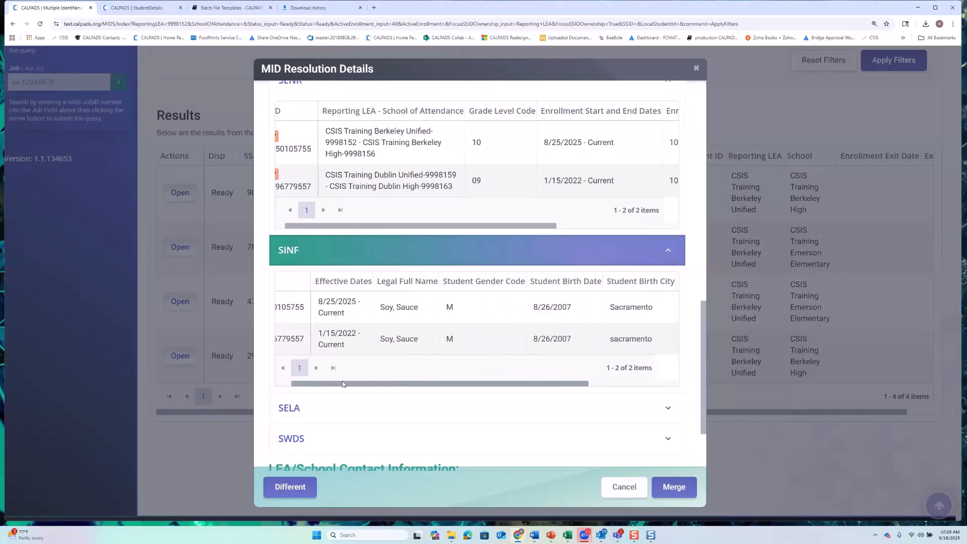
left_click_drag(509, 385, 626, 385)
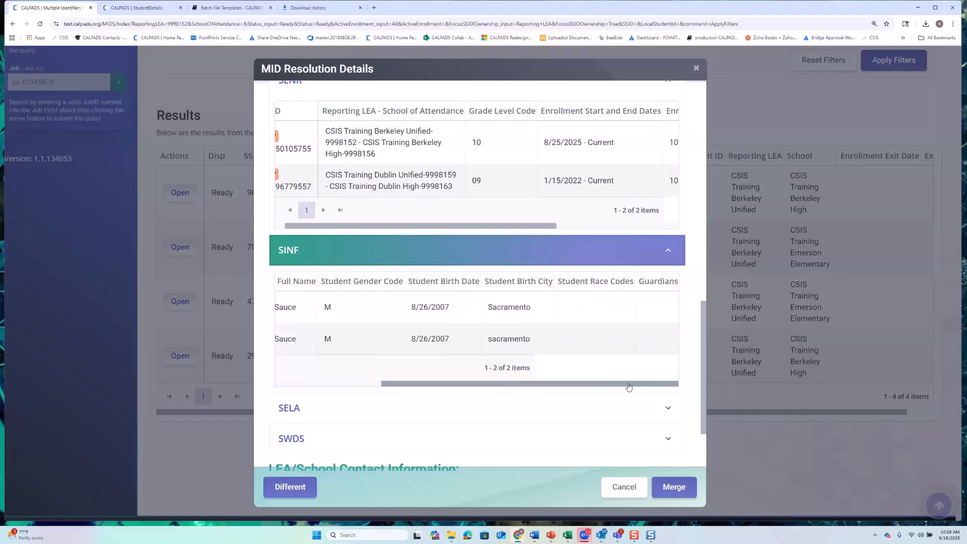
scroll(595, 353, "down", 2)
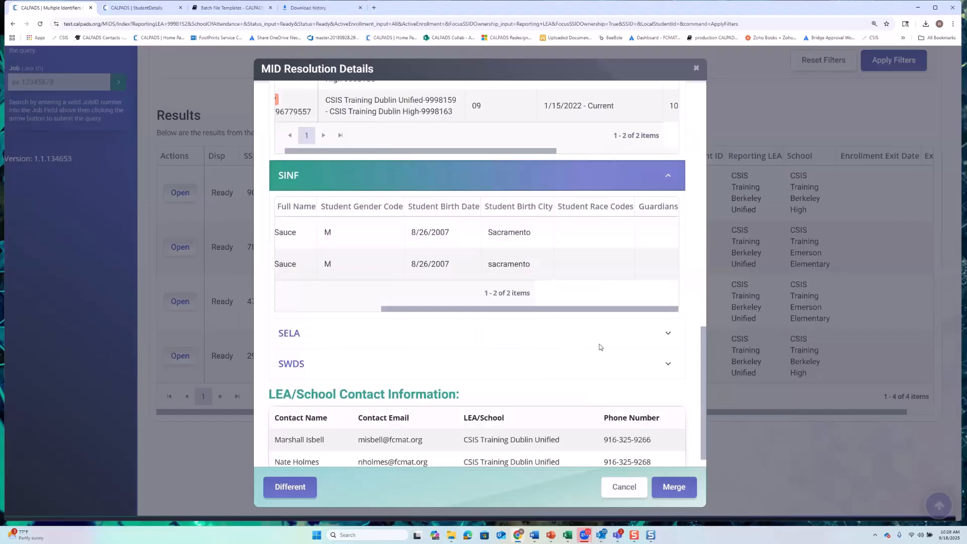
Expand the SELA and SWDS sections and check them for records of either SSID
left_click(638, 336)
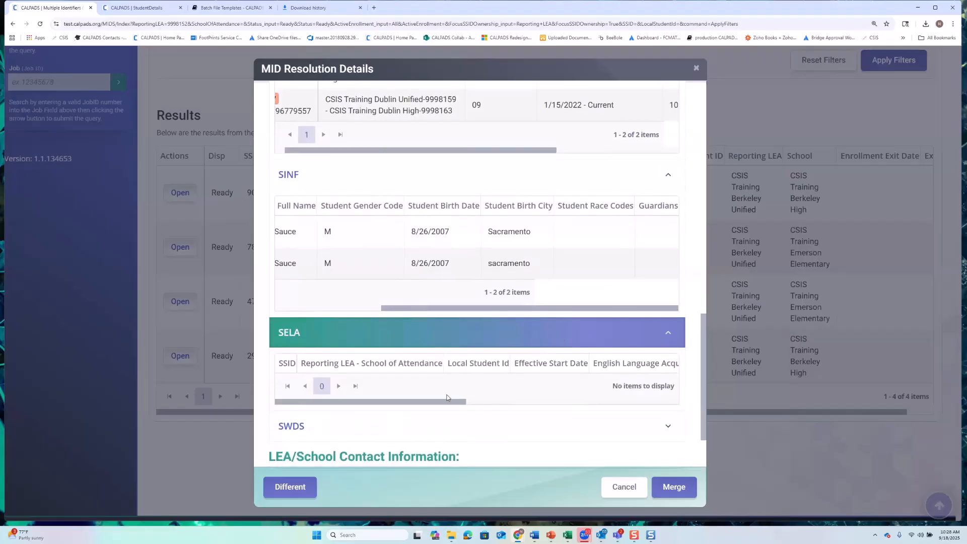
left_click_drag(453, 402, 402, 390)
left_click_drag(468, 401, 421, 404)
left_click(667, 426)
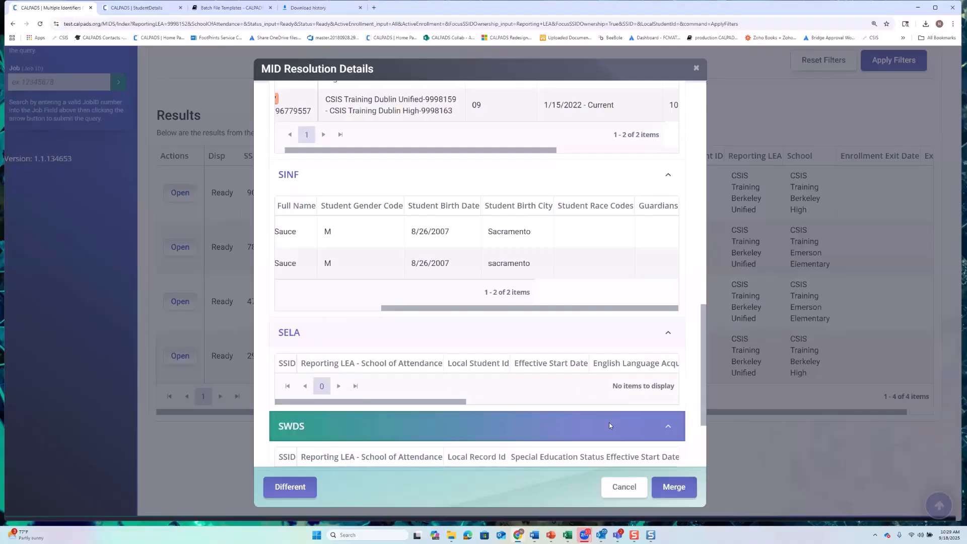
scroll(594, 421, "down", 1)
scroll(572, 420, "down", 2)
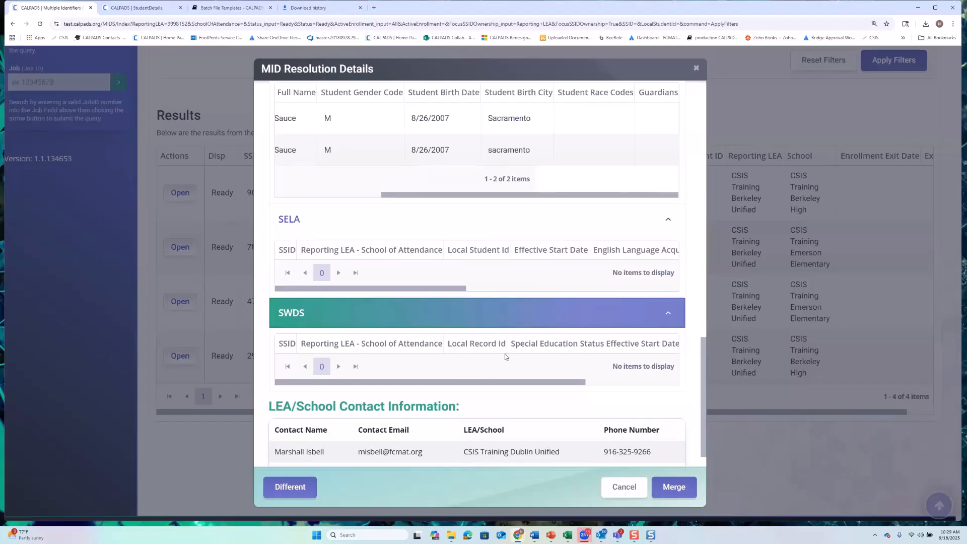
Copy the possible duplicate's SSID from the heading of the MID resolution details
scroll(507, 347, "up", 7)
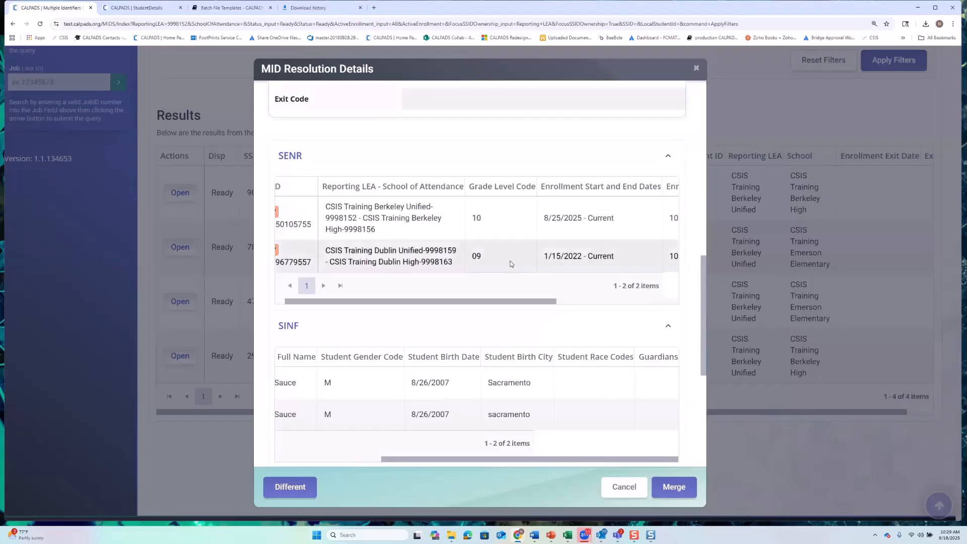
scroll(504, 262, "up", 1)
scroll(499, 290, "up", 5)
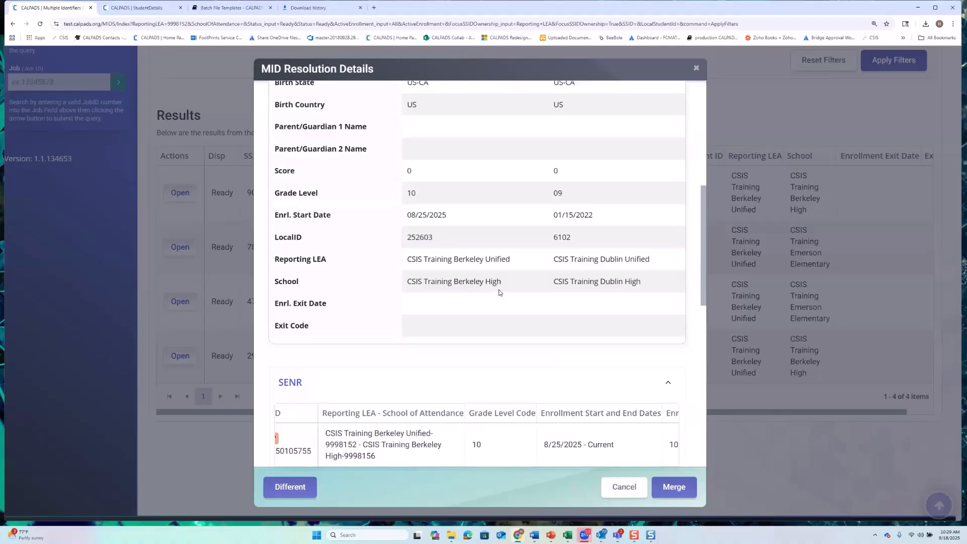
scroll(499, 291, "down", 5)
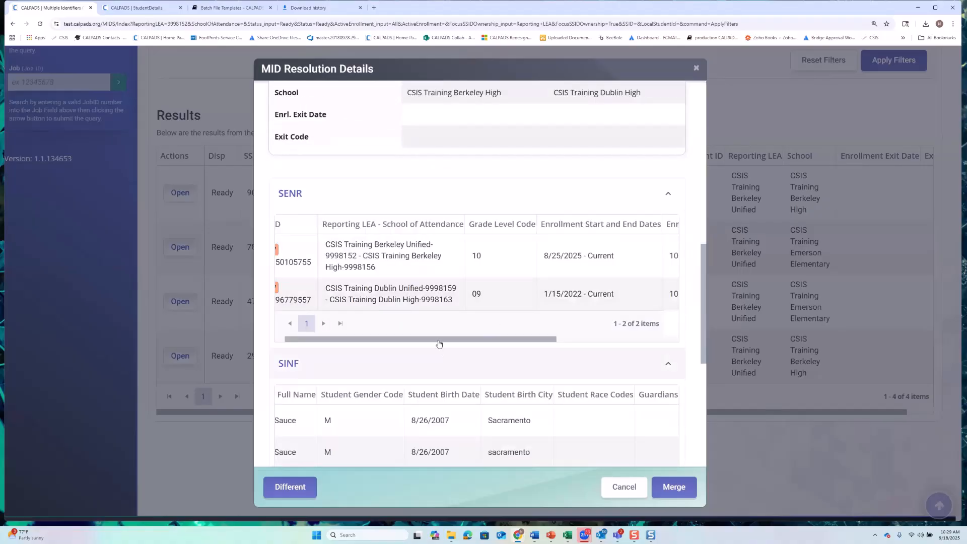
scroll(482, 334, "up", 10)
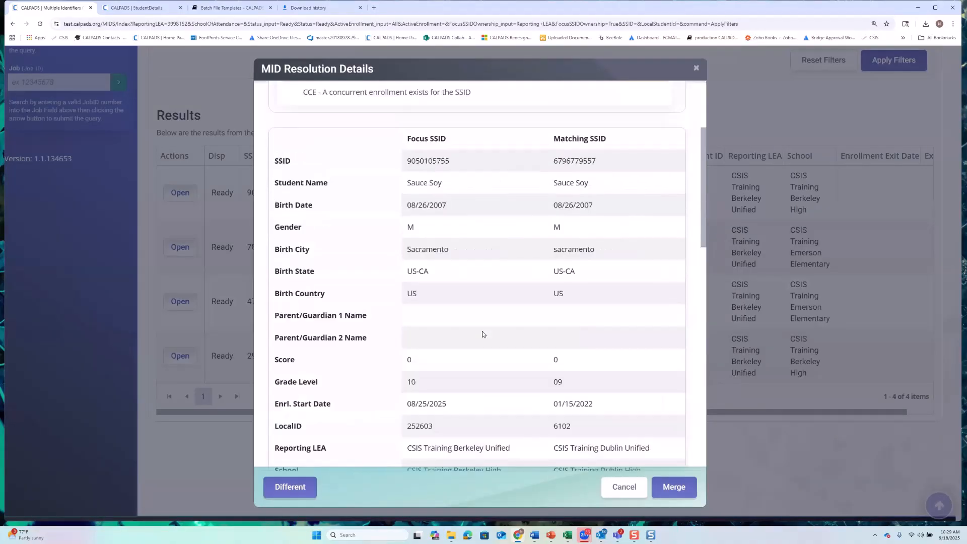
scroll(481, 334, "up", 4)
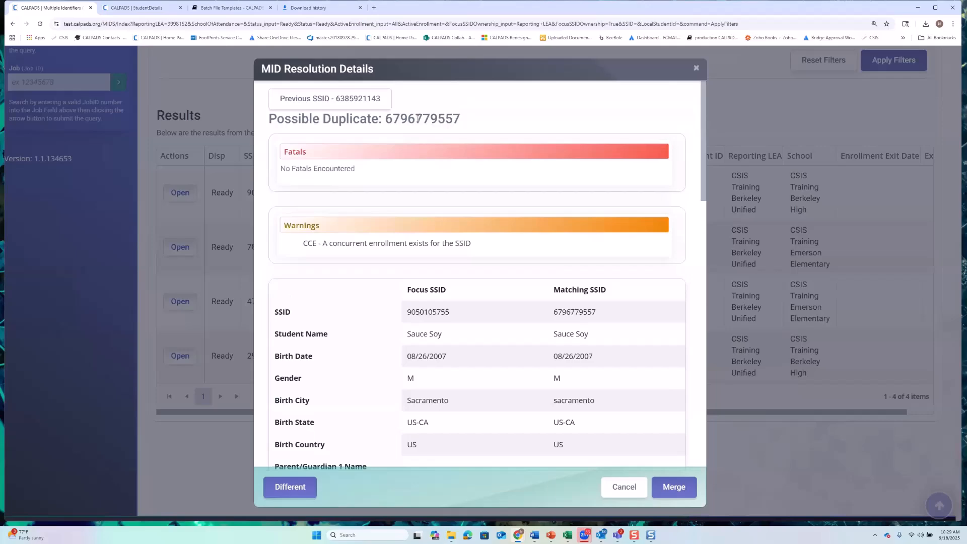
double_click(418, 118)
right_click(418, 119)
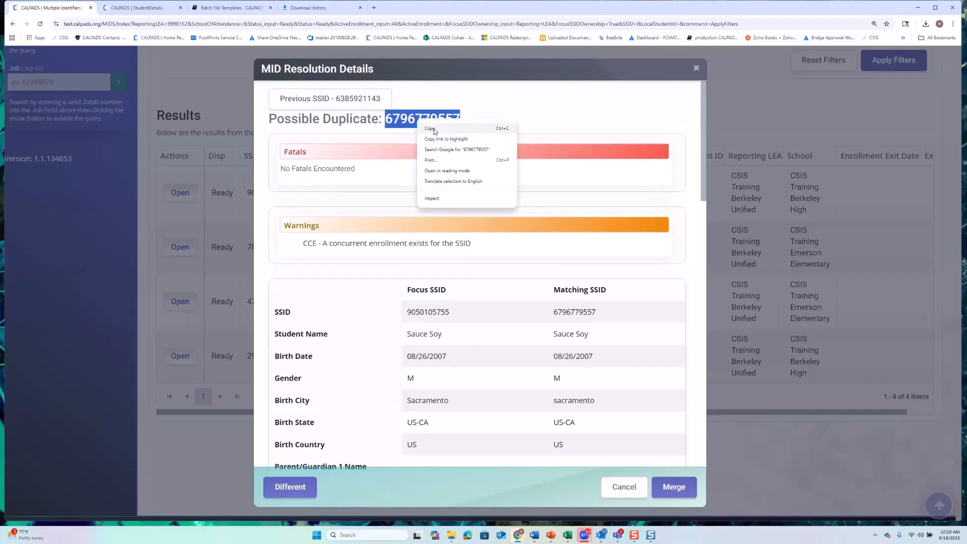
left_click(435, 130)
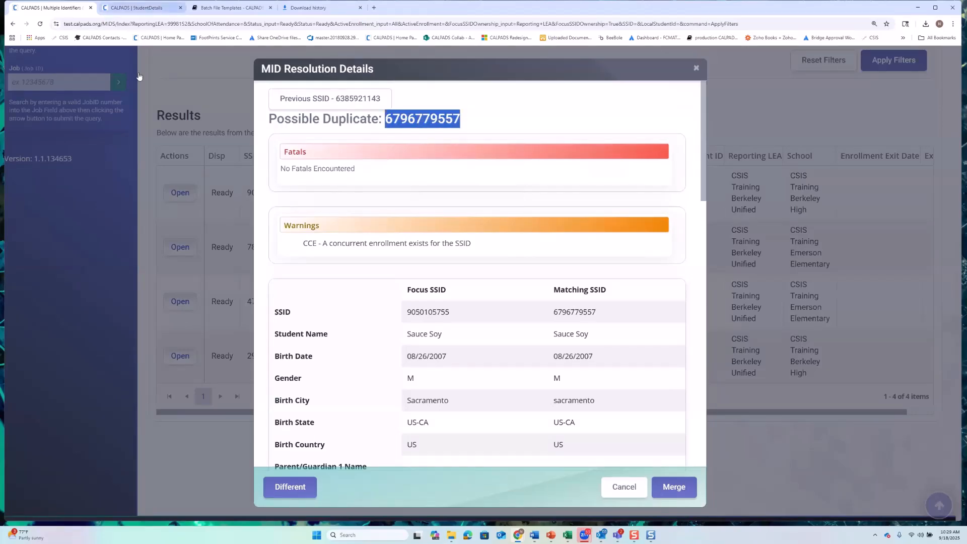
Switch to the open student details page and look up the copied SSID with the student quick search
left_click(135, 8)
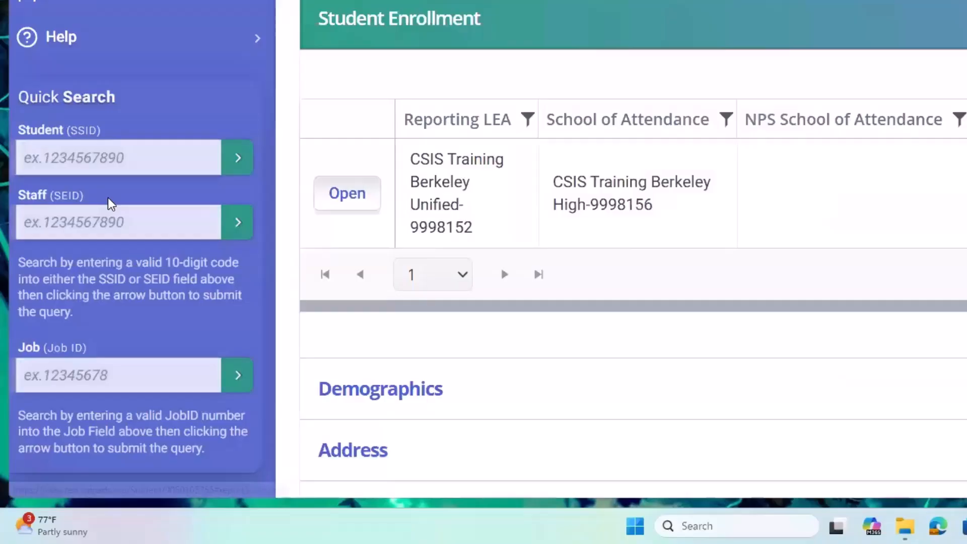
left_click(95, 200)
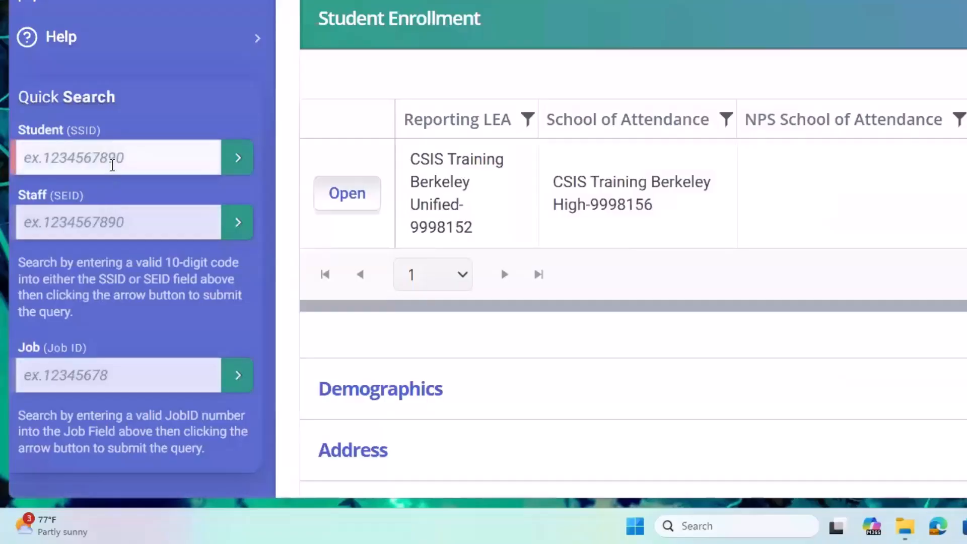
right_click(95, 200)
left_click(143, 332)
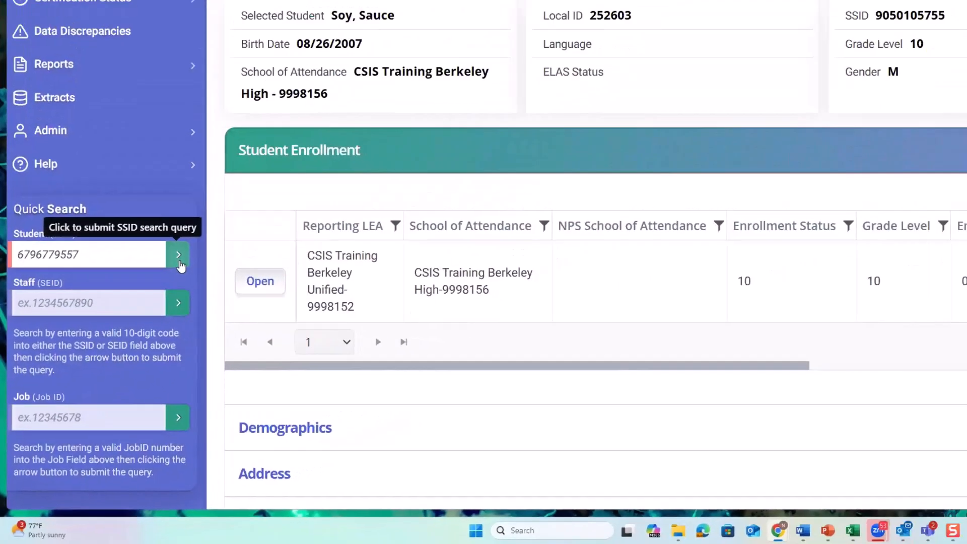
left_click(228, 166)
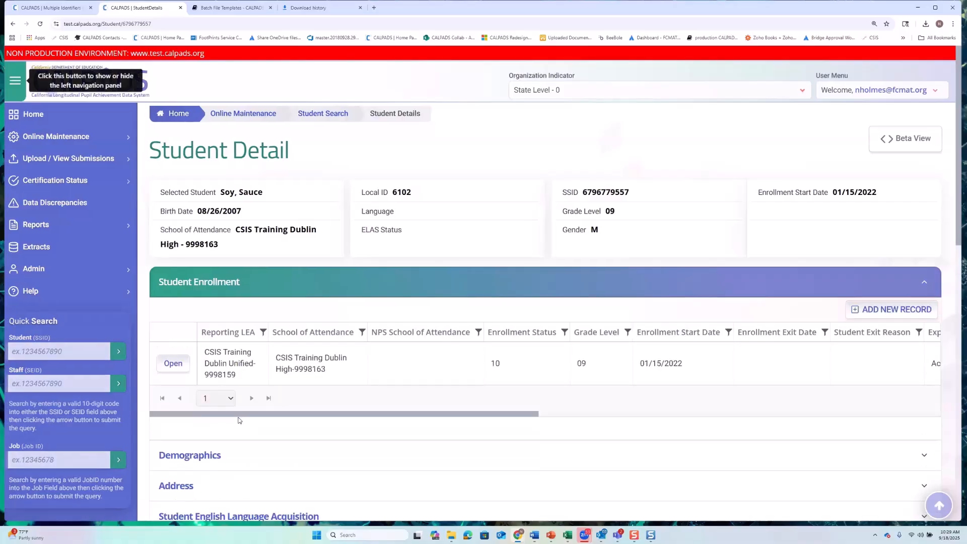
Expand the student's Demographics, open the demographic record, review its ethnicity, parent and address fields, and close it
scroll(218, 361, "down", 2)
left_click(219, 346)
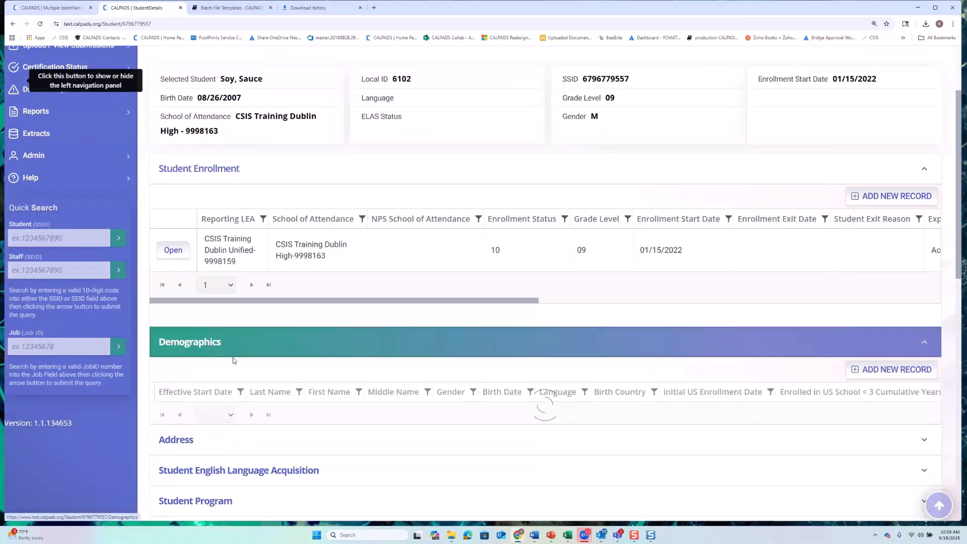
scroll(242, 377, "down", 2)
left_click(172, 301)
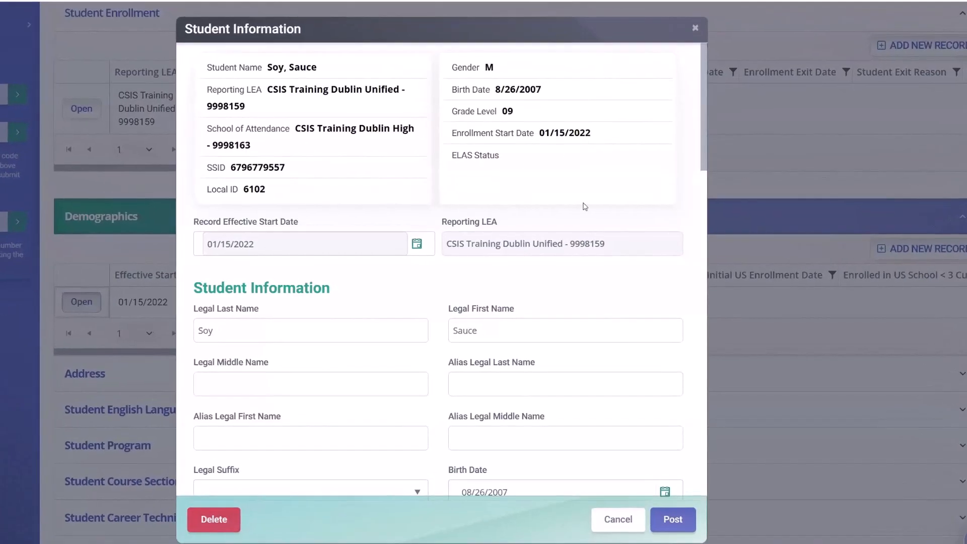
scroll(590, 211, "down", 10)
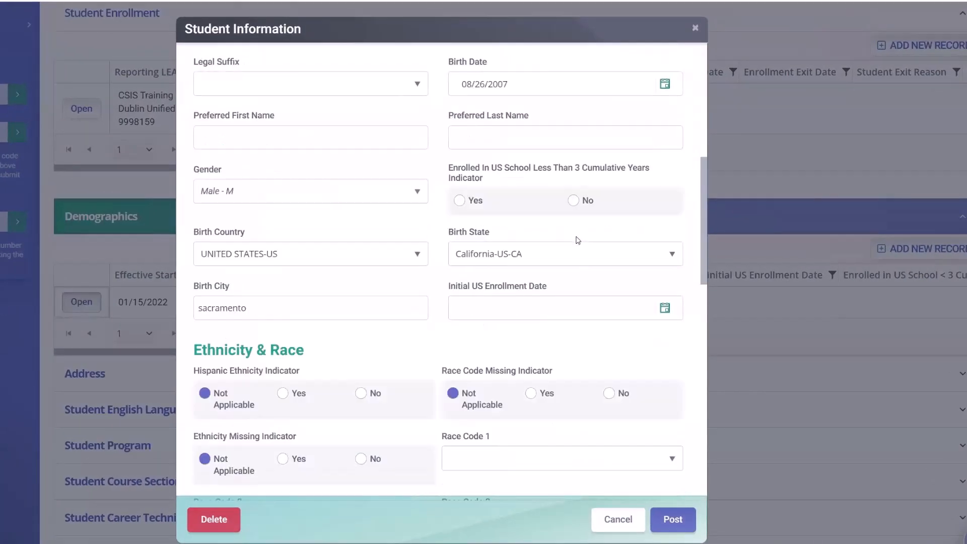
scroll(575, 243, "down", 10)
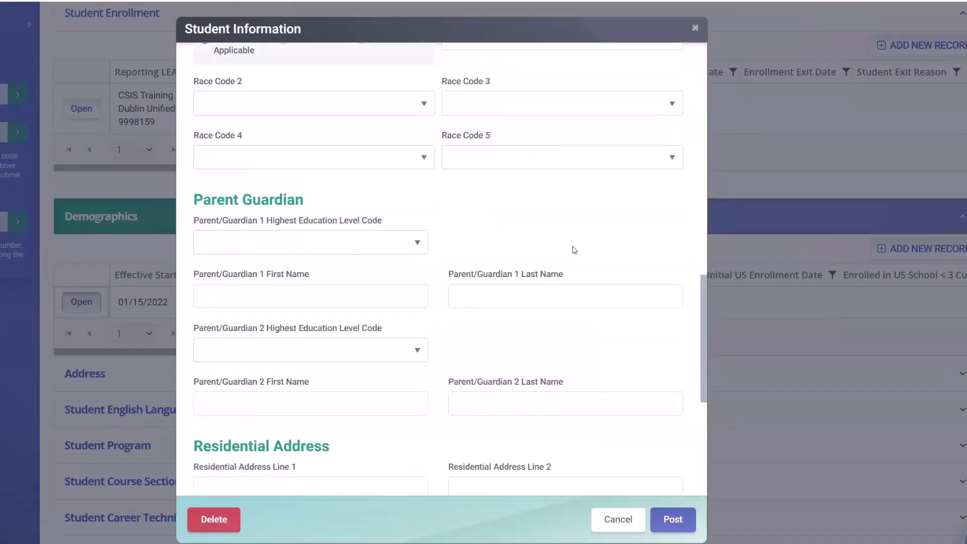
scroll(574, 250, "down", 3)
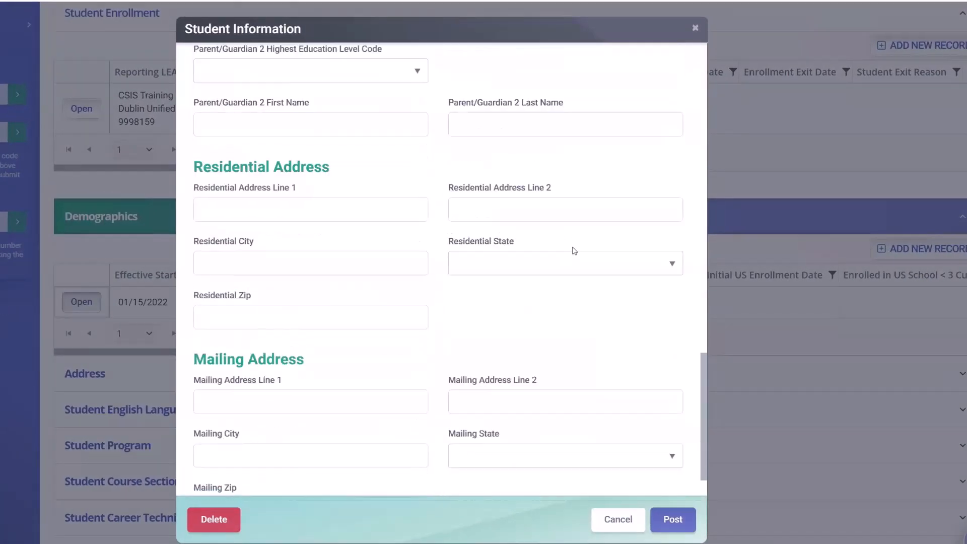
left_click(695, 29)
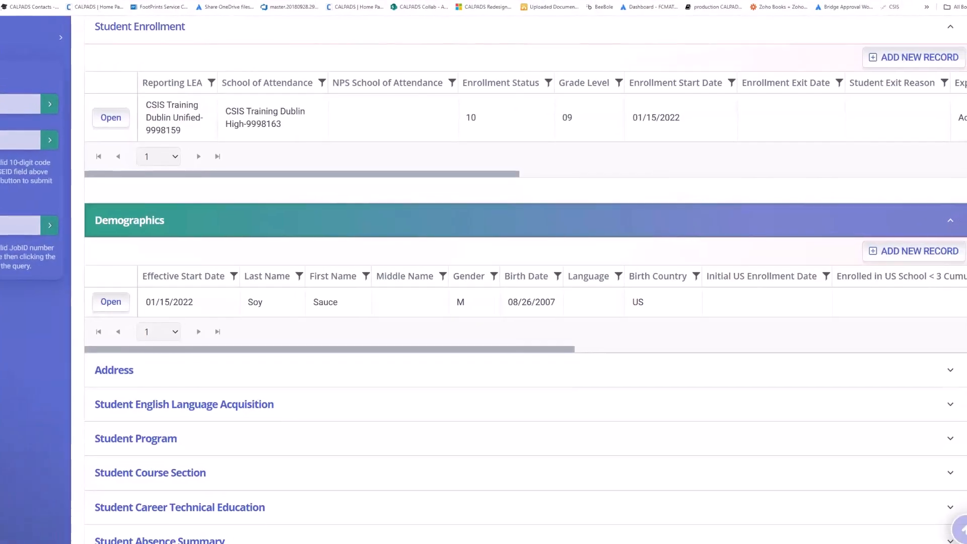
Return to the Multiple Identifiers page and close the MID resolution details without merging
left_click(56, 9)
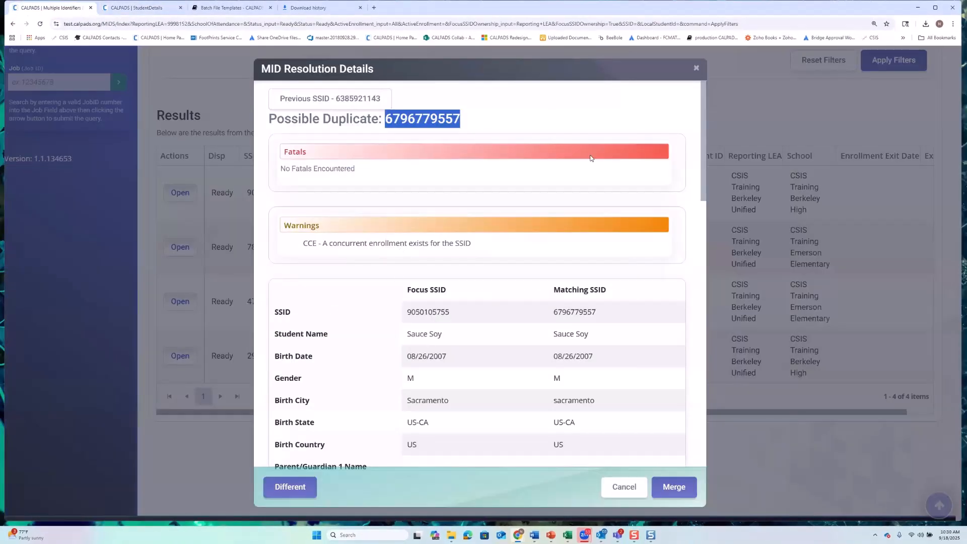
left_click(697, 69)
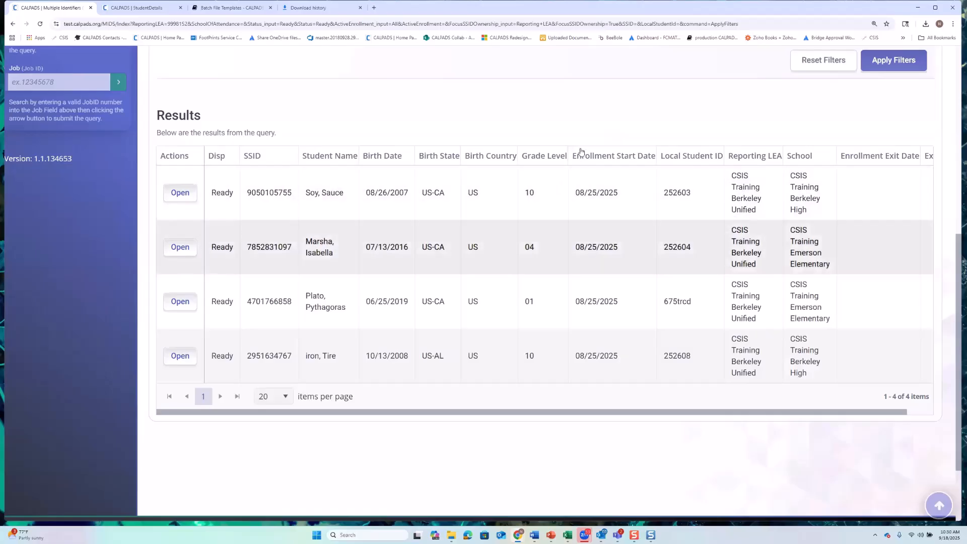
Look over the Multiple Identifiers filters and results, and open the File Upload page
scroll(579, 151, "up", 3)
scroll(595, 177, "up", 2)
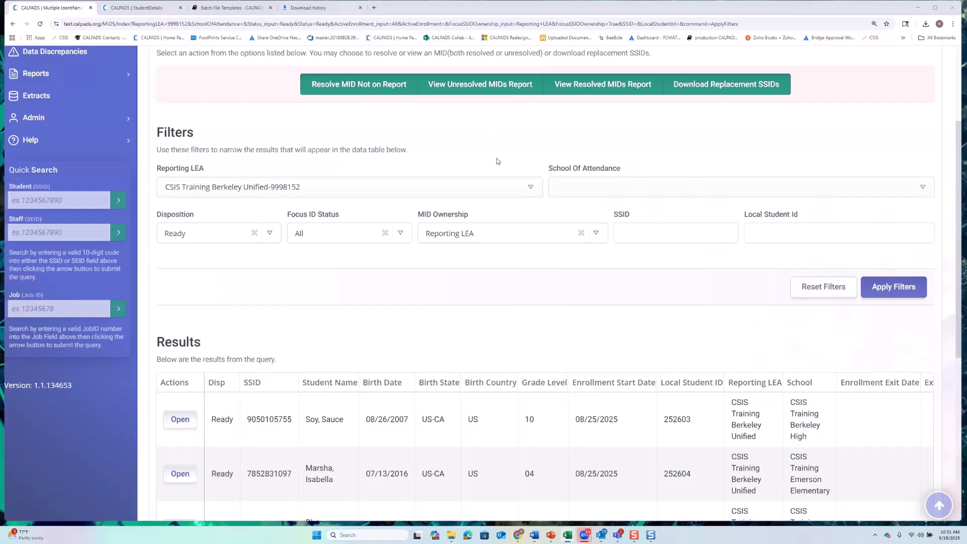
scroll(451, 202, "down", 3)
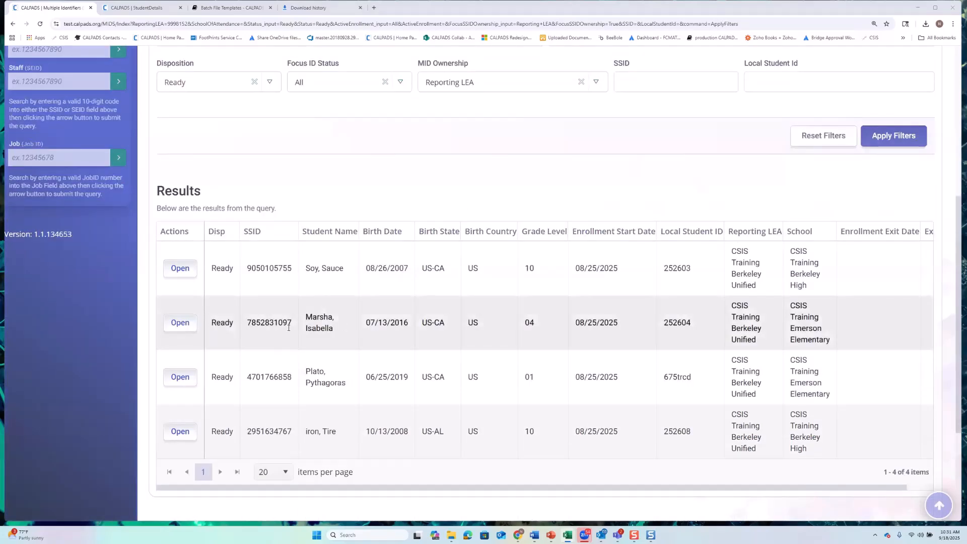
scroll(310, 229, "up", 1)
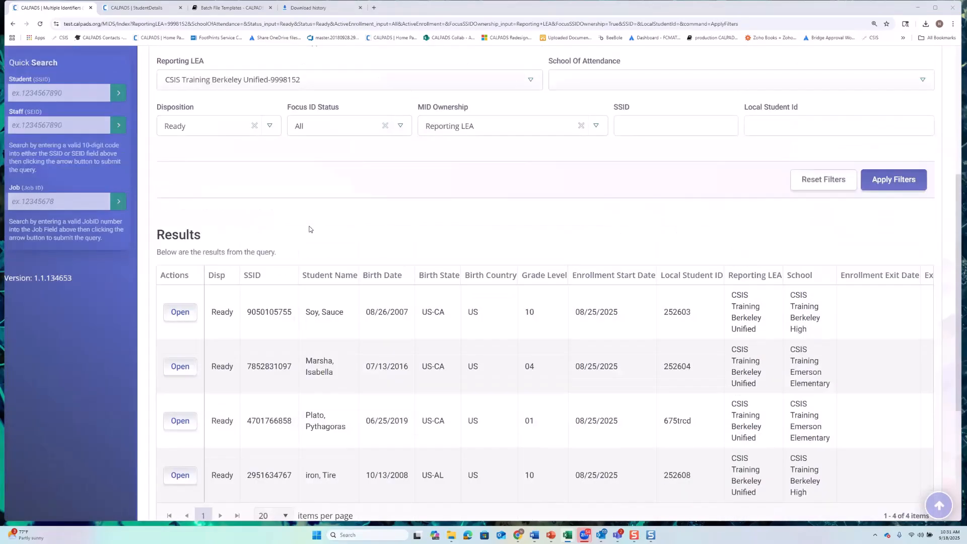
scroll(312, 230, "up", 5)
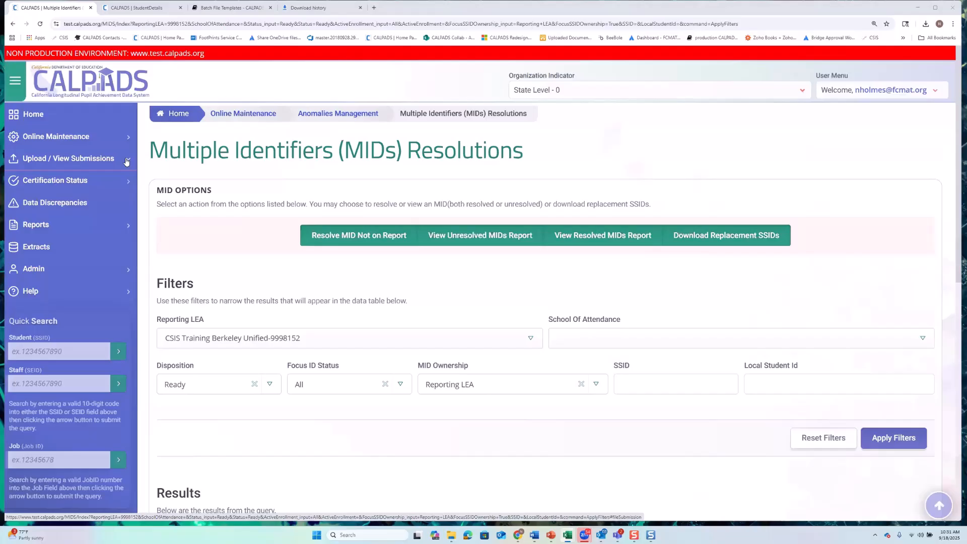
left_click(127, 161)
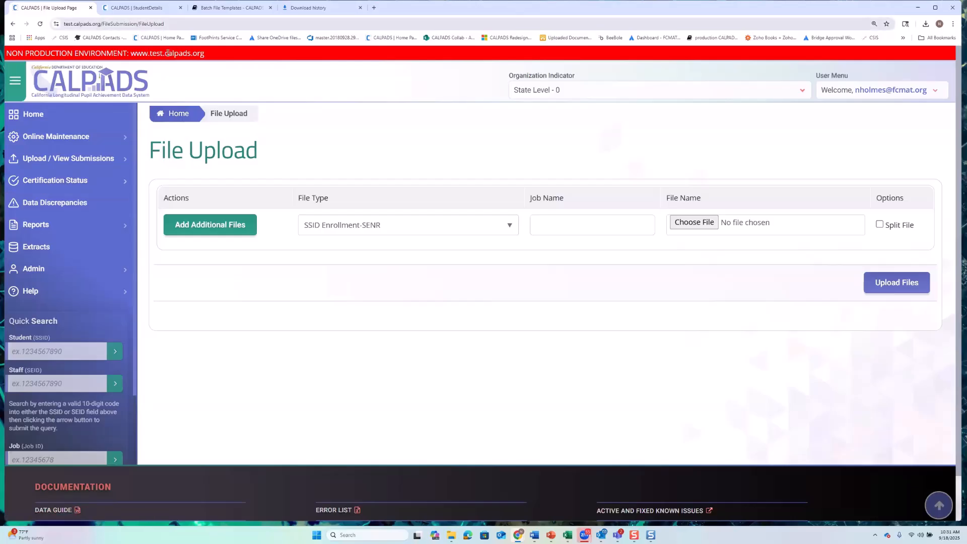
Switch to the open student details page and review the student's enrollment and demographics, including the ethnicity and race code columns
left_click(139, 10)
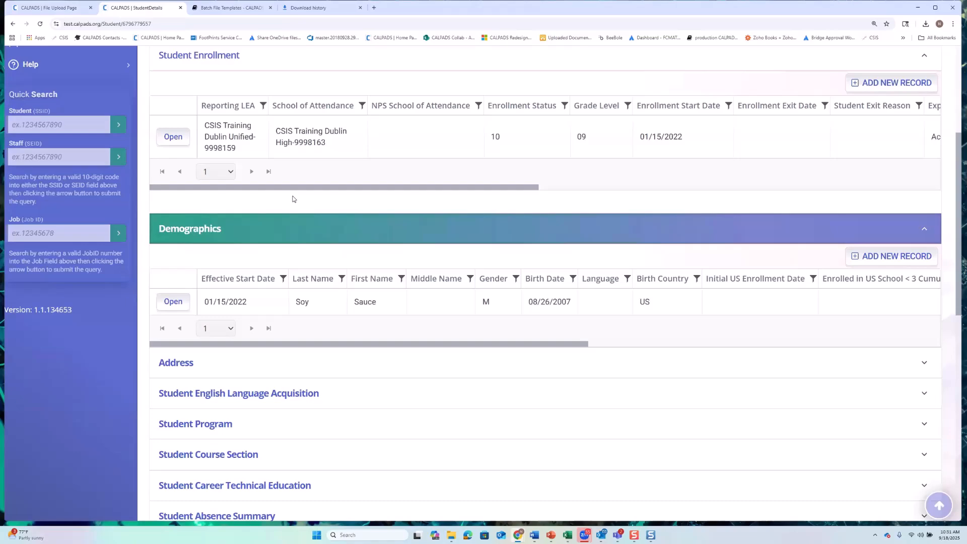
scroll(293, 198, "down", 2)
scroll(779, 187, "right", 5)
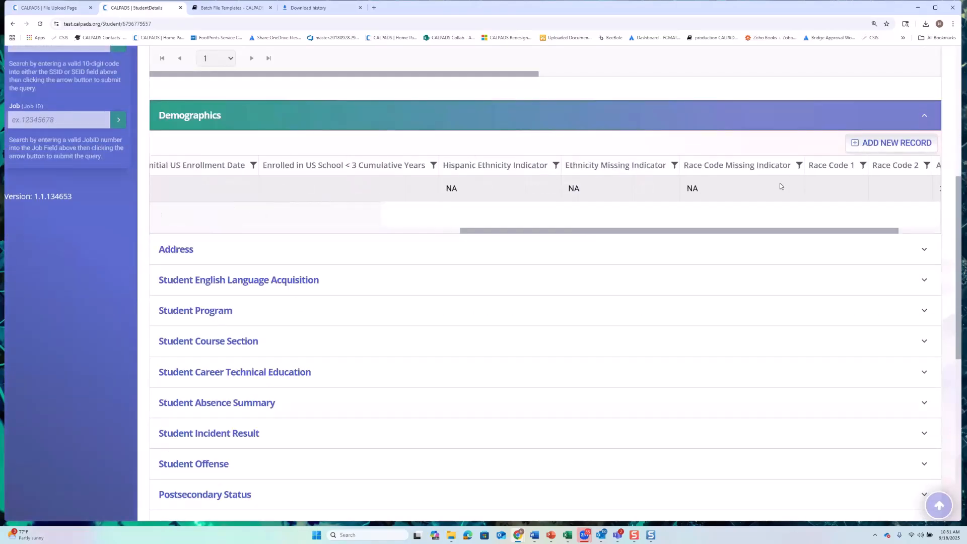
mouse_move(735, 232)
left_mouse_down()
mouse_move(410, 231)
mouse_move(737, 232)
left_mouse_up()
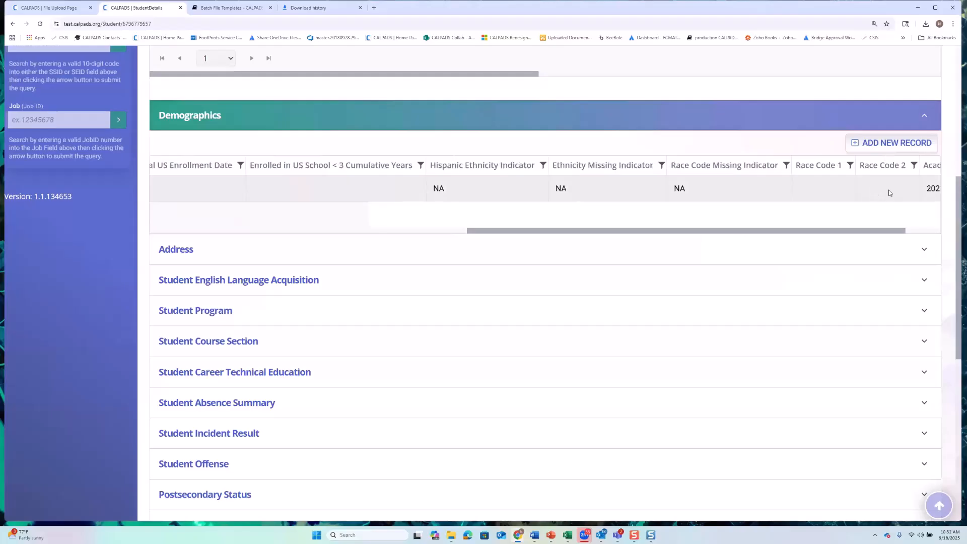
left_click_drag(856, 230, 498, 230)
scroll(517, 192, "up", 2)
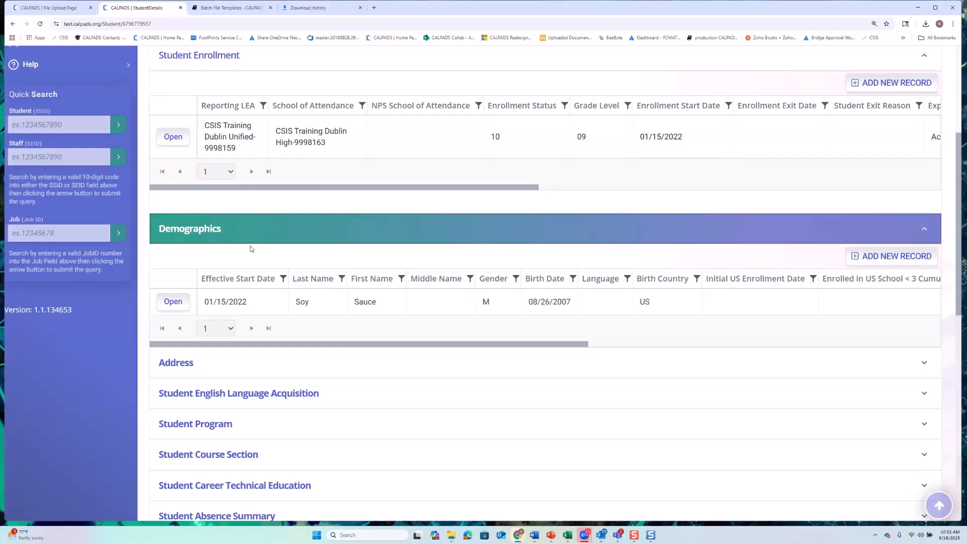
scroll(249, 318, "down", 1)
scroll(236, 350, "down", 1)
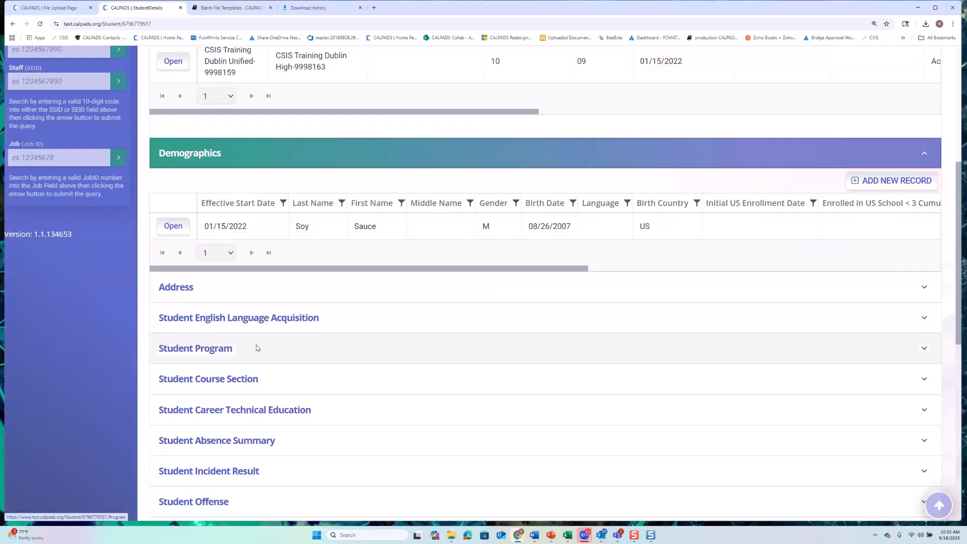
scroll(298, 315, "up", 5)
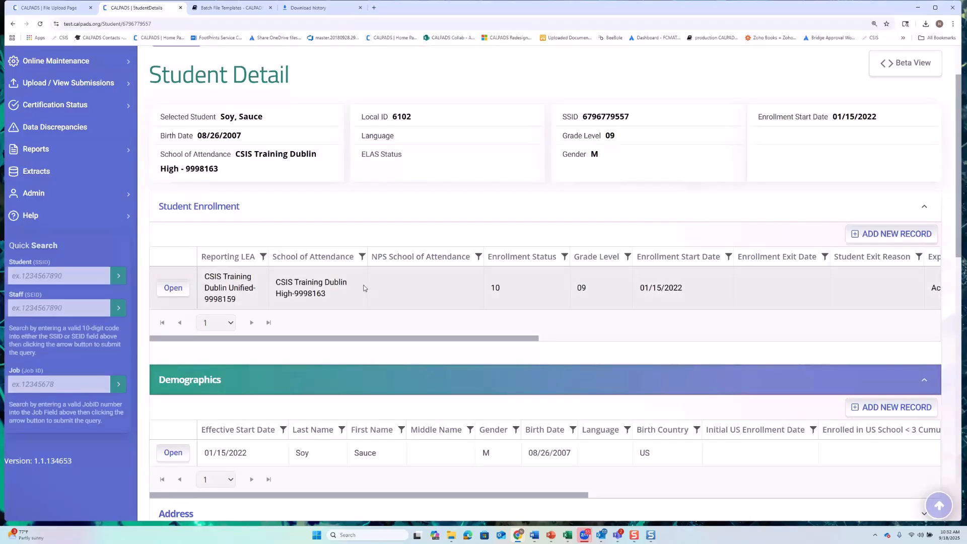
scroll(364, 288, "down", 1)
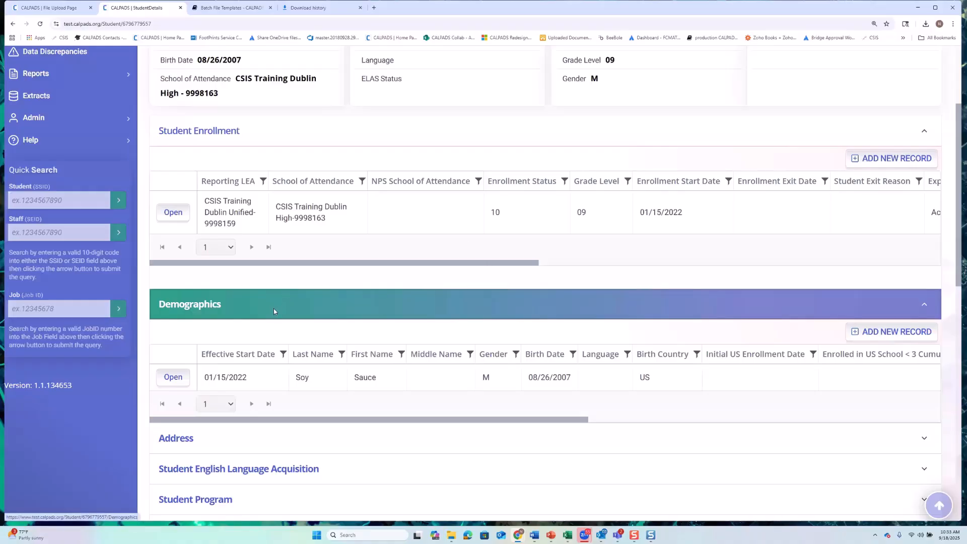
scroll(273, 309, "down", 3)
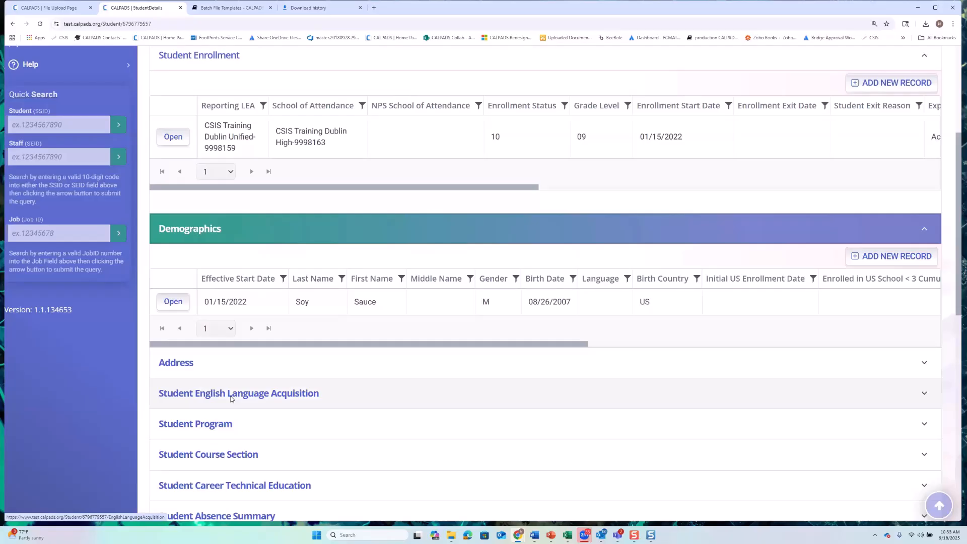
Open the File Upload page from the student details and choose Student Information - All-SINF as the file type
scroll(379, 291, "up", 5)
left_click(60, 158)
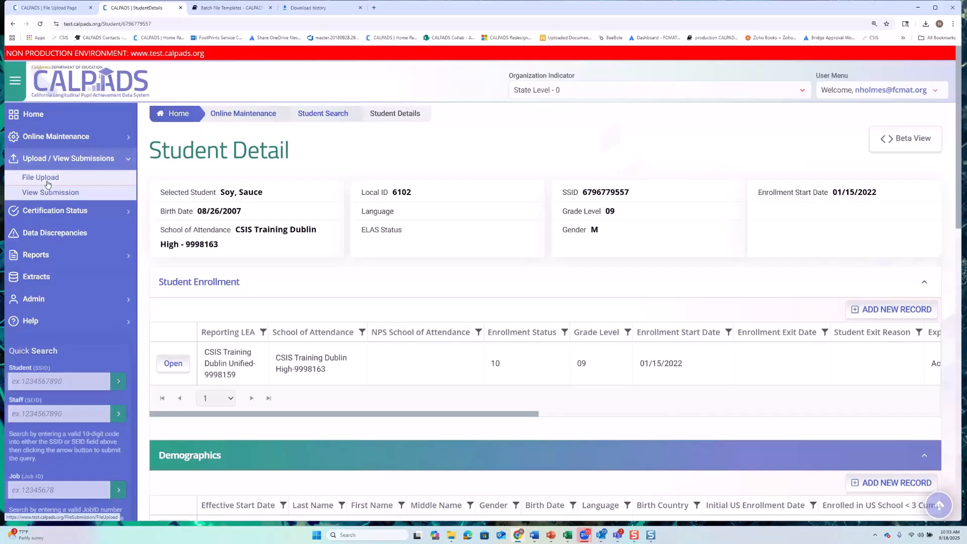
left_click(48, 180)
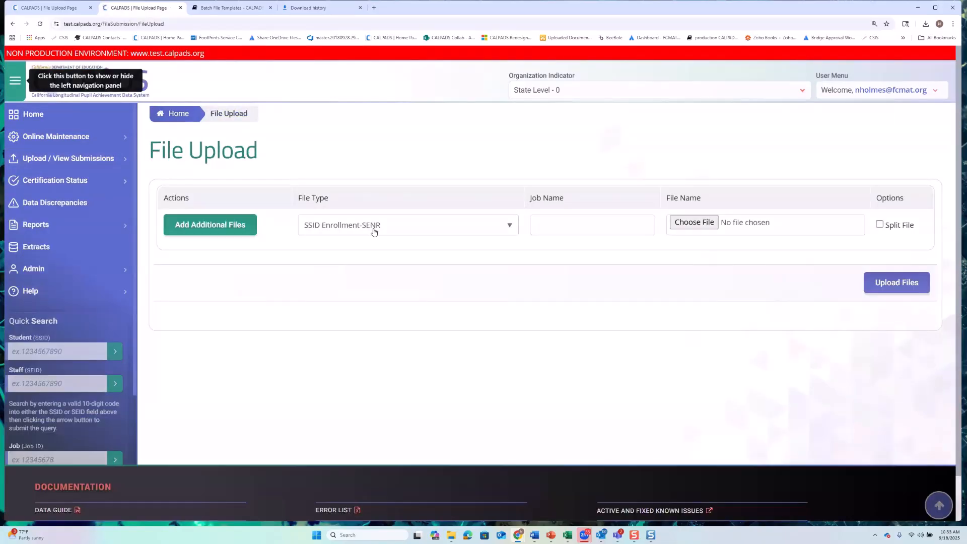
left_click(374, 231)
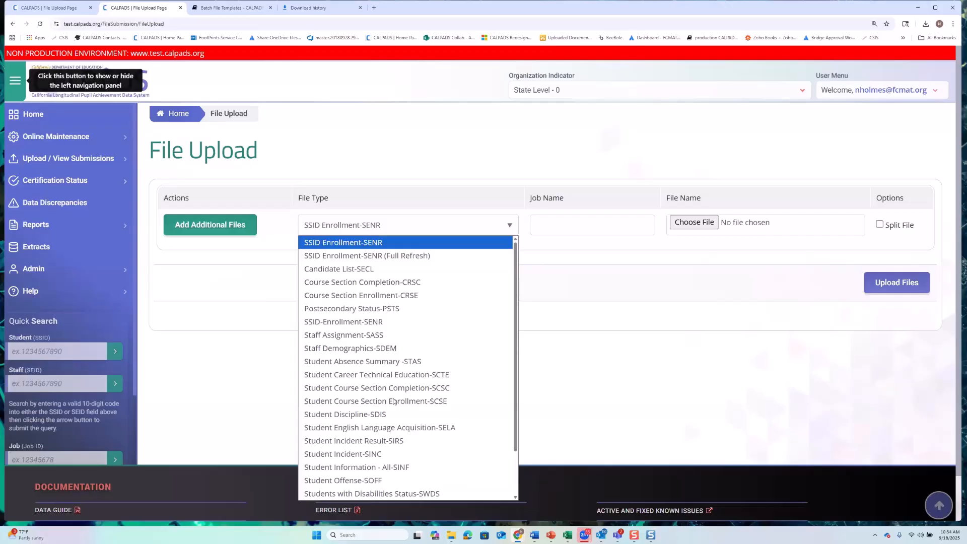
left_click(403, 468)
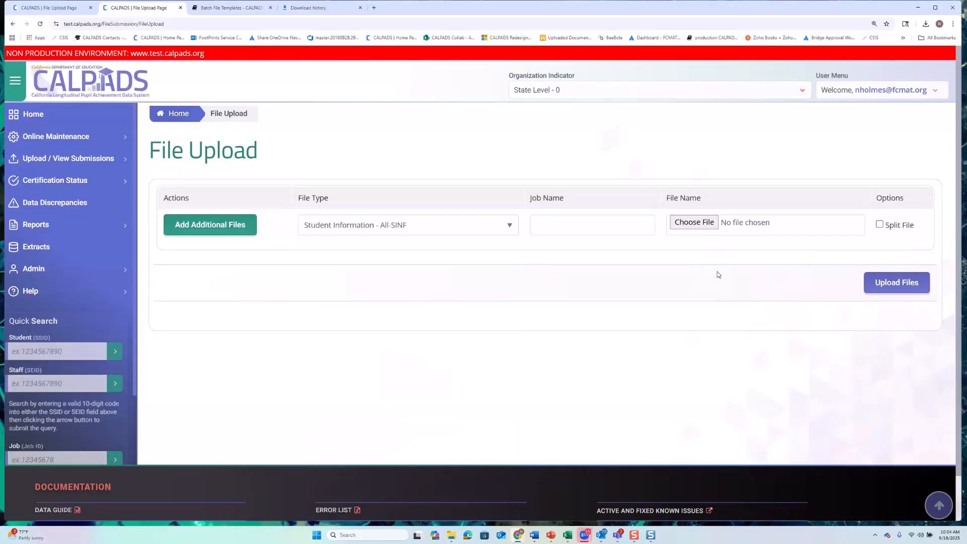
Set up a multi-file upload with rows for Student Program-SPRG, Student Information - All-SINF and Student English Language Acquisition-SELA
left_click(499, 232)
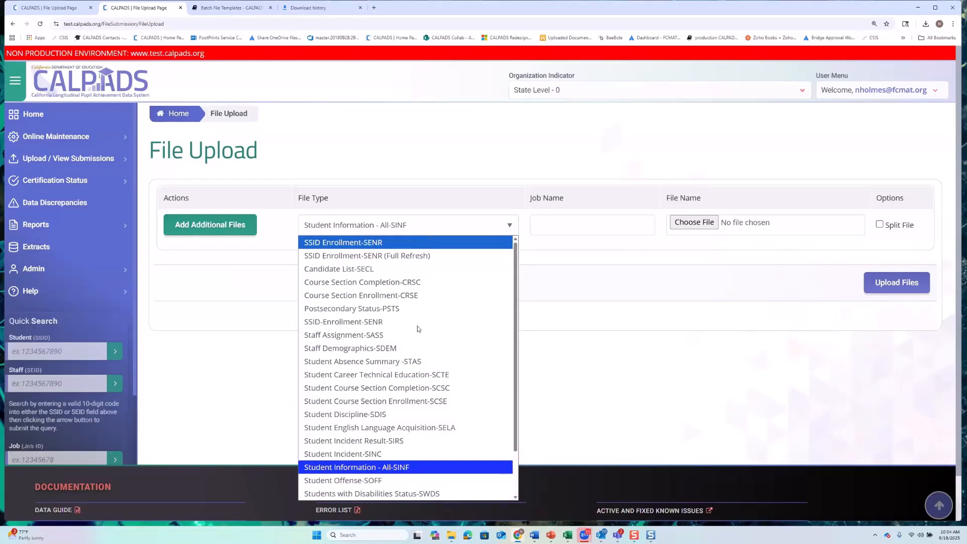
left_click(420, 440)
left_click(224, 234)
left_click(357, 499)
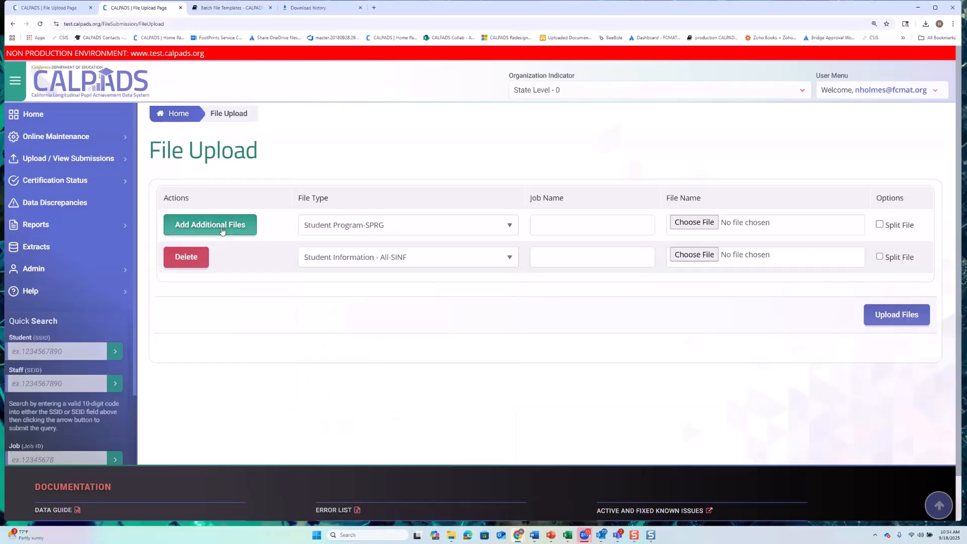
left_click(222, 232)
left_click(385, 293)
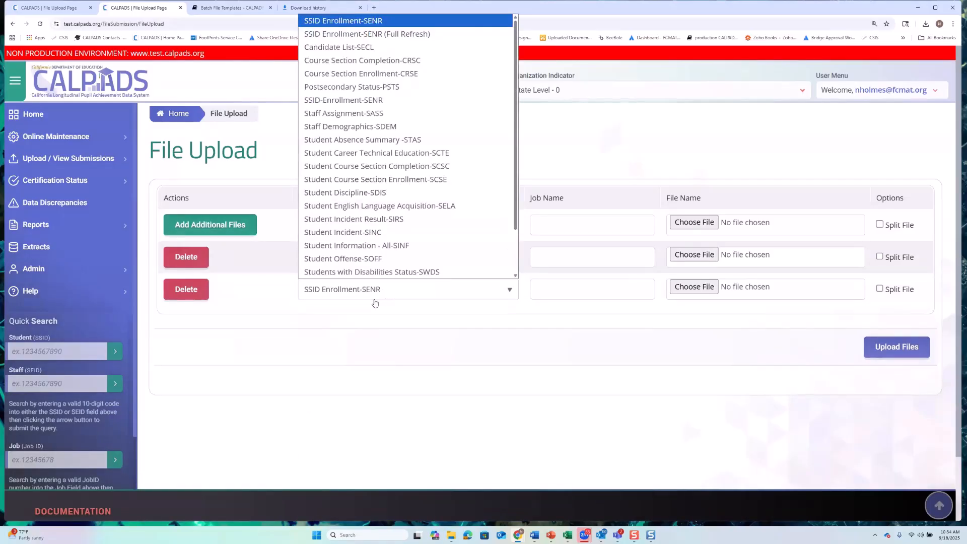
left_click(385, 203)
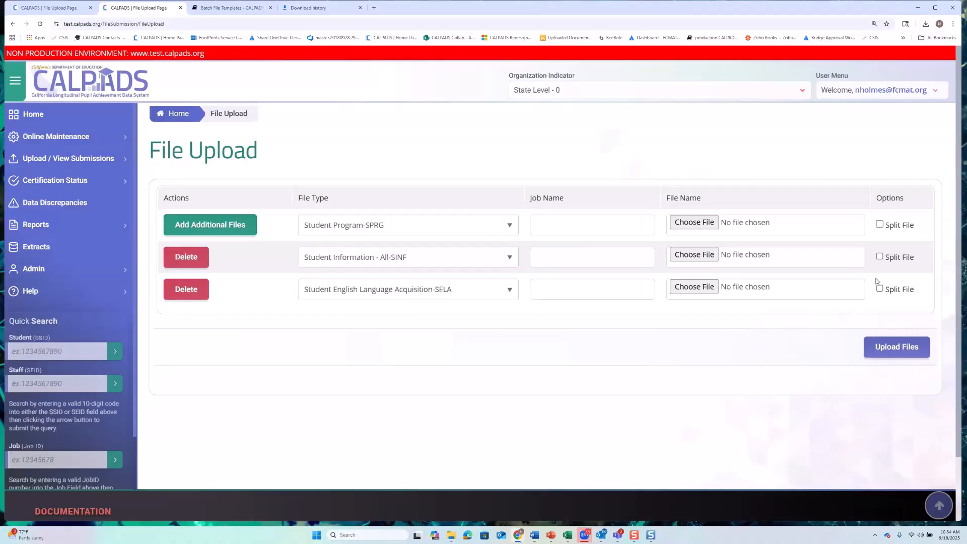
Delete the two additional file rows and set the remaining row's file type to Student Information - All-SINF
left_click(201, 289)
left_click(198, 257)
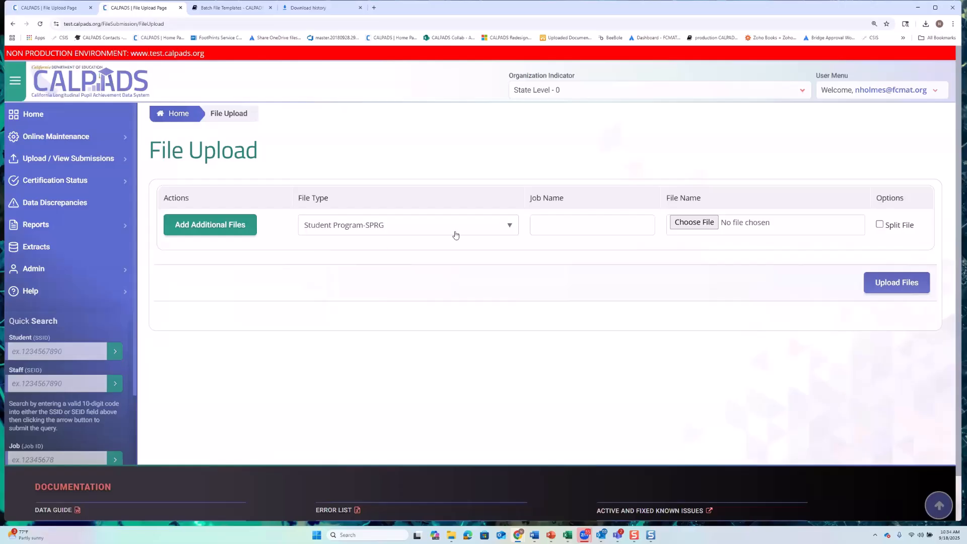
left_click(454, 232)
left_click(437, 412)
Choose the file SINFCSBERK Demo 918 from the Downloads folder and upload it
left_click(692, 225)
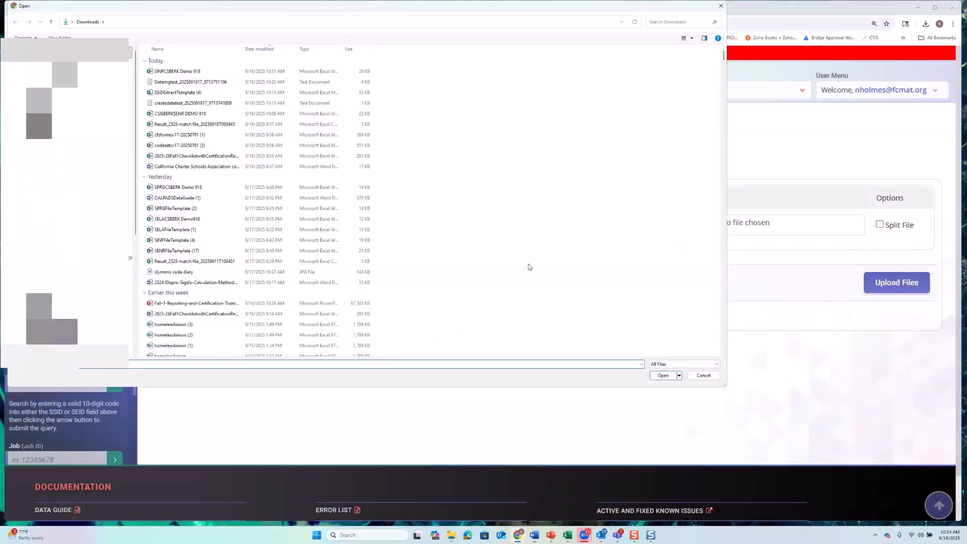
left_click(178, 71)
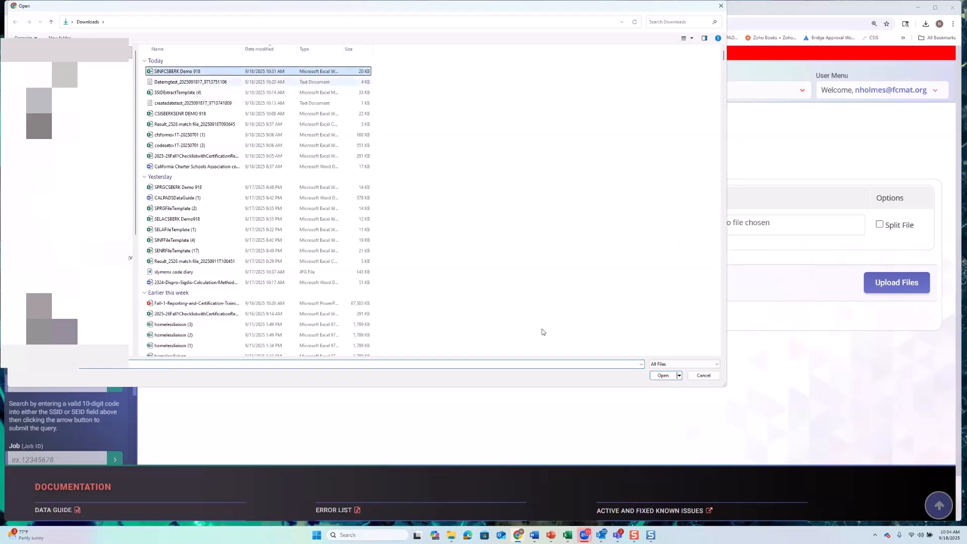
left_click(660, 378)
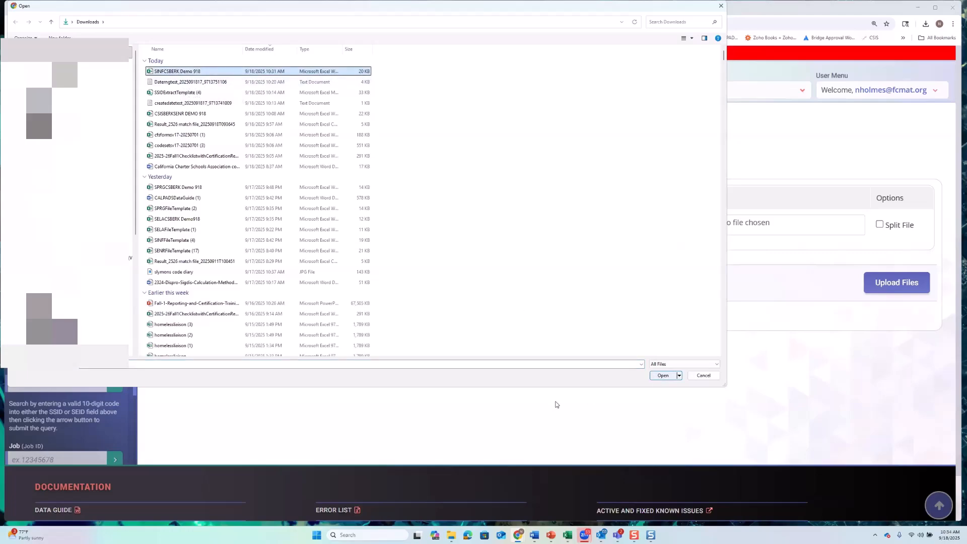
left_click(901, 282)
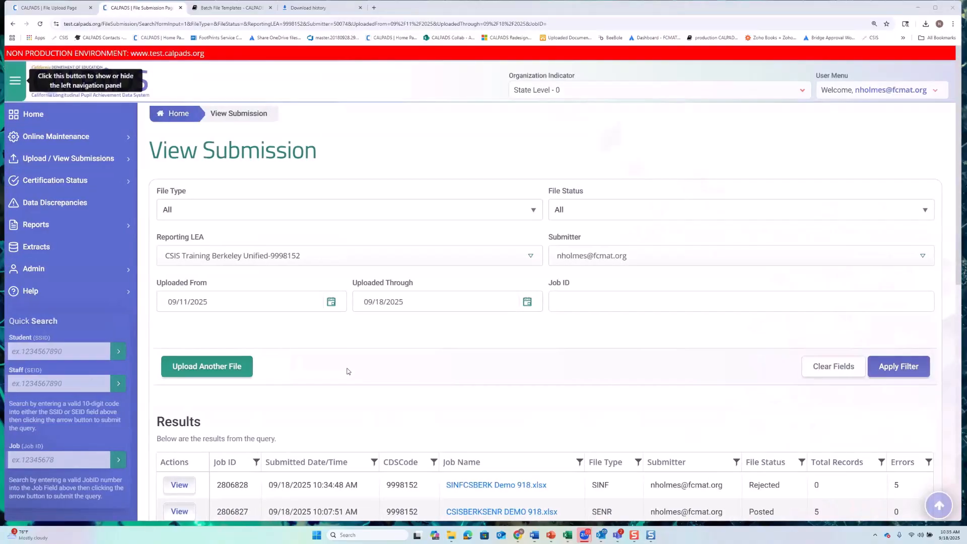
Open the submission details of the SINFCSBERK Demo 918.xlsx job and review its error summary and file errors
scroll(348, 352, "down", 3)
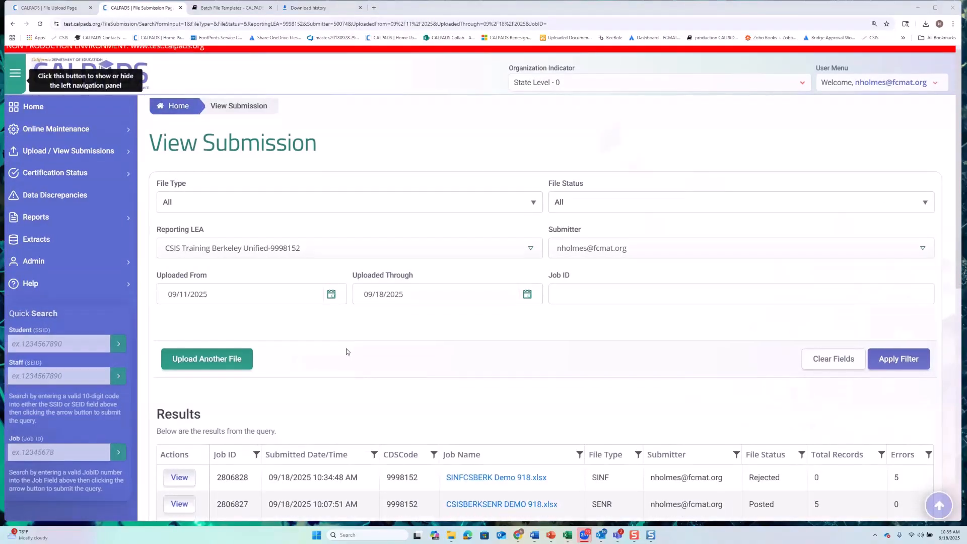
scroll(353, 349, "down", 2)
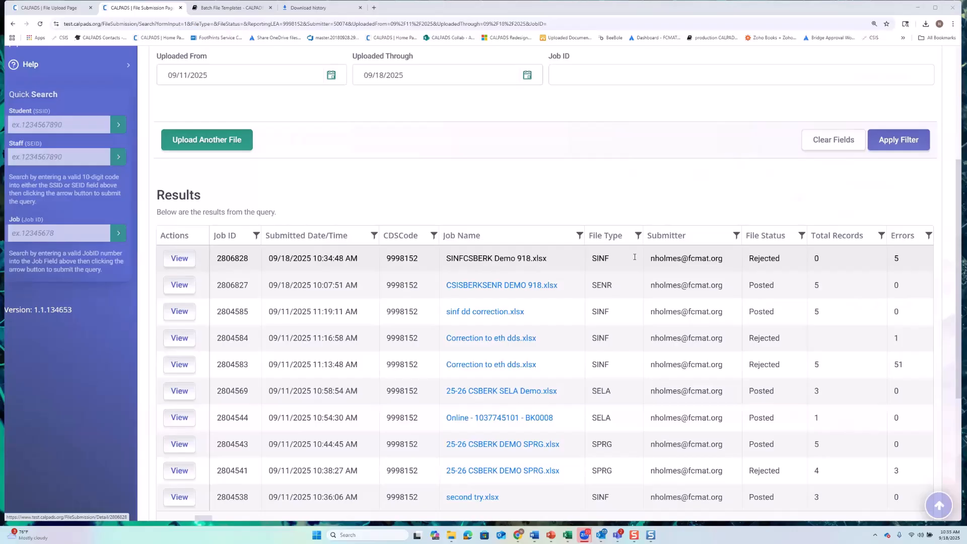
left_click(182, 265)
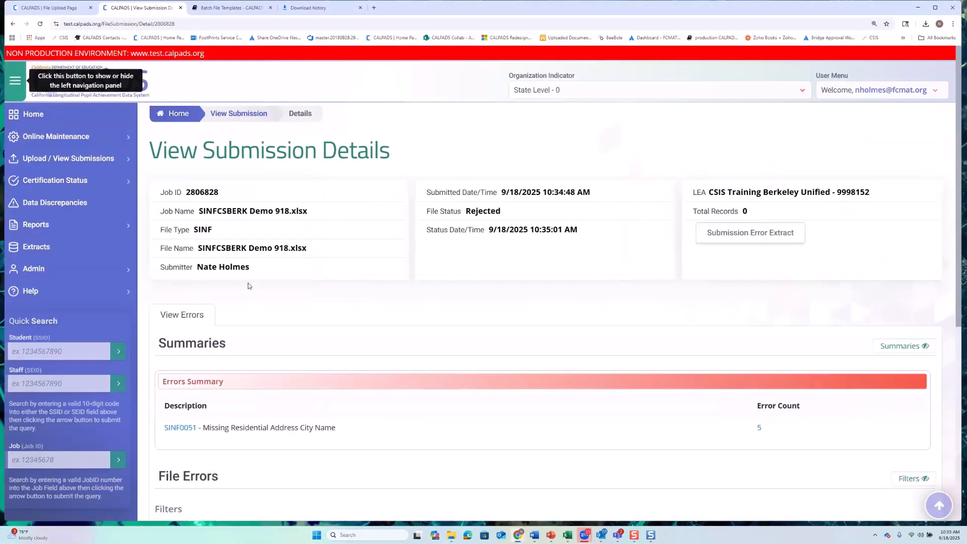
scroll(248, 282, "down", 3)
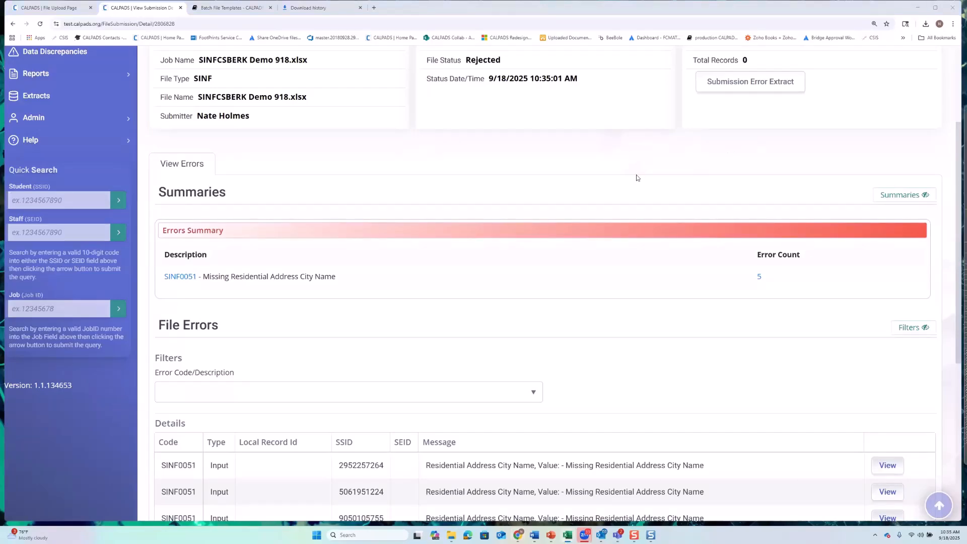
scroll(614, 187, "down", 4)
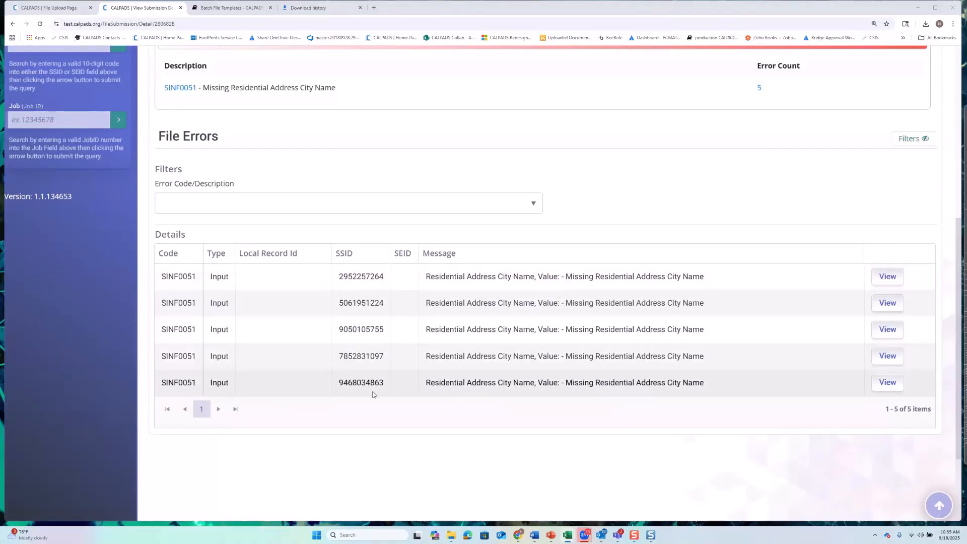
Open the record detail of the first SINF0051 error and examine the student's residential address fields
left_click(896, 281)
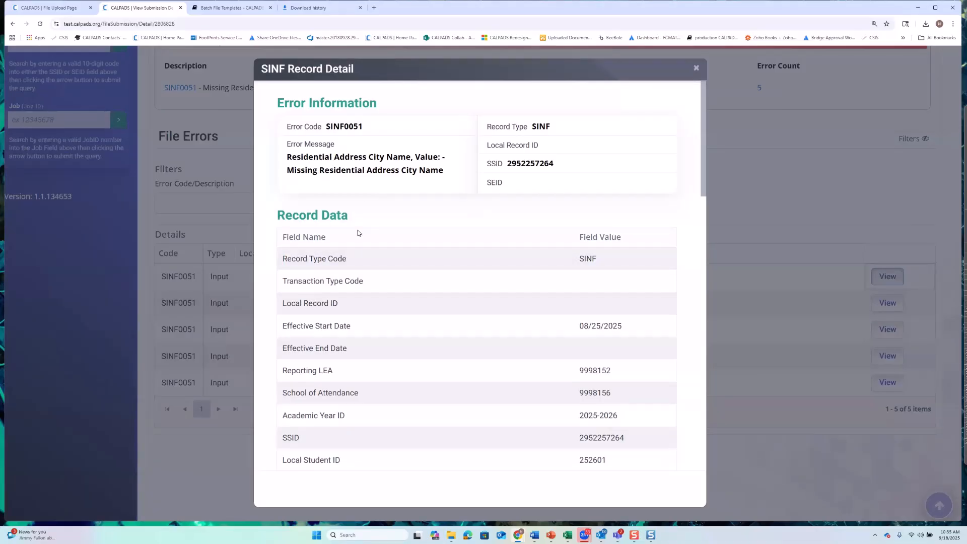
scroll(358, 233, "down", 4)
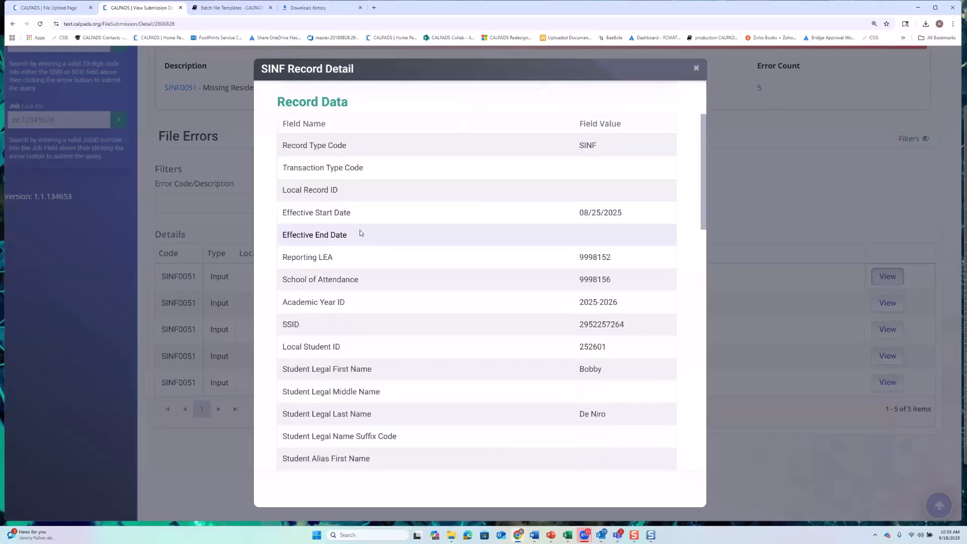
scroll(359, 230, "down", 3)
scroll(362, 230, "down", 5)
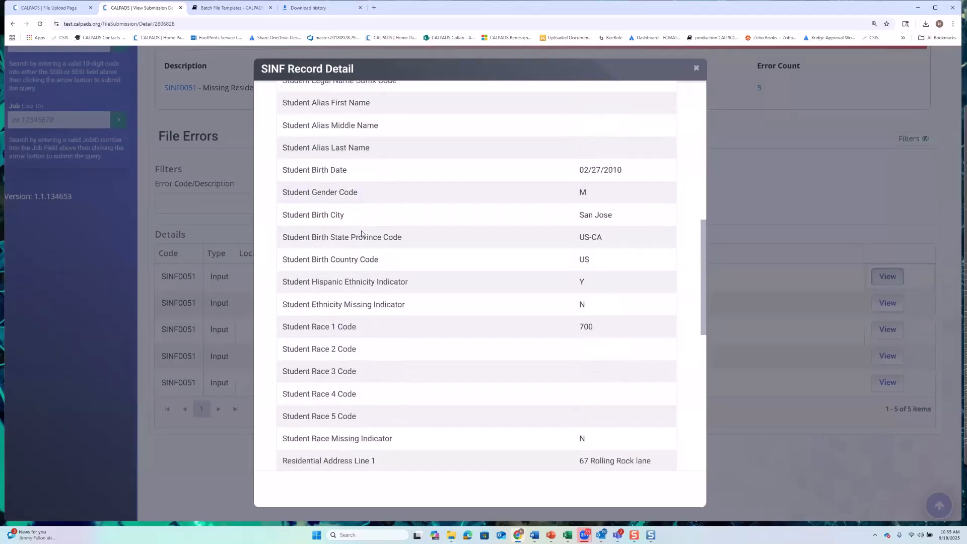
scroll(365, 234, "down", 2)
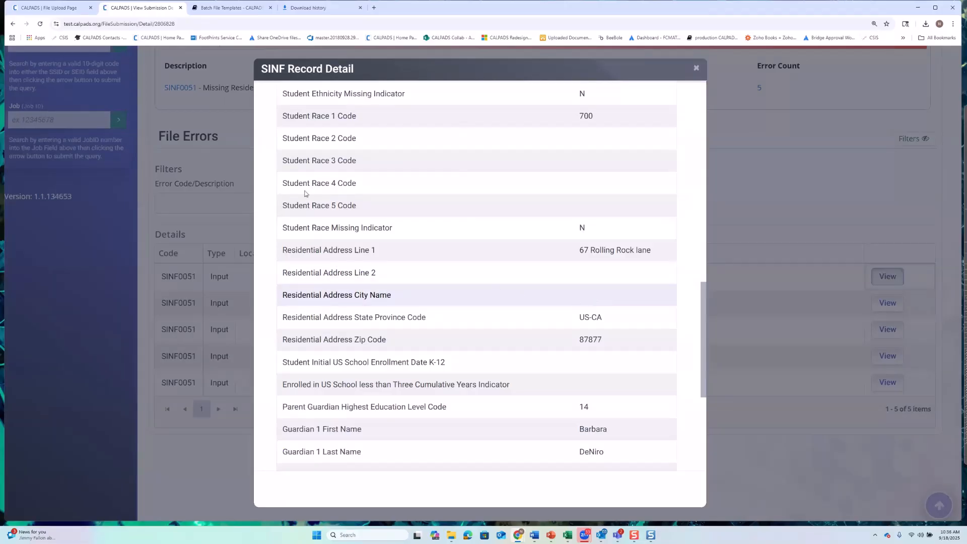
Close the record detail and open the documentation page for error SINF0051 from the error summary
left_click(207, 124)
scroll(200, 130, "up", 2)
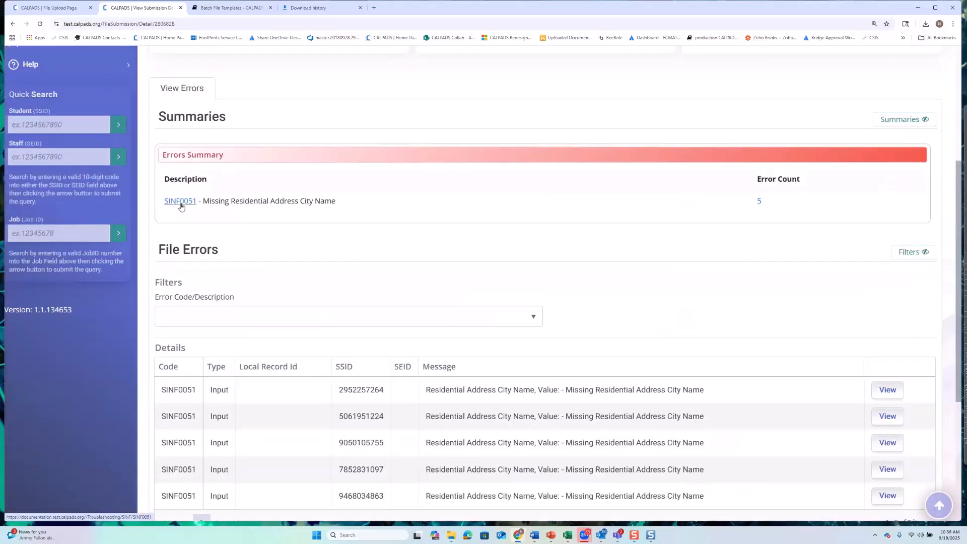
right_click(181, 206)
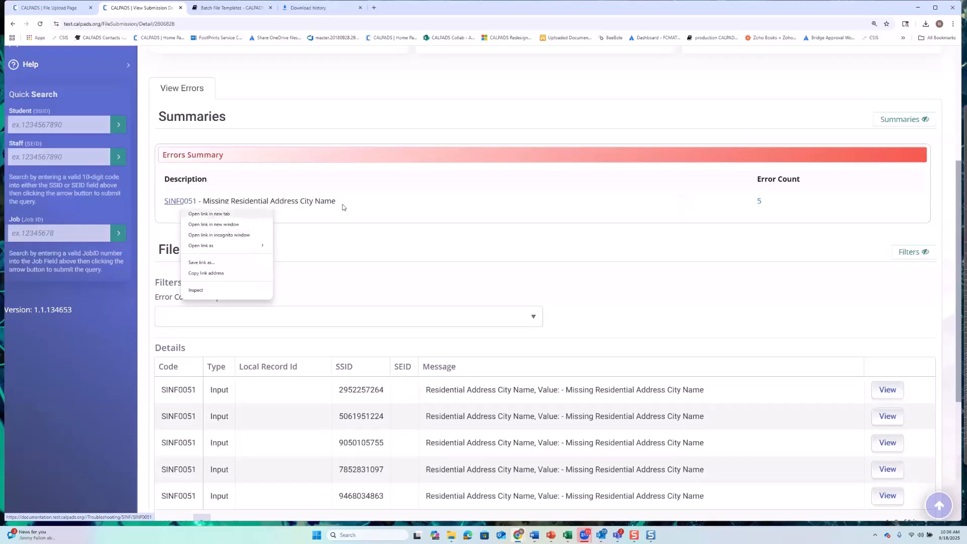
left_click(177, 202)
left_click(176, 202)
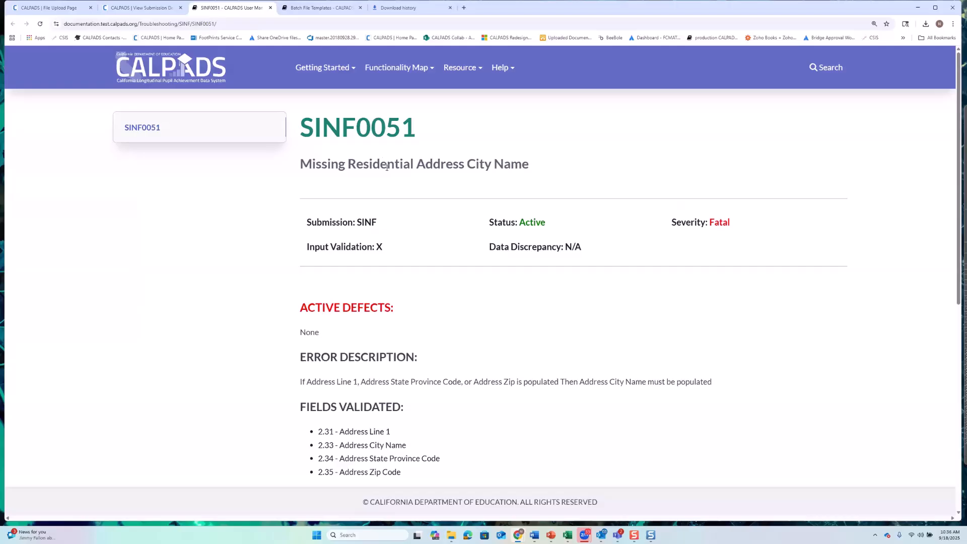
Review the error description, validated field numbers and suggested resolution on the SINF0051 documentation page
left_click(501, 68)
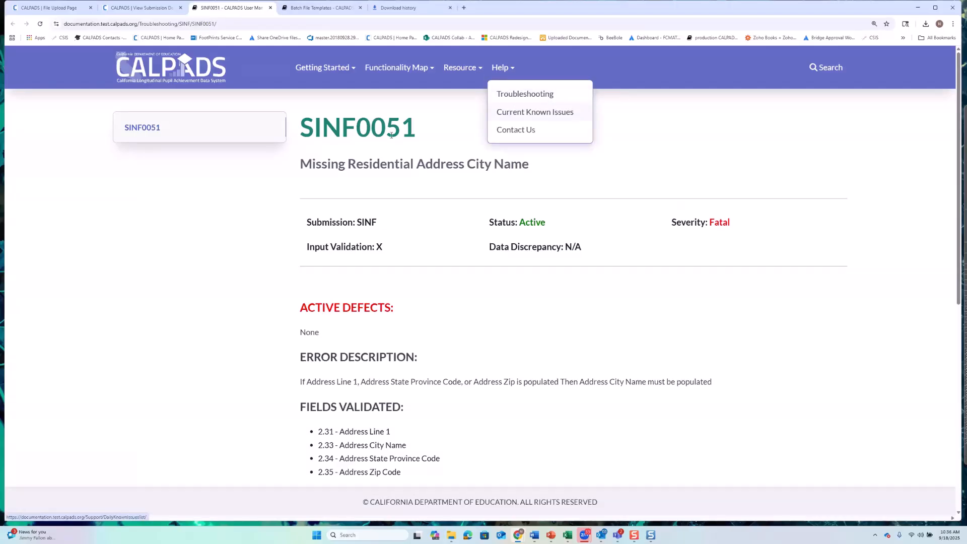
left_click(330, 139)
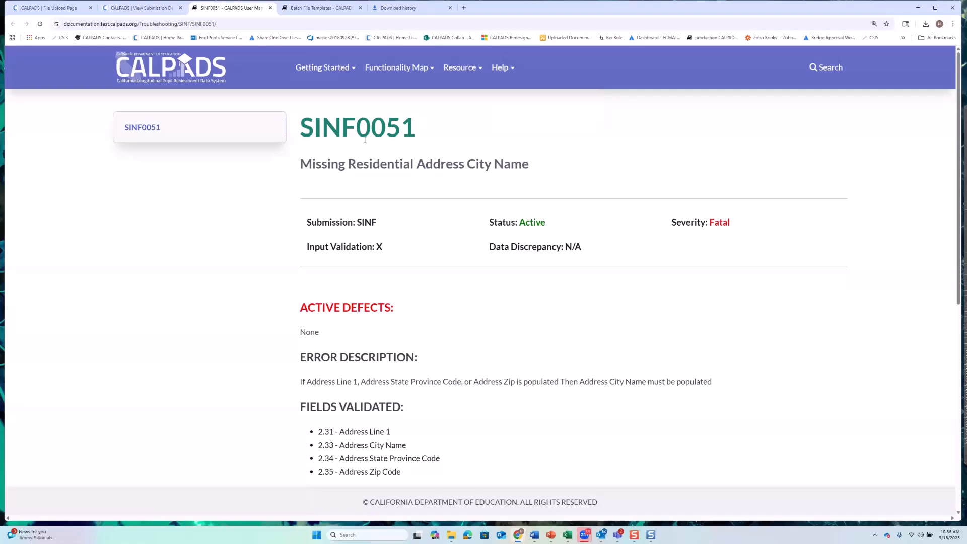
scroll(366, 141, "down", 3)
scroll(373, 203, "down", 3)
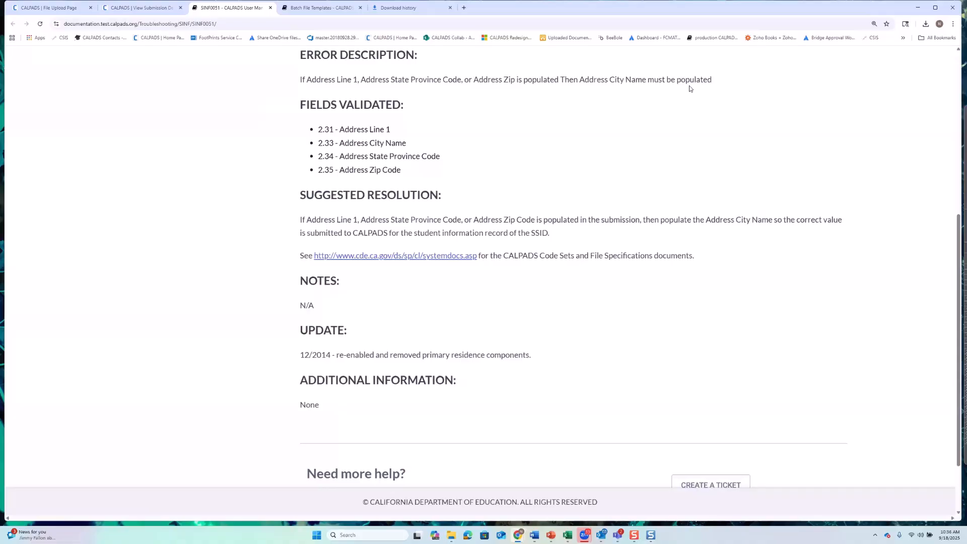
double_click(333, 129)
left_click_drag(319, 143, 334, 170)
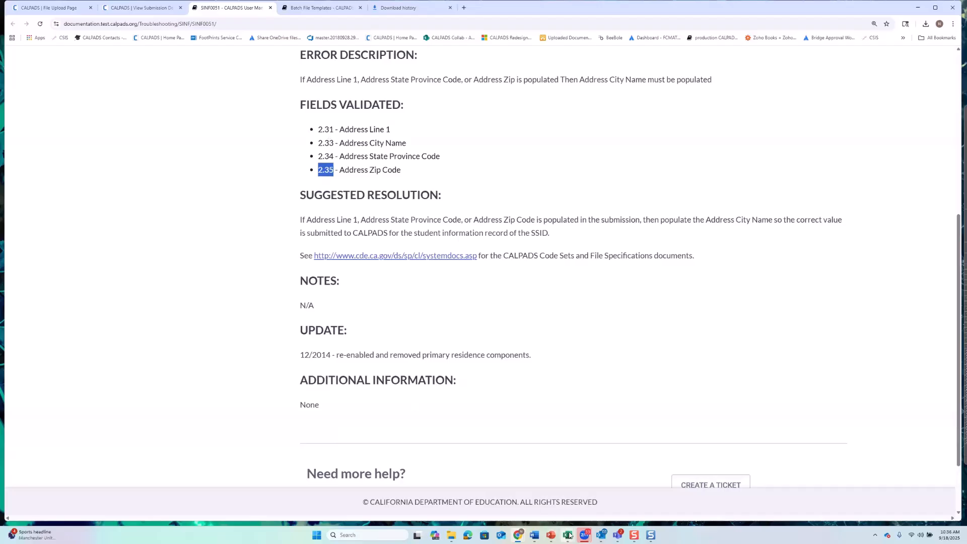
mouse_move(567, 534)
left_click(628, 491)
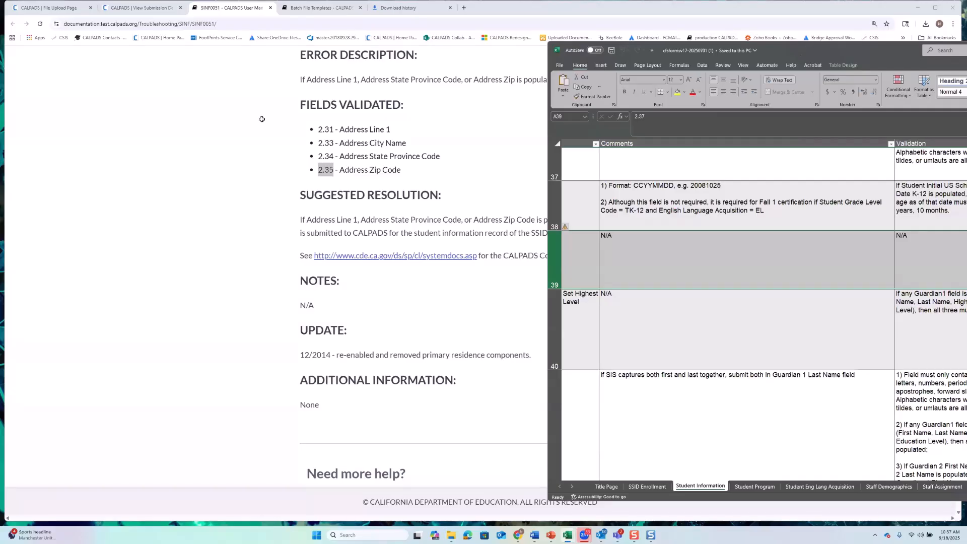
left_click_drag(800, 48, 319, 17)
left_click(253, 455)
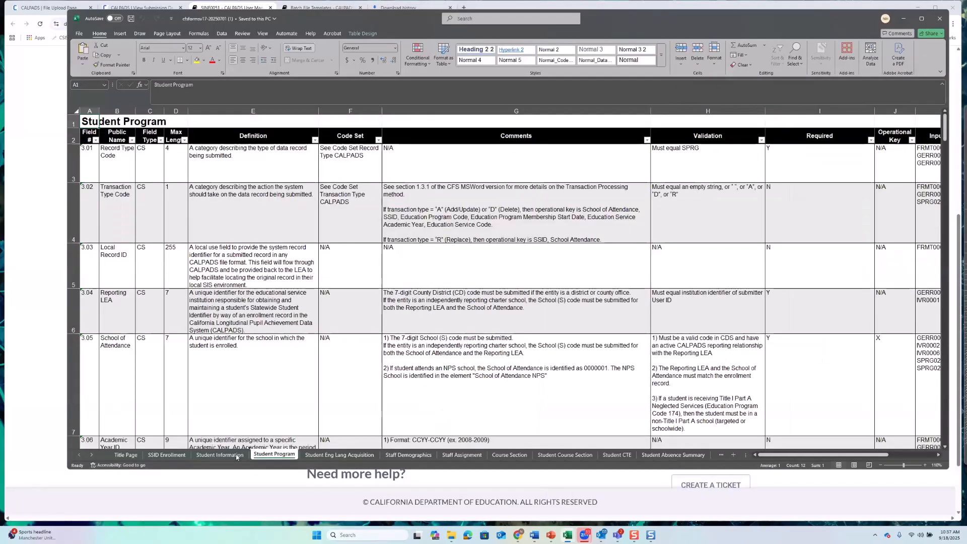
left_click(229, 456)
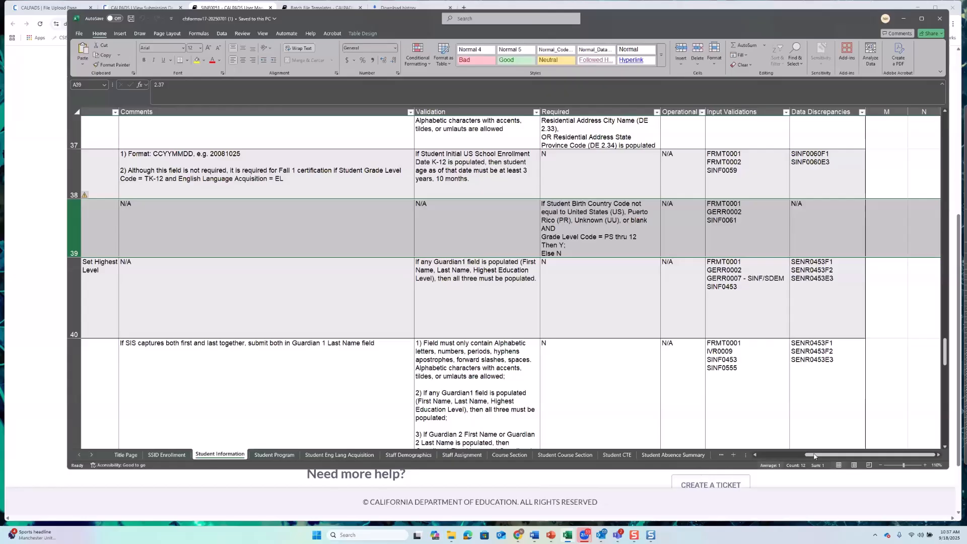
Examine the definition, validation and requirement rules of field 2.33, Residential Address City Name, and minimize the specification workbook
left_click_drag(851, 454, 745, 455)
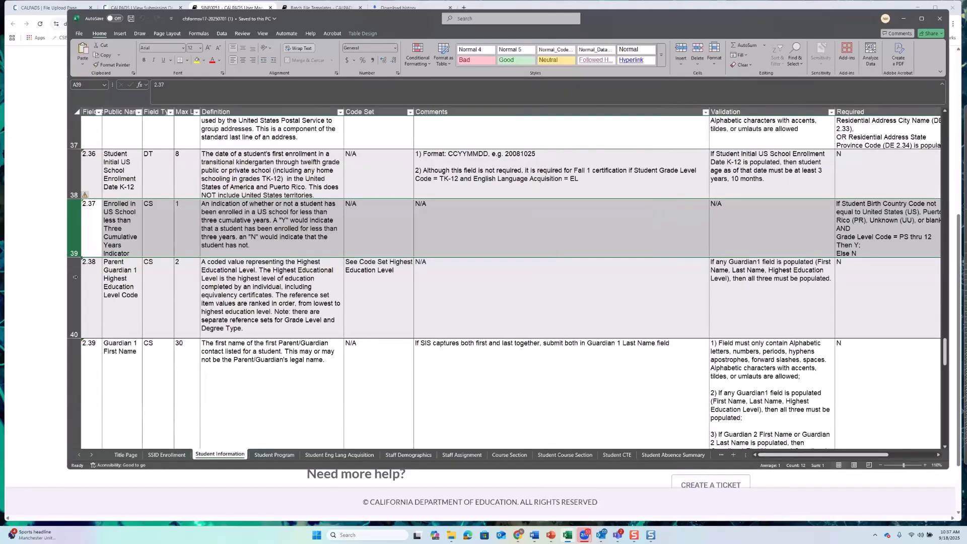
scroll(89, 168, "up", 1)
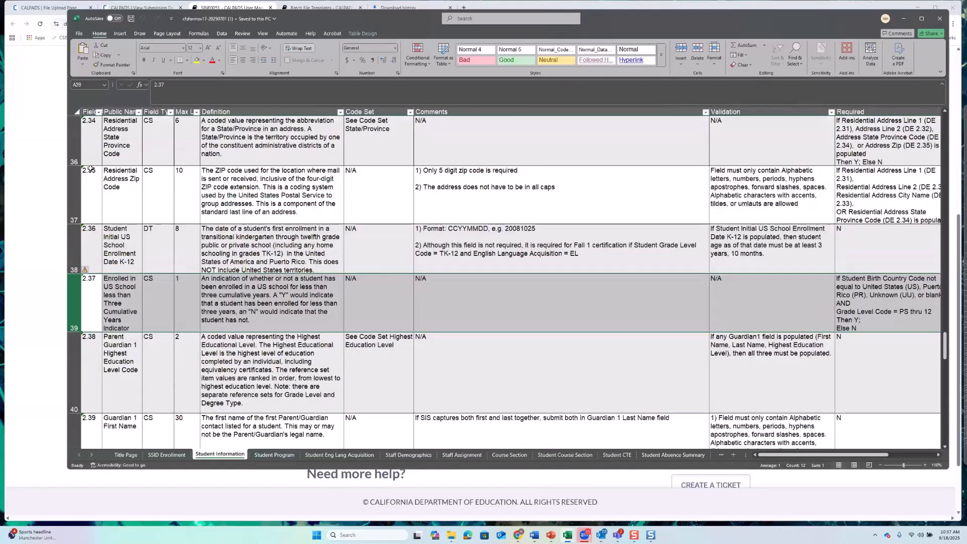
scroll(89, 161, "up", 2)
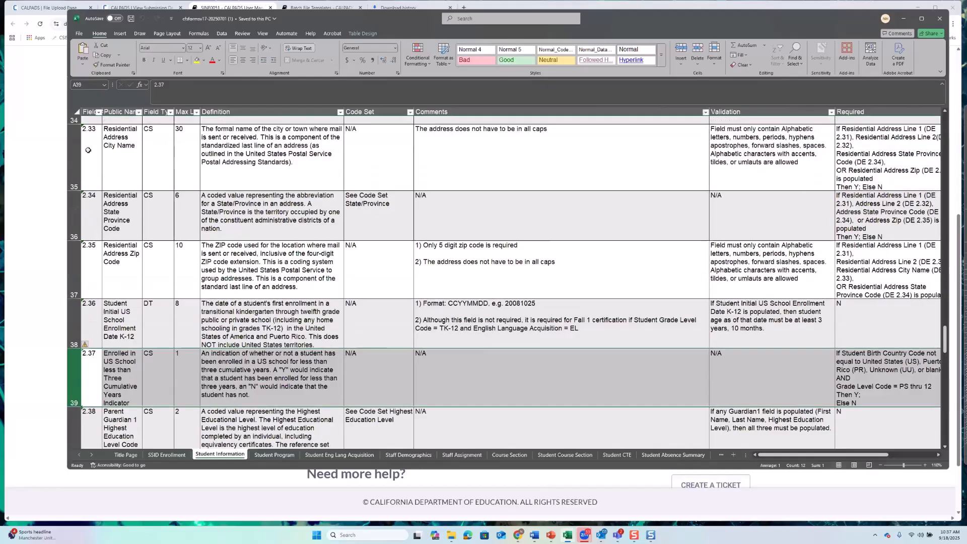
left_click(79, 149)
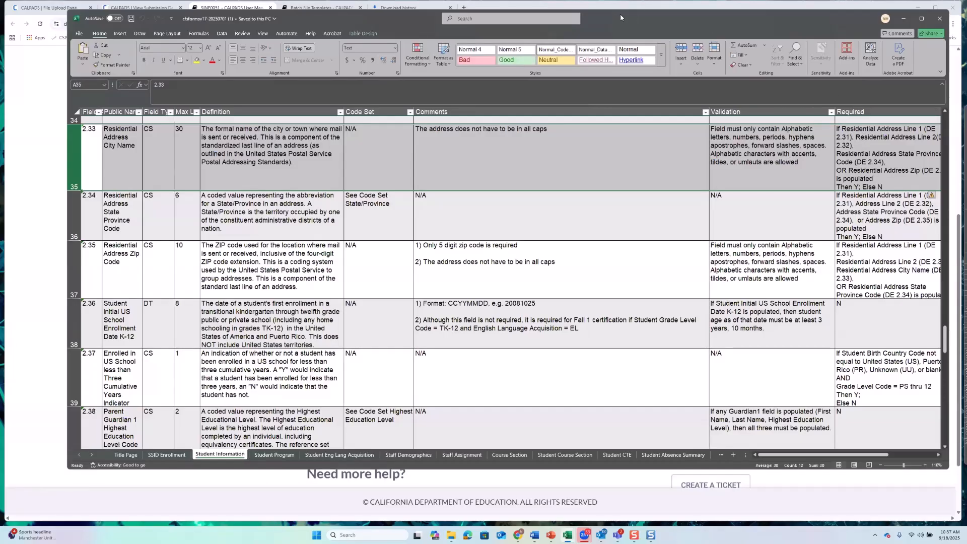
left_click_drag(620, 15, 616, 15)
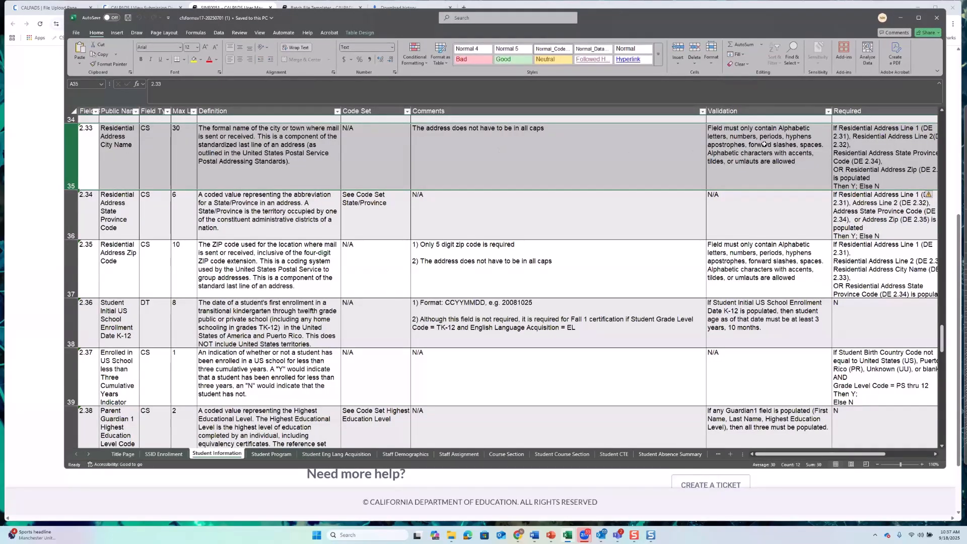
left_click(903, 19)
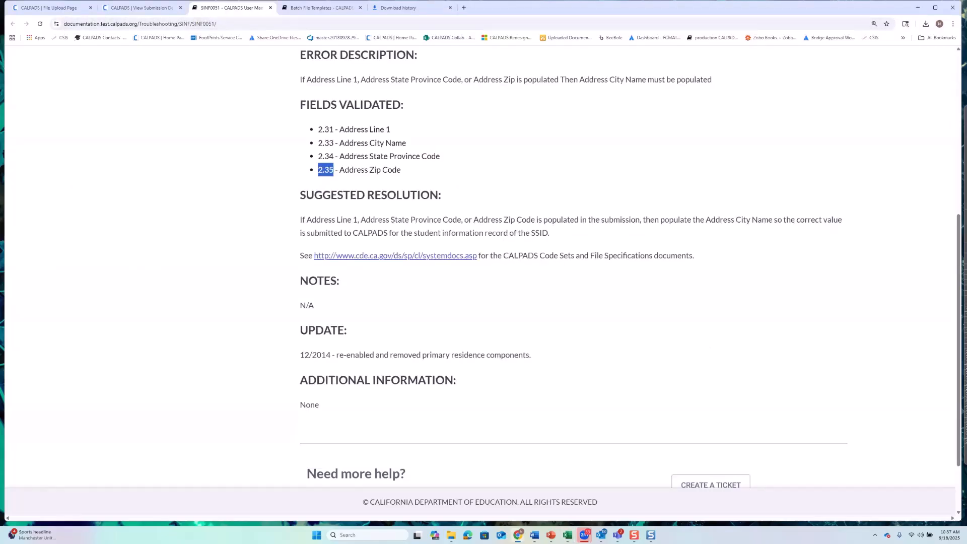
Switch to the SINFCSBERK Demo 918 workbook, enlarge its window and examine the Residential Address Line 1 entries
key("alt+Tab")
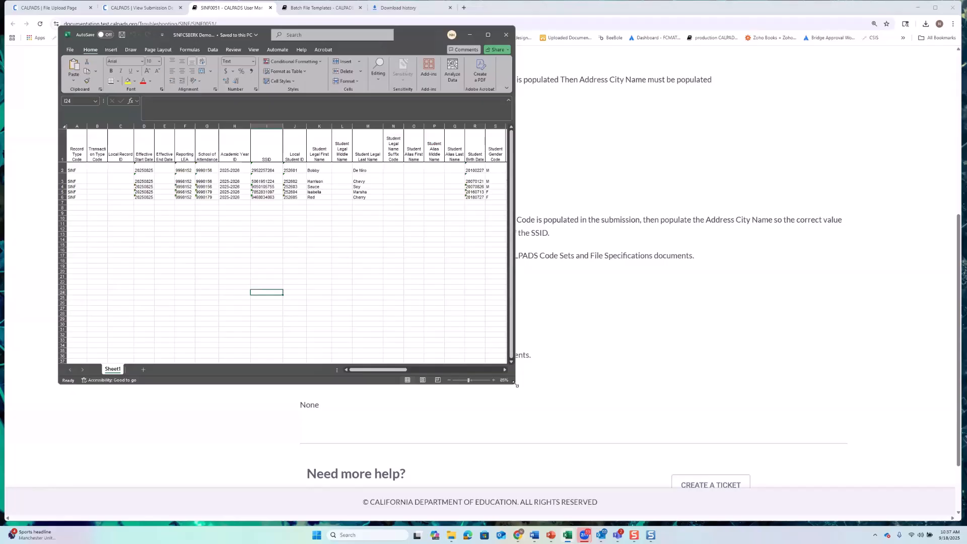
left_click_drag(515, 383, 785, 419)
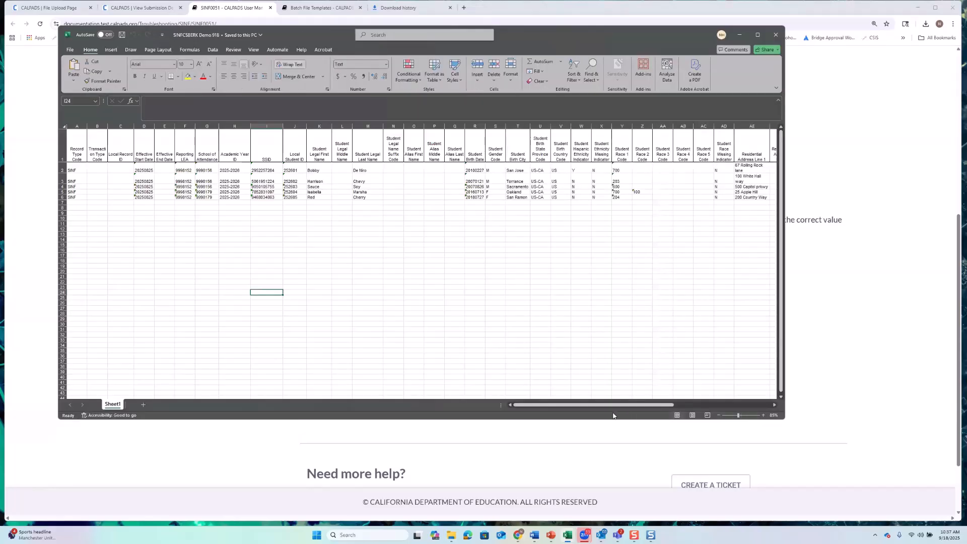
left_click_drag(607, 417, 667, 417)
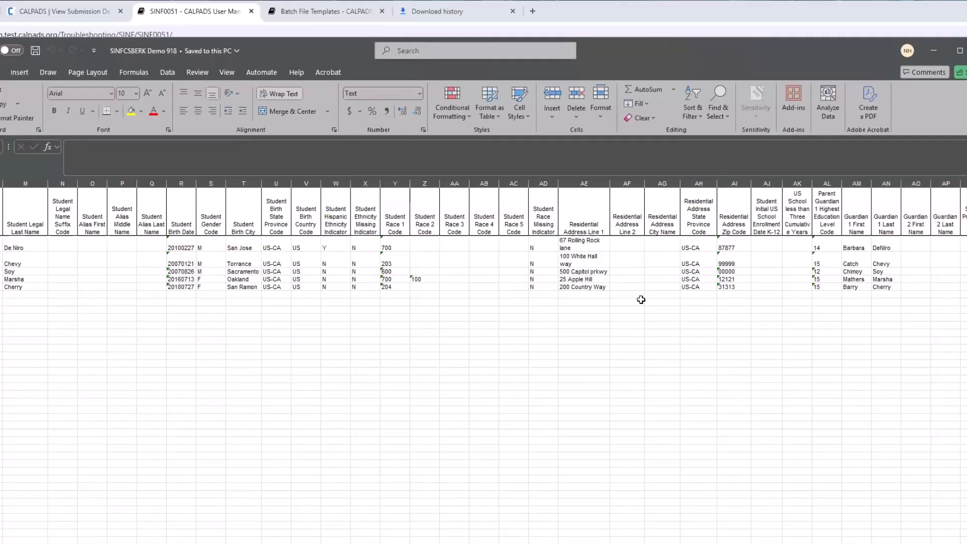
left_click(580, 242)
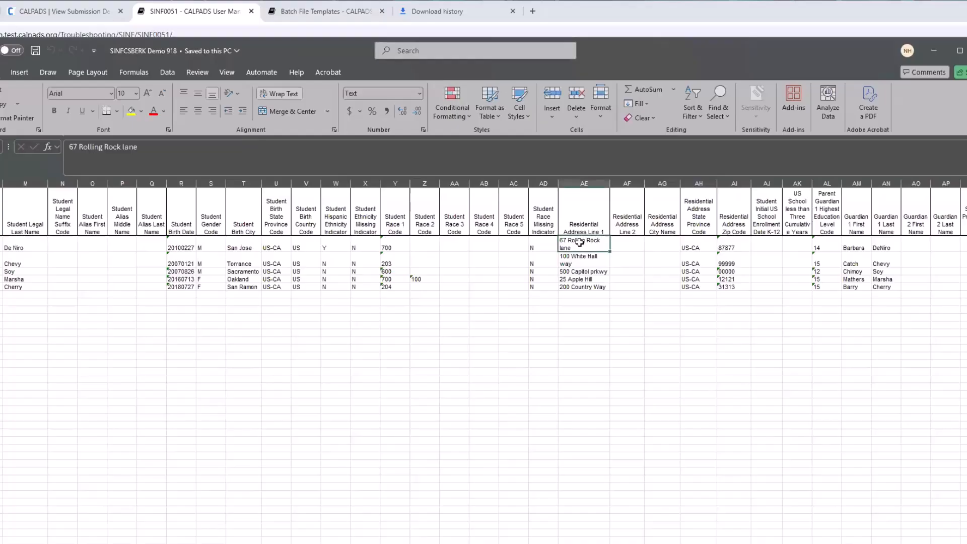
left_click_drag(580, 242, 580, 289)
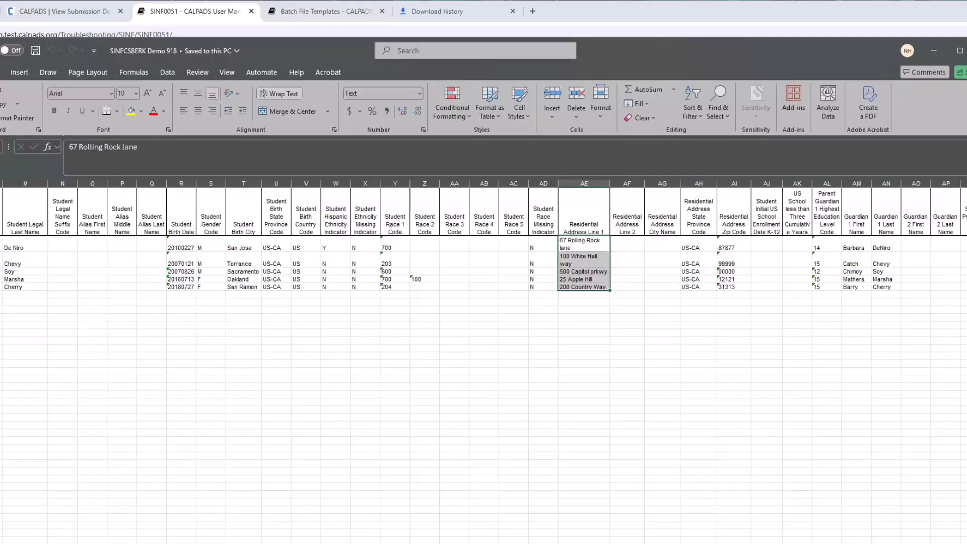
Enter Berkeley as the Residential Address City Name in the first student row
left_click(659, 244)
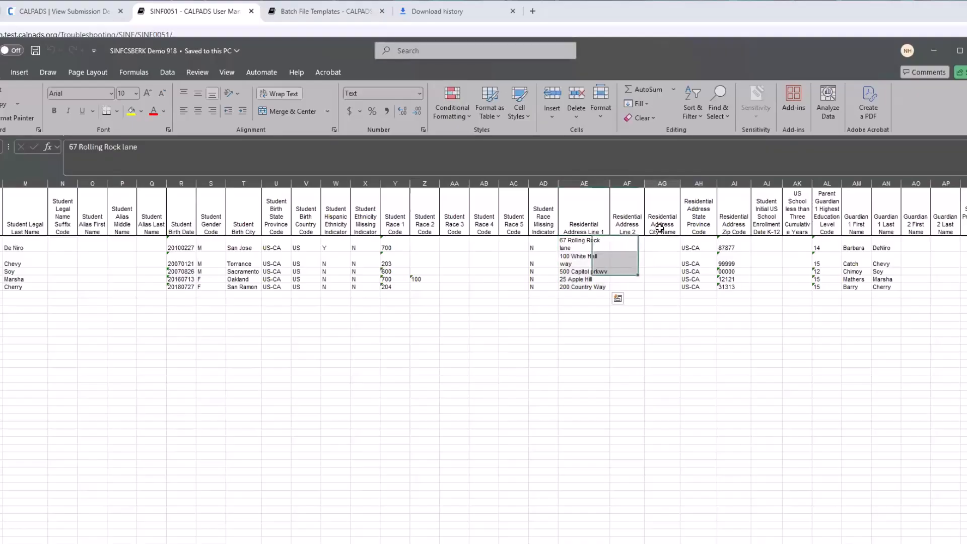
left_click(659, 228)
left_click(659, 244)
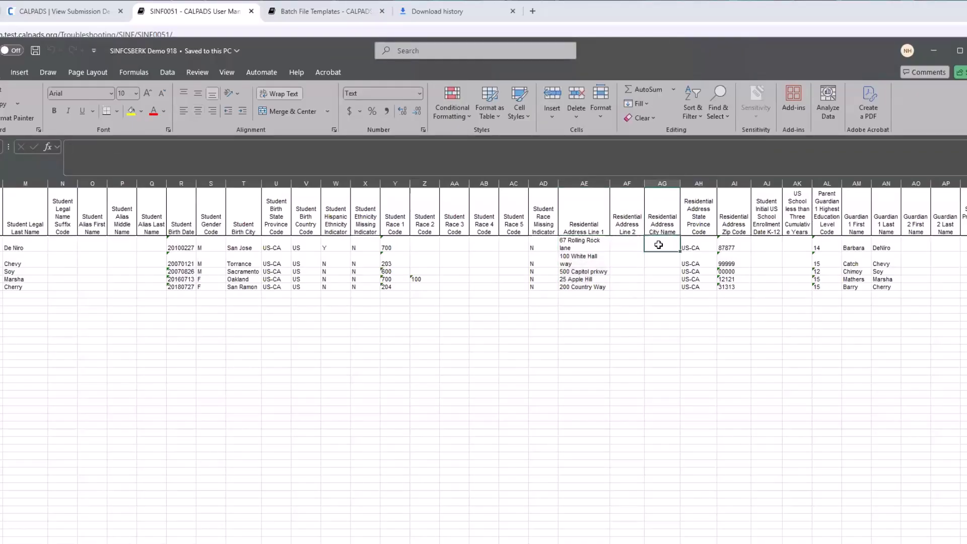
type("Ber")
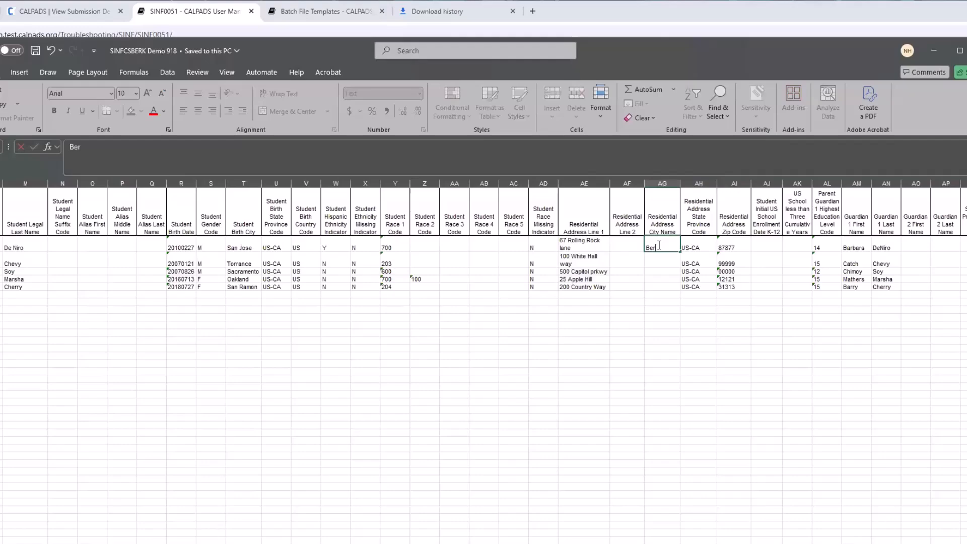
type("keley")
key("Return")
Copy the Berkeley city name into the Residential Address City Name cells of the remaining four student rows
left_click(663, 246)
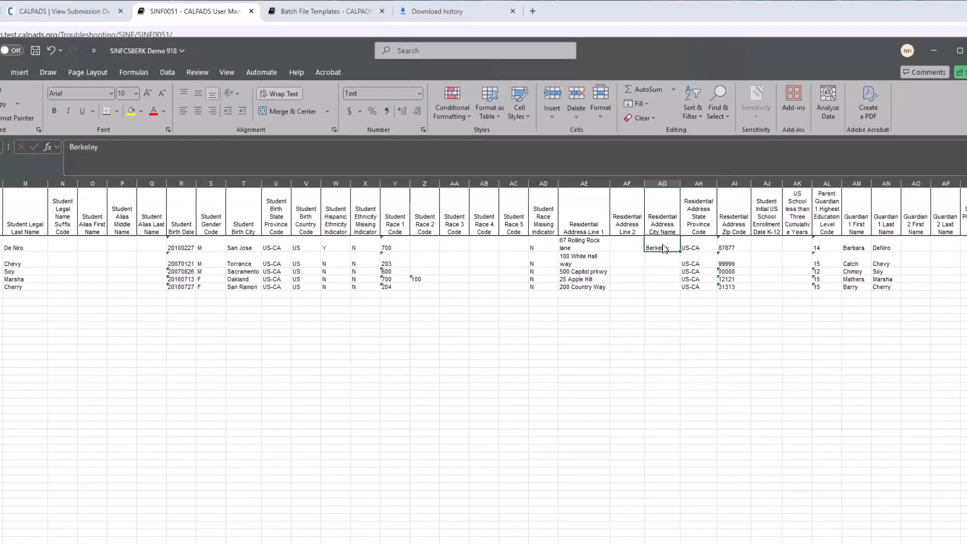
right_click(663, 247)
left_click(696, 286)
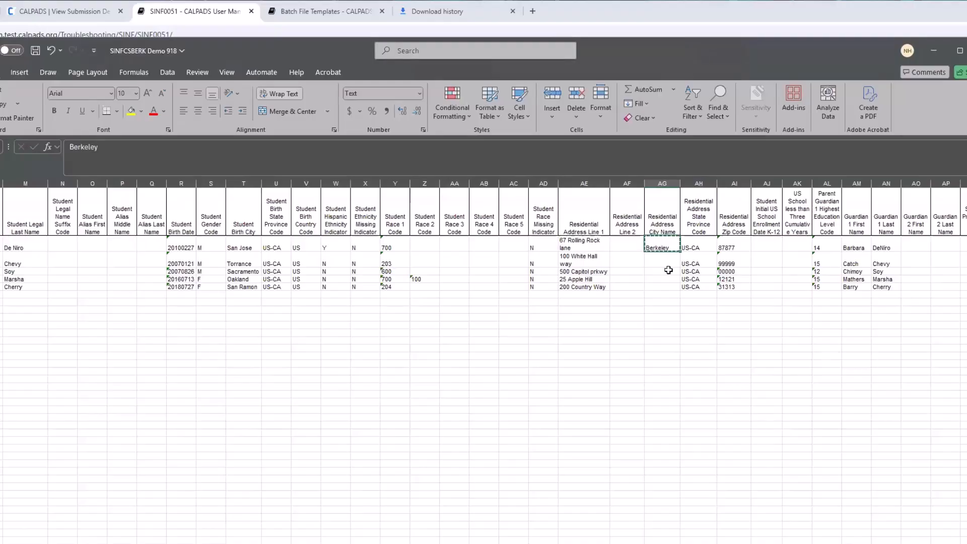
left_click_drag(666, 260, 668, 285)
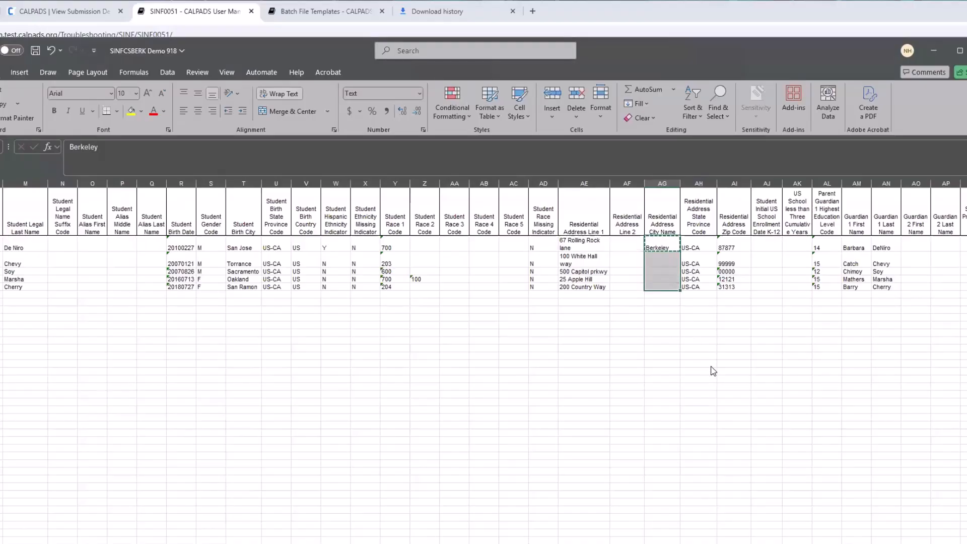
right_click(666, 279)
left_click(711, 360)
left_click(590, 356)
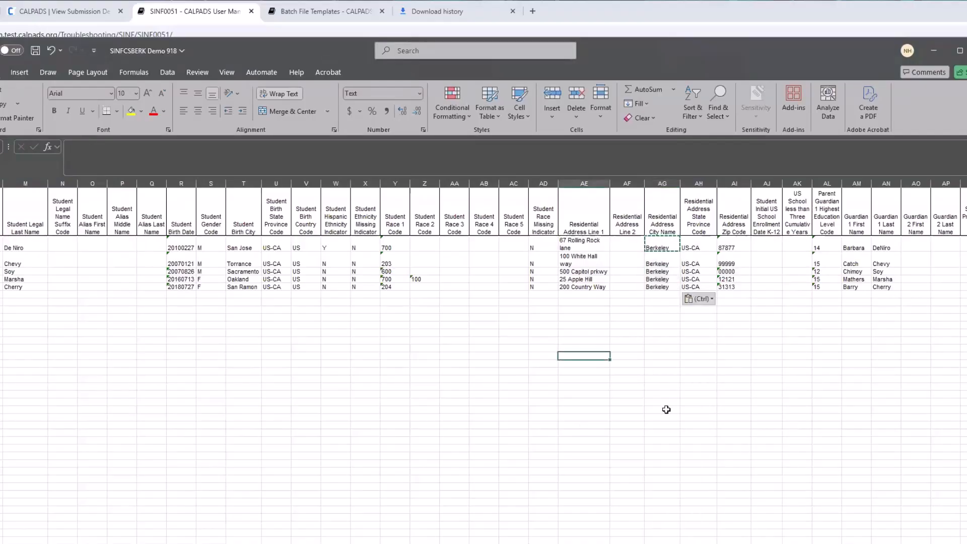
Save the SINFCSBERK Demo 918 workbook and move its window out of the way of the browser
left_click(36, 50)
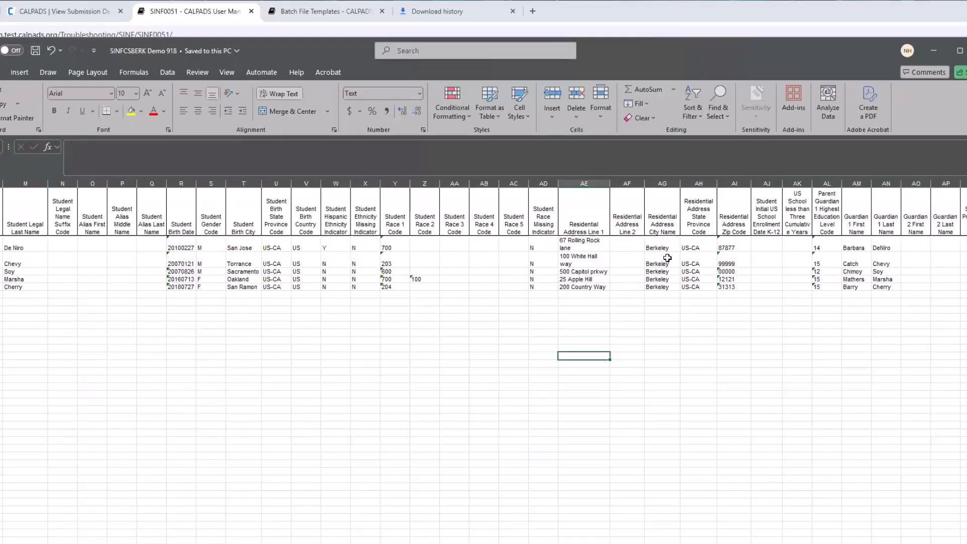
left_click(642, 303)
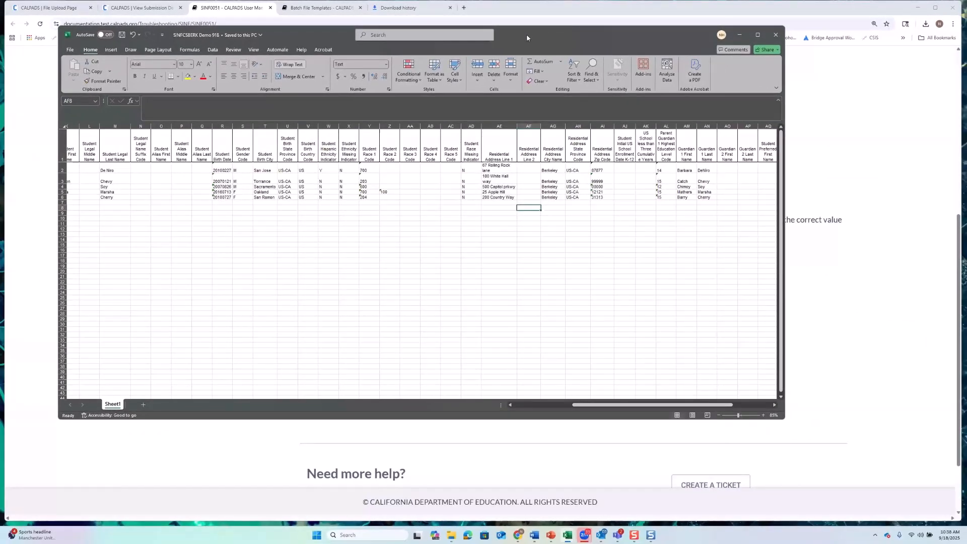
left_click_drag(526, 39, 527, 0)
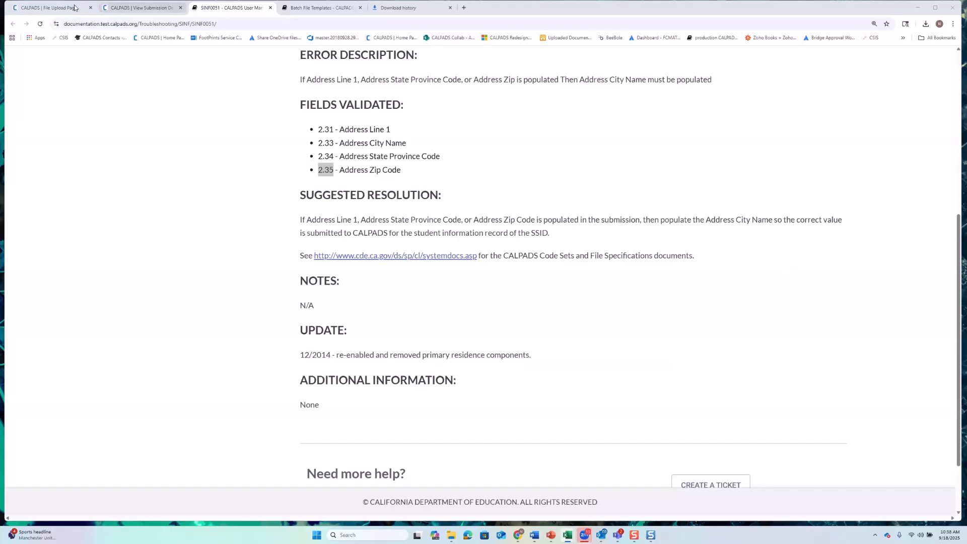
Return to the File Upload page and upload SINFCSBERK Demo 918.xlsx with the file type Student Information - All-SINF
left_click(48, 8)
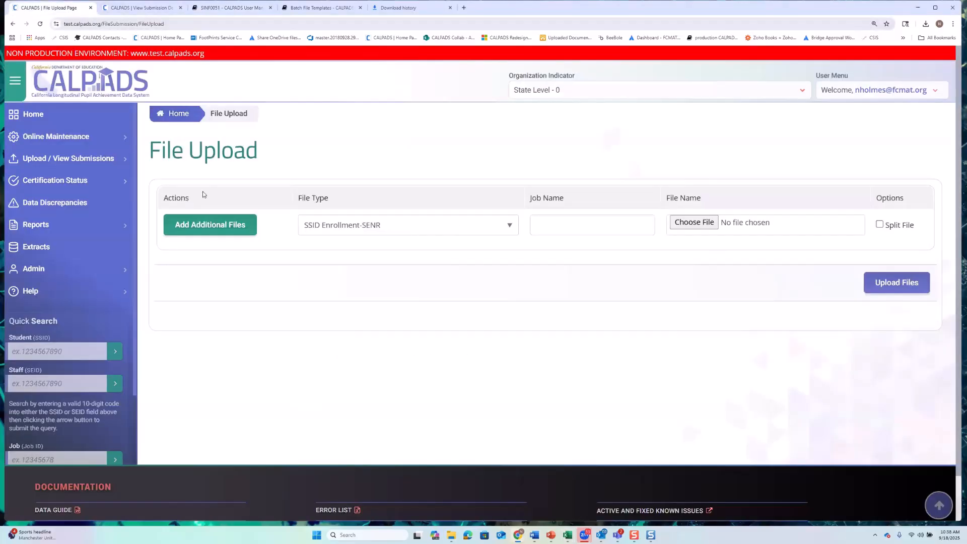
left_click(345, 234)
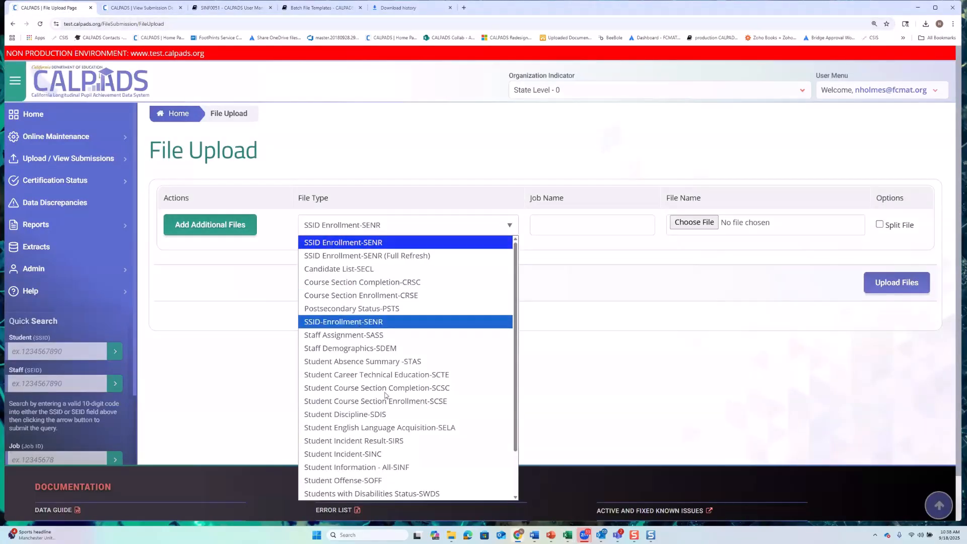
left_click(387, 466)
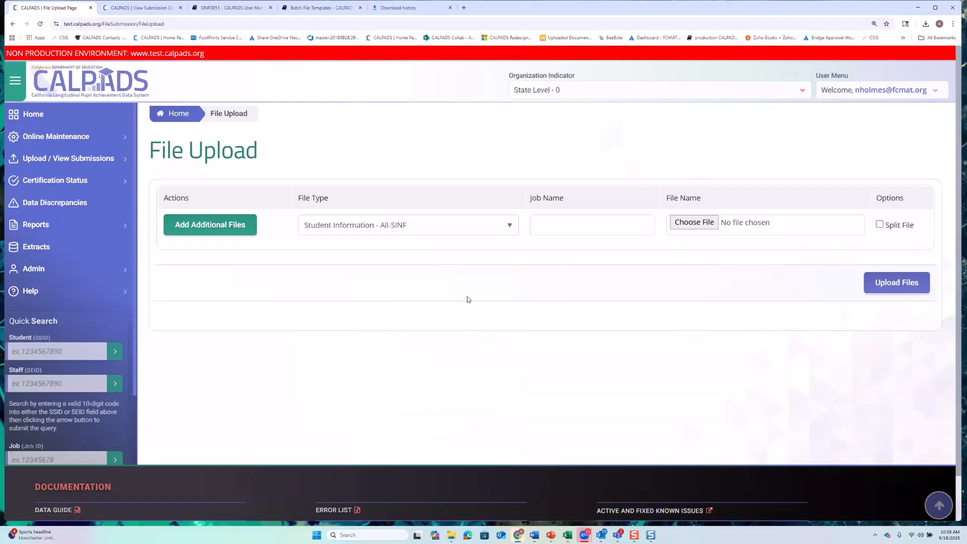
left_click(695, 224)
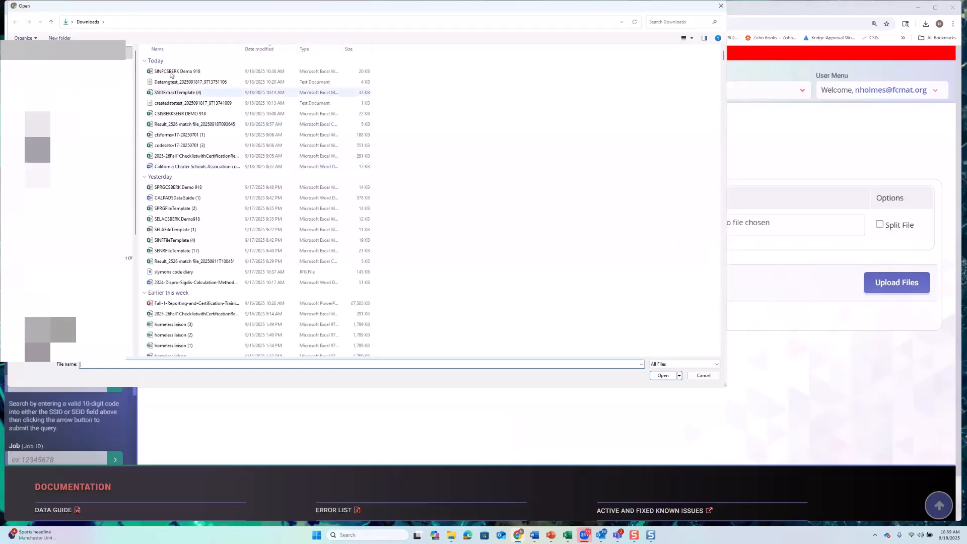
left_click(172, 71)
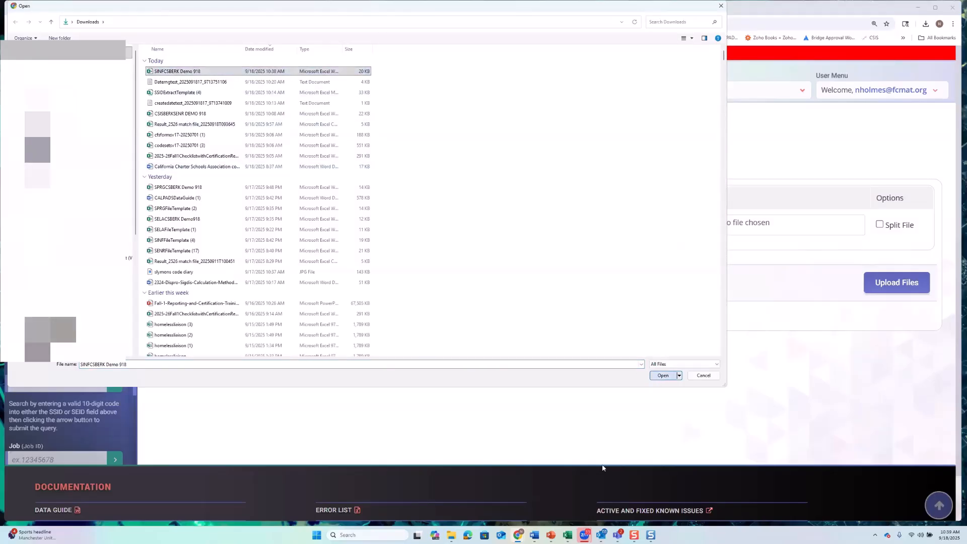
key("Return")
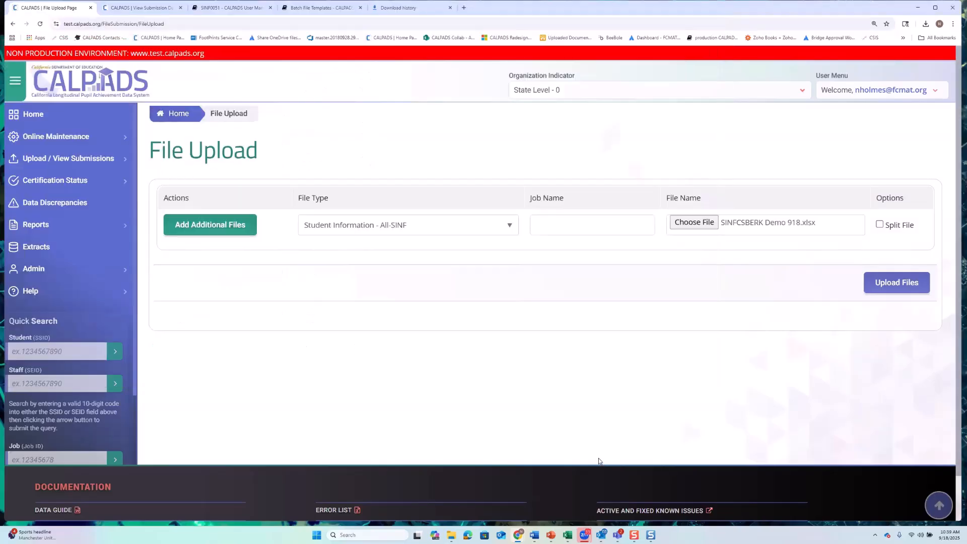
left_click(892, 287)
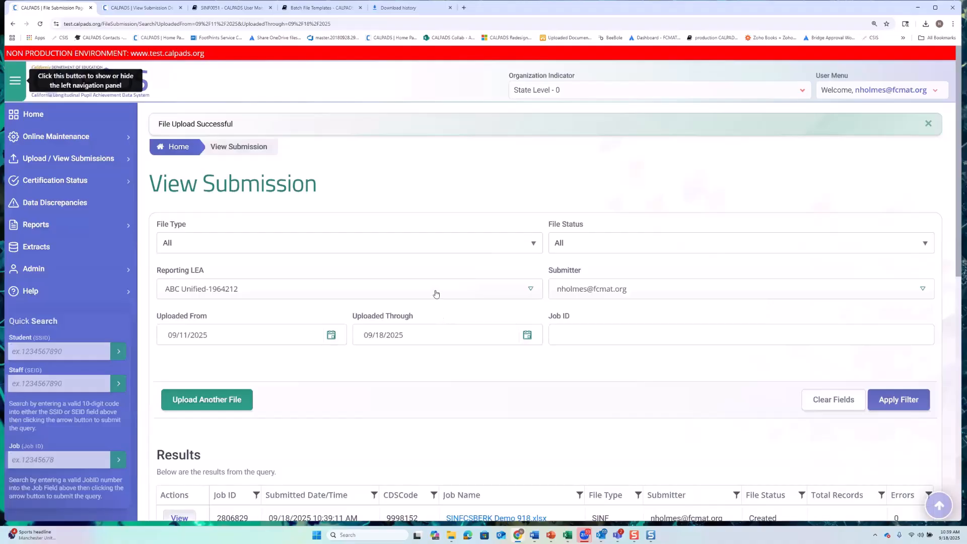
Filter the submissions by the reporting LEA CSIS Training Berkeley Unified
left_click(436, 294)
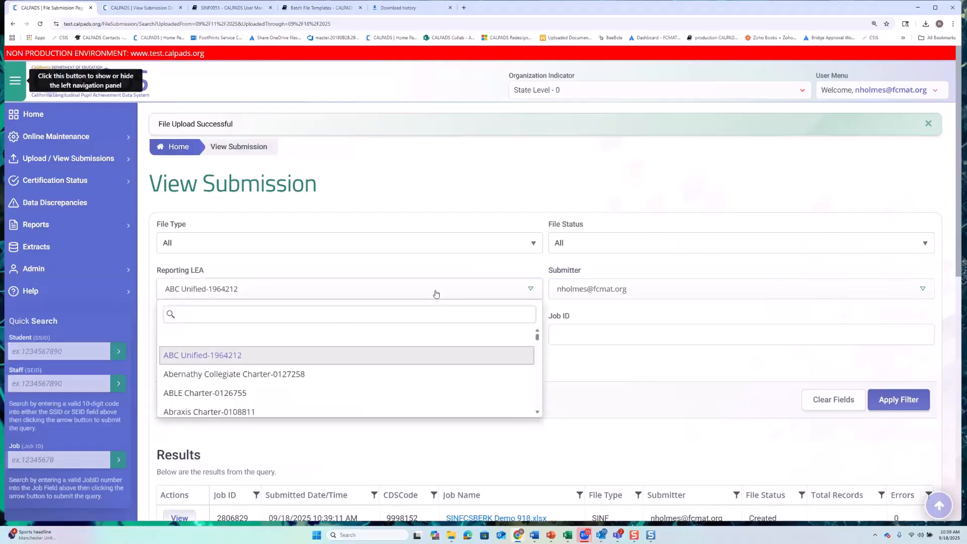
type("s")
key("BackSpace")
type("csis")
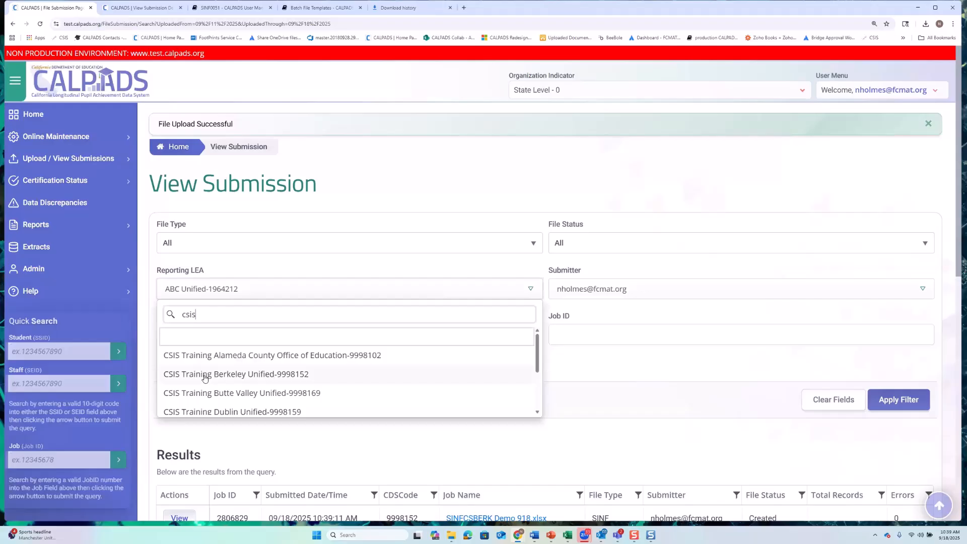
left_click(206, 374)
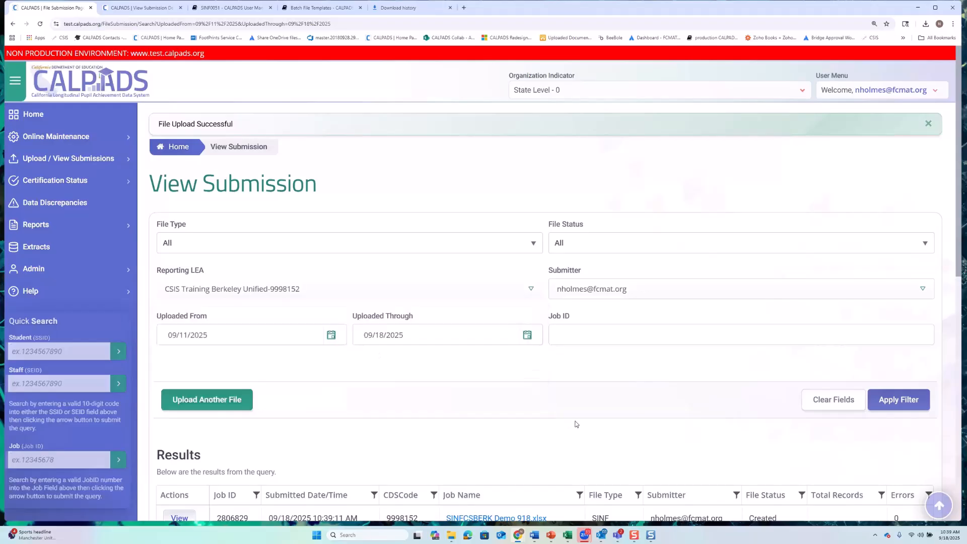
left_click(888, 400)
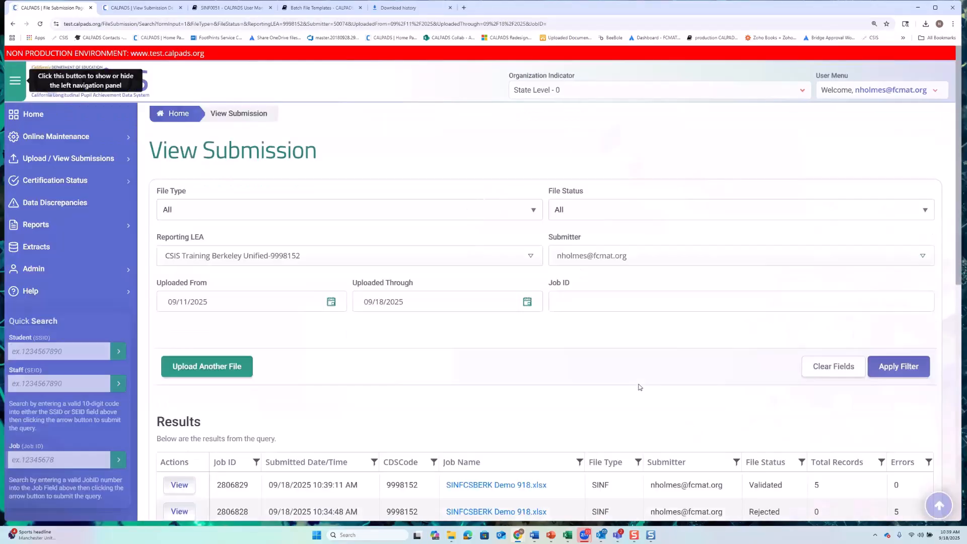
Open the details of the newest SINFCSBERK Demo 918.xlsx submission and examine its file status, total records and errors summary
scroll(638, 386, "down", 5)
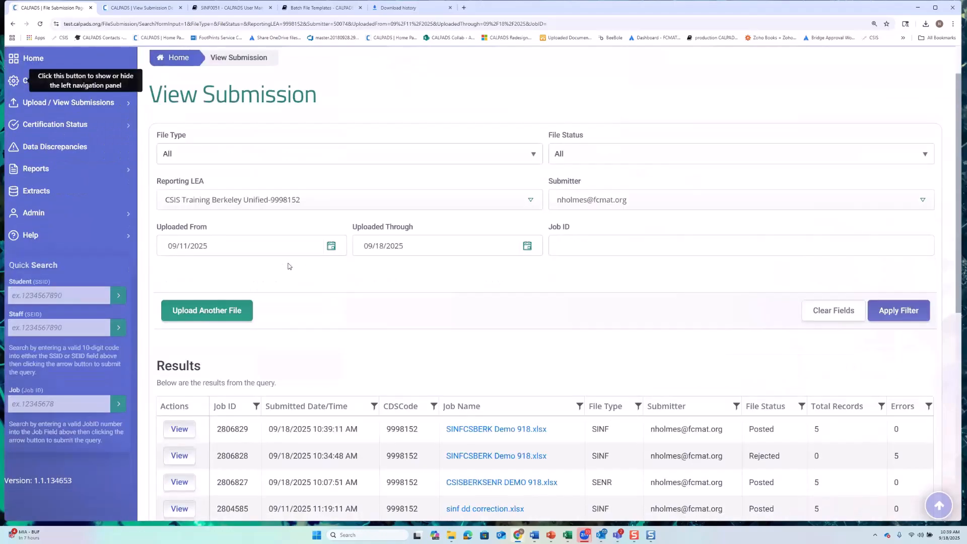
scroll(289, 266, "down", 1)
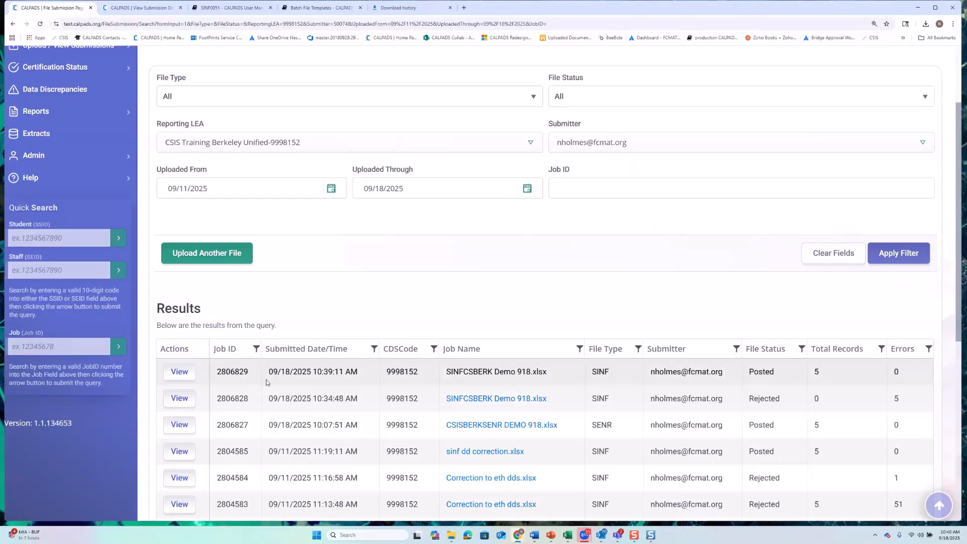
left_click(184, 375)
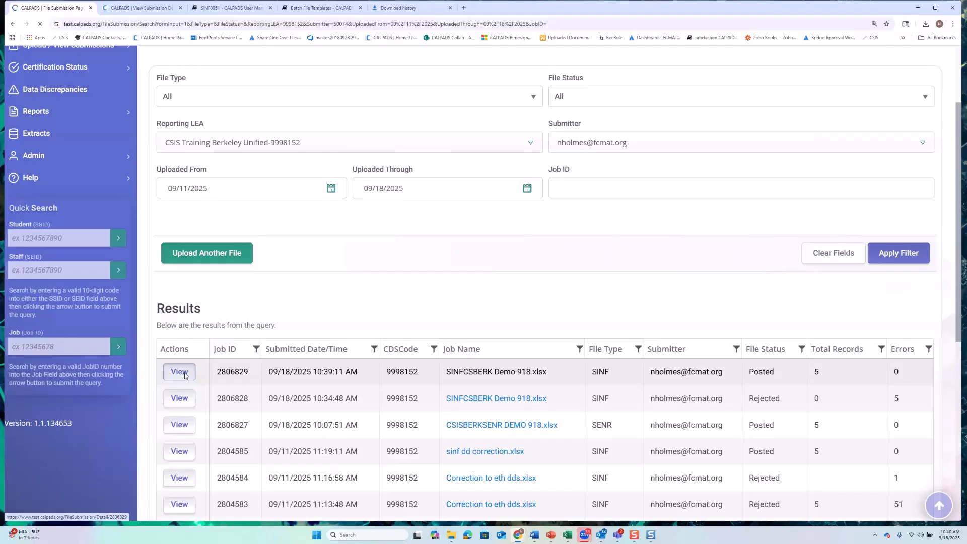
scroll(241, 333, "down", 3)
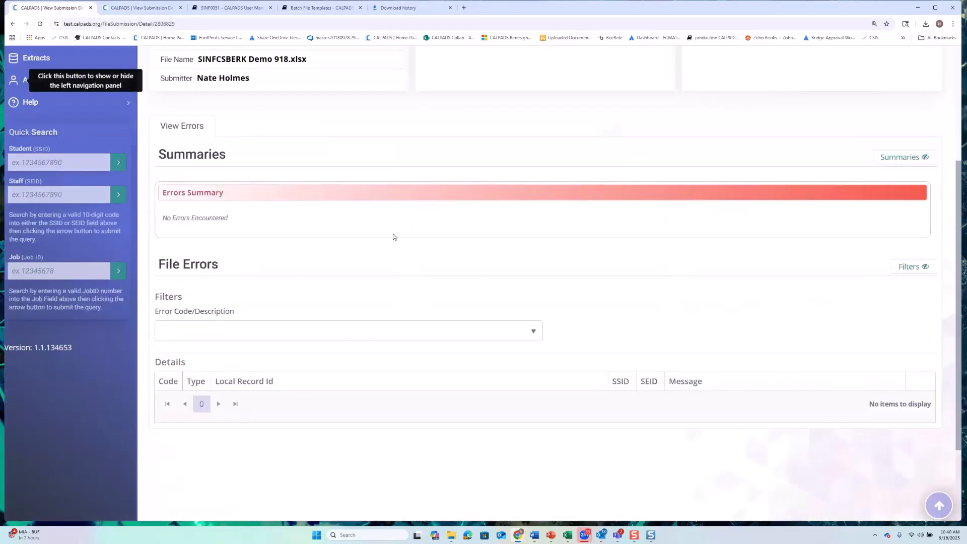
scroll(342, 318, "down", 2)
scroll(341, 317, "up", 5)
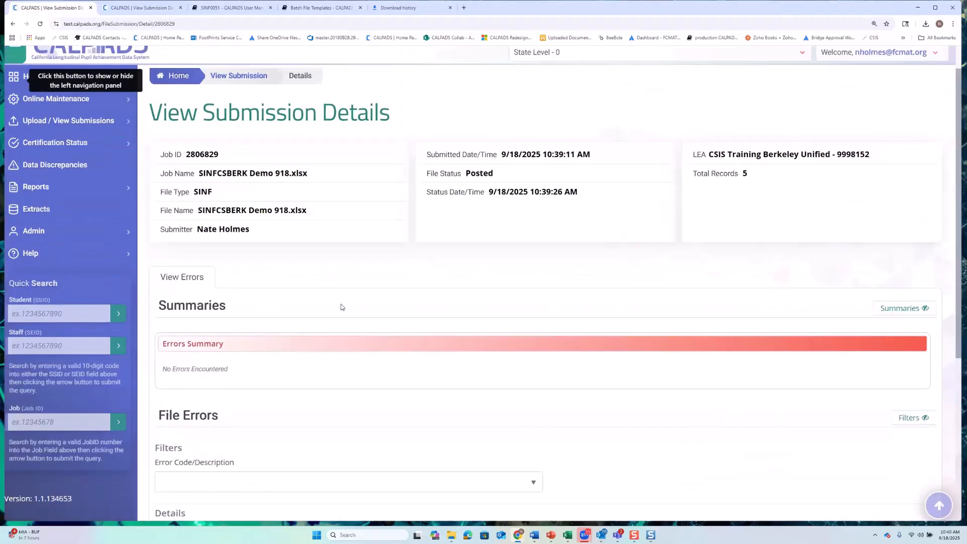
scroll(341, 305, "up", 1)
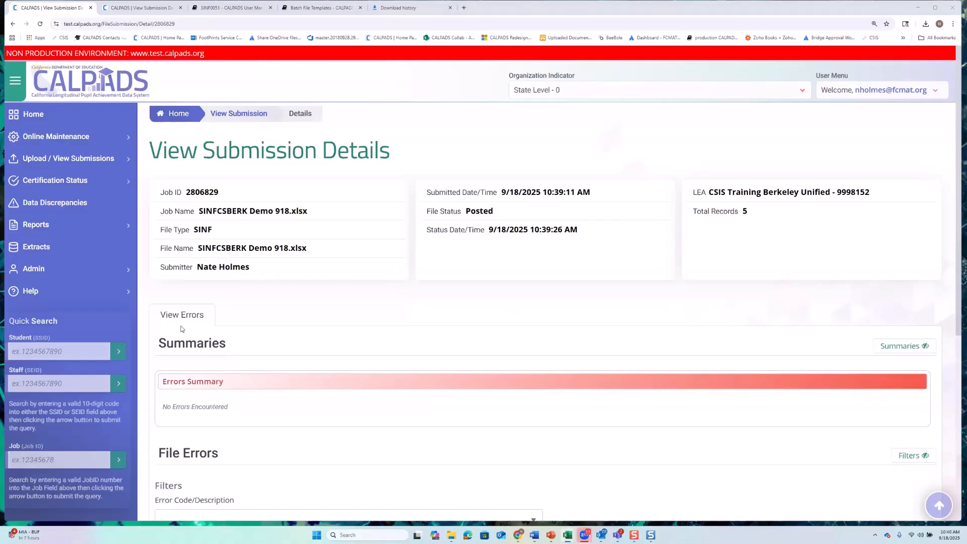
Paste the copied student SSID into the student quick search and look up the student's record
right_click(59, 357)
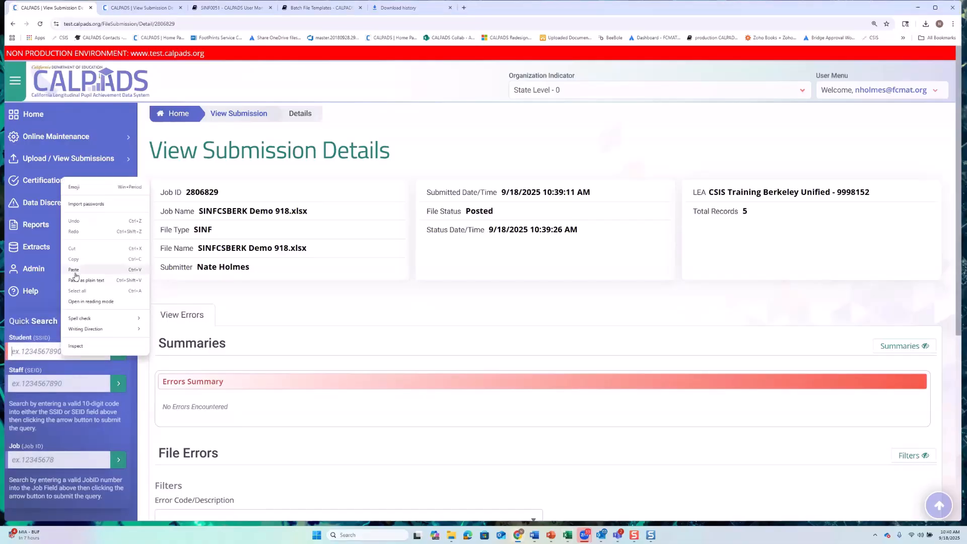
left_click(75, 269)
left_click(117, 357)
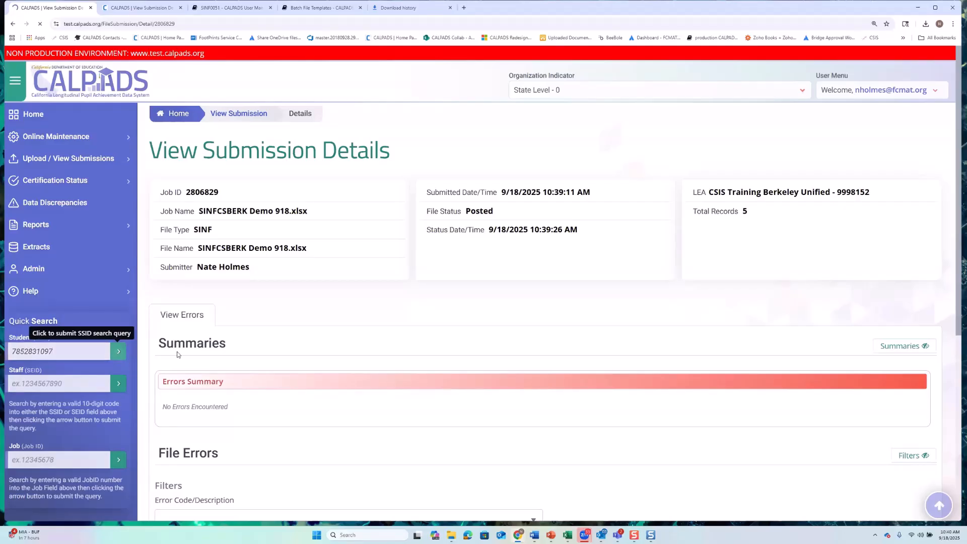
Expand the student's Demographics and Address sections and examine the posted demographic and residential address values
scroll(232, 314, "down", 3)
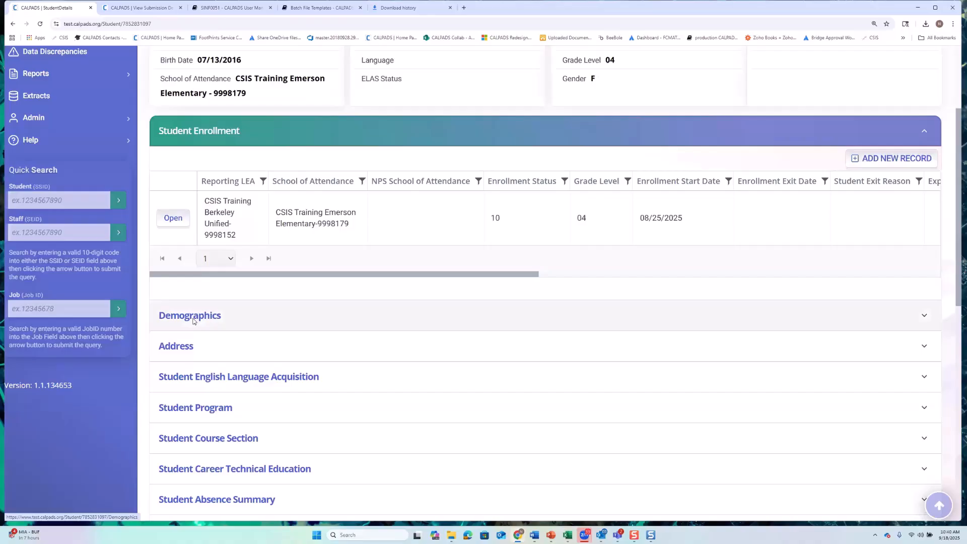
left_click(331, 318)
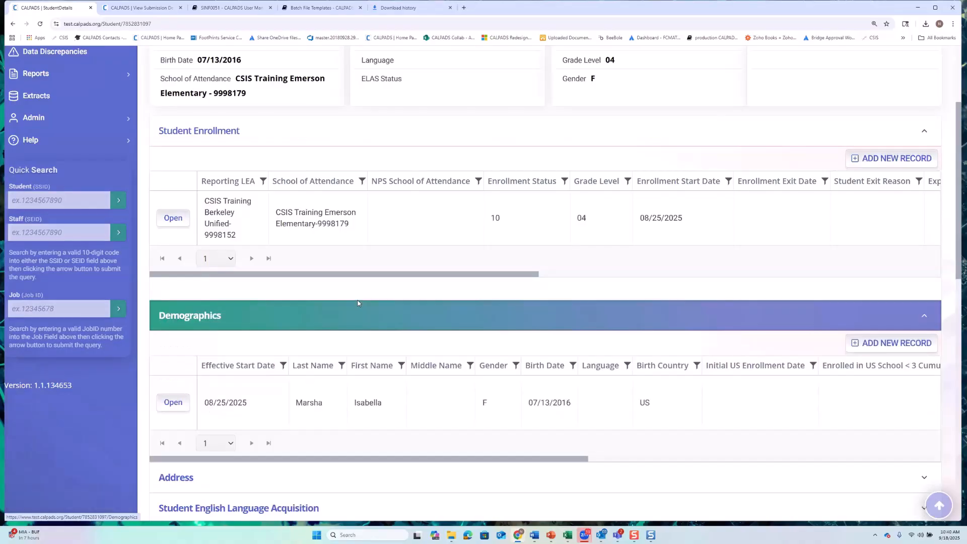
scroll(350, 301, "down", 4)
left_click(203, 256)
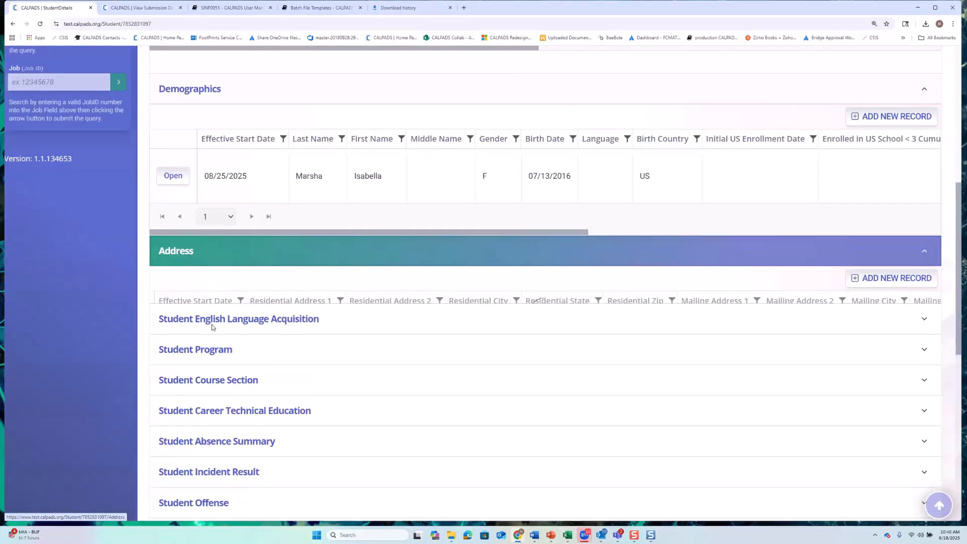
left_click_drag(225, 366, 572, 368)
left_click_drag(352, 233, 332, 234)
left_click_drag(356, 366, 166, 367)
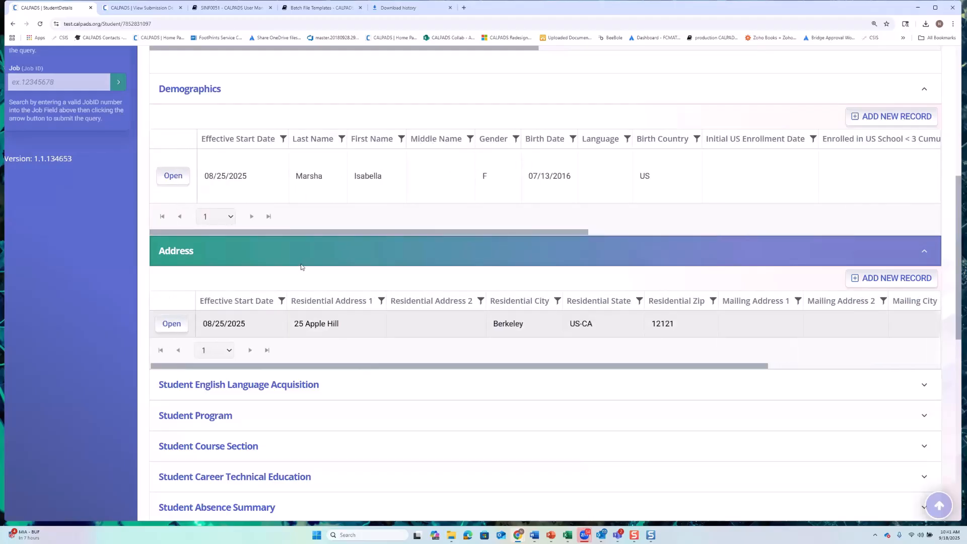
scroll(284, 270, "up", 4)
scroll(285, 271, "up", 2)
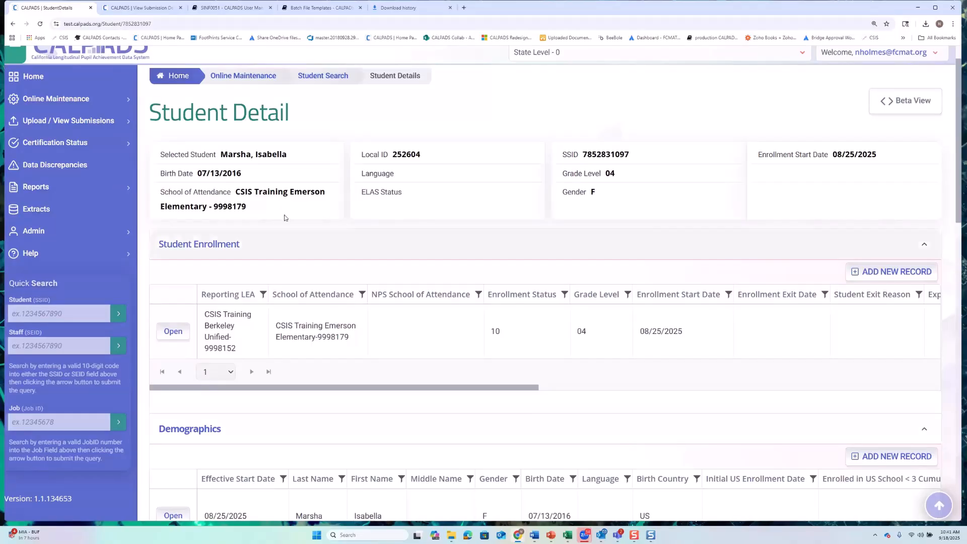
Open the File Upload page for a new submission and set the file type to Student English Language Acquisition-SELA
left_click(125, 186)
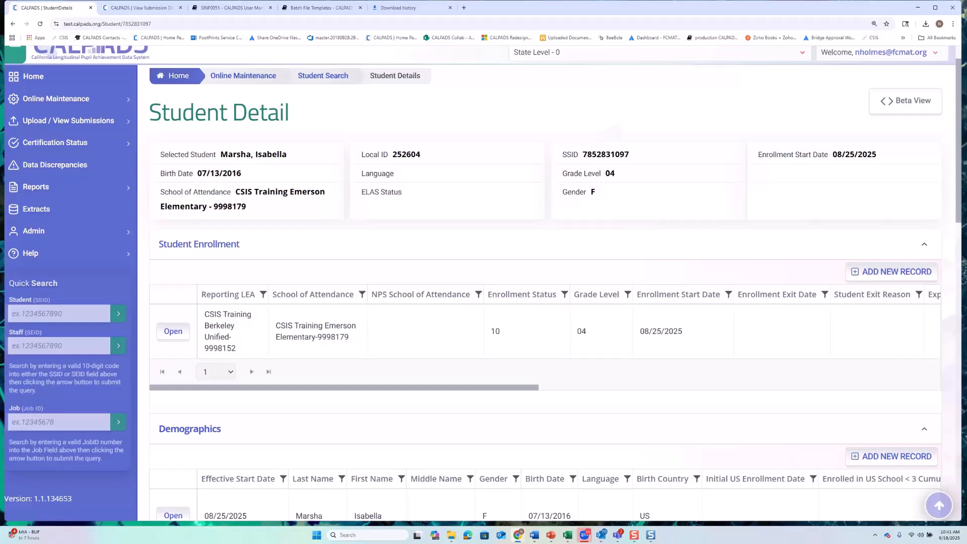
key("alt+Tab")
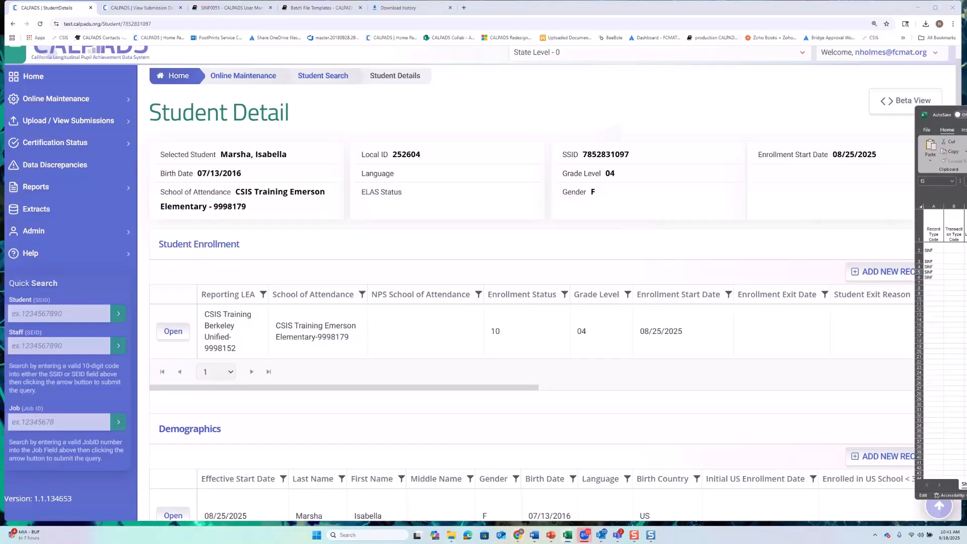
key("alt+Tab")
left_click(74, 128)
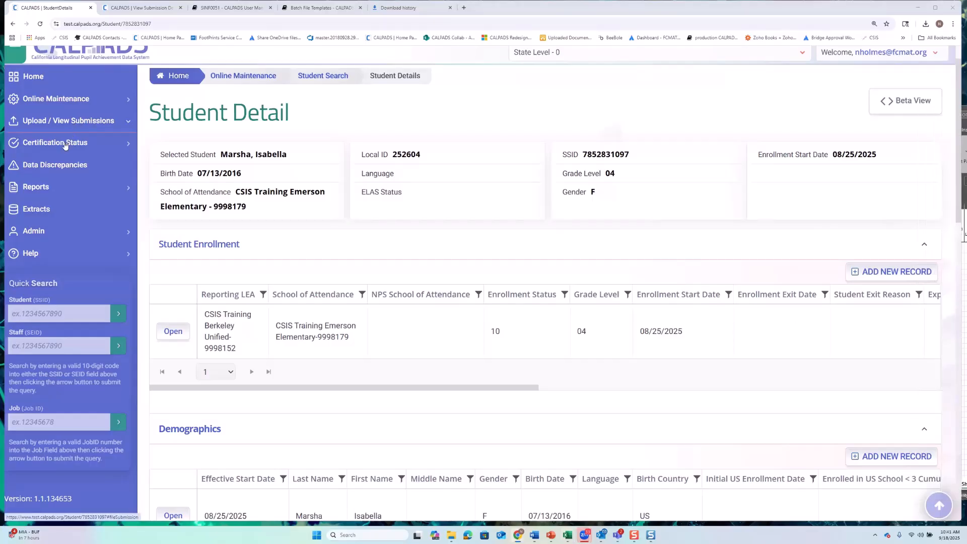
left_click(51, 145)
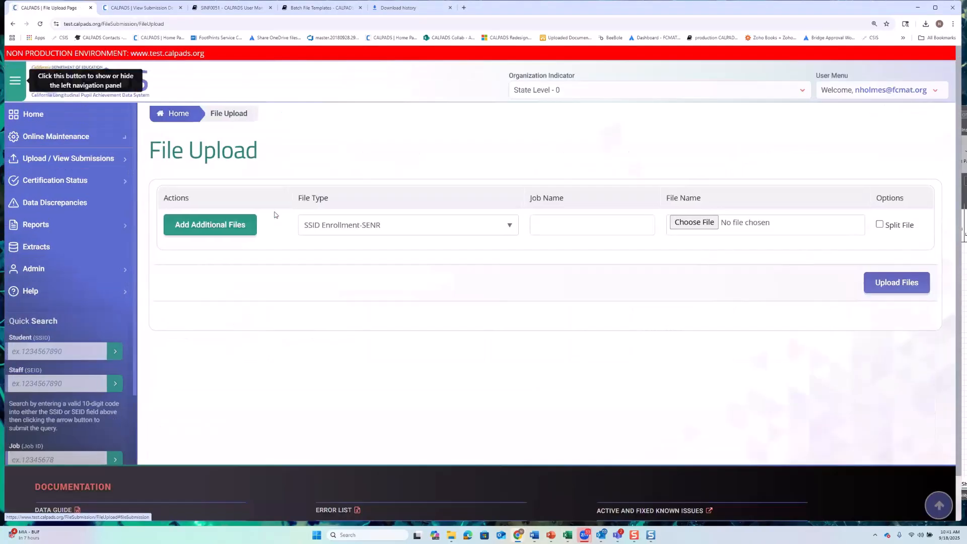
left_click(356, 223)
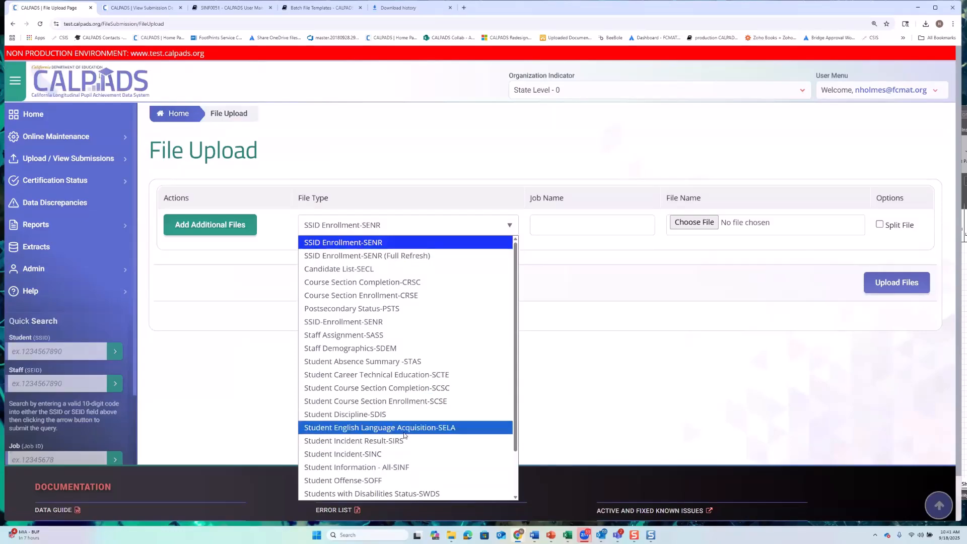
left_click(405, 427)
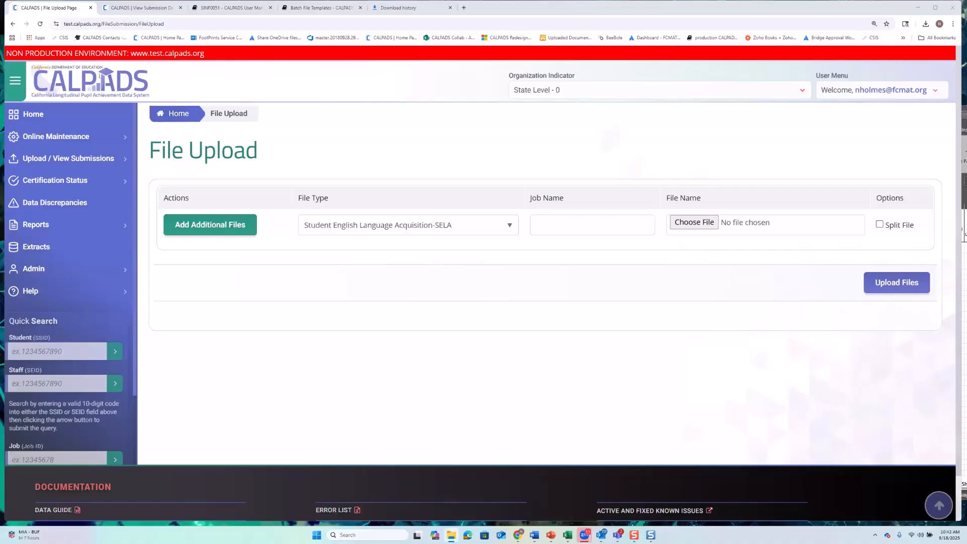
Copy the last three students' SSIDs from the SINF spreadsheet and paste them as values into the empty SSID cells of the SELACSBERK Demo918 spreadsheet
key("alt+Tab")
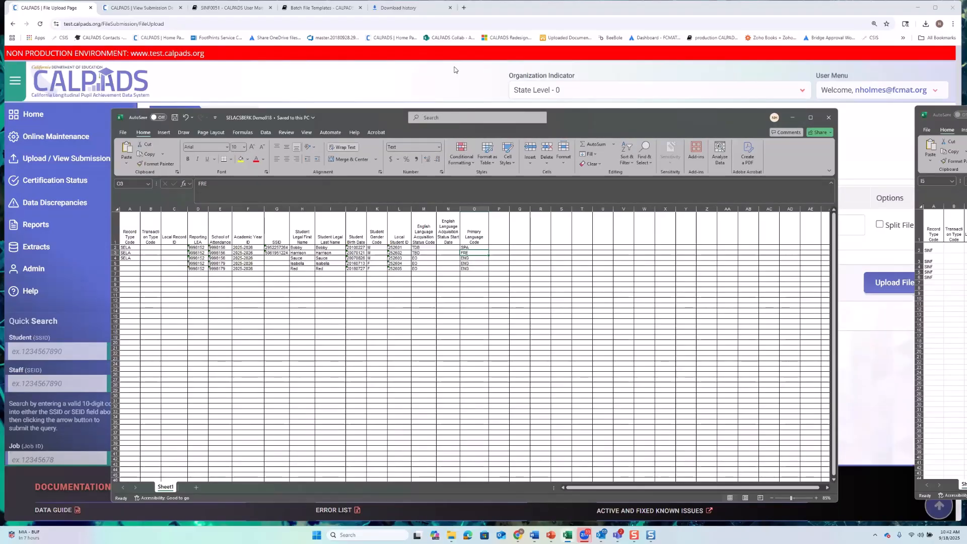
left_click(282, 259)
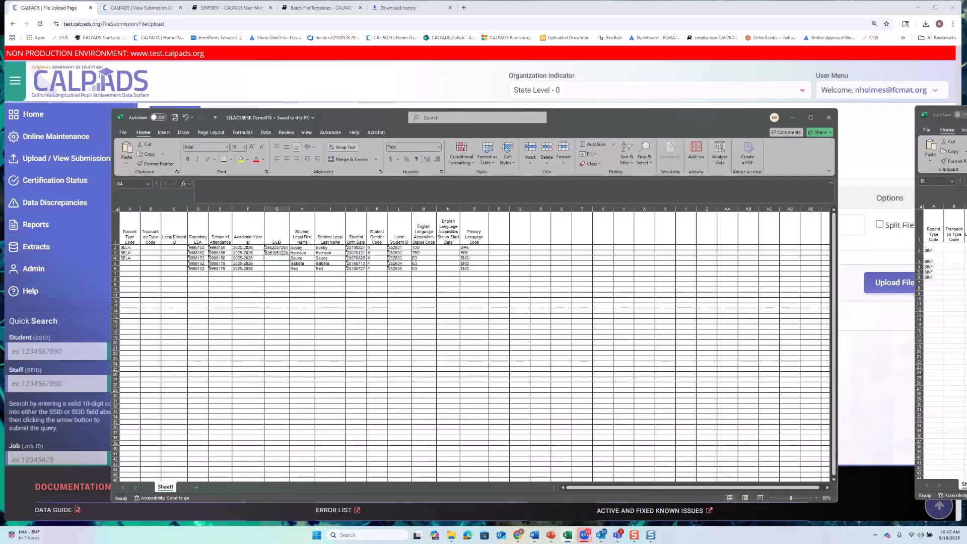
left_click(966, 272)
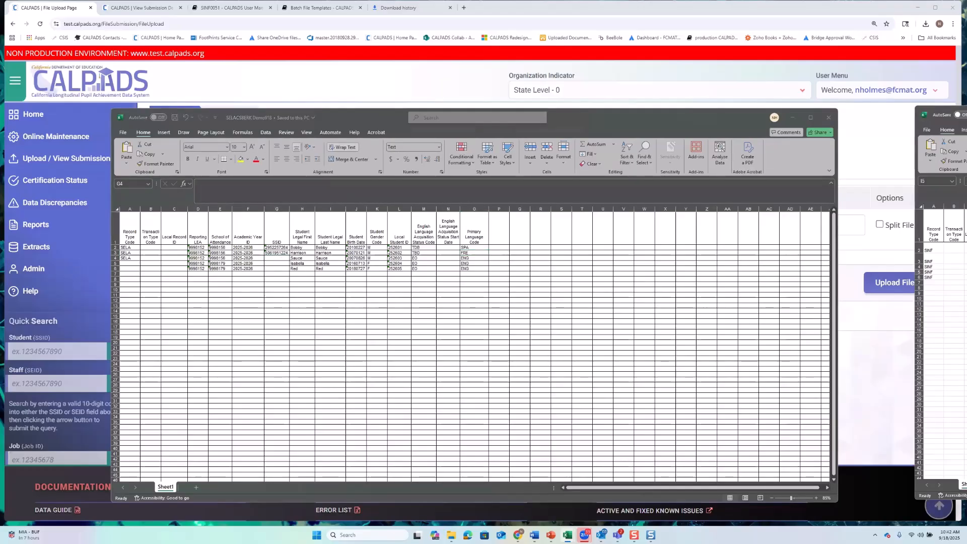
left_click_drag(966, 267, 966, 278)
key("ctrl+c")
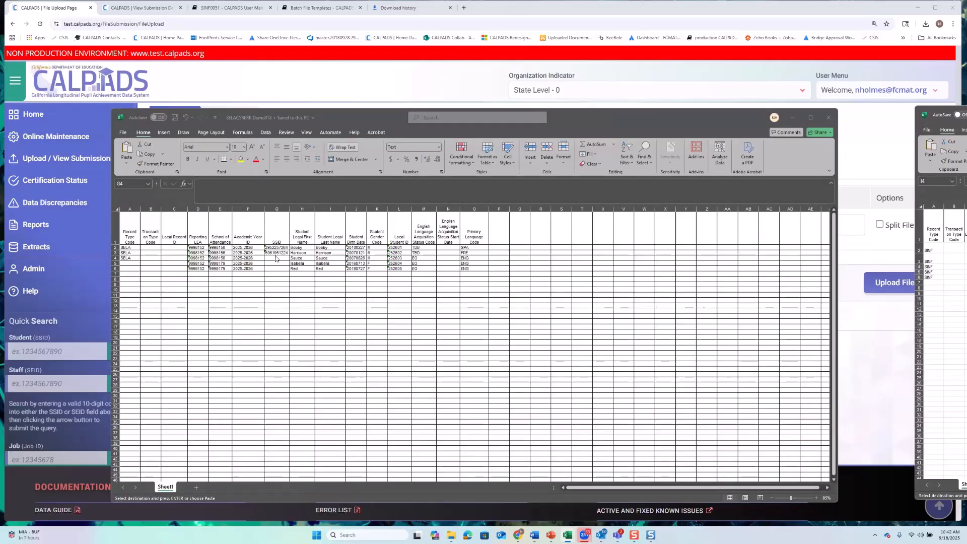
left_click(274, 258)
right_click(275, 259)
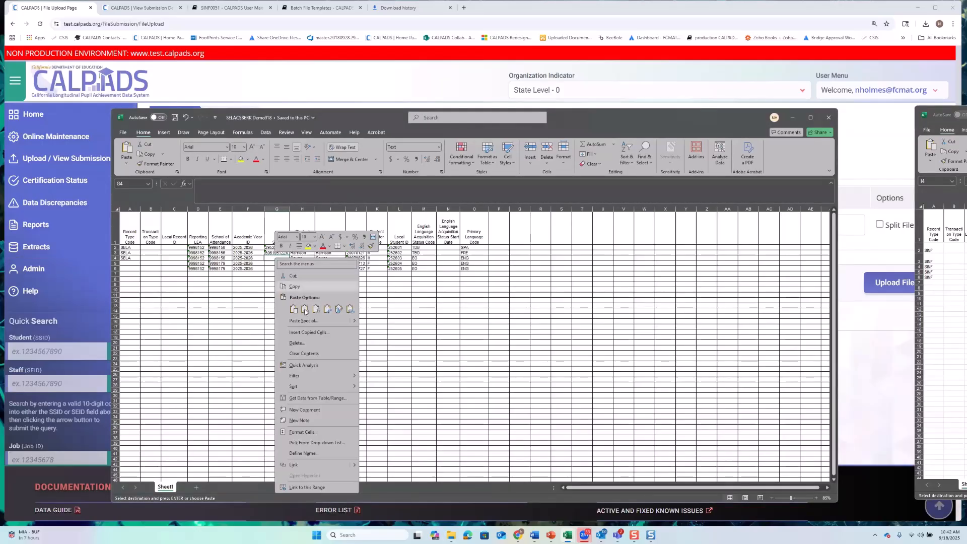
left_click(305, 309)
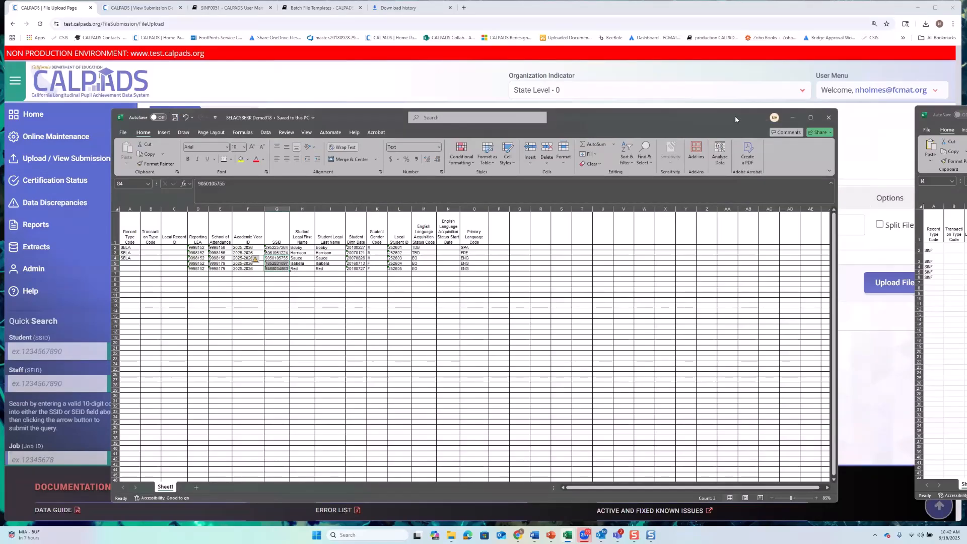
Move the spreadsheets aside, choose SELACSBERK Demo918 as the SELA submission file, and upload it without a job name
left_click_drag(735, 120, 966, 119)
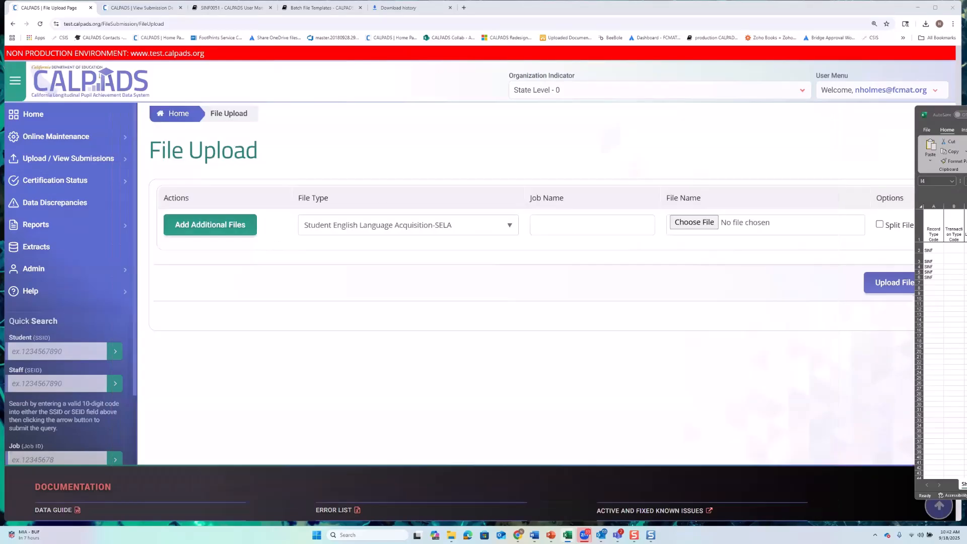
left_click(932, 121)
left_click_drag(937, 119, 966, 120)
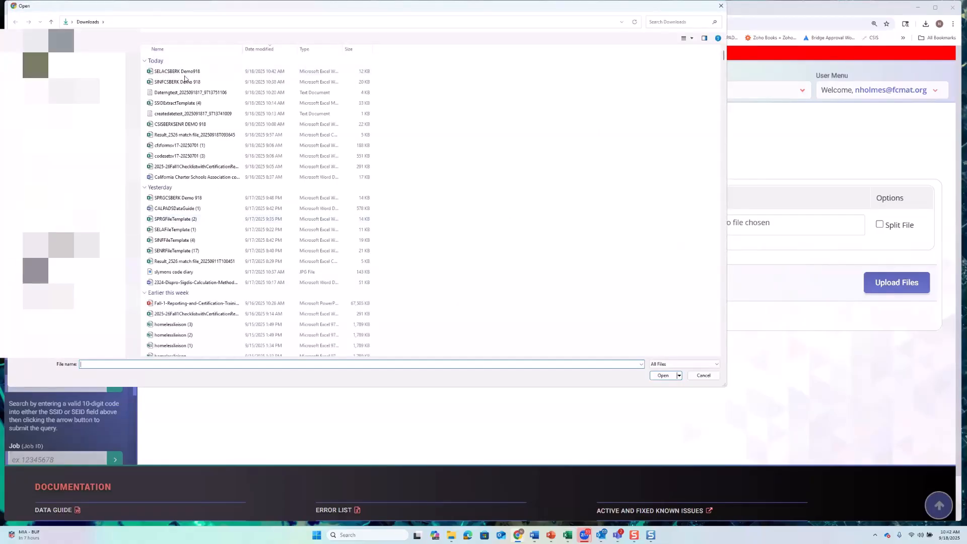
left_click(184, 73)
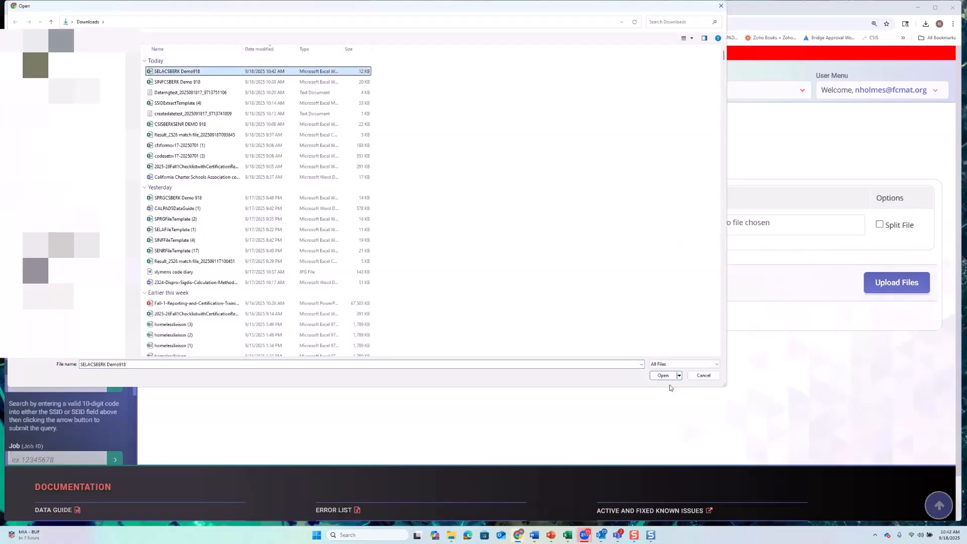
key("Return")
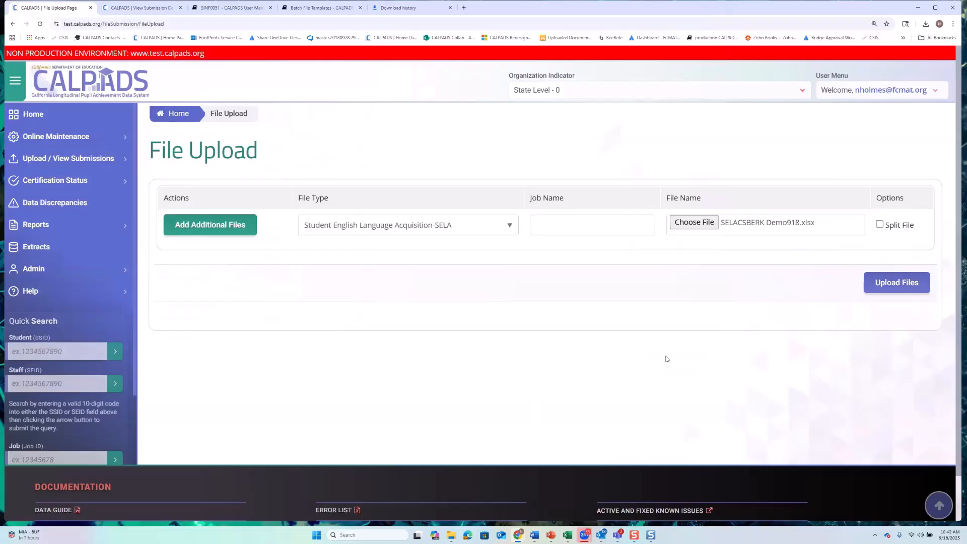
left_click(890, 291)
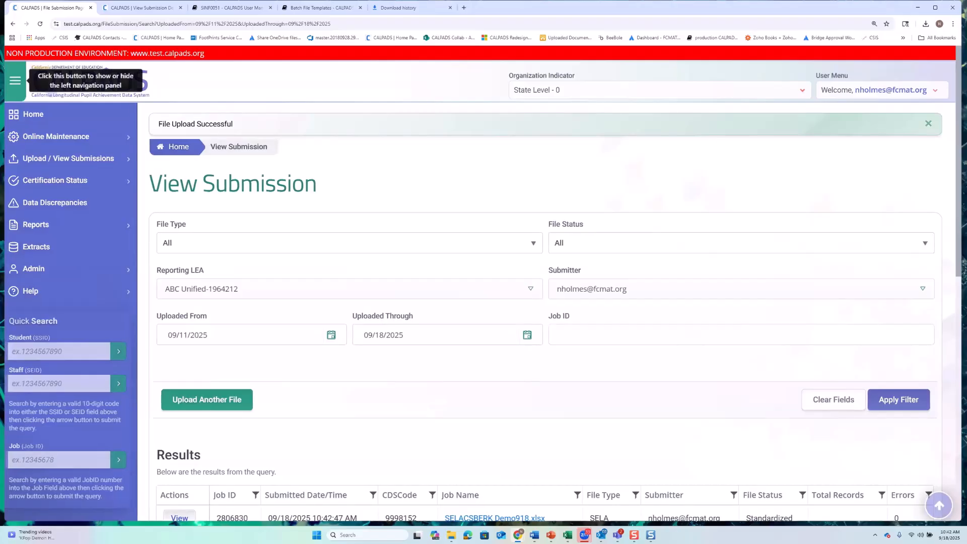
Filter the submission results by the reporting LEA CSIS Training Berkeley Unified and check the status of the SELA submission
left_click(156, 8)
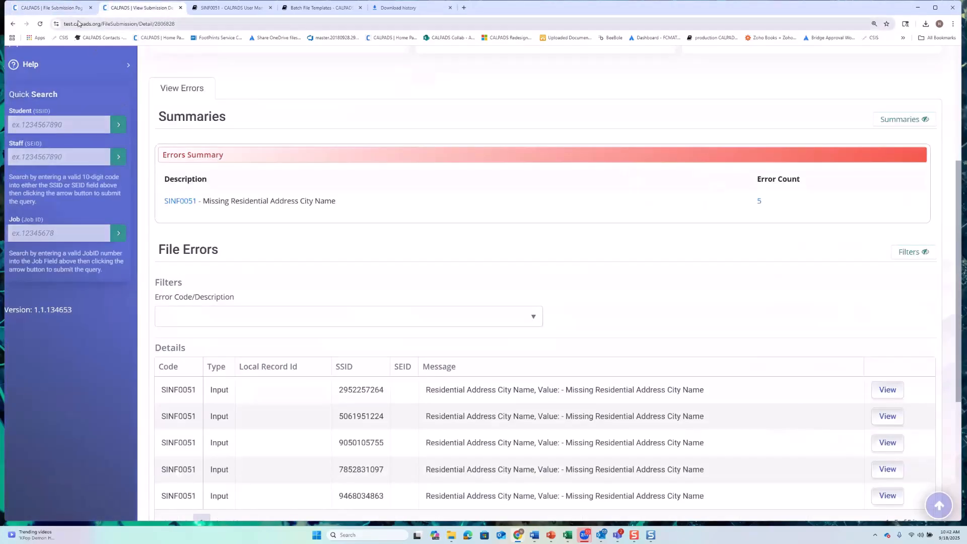
left_click(50, 7)
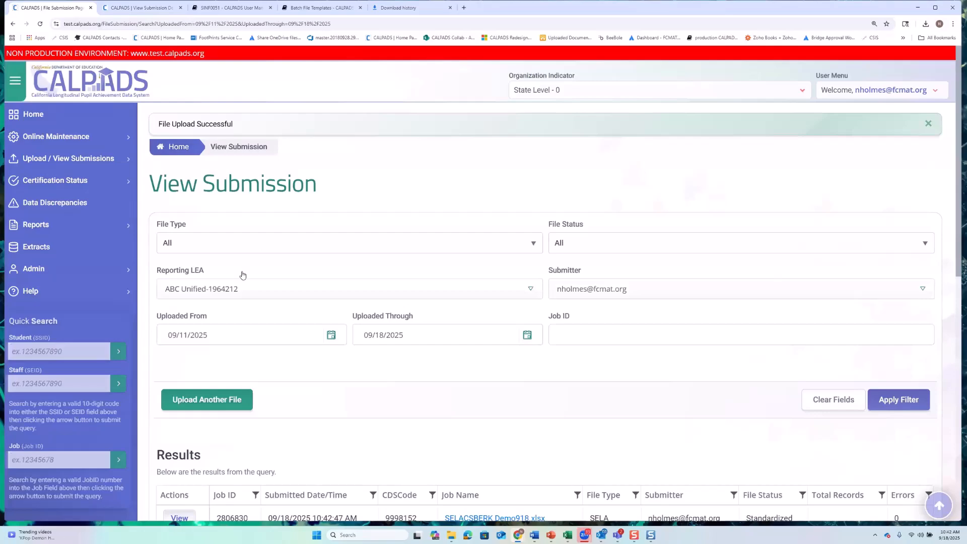
left_click(236, 291)
type("csis")
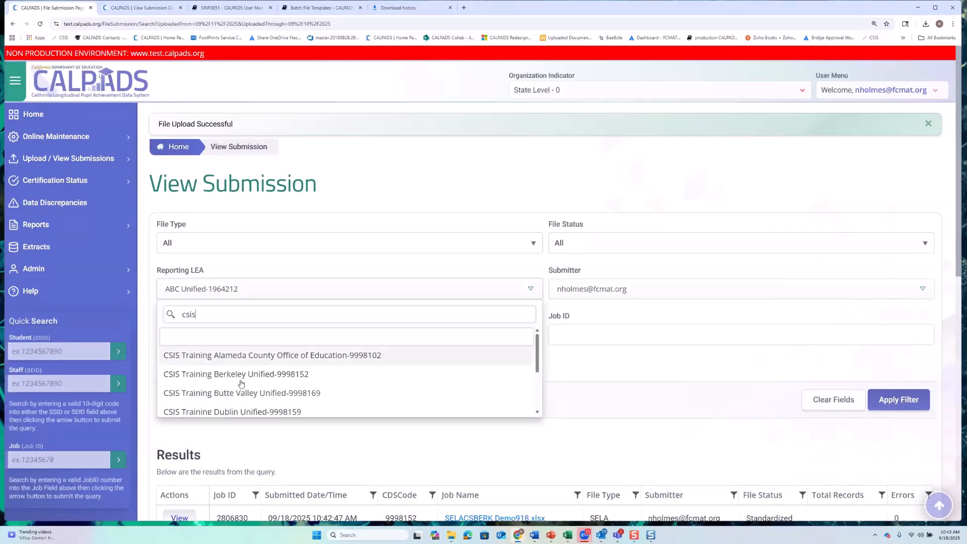
left_click(242, 374)
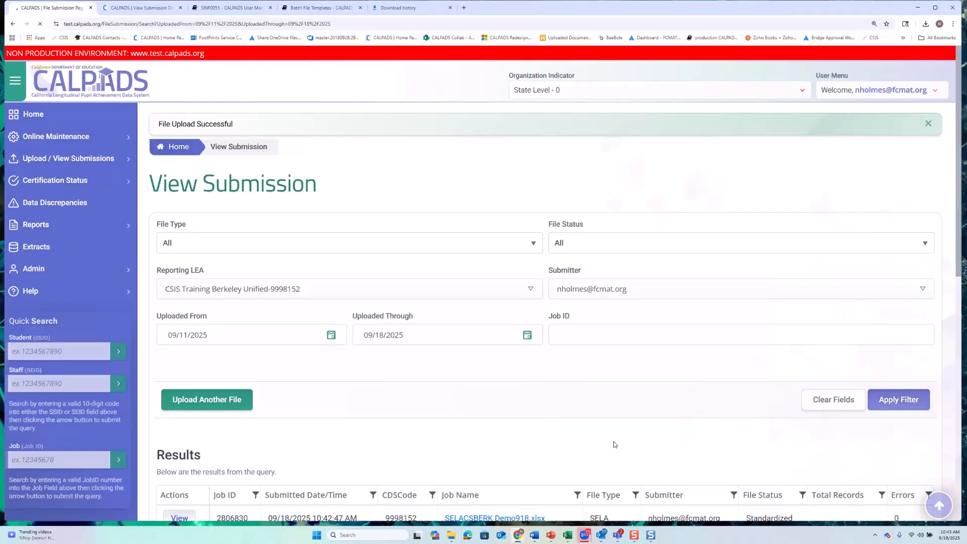
scroll(484, 391, "down", 5)
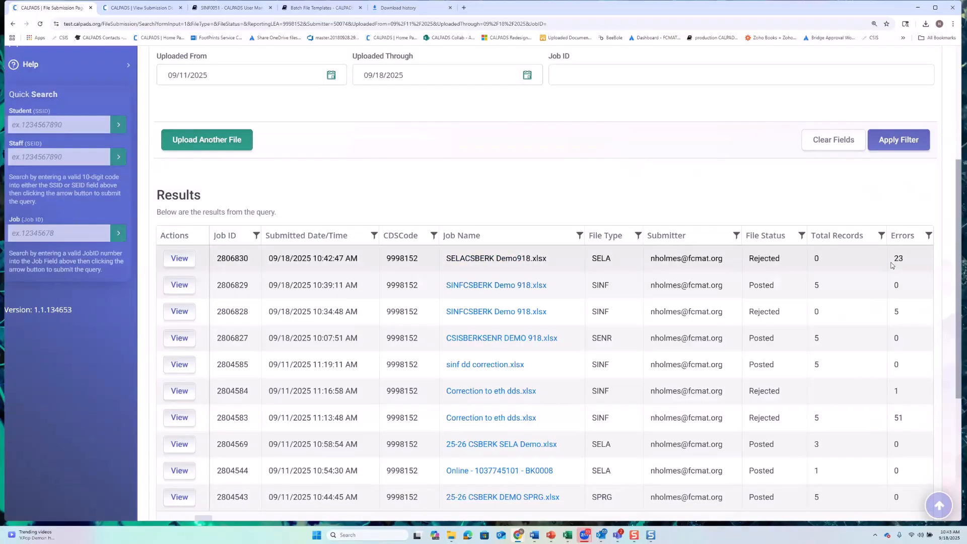
Open the SELACSBERK Demo918.xlsx submission details and check its errors summary against the status start date and record type code cells in the SELA spreadsheet
left_click(187, 261)
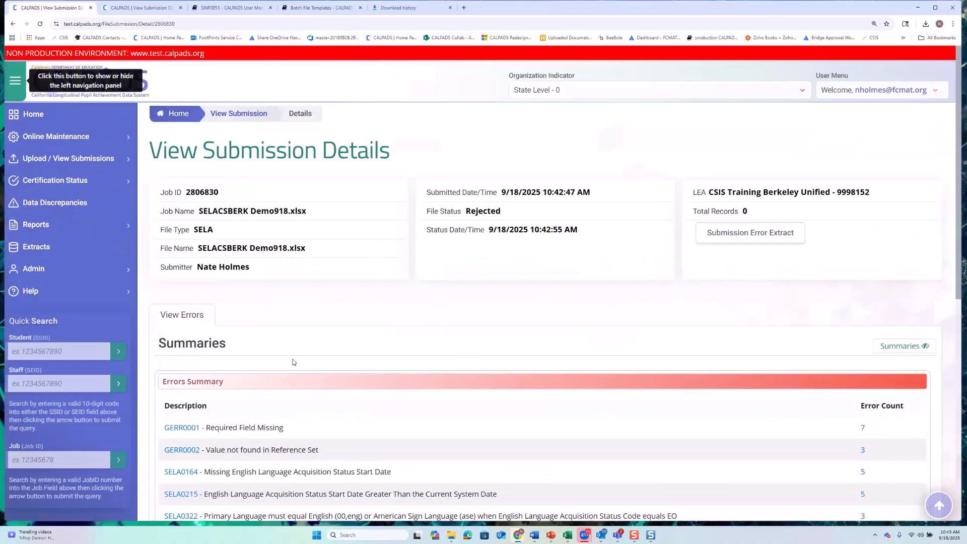
scroll(273, 358, "down", 1)
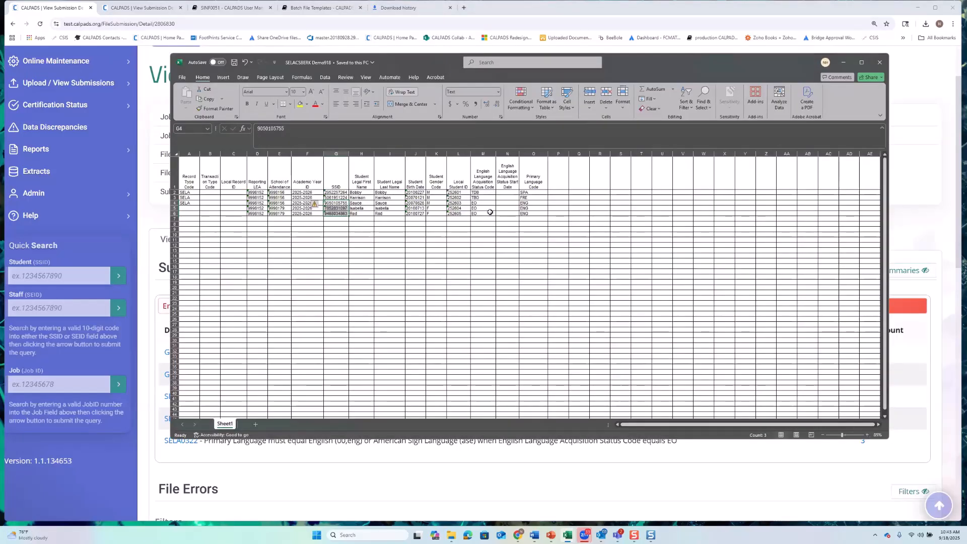
left_click_drag(504, 192, 500, 214)
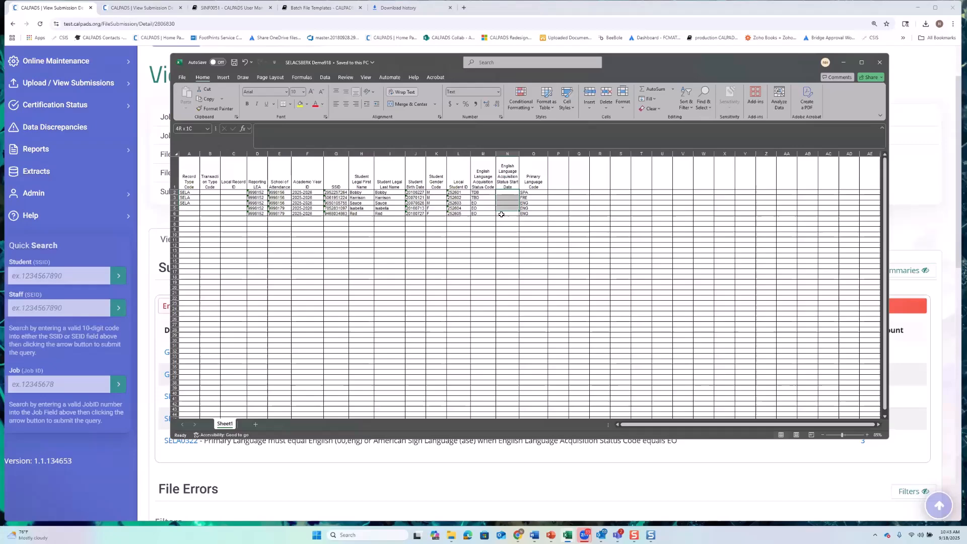
left_click(456, 276)
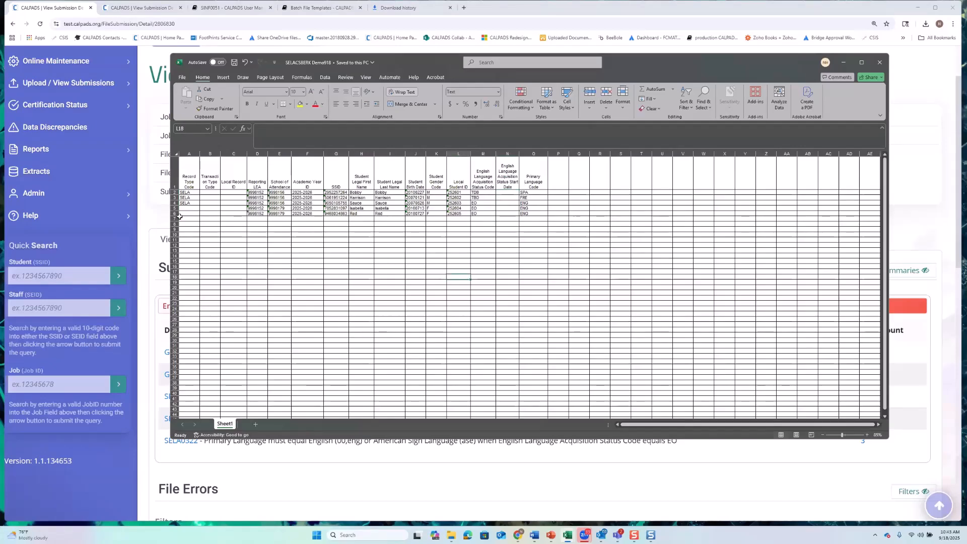
left_click_drag(182, 208, 183, 214)
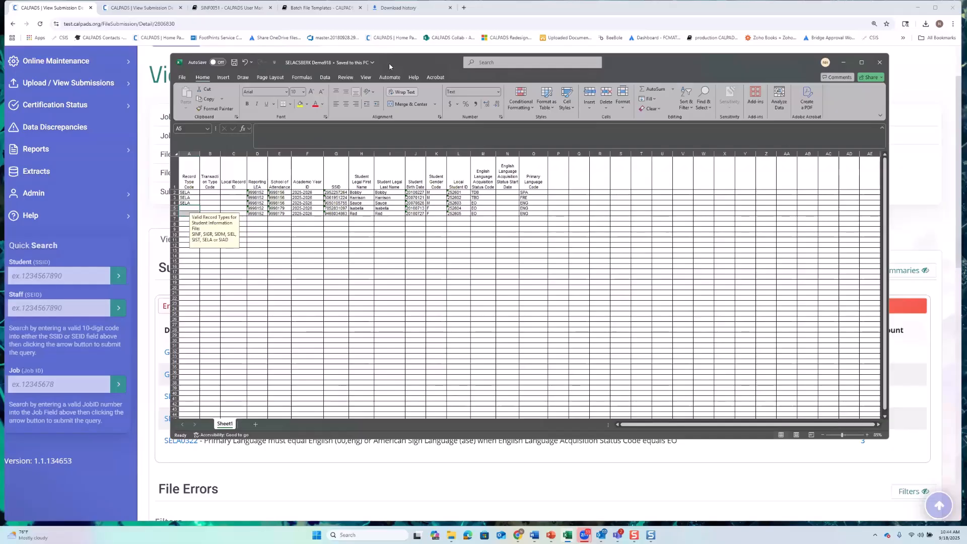
left_click(843, 62)
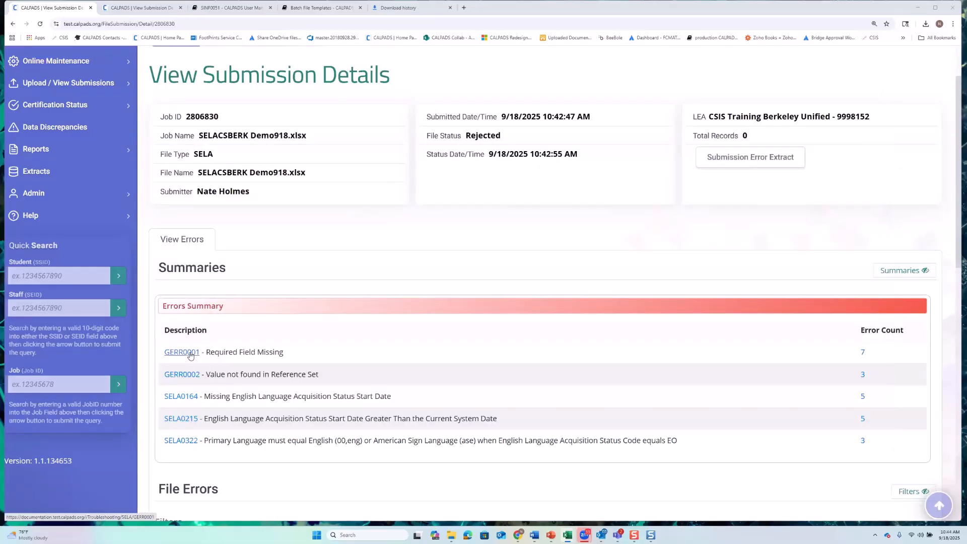
Examine the file error details and compare the reported English Language Acquisition Status Code value with the first student's code in the SELA spreadsheet
scroll(191, 357, "down", 3)
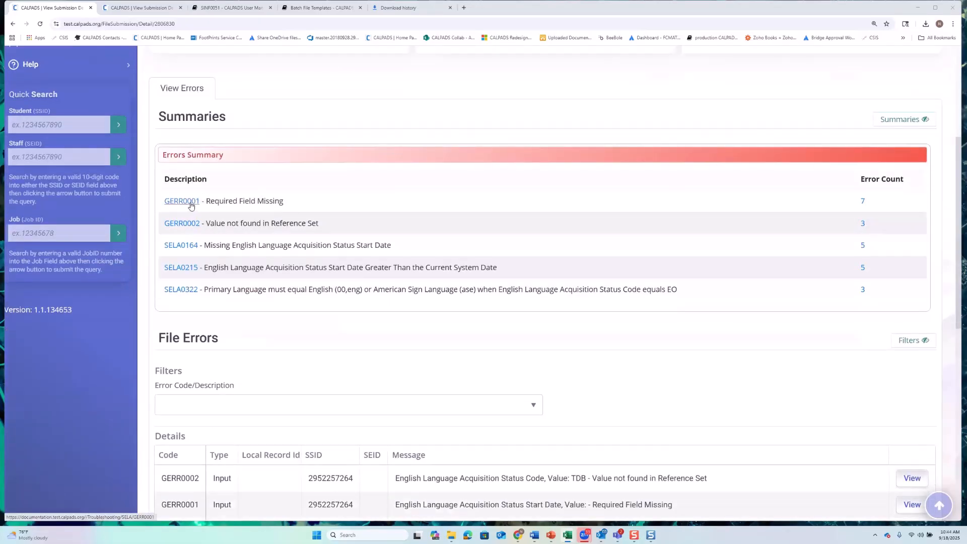
scroll(423, 401, "down", 2)
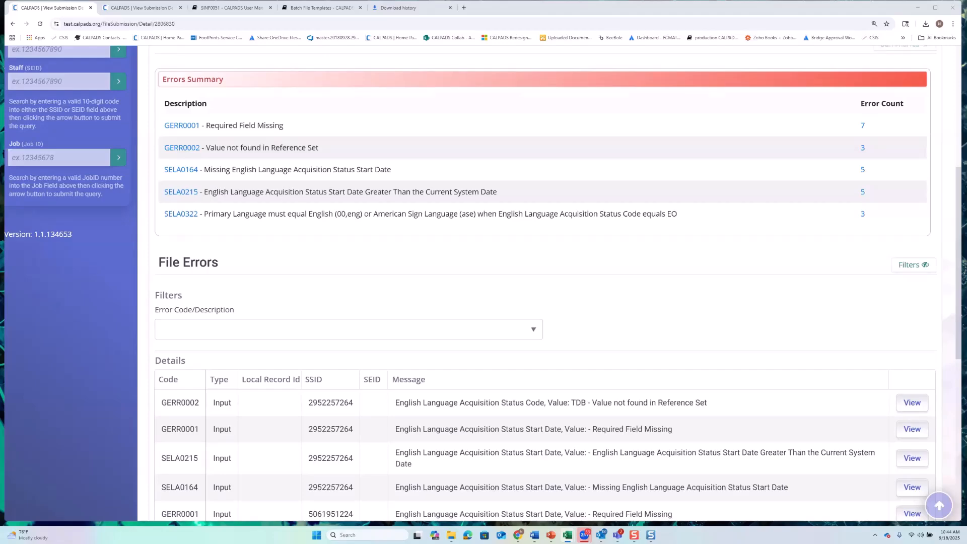
key("alt+Tab")
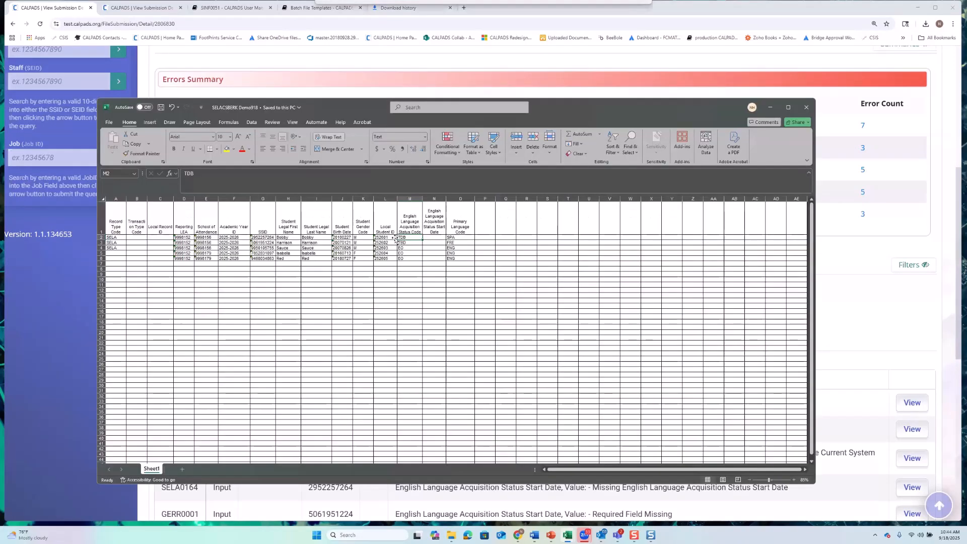
double_click(405, 237)
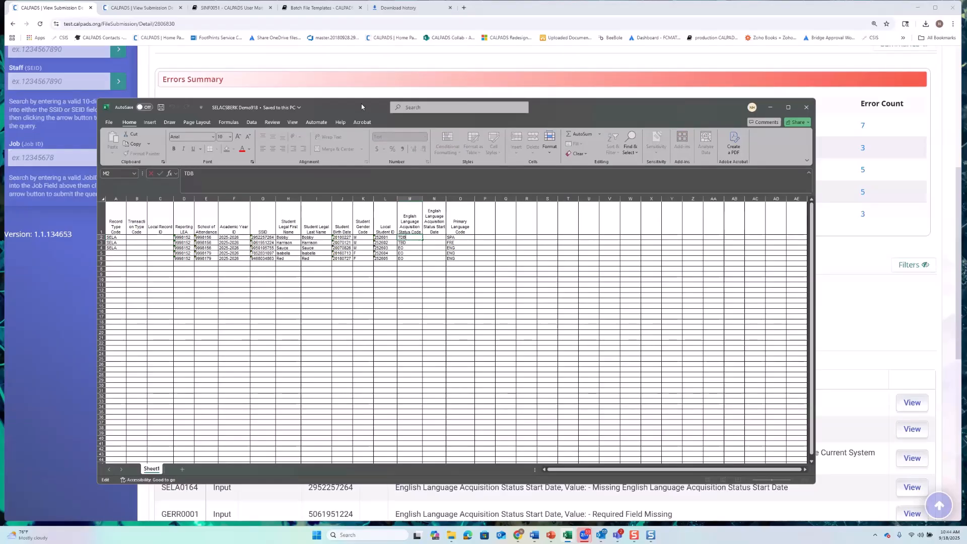
key("alt+Tab")
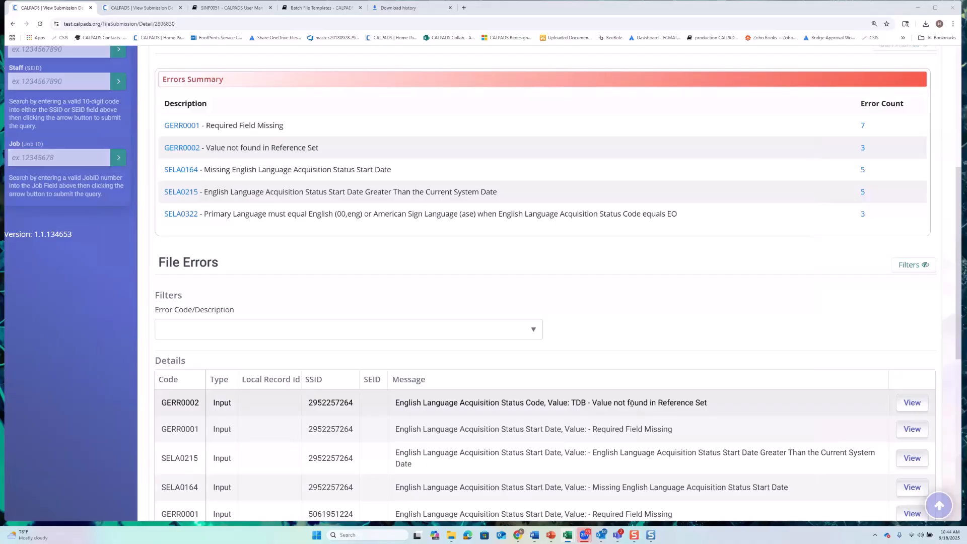
double_click(579, 403)
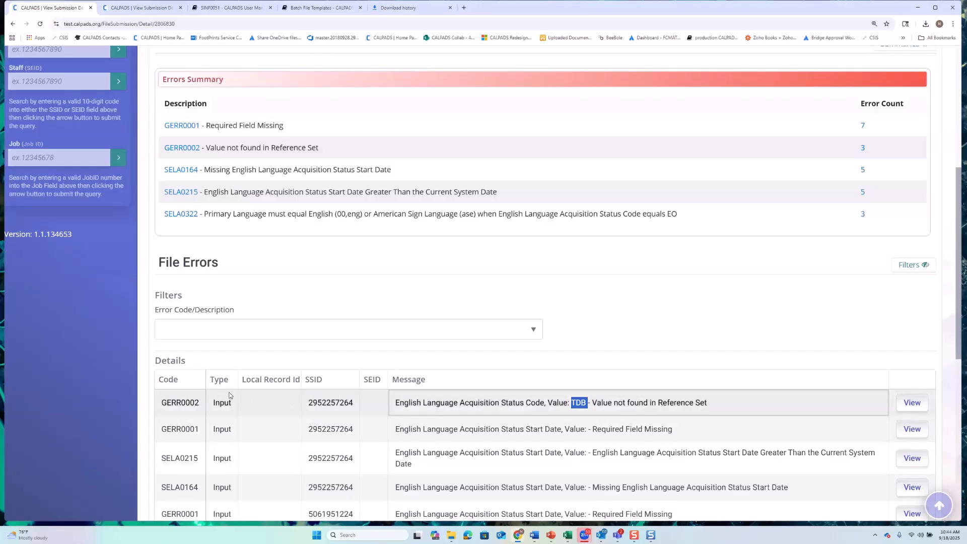
Open the GERR0002 error documentation and read its error description, validated fields and suggested resolution
left_click(180, 151)
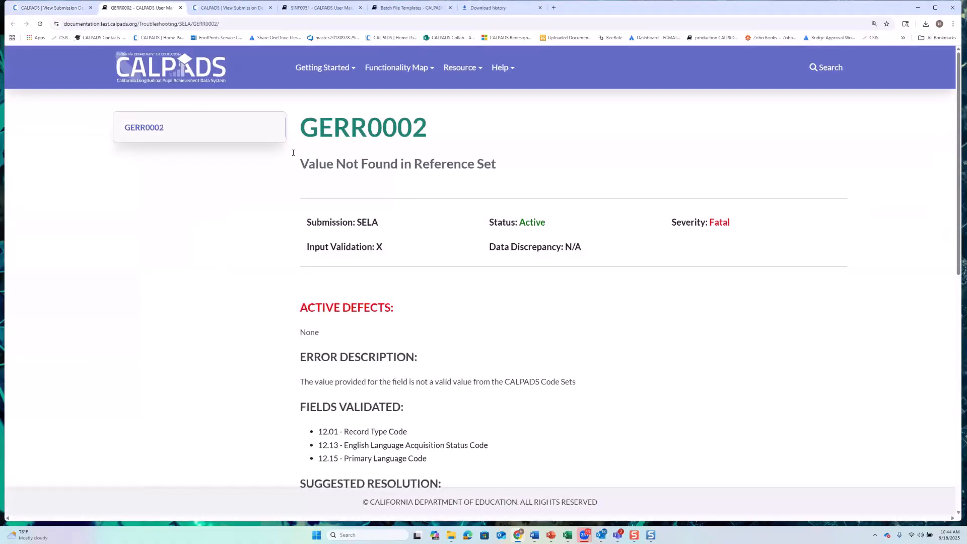
scroll(443, 197, "down", 2)
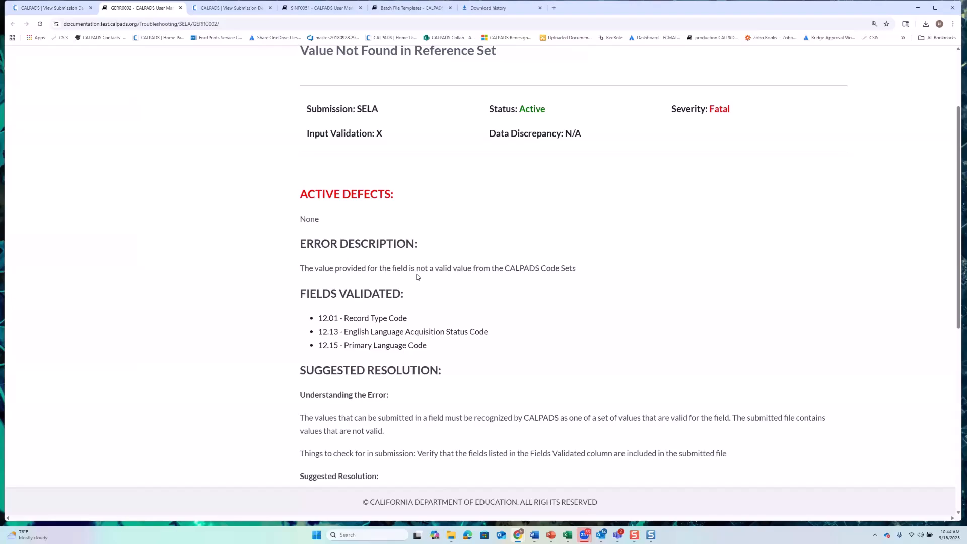
left_click_drag(586, 270, 505, 269)
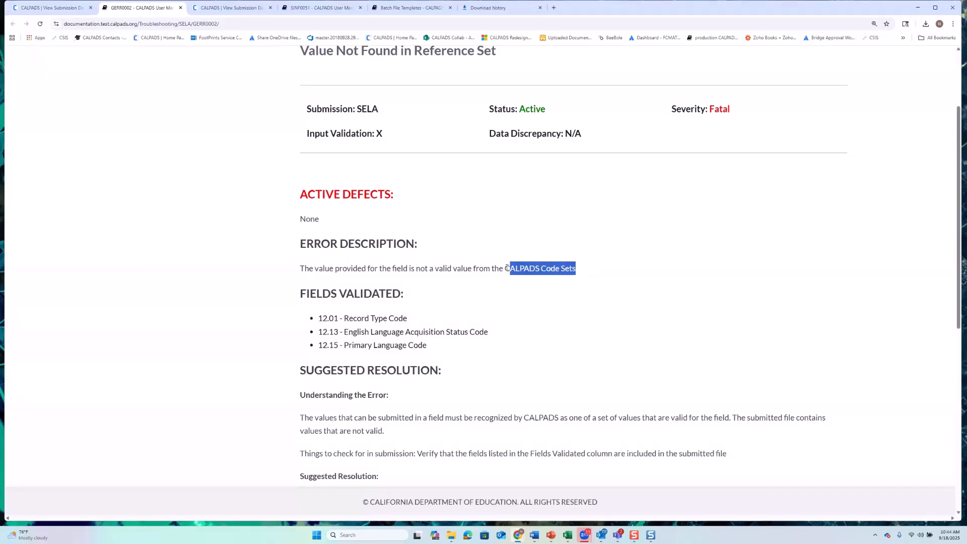
scroll(478, 221, "up", 1)
scroll(479, 222, "down", 3)
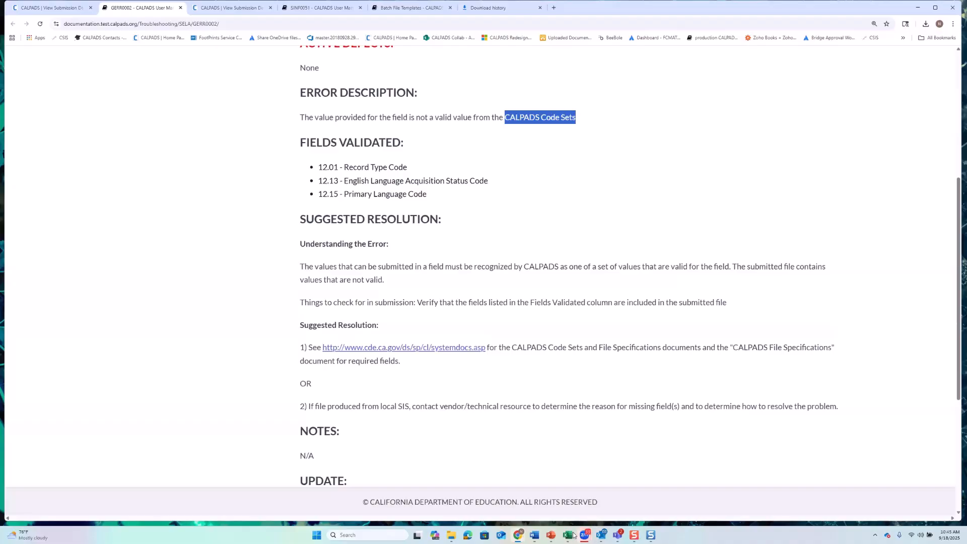
Switch to the CALPADS Code Sets workbook and replace the Language filter with the state English Language Acquisition Status code set, searching for "status"
mouse_move(572, 534)
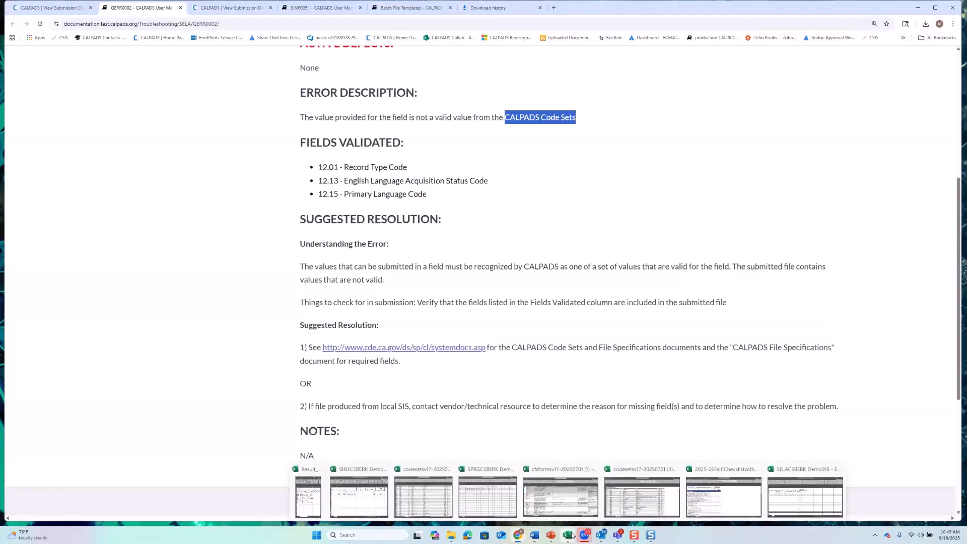
left_click(624, 508)
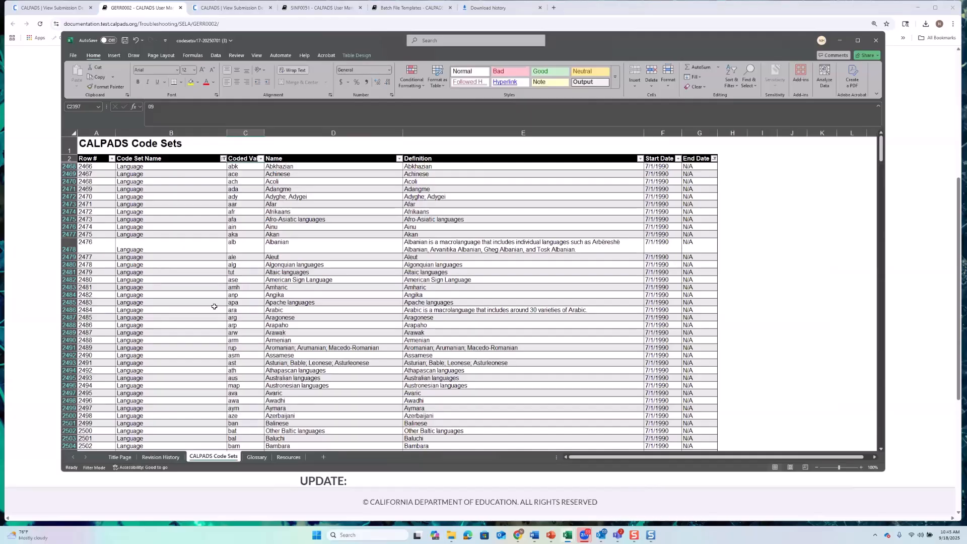
left_click(223, 159)
left_click(163, 213)
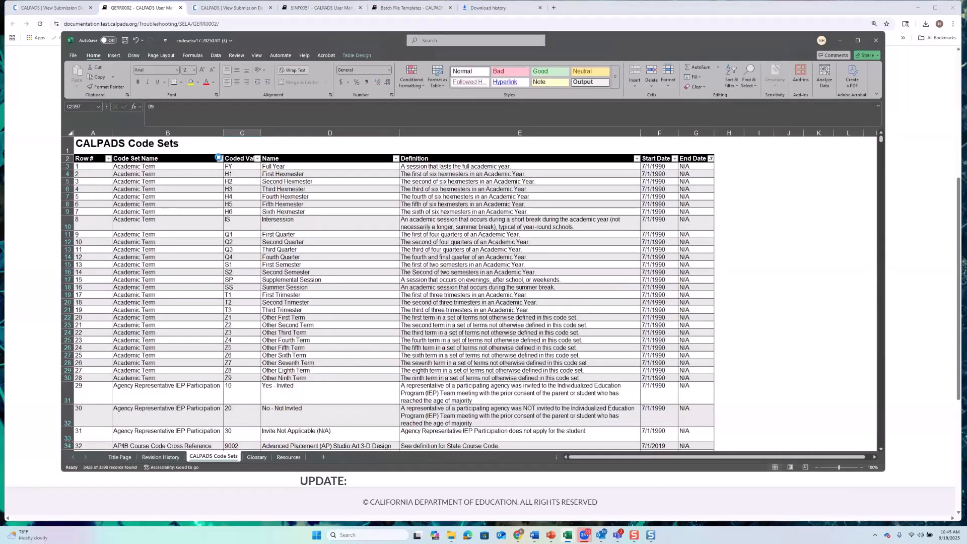
left_click(220, 159)
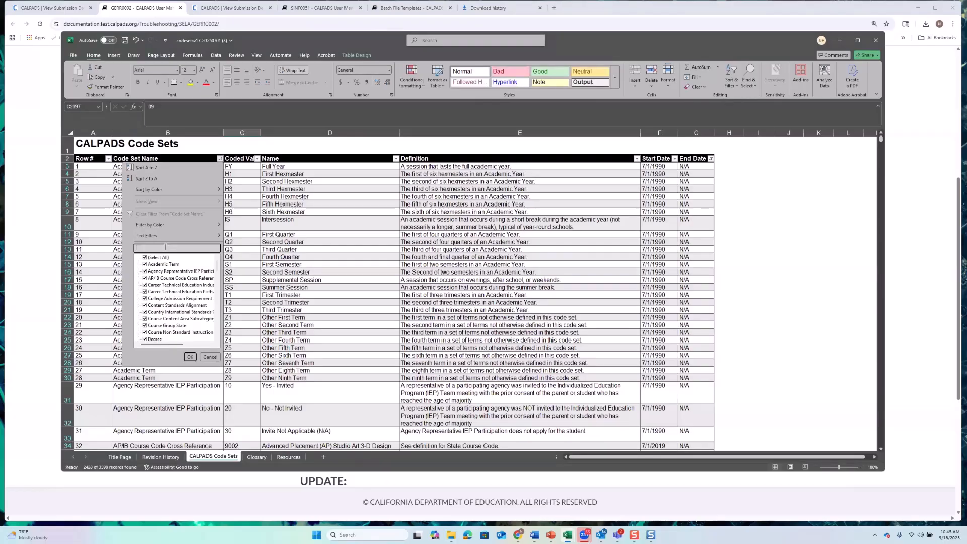
type("status")
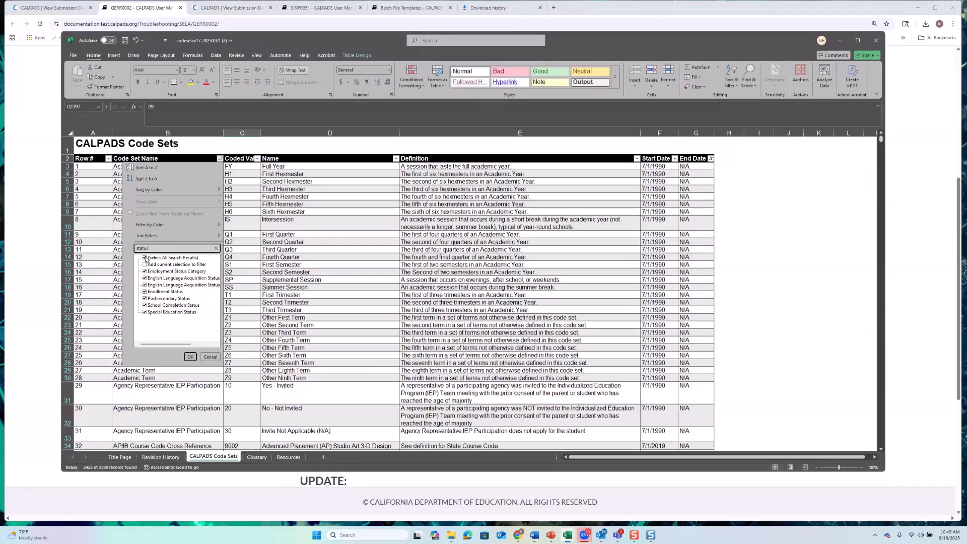
left_click(145, 257)
left_click(145, 285)
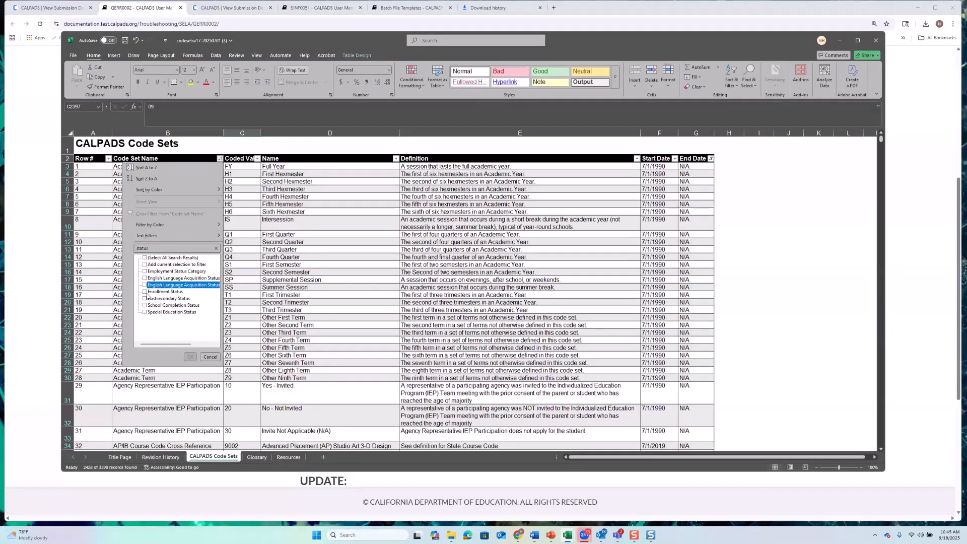
left_click(189, 357)
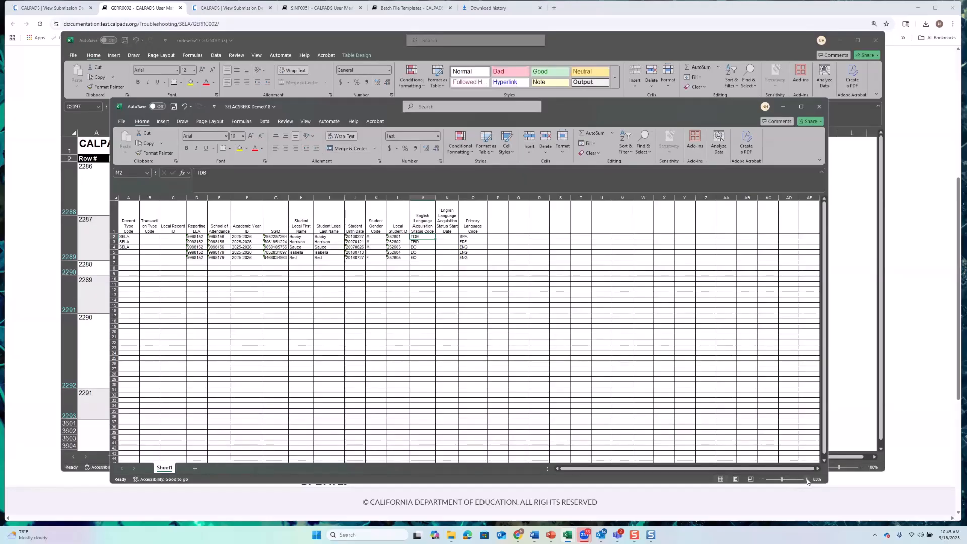
Enlarge the SELA spreadsheet view to 120% and correct the first student's English Language Acquisition Status Code to TBD
left_click(807, 478)
left_click(805, 479)
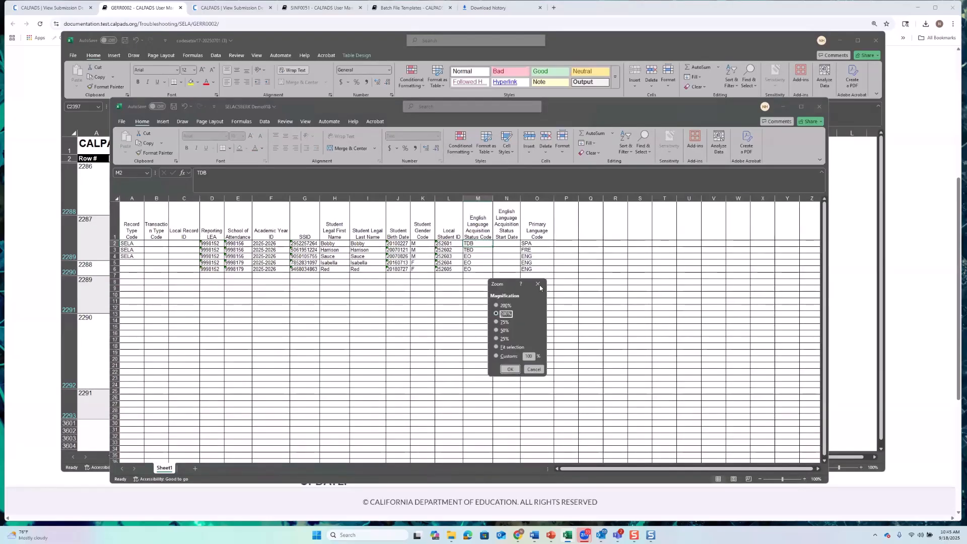
left_click(536, 284)
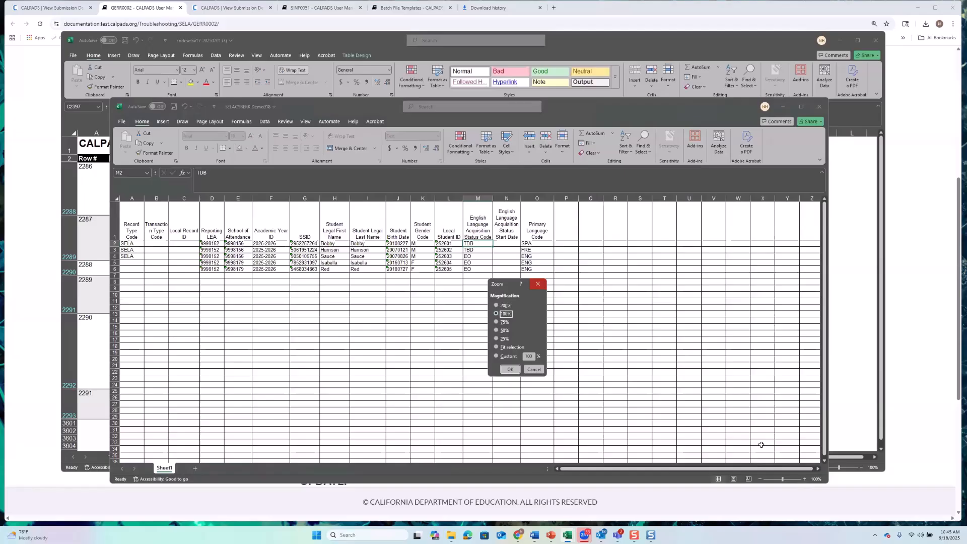
left_click(804, 479)
left_click(804, 479)
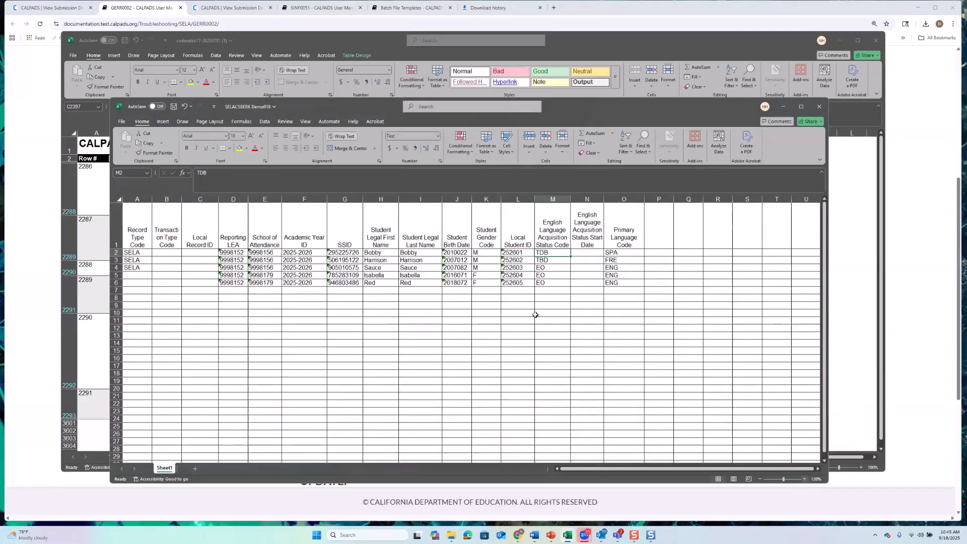
double_click(548, 252)
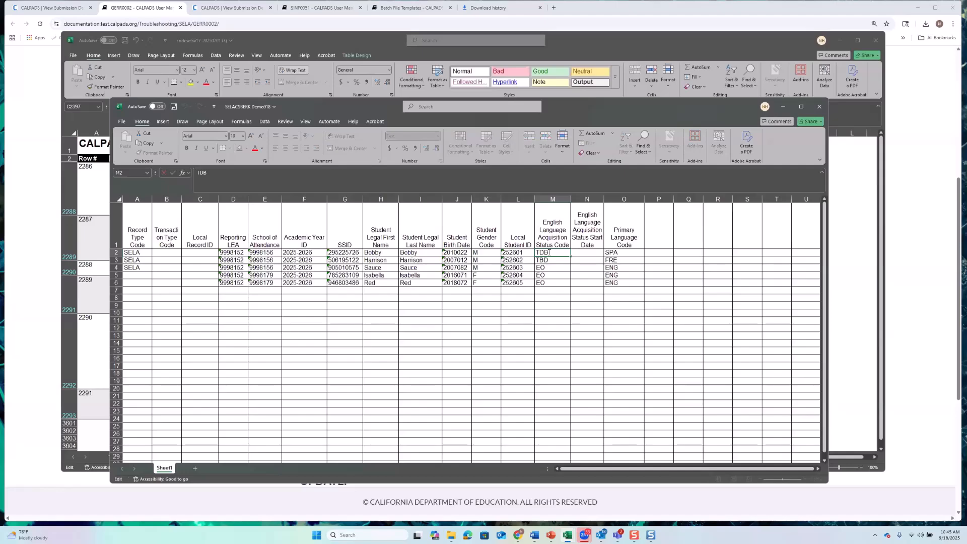
key("BackSpace")
key("BackSpace")
type("TBD")
left_click(561, 290)
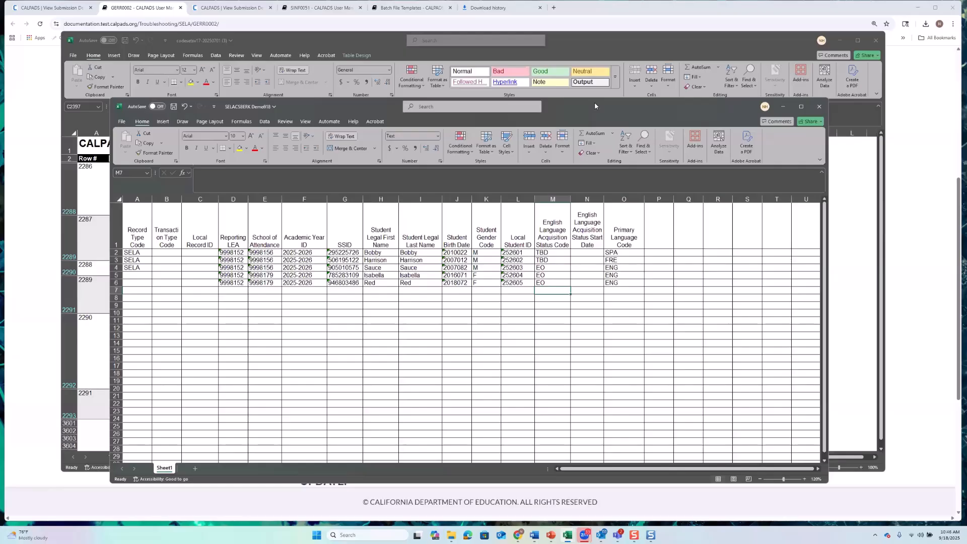
Paste the copied date 20250825 as the English Language Acquisition Status Start Date for all five students
left_click_drag(594, 106, 678, 139)
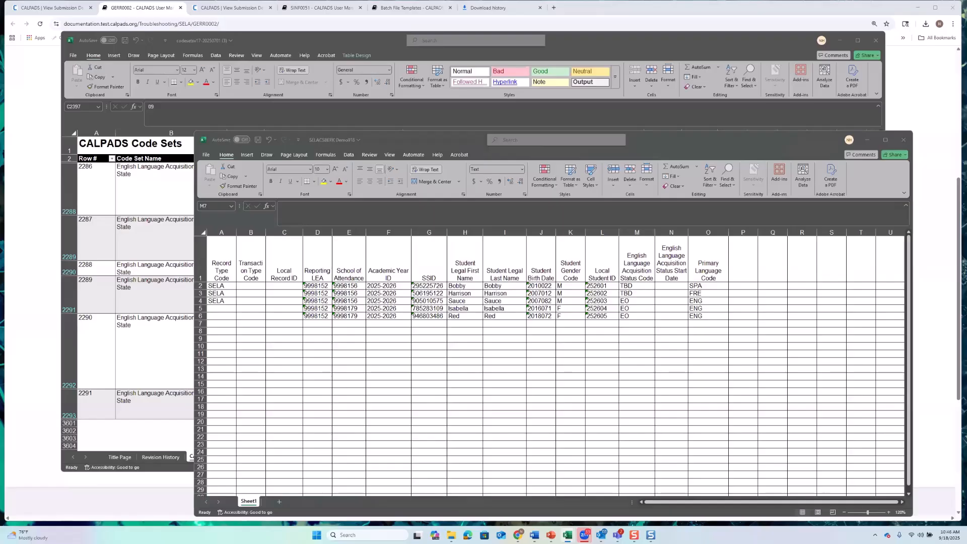
key("ctrl+c")
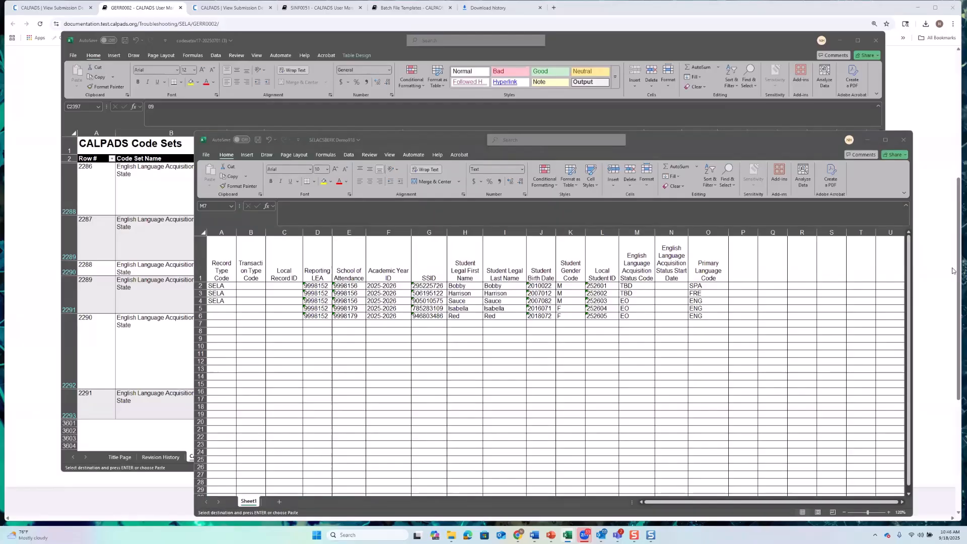
left_click(659, 285)
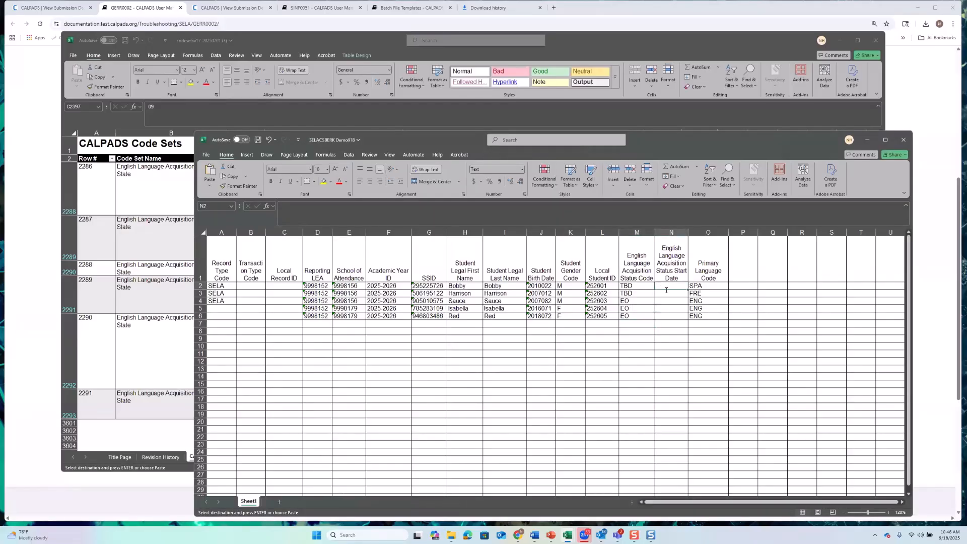
right_click(659, 285)
left_click(689, 337)
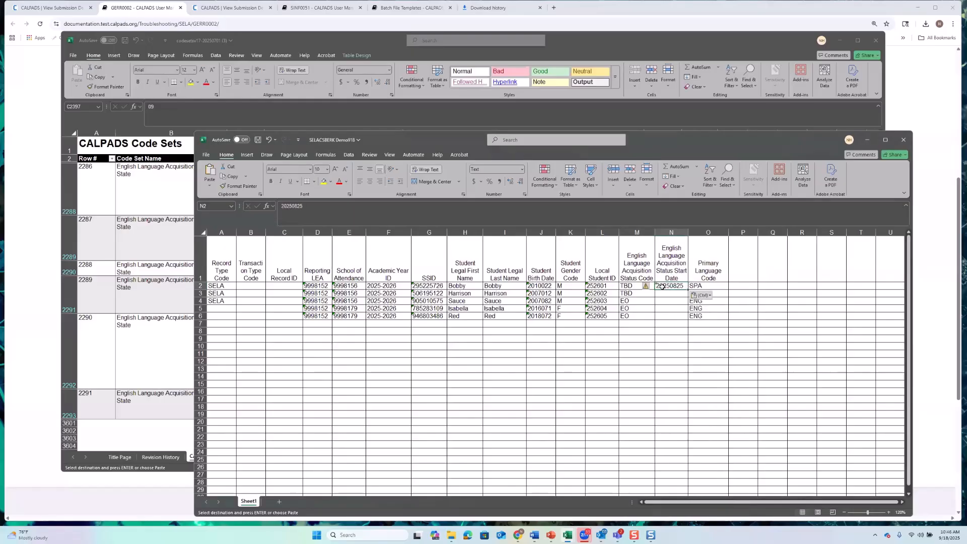
right_click(664, 288)
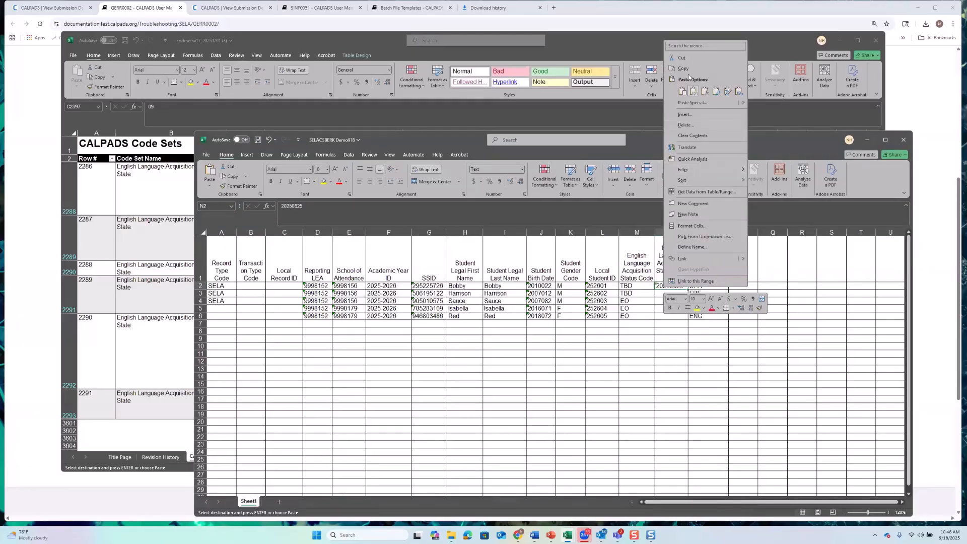
key("Escape")
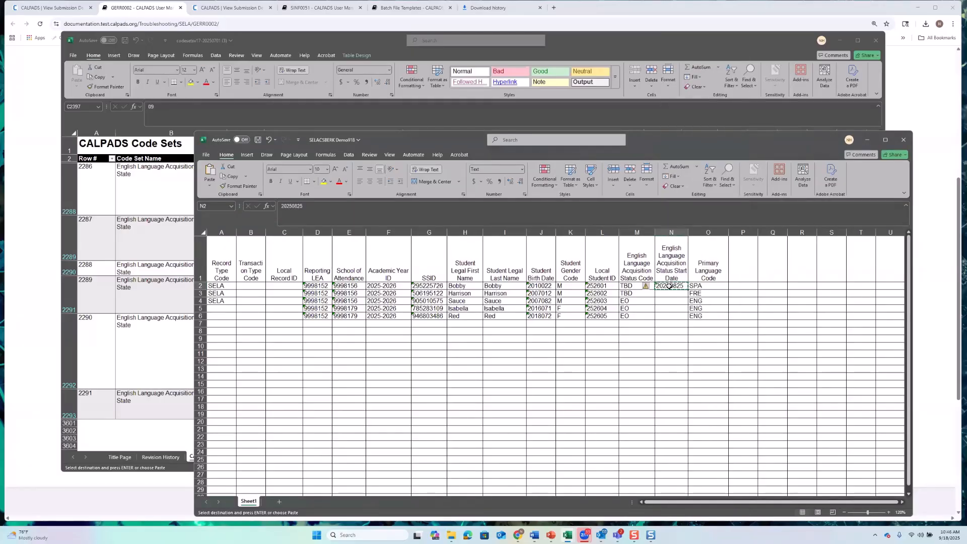
left_click_drag(669, 286, 669, 315)
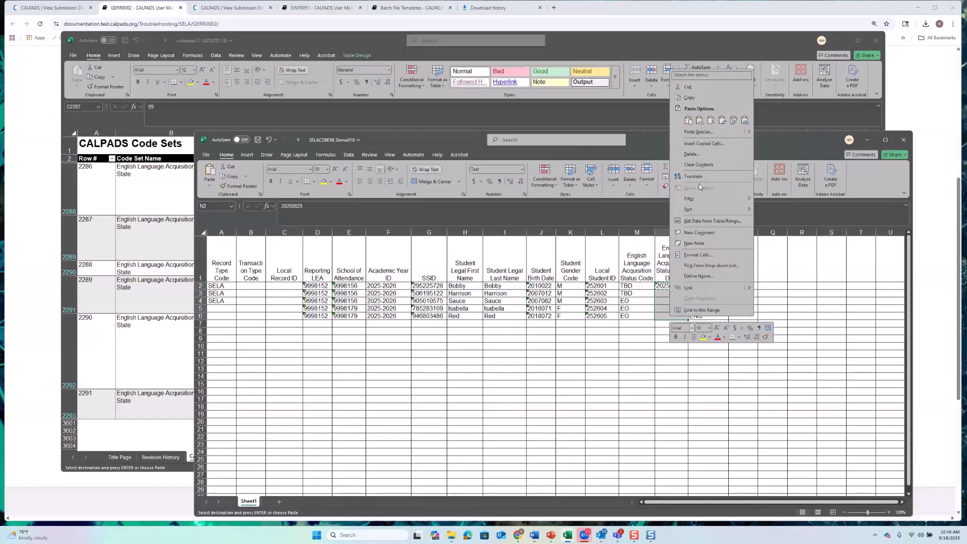
right_click(669, 315)
left_click(660, 372)
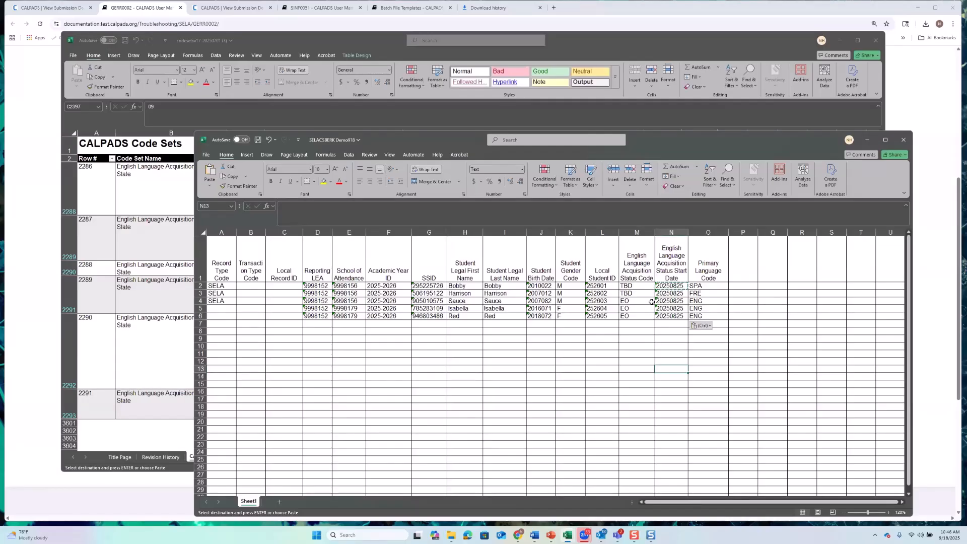
Enter SELA as the Record Type Code for the last two students and save the SELA workbook
left_click(226, 308)
type("SELA")
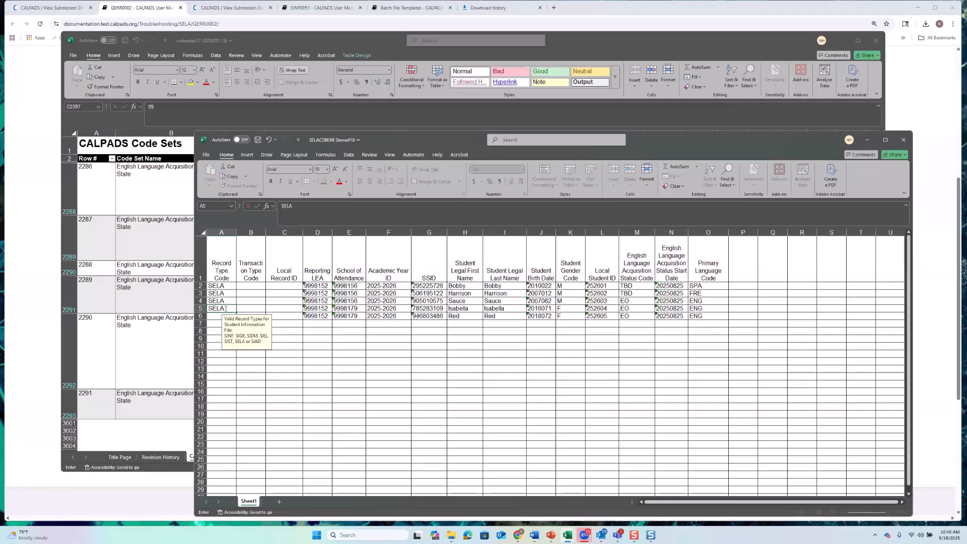
left_click(212, 323)
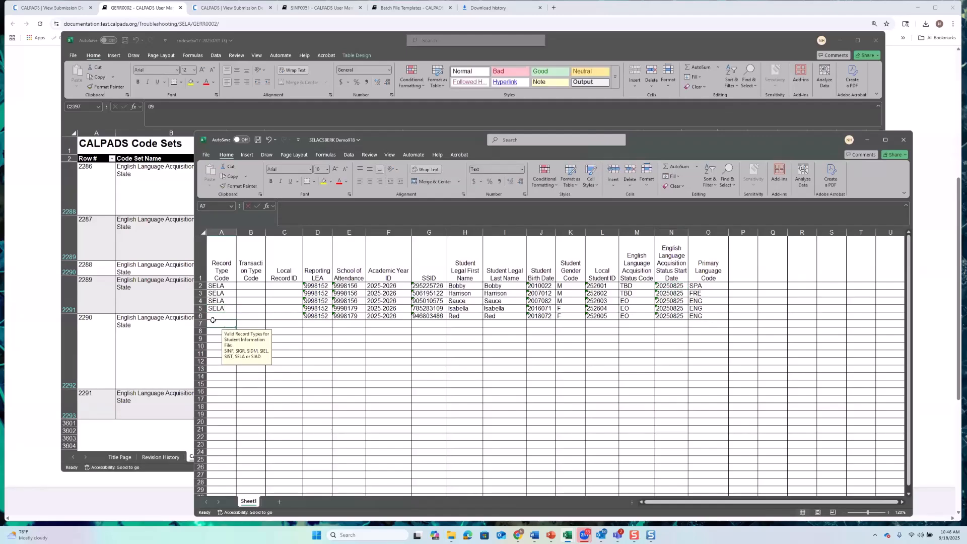
left_click(215, 319)
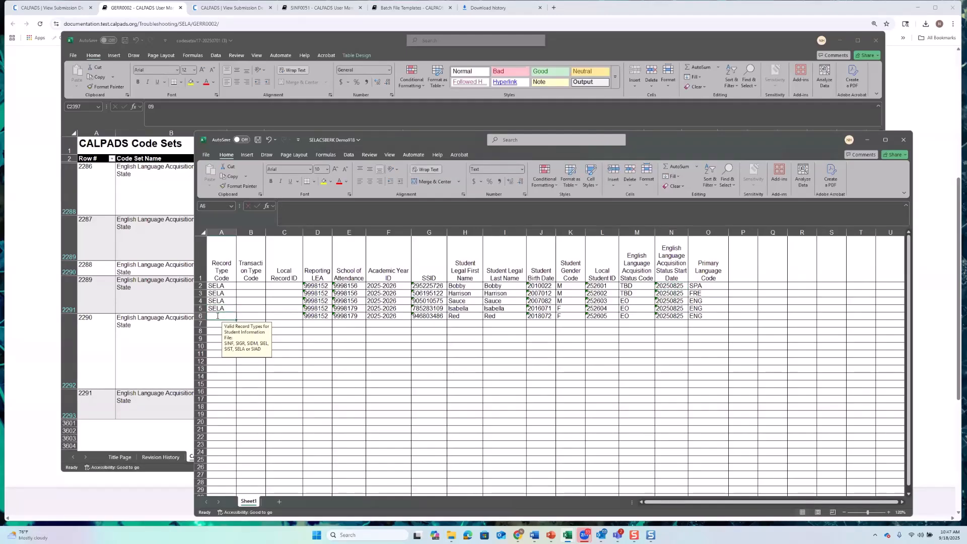
type("SELA")
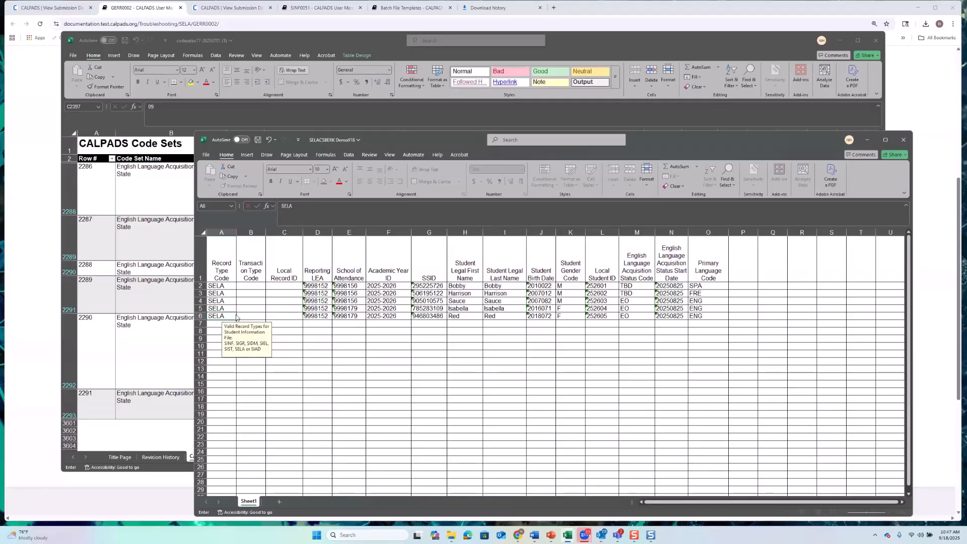
key("ctrl+s")
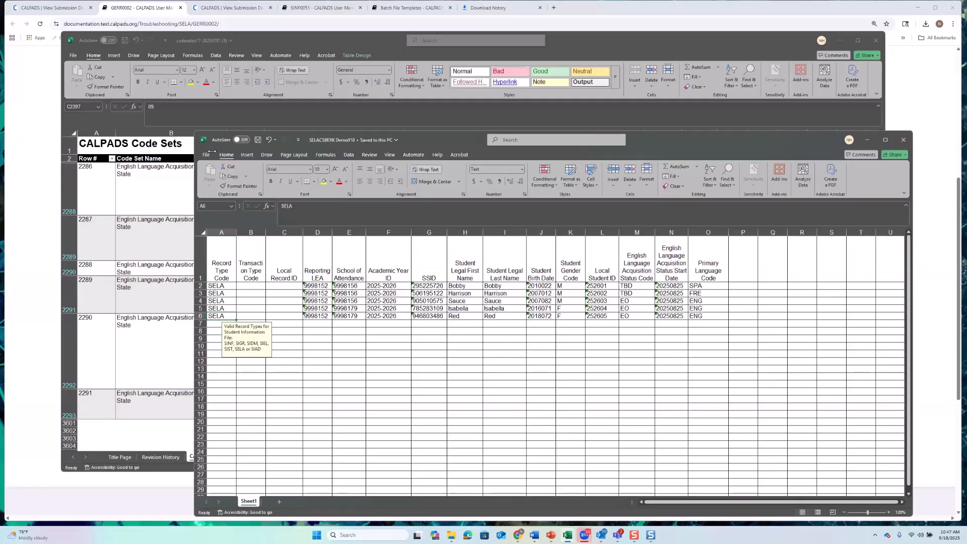
left_click(259, 141)
Return from the spreadsheet to the CALPADS submission details in the browser and open the File Upload page
left_click(867, 140)
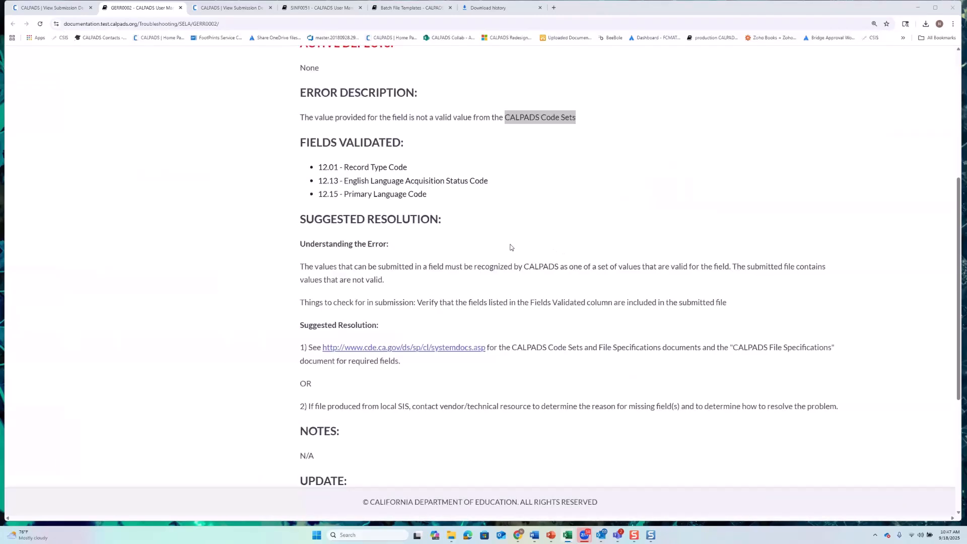
scroll(462, 189, "up", 5)
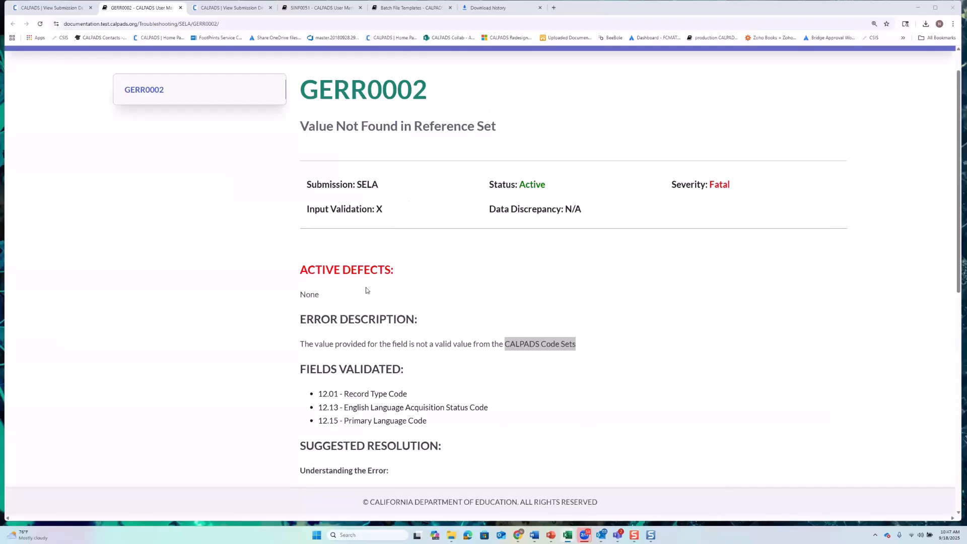
scroll(444, 392, "down", 1)
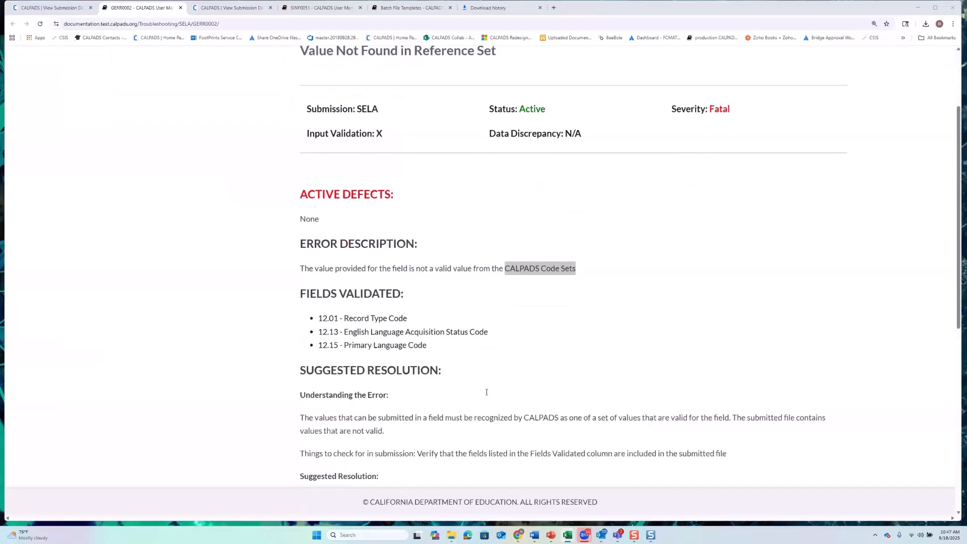
left_click(71, 8)
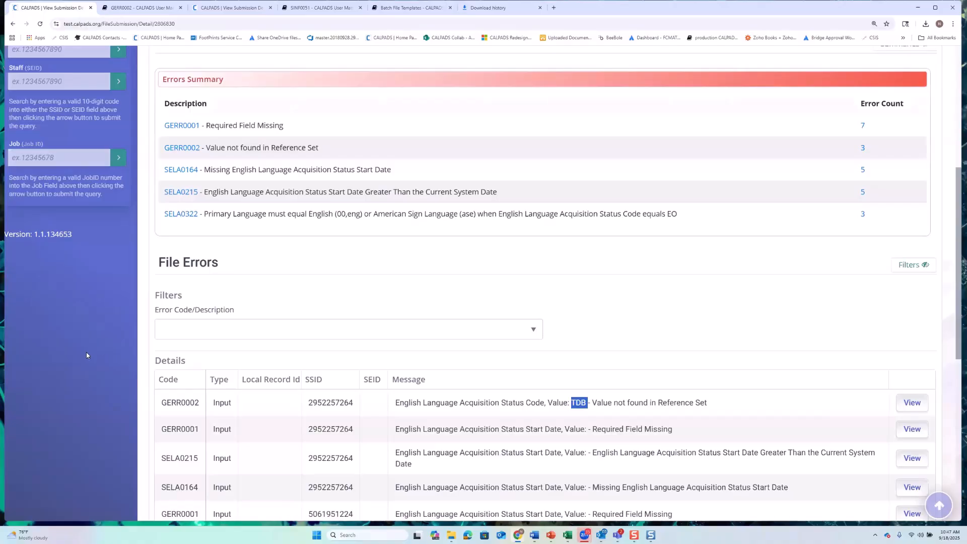
scroll(87, 354, "up", 2)
scroll(80, 241, "up", 3)
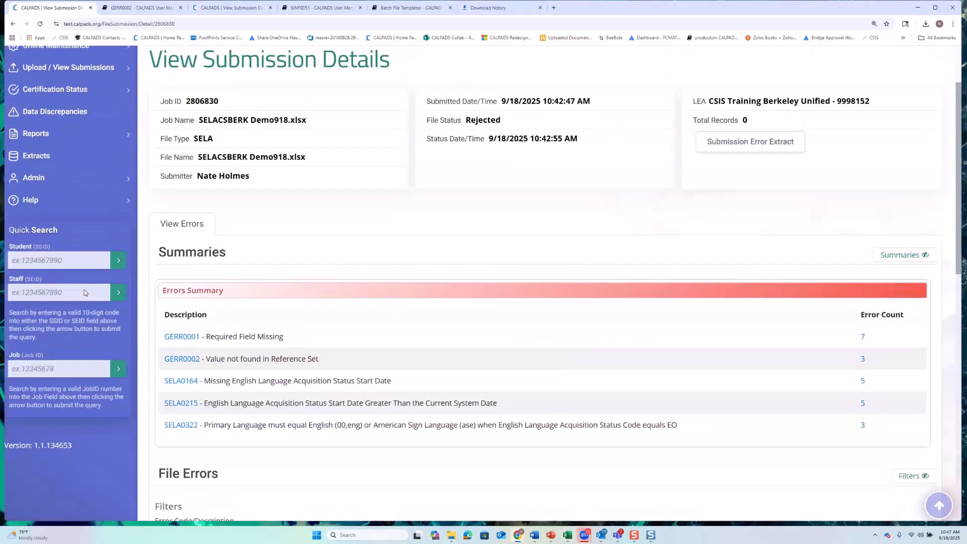
scroll(78, 229, "up", 1)
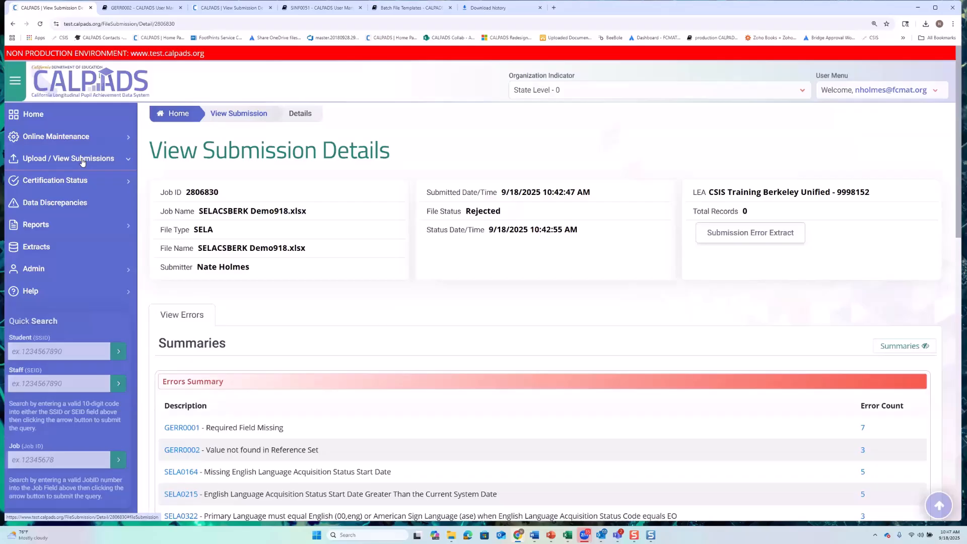
left_click(83, 160)
left_click(50, 180)
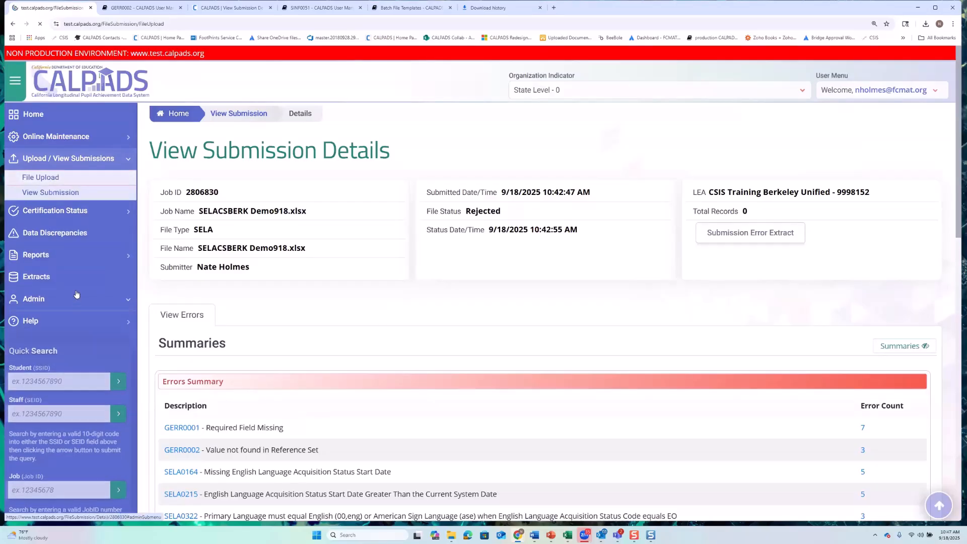
left_click(443, 226)
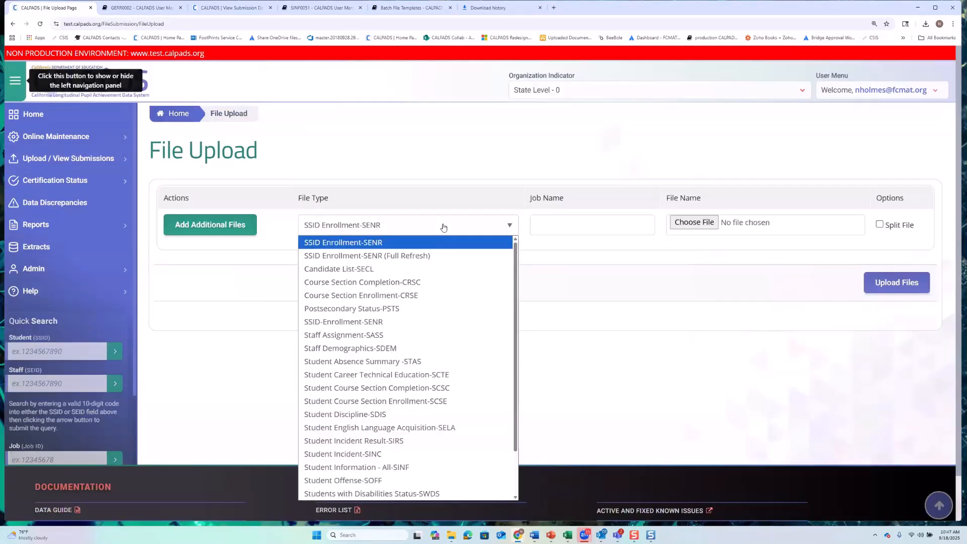
key("Down")
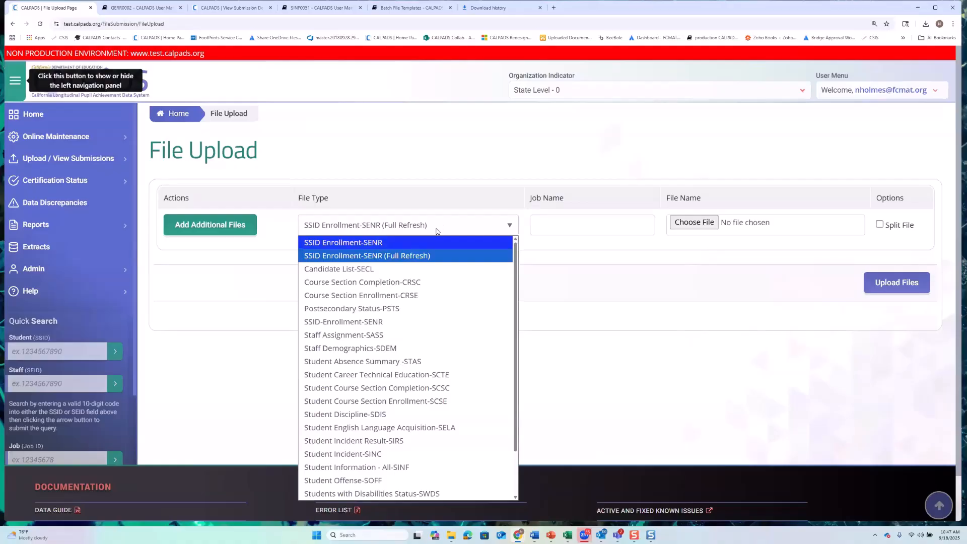
left_click(600, 352)
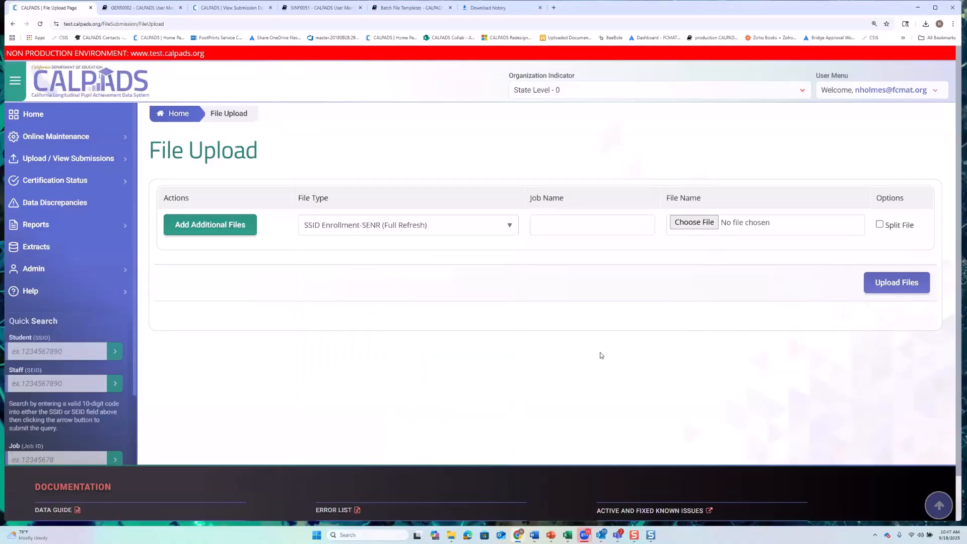
Set the file type of the upload to Student English Language Acquisition-SELA
left_click(391, 231)
key("s")
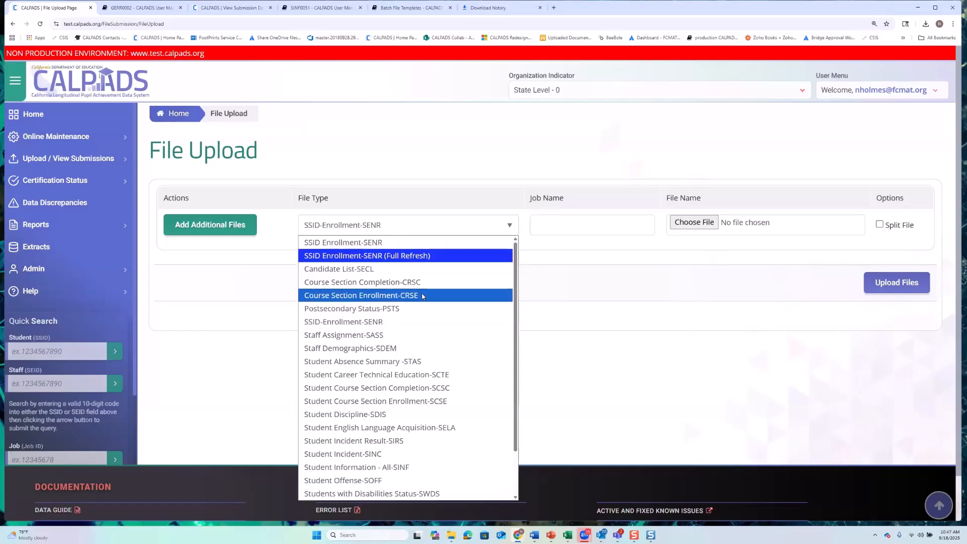
scroll(422, 297, "down", 1)
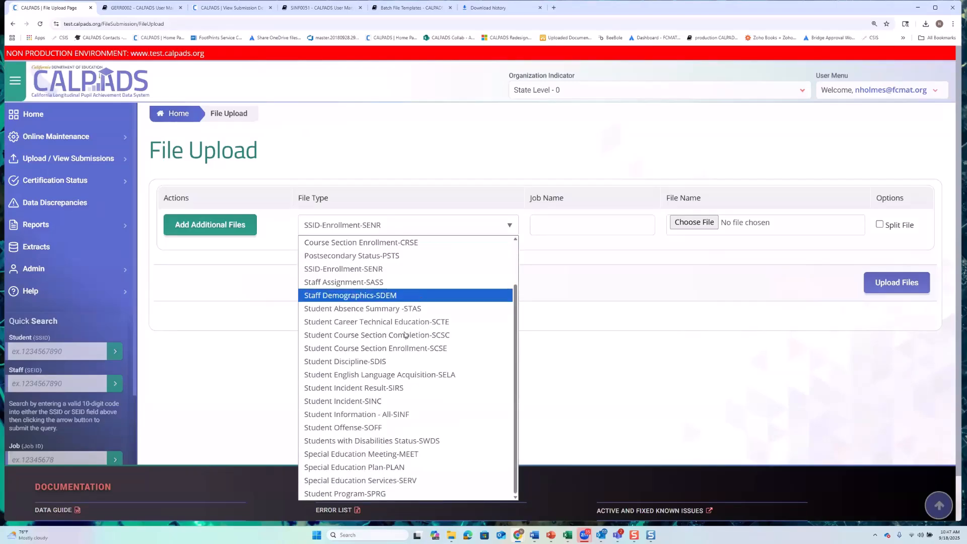
left_click(379, 375)
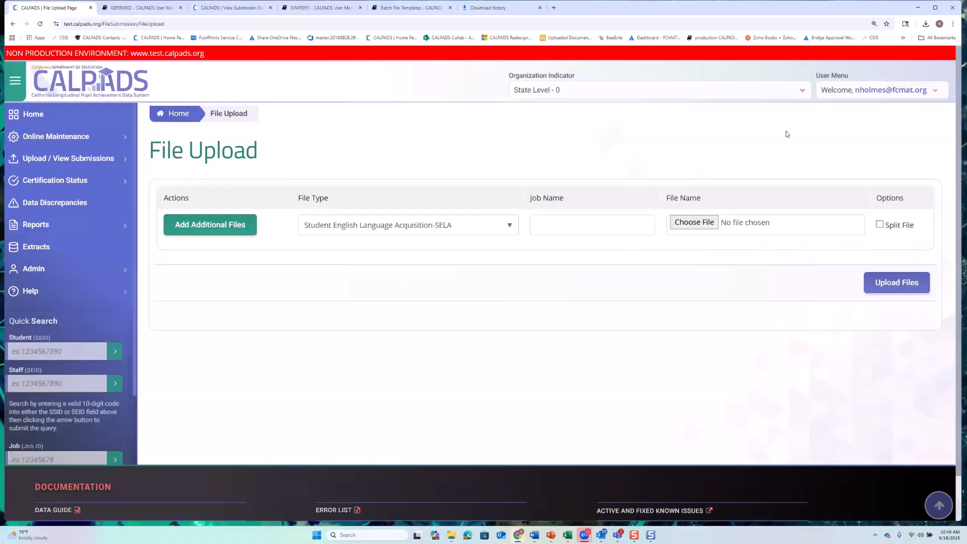
Choose the file SELACSBERK Demo918 from Downloads, upload it and dismiss the upload notice
left_click(694, 227)
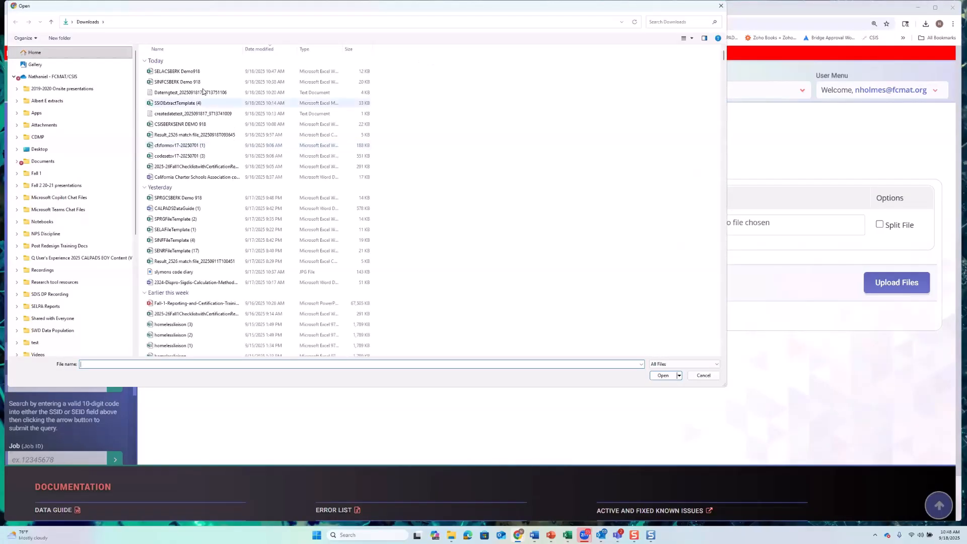
left_click(182, 72)
left_click(662, 376)
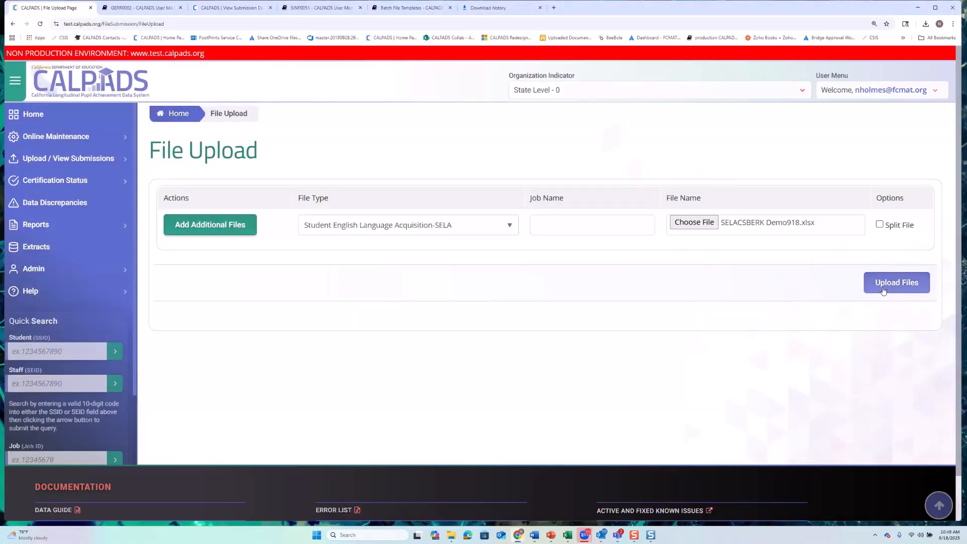
left_click(882, 289)
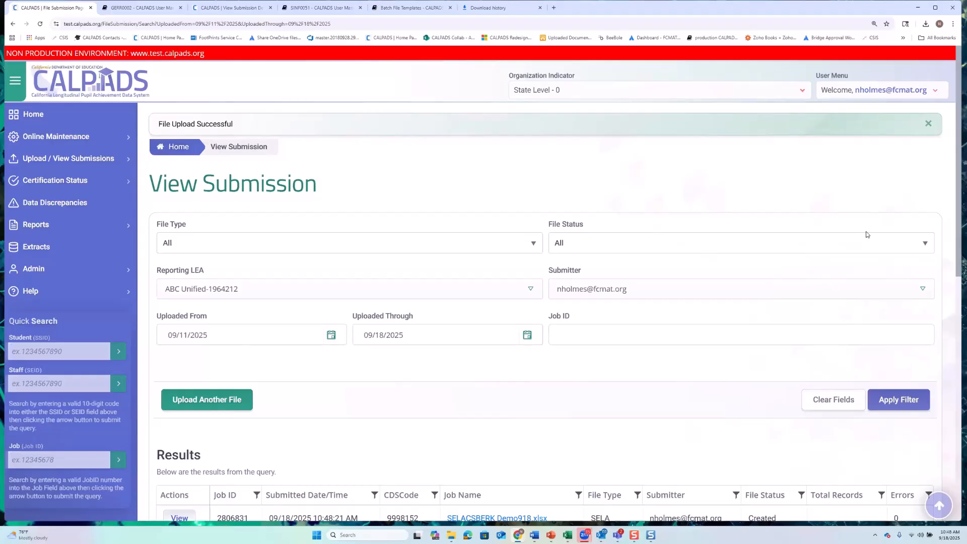
left_click(927, 124)
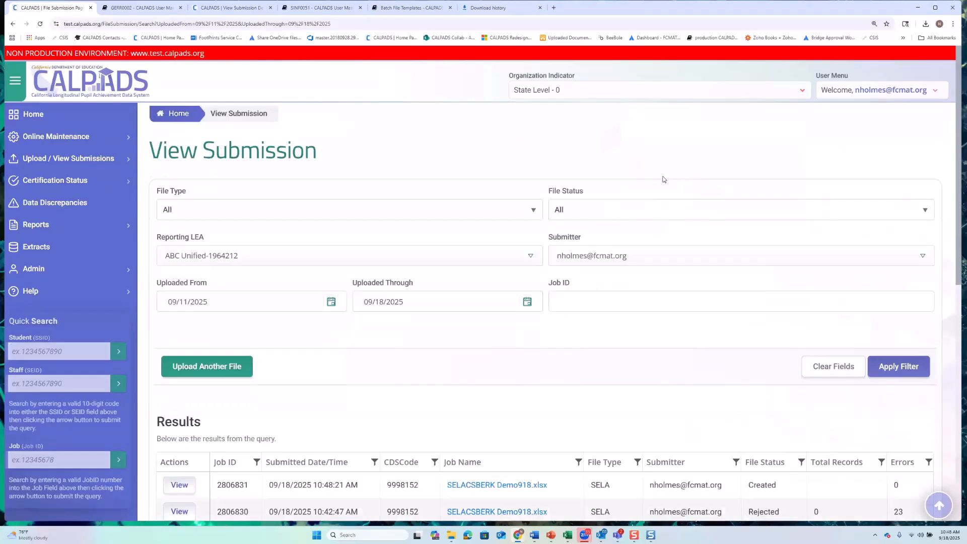
Filter the submissions by the Reporting LEA CSIS Training Berkeley Unified-9998152
scroll(403, 151, "down", 4)
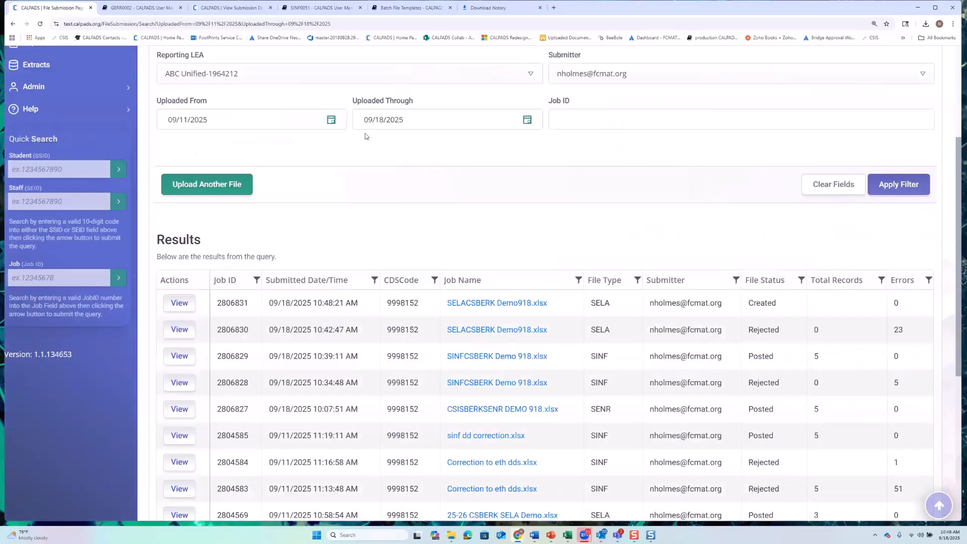
left_click(281, 74)
type("csis")
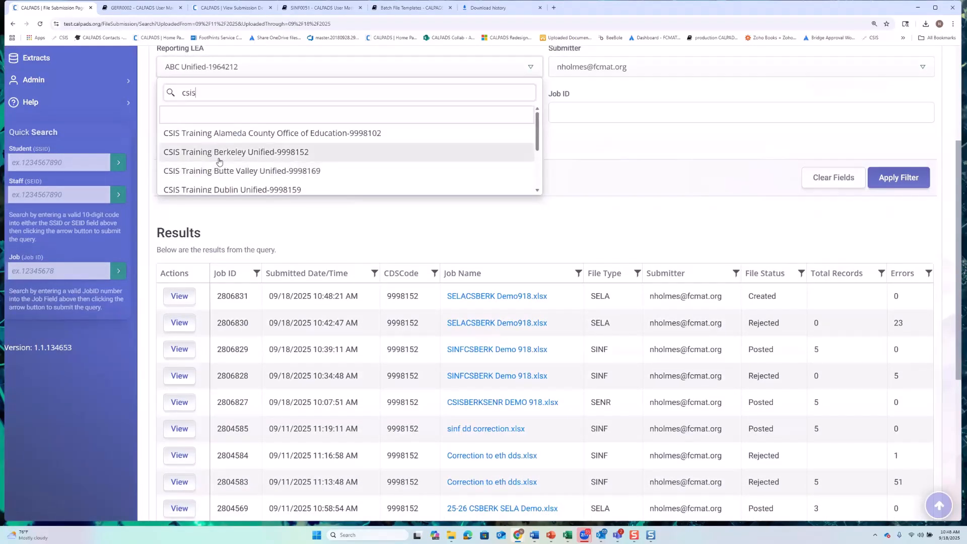
left_click(220, 159)
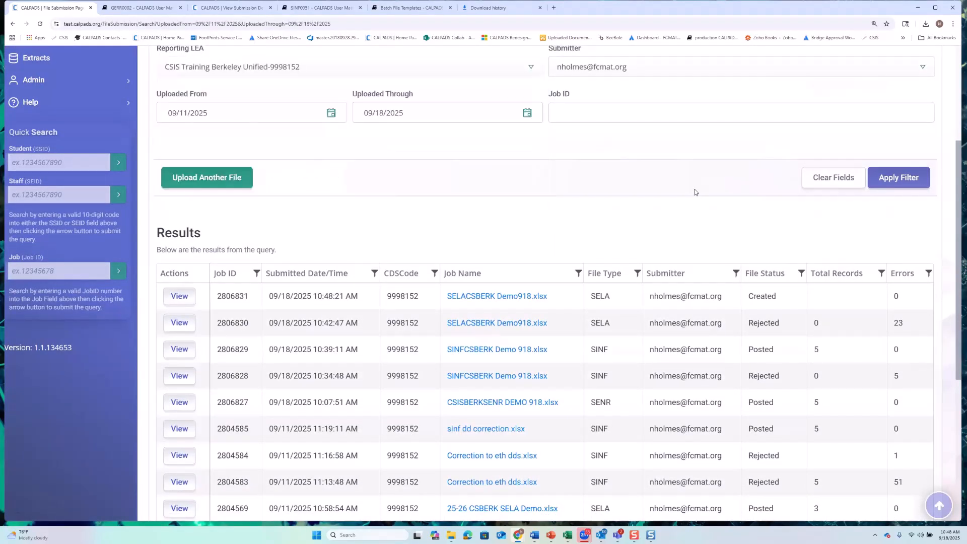
left_click(898, 179)
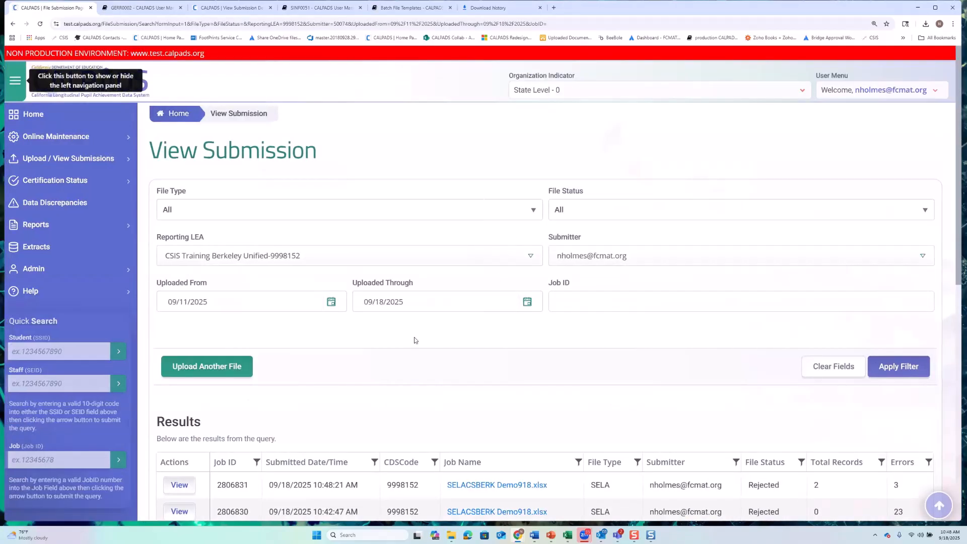
Open the details of the newest SELACSBERK Demo918.xlsx submission and highlight the code 00 in the SELA0322 error summary
scroll(400, 349, "down", 5)
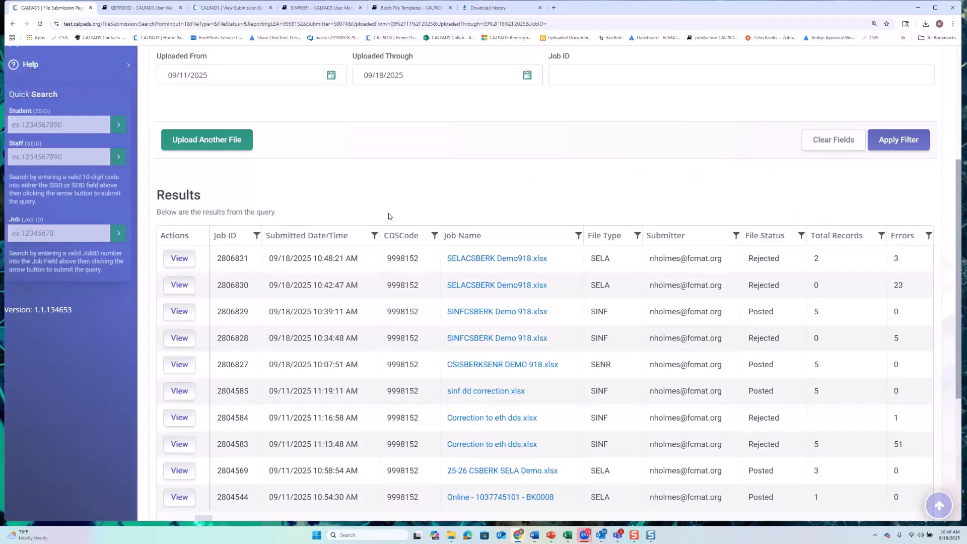
scroll(388, 216, "up", 2)
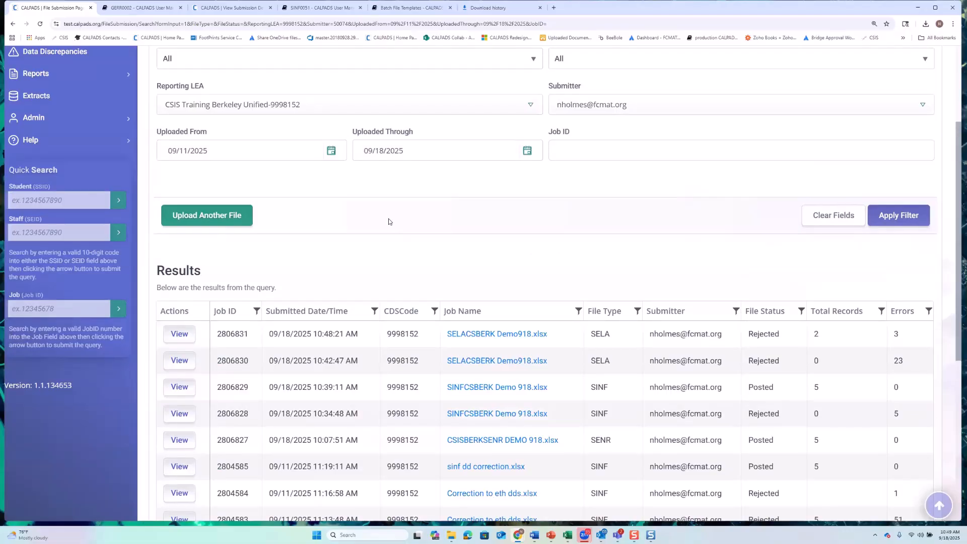
scroll(532, 202, "up", 2)
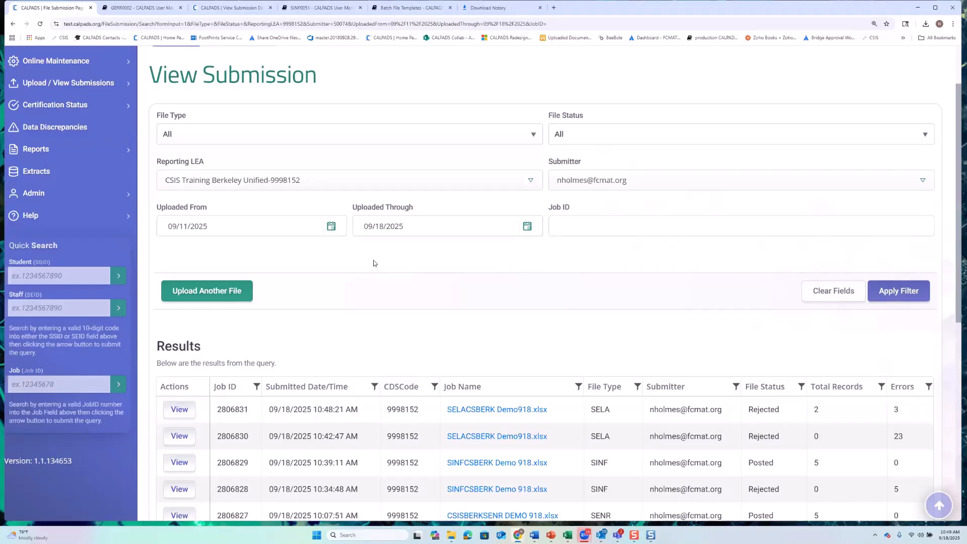
scroll(374, 263, "down", 5)
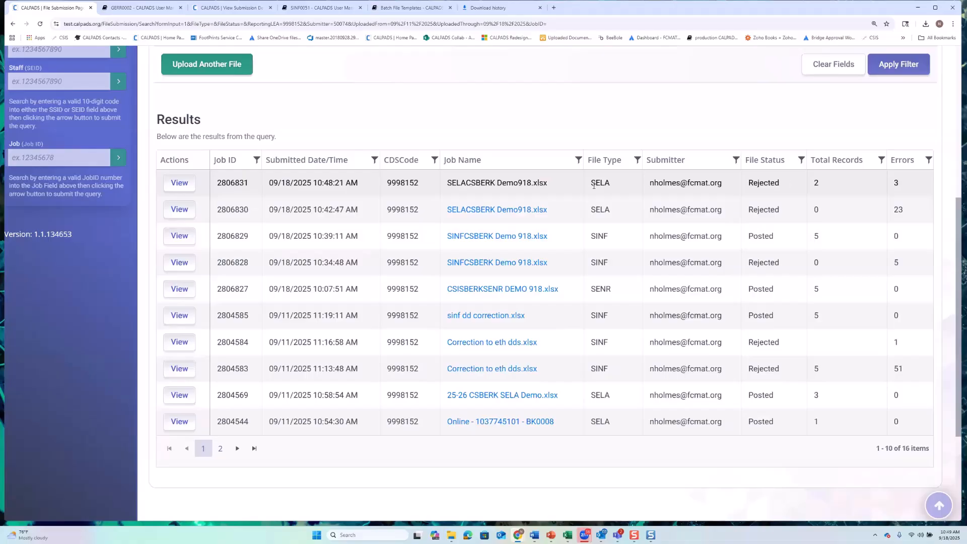
left_click(181, 183)
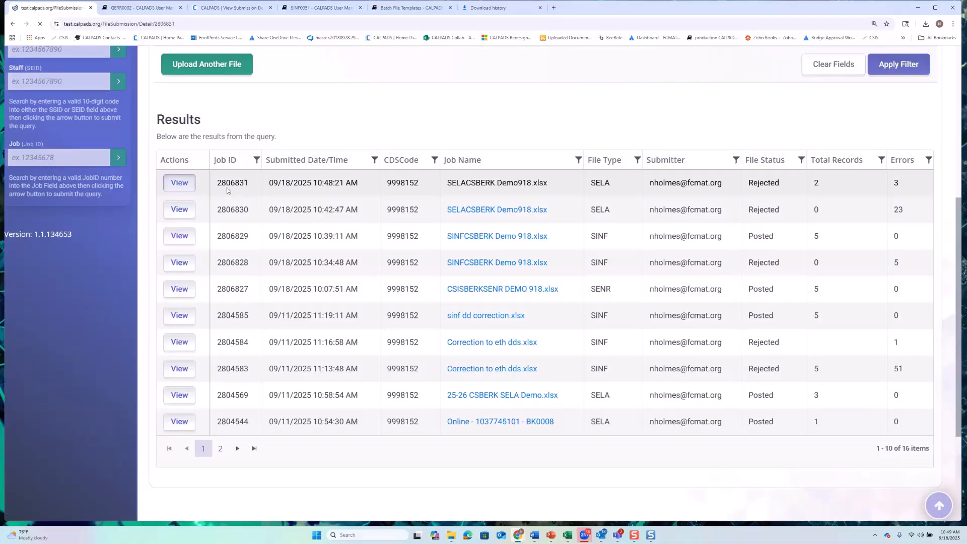
scroll(261, 312, "down", 3)
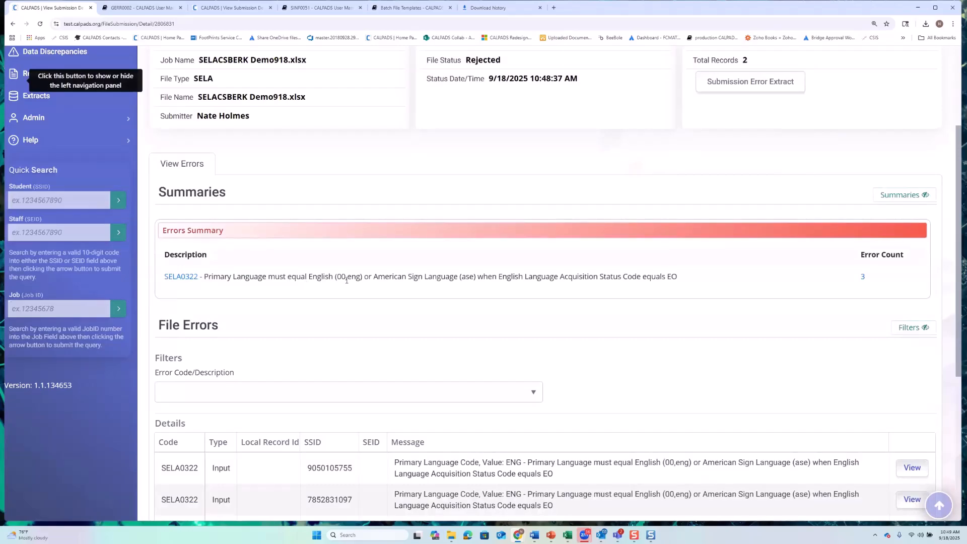
left_click_drag(347, 277, 333, 276)
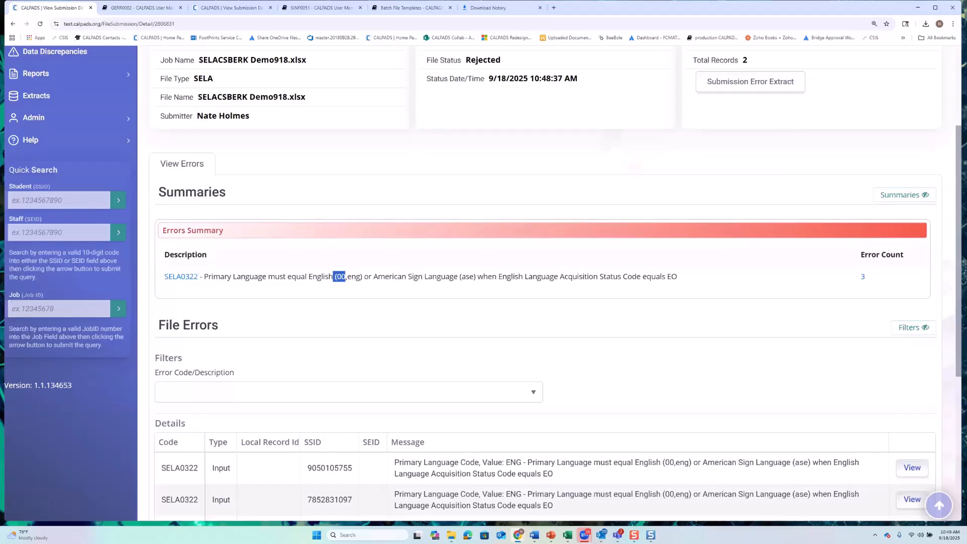
Switch to the SELACSBERK Demo918 workbook in Excel to check its Primary Language Code column, and move its window aside
key("alt+Tab")
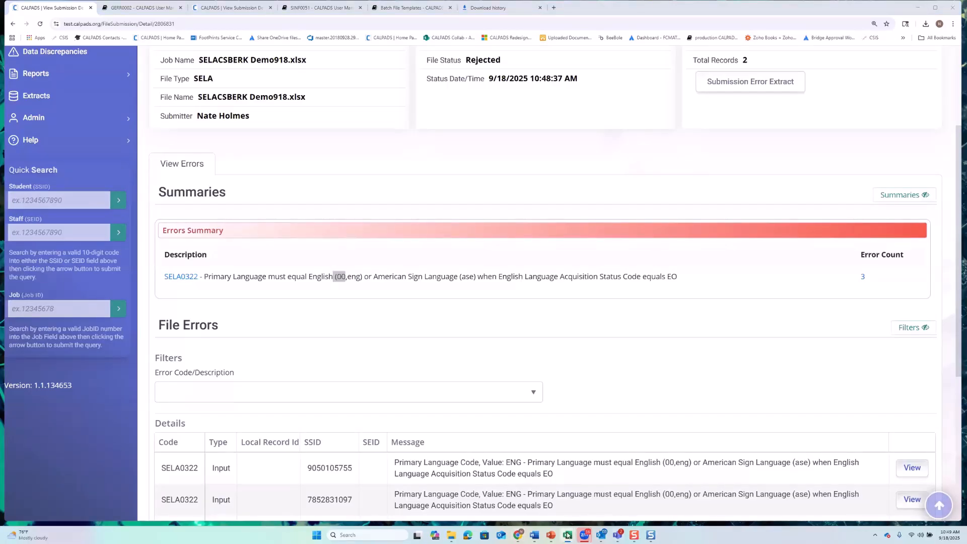
mouse_move(568, 535)
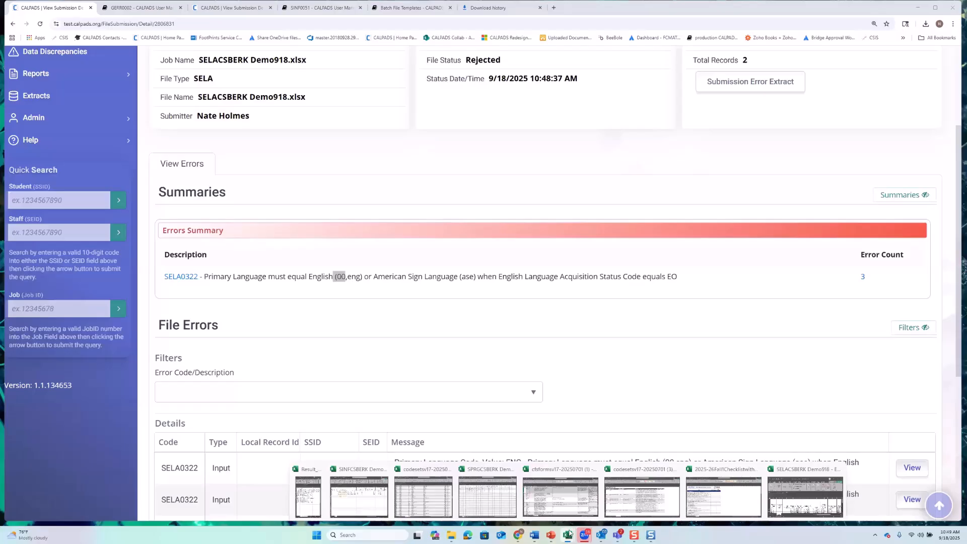
mouse_move(524, 534)
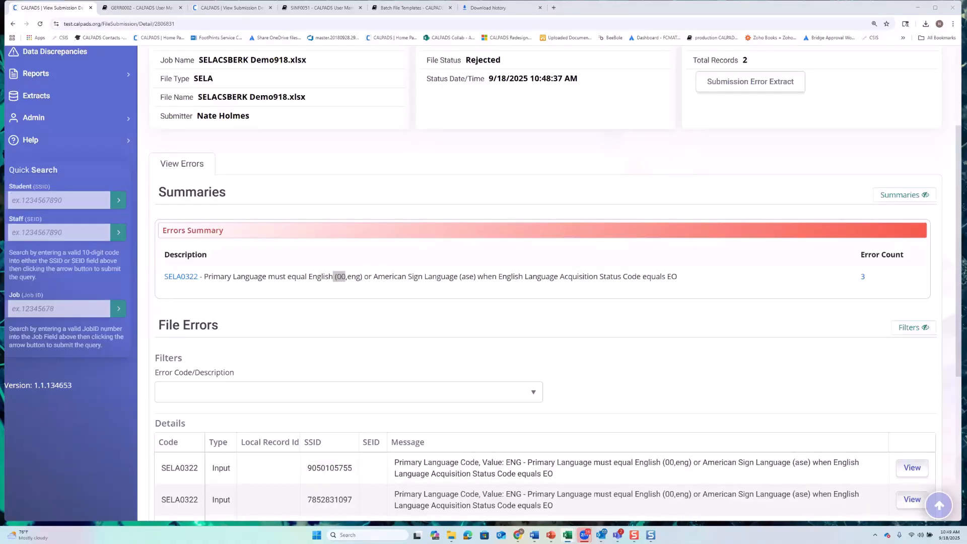
key("alt+Tab")
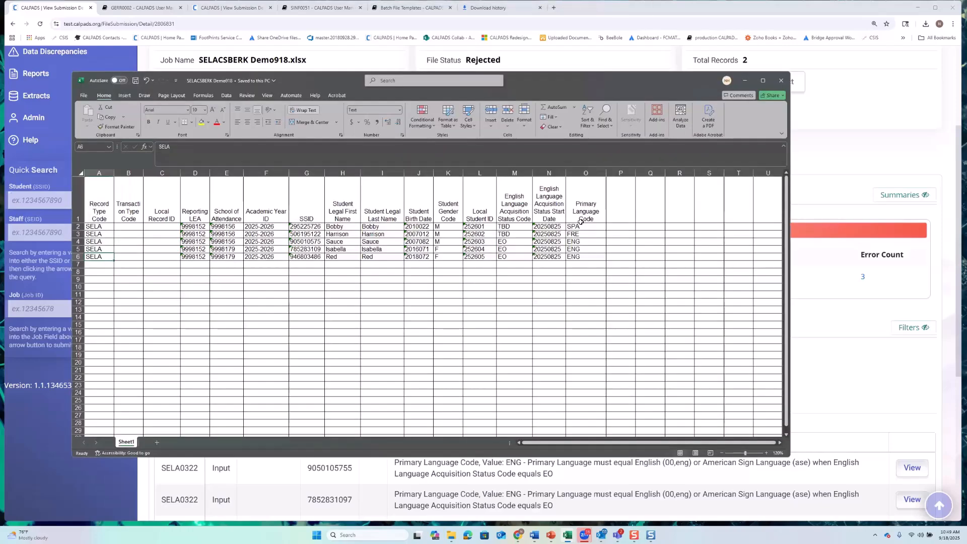
left_click_drag(526, 79, 966, 120)
Review the file error details in the browser, and open the SELA0322 documentation to read its validated fields and suggested resolution
scroll(498, 244, "down", 3)
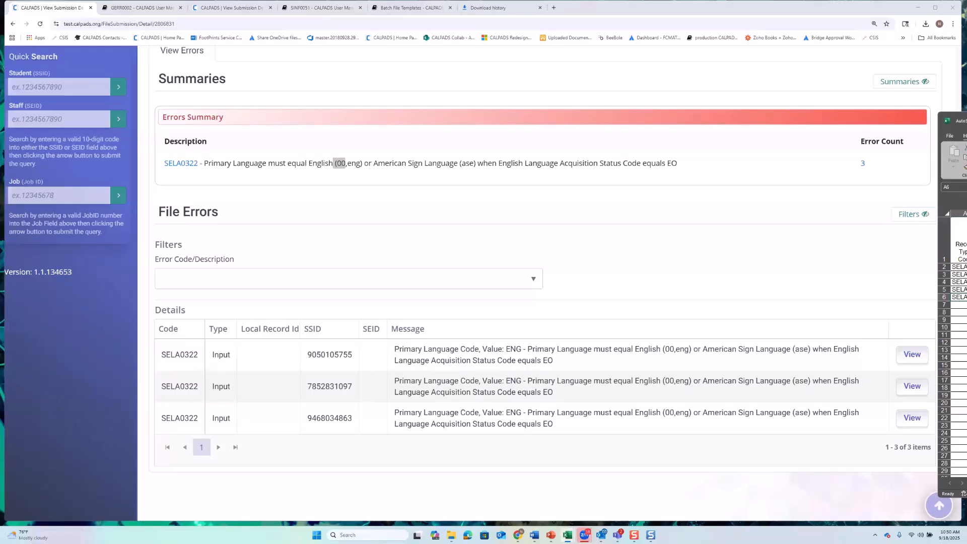
scroll(253, 296, "up", 5)
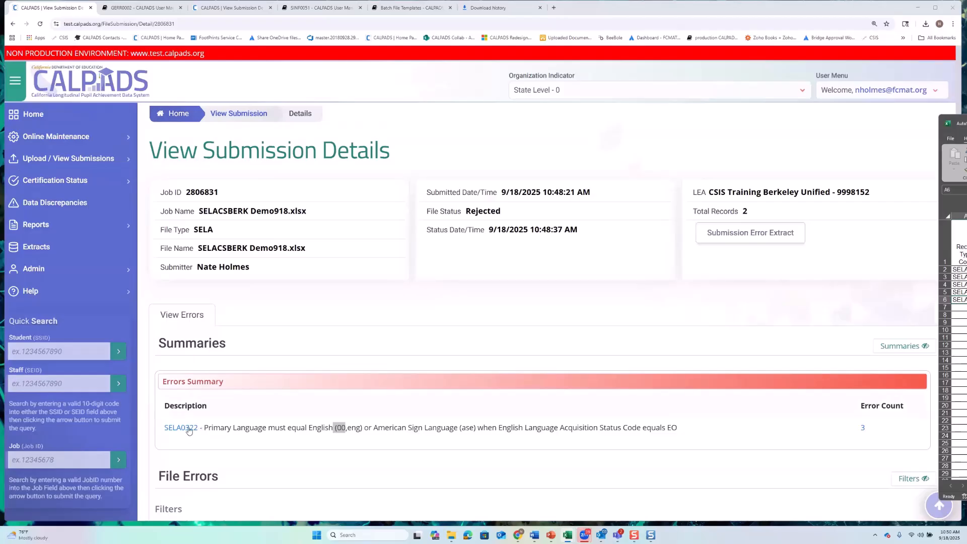
left_click(189, 429)
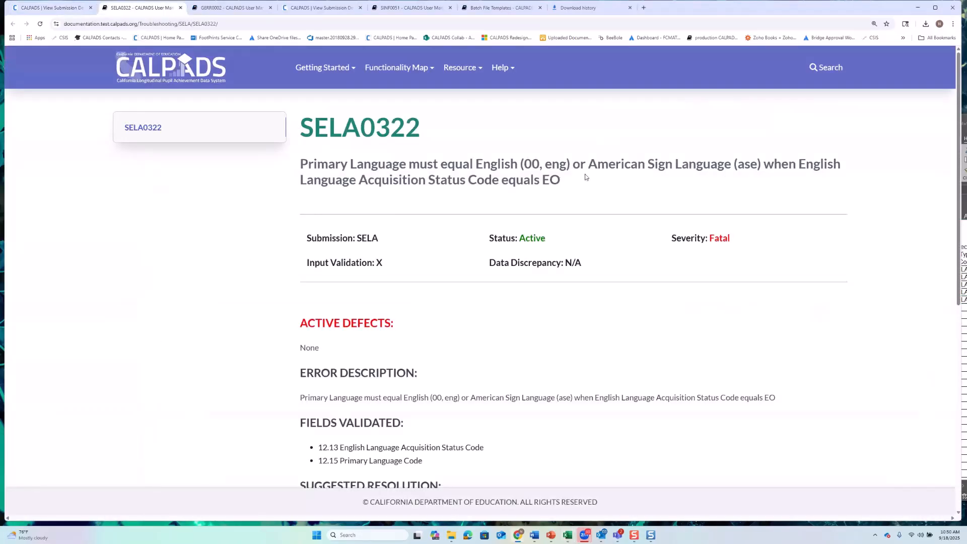
scroll(353, 286, "down", 2)
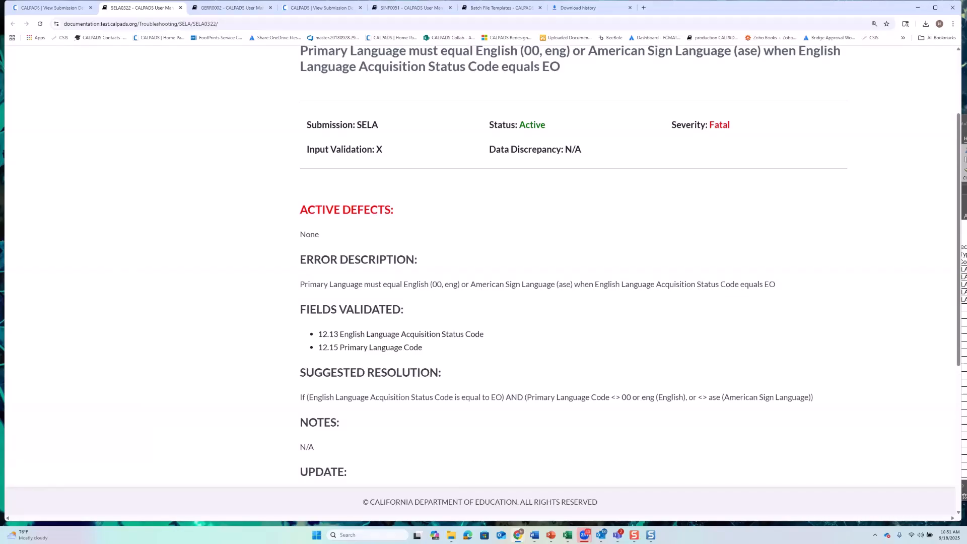
Bring the SELA workbook over the documentation, compare the last three students' EO statuses with their Primary Language Codes, and move the window aside
key("alt+Tab")
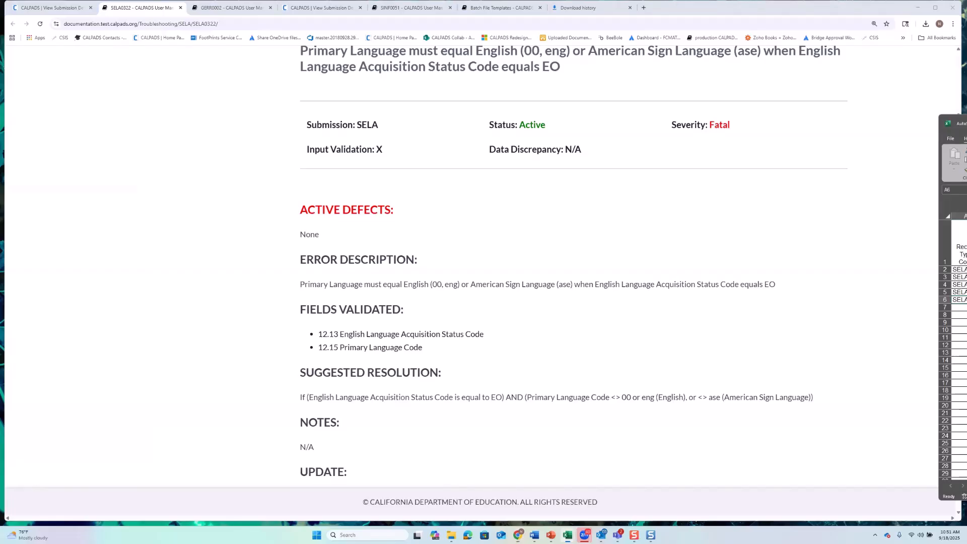
left_click_drag(553, 135, 549, 98)
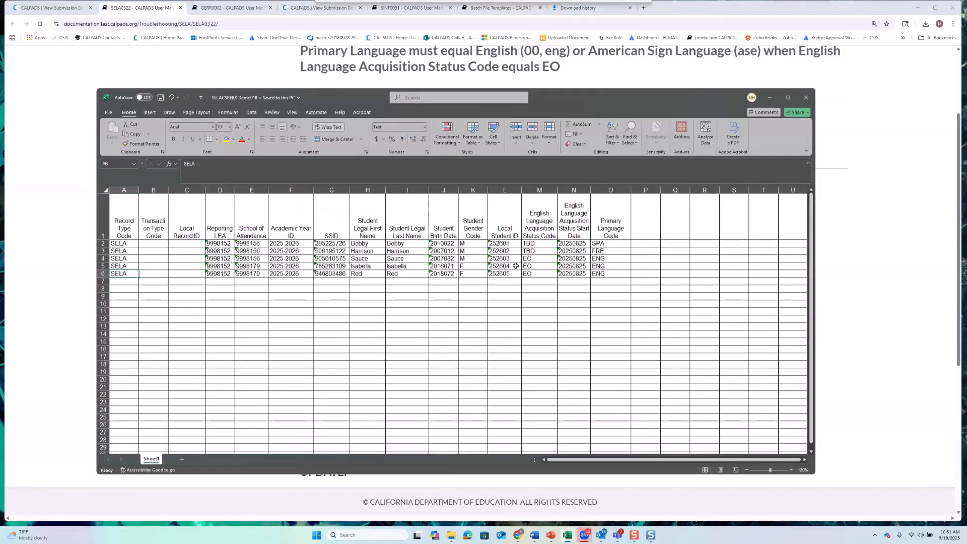
left_click(527, 260)
left_click_drag(526, 260, 535, 275)
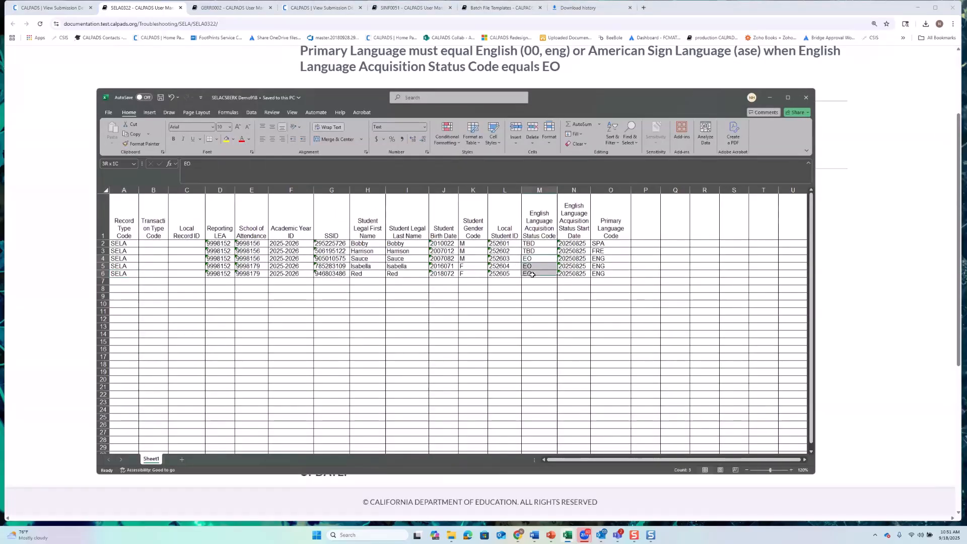
left_click_drag(617, 260, 616, 272)
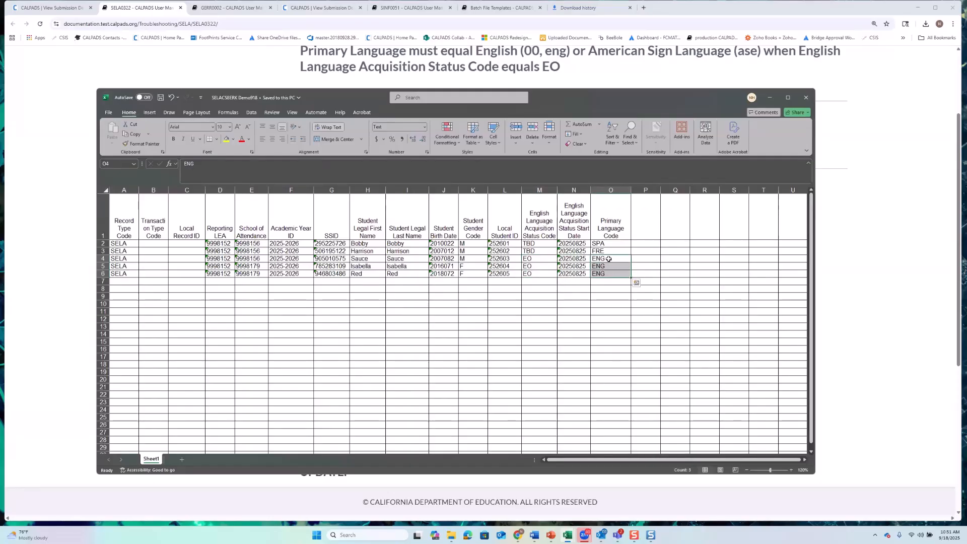
left_click(609, 259)
left_click(608, 273)
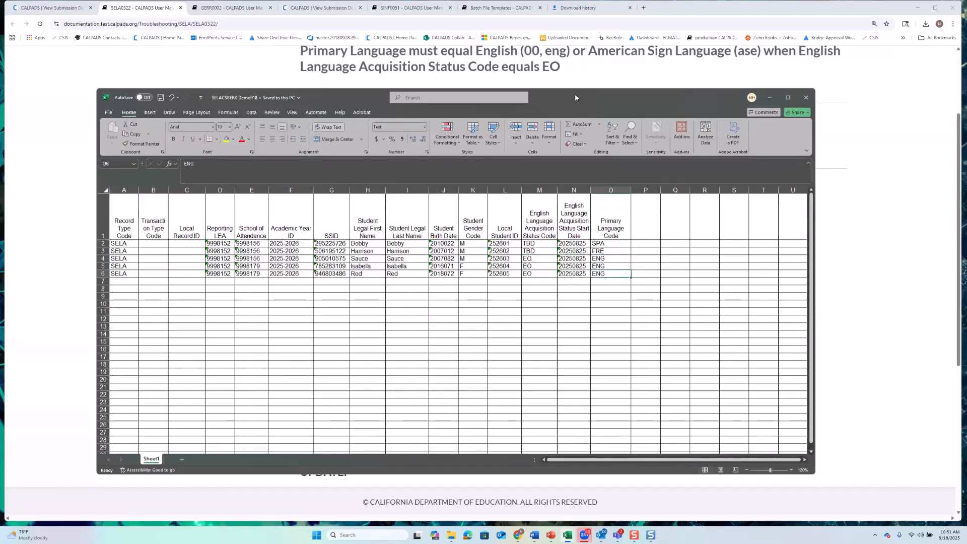
left_click_drag(575, 94, 966, 108)
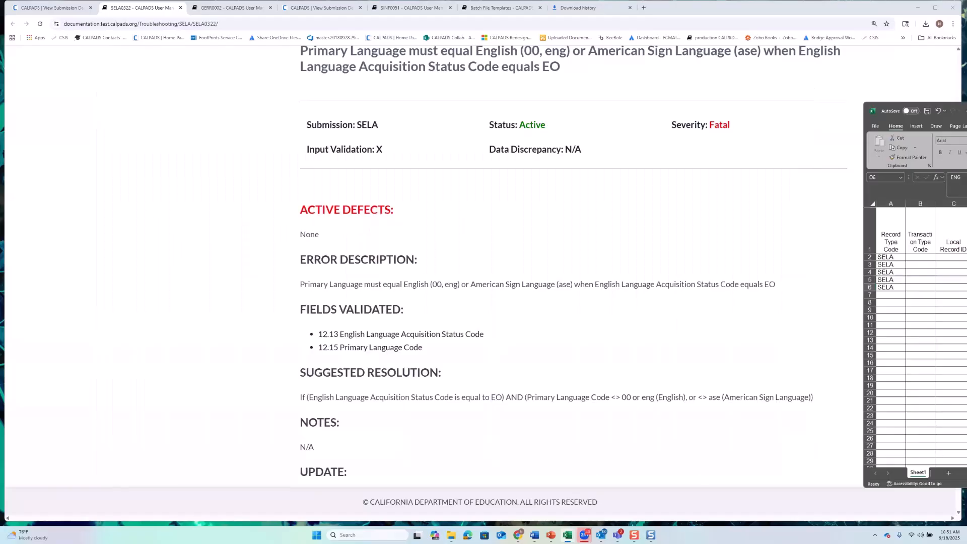
Highlight the code eng in the SELA0322 suggested resolution and review the remaining notes and update history
double_click(647, 397)
scroll(609, 391, "down", 5)
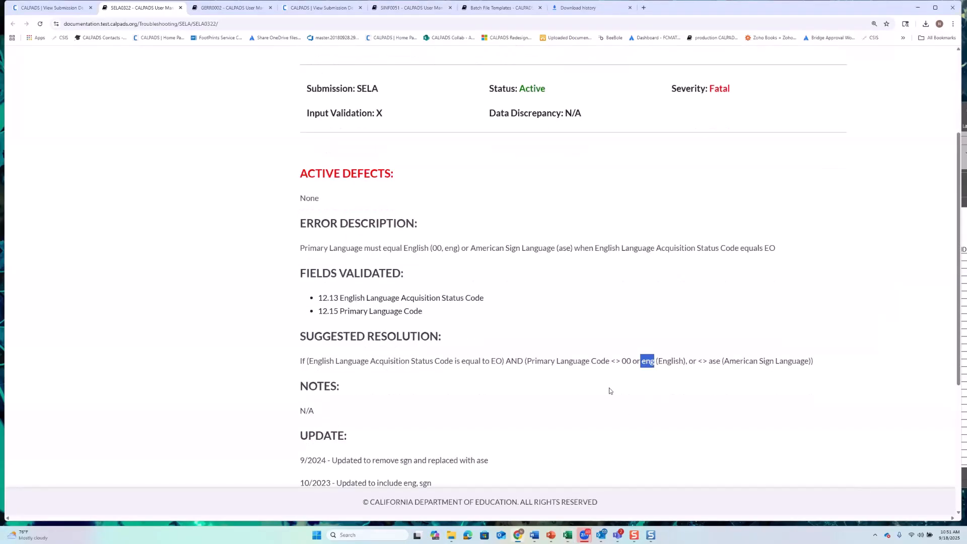
scroll(610, 389, "down", 2)
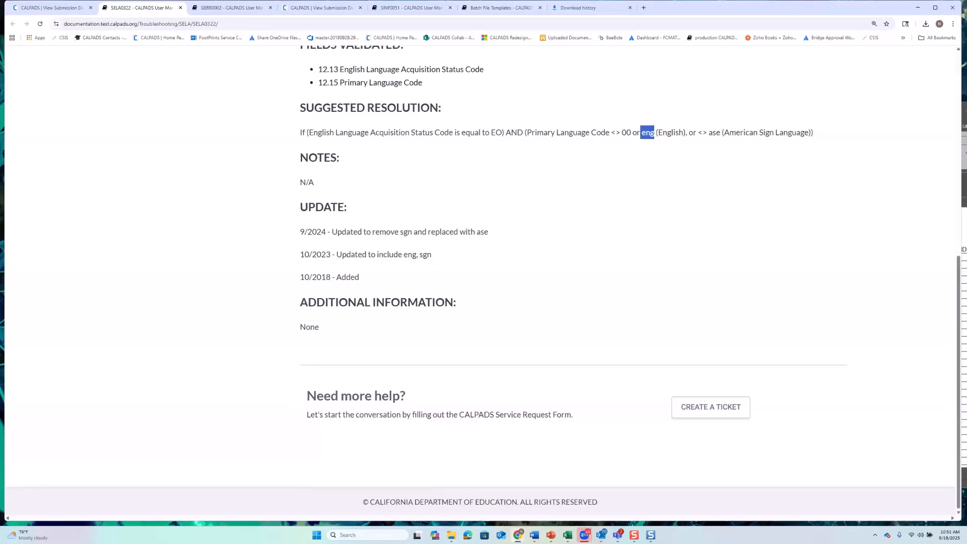
Switch to the SELACSBERK Demo918 workbook in Excel, set the last three students' Primary Language Codes to lowercase eng, save it and minimize it
key("alt+Tab")
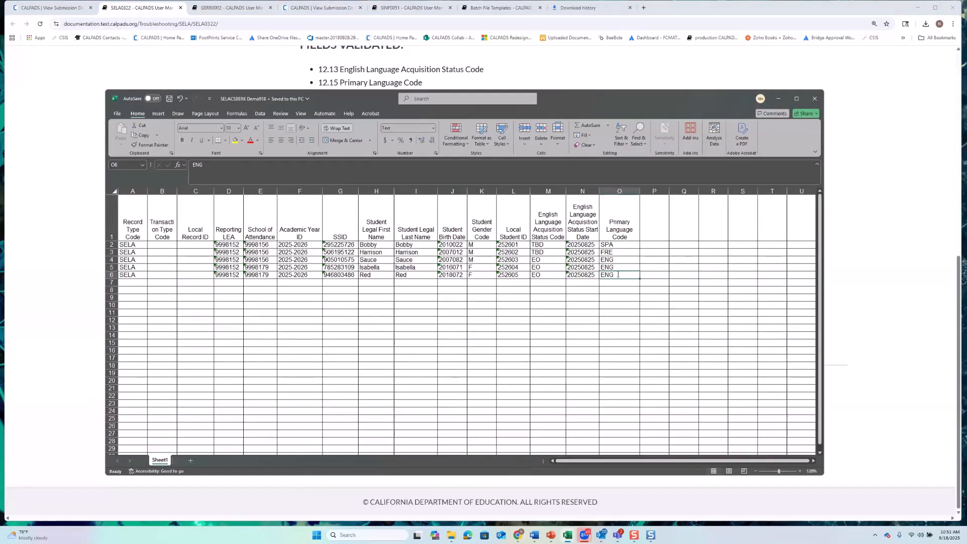
double_click(618, 274)
key("BackSpace")
key("BackSpace")
left_click(619, 267)
key("BackSpace")
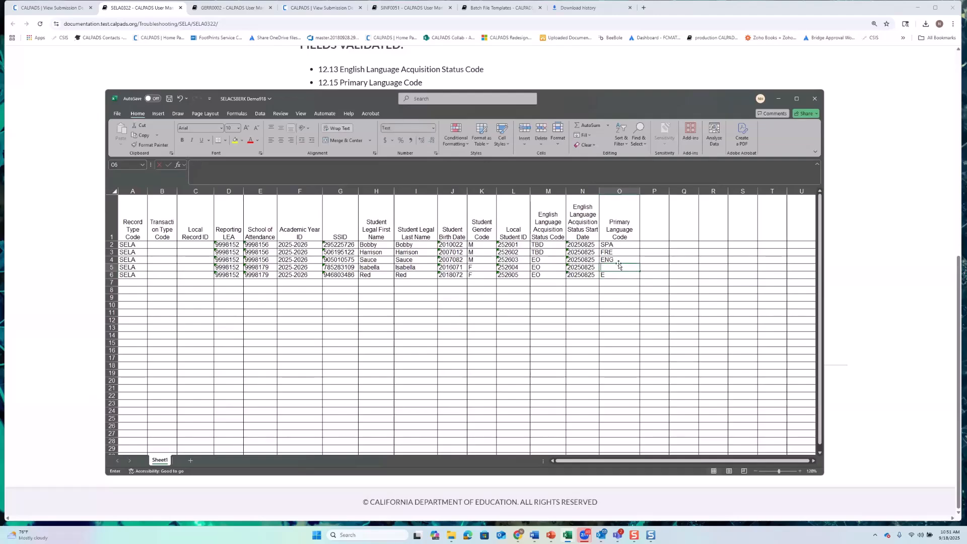
left_click(618, 259)
key("BackSpace")
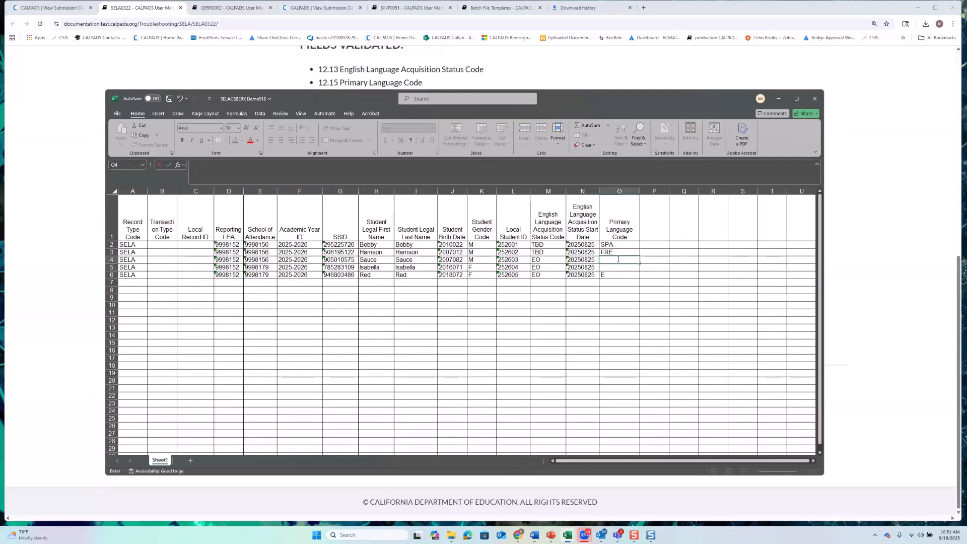
type("eng")
left_click(615, 267)
type("eng")
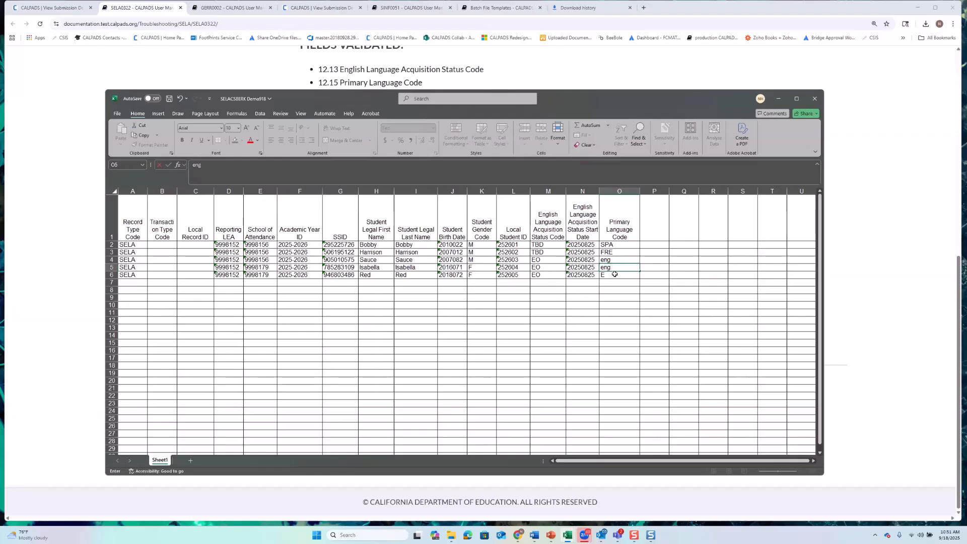
left_click(615, 274)
type("eng")
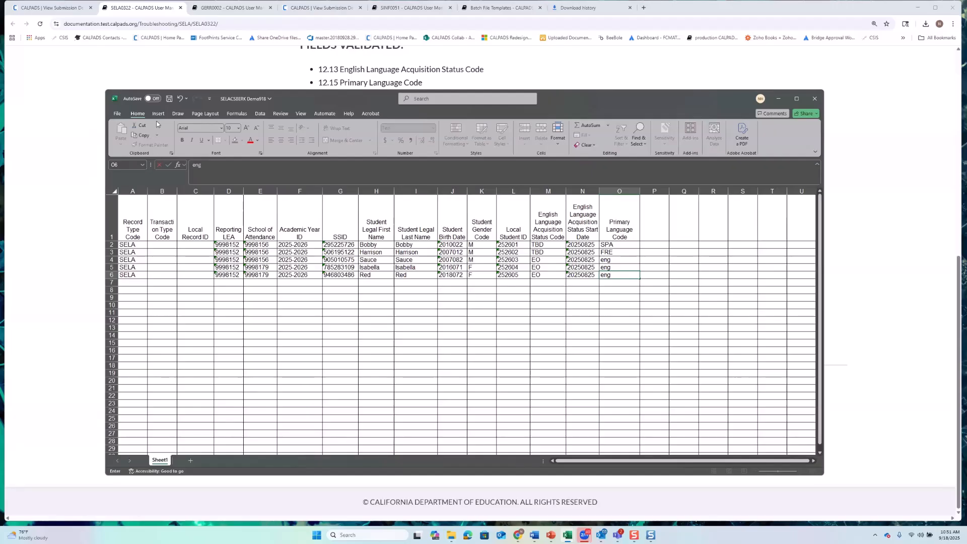
left_click(168, 99)
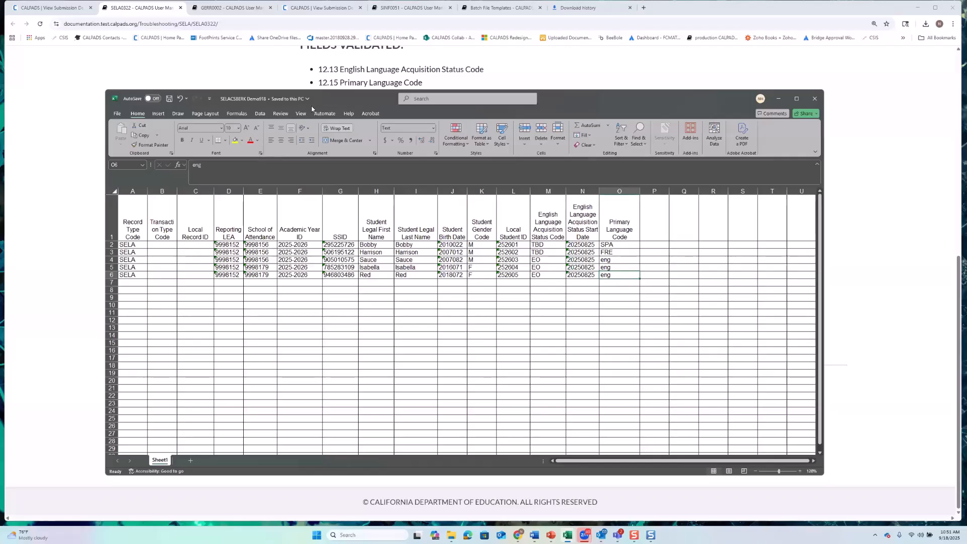
left_click(778, 98)
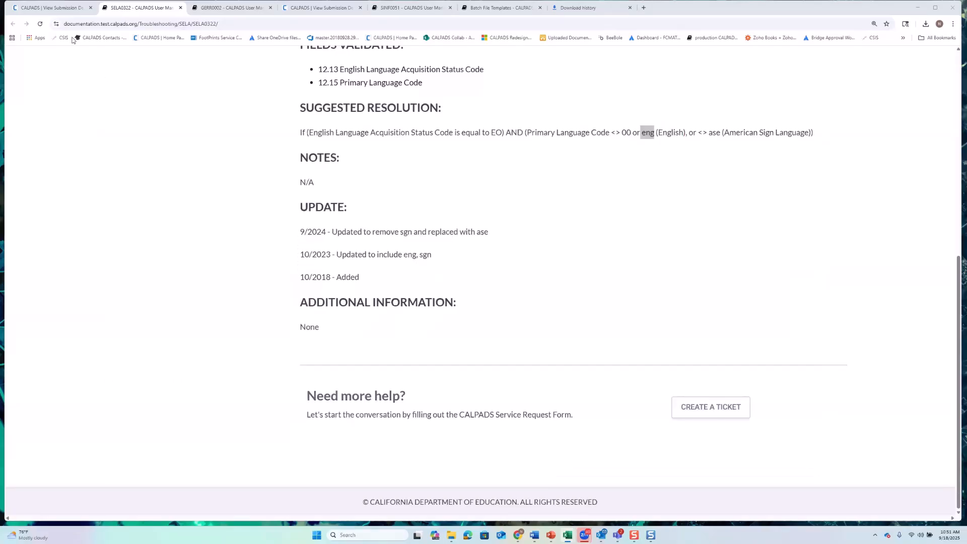
Return to CALPADS in the browser and upload SELACSBERK Demo918.xlsx with the Student English Language Acquisition-SELA file type
left_click(63, 8)
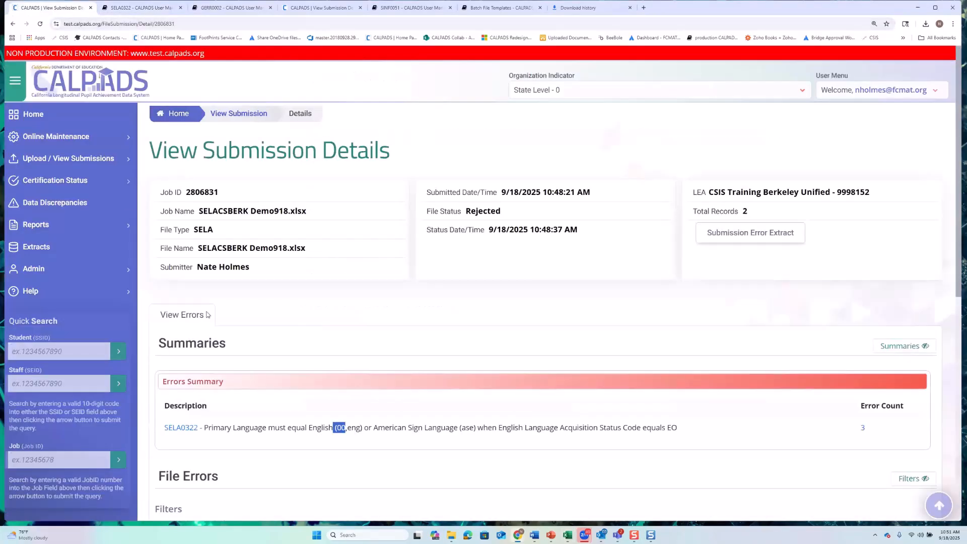
left_click(79, 158)
left_click(50, 178)
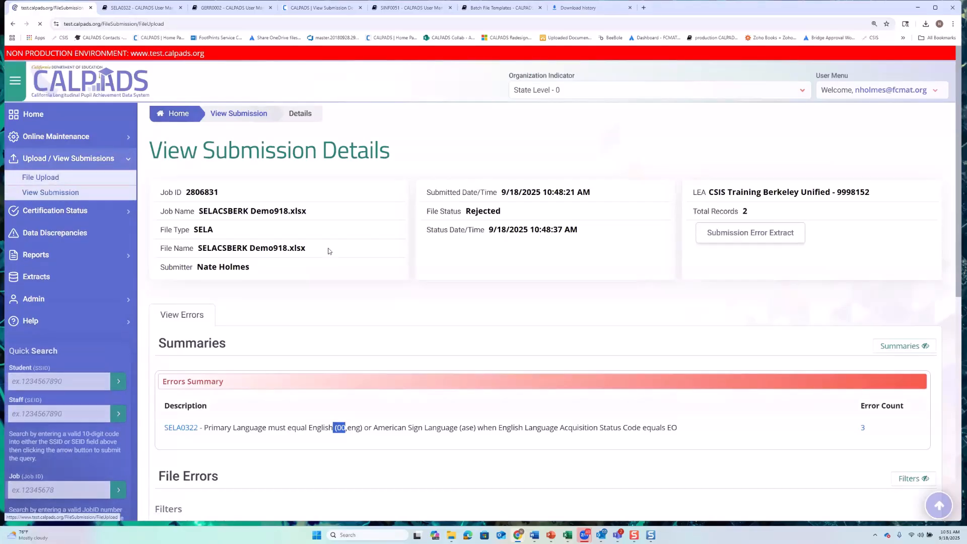
left_click(406, 225)
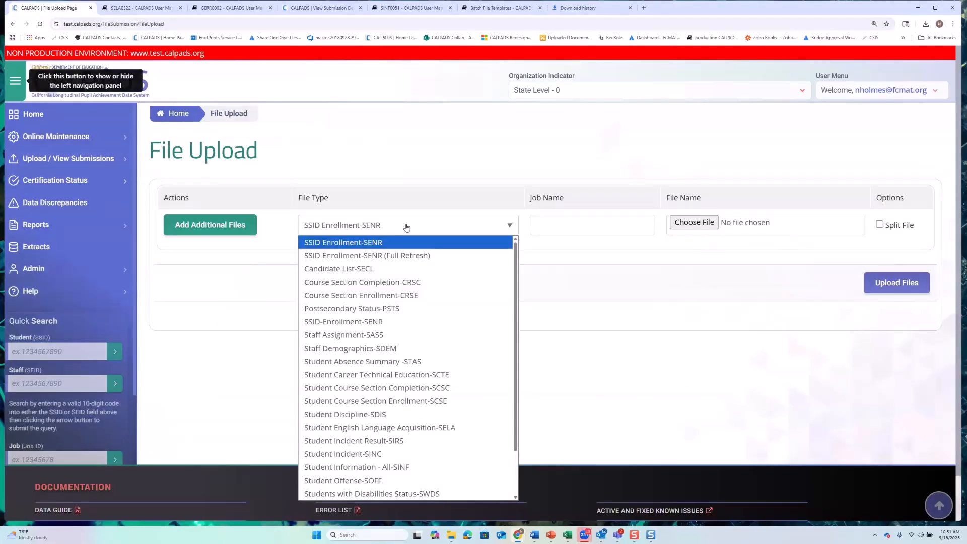
left_click(414, 427)
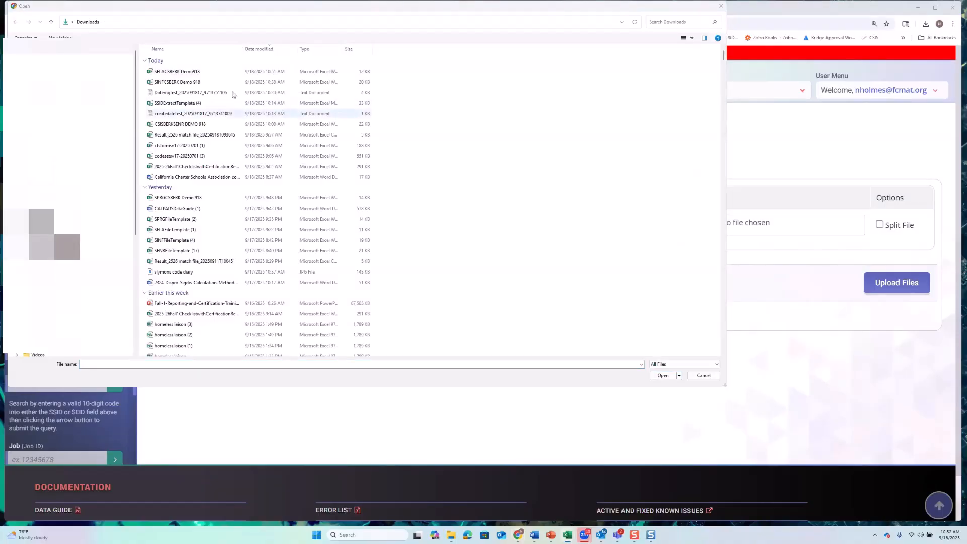
left_click(178, 72)
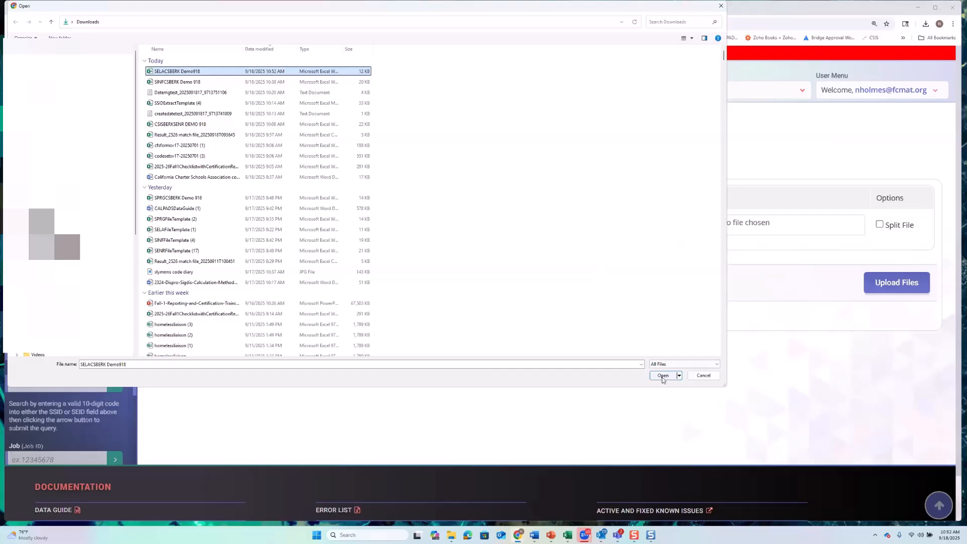
key("Return")
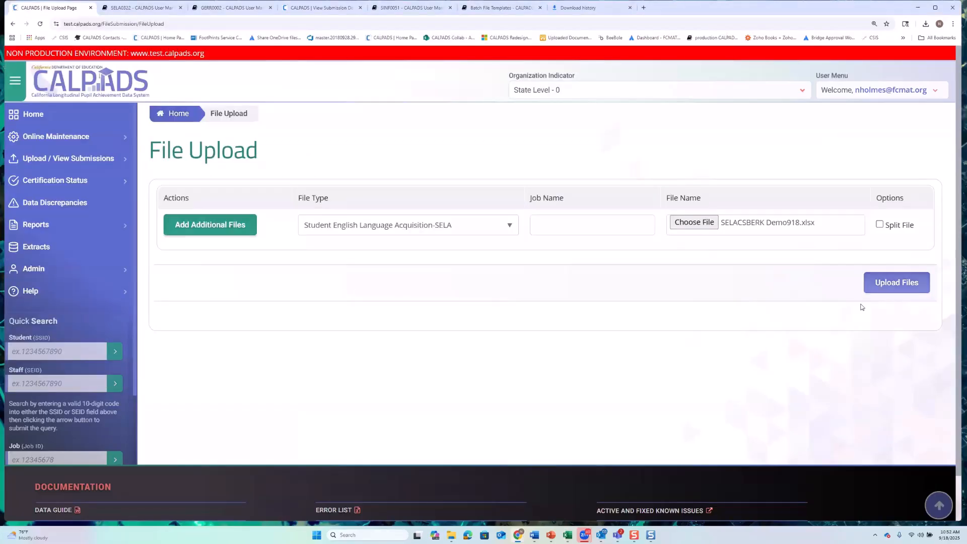
left_click(881, 284)
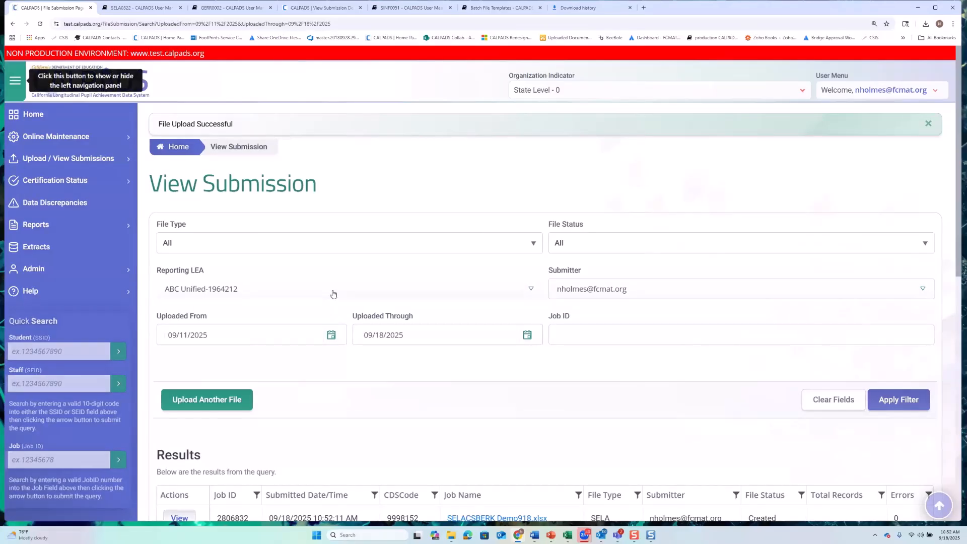
Filter the submissions by the reporting LEA CSIS Training Berkeley Unified, and refresh the results to check the newest SELA job's status
left_click(332, 294)
type("csis")
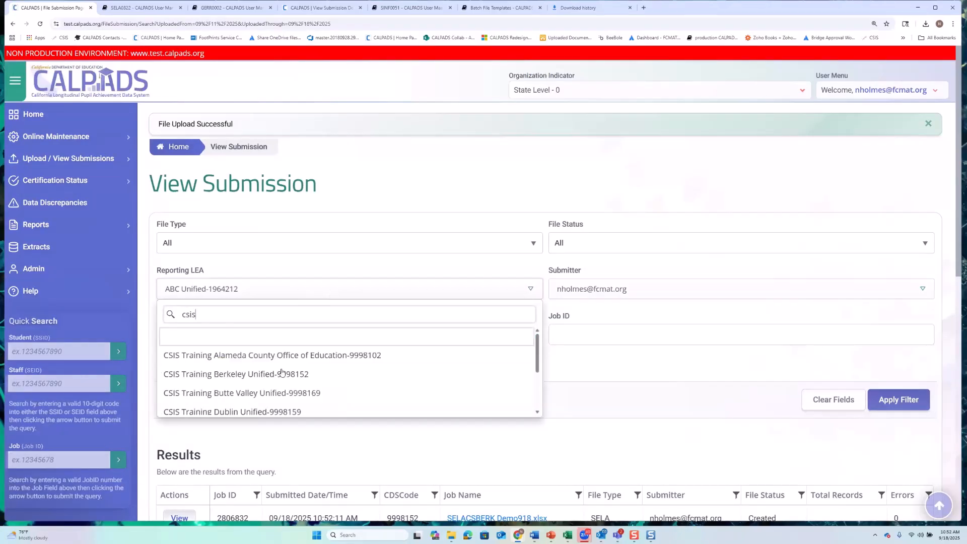
left_click(280, 375)
left_click(899, 405)
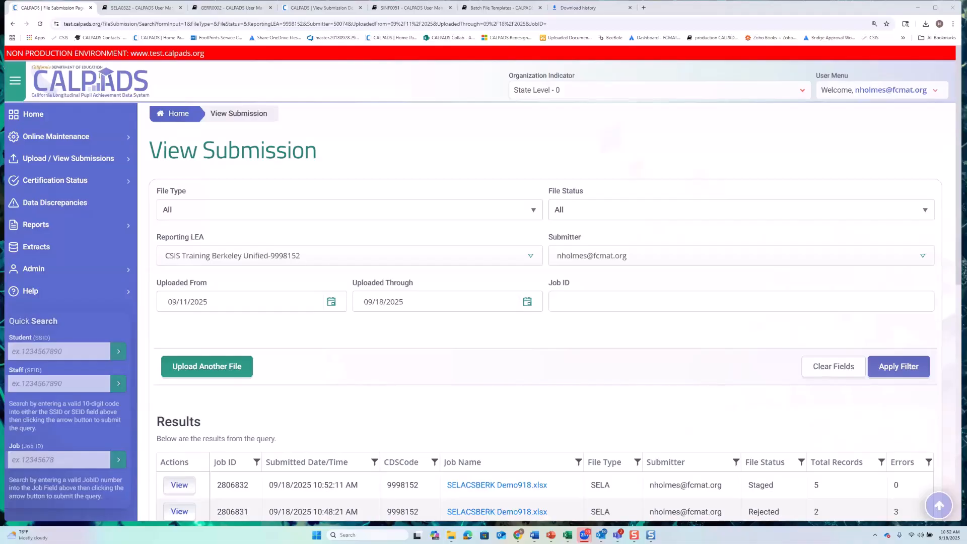
scroll(373, 347, "down", 1)
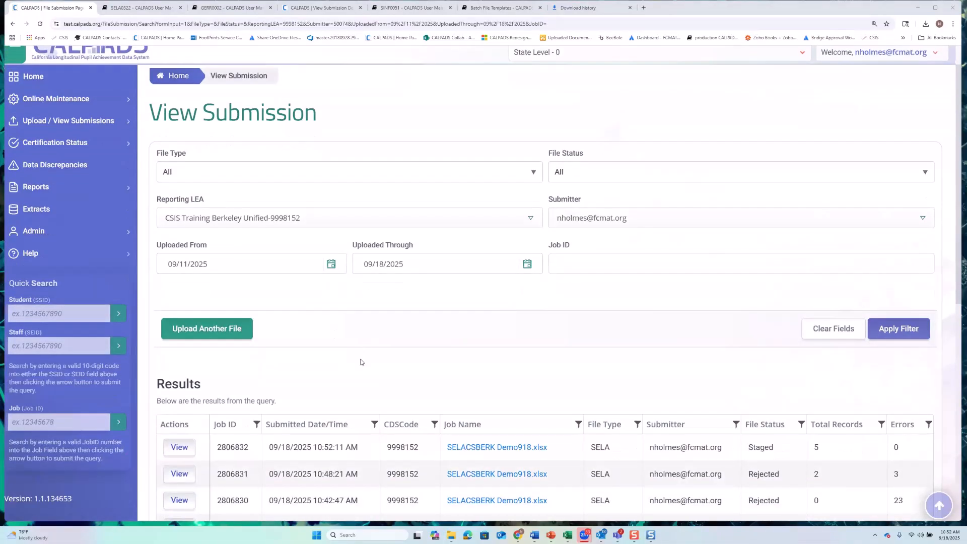
left_click(362, 362)
key("F5")
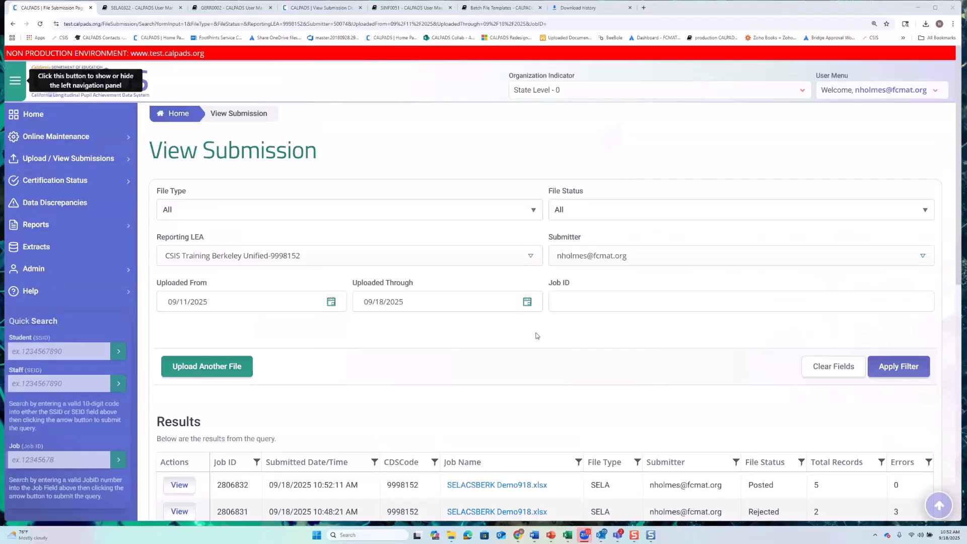
scroll(739, 386, "down", 3)
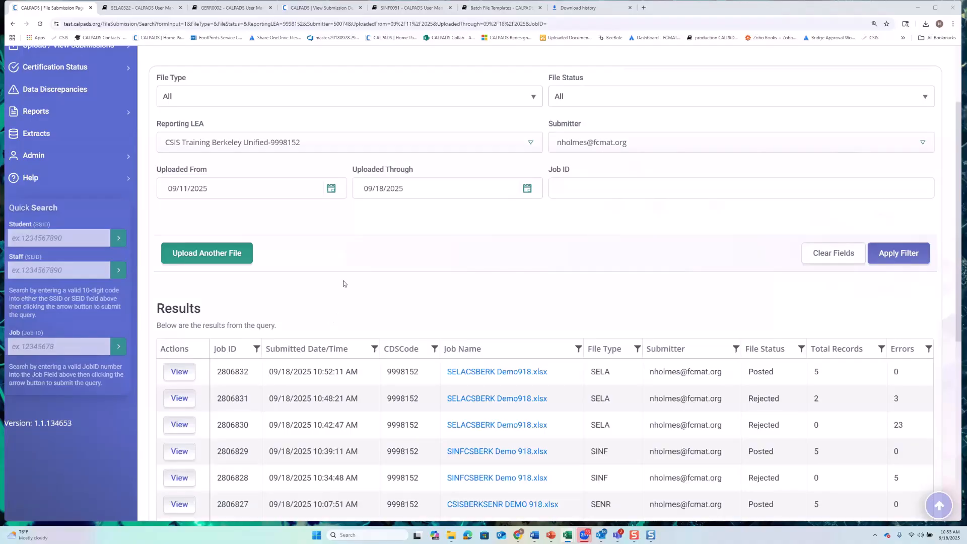
Look up a student with the copied SSID and expand the Student English Language Acquisition records on the student's detail page
scroll(343, 283, "up", 3)
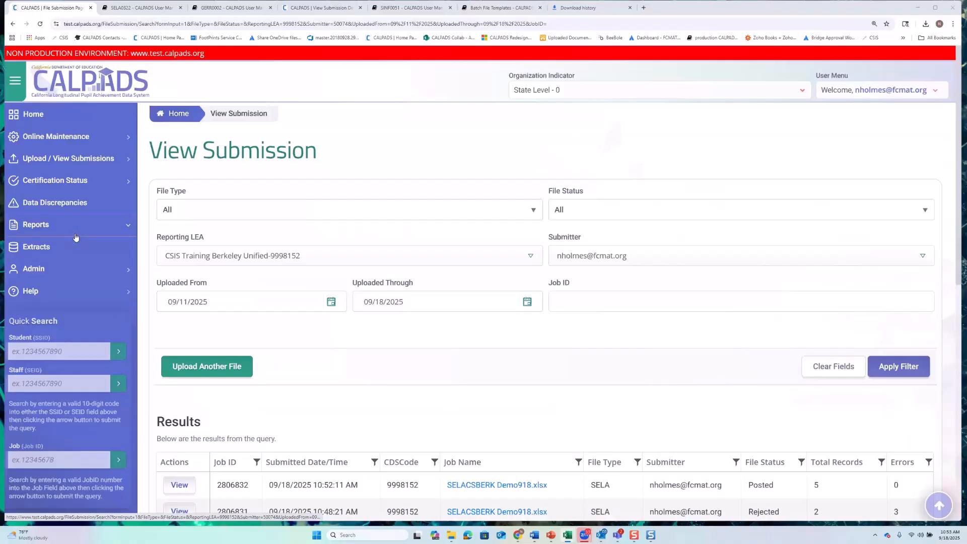
right_click(61, 351)
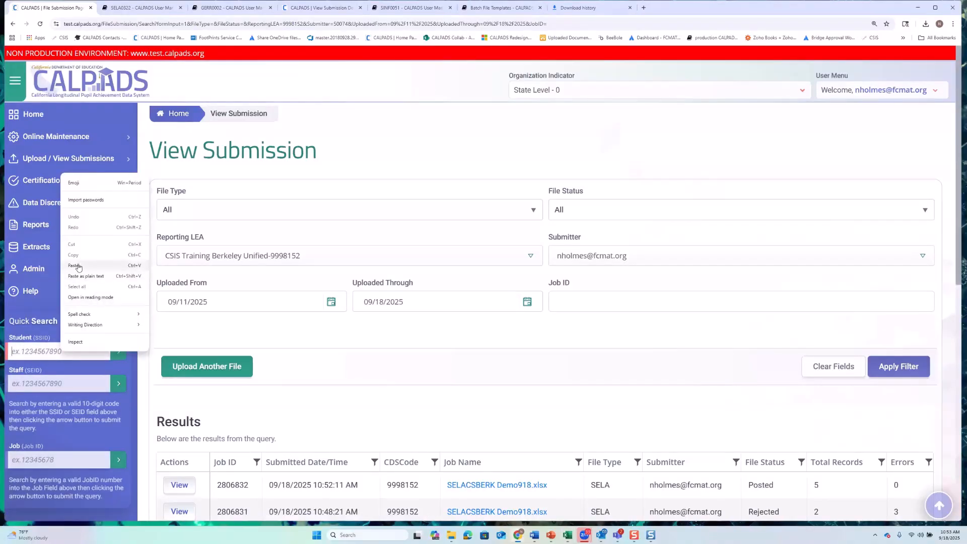
left_click(78, 267)
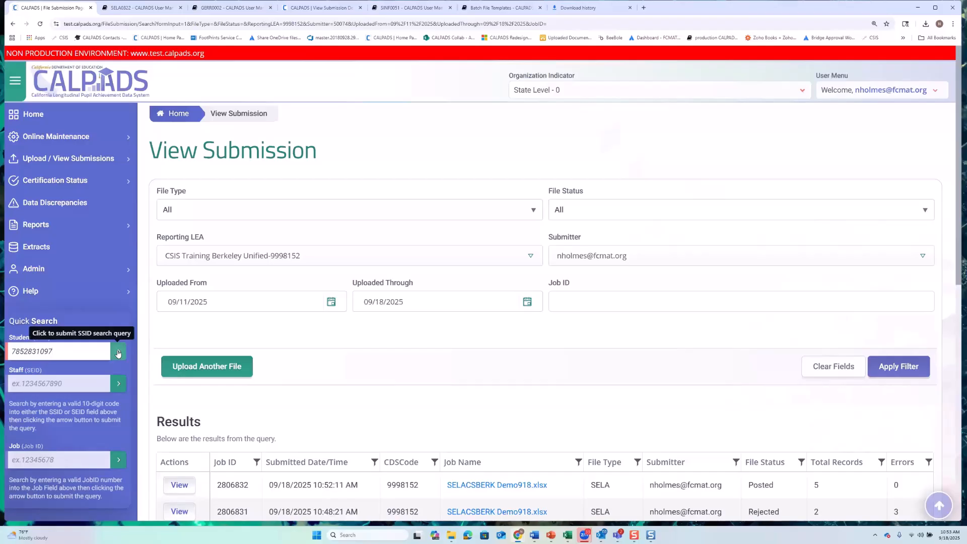
left_click(117, 352)
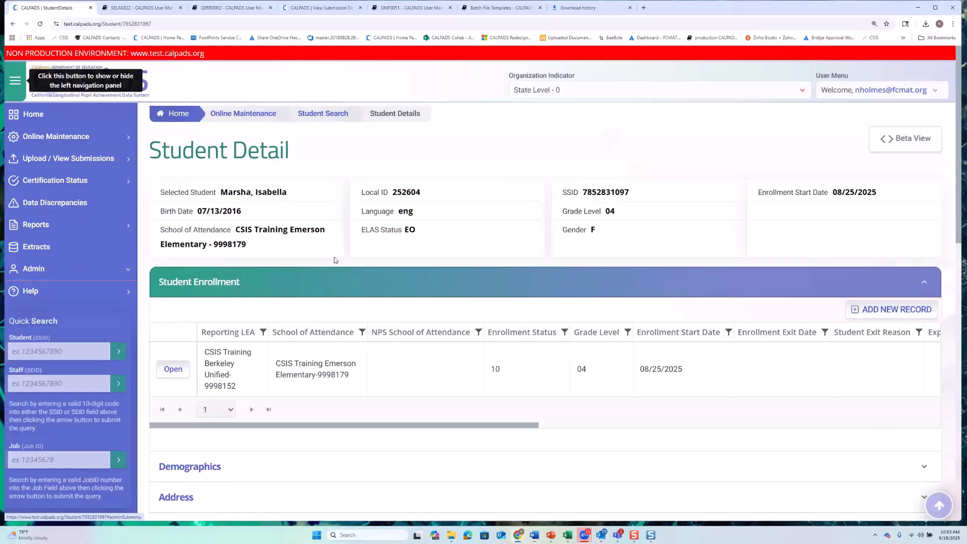
scroll(418, 264, "down", 3)
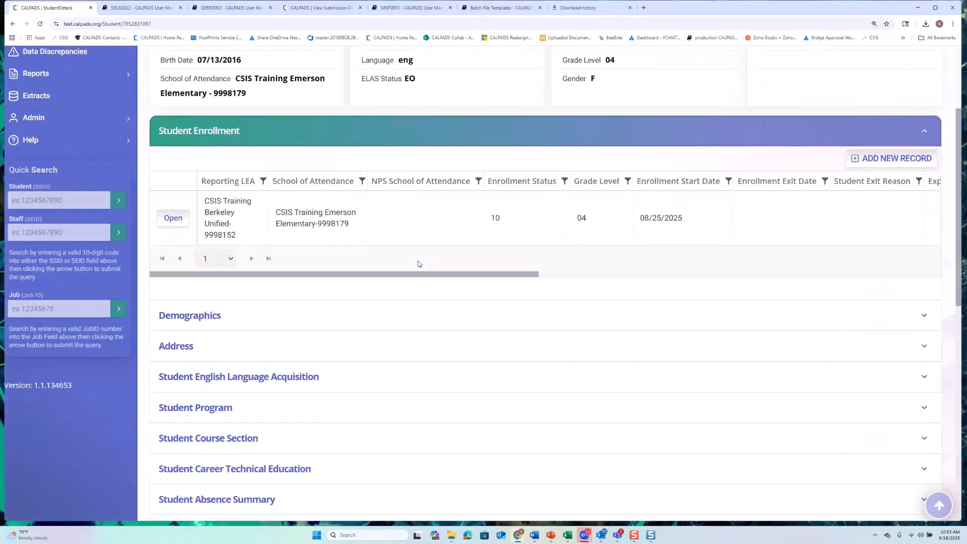
left_click(198, 374)
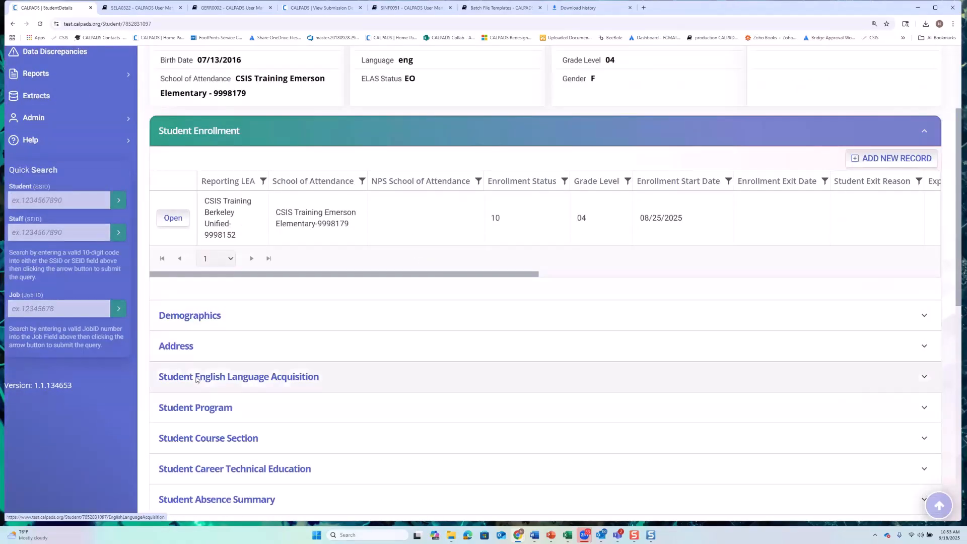
scroll(250, 350, "down", 2)
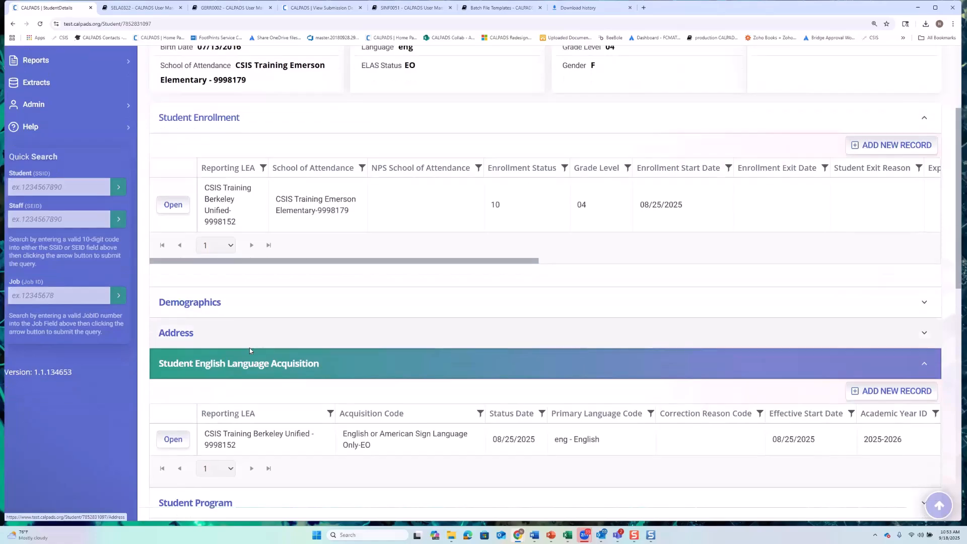
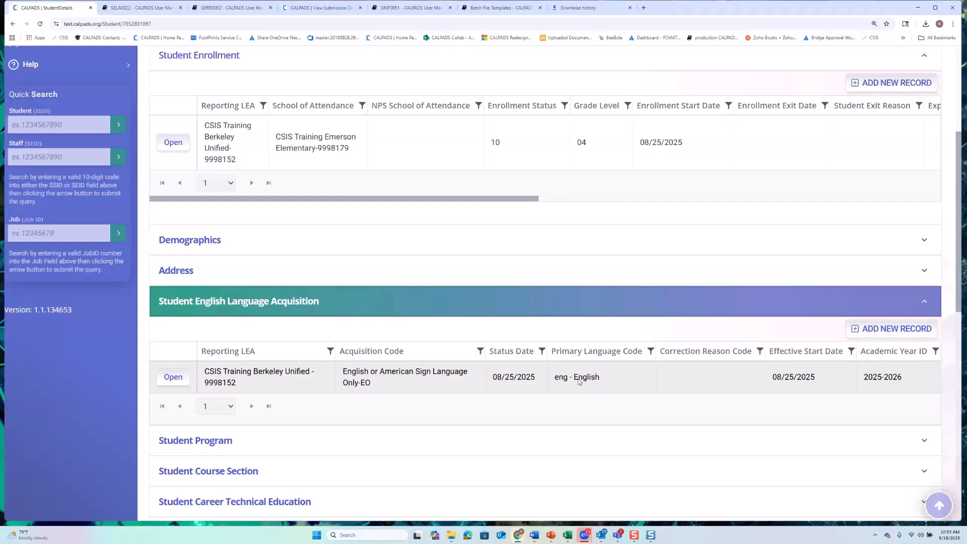
Start a new Student English Language Acquisition record with start date 09/18/2025 and status code TBD-To Be Determined
left_click(891, 328)
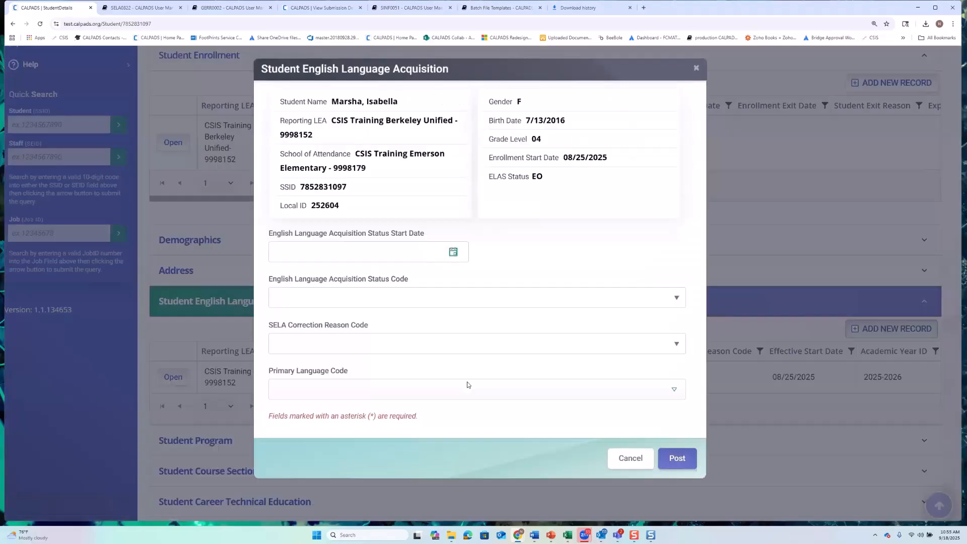
left_click(453, 252)
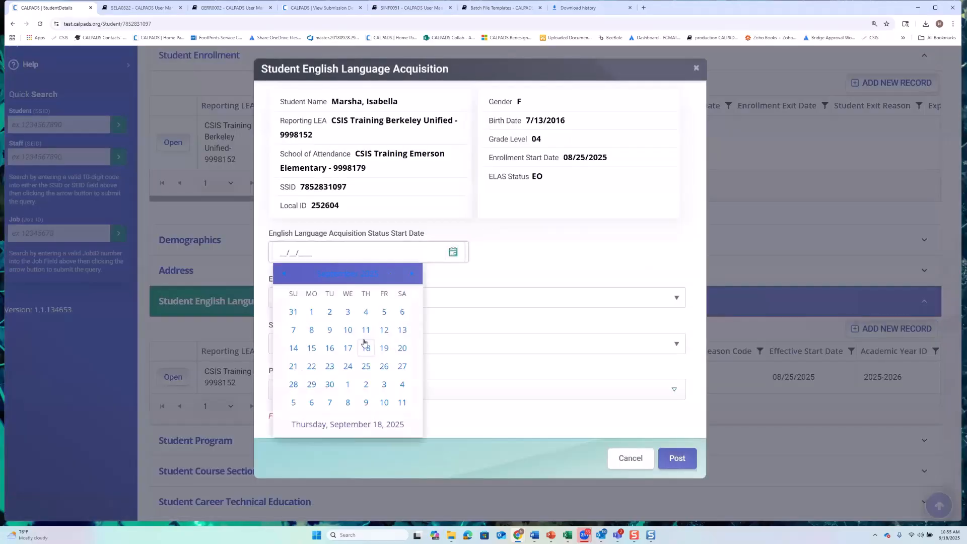
left_click(365, 342)
left_click(304, 302)
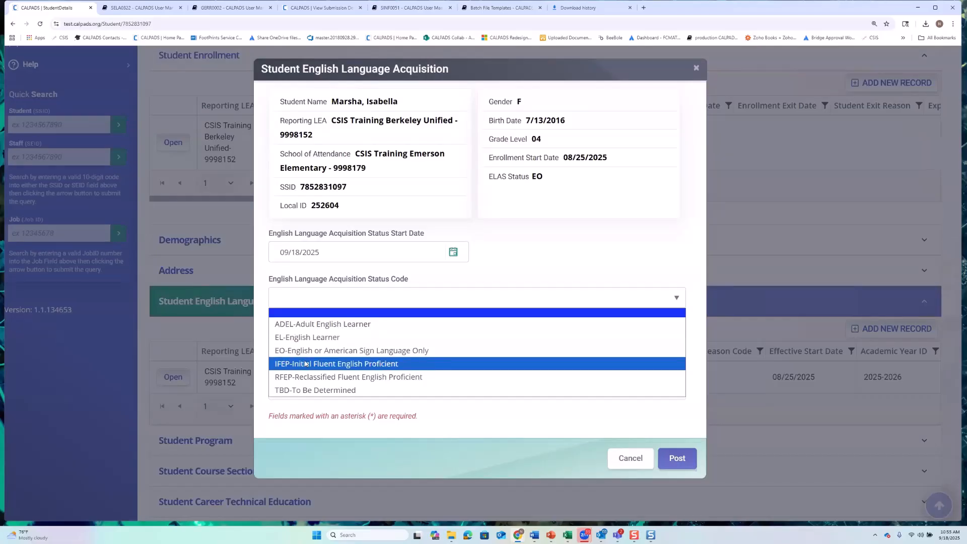
left_click(317, 395)
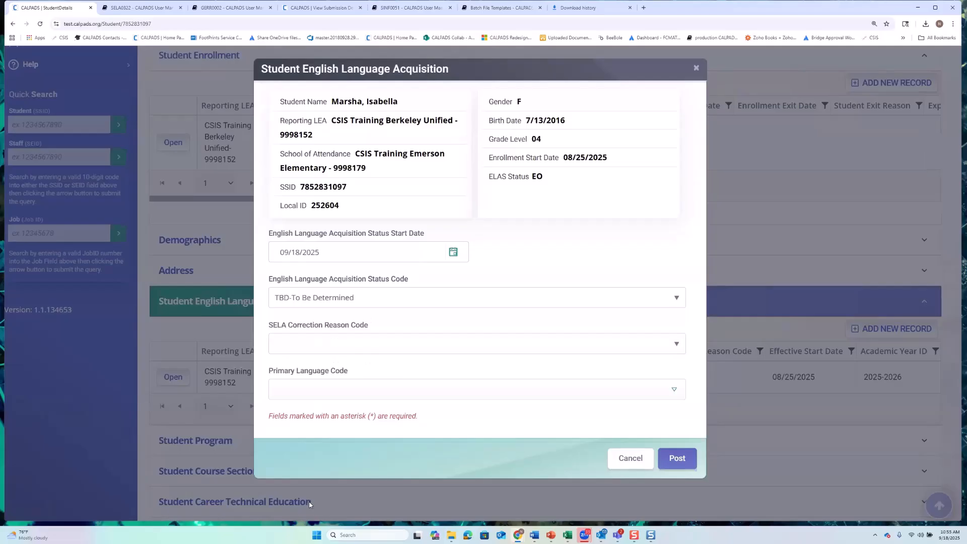
Set the new record's primary language code to spa-Spanish; Castilian and post the record
left_click(676, 391)
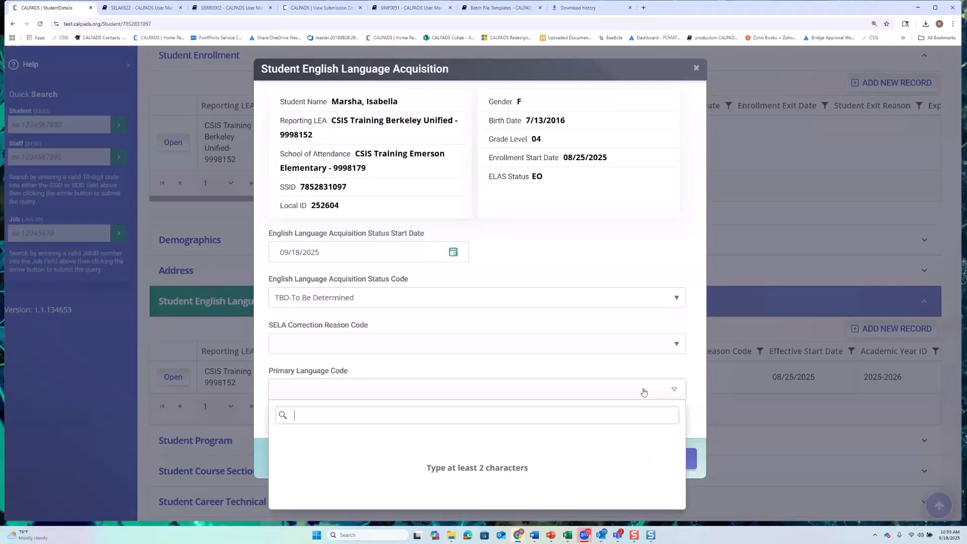
left_click(309, 390)
left_click(309, 391)
type("spa")
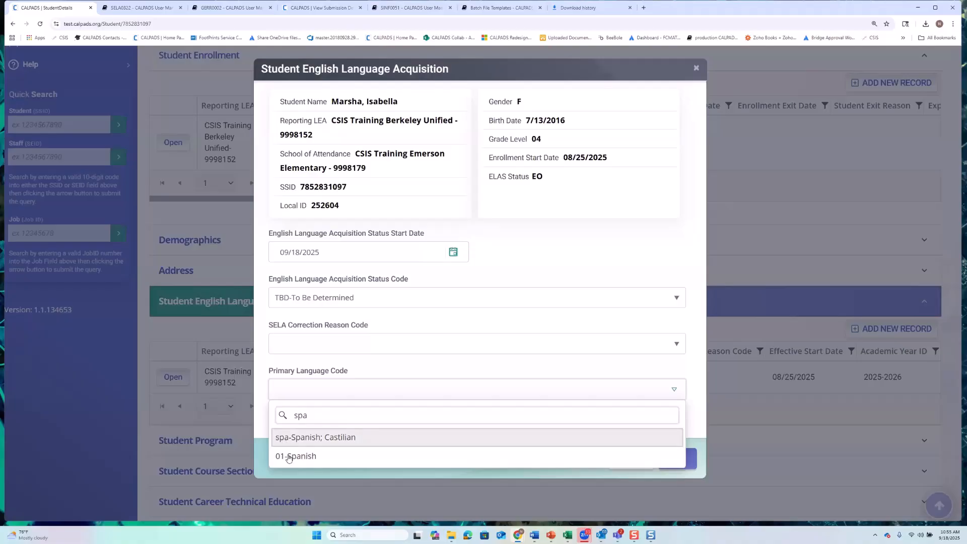
left_click(291, 443)
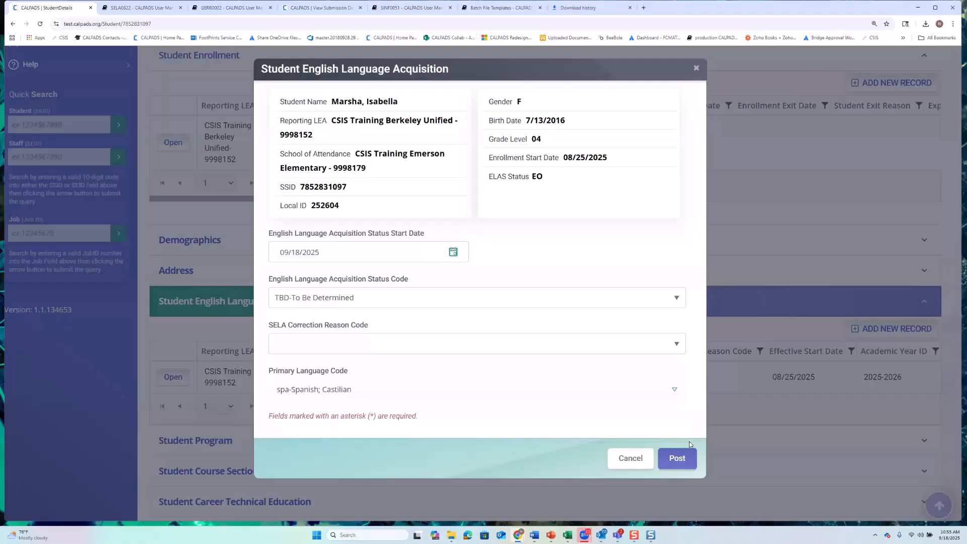
left_click(670, 458)
Open the submitted job's File Submission details in a separate browser tab and review its errors summary
mouse_move(532, 534)
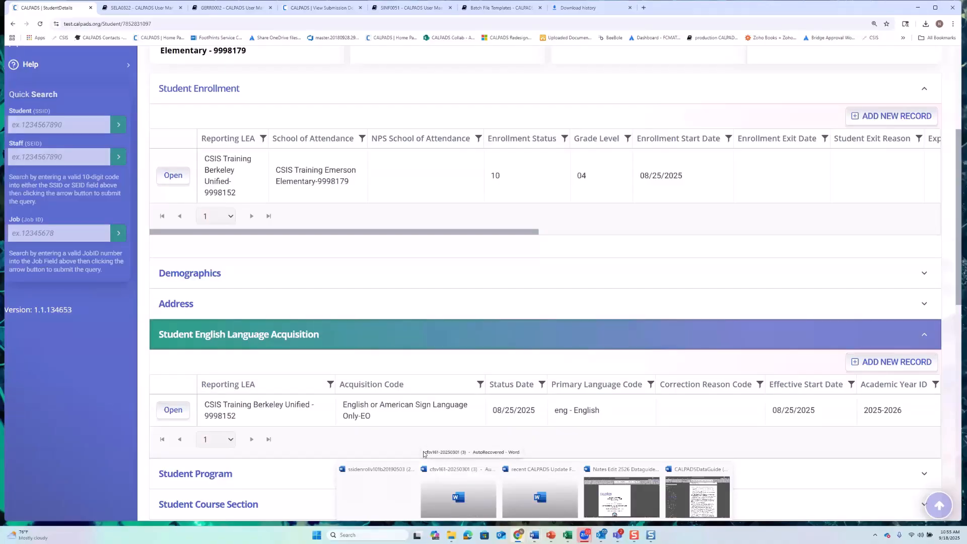
scroll(402, 323, "up", 5)
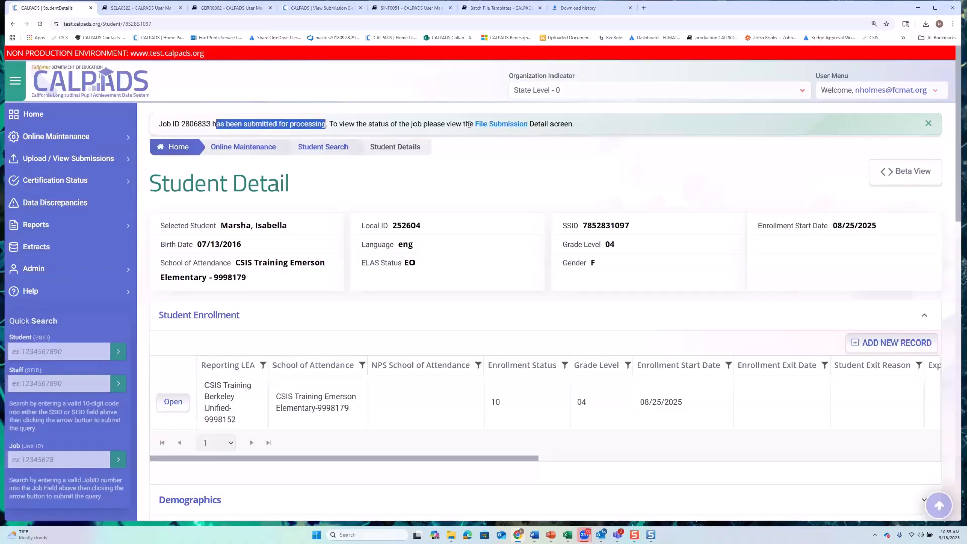
left_click_drag(489, 125, 699, 8)
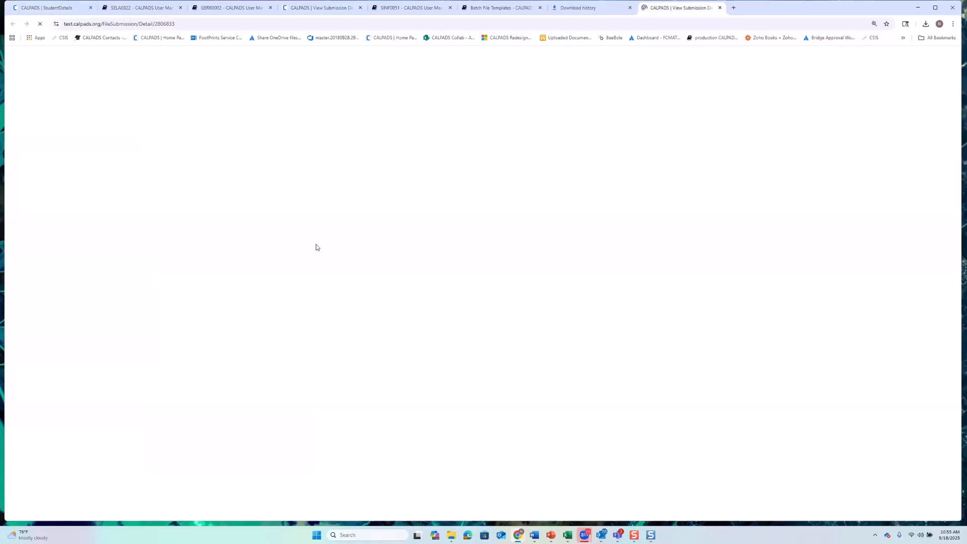
scroll(292, 246, "down", 3)
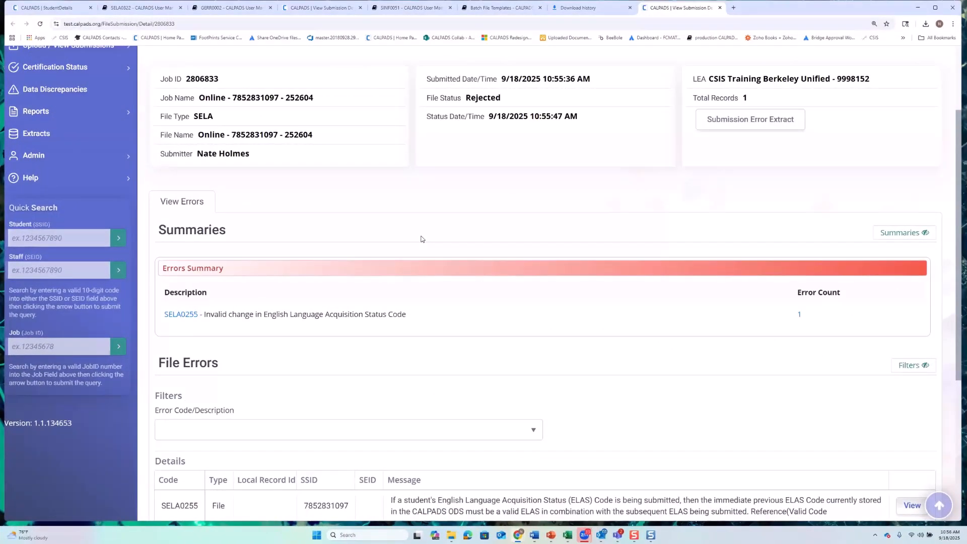
Return to the student's detail page and start another English Language Acquisition record with start date 09/18/2025 and status code TBD-To Be Determined
left_click(66, 10)
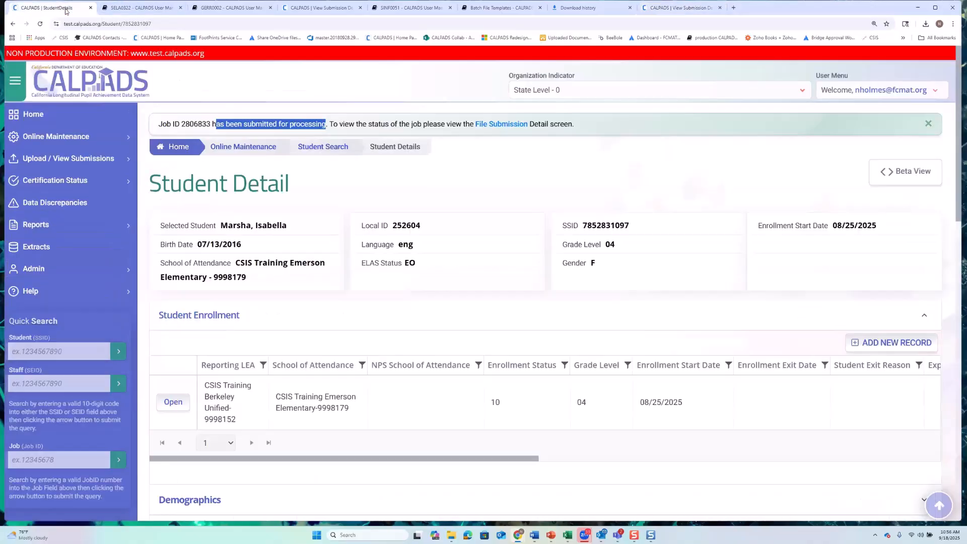
scroll(416, 352, "down", 1)
scroll(415, 352, "down", 1)
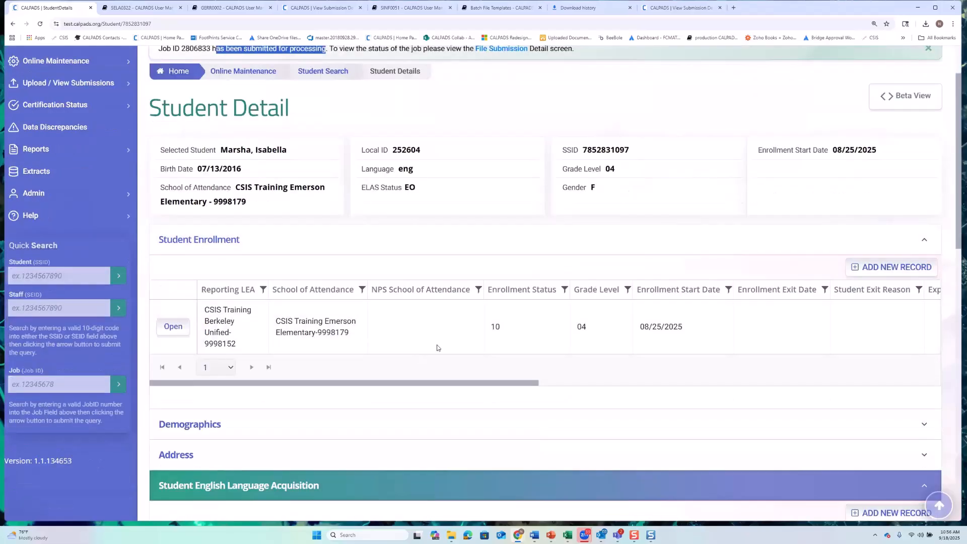
scroll(432, 345, "down", 1)
scroll(428, 373, "down", 3)
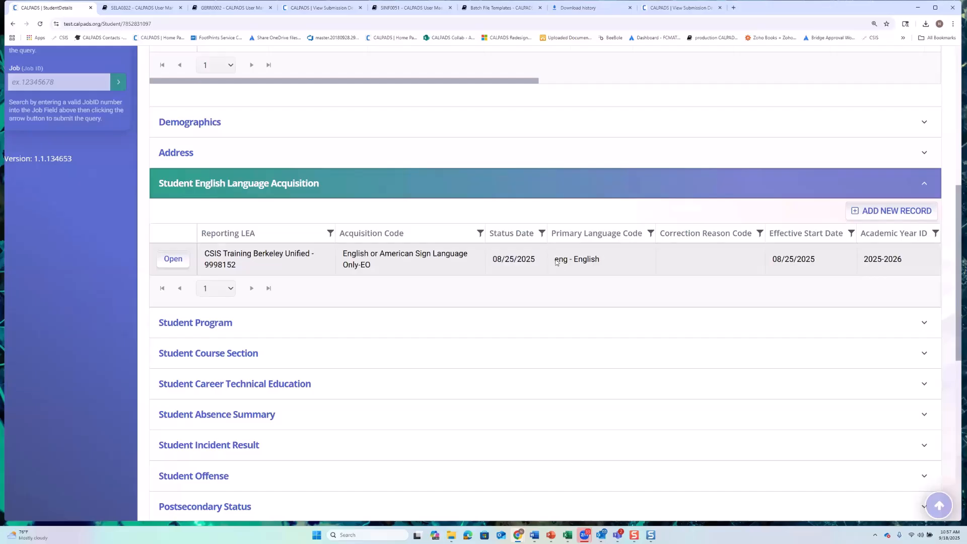
left_click(868, 214)
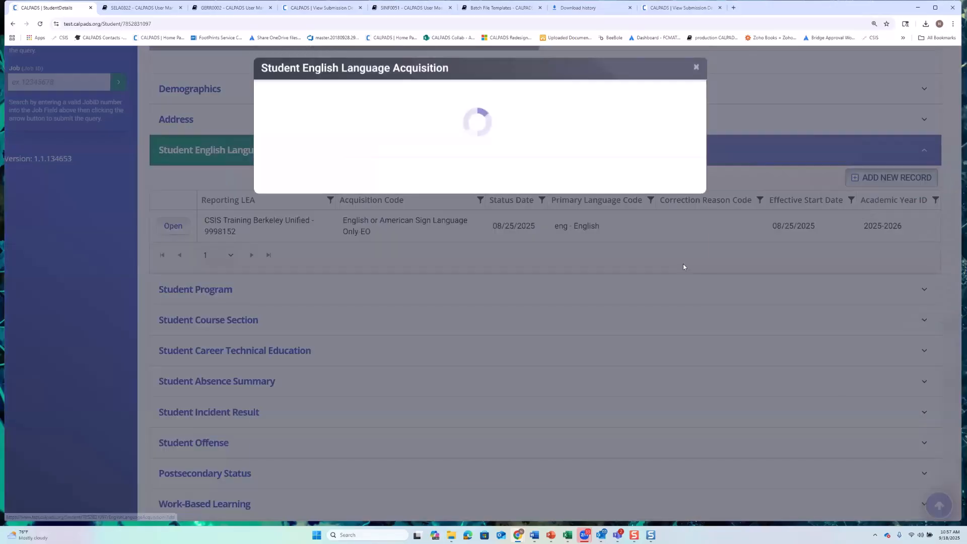
left_click(453, 252)
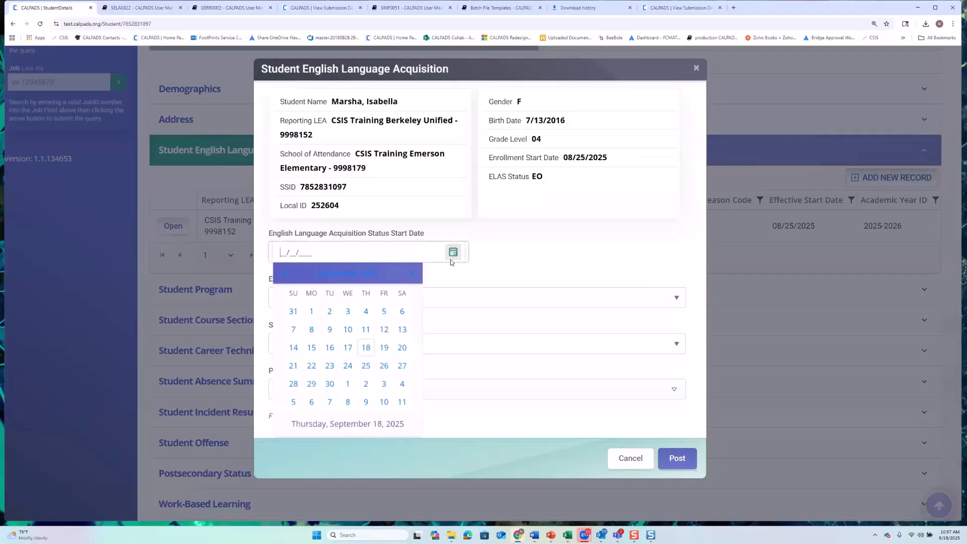
left_click(366, 348)
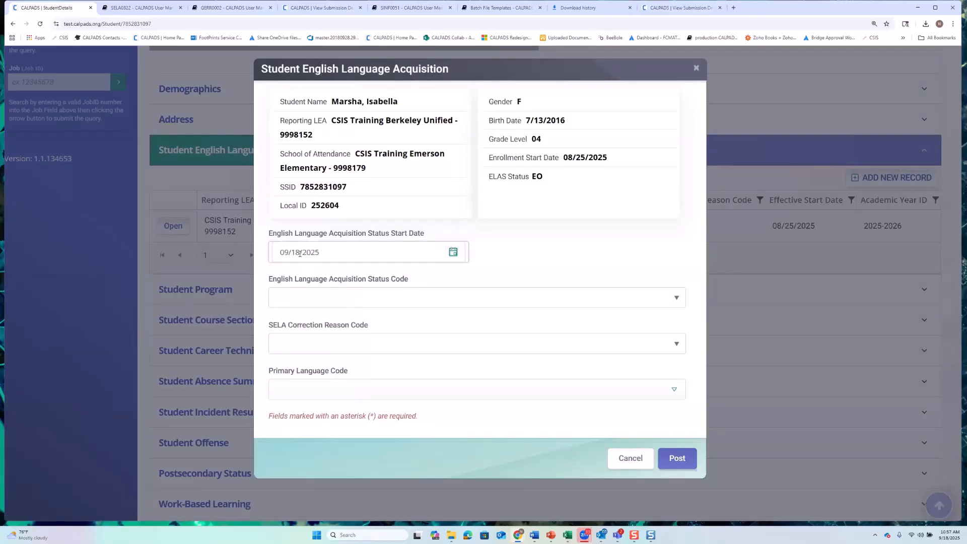
left_click(673, 302)
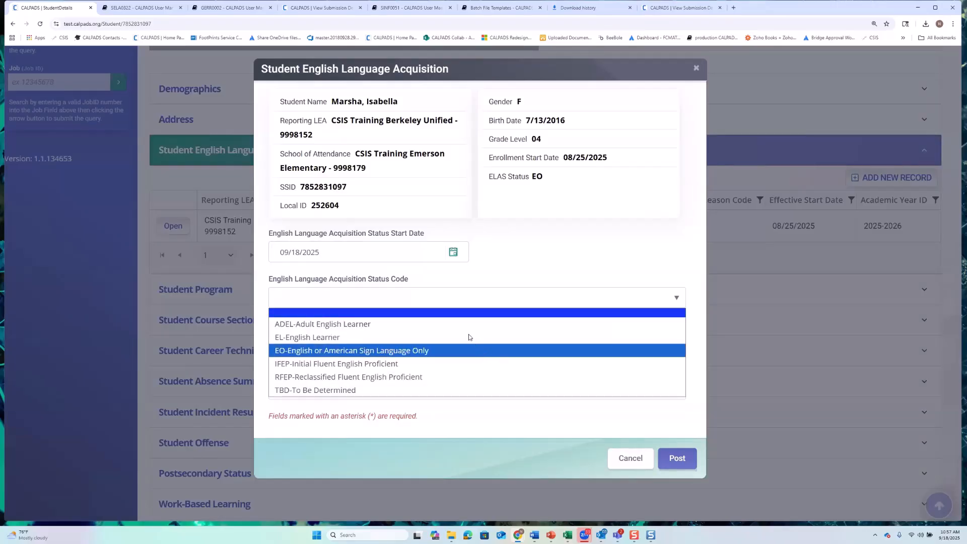
left_click(442, 387)
Set the SELA correction reason to Evidence of Non-English Primary Language-1 and the primary language to spa-Spanish; Castilian, and post the record
left_click(297, 349)
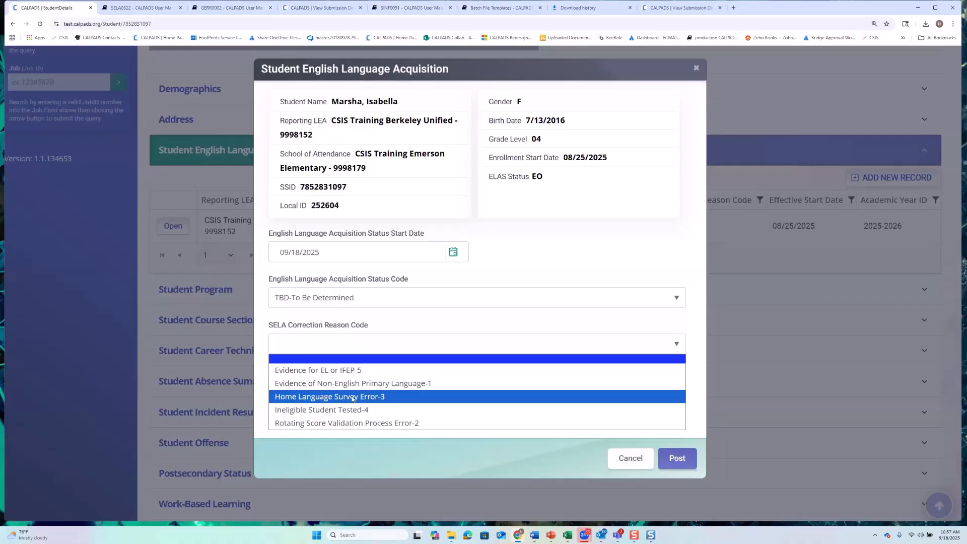
left_click(375, 383)
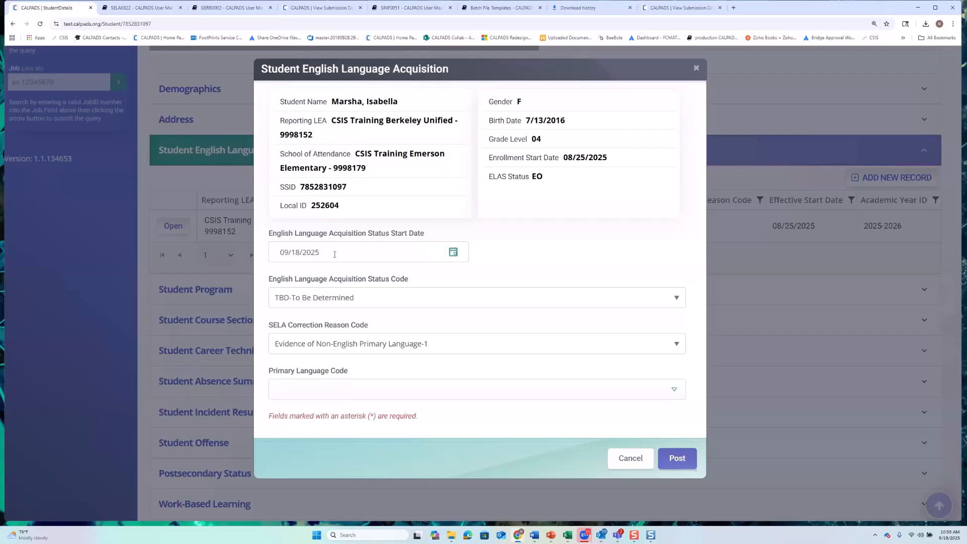
left_click(352, 391)
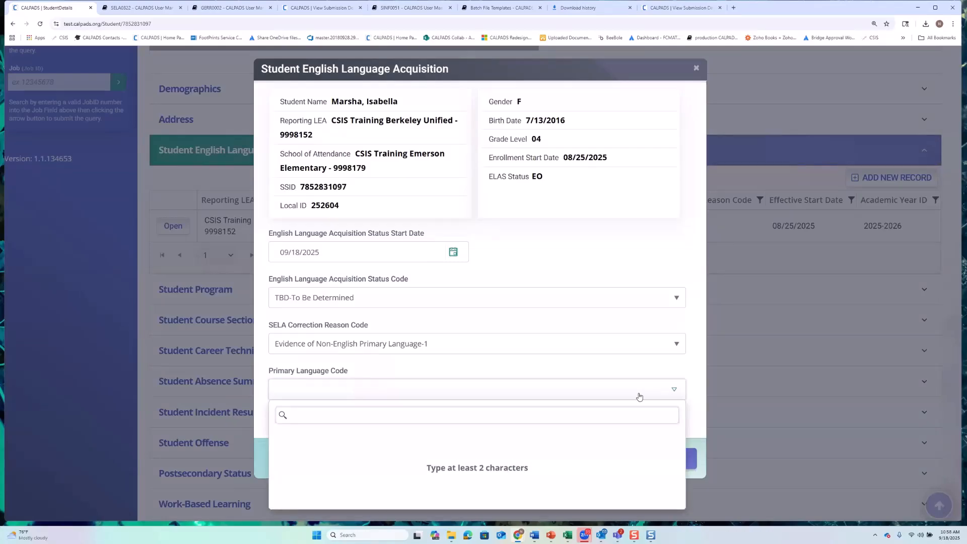
type("spa")
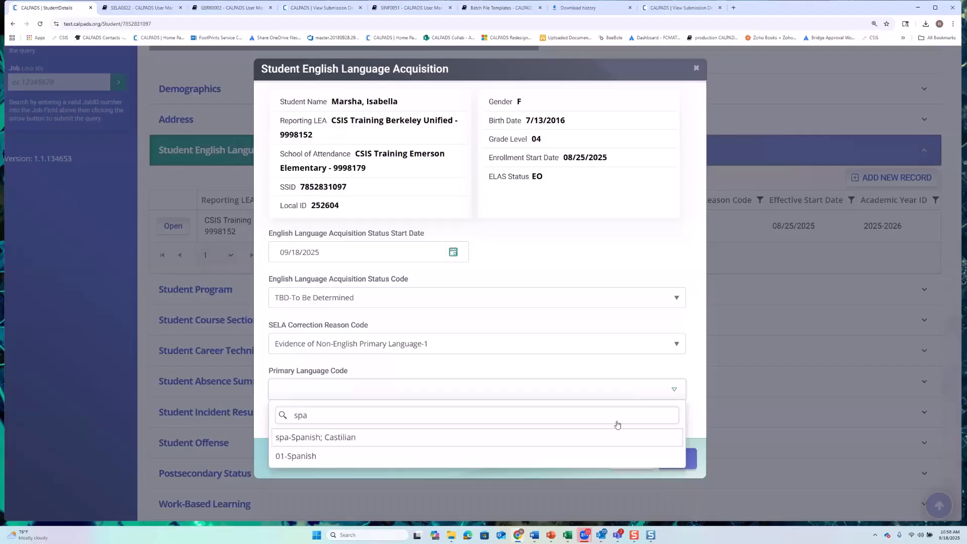
left_click(363, 437)
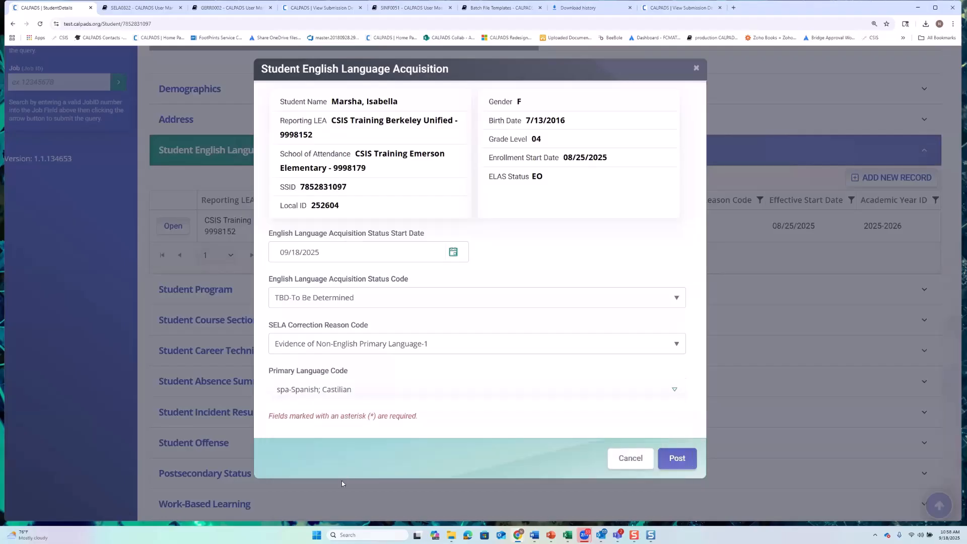
left_click(678, 459)
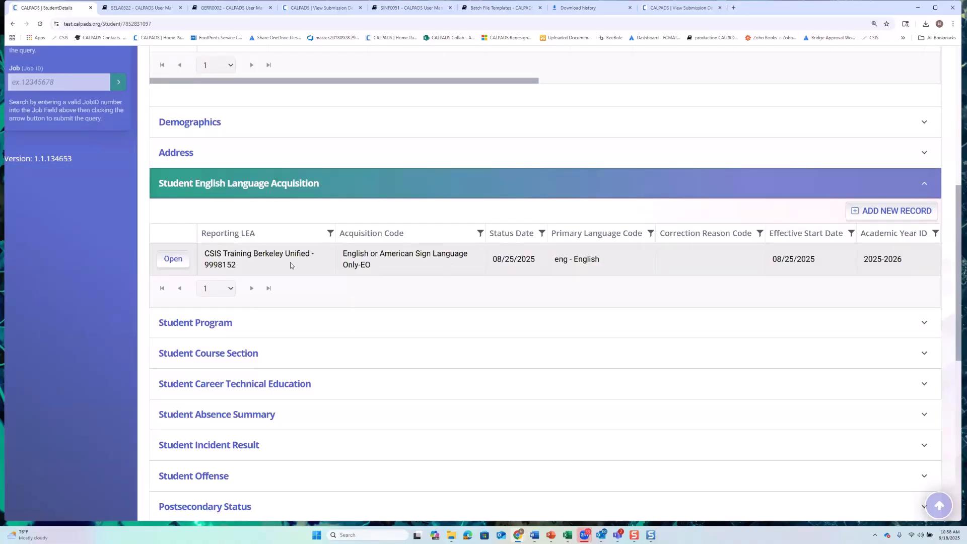
View the 08/25/2025 English Language Acquisition record, close it without changes, and review the student's language acquisition records
left_click(180, 270)
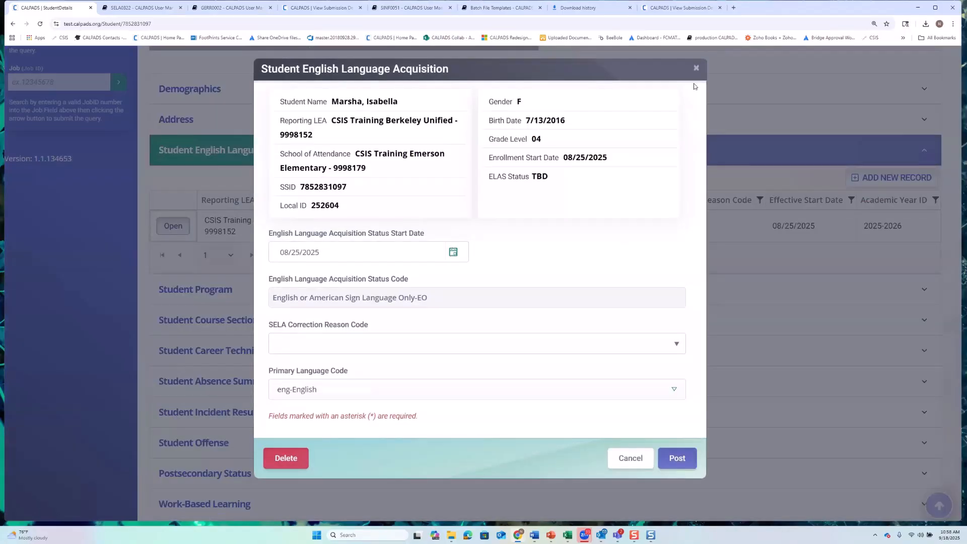
left_click(695, 68)
scroll(705, 141, "up", 1)
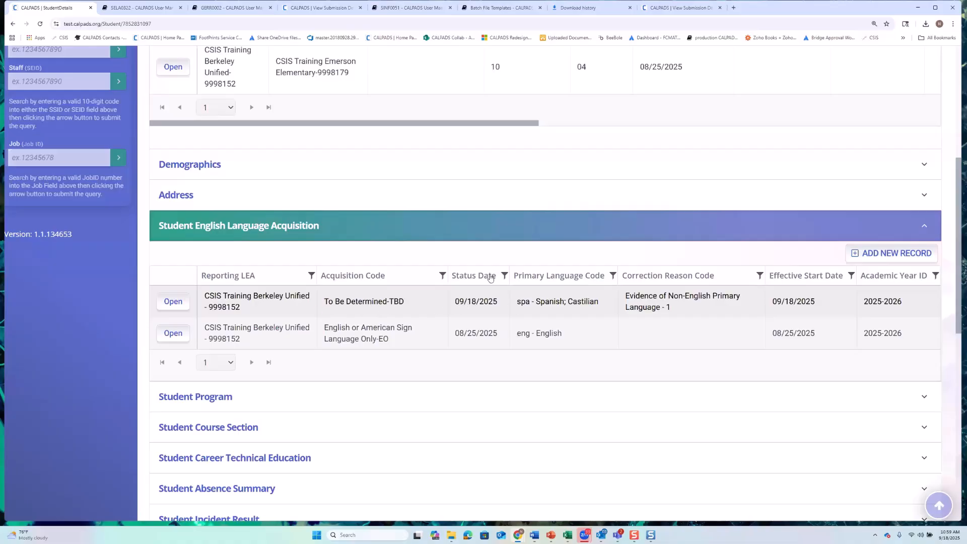
scroll(394, 307, "up", 2)
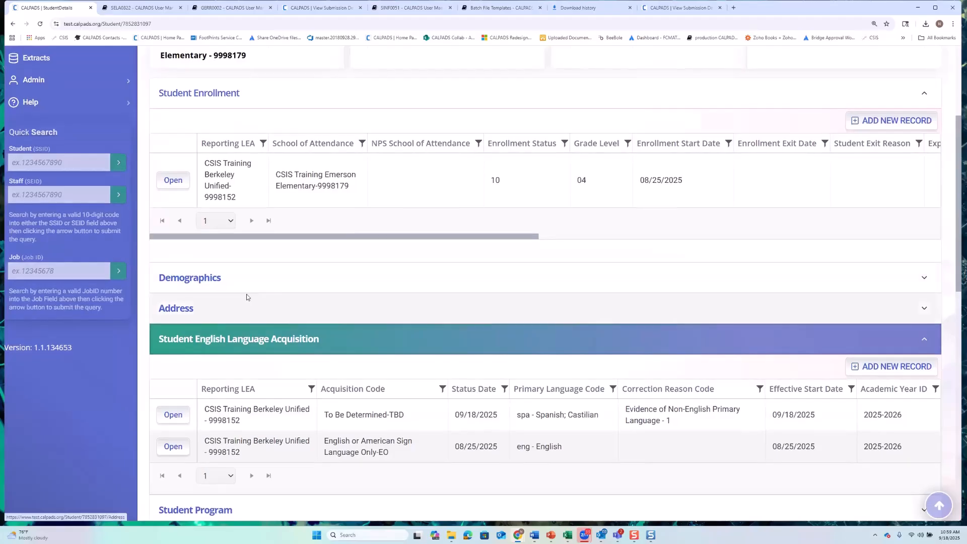
scroll(248, 296, "up", 3)
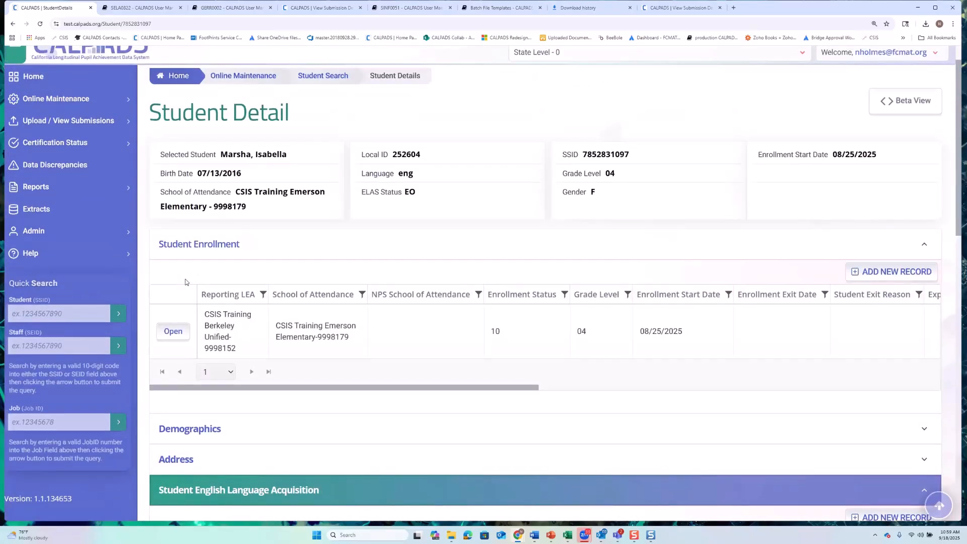
Go to the File Upload page and choose Student Program-SPRG as the file type
left_click(92, 263)
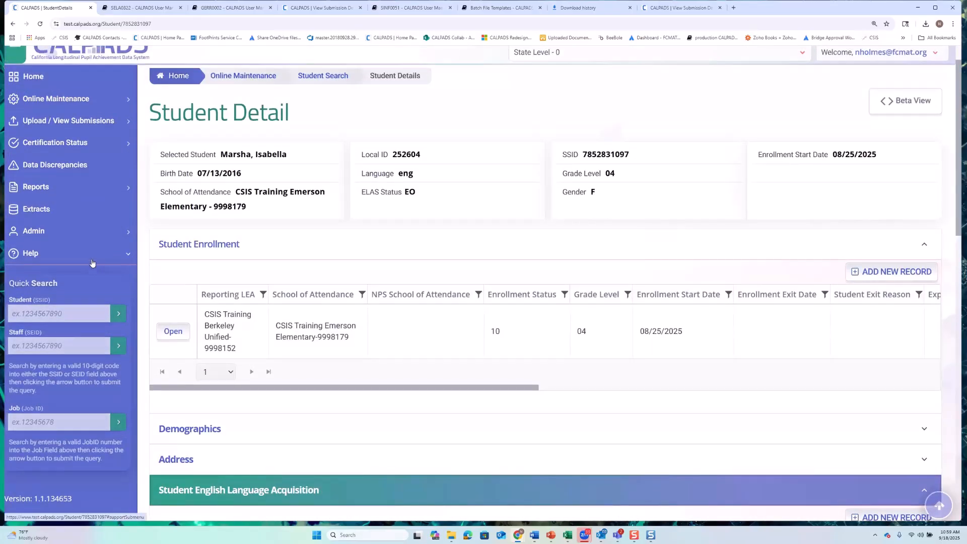
left_click(99, 119)
left_click(122, 103)
left_click(101, 120)
left_click(60, 156)
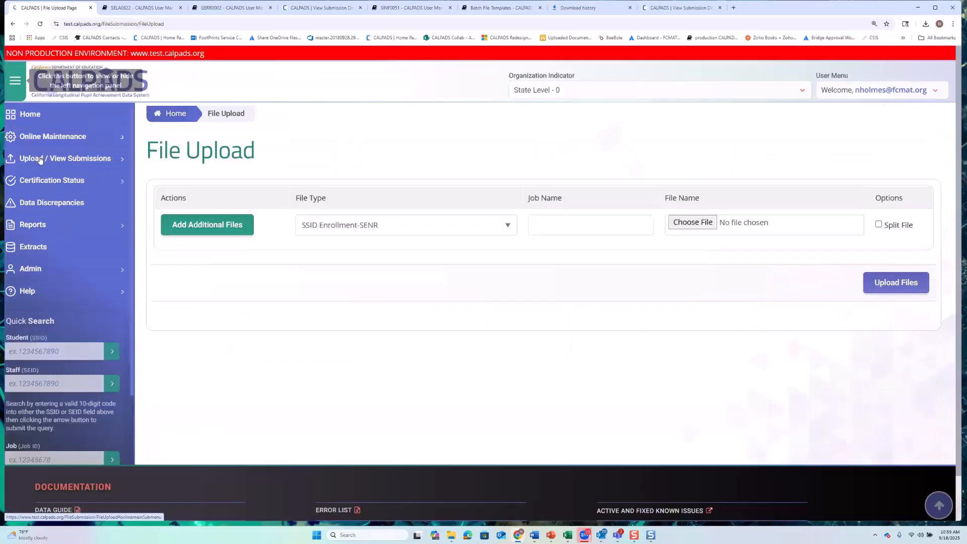
left_click(398, 234)
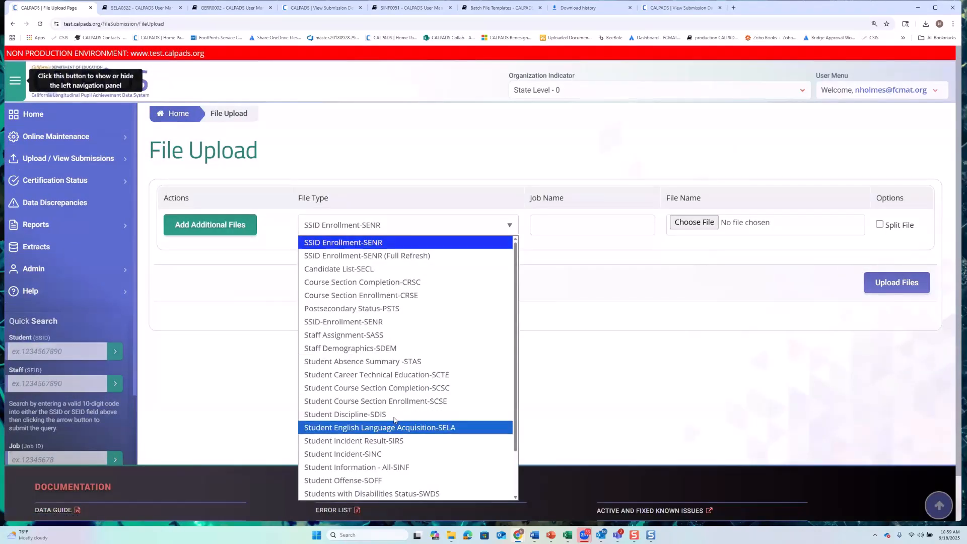
scroll(395, 423, "down", 2)
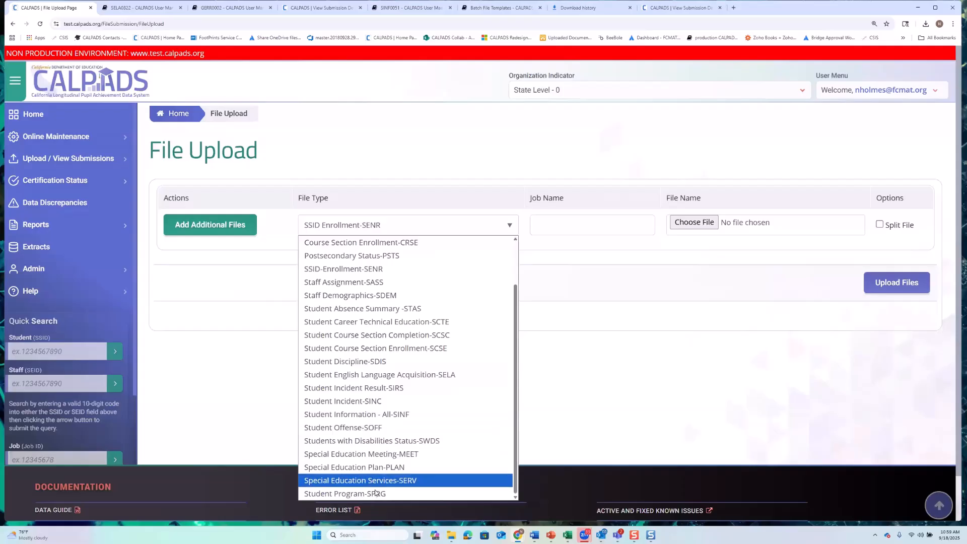
left_click(313, 497)
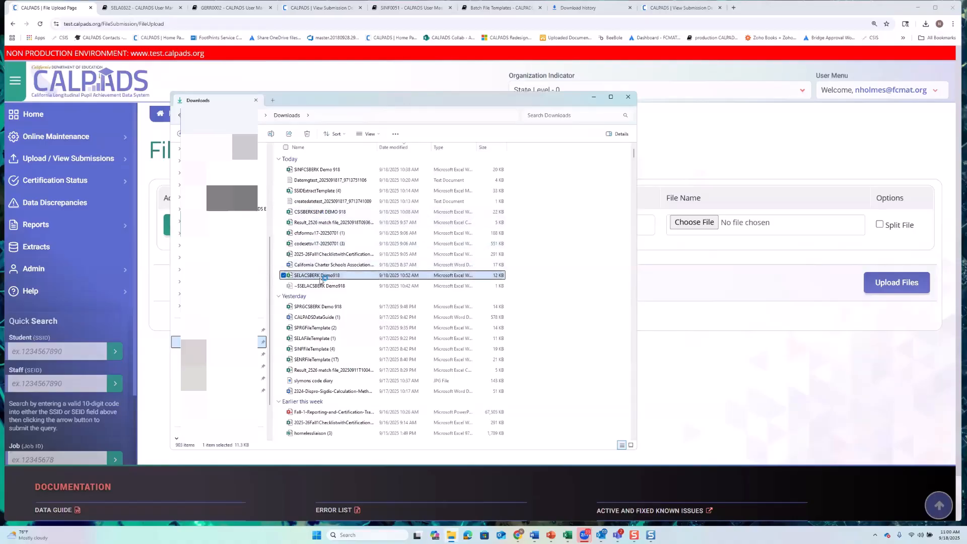
Open the SPRGCSBERK Demo 918 workbook from the Downloads folder in Excel
scroll(327, 298, "down", 4)
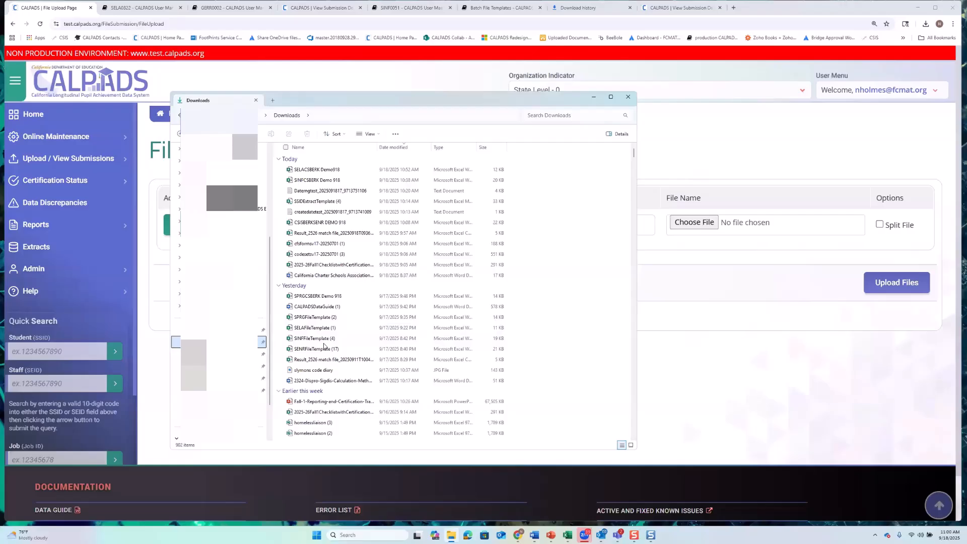
left_click(317, 298)
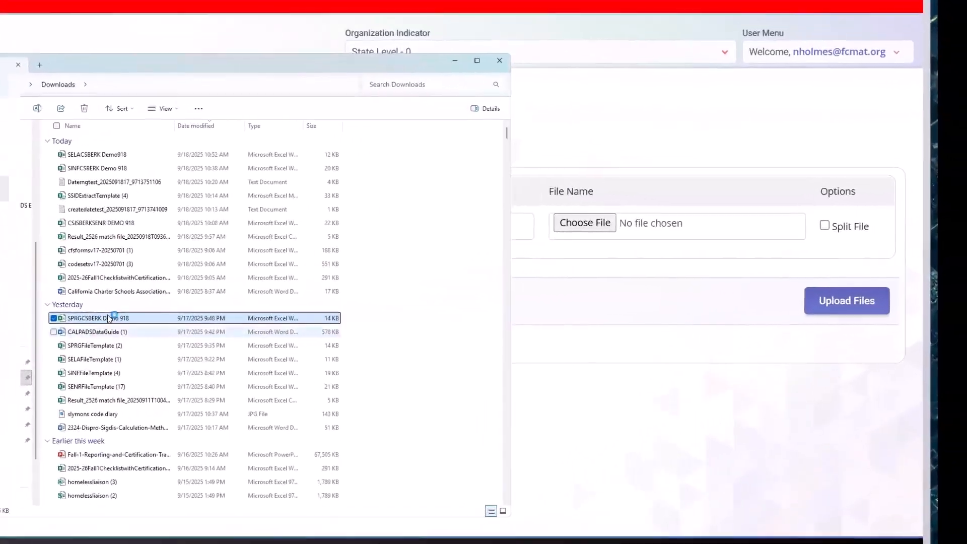
double_click(108, 318)
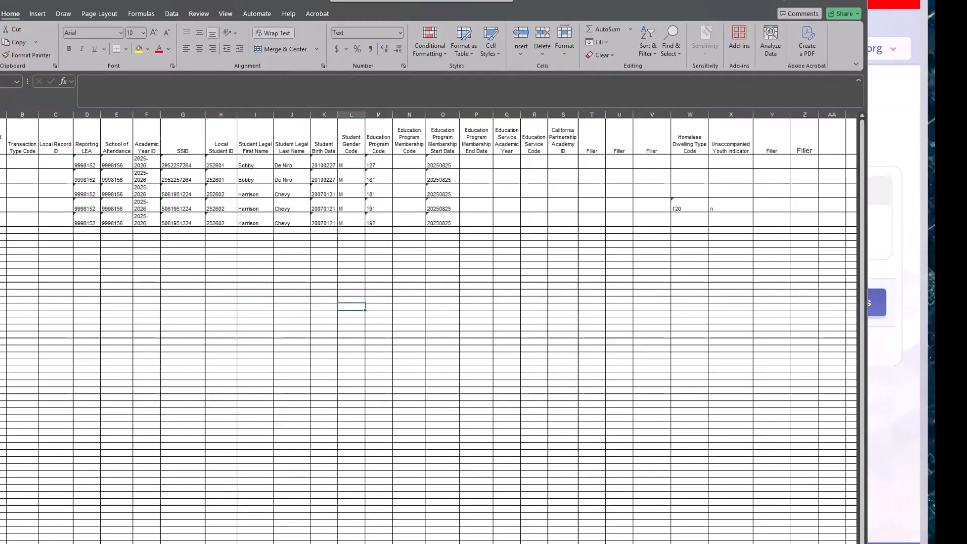
Clear the overlapping windows and upload the SPRGCSBERK Demo 918 workbook as the Student Program-SPRG file
left_click_drag(563, 1, 966, 120)
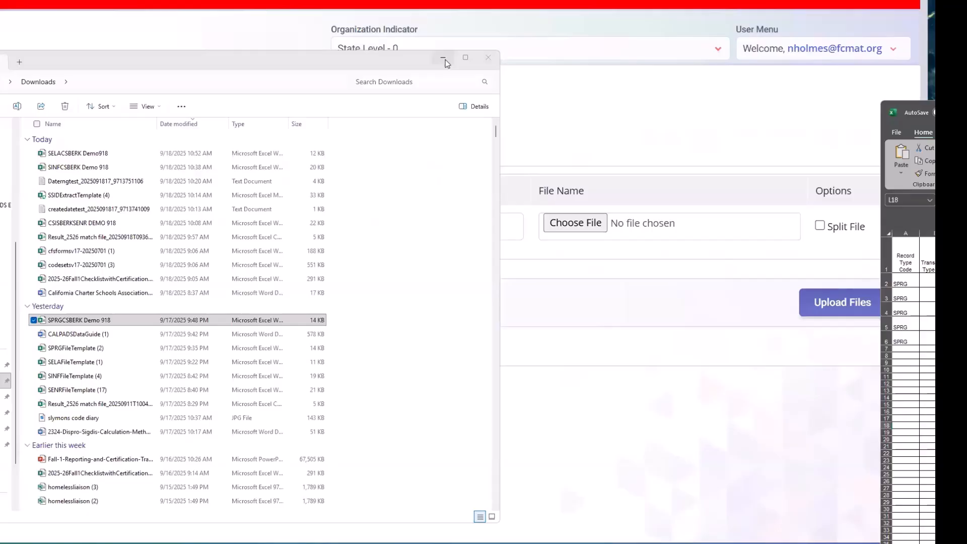
left_click(443, 58)
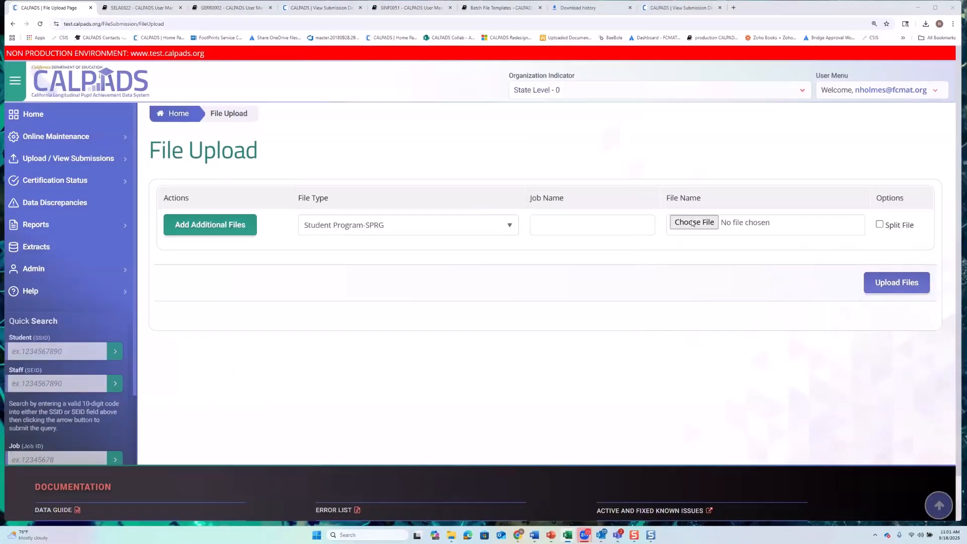
left_click(694, 222)
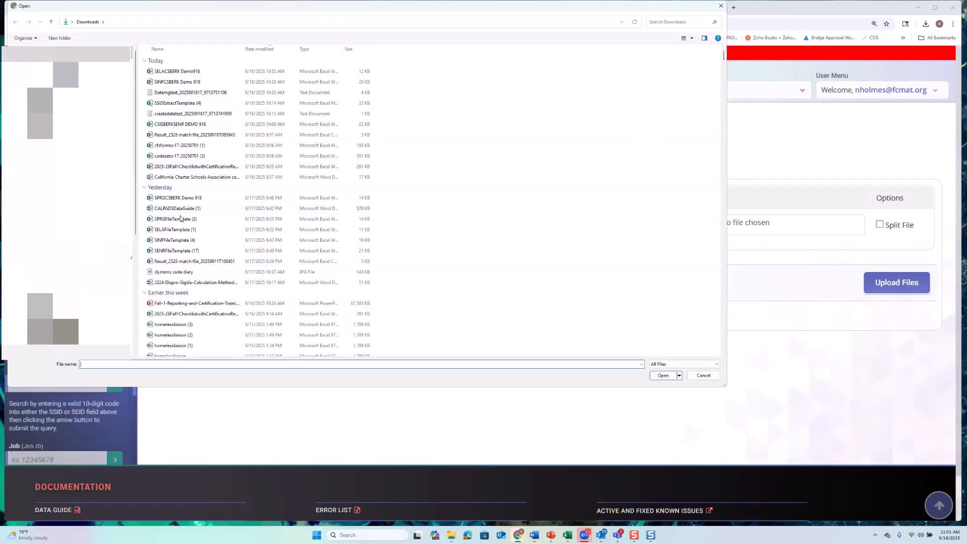
left_click(181, 199)
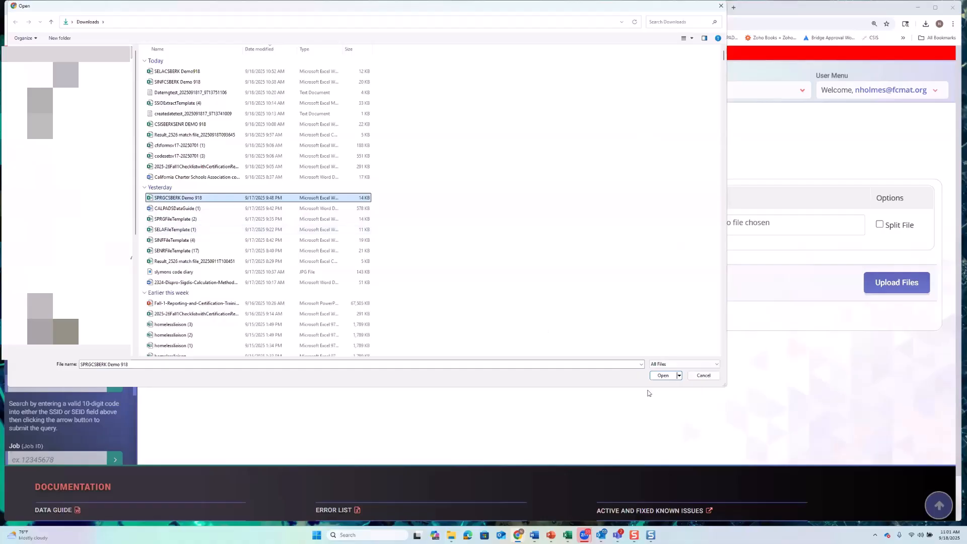
left_click(663, 377)
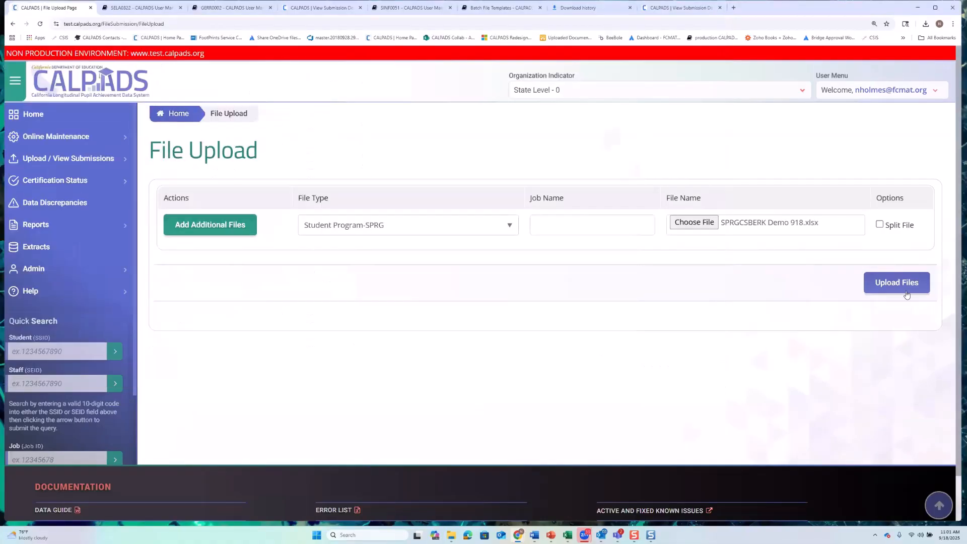
left_click(905, 288)
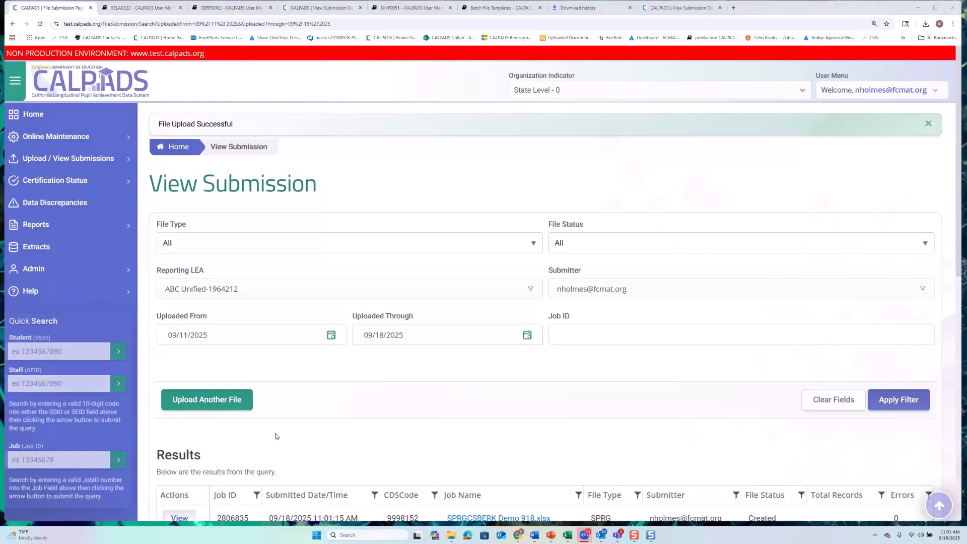
Filter the submissions by reporting LEA CSIS Training Berkeley Unified-9998152 and check the uploaded SPRG job's status, record count and errors
left_click(292, 293)
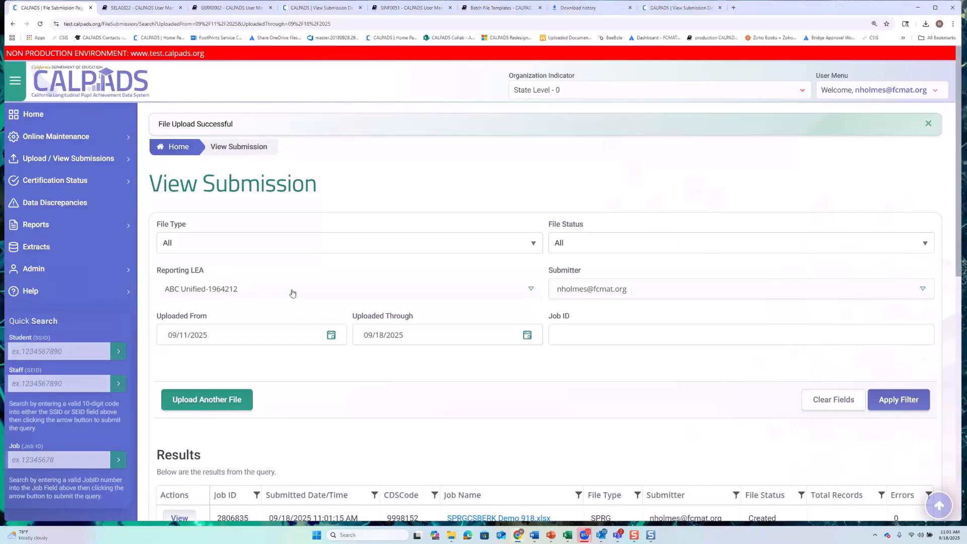
type("is")
key("BackSpace")
key("BackSpace")
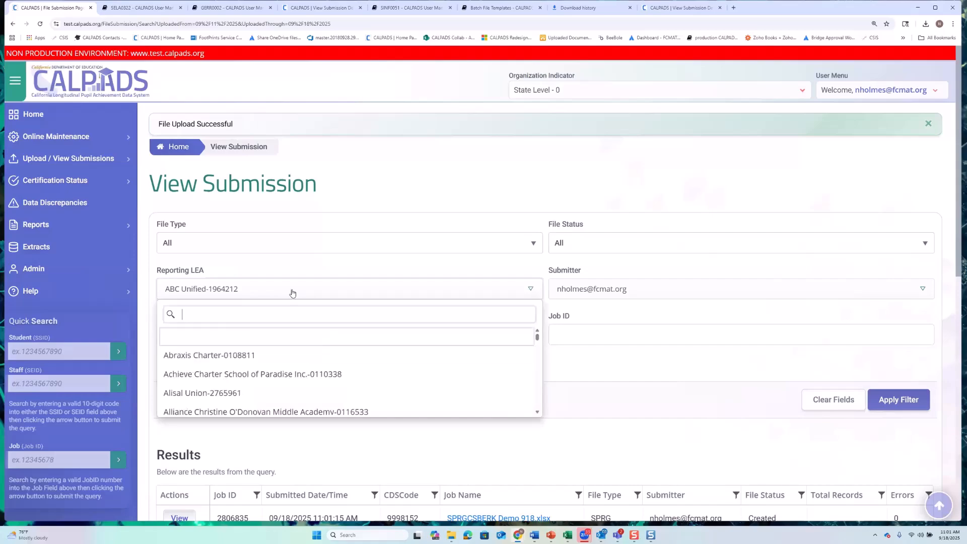
type("csis")
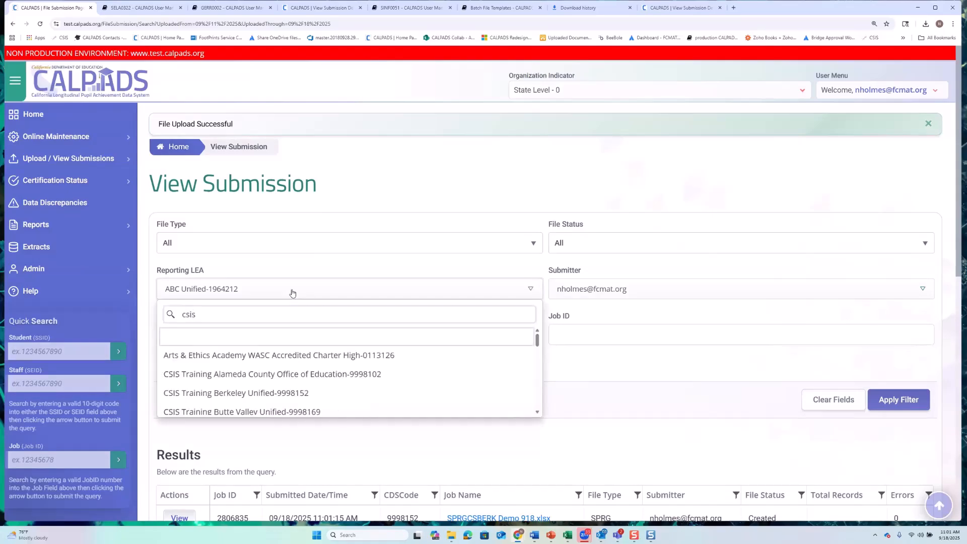
left_click(265, 393)
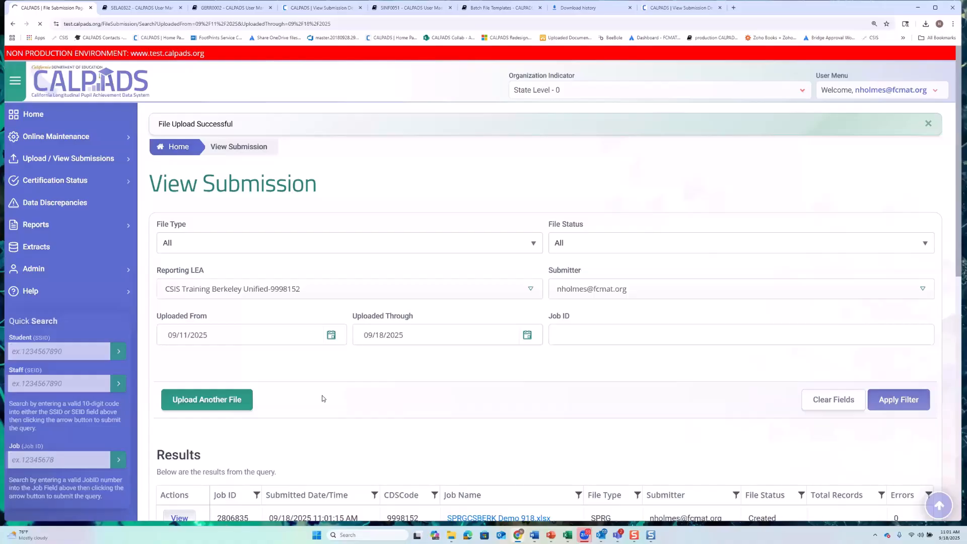
scroll(340, 368, "down", 3)
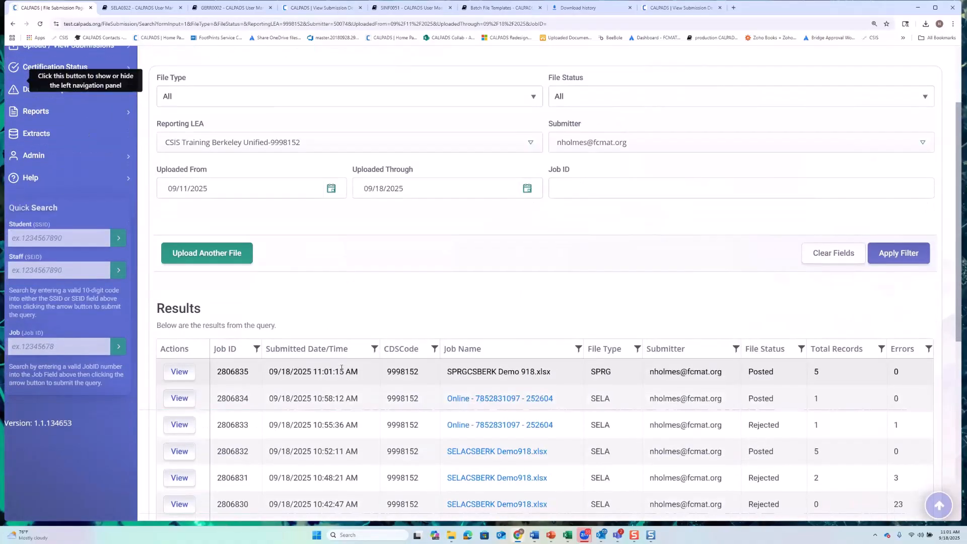
scroll(341, 369, "down", 2)
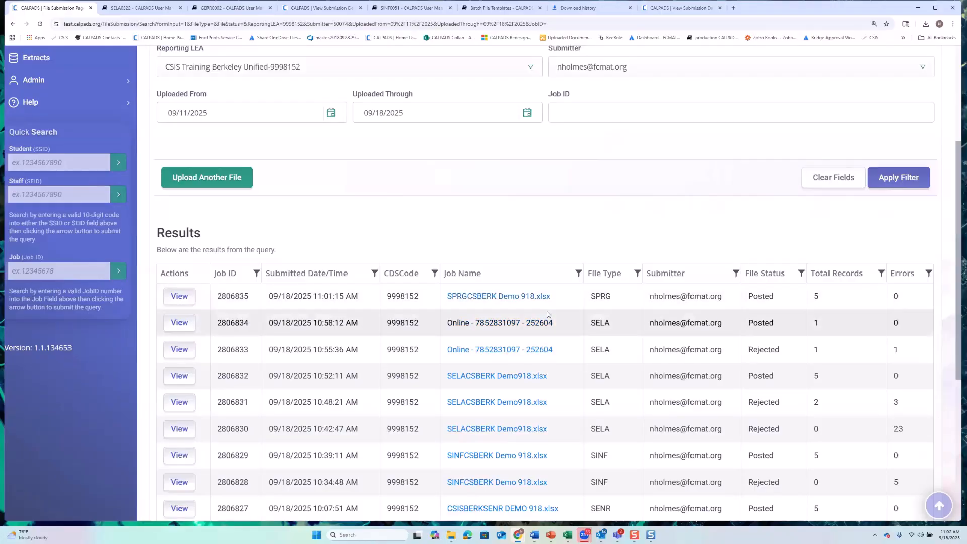
scroll(121, 348, "up", 3)
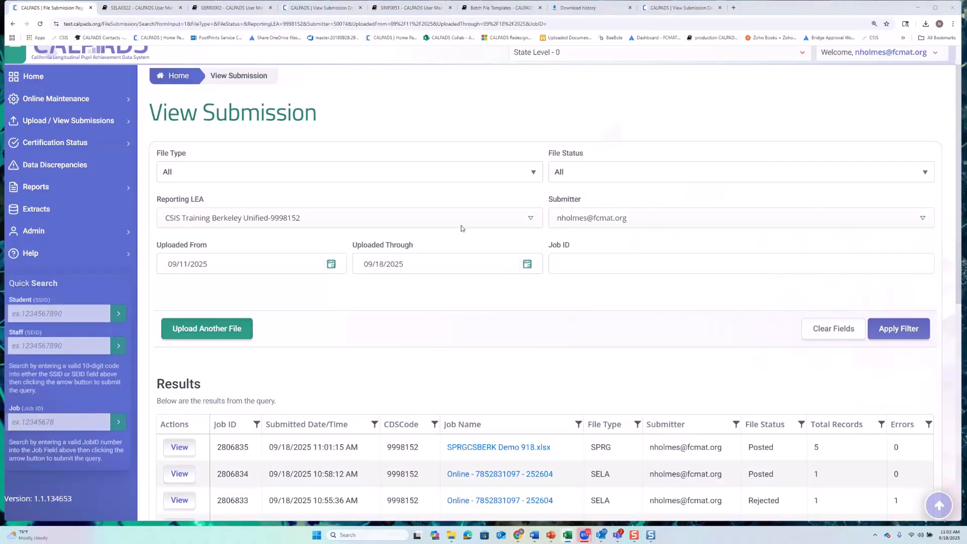
scroll(457, 180, "up", 1)
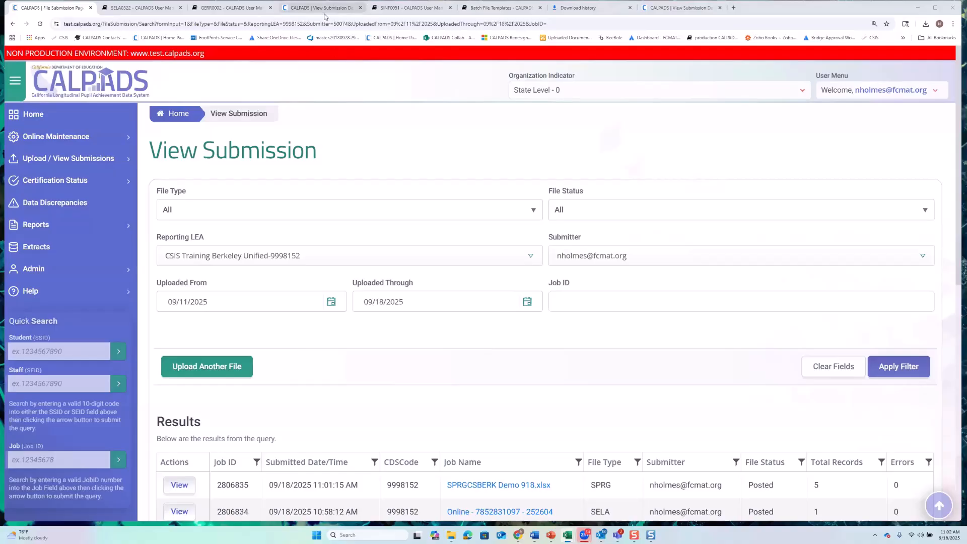
On the SINF submission's error page, look up the student's detail record using the copied SSID
left_click(325, 8)
right_click(62, 130)
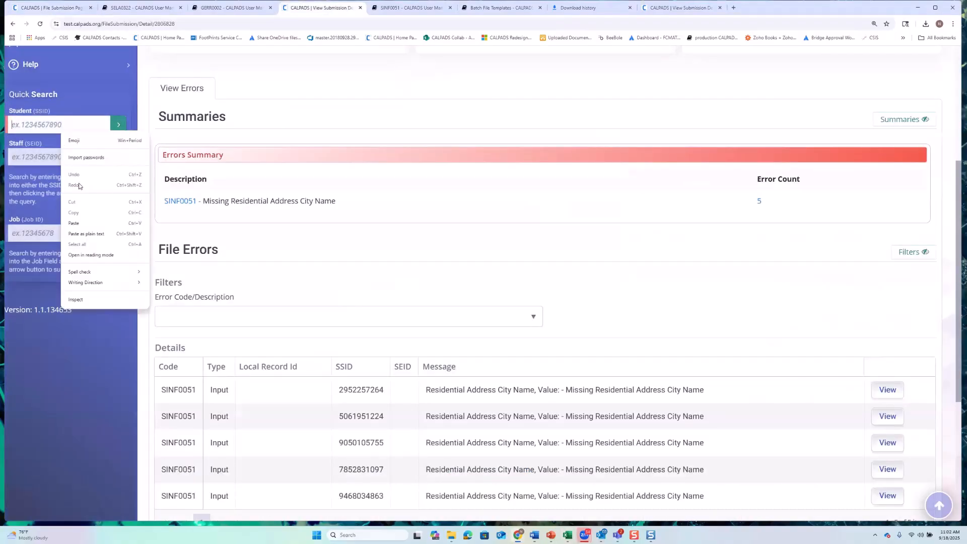
left_click(73, 222)
left_click(118, 124)
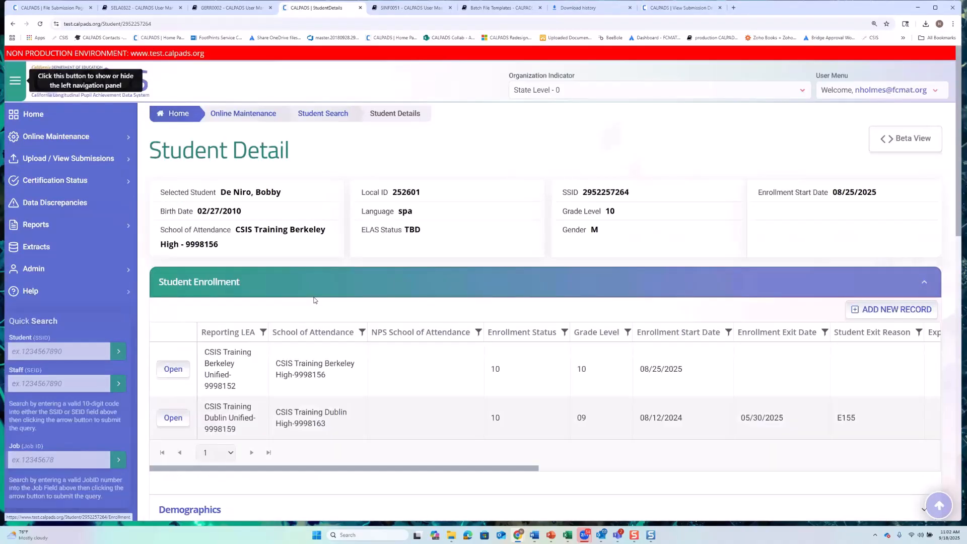
Review the student's Student Enrollment, Demographics and Student English Language Acquisition records
scroll(316, 300, "down", 3)
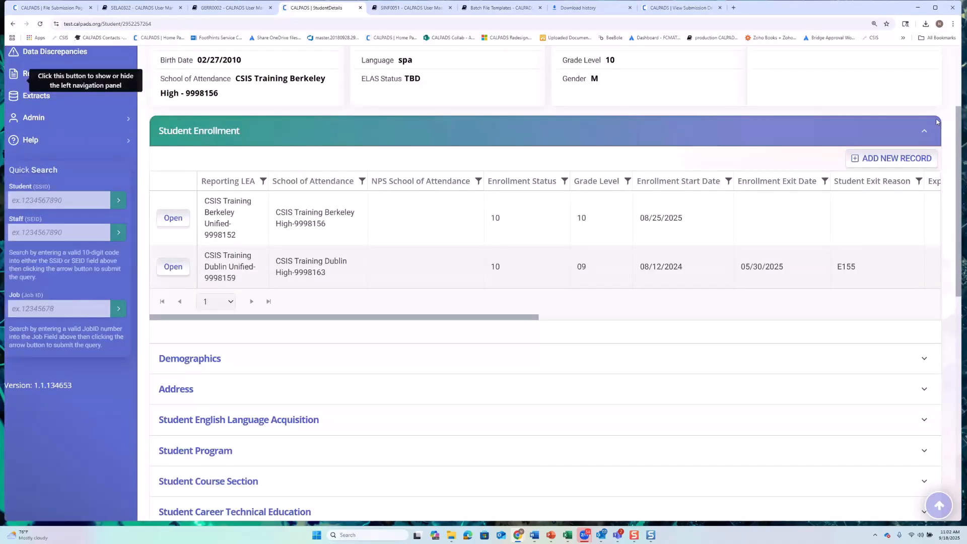
left_click(926, 131)
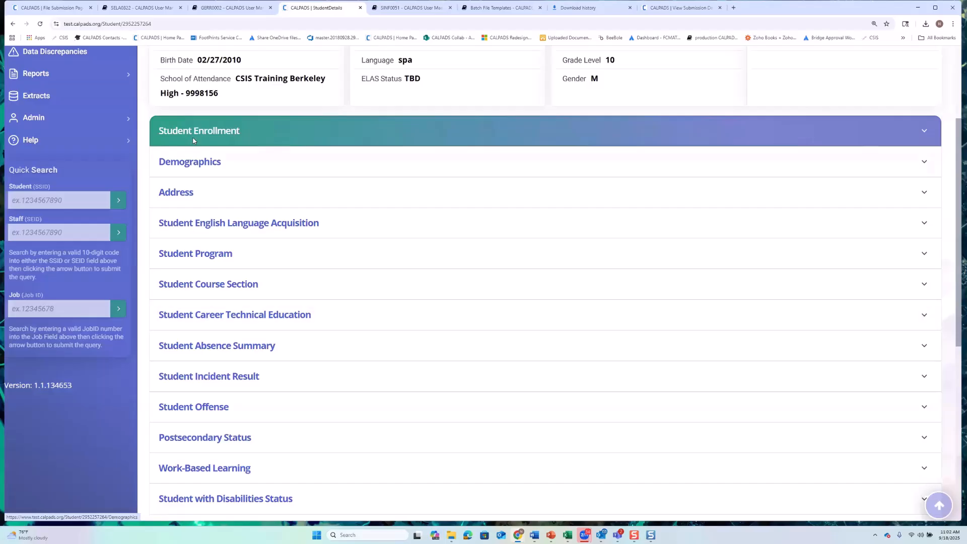
left_click(917, 132)
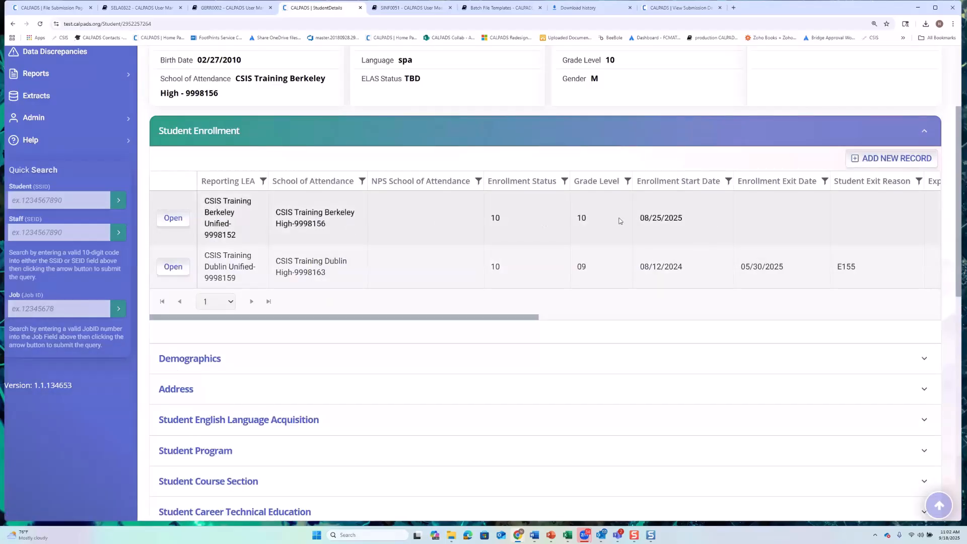
scroll(505, 227, "down", 2)
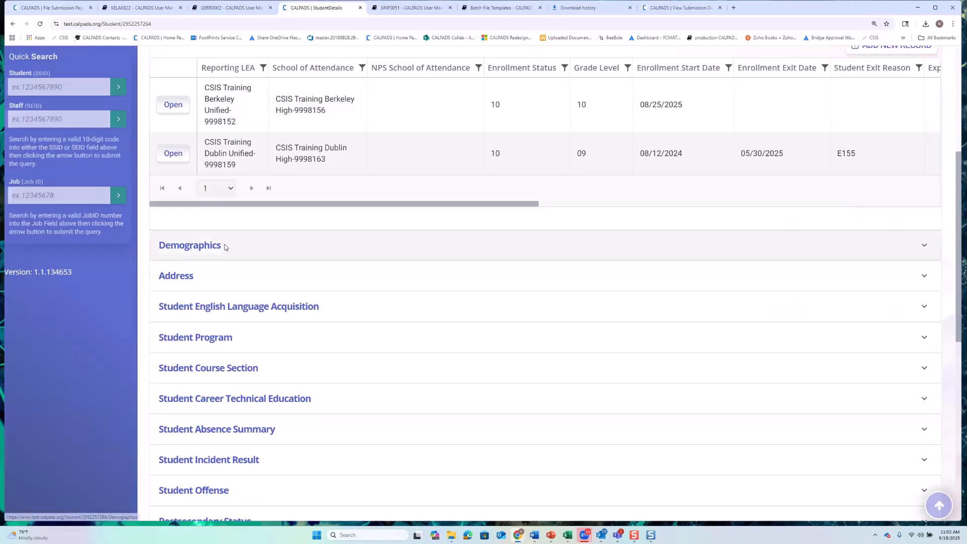
left_click(226, 247)
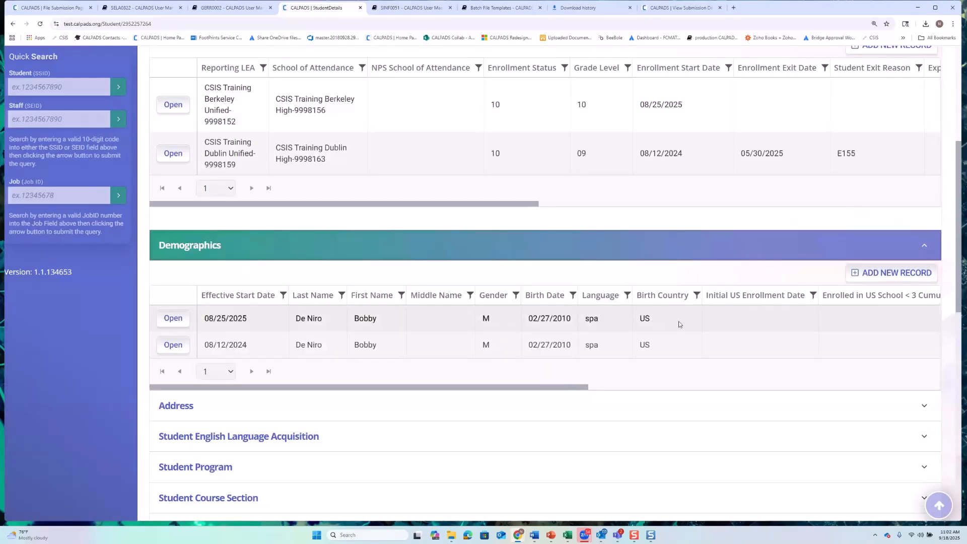
scroll(635, 324, "down", 5)
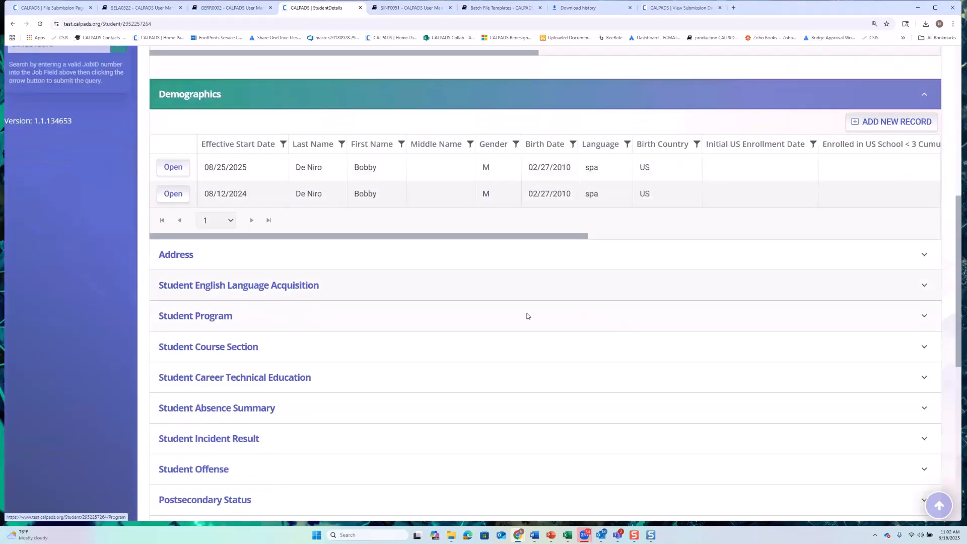
left_click(242, 173)
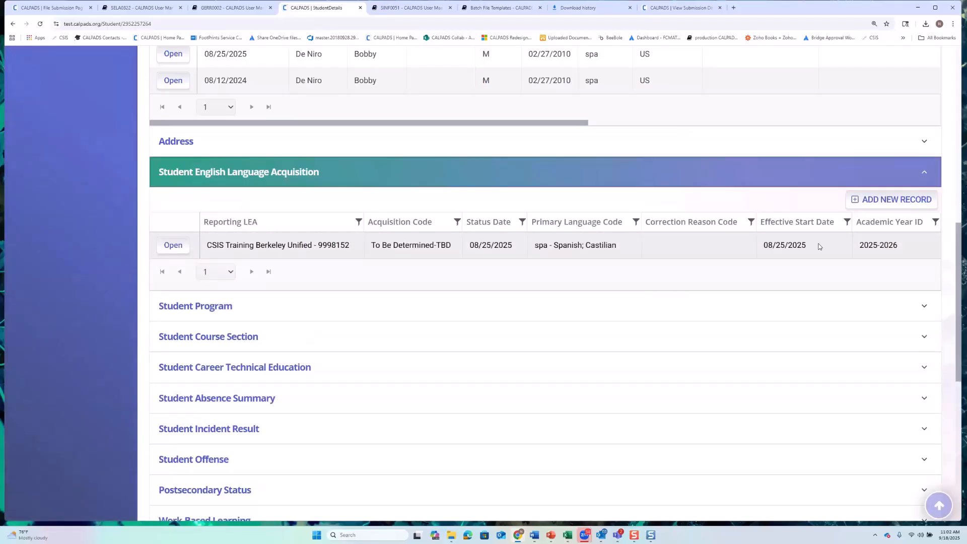
Examine the Student Program records, comparing the education program codes and membership codes of the GATE and Free Meal Program rows
left_click(198, 314)
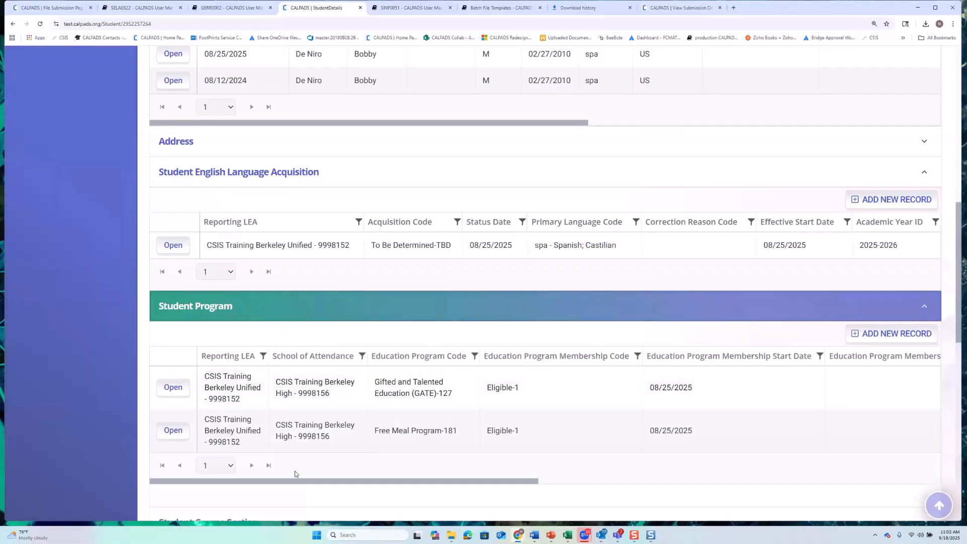
left_click_drag(289, 482, 249, 480)
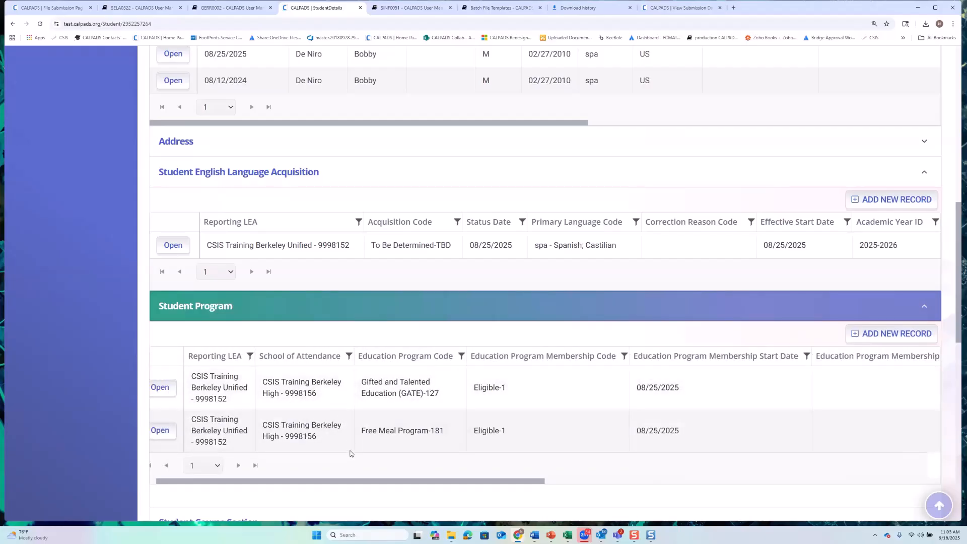
left_click_drag(335, 482, 292, 485)
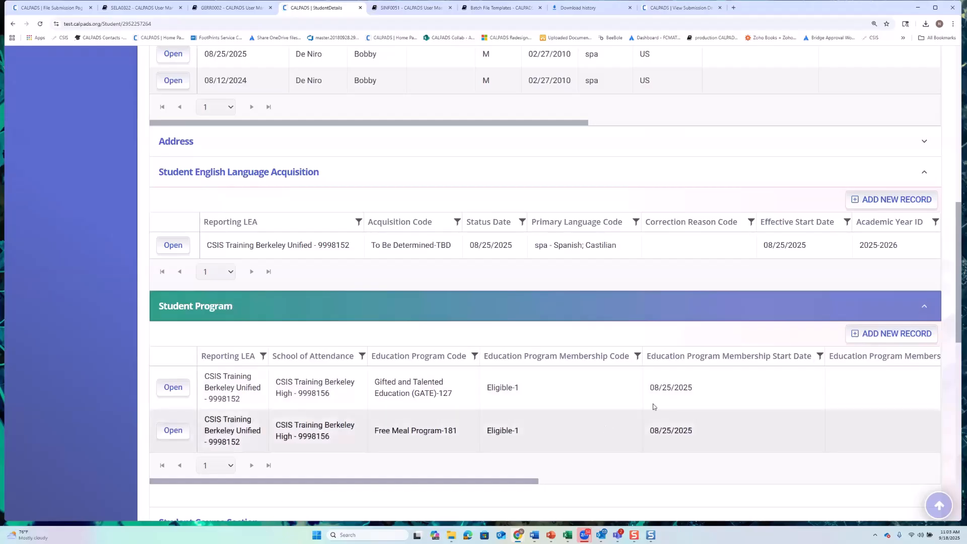
triple_click(505, 391)
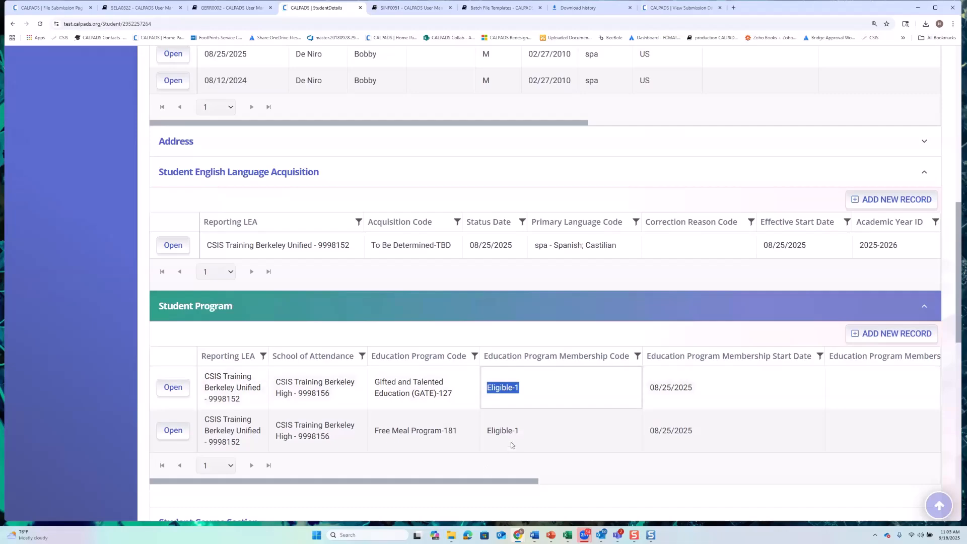
left_click_drag(524, 434, 485, 433)
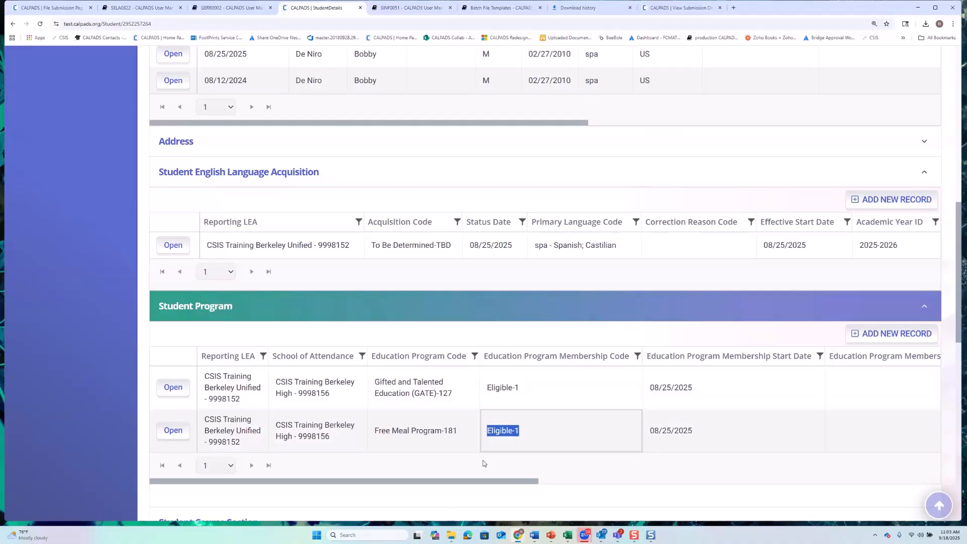
left_click(499, 396)
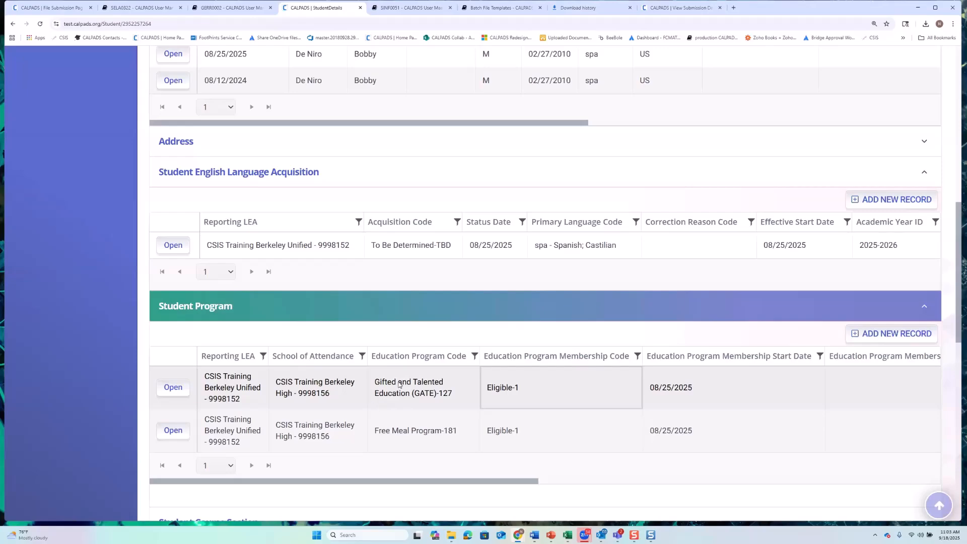
left_click_drag(375, 385, 452, 399)
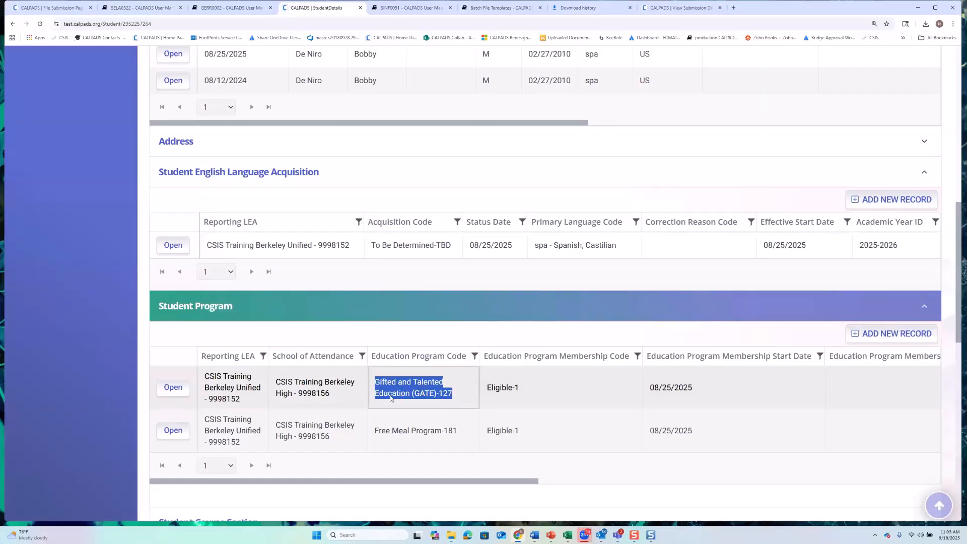
left_click(387, 438)
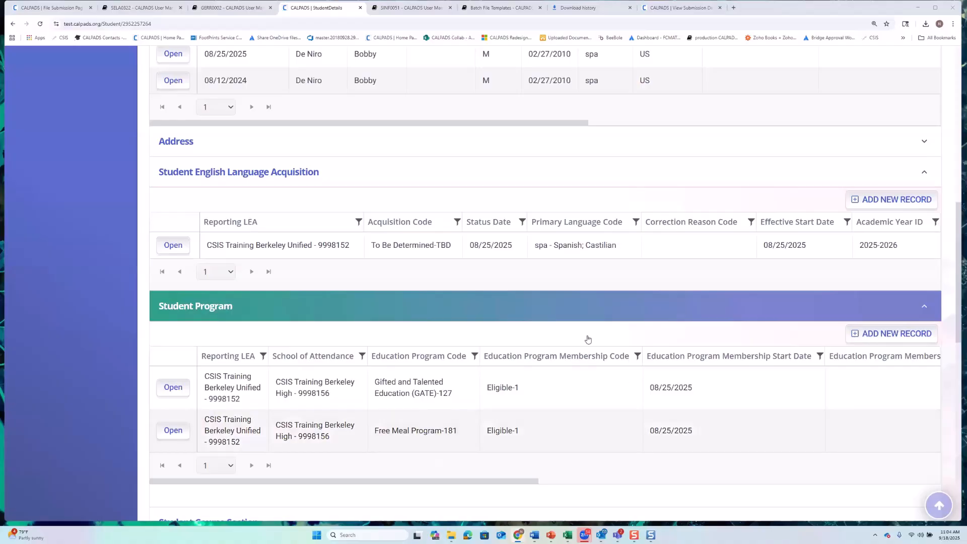
Search Google in a new browser tab for "extended eligibilty NSLP CDE"
left_click(732, 9)
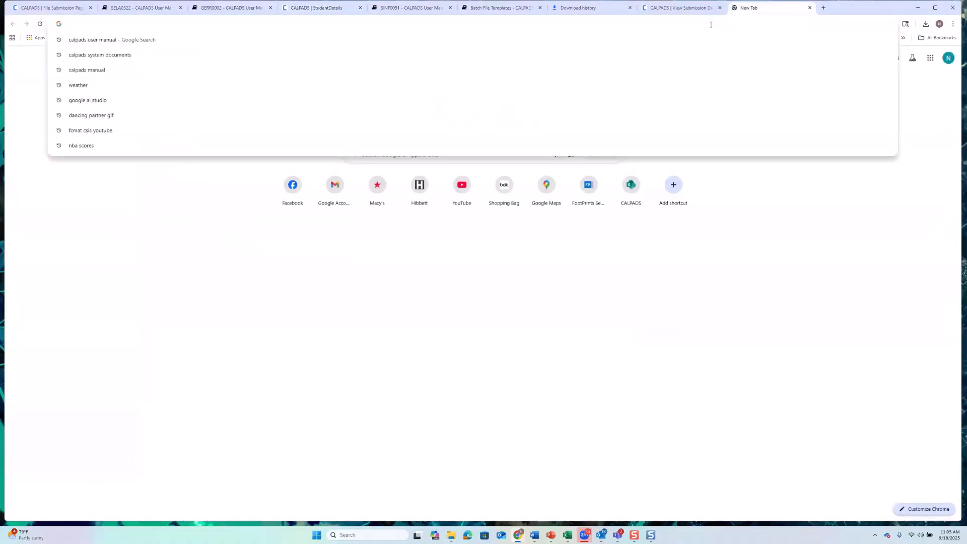
type("extended eligibi")
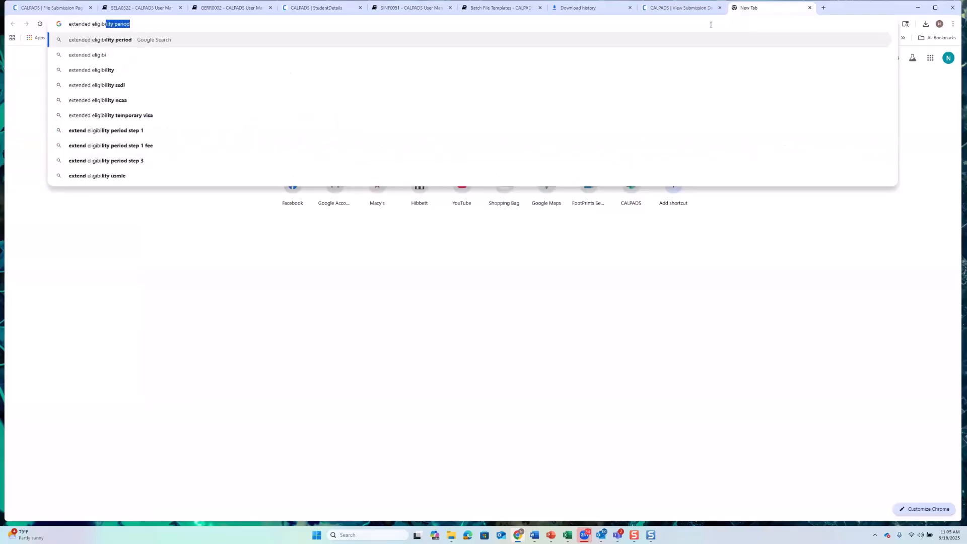
type("lty NSL")
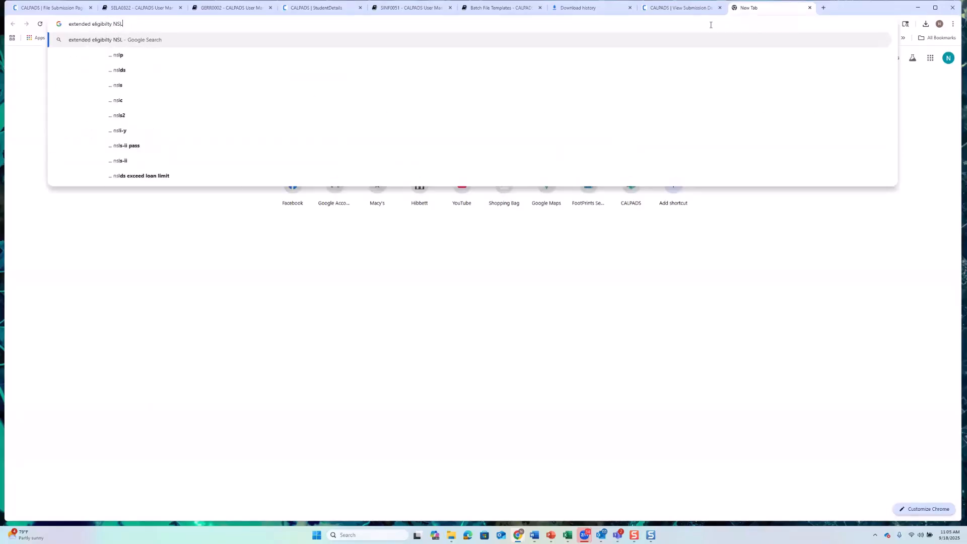
type("P CDE")
key("Return")
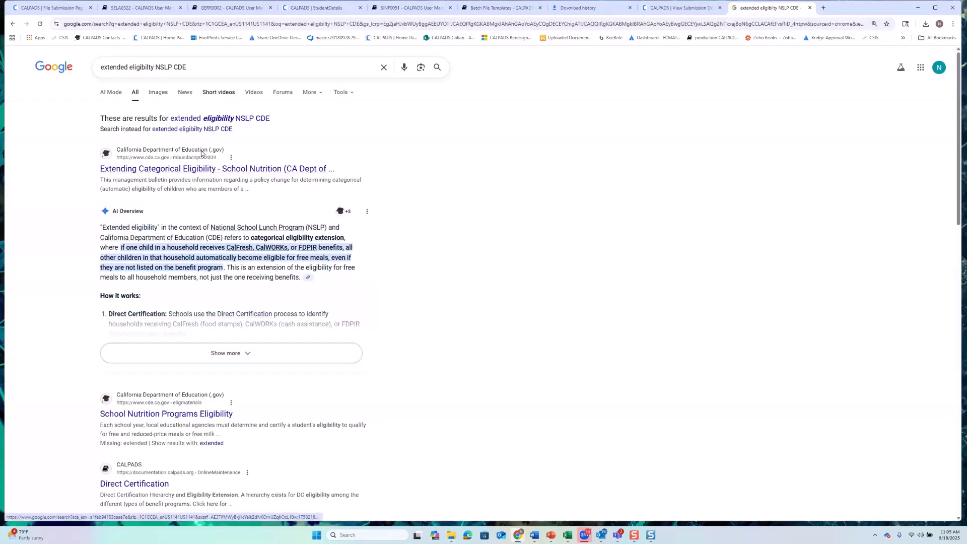
Open the CDE result "Extending Categorical Eligibility" and review the bulletin text and its frequently asked questions
left_click(209, 175)
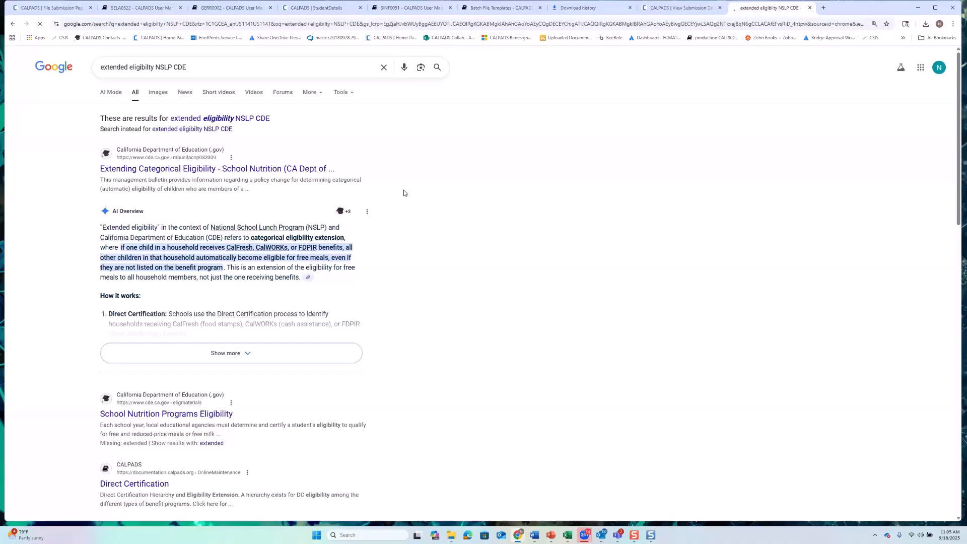
scroll(449, 197, "down", 5)
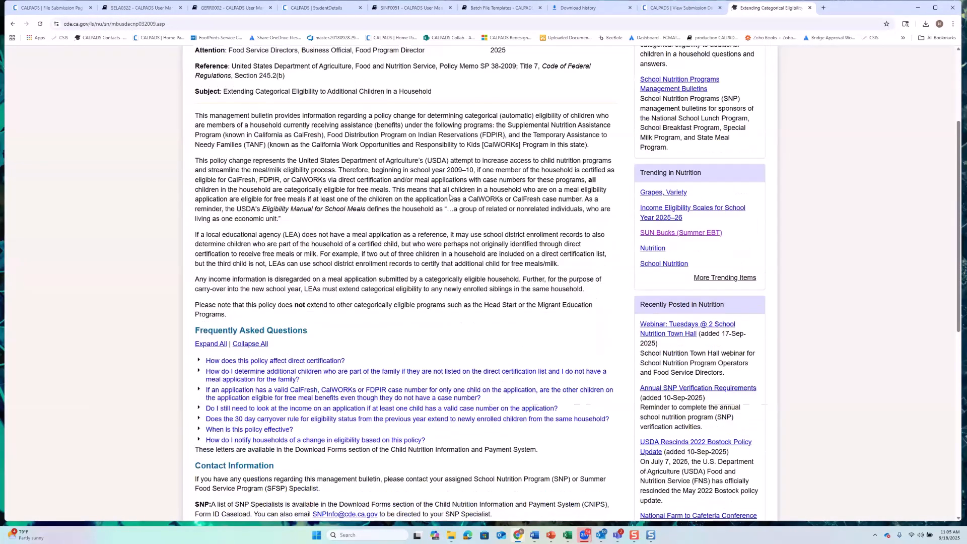
scroll(443, 196, "down", 2)
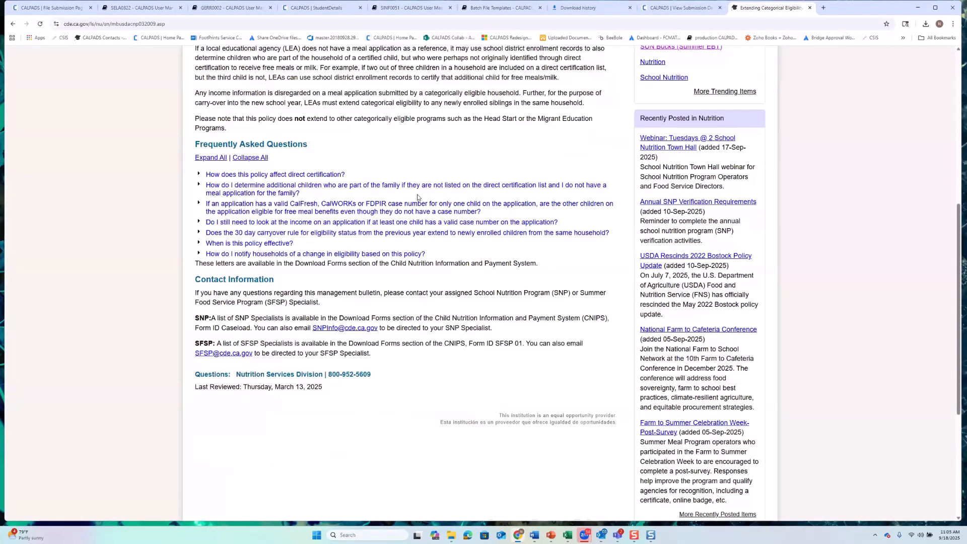
scroll(438, 196, "down", 2)
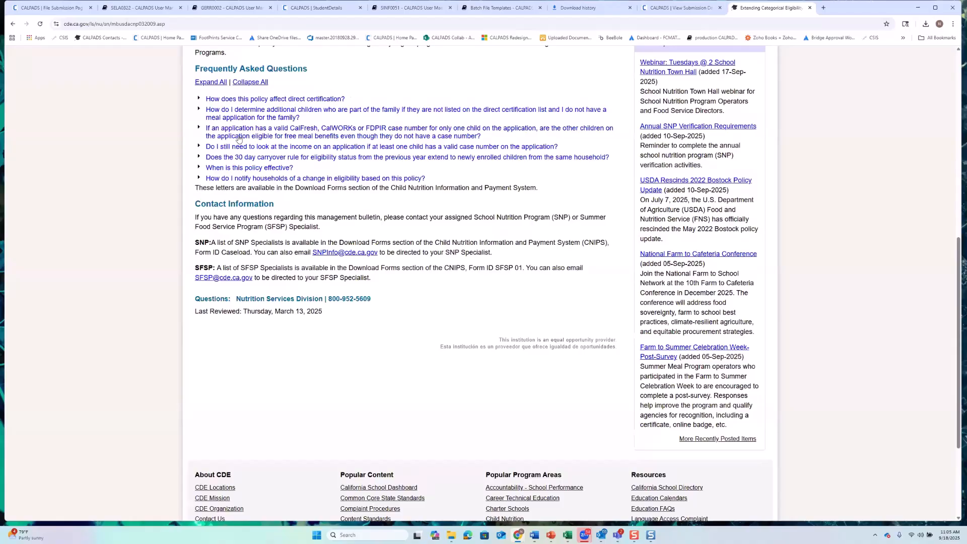
scroll(239, 177, "up", 1)
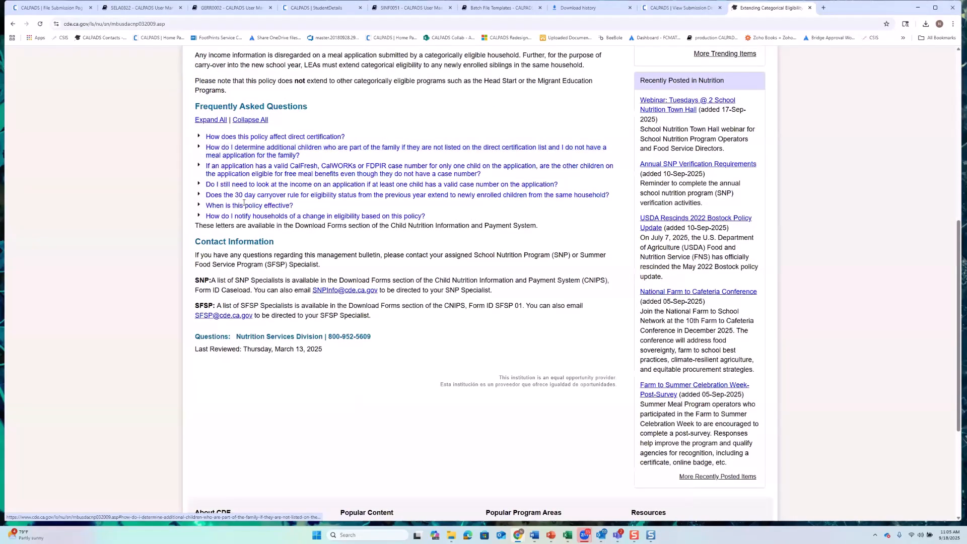
scroll(244, 205, "up", 8)
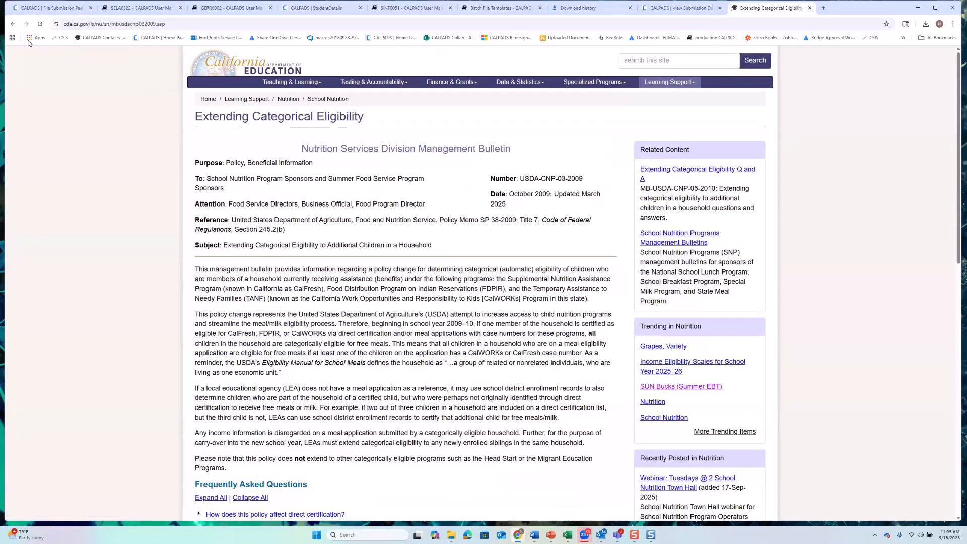
From the search results, open the CALPADS documentation page on Direct Certification, skim its overview and return to the results
left_click(13, 25)
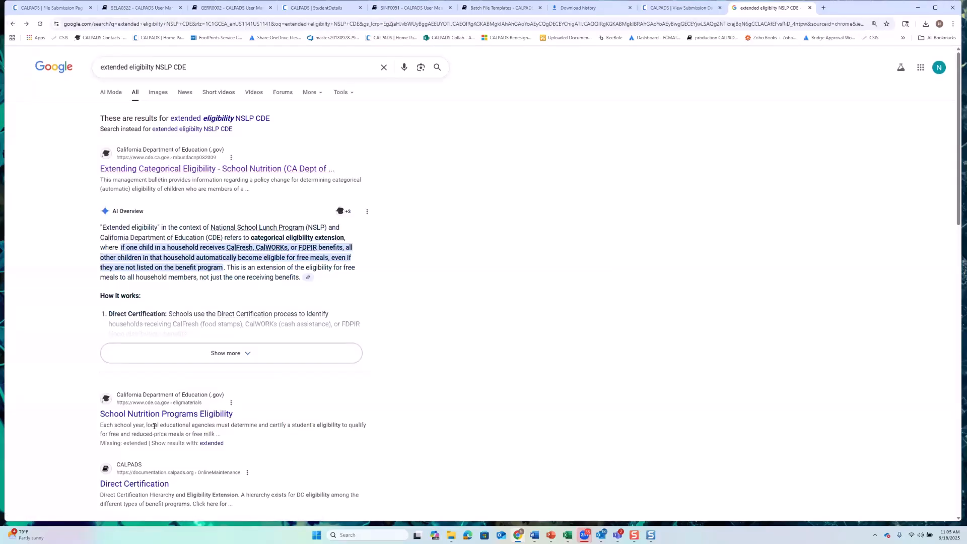
scroll(157, 423, "down", 2)
left_click(153, 375)
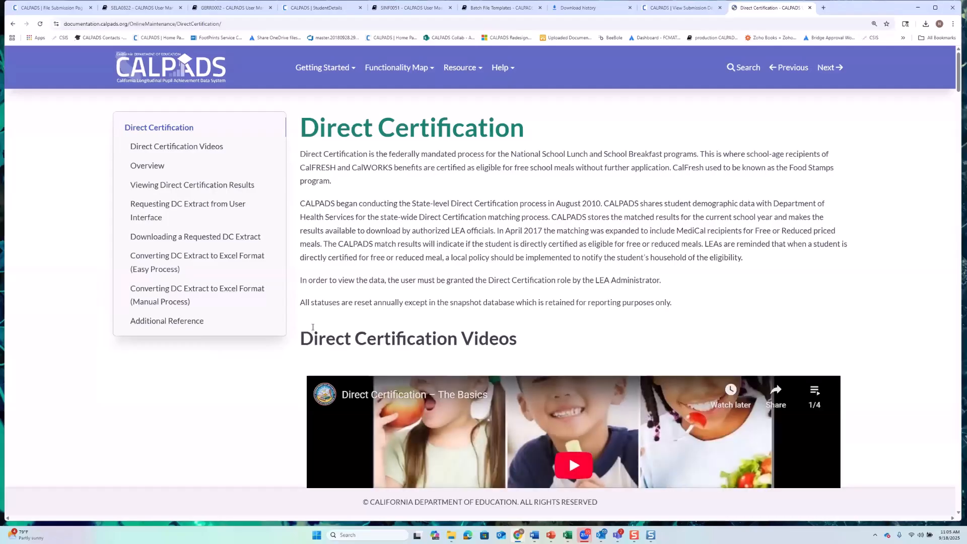
scroll(252, 300, "down", 1)
scroll(235, 292, "down", 6)
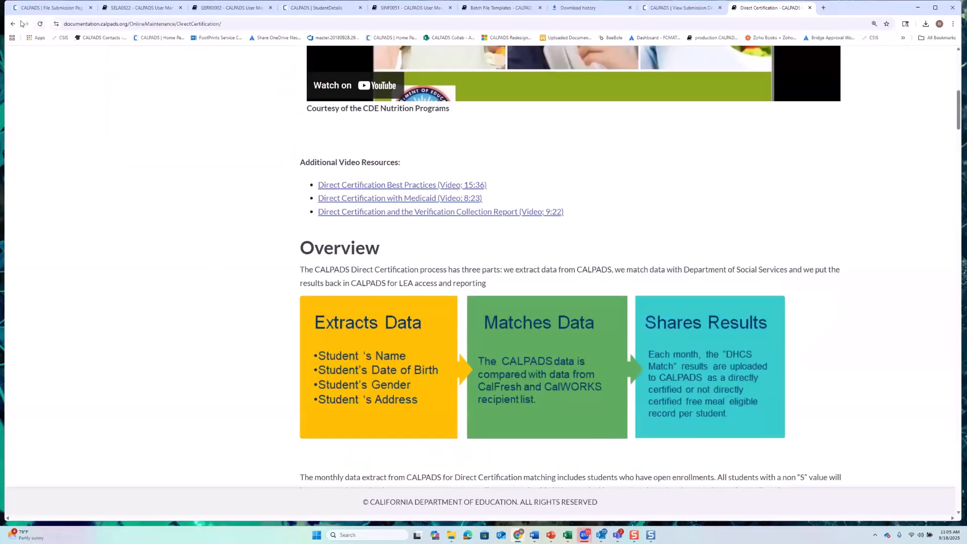
left_click(13, 23)
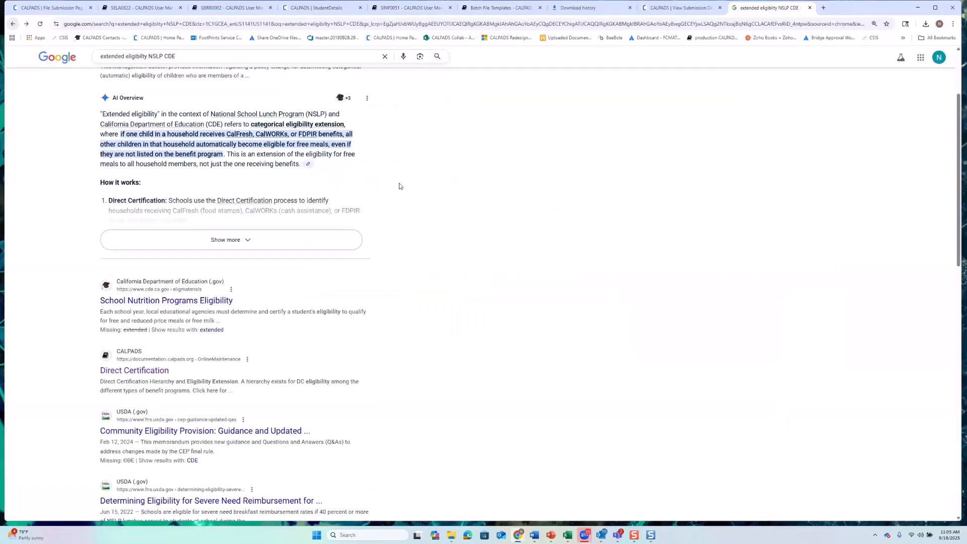
Search Google for "cde direct certification" and open the CDE School Nutrition page on Direct Certification
scroll(272, 131, "up", 2)
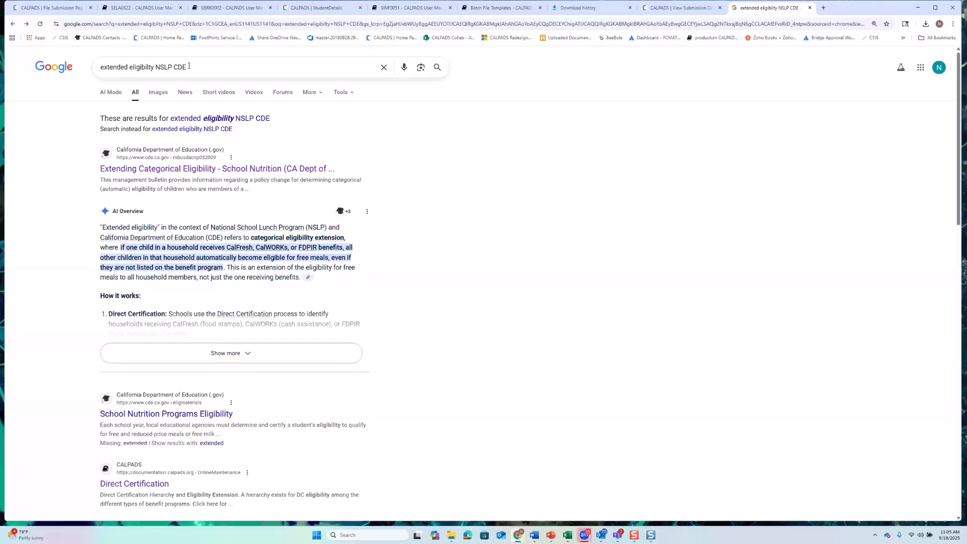
left_click_drag(173, 67, 89, 65)
type("direct c")
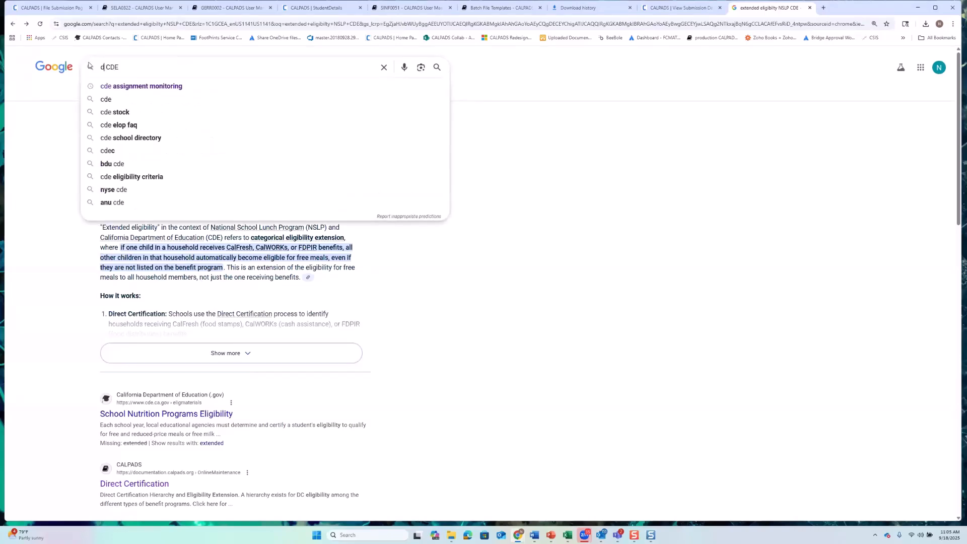
type("ert")
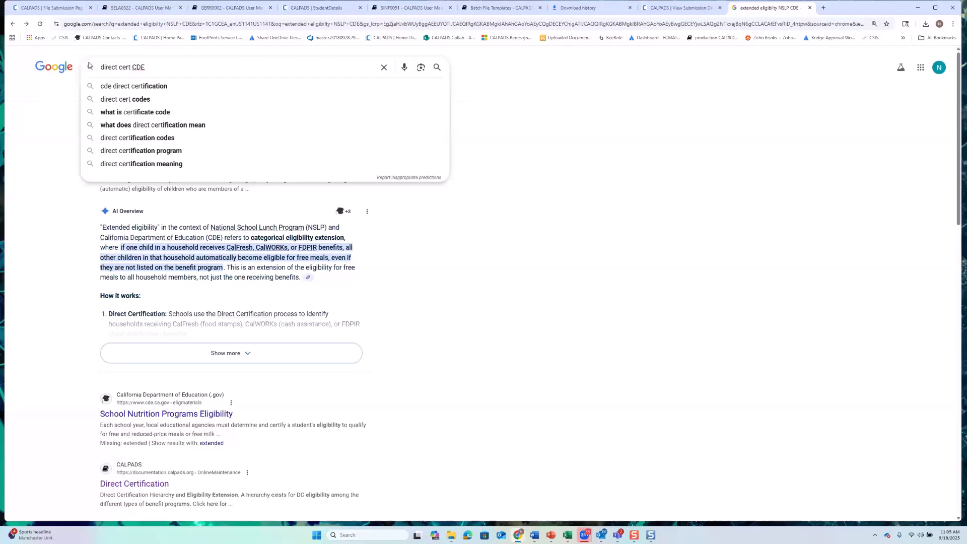
left_click(133, 86)
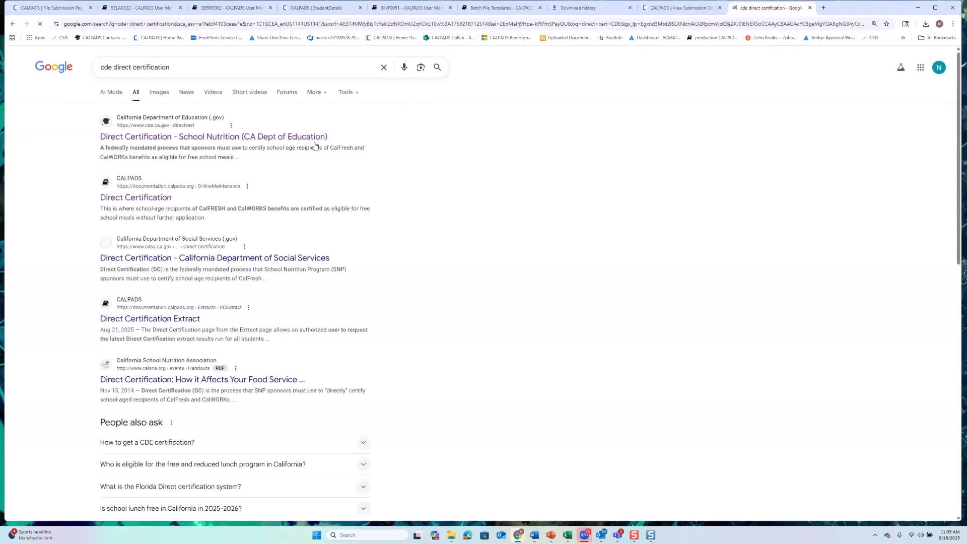
left_click(186, 141)
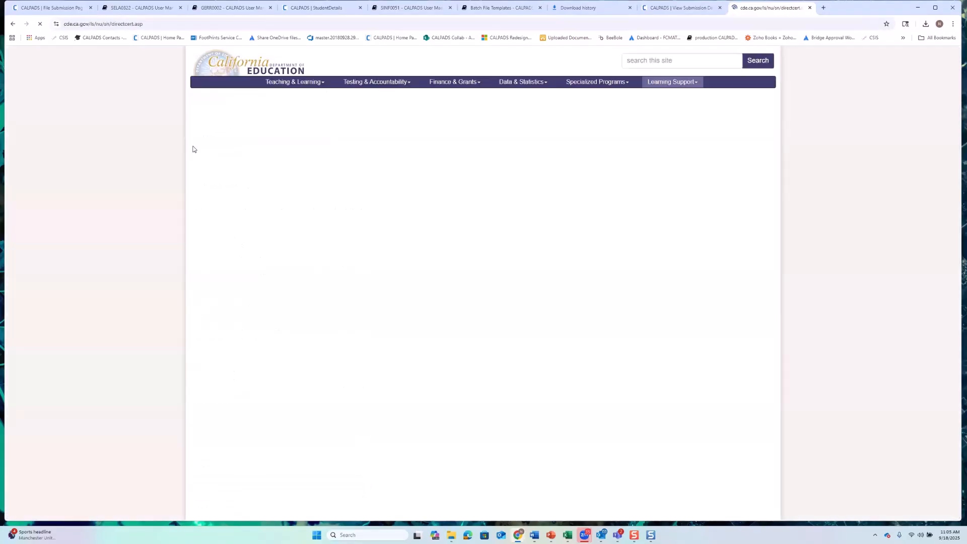
Examine the Regulations and State Level Match sections of the Direct Certification page, including the indicator codes and extract instructions
scroll(286, 187, "down", 3)
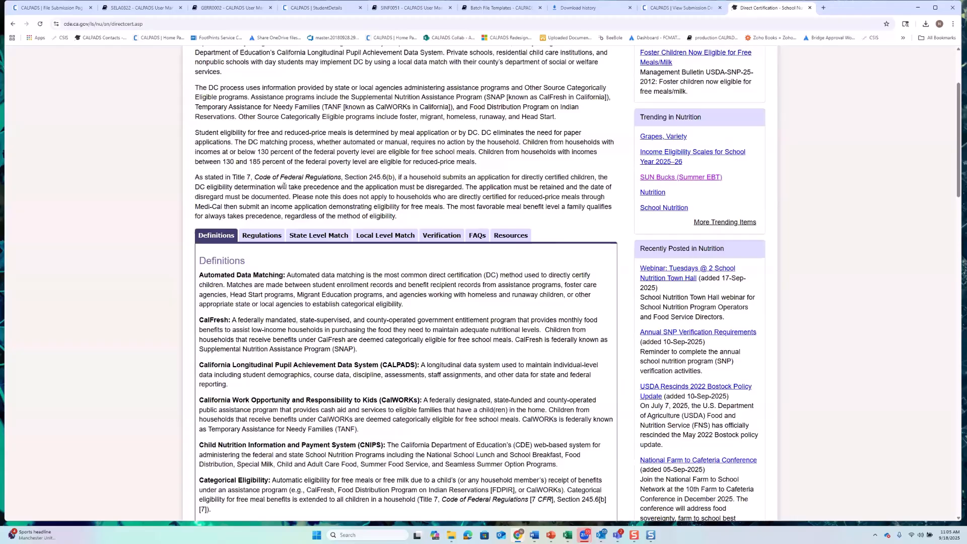
scroll(263, 63, "down", 1)
scroll(262, 63, "down", 3)
left_click(263, 60)
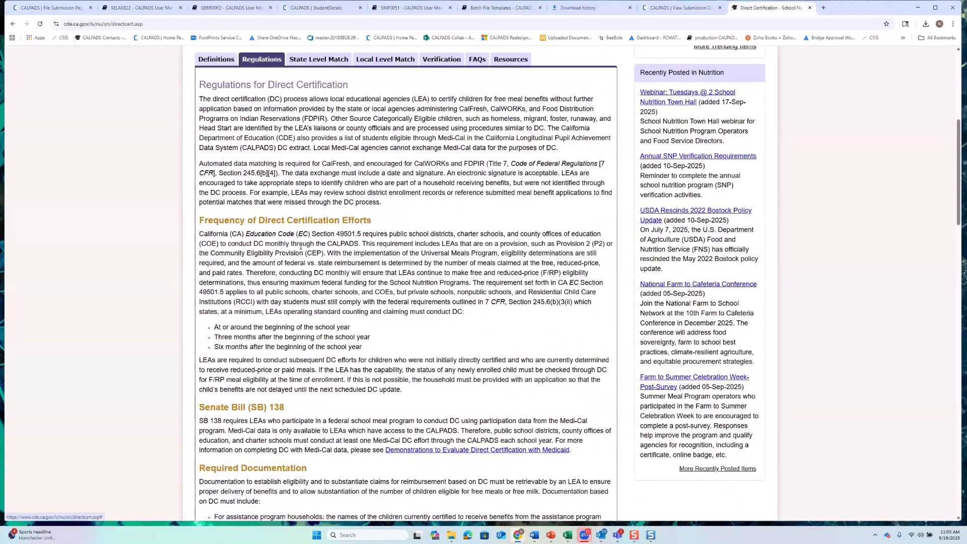
left_click(313, 61)
scroll(335, 149, "down", 7)
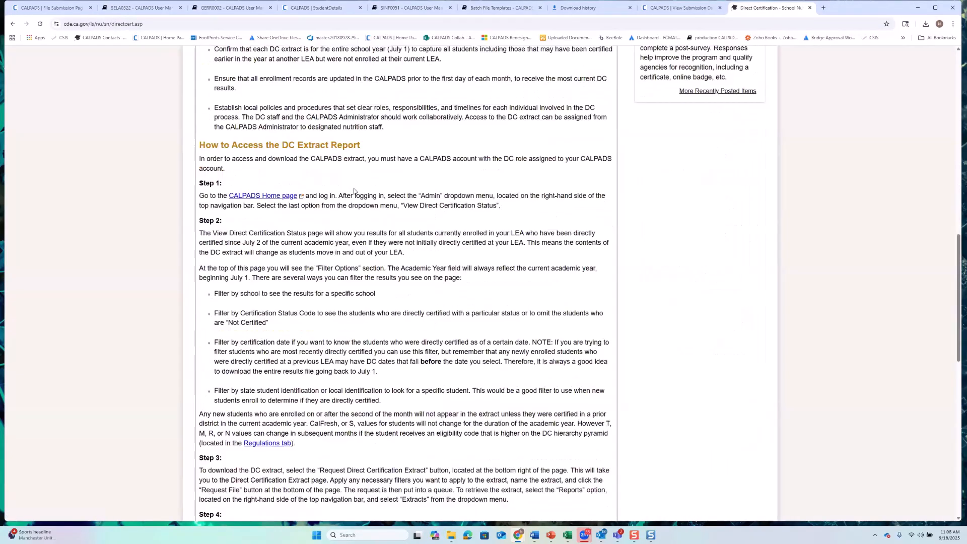
scroll(354, 192, "up", 4)
scroll(354, 191, "up", 1)
scroll(354, 191, "up", 4)
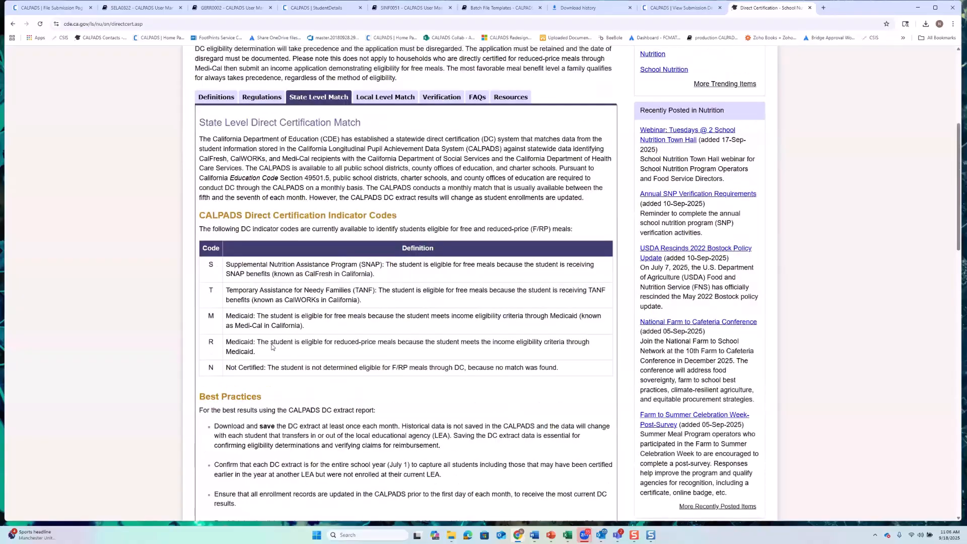
Review the Local Level Match, Verification and FAQs sections for guidance on extending eligibility to household members
left_click(399, 99)
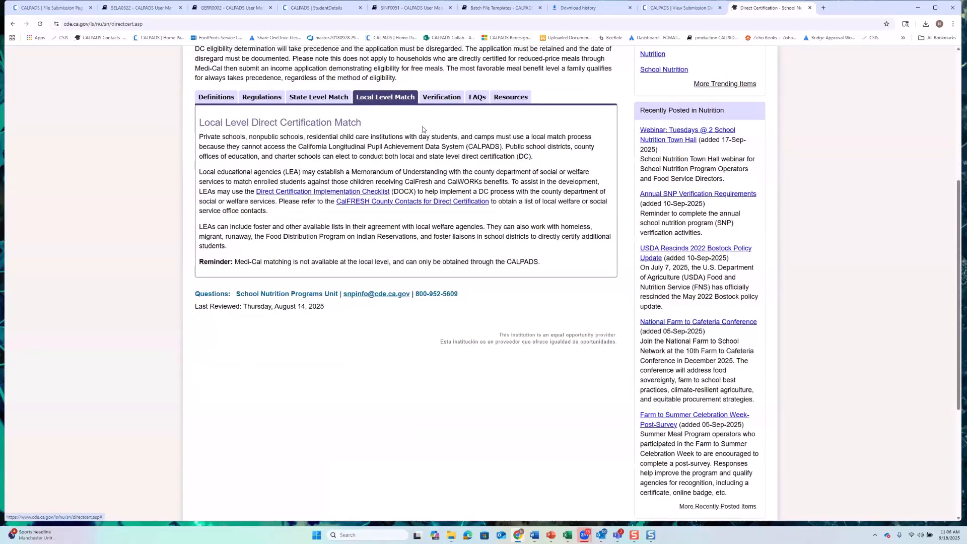
left_click(441, 97)
scroll(481, 147, "down", 5)
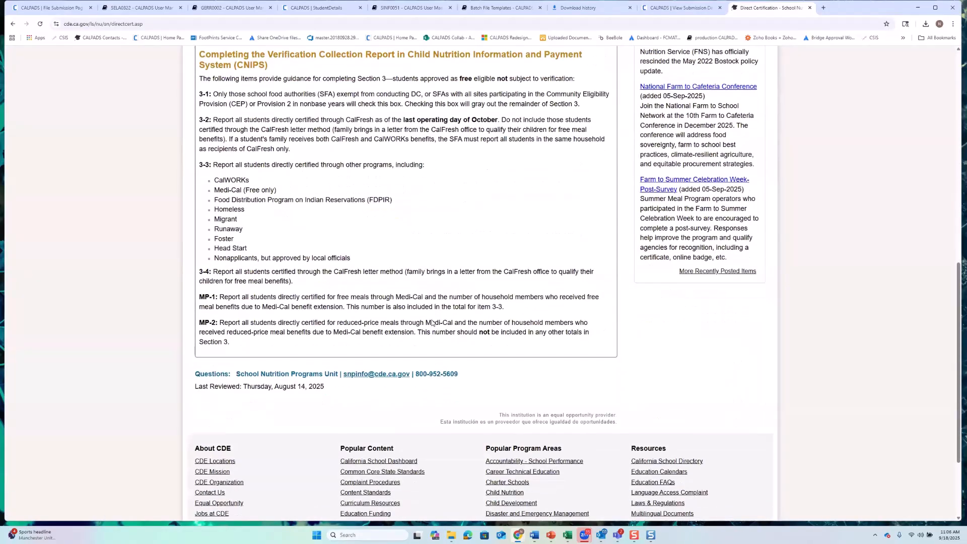
scroll(481, 146, "up", 5)
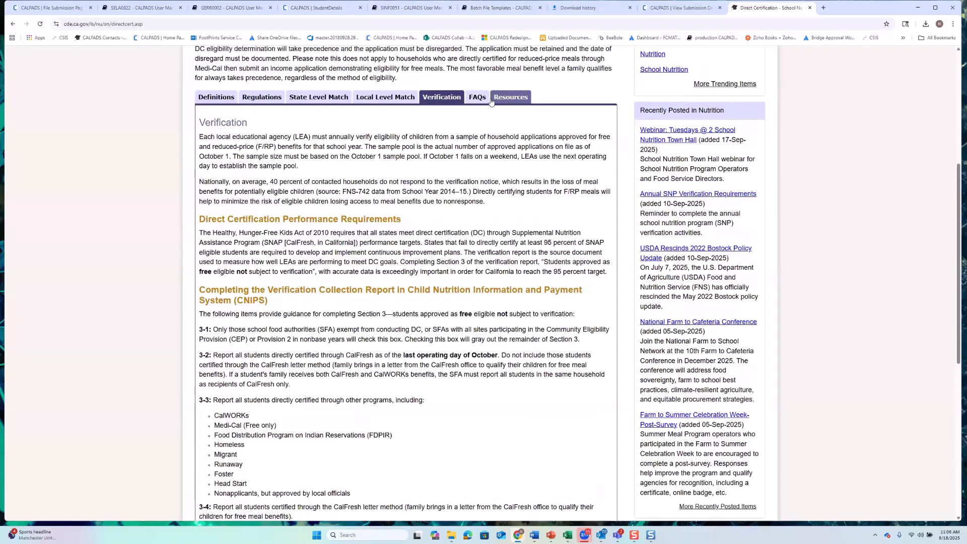
left_click(477, 97)
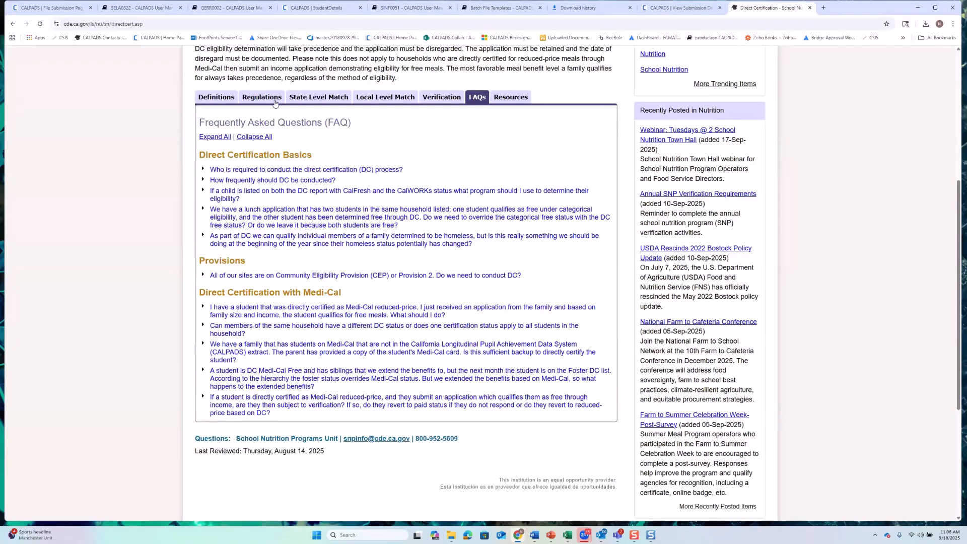
Recheck the State Level Match section for the direct certification hierarchy
left_click(297, 97)
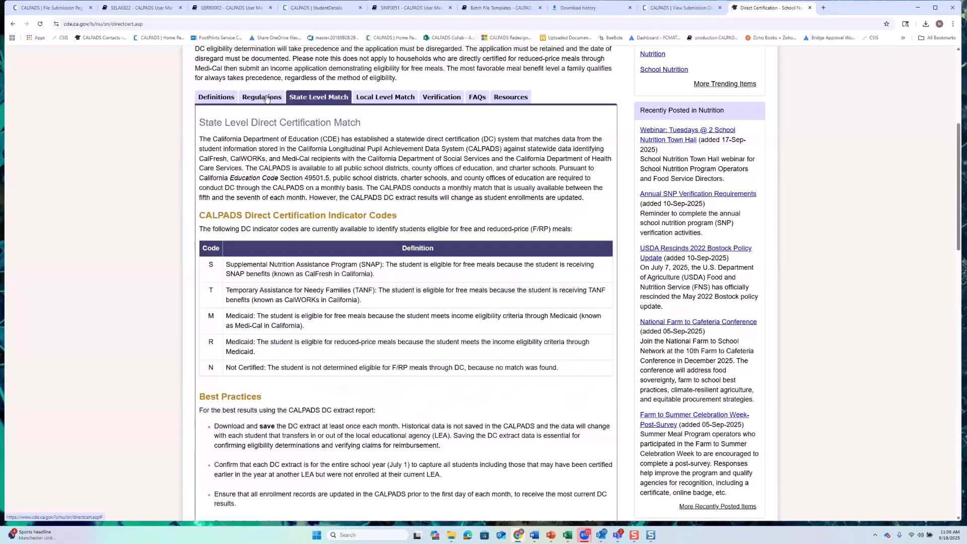
scroll(306, 292, "down", 20)
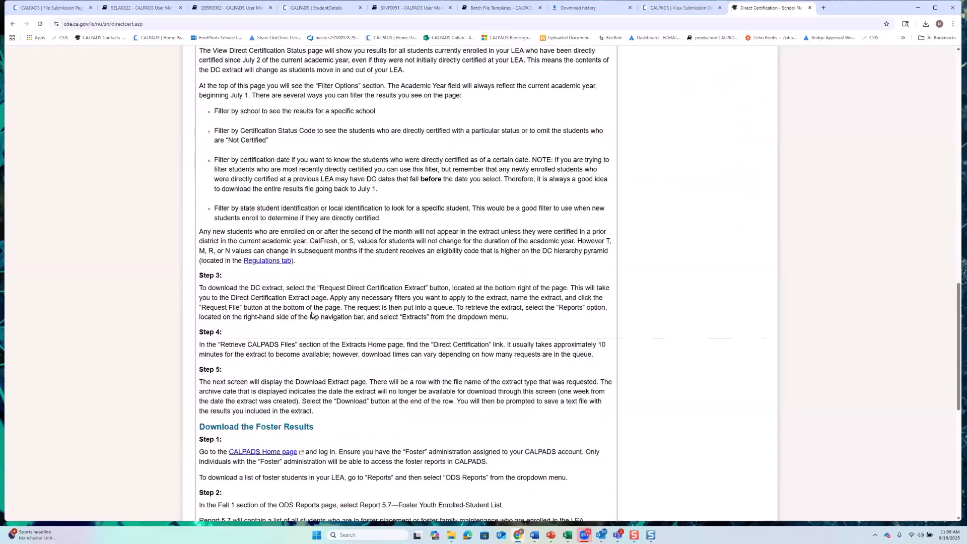
scroll(289, 239, "up", 18)
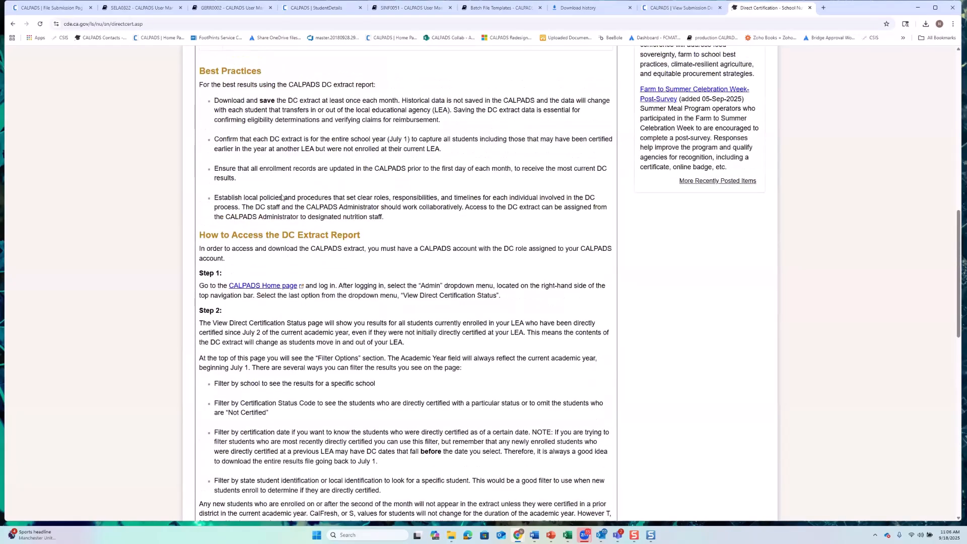
scroll(280, 191, "up", 4)
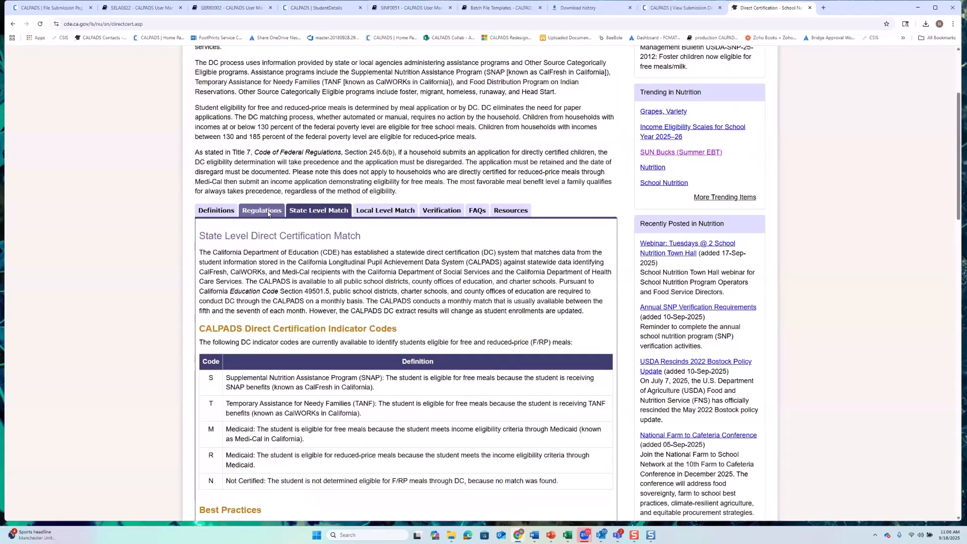
Display the Direct Certification Hierarchy pyramid in the Regulations section
left_click(262, 211)
scroll(290, 292, "down", 3)
scroll(291, 292, "down", 12)
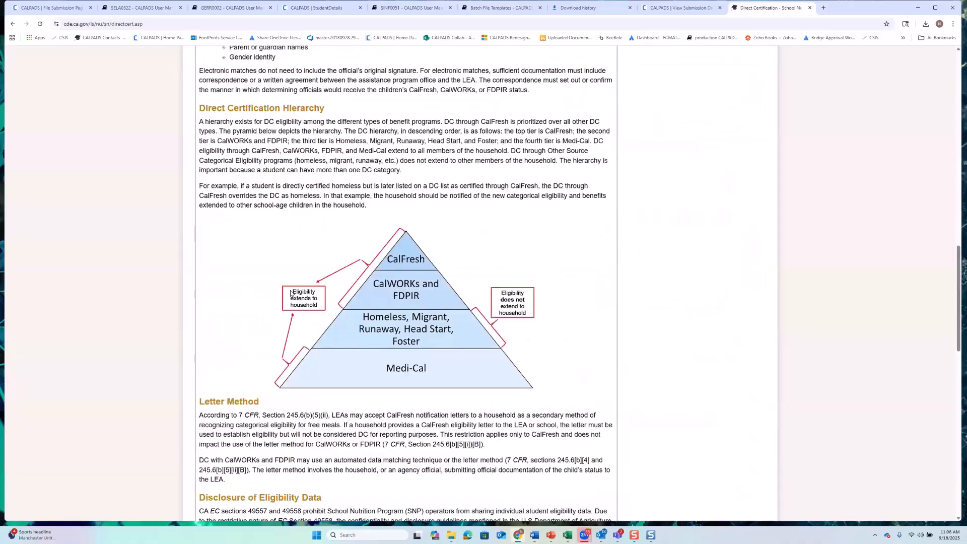
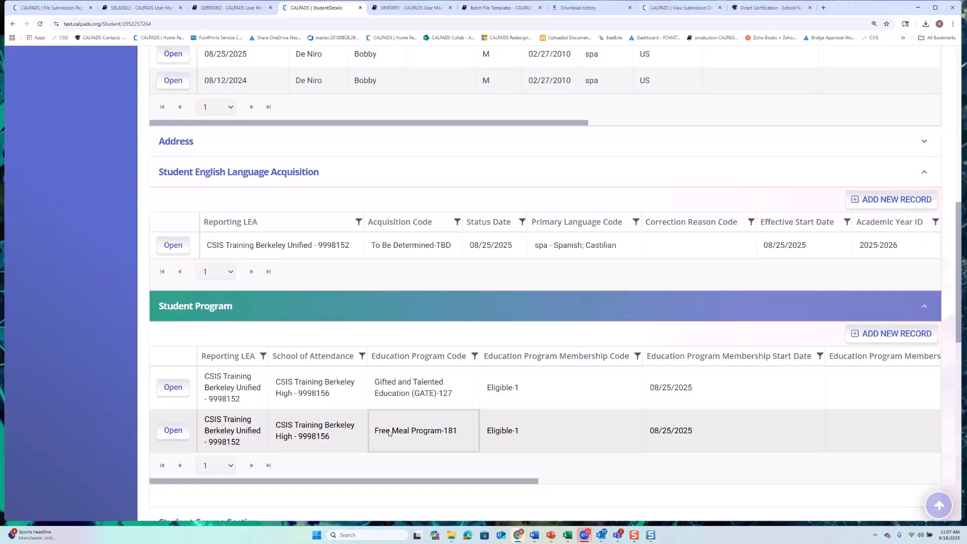
Highlight the Free Meal Program-181 education program code in the student's Student Program records on the CALPADS Student Detail page
left_click_drag(376, 432, 456, 435)
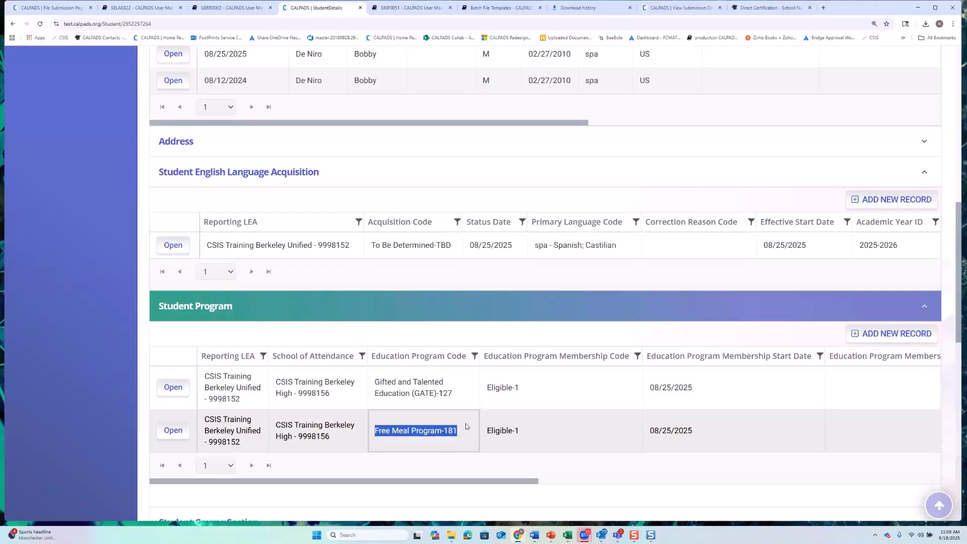
left_click(415, 431)
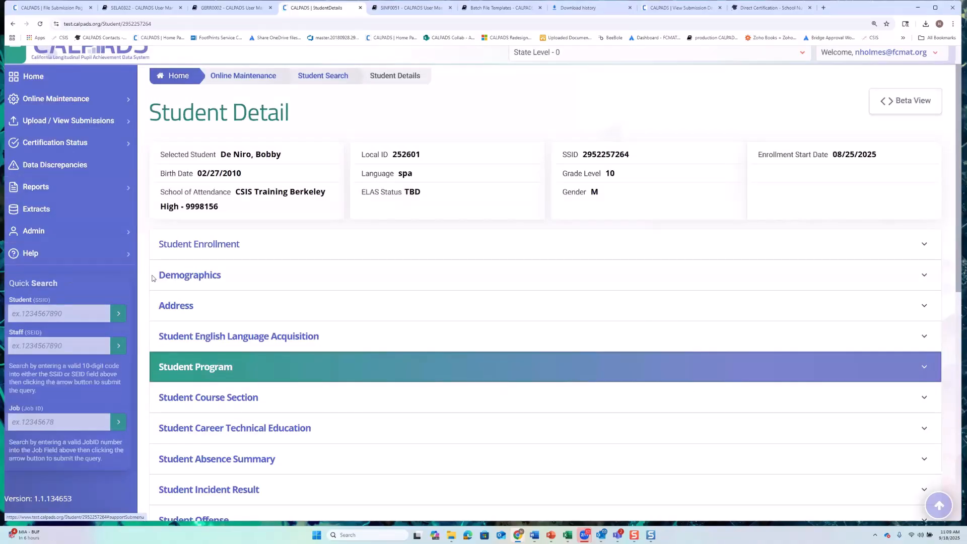
Look up the next student's detail record in Quick Search using the copied SSID
scroll(410, 334, "down", 3)
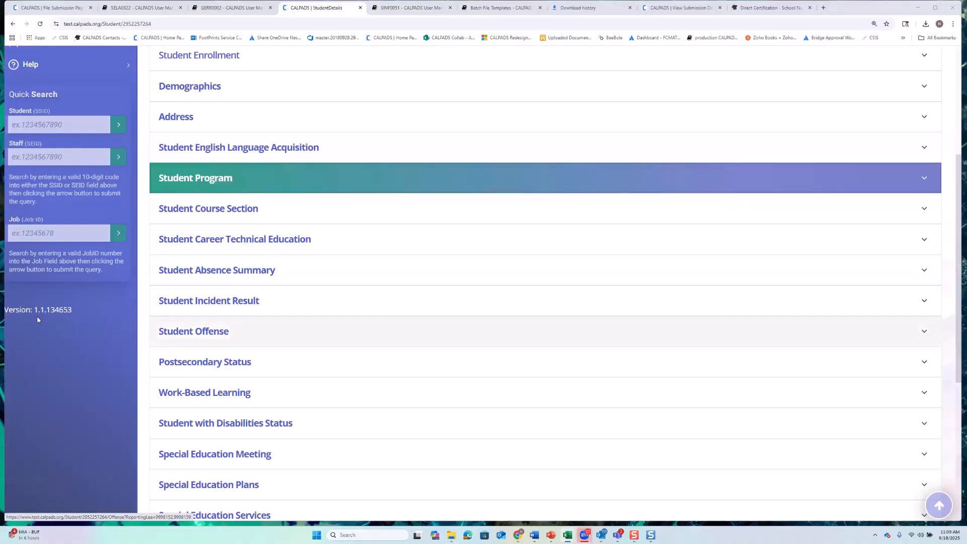
left_click(47, 129)
left_click(46, 127)
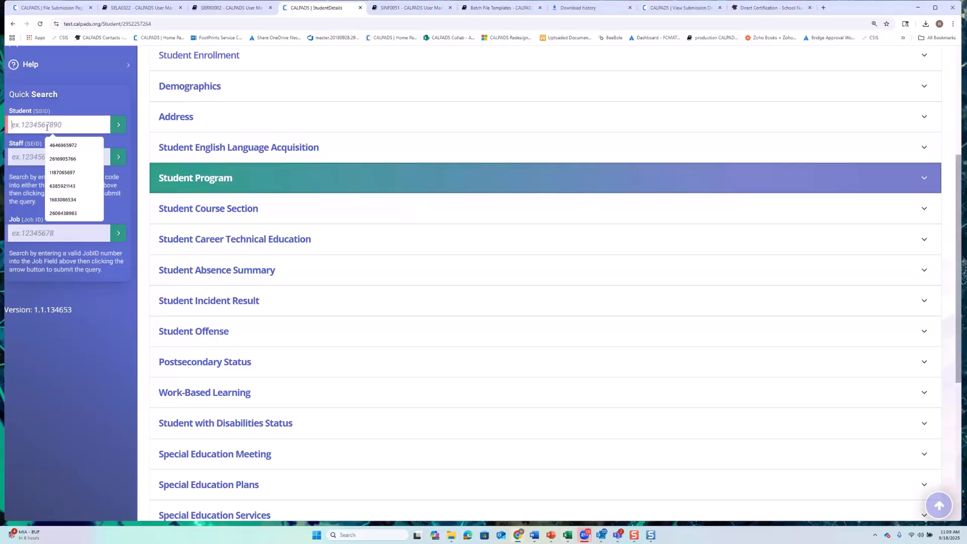
right_click(47, 128)
left_click(76, 220)
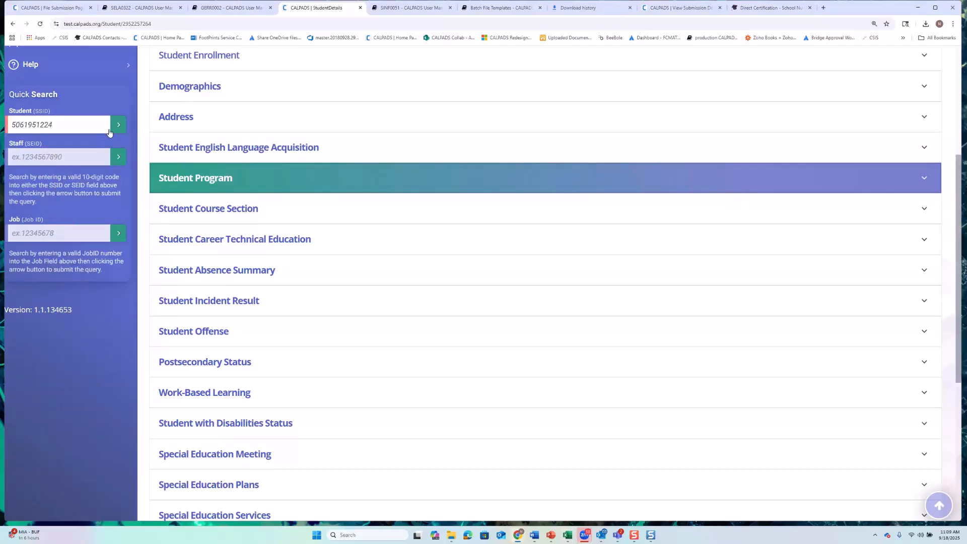
left_click(119, 124)
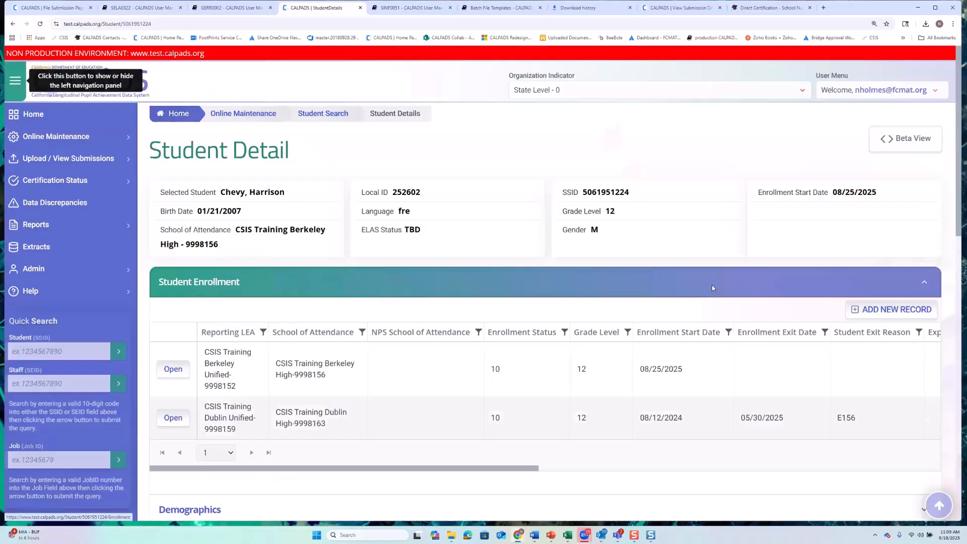
Collapse the Student Enrollment section and expand the student's Student Program records
left_click(571, 277)
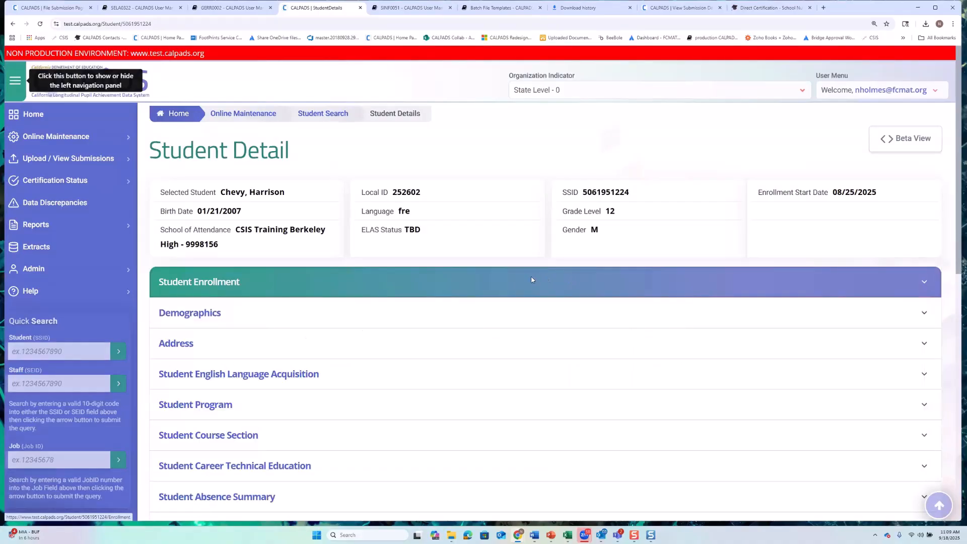
scroll(516, 284, "down", 3)
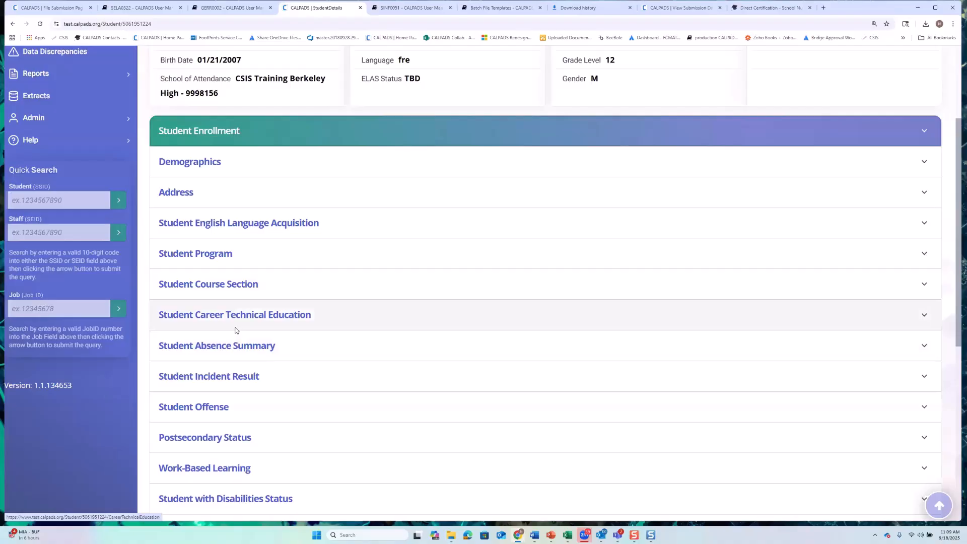
left_click(198, 257)
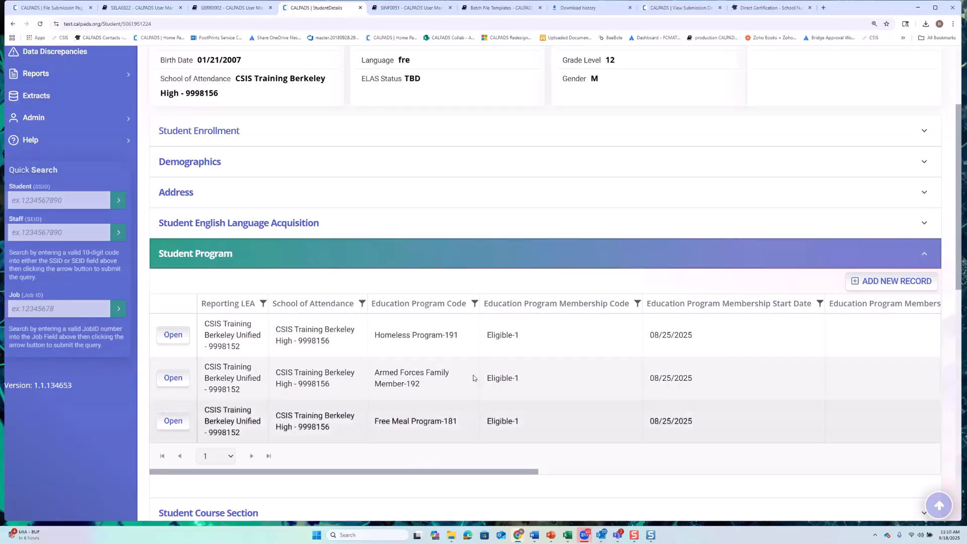
Review the Homeless Program-191 record, checking the Homeless Dwelling Type Code options and highlighting the Unaccompanied Youth Indicator label, and close it
left_click(182, 341)
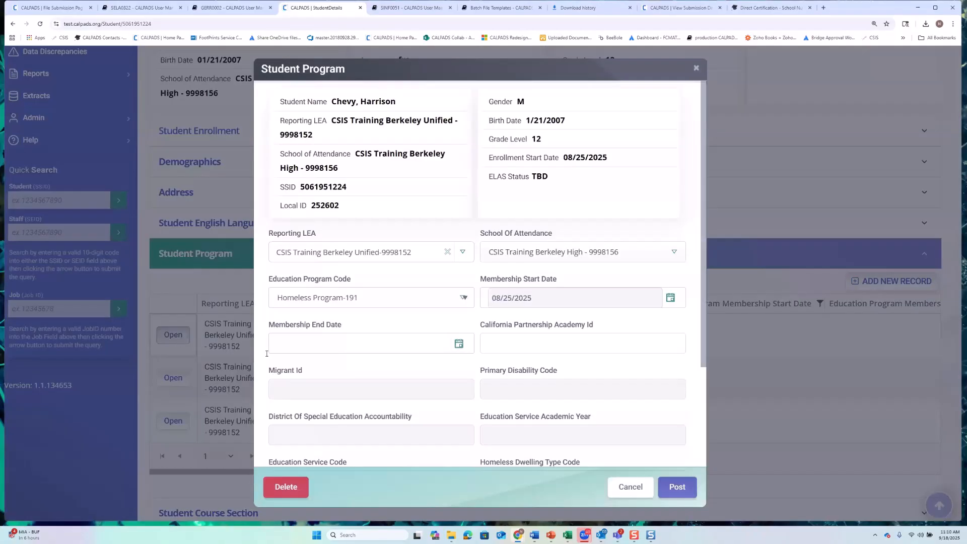
scroll(266, 353, "down", 3)
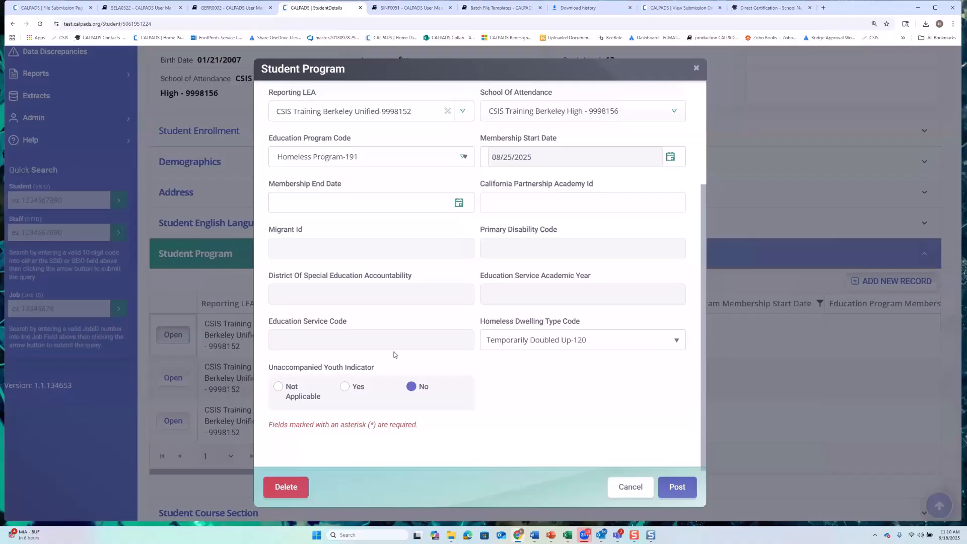
scroll(395, 355, "up", 1)
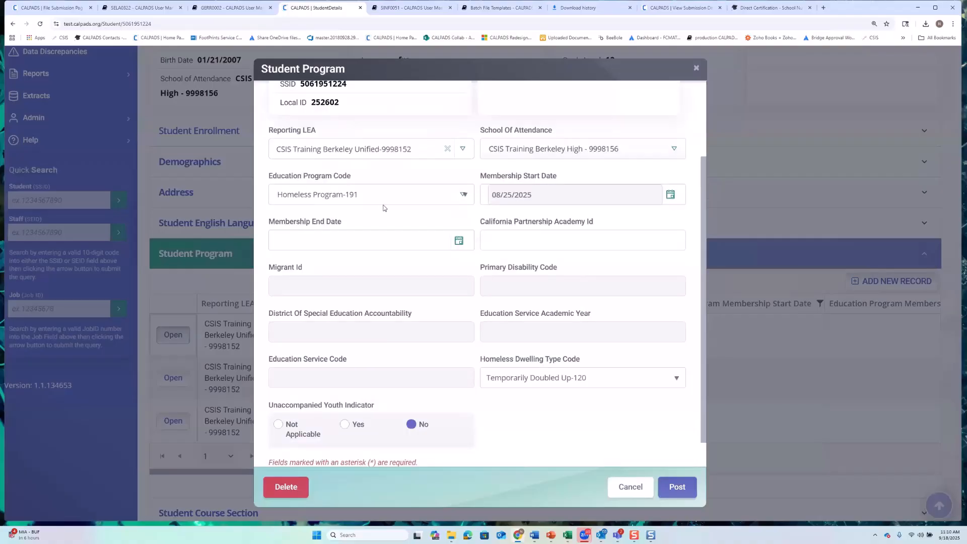
left_click(291, 200)
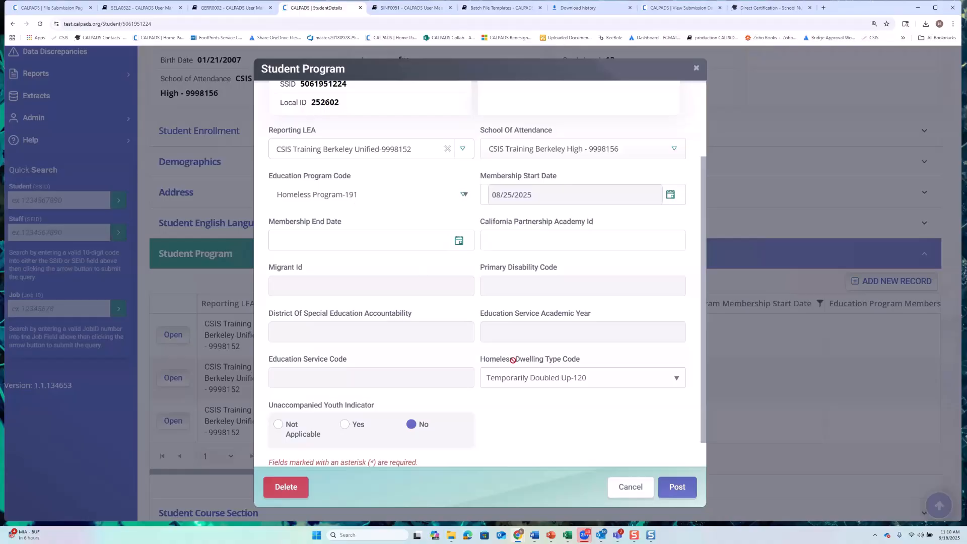
left_click(551, 386)
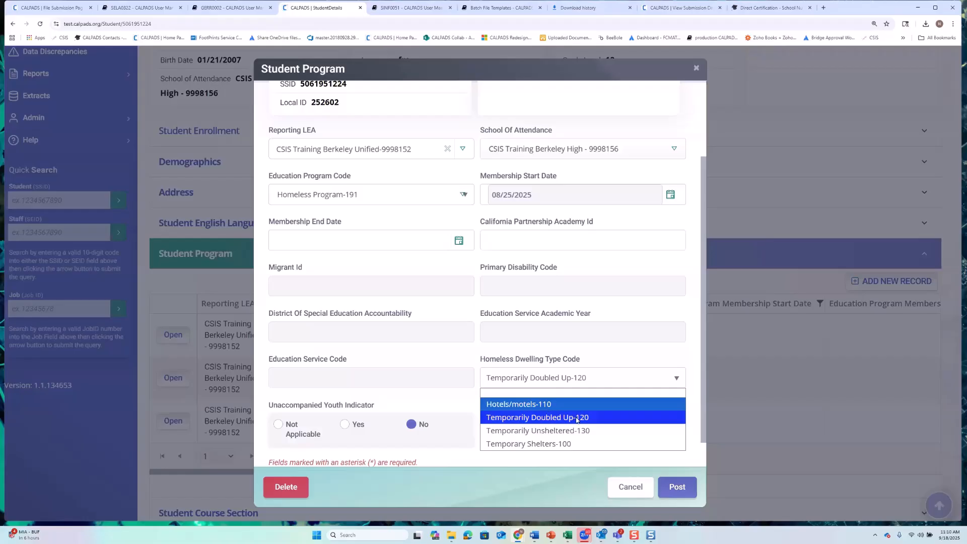
left_click(506, 382)
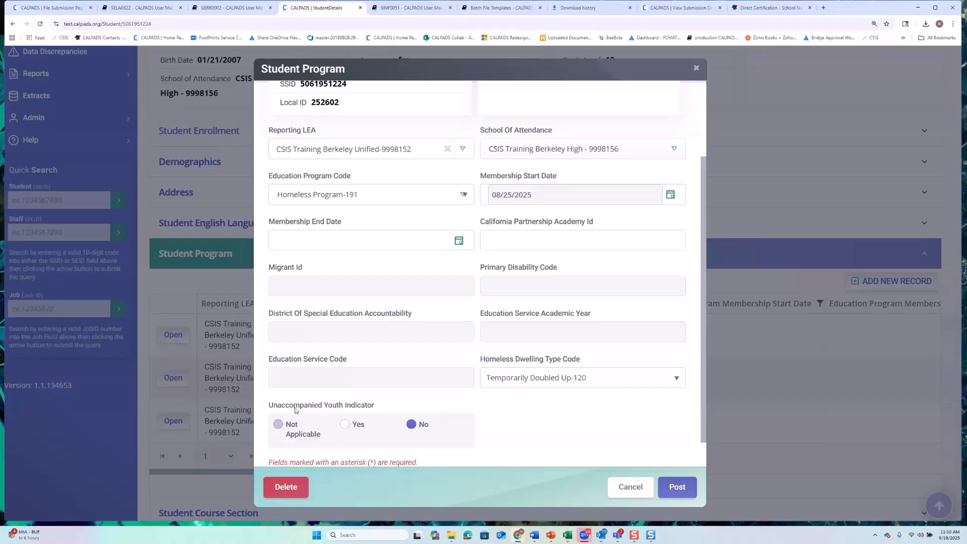
left_click_drag(283, 408, 380, 406)
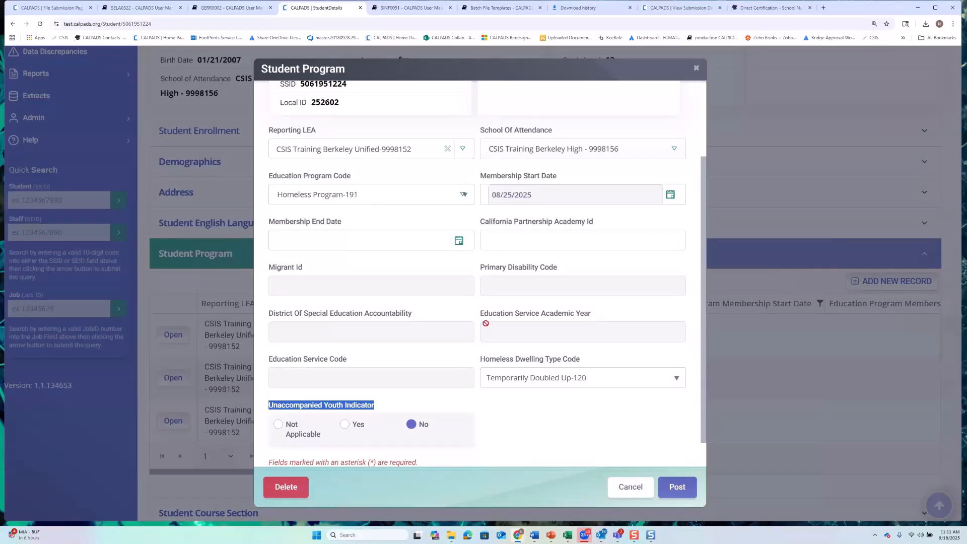
left_click(502, 363)
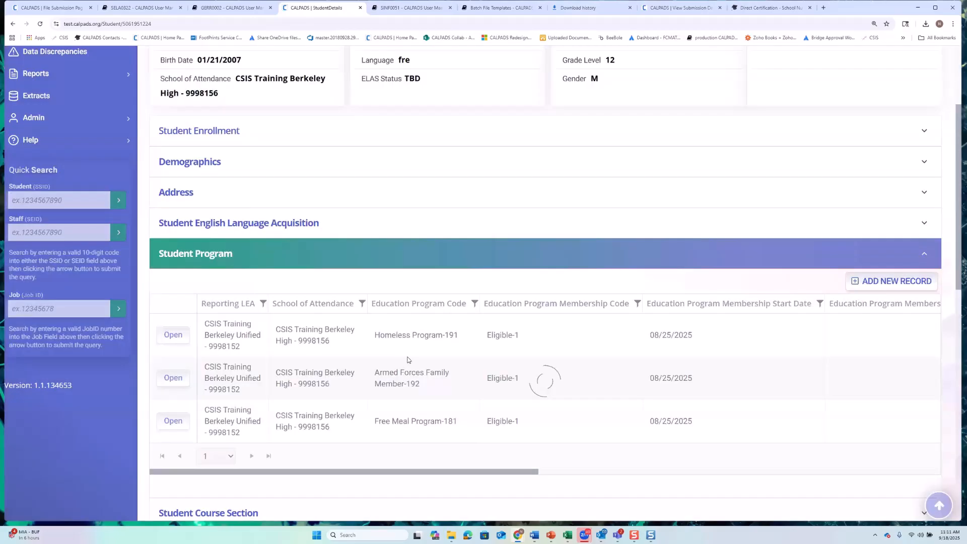
Add a Student Program record with Reporting LEA CSIS Training Berkeley Unified-9998152 and School of Attendance CSIS Training Berkeley High - 9998156
left_click(864, 284)
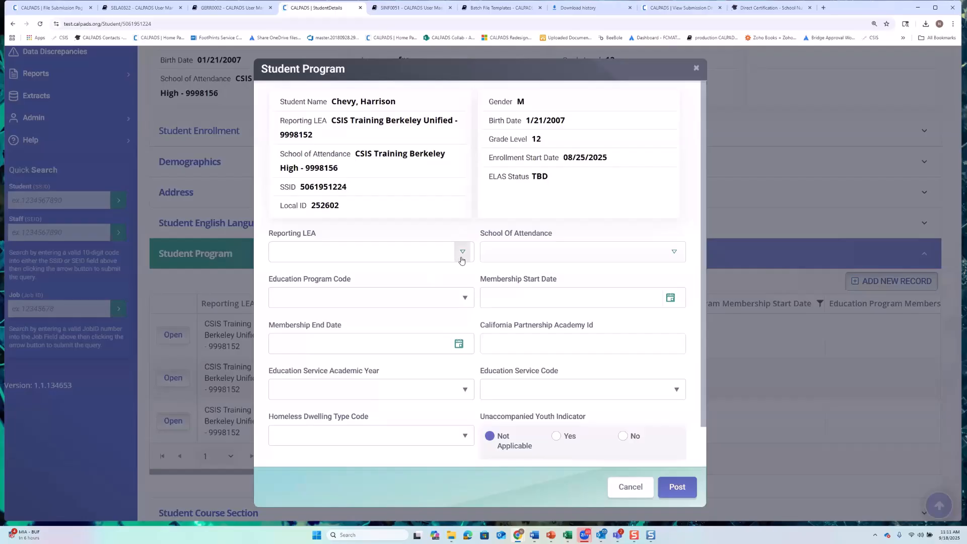
left_click(459, 256)
type("csis")
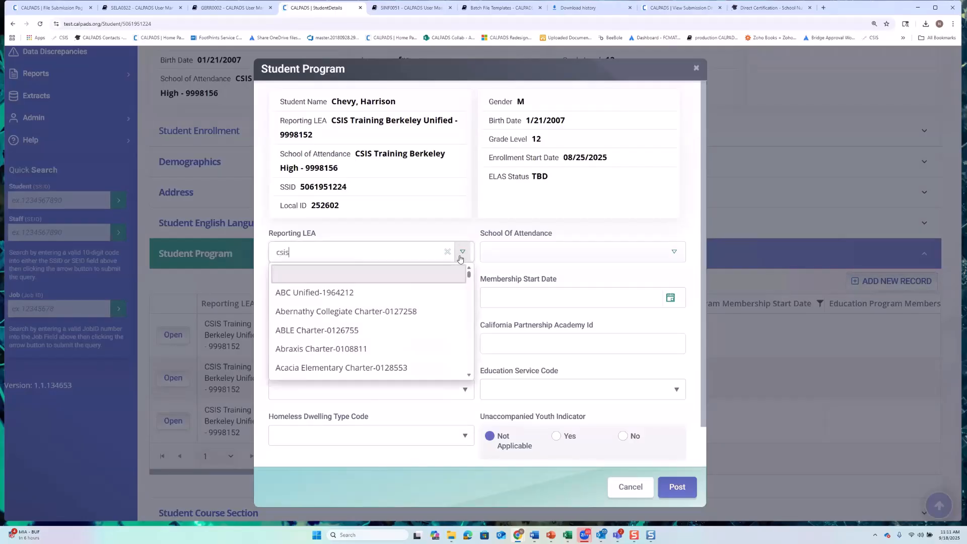
left_click(350, 328)
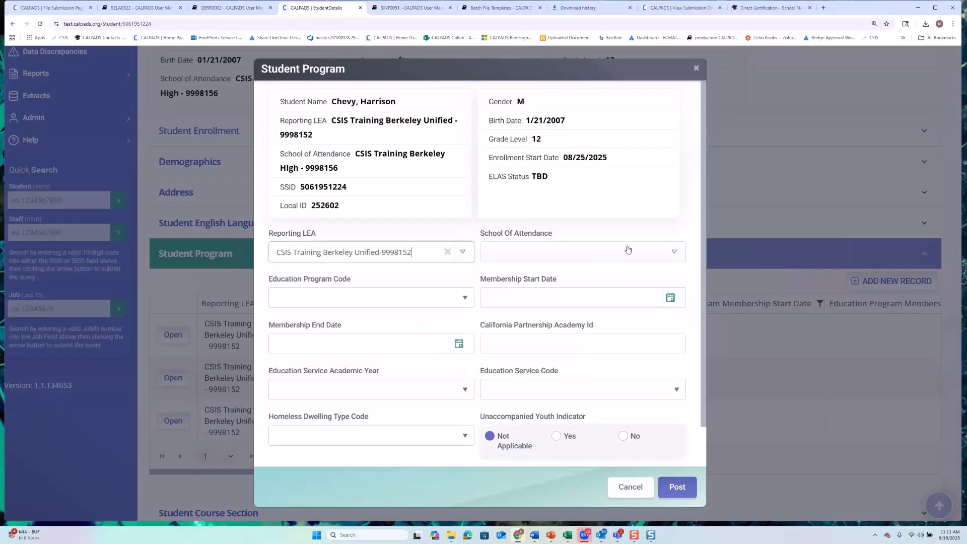
left_click(643, 251)
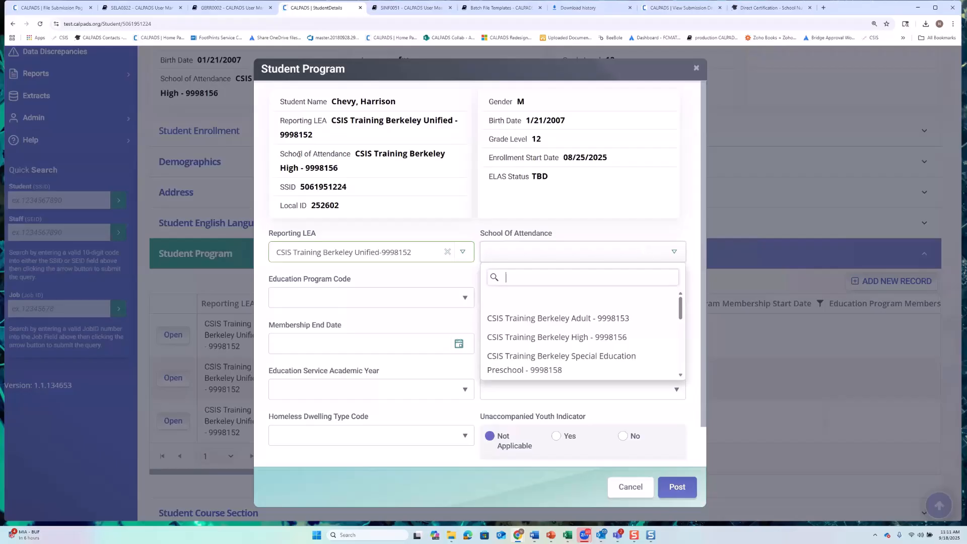
left_click(543, 337)
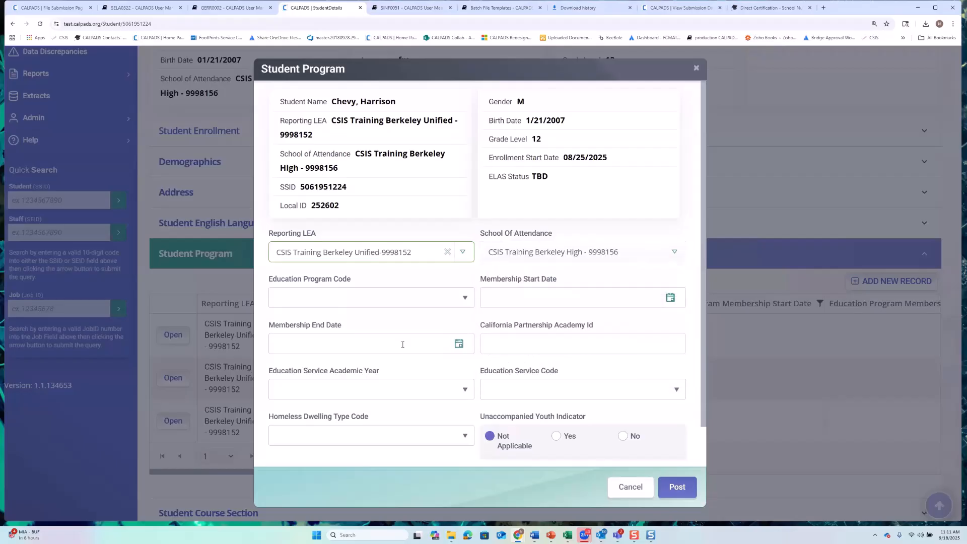
Set the new record's Education Program Code to Title I Part A Basic Targeted-122
left_click(465, 300)
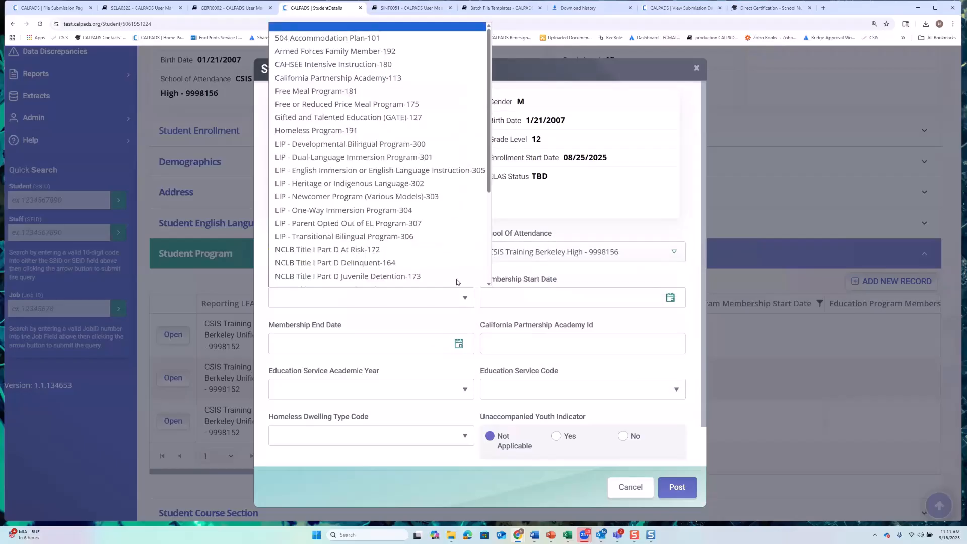
scroll(463, 276, "down", 1)
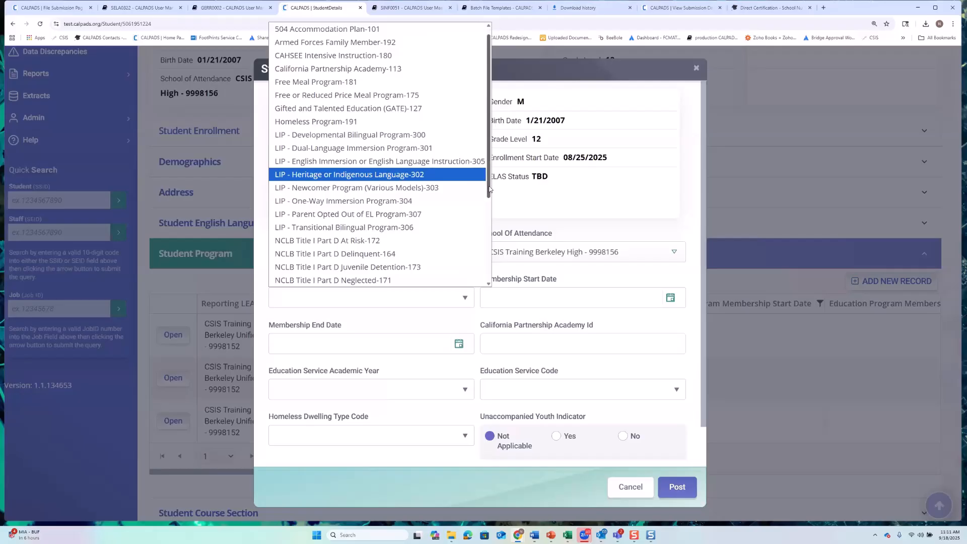
left_click_drag(488, 182, 491, 162)
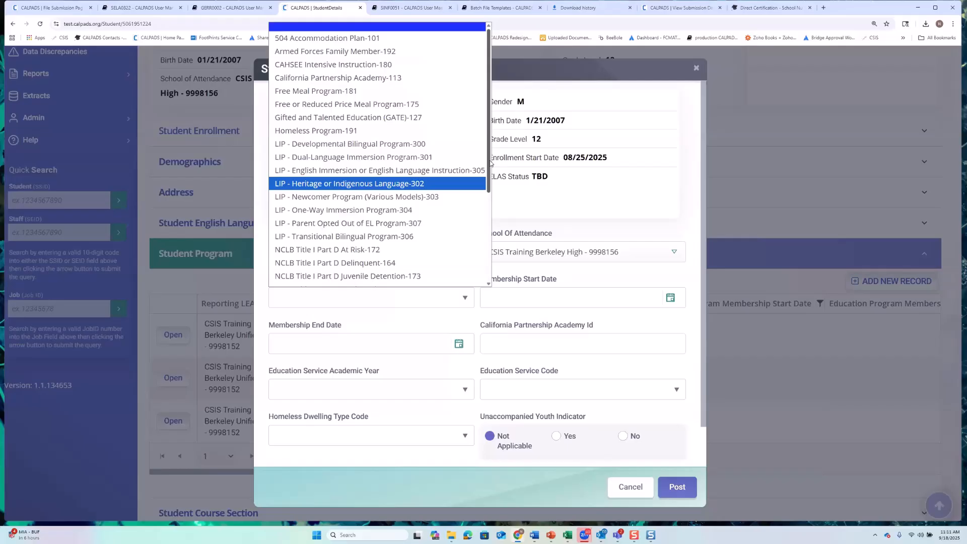
left_click_drag(491, 168, 491, 234)
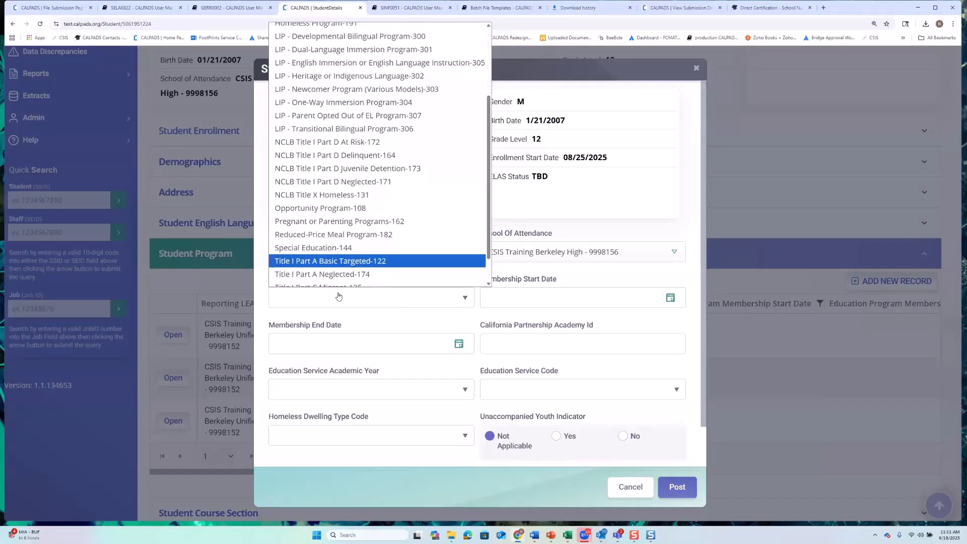
left_click(320, 254)
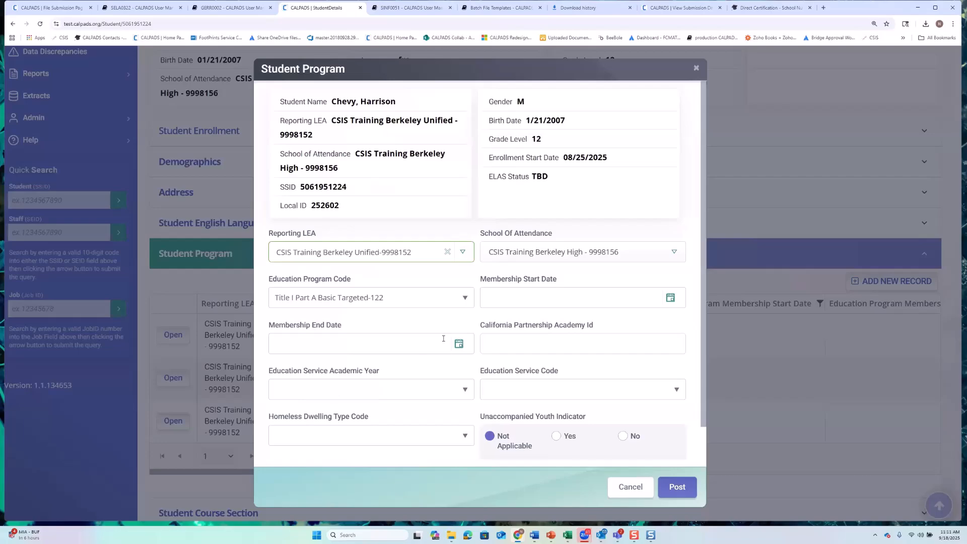
Set the Membership End Date to 08/25/2025 and try to post the new program record
left_click(458, 346)
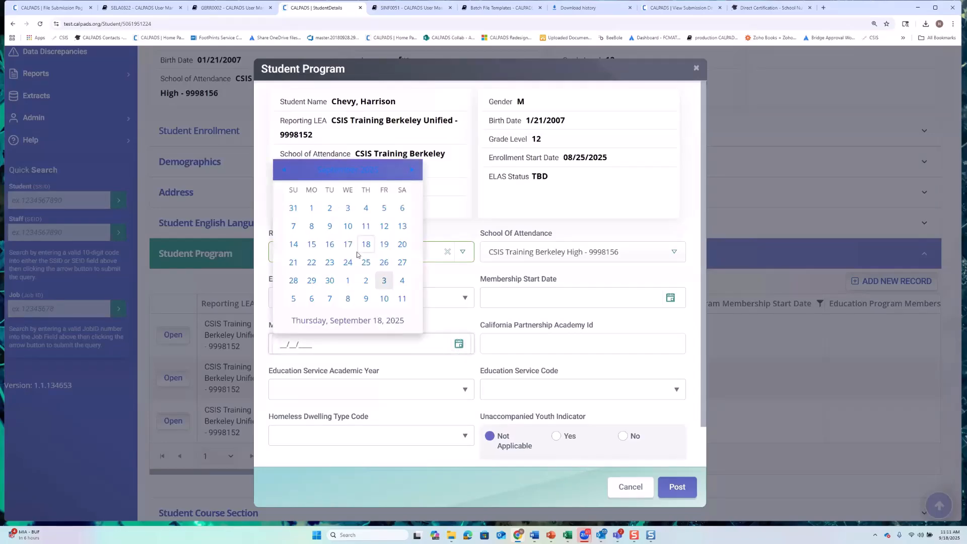
left_click(286, 172)
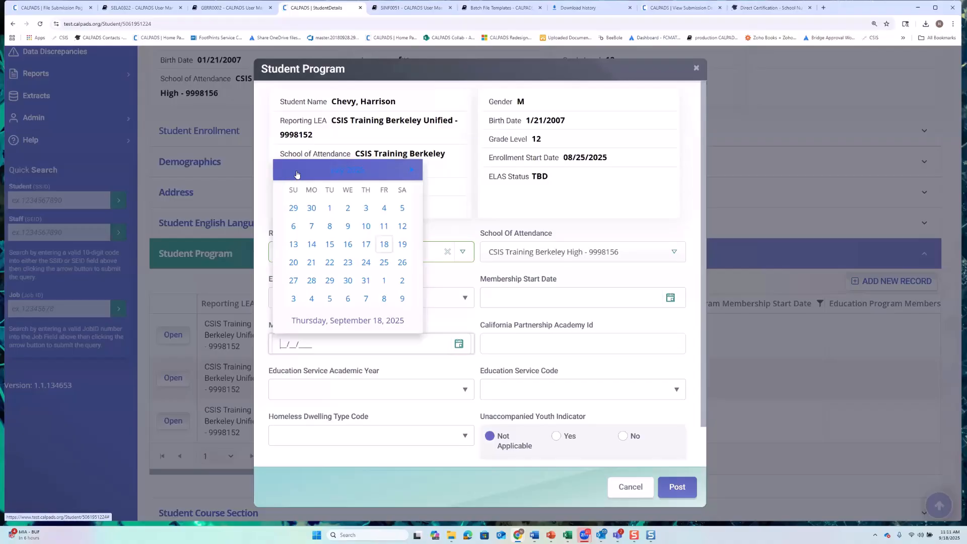
left_click(411, 171)
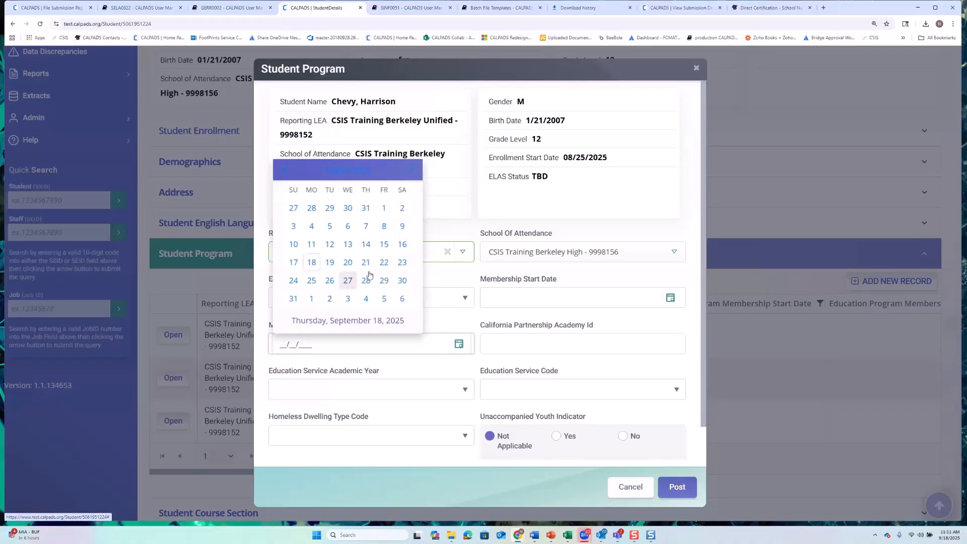
left_click(310, 280)
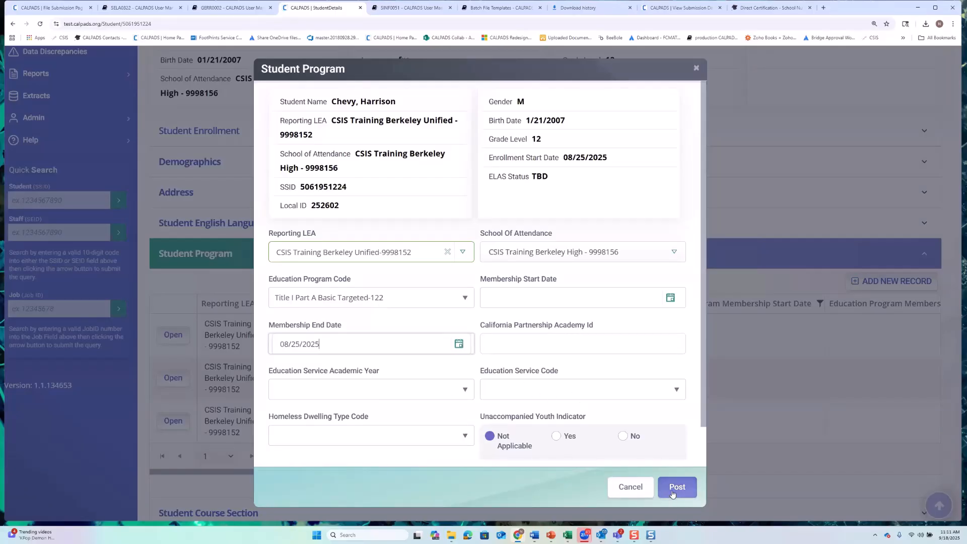
left_click(673, 493)
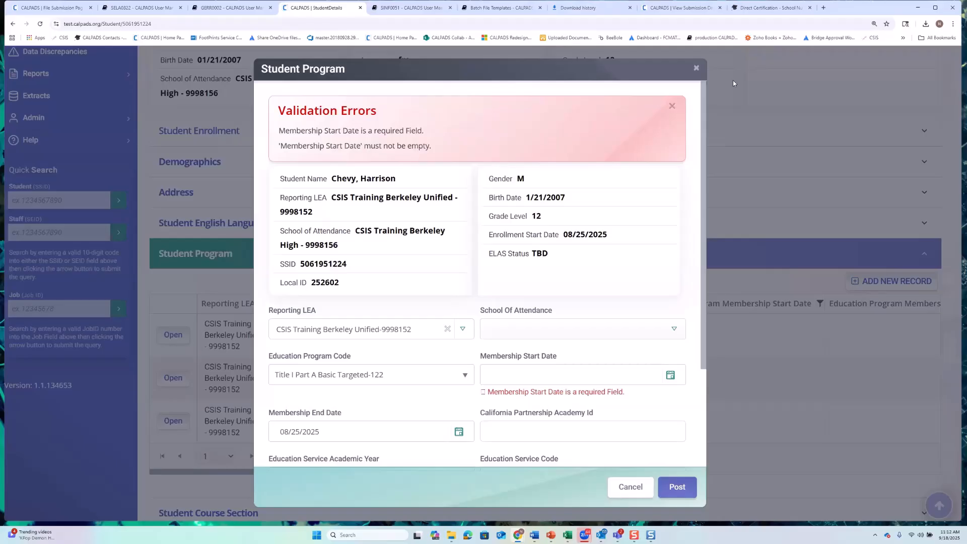
left_click(671, 107)
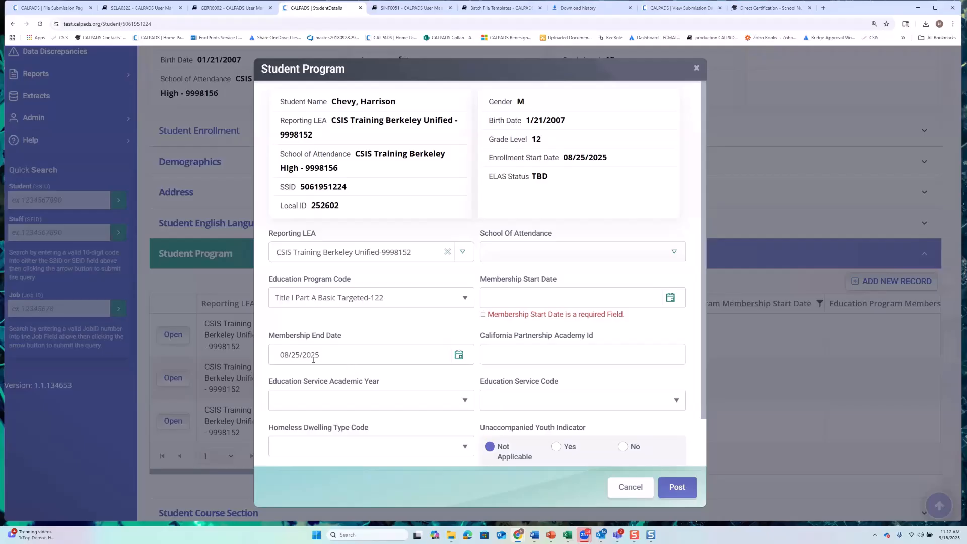
Move the 08/25/2025 date from Membership End Date to Membership Start Date and try to post the record
left_click(459, 354)
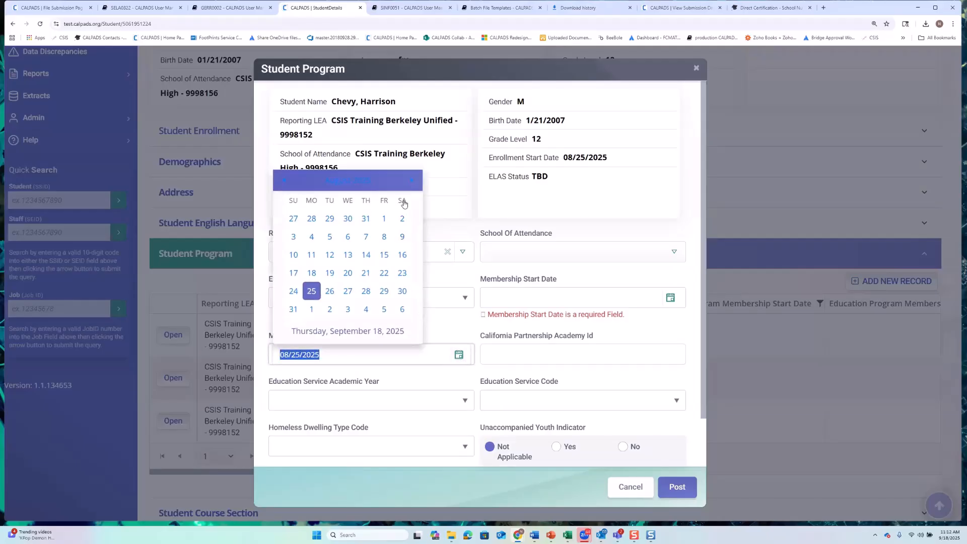
left_click(327, 357)
key("ctrl+a")
key("ctrl+c")
key("BackSpace")
left_click(663, 301)
left_click(663, 301)
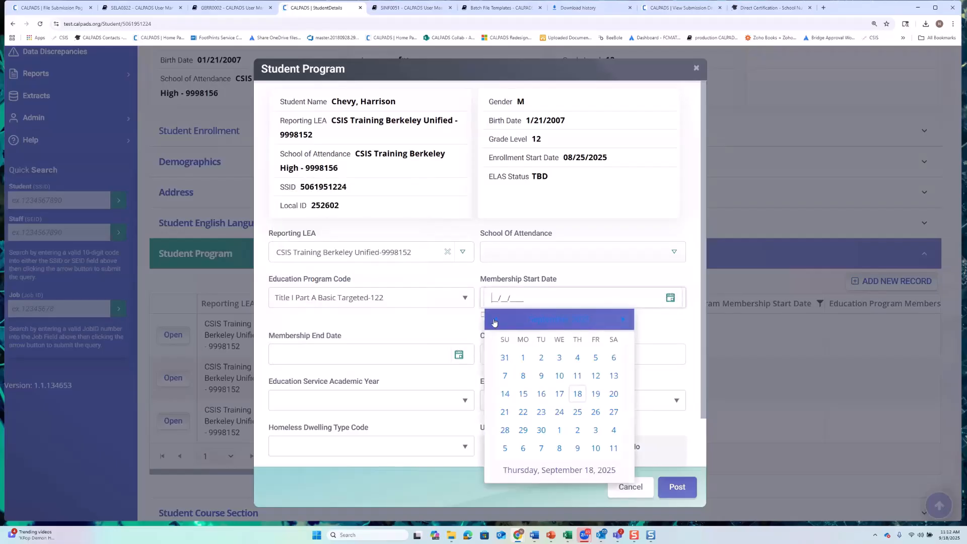
key("ctrl+v")
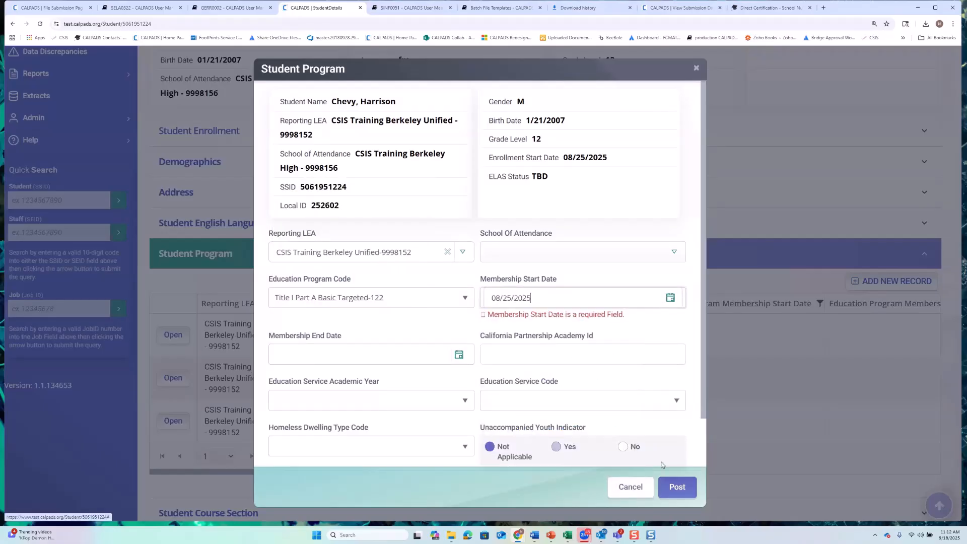
left_click(677, 488)
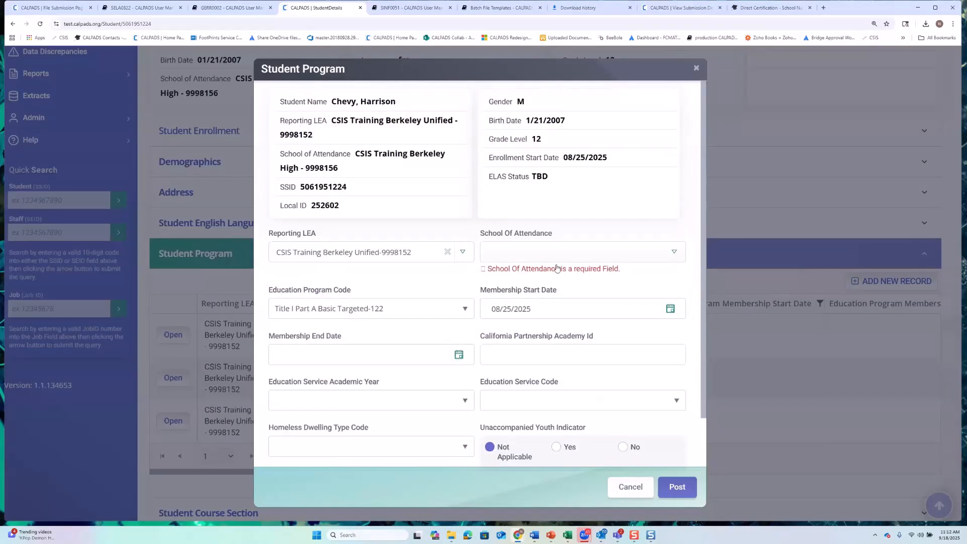
Reselect CSIS Training Berkeley High - 9998156 as School of Attendance, try to post the record, and dismiss the validation errors
left_click(561, 255)
left_click(556, 339)
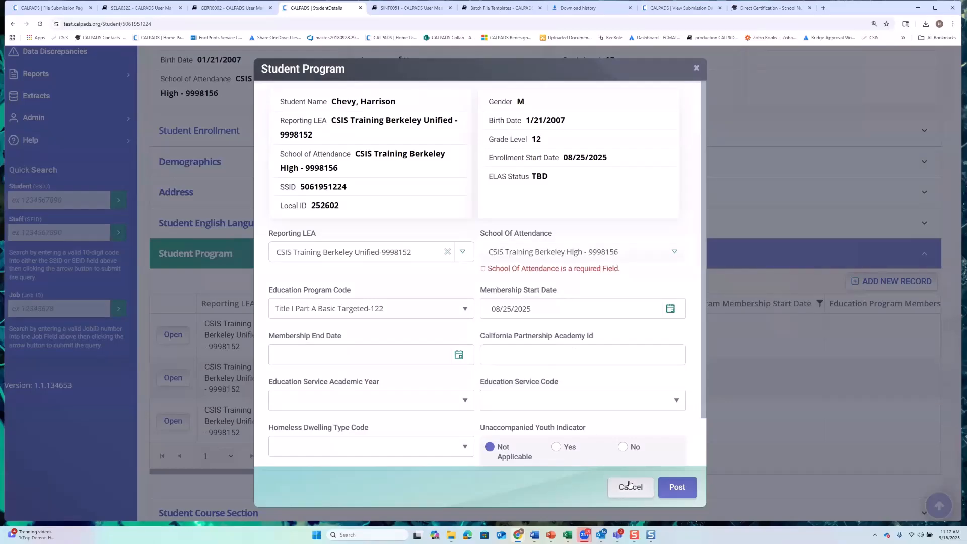
left_click(677, 487)
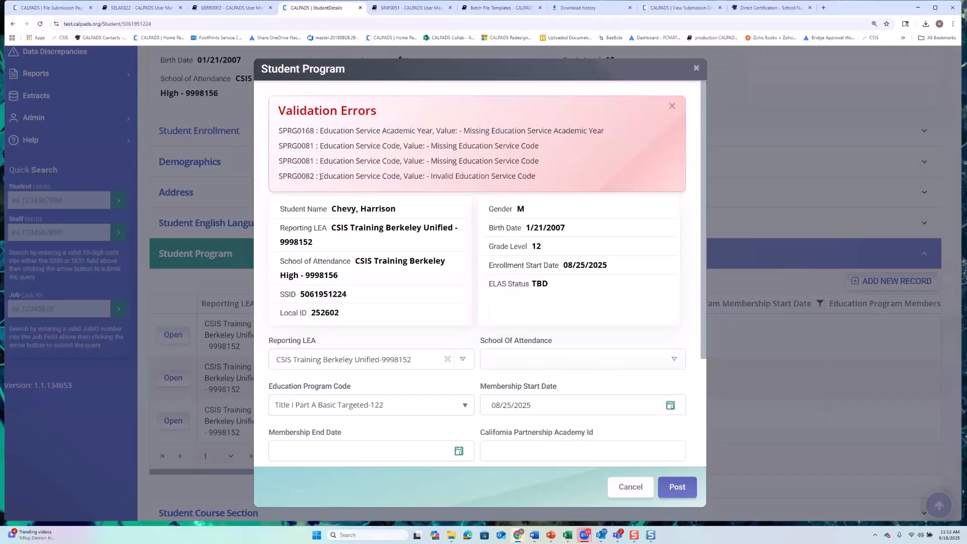
scroll(361, 302, "down", 3)
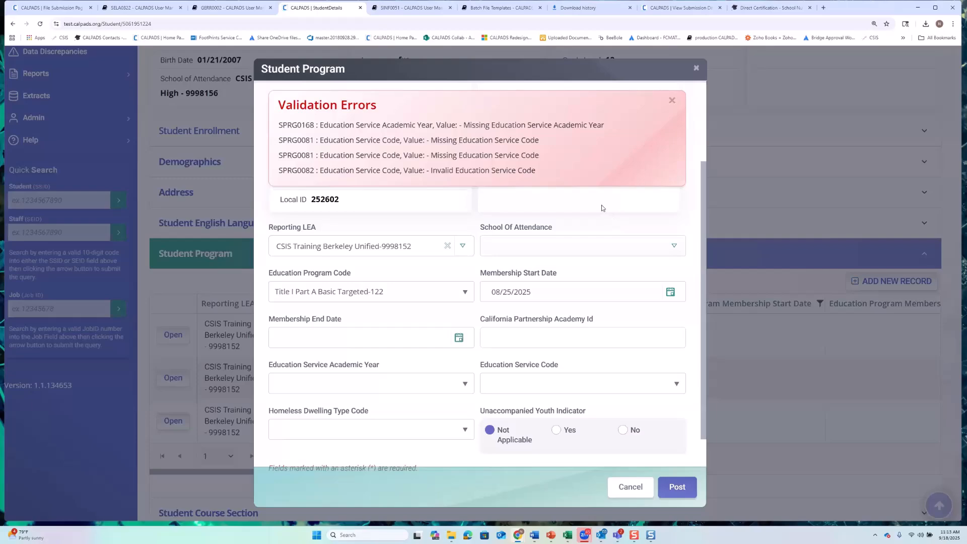
left_click(673, 101)
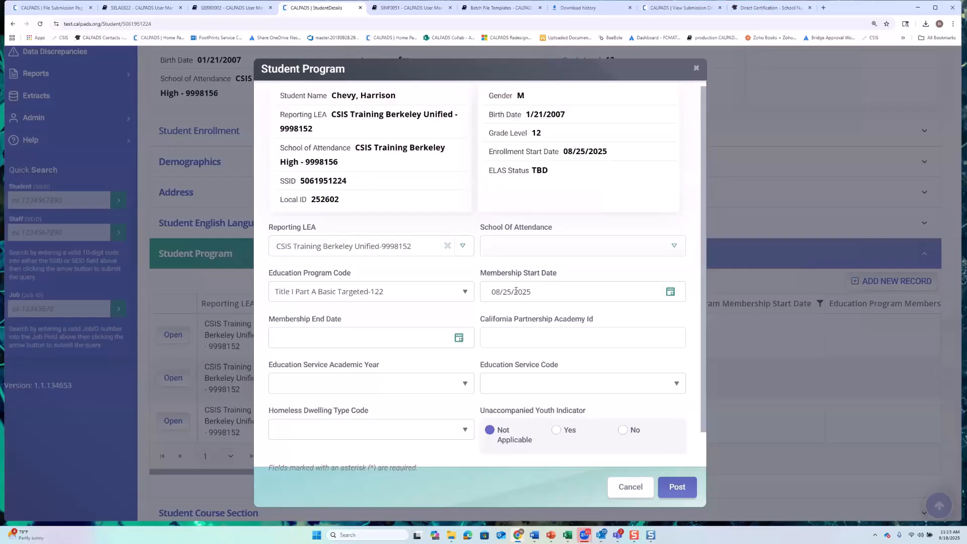
Set the program record's School of Attendance to CSIS Training Berkeley High - 9998156 and its Education Service Academic Year to 2025-2026
left_click(528, 250)
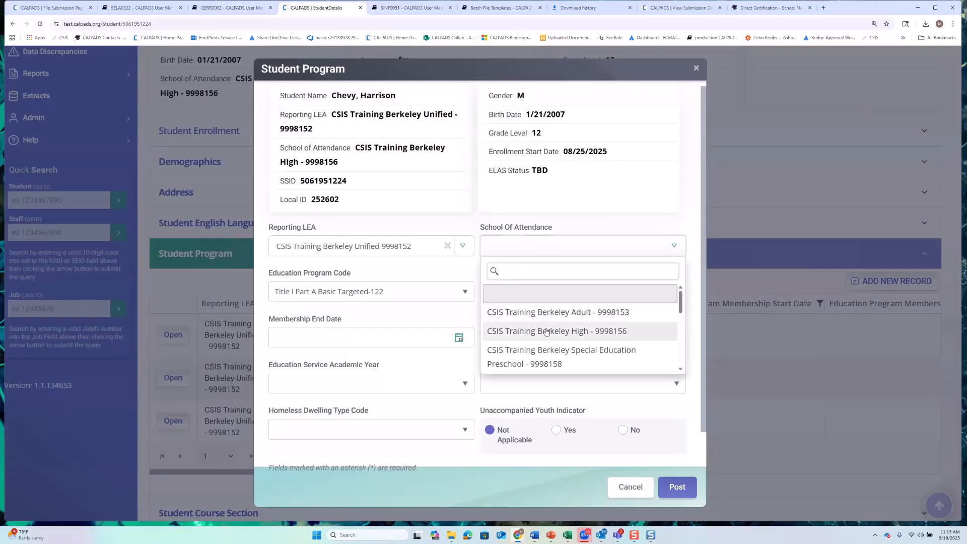
left_click(547, 332)
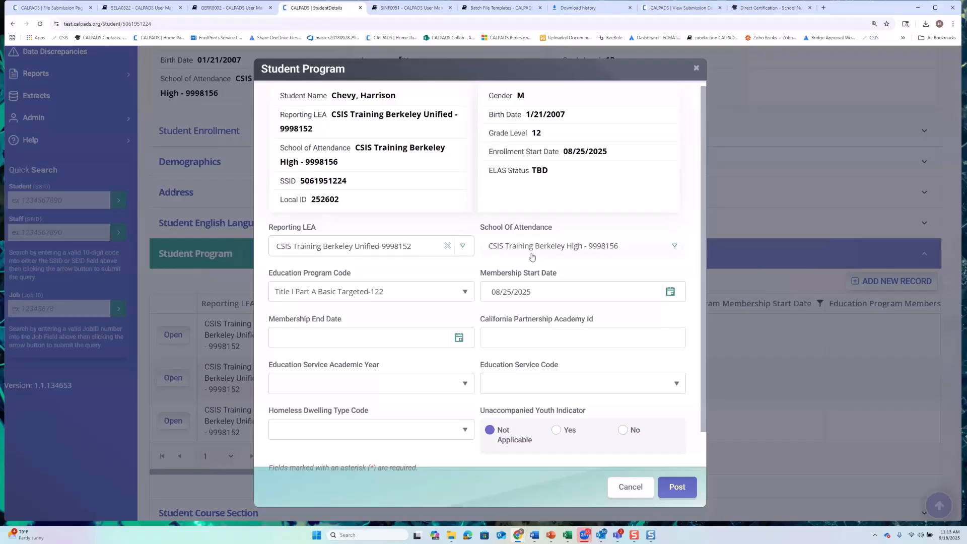
left_click(371, 384)
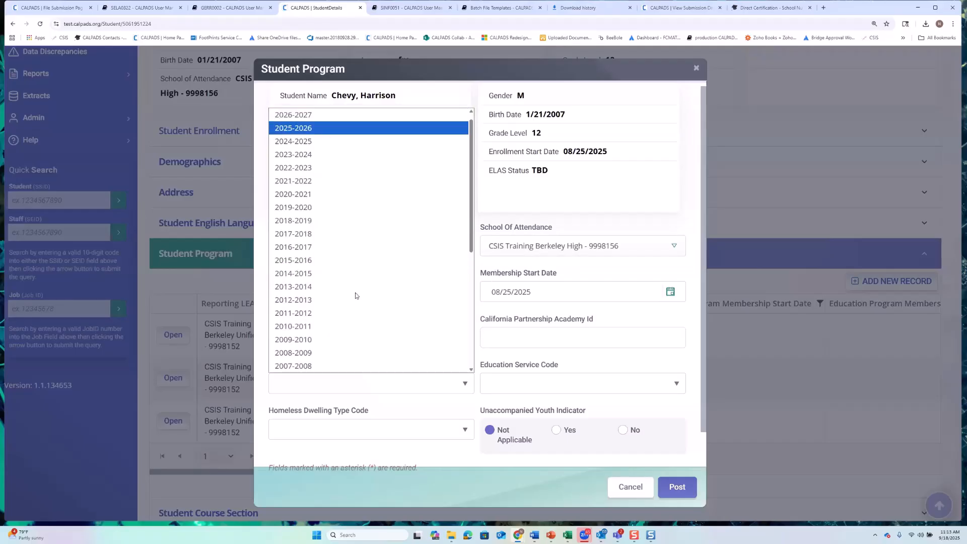
key("Return")
Set the Education Service Code to T1-Instruction Mathematics-05 and post the student program record
left_click(515, 388)
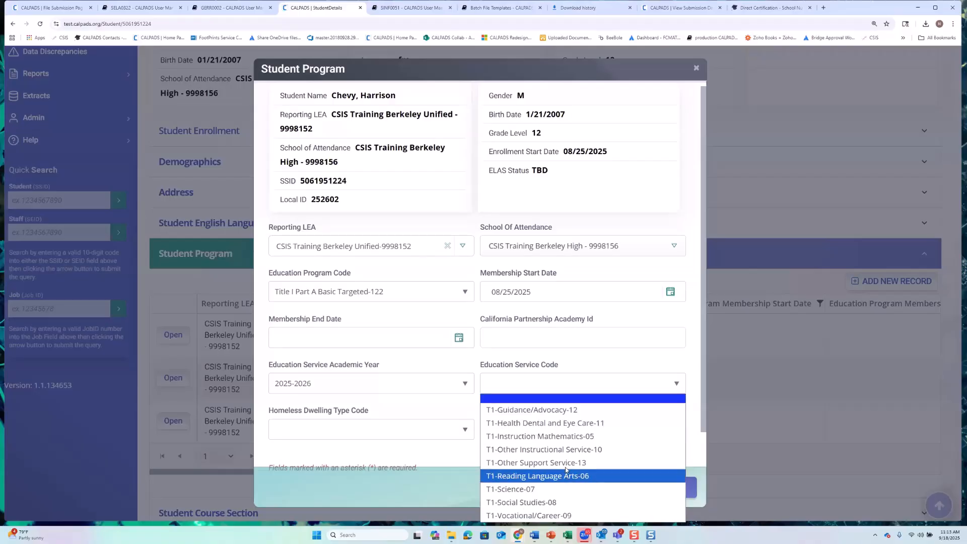
left_click(562, 436)
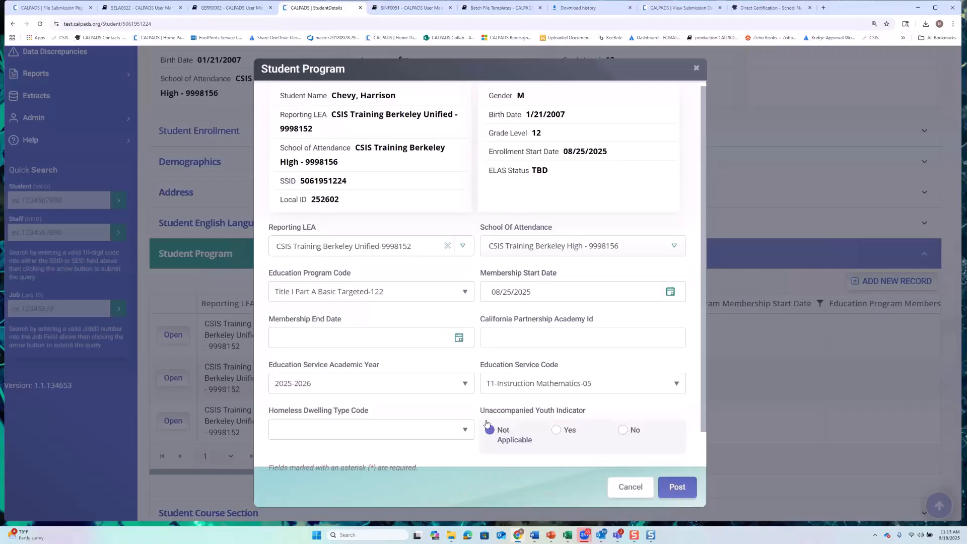
left_click(675, 491)
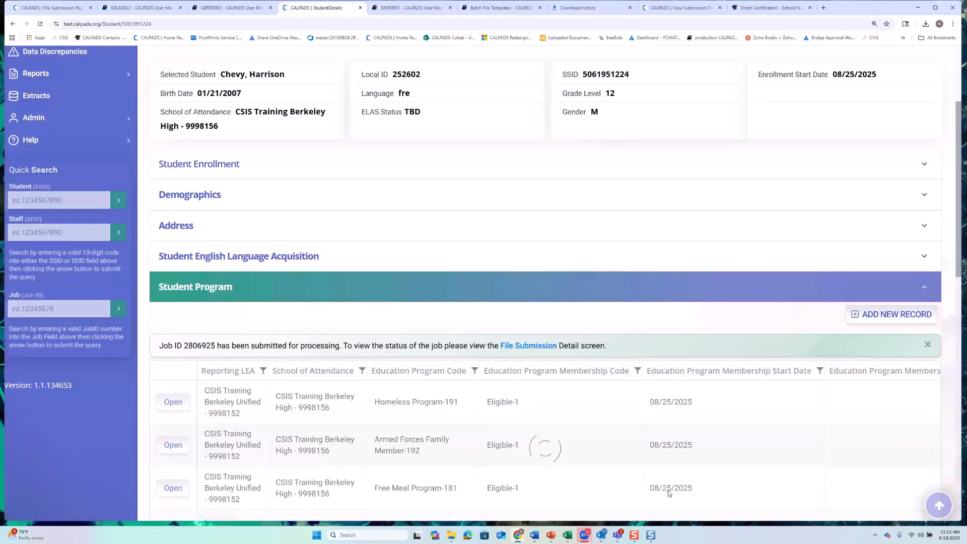
Expand the Student Program section of the student's detail page and check for the Title I Part A Basic Targeted-122 record
scroll(521, 427, "down", 3)
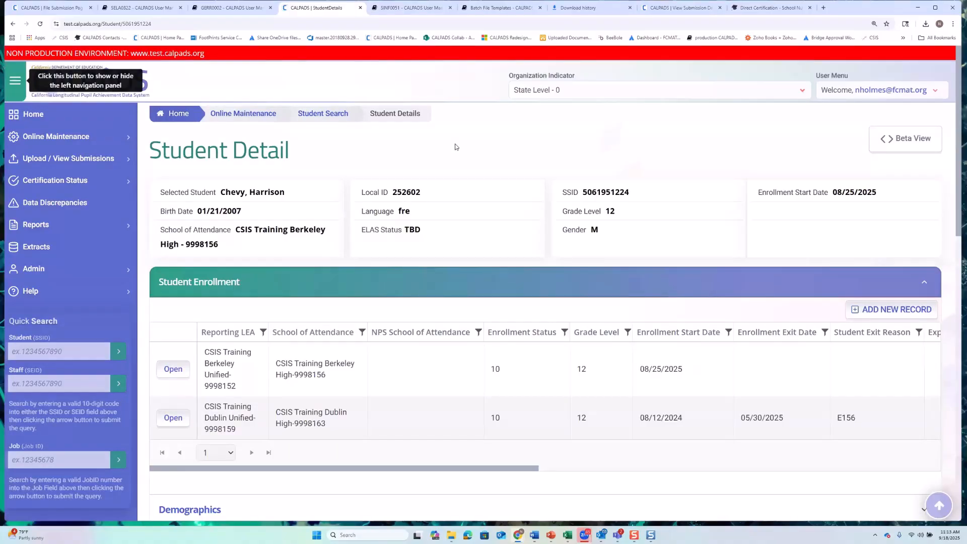
scroll(455, 147, "down", 5)
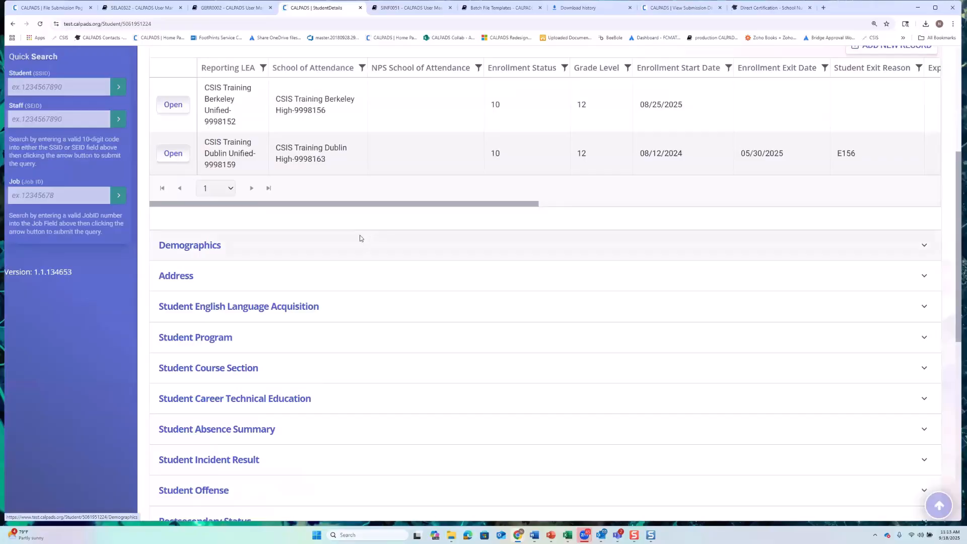
left_click(224, 332)
scroll(338, 330, "down", 4)
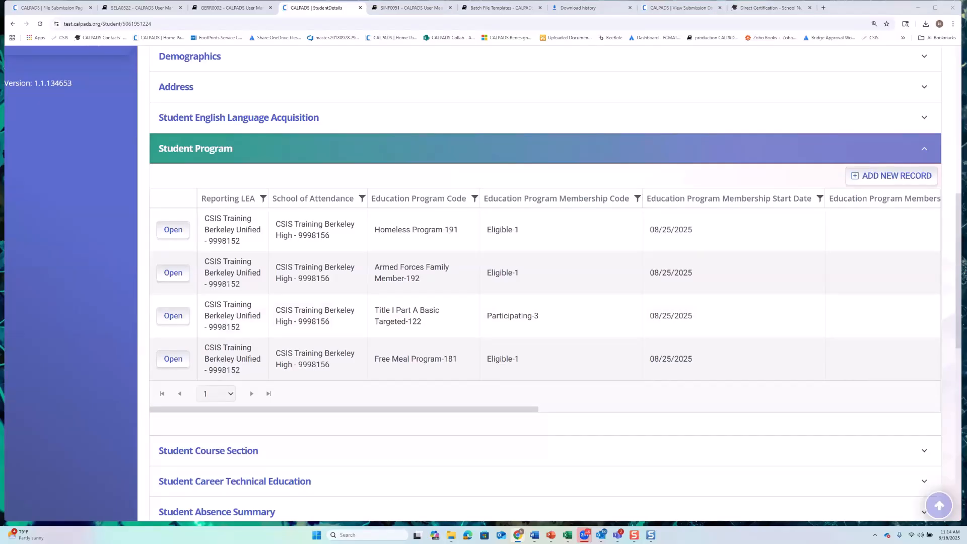
Switch to the YouTube window, look through the CSIS Training Channel's CALPADS Intro & Basics playlists, and minimize that window
key("alt+Tab")
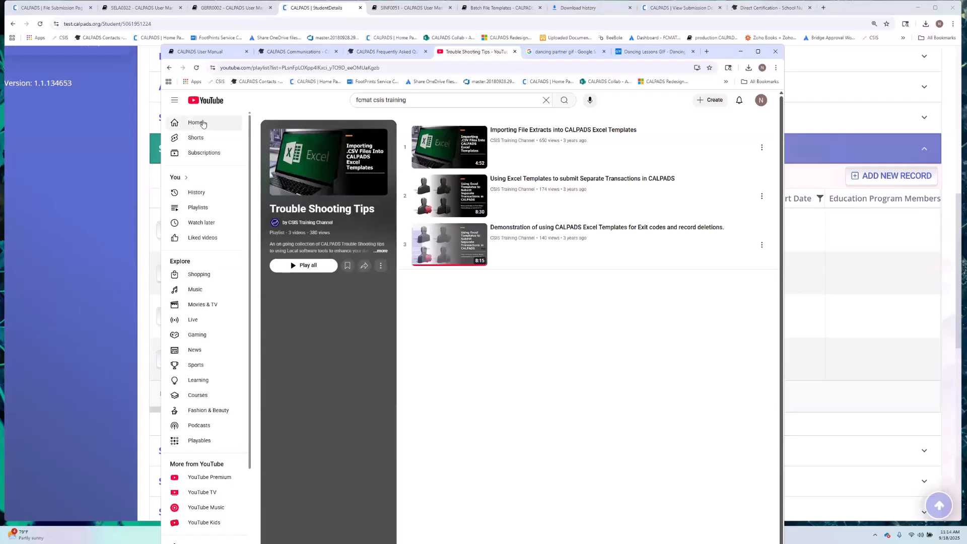
left_click(170, 68)
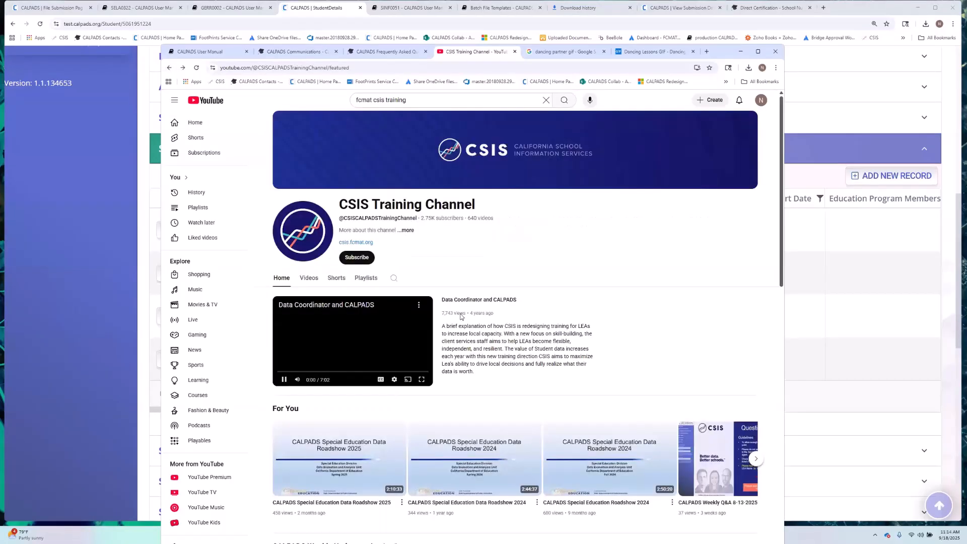
scroll(458, 316, "down", 4)
scroll(457, 316, "down", 12)
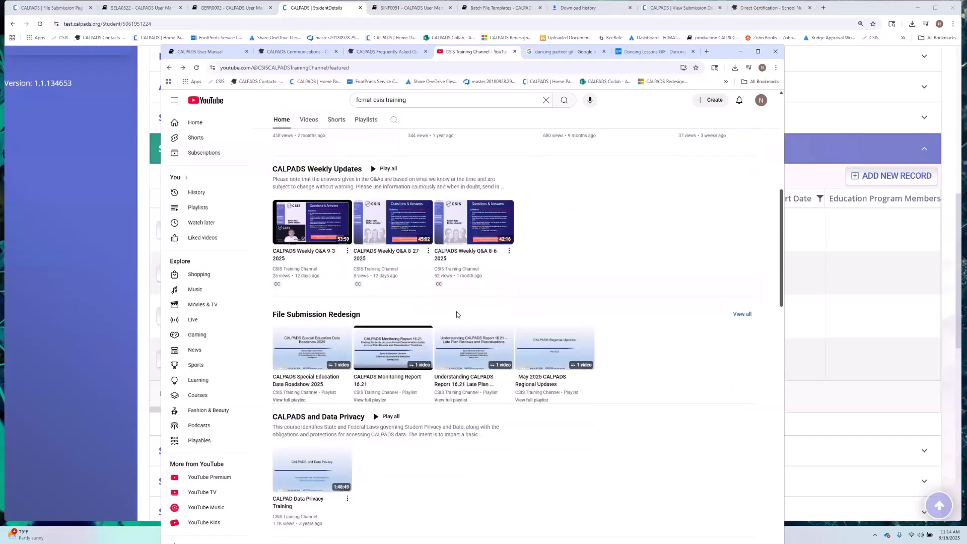
left_click(741, 208)
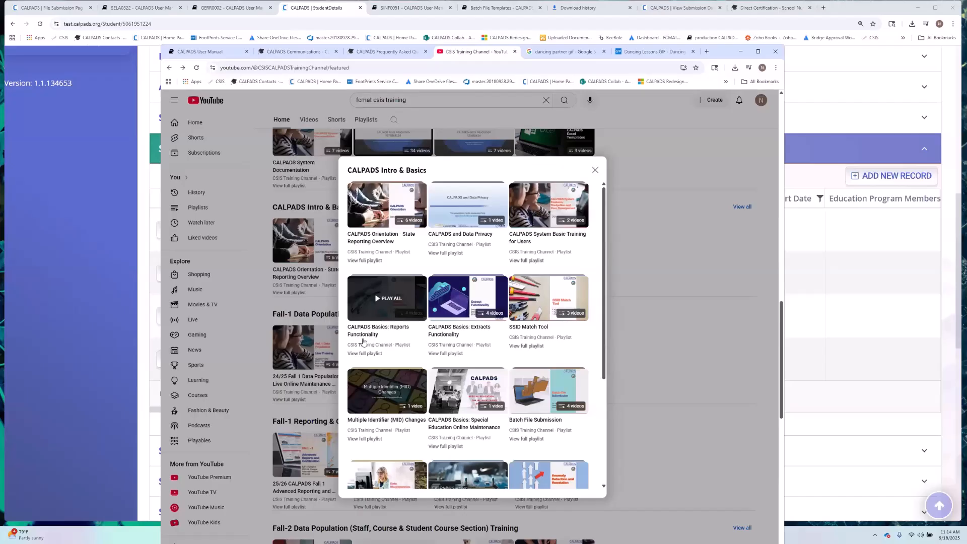
left_click(595, 170)
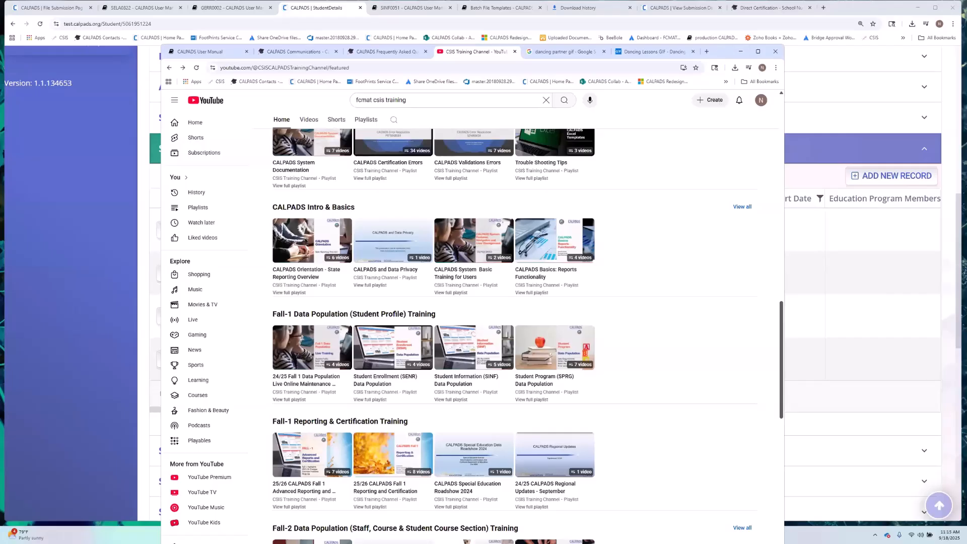
left_click(741, 52)
Open the Data Discrepancies page in CALPADS
scroll(67, 215, "up", 7)
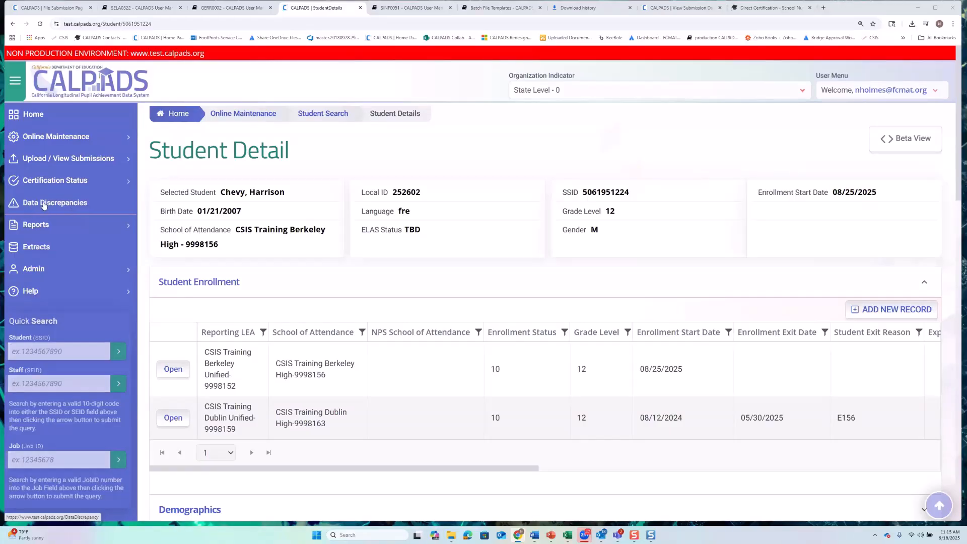
left_click(101, 216)
left_click(90, 195)
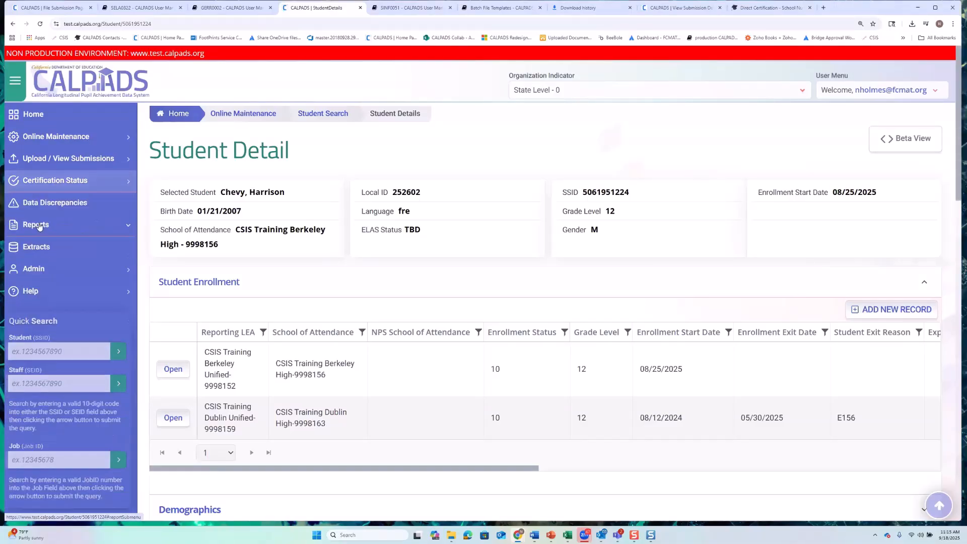
left_click(36, 225)
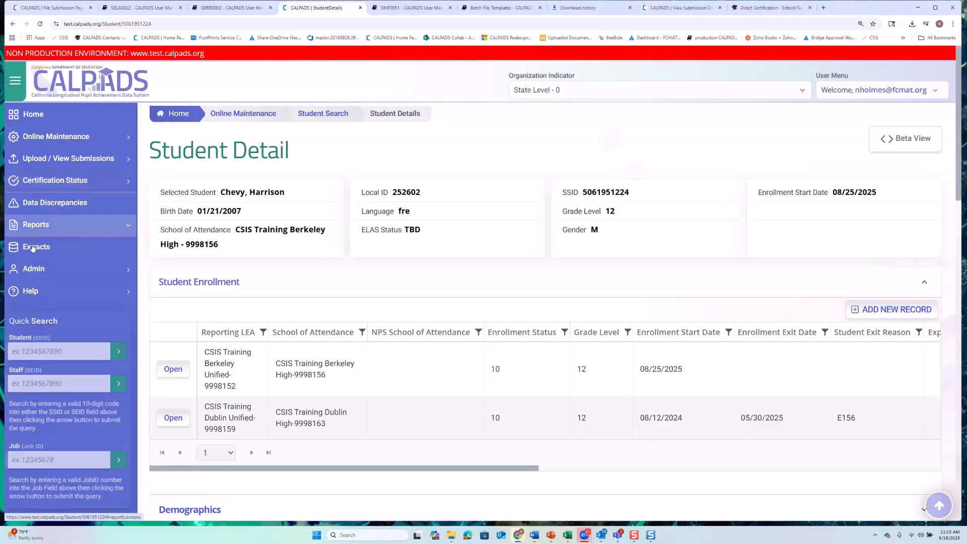
left_click(72, 208)
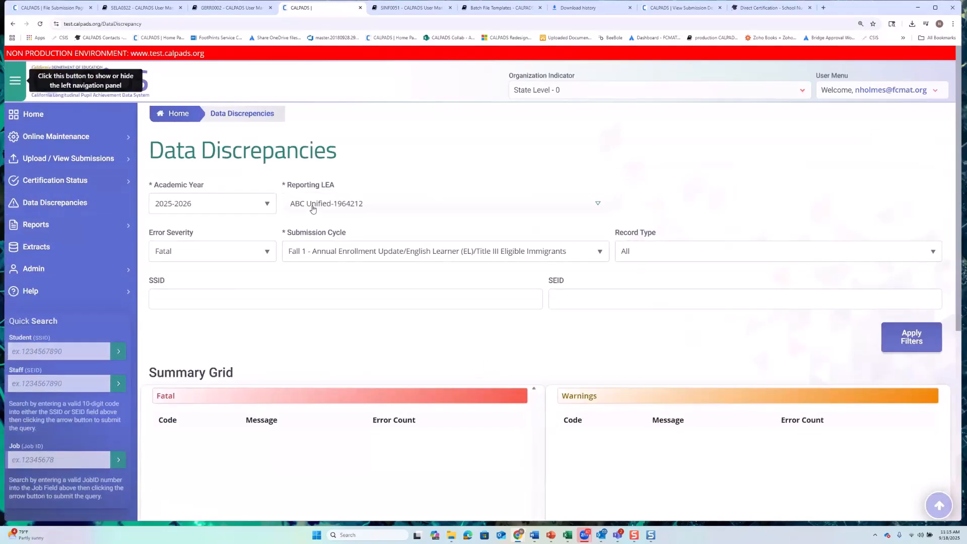
Set the Reporting LEA filter for data discrepancies to CSIS Training Berkeley Unified-9998152
left_click(312, 206)
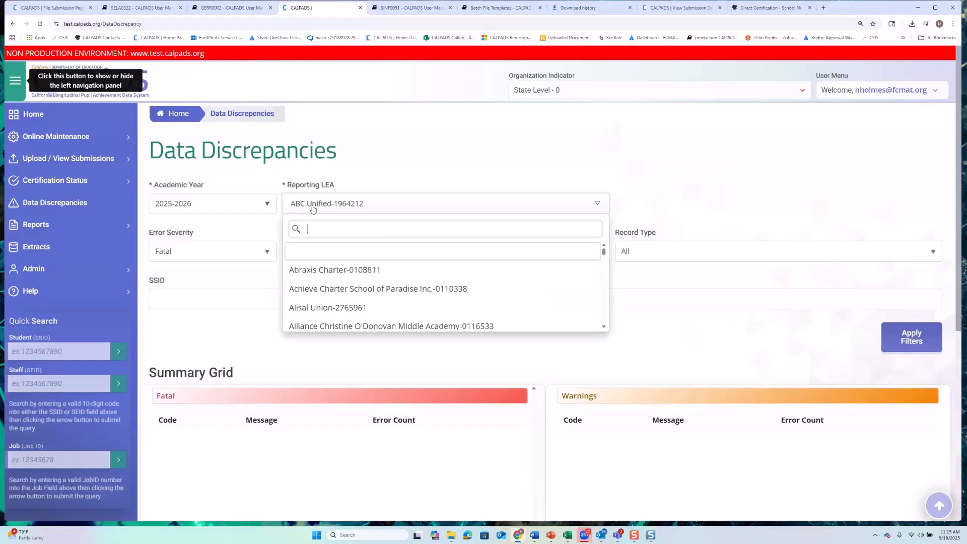
type("csis")
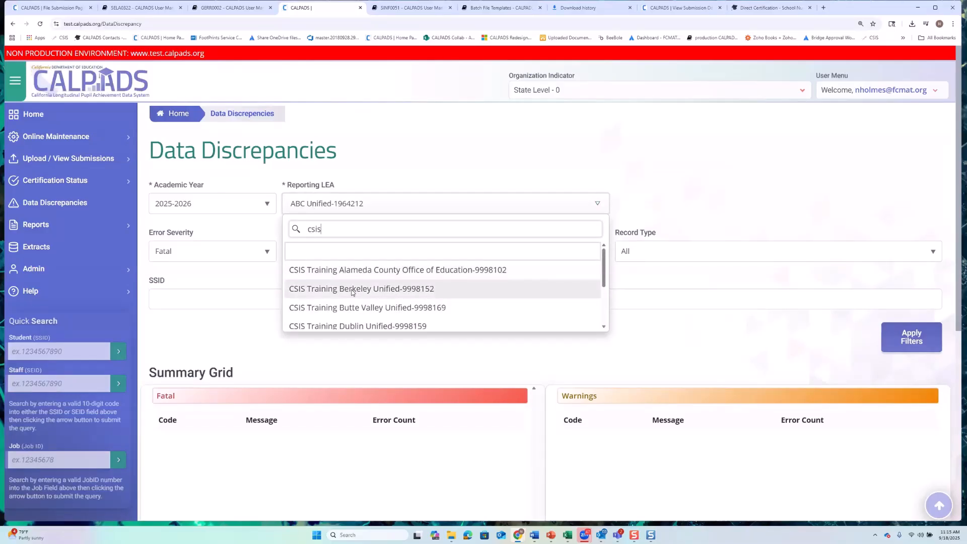
left_click(352, 292)
scroll(367, 334, "down", 6)
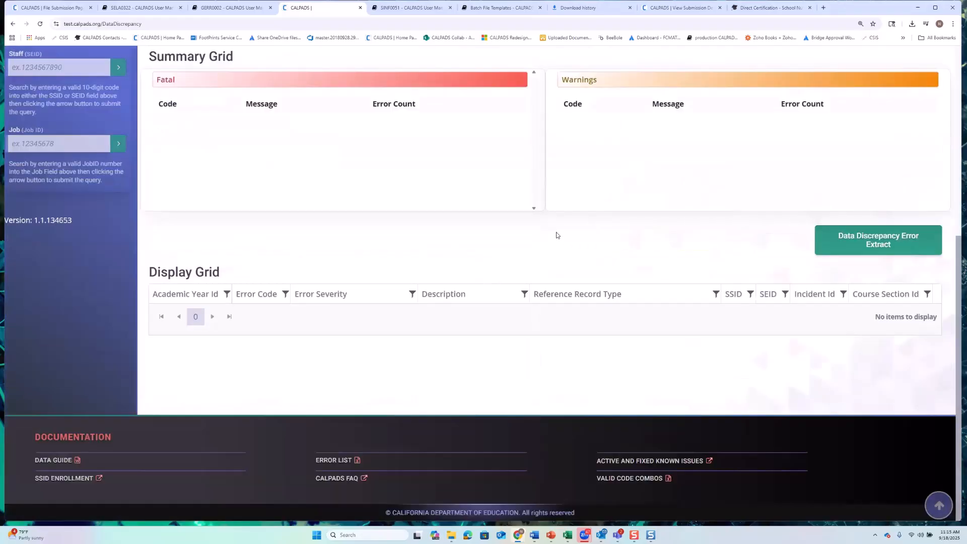
scroll(557, 219, "up", 5)
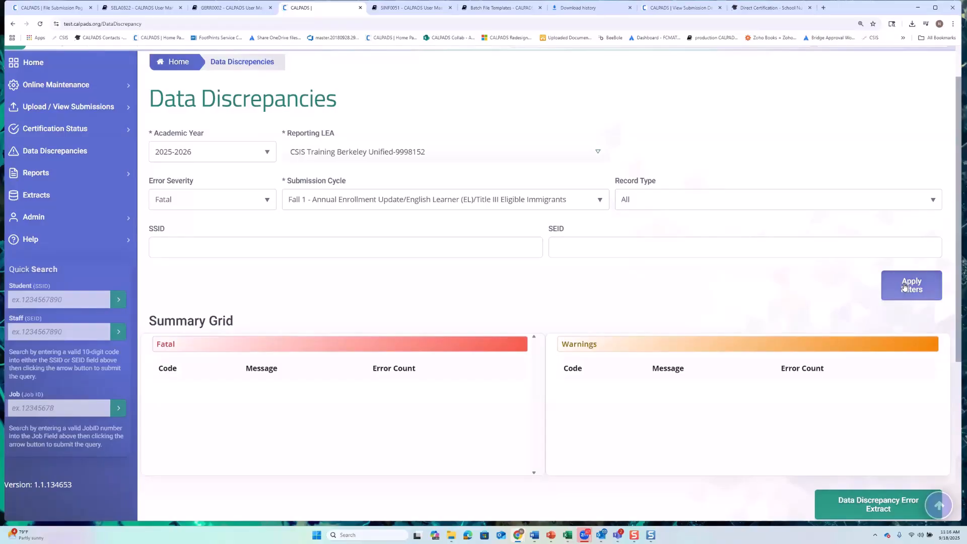
Try Fall 2 as the Submission Cycle, return it to Fall 1 - Annual Enrollment Update, and apply the filters
left_click(569, 205)
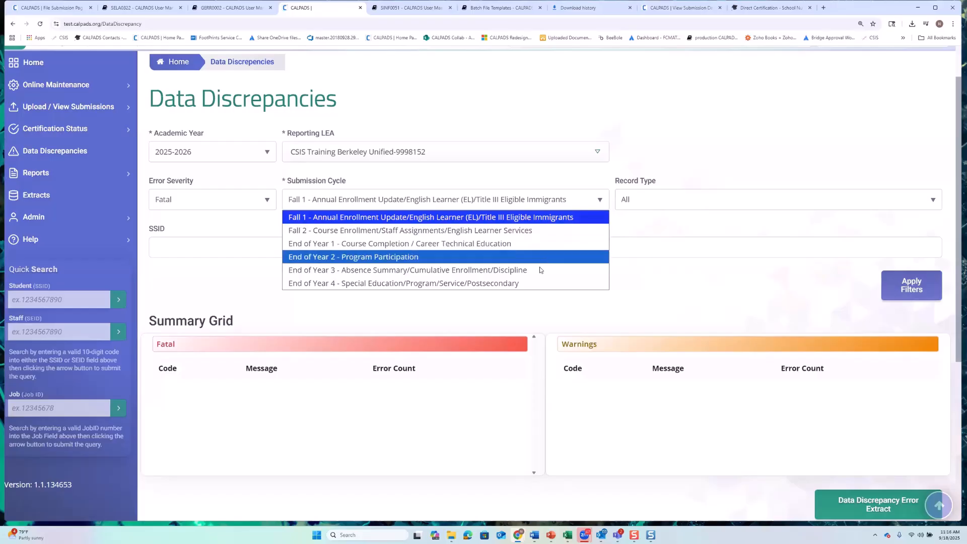
left_click(360, 230)
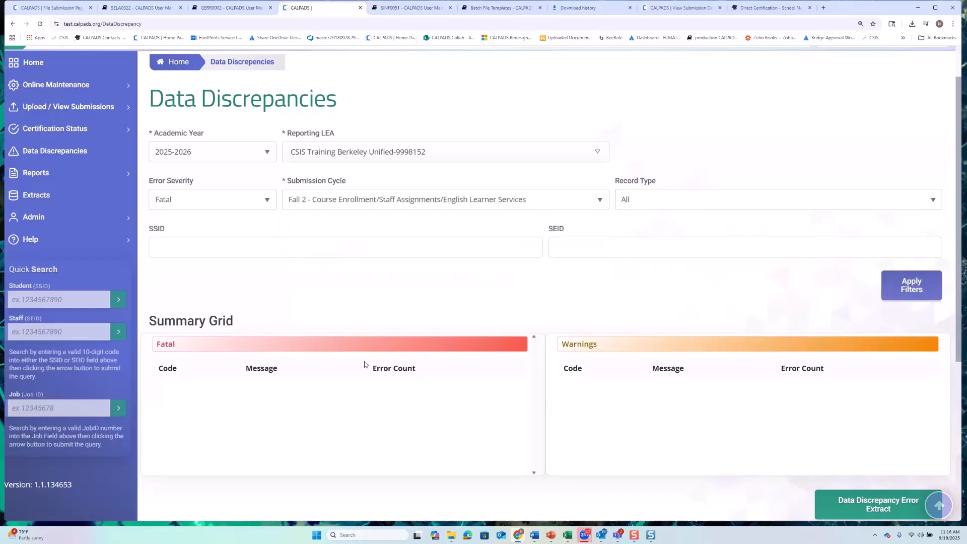
left_click(422, 201)
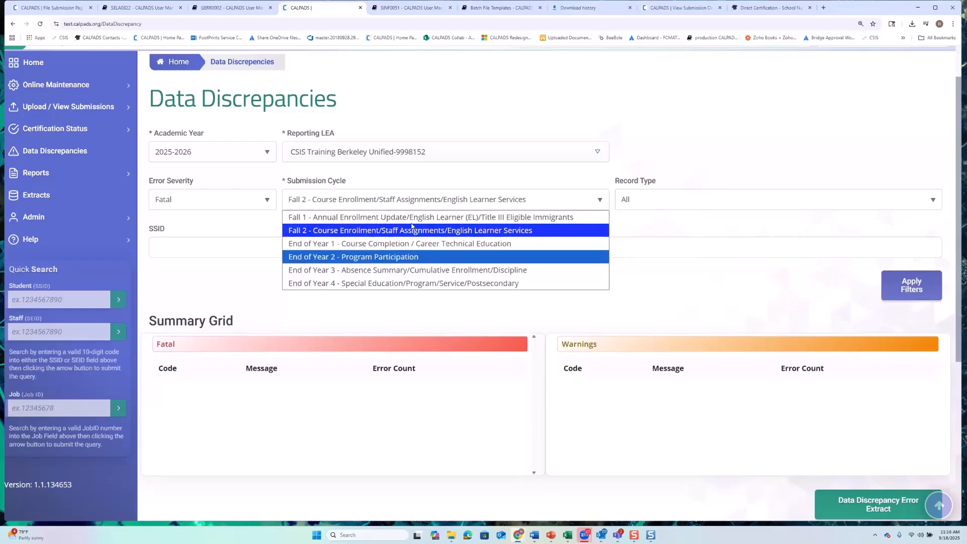
left_click(383, 218)
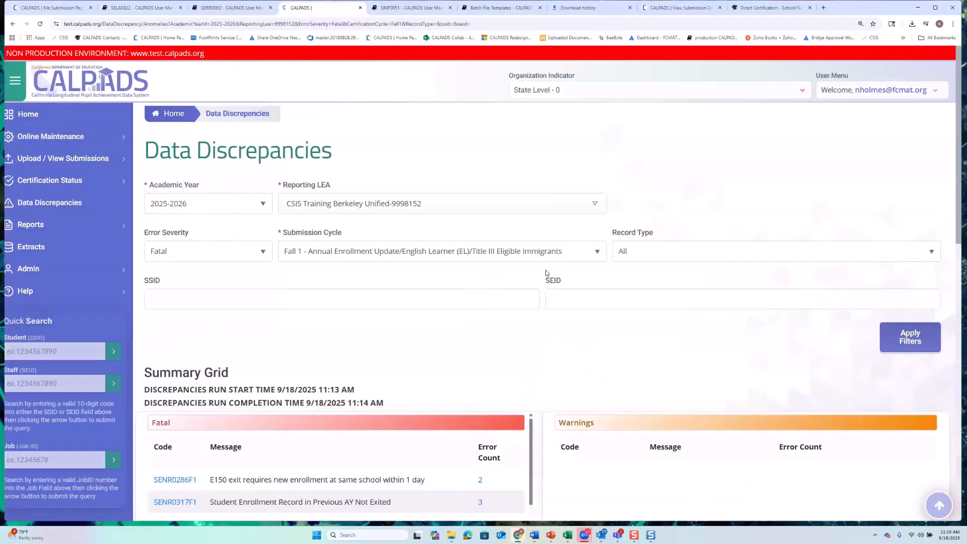
Show the students behind fatal error SENR0643F1, ELAS Student Not Reported, and review them in the Display Grid
scroll(486, 278, "down", 4)
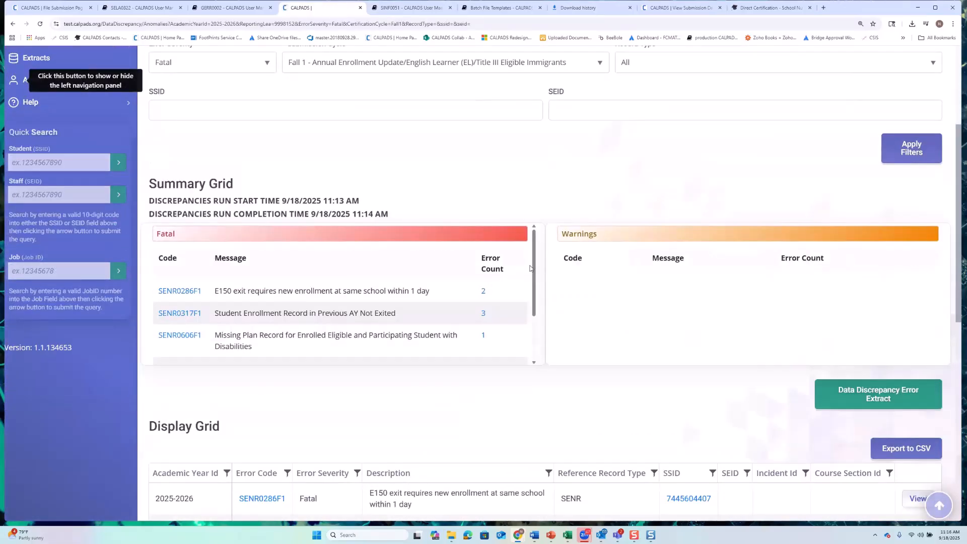
left_click_drag(534, 263, 529, 325)
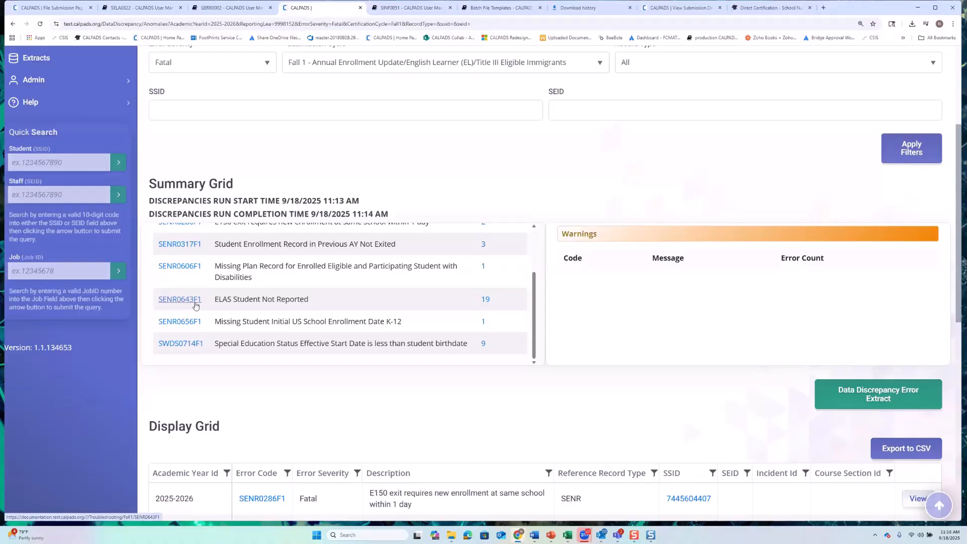
left_click(485, 301)
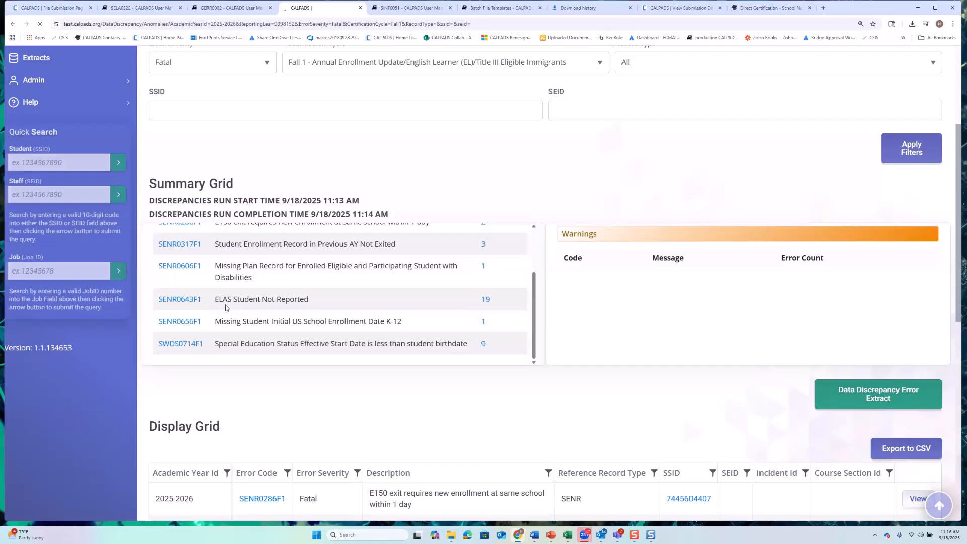
scroll(246, 312, "down", 8)
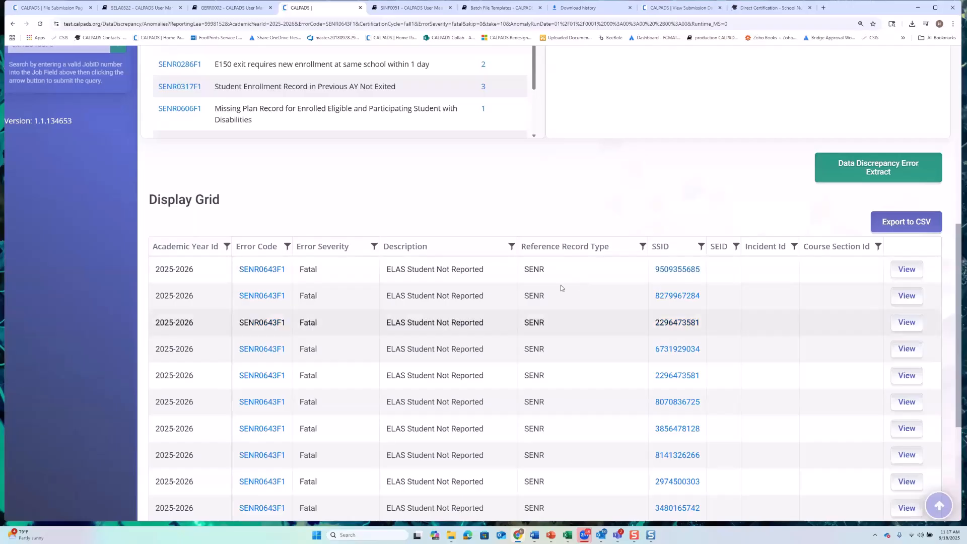
scroll(540, 329, "down", 2)
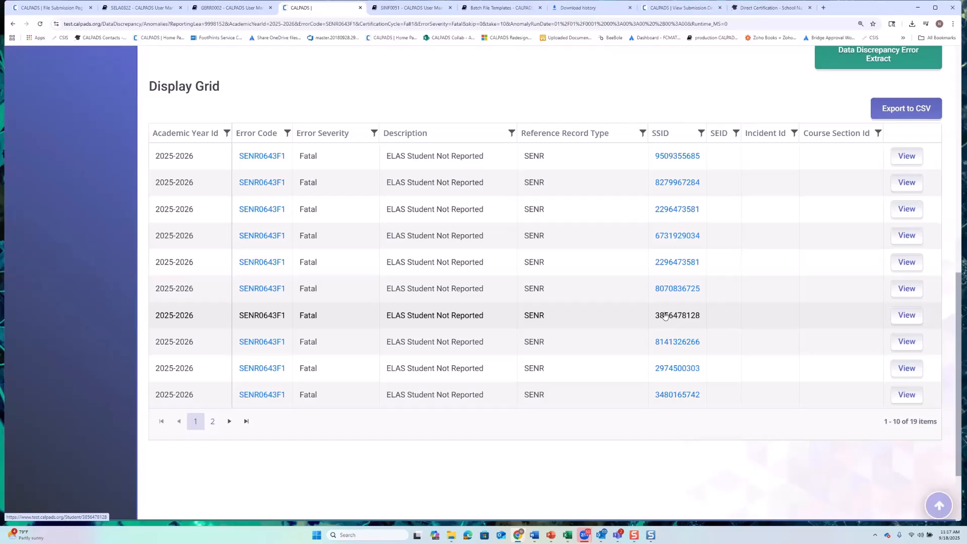
Open the fifth listed student's detail page in a new browser tab and review the Student Enrollment records
left_click(673, 264)
right_click(673, 265)
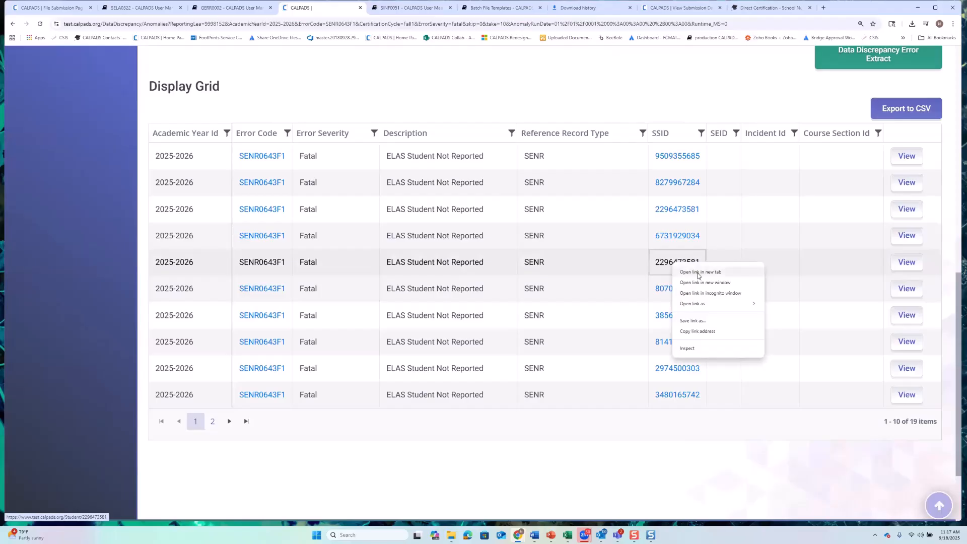
left_click(700, 272)
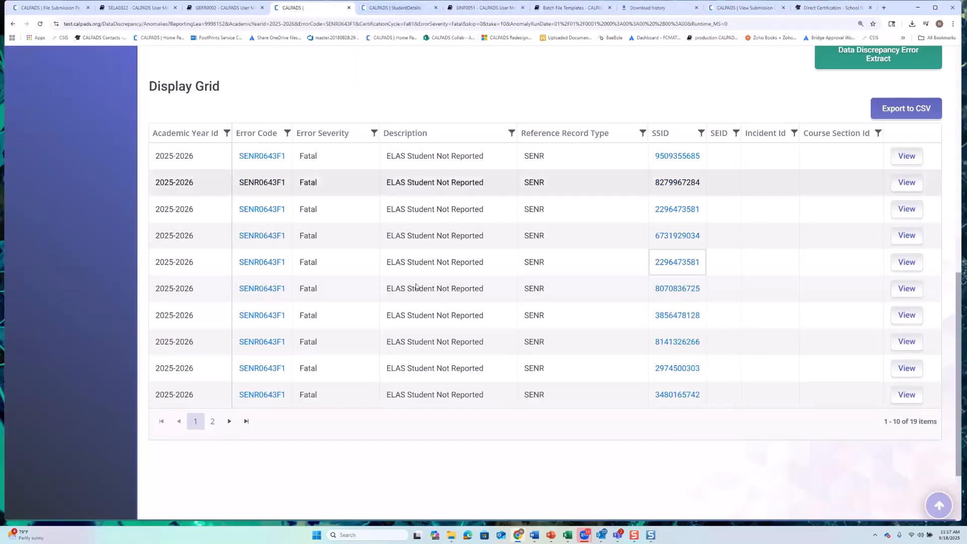
left_click(393, 9)
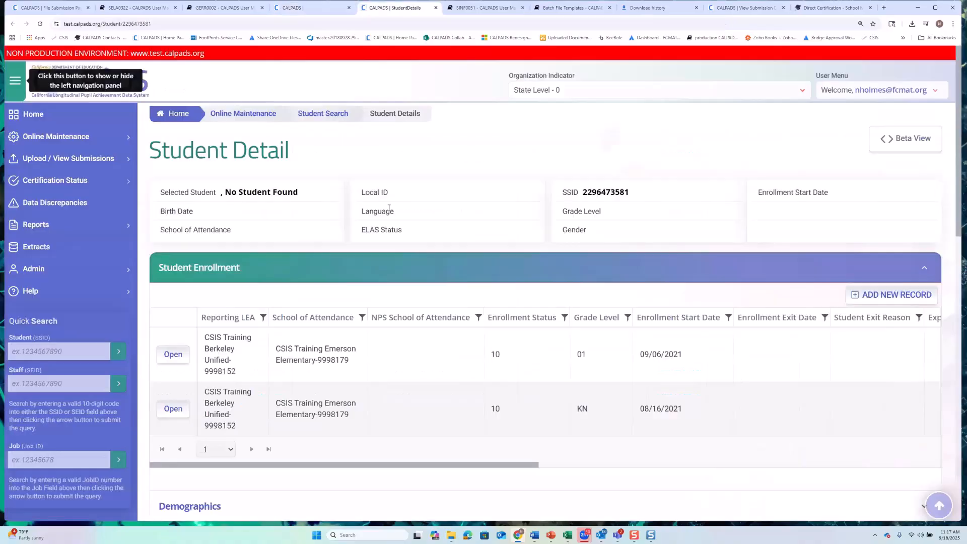
scroll(389, 211, "down", 2)
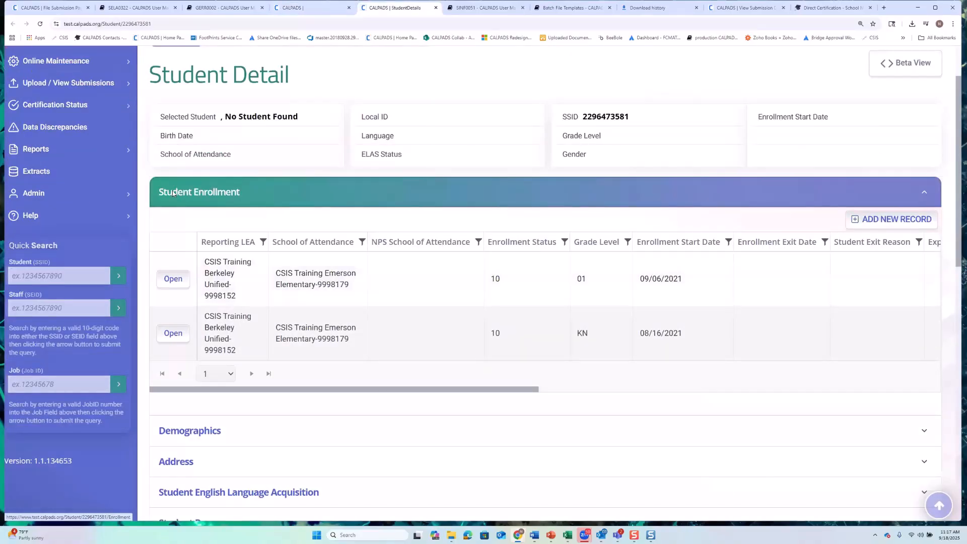
Collapse the Student Enrollment section and expand Student English Language Acquisition on the student's detail page
left_click(173, 193)
scroll(176, 193, "down", 2)
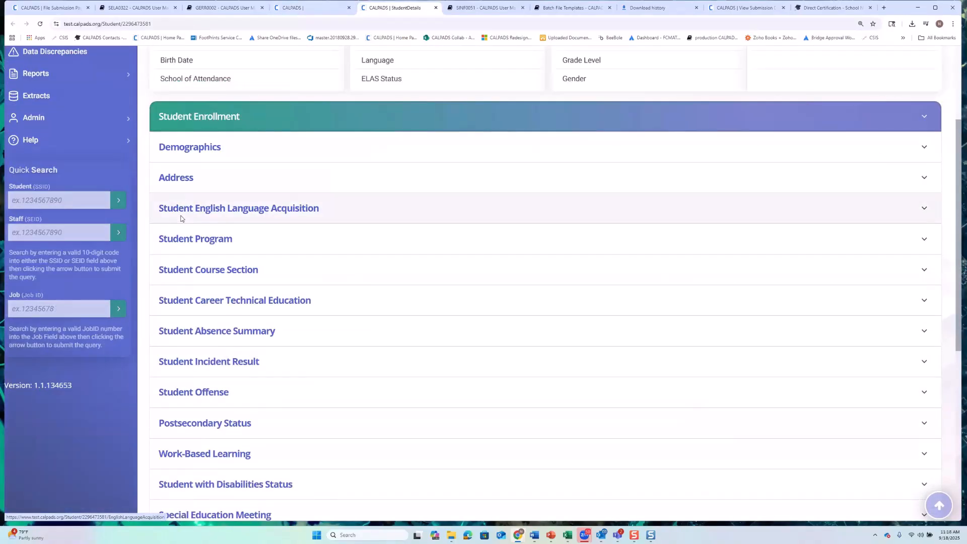
left_click(181, 218)
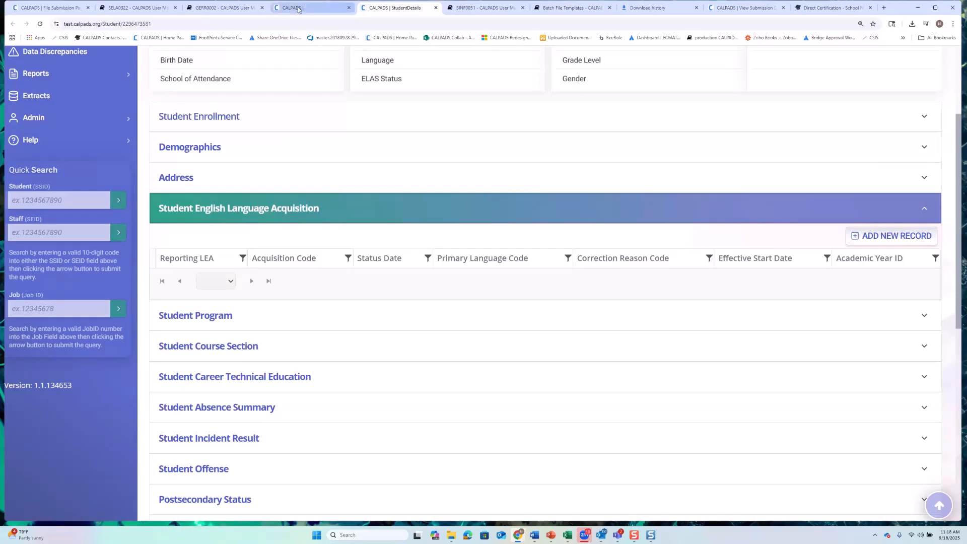
Check the student list in the Display Grid, return to the student's page, and try to add a Student English Language Acquisition record
left_click(276, 6)
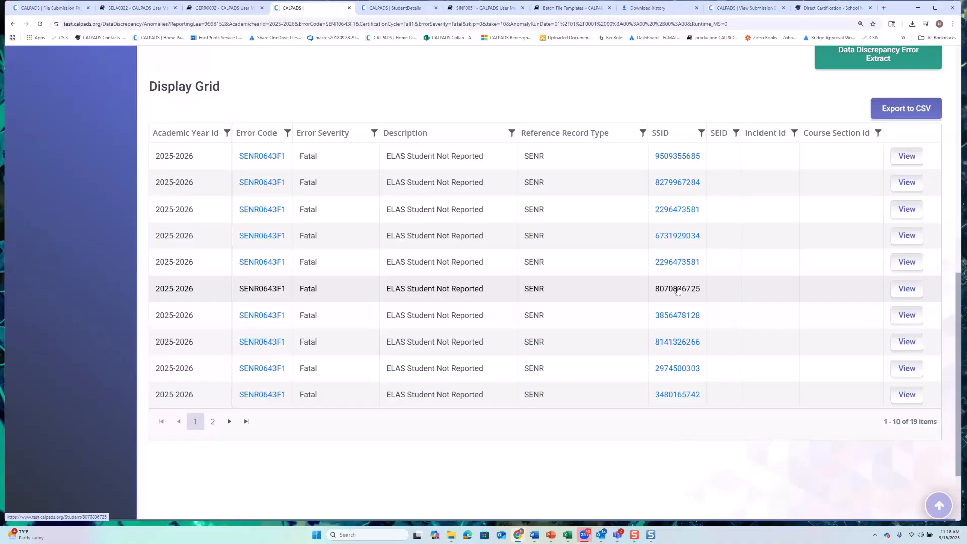
left_click(395, 8)
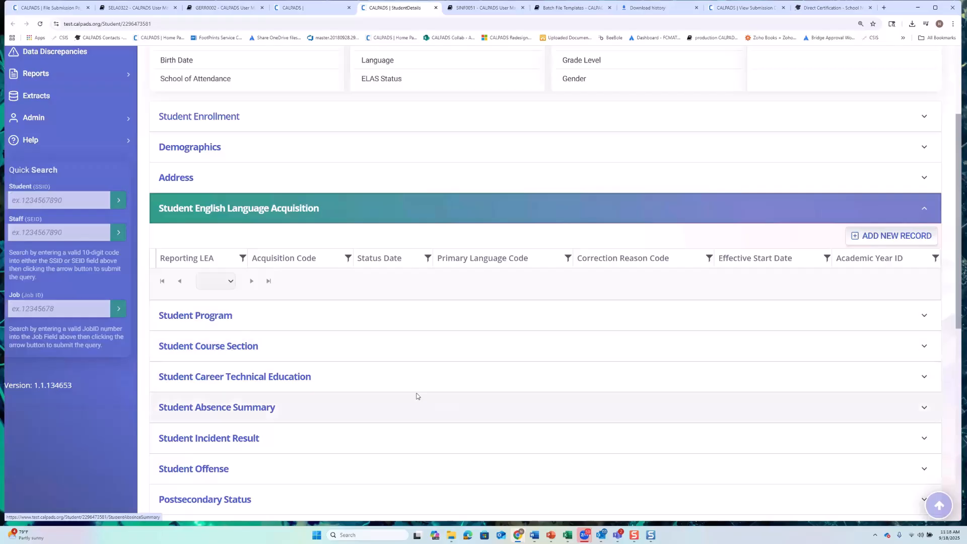
left_click(863, 246)
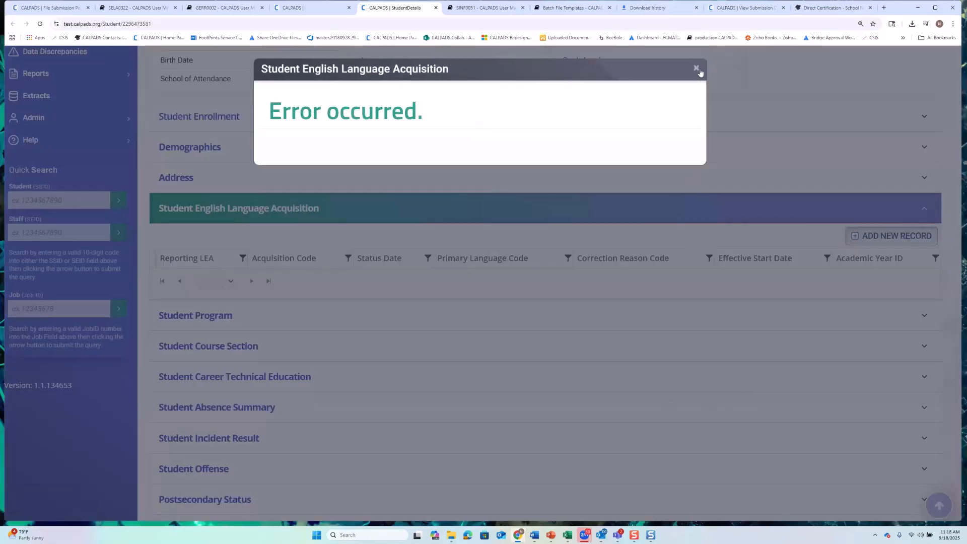
left_click(699, 73)
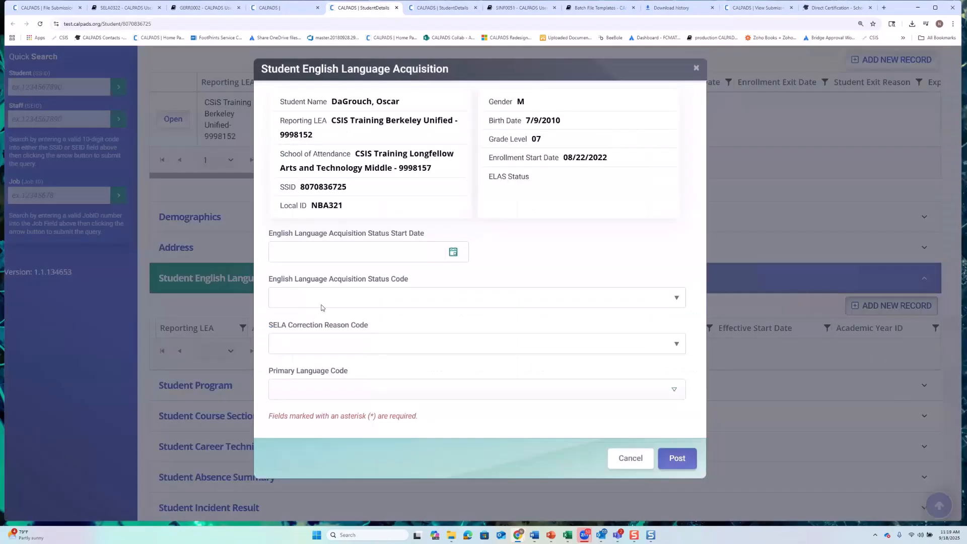
left_click(452, 252)
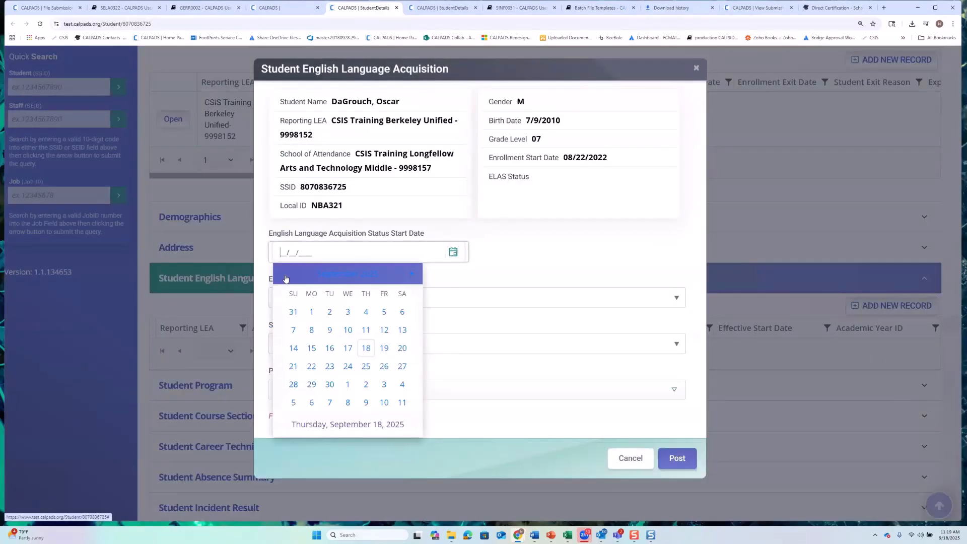
left_click(285, 277)
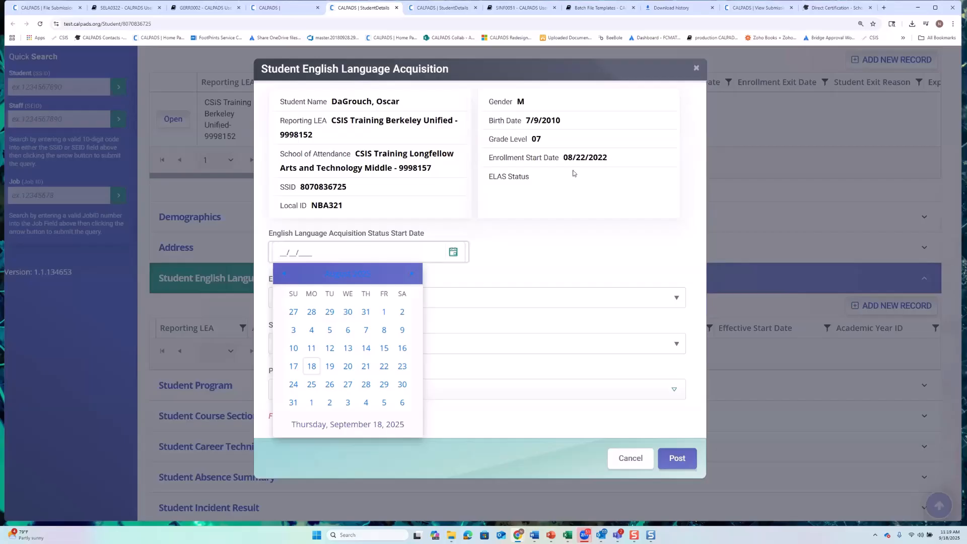
left_click_drag(609, 161, 509, 210)
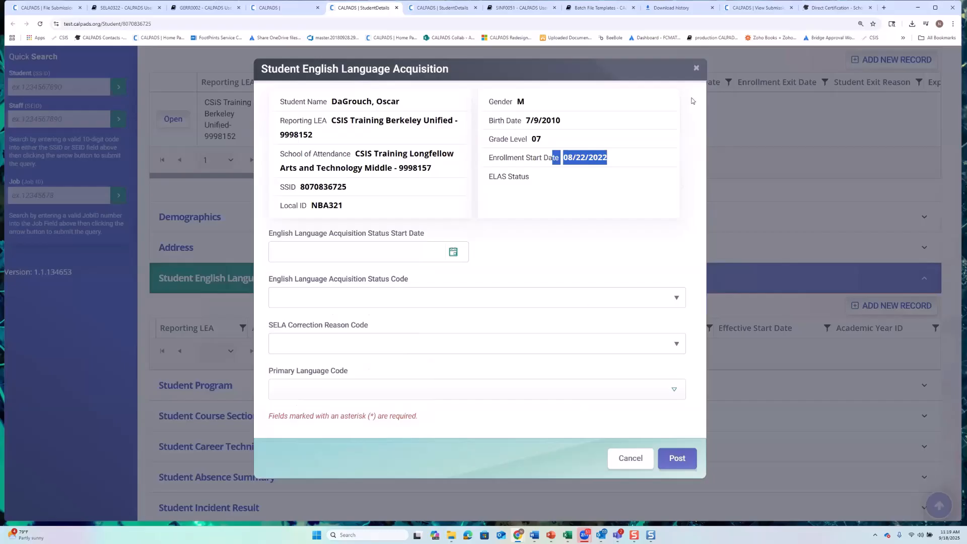
left_click(697, 68)
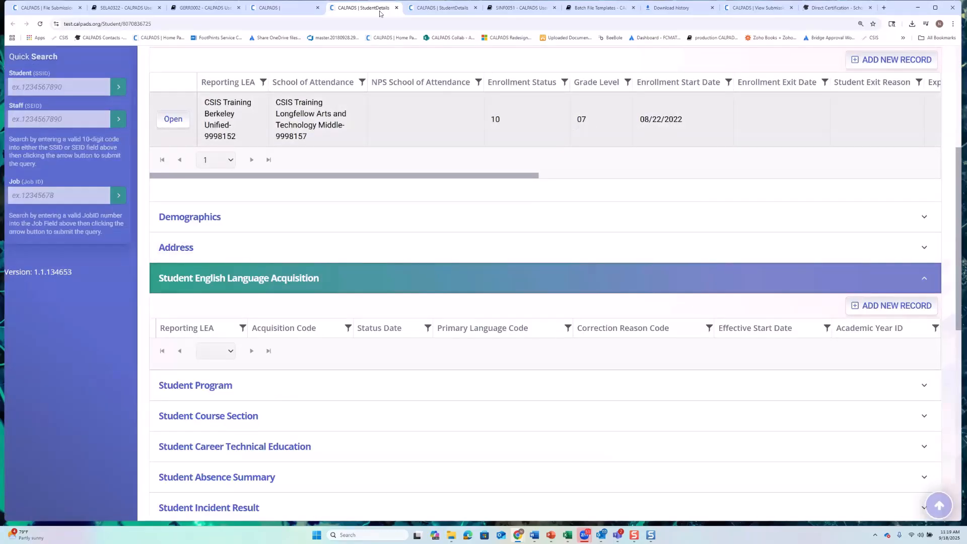
left_click(396, 8)
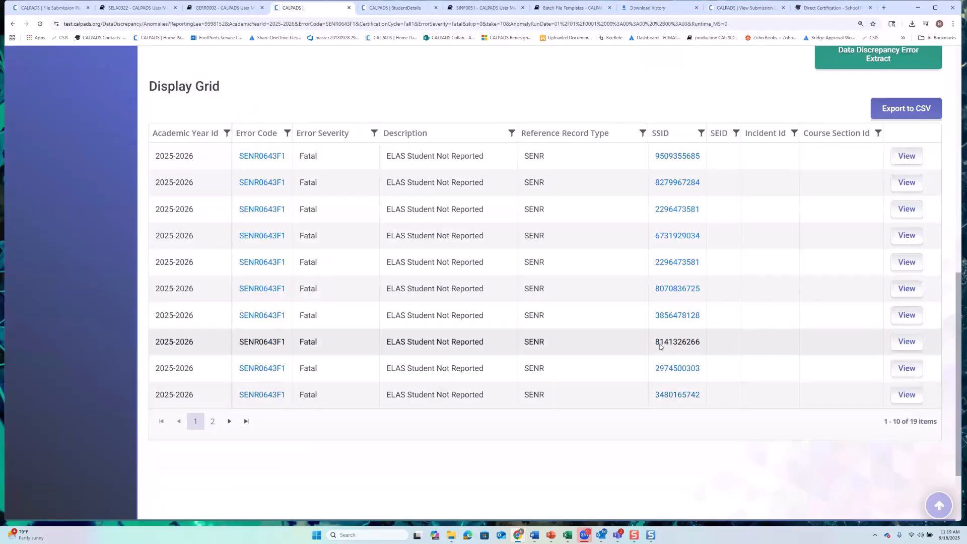
Open the ninth listed student's detail page in a new browser tab and expand the Student English Language Acquisition section
right_click(672, 371)
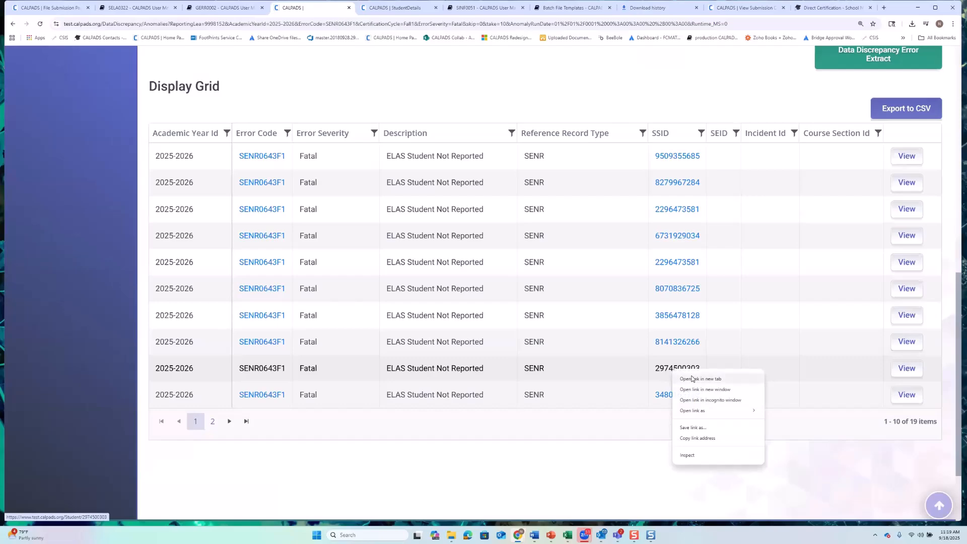
left_click(694, 378)
left_click(373, 8)
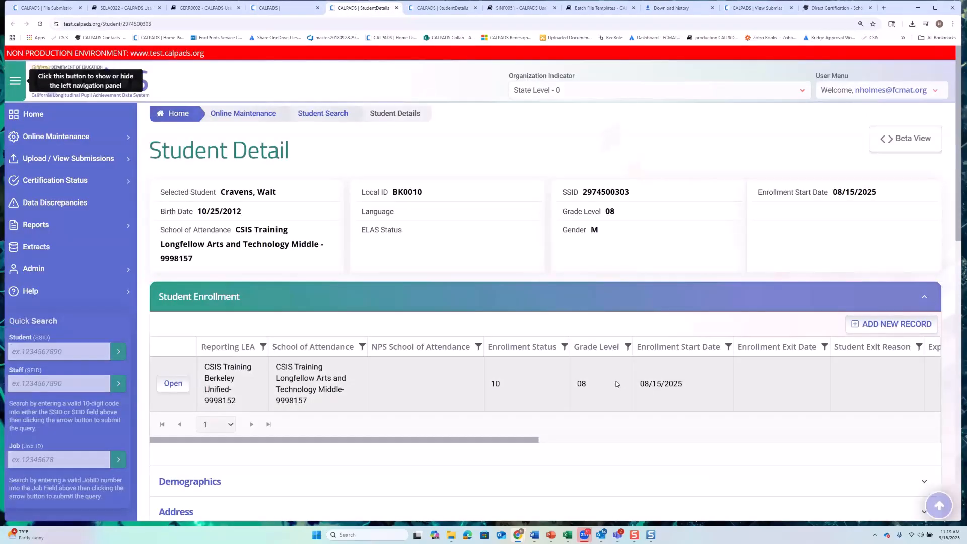
scroll(622, 370, "down", 1)
scroll(576, 334, "down", 2)
scroll(308, 332, "down", 2)
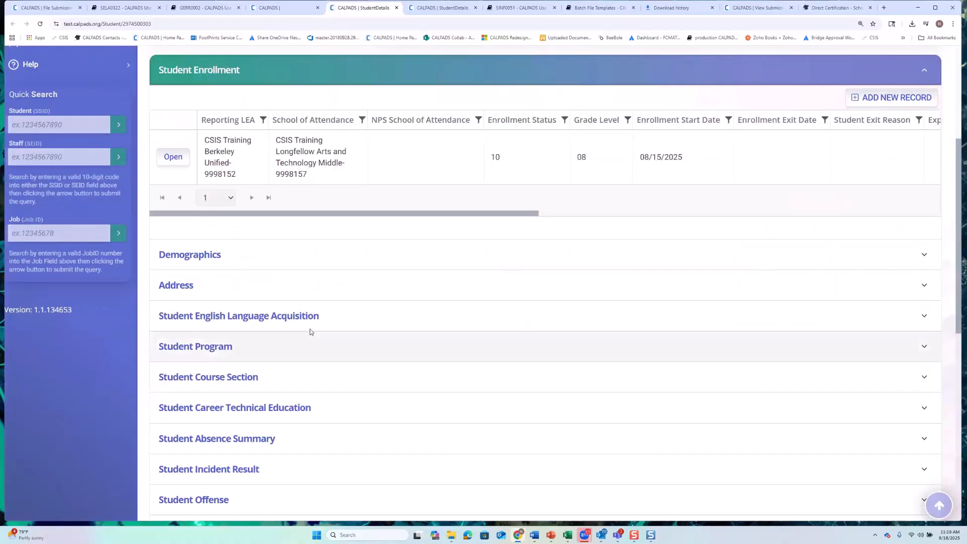
left_click(292, 324)
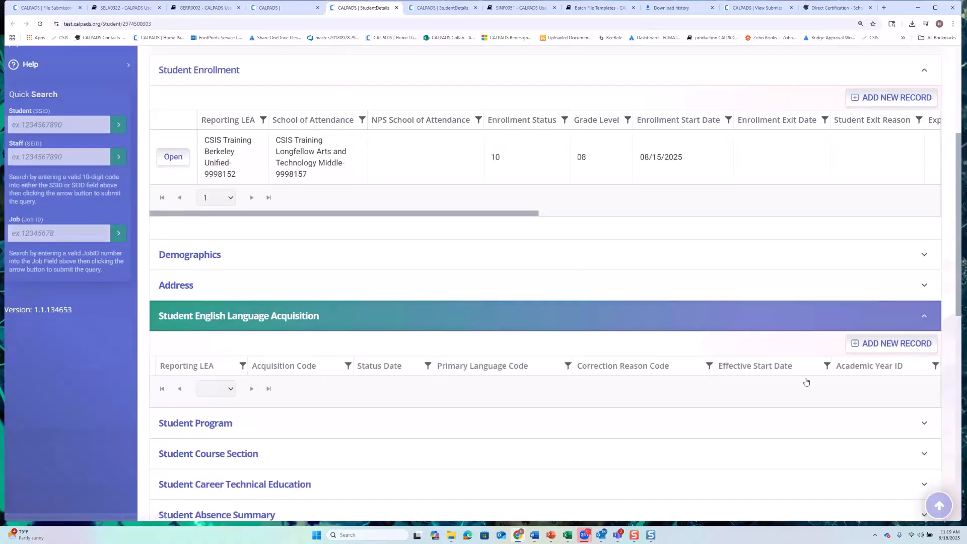
Start a new Student English Language Acquisition record with start date 08/15/2025 and status code EO-English or American Sign Language Only
left_click(856, 345)
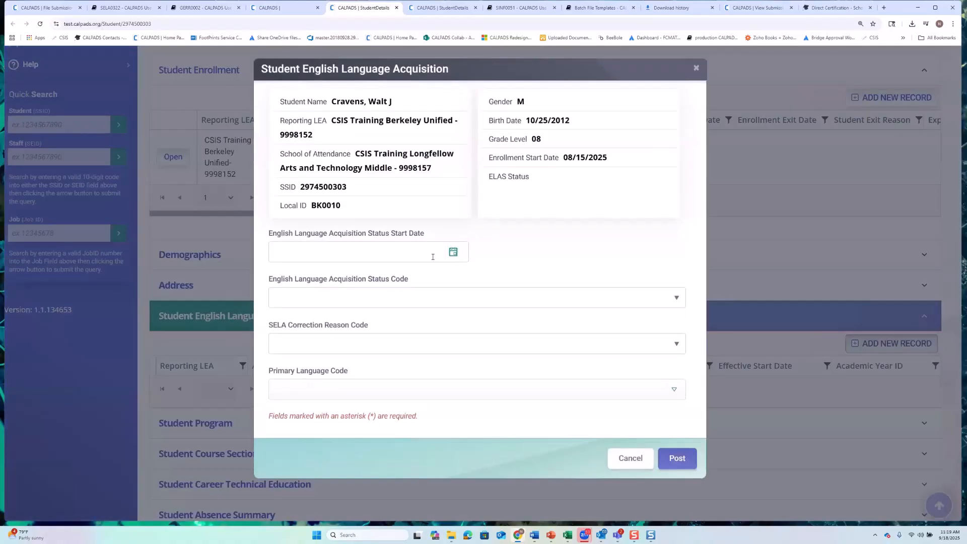
left_click(458, 255)
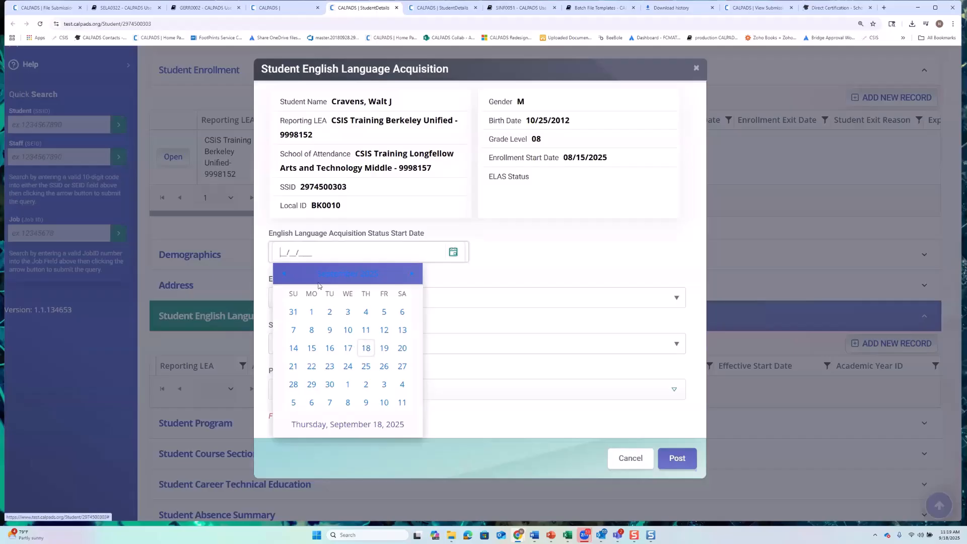
left_click(284, 274)
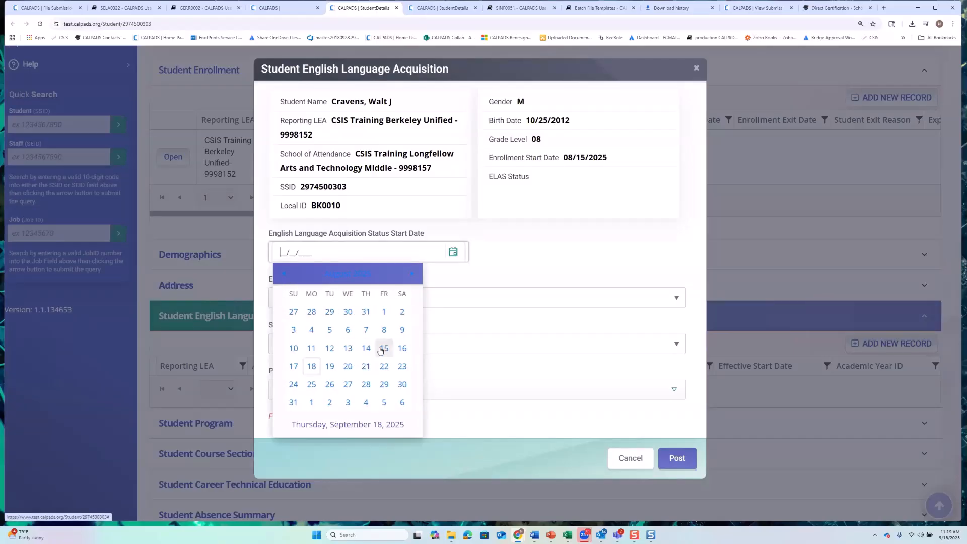
left_click(384, 348)
left_click(356, 302)
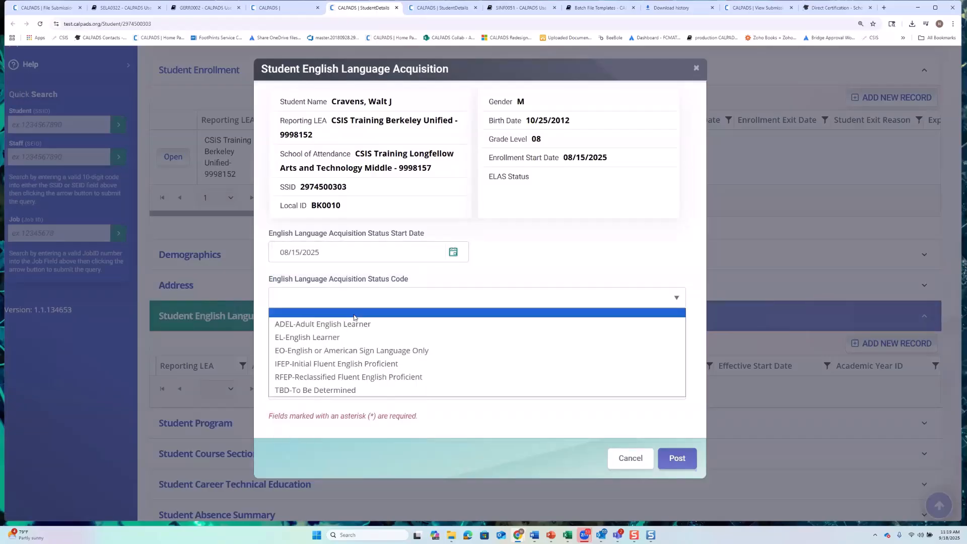
left_click(335, 352)
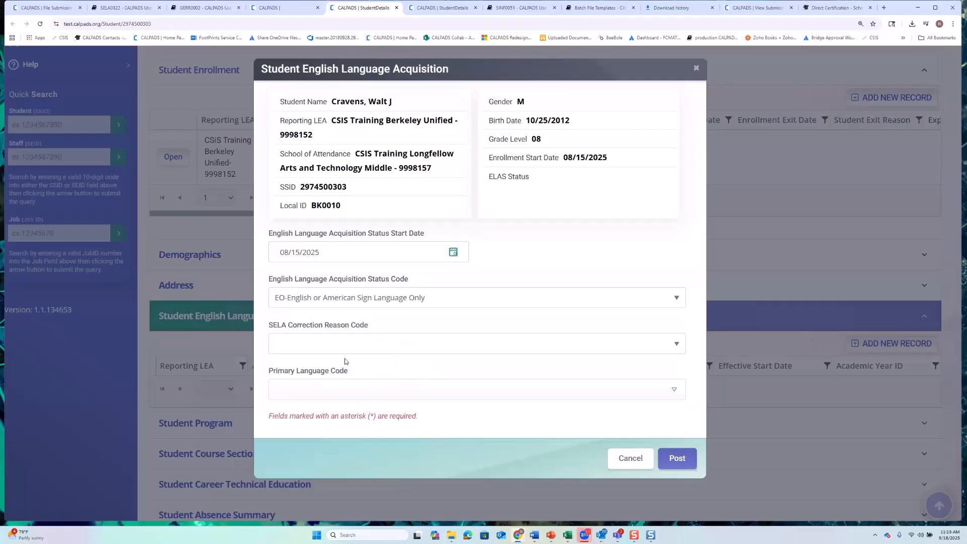
Set the Primary Language Code to eng-English, post the record, and dismiss the job submission notice
left_click(348, 403)
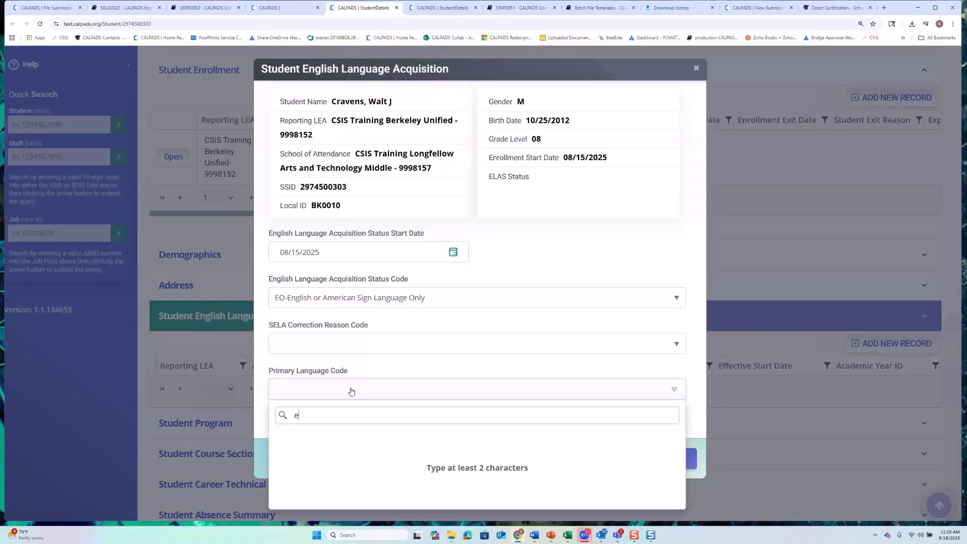
type("eng")
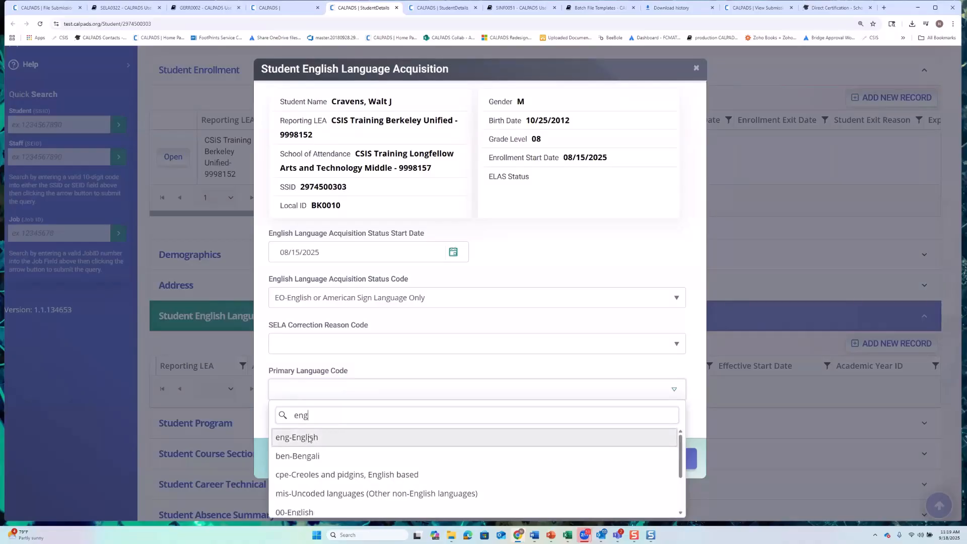
left_click(308, 437)
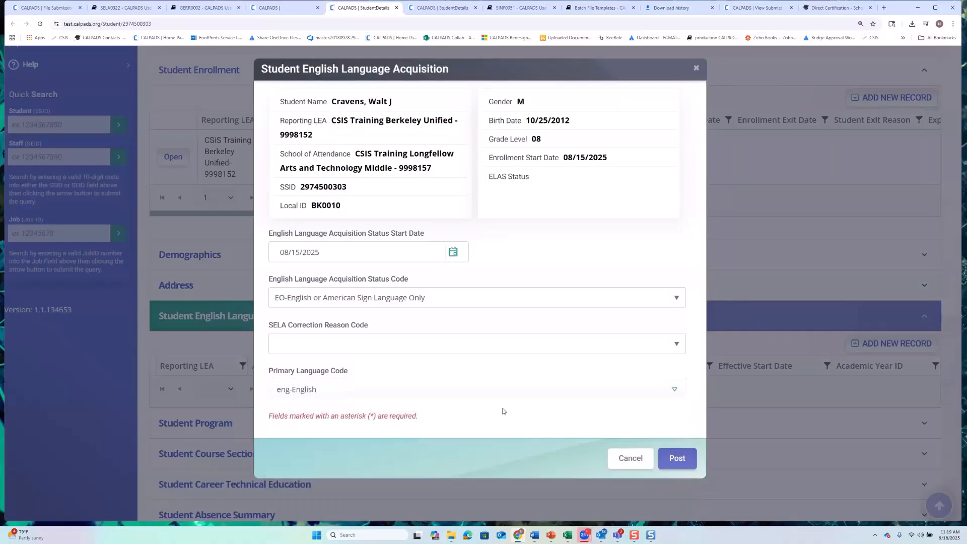
left_click(675, 461)
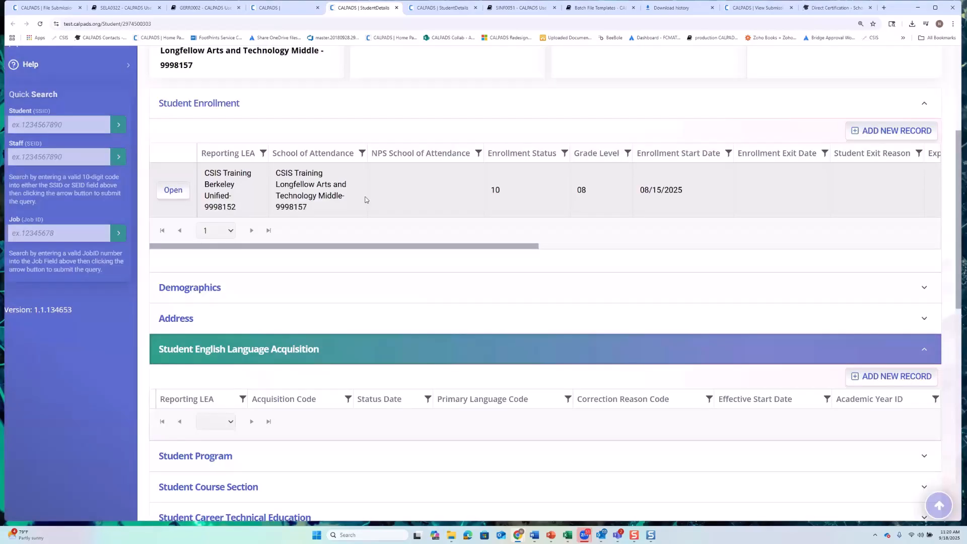
scroll(352, 196, "up", 2)
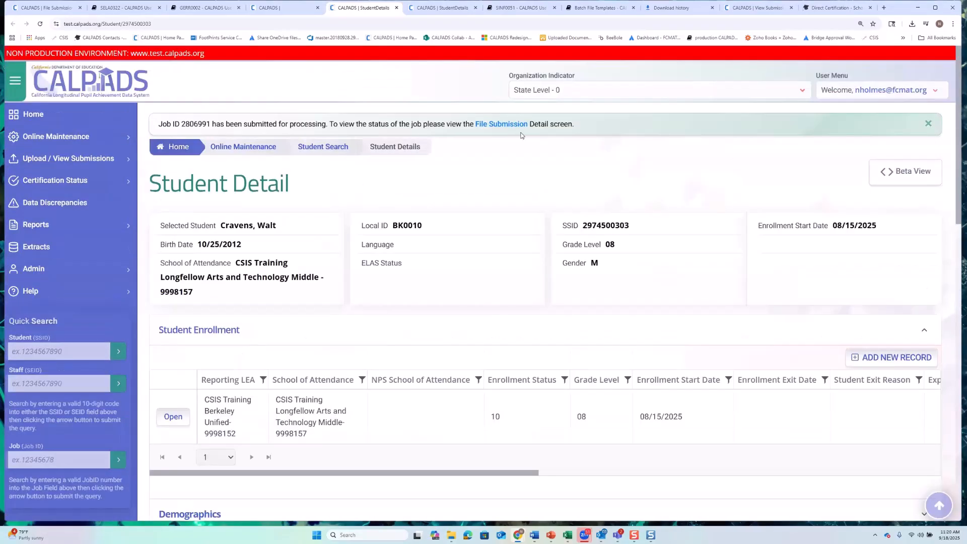
left_click(929, 124)
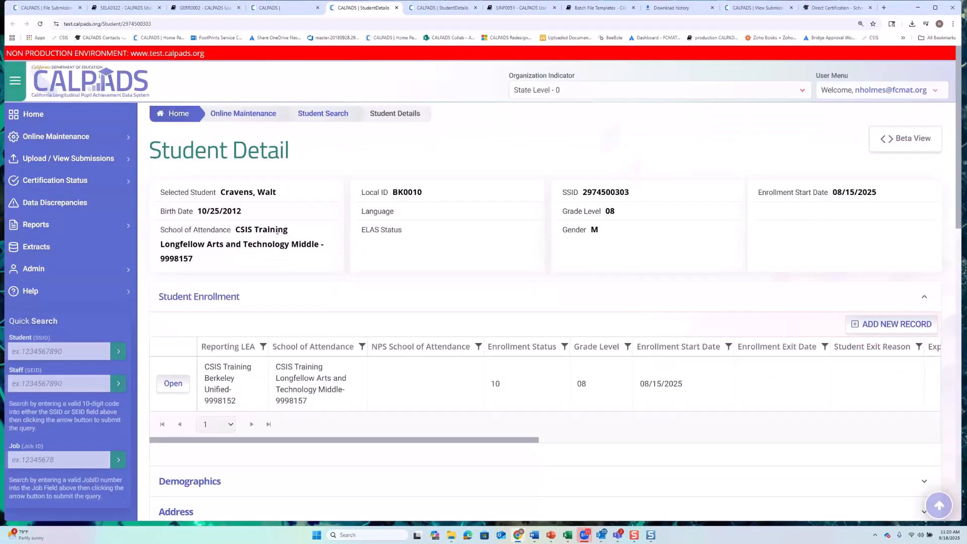
Match the student's SSID in the discrepancy Display Grid and examine that row's SENR0643F1 Data Discrepancy details
left_click_drag(583, 192, 630, 195)
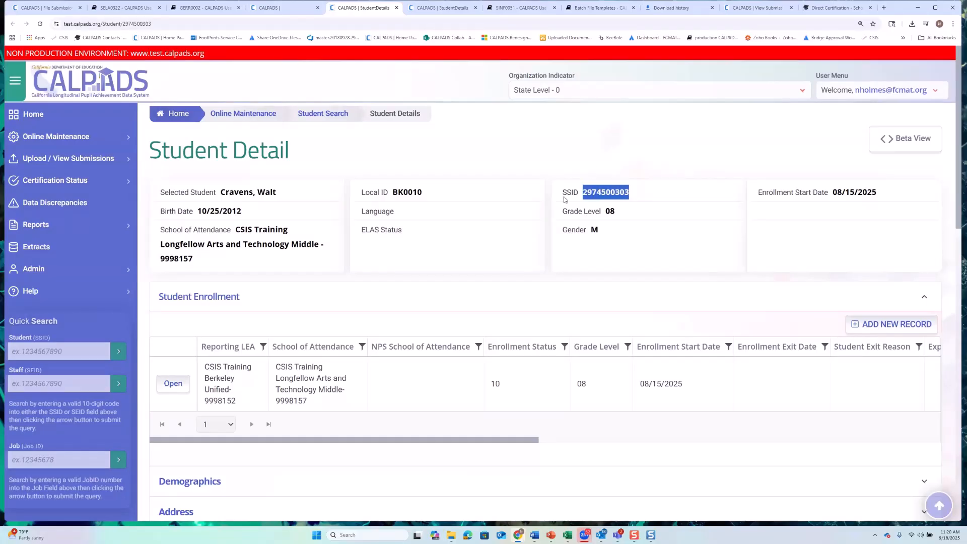
left_click(304, 12)
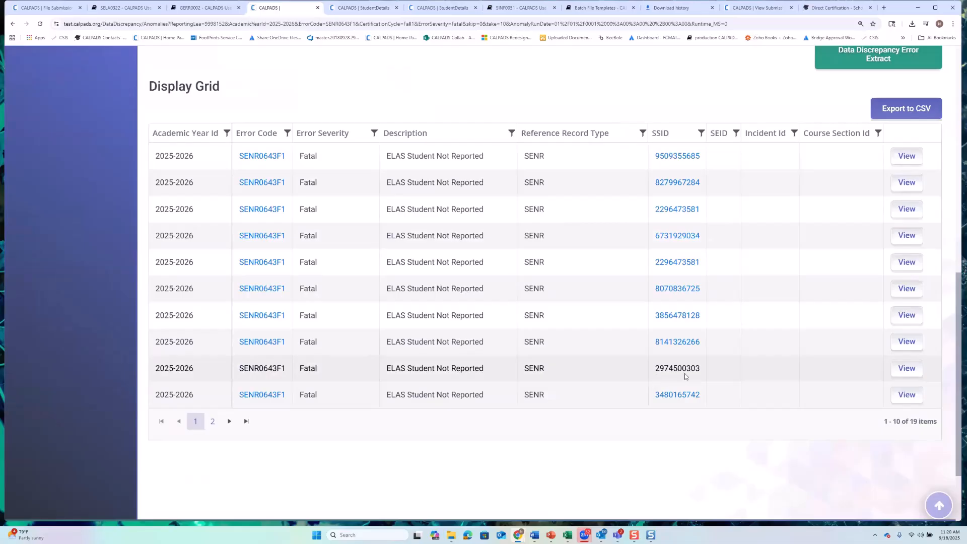
left_click(906, 370)
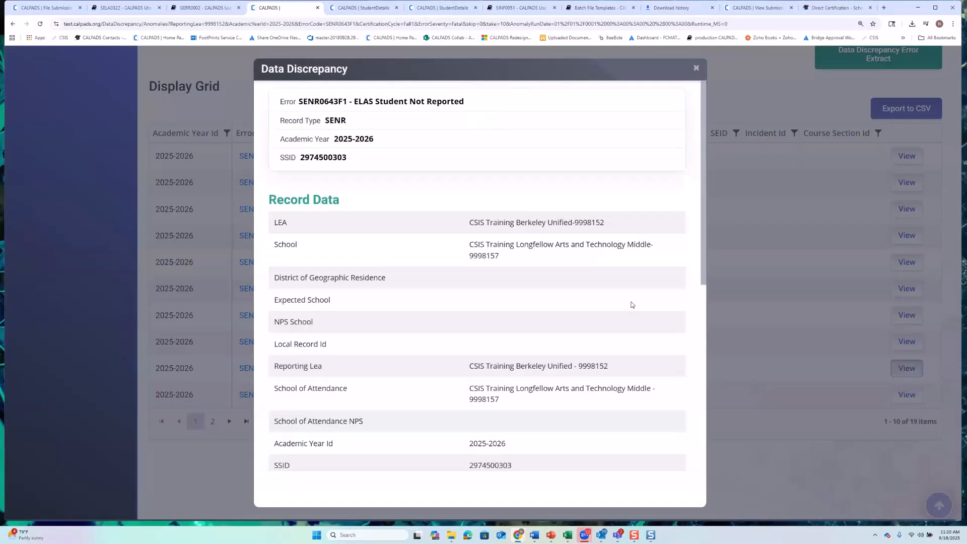
scroll(594, 320, "down", 5)
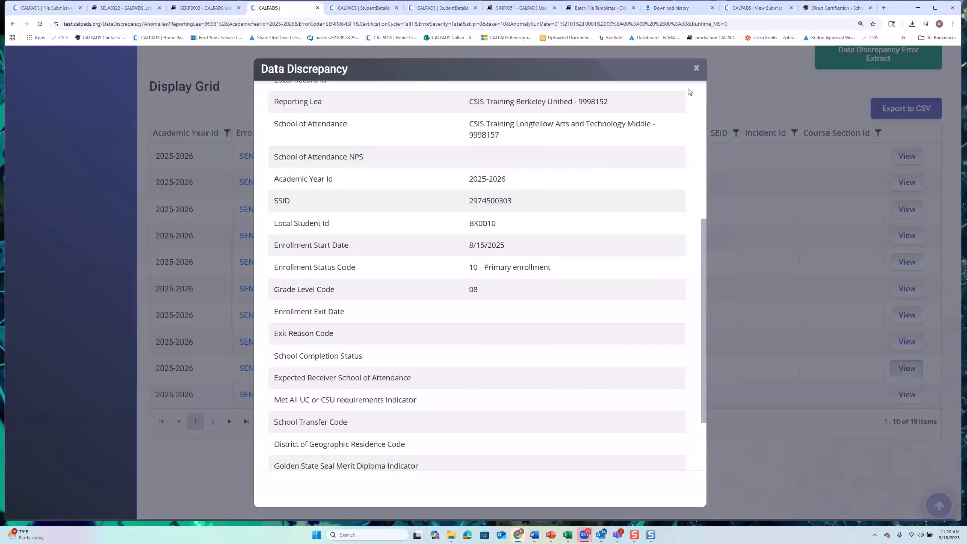
left_click(696, 68)
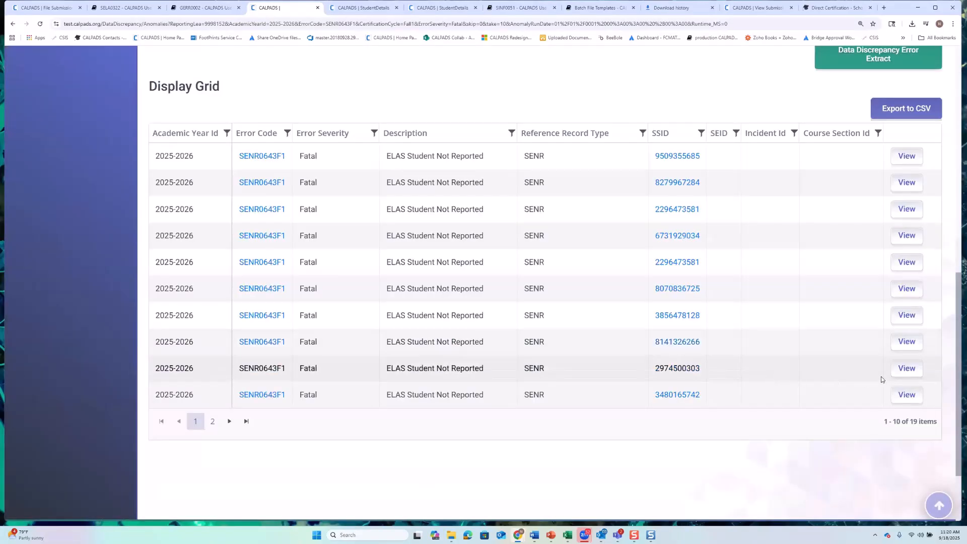
left_click(894, 373)
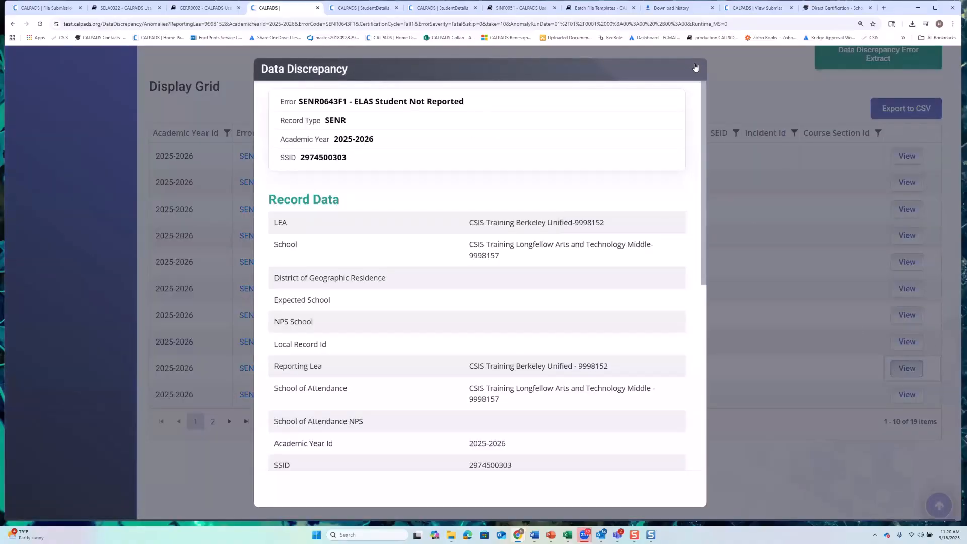
left_click(696, 68)
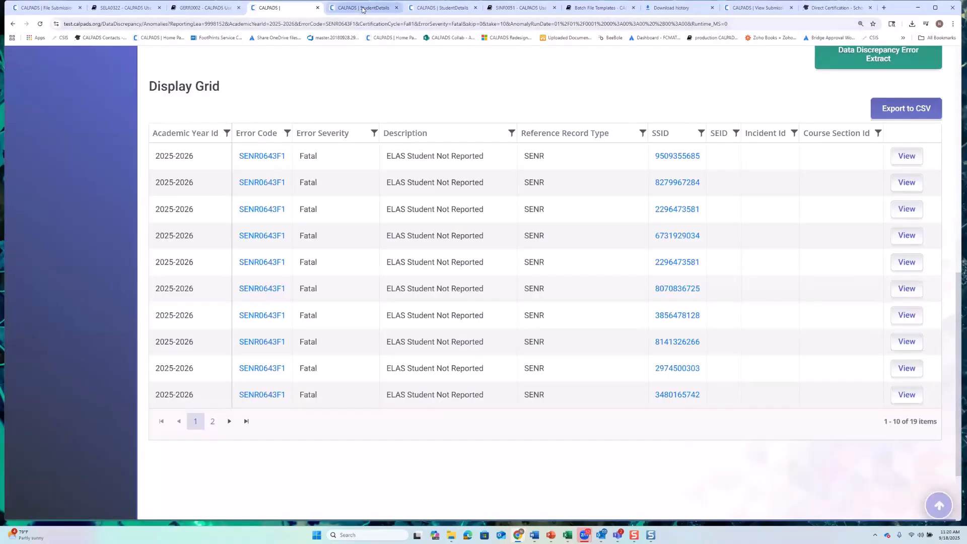
Reload the corrected student's detail page and expand Student English Language Acquisition to check for the posted record
left_click(362, 8)
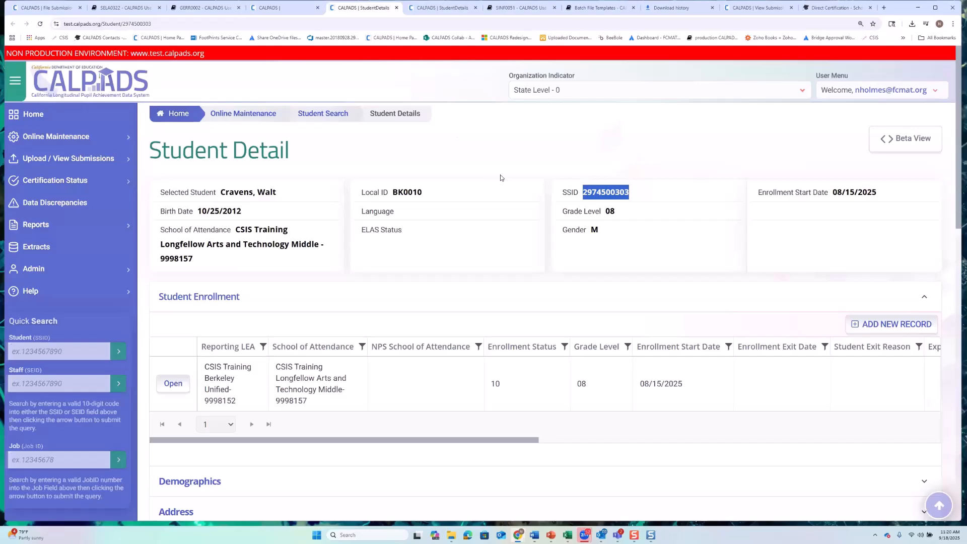
scroll(442, 240, "down", 5)
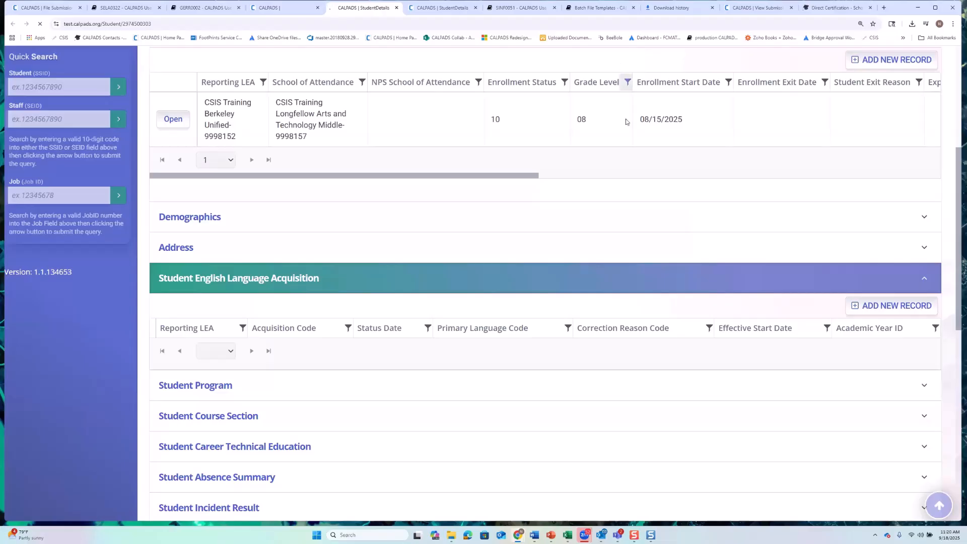
scroll(302, 305, "down", 4)
scroll(302, 305, "down", 1)
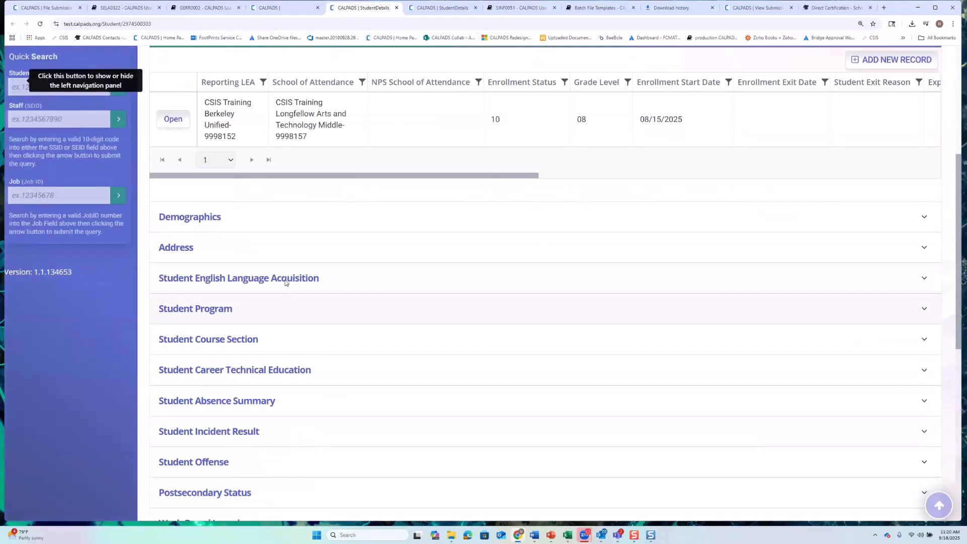
left_click(287, 278)
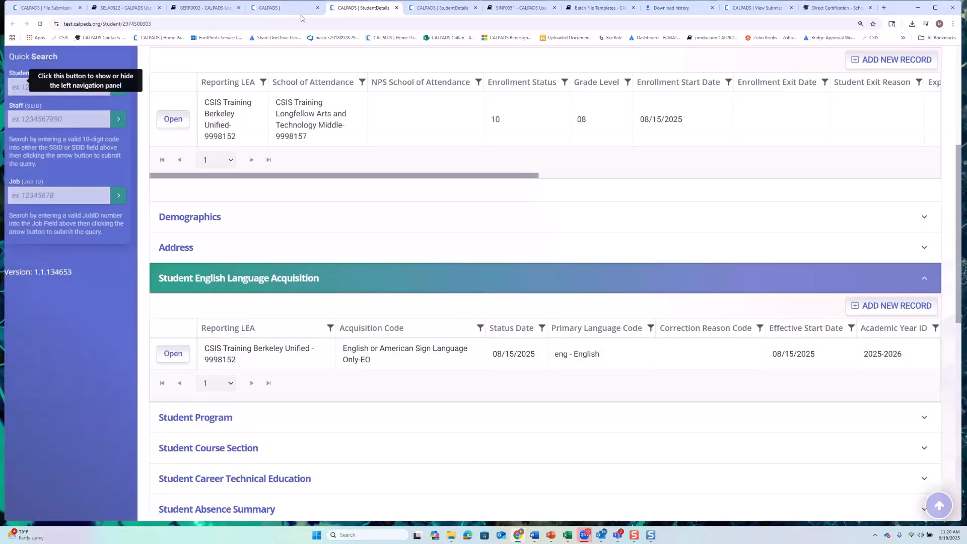
Return to the discrepancy Display Grid and recheck the Data Discrepancy details for the corrected student's SENR0643F1 row
left_click(281, 7)
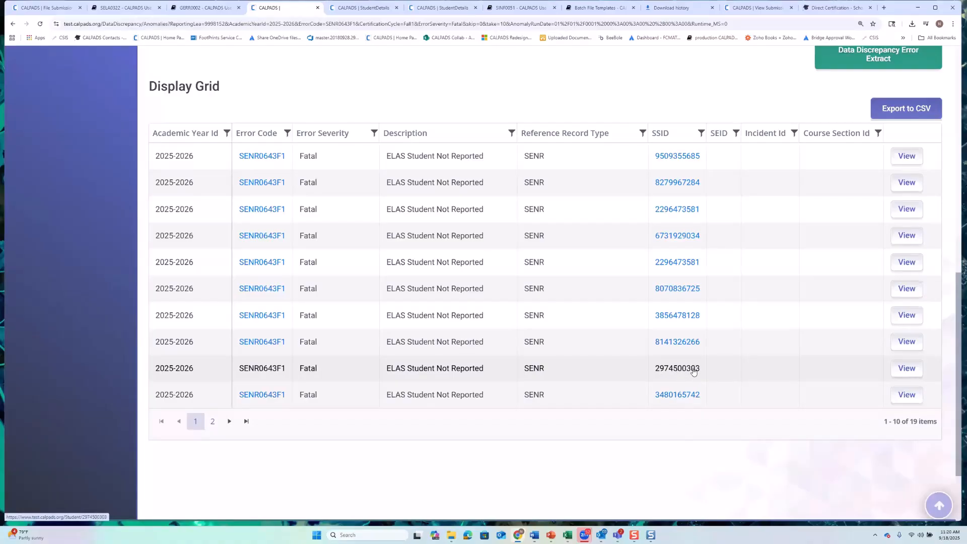
left_click(911, 373)
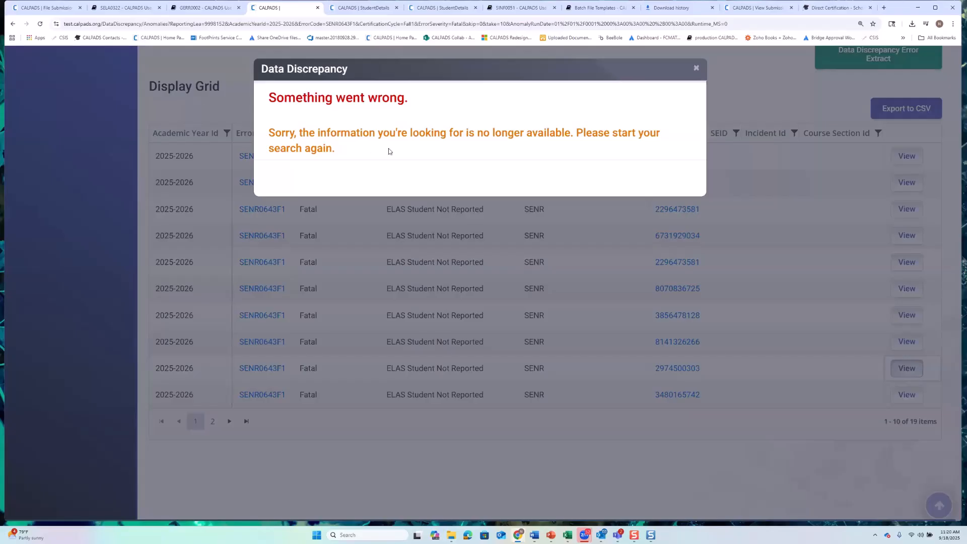
left_click(695, 70)
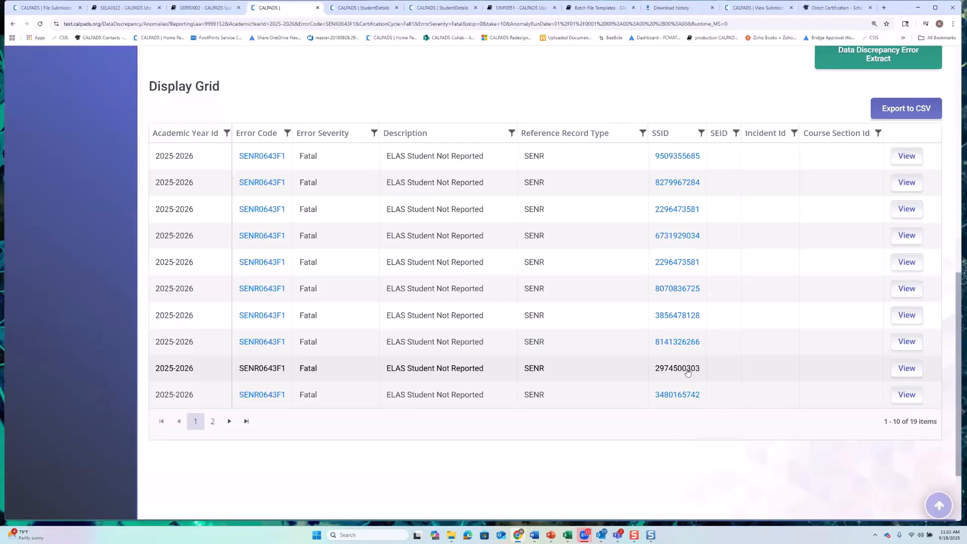
scroll(280, 254, "up", 5)
scroll(280, 254, "down", 1)
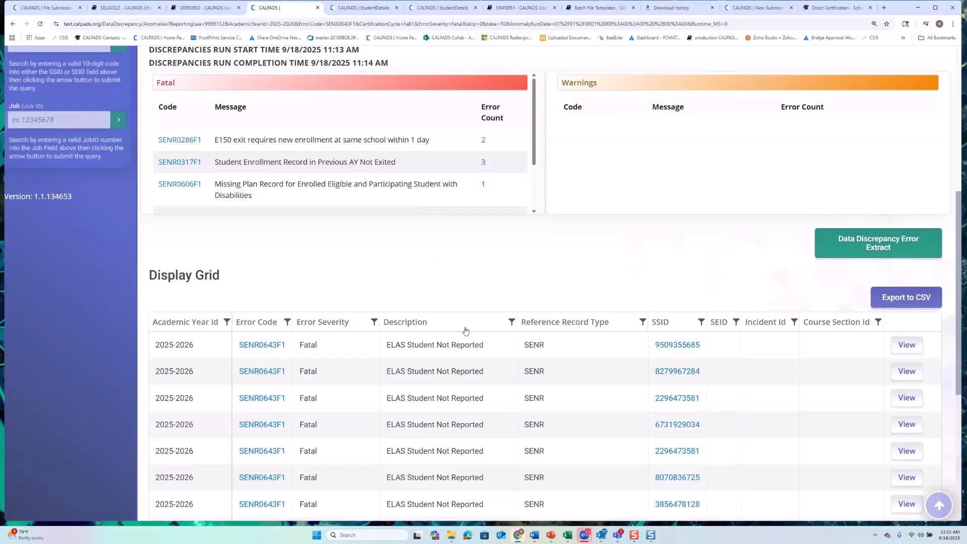
scroll(680, 473, "down", 1)
scroll(681, 473, "down", 2)
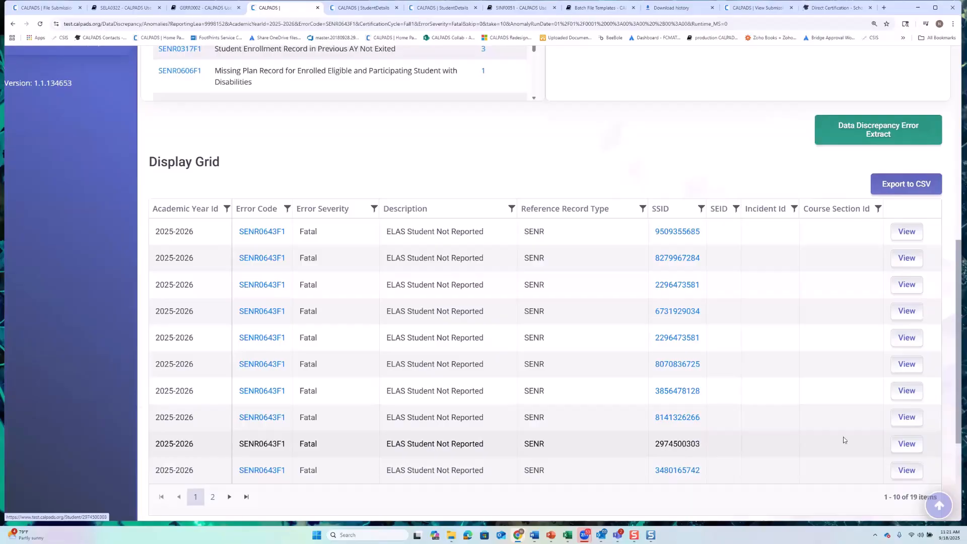
left_click(902, 447)
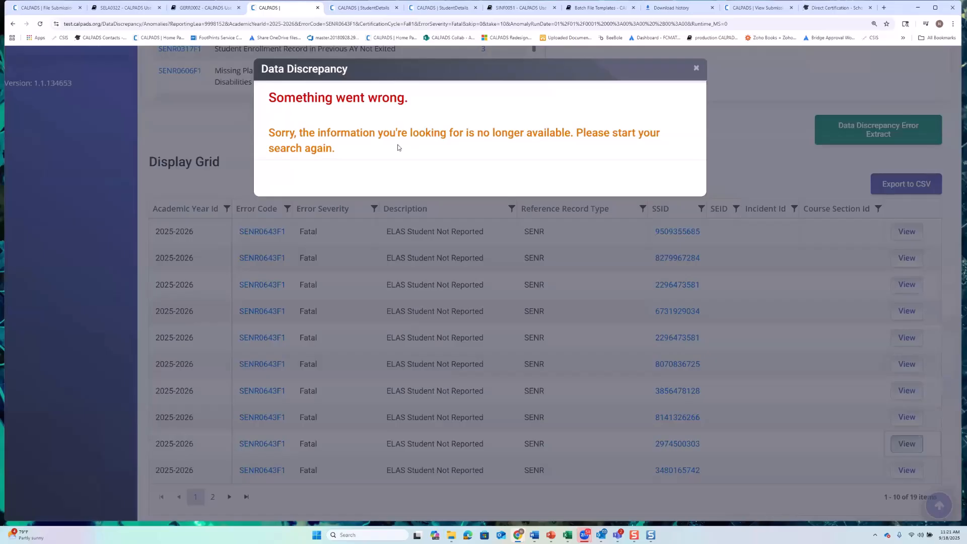
left_click(696, 68)
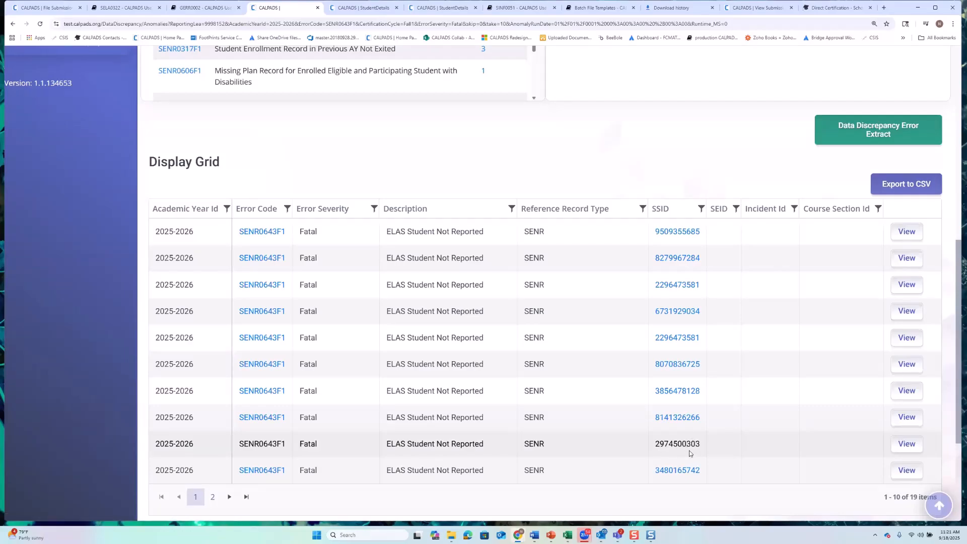
List the SENR0606F1 fatal errors in the Display Grid and review the Summary Grid's run times and error counts
scroll(373, 216, "up", 2)
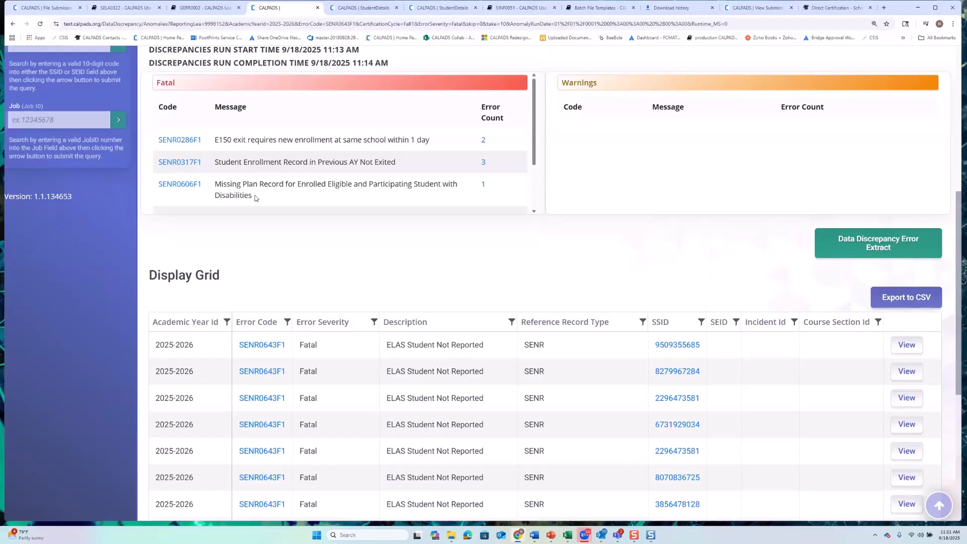
left_click(483, 184)
scroll(424, 276, "down", 5)
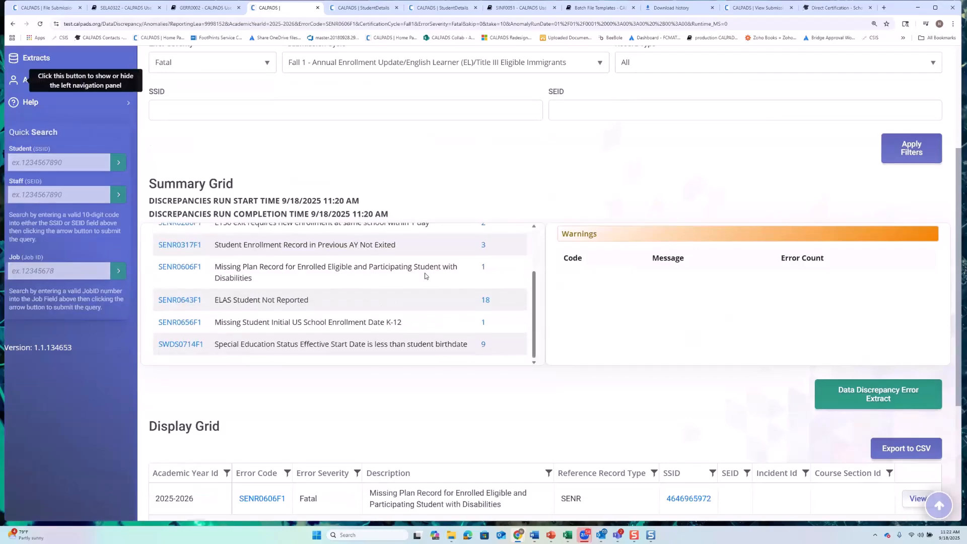
scroll(417, 417, "down", 3)
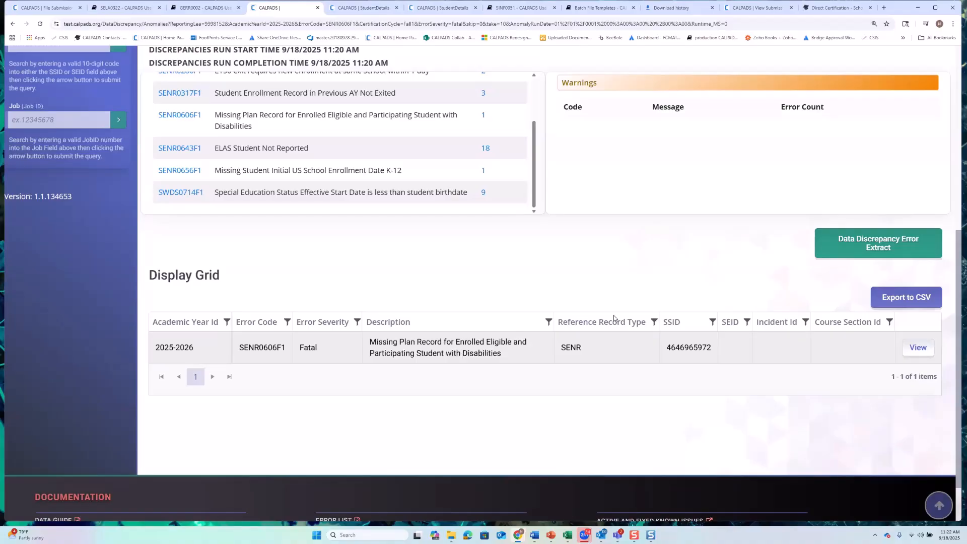
scroll(443, 350, "up", 4)
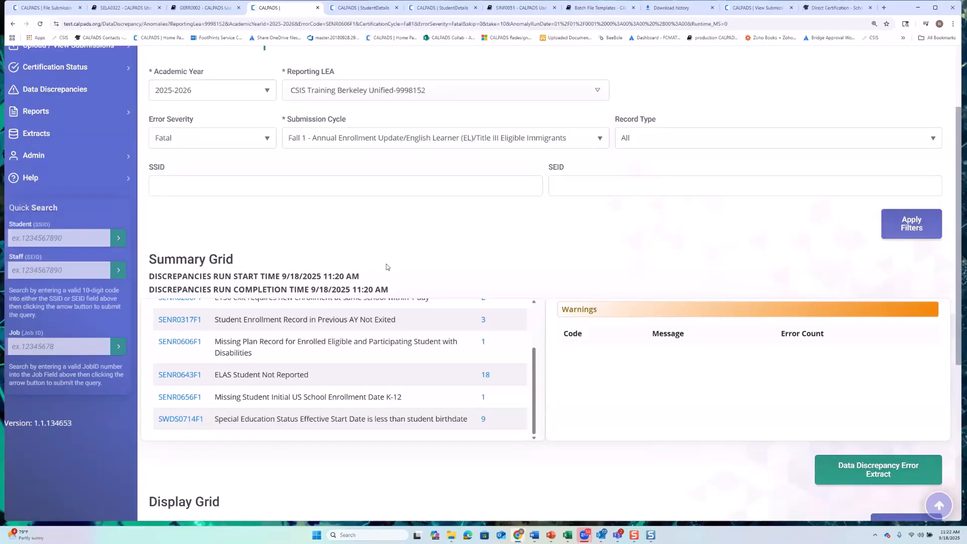
scroll(387, 268, "up", 1)
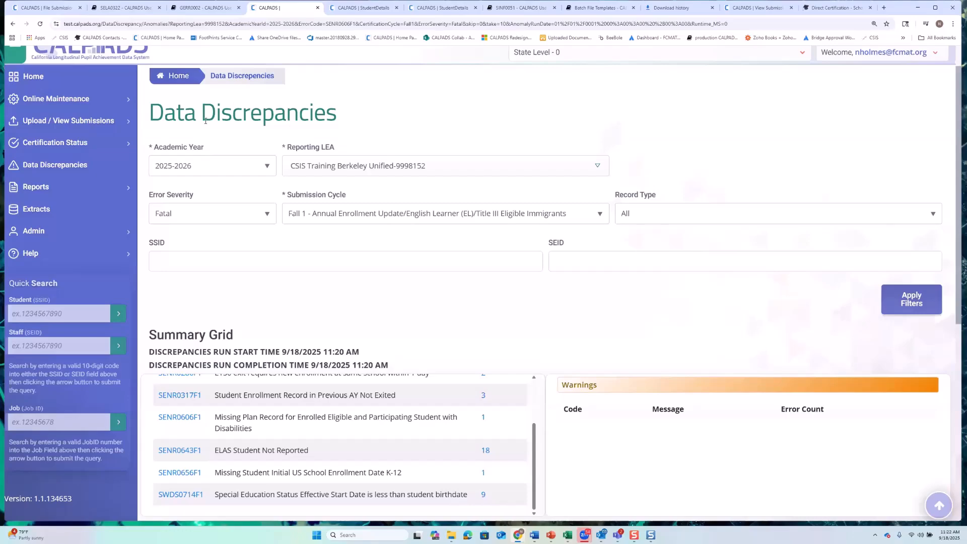
scroll(269, 232, "down", 4)
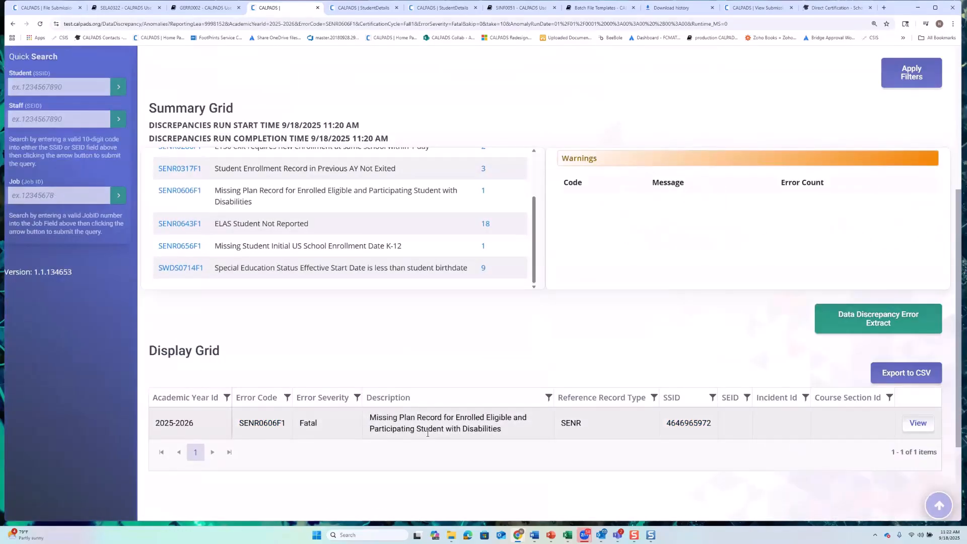
Examine the SENR0606F1 row, highlighting its error description and Reference Record Type
left_click_drag(502, 432, 368, 421)
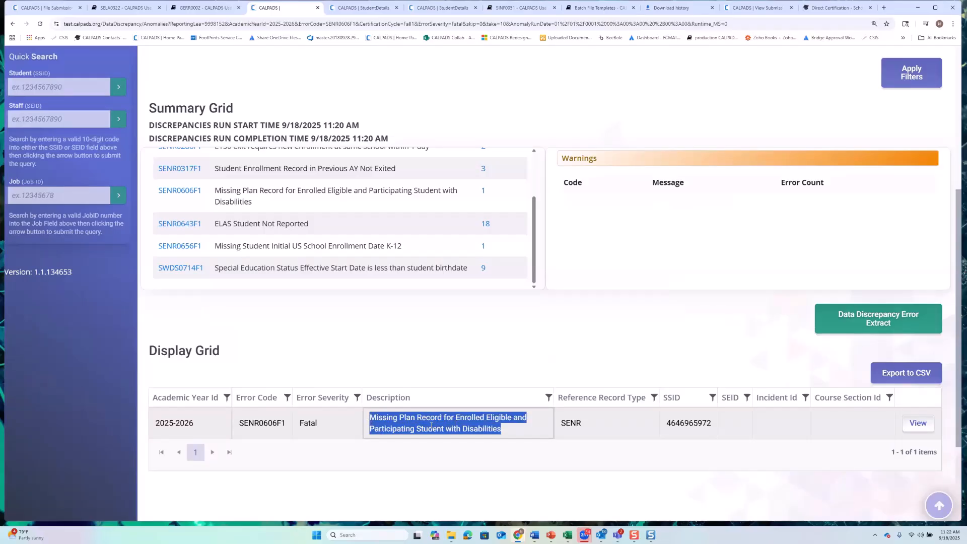
left_click(512, 432)
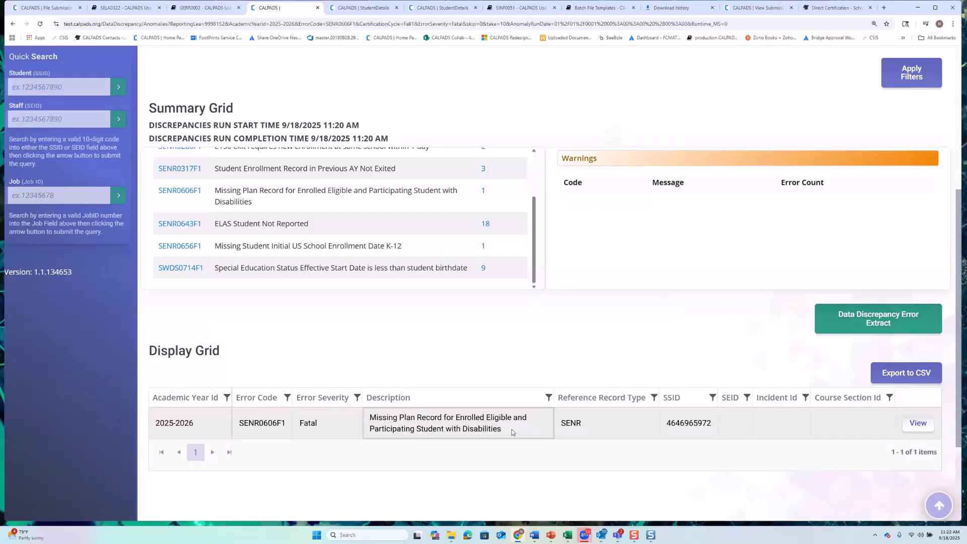
left_click_drag(492, 429, 439, 429)
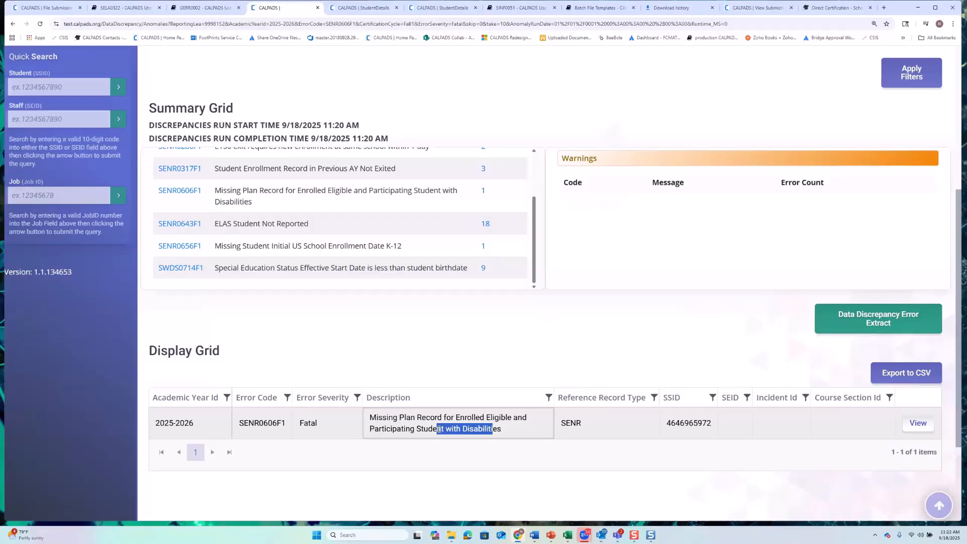
left_click_drag(589, 424, 570, 434)
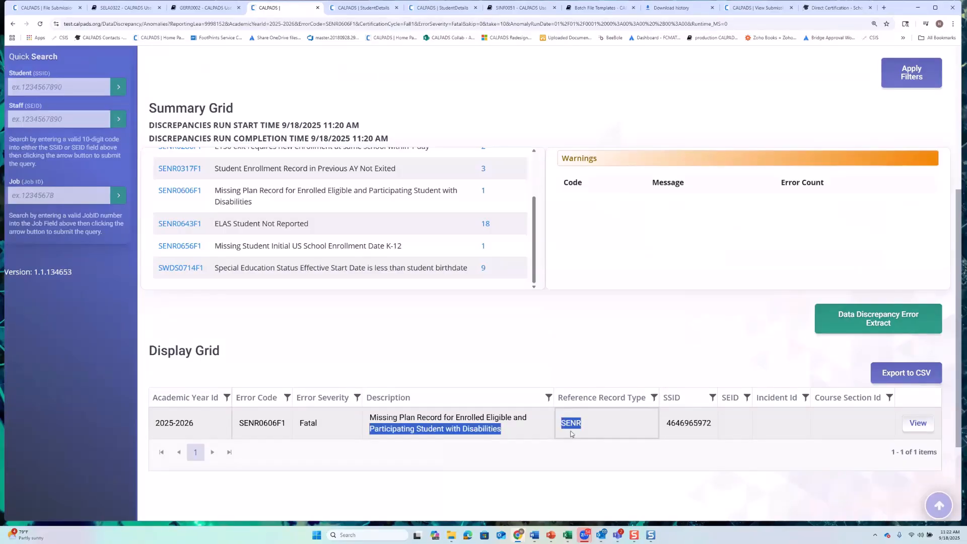
left_click(578, 428)
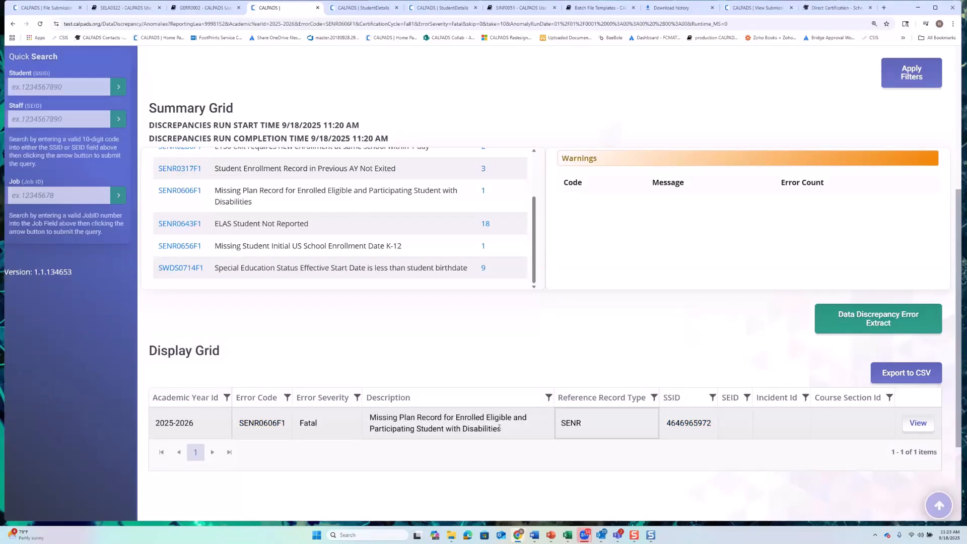
double_click(566, 428)
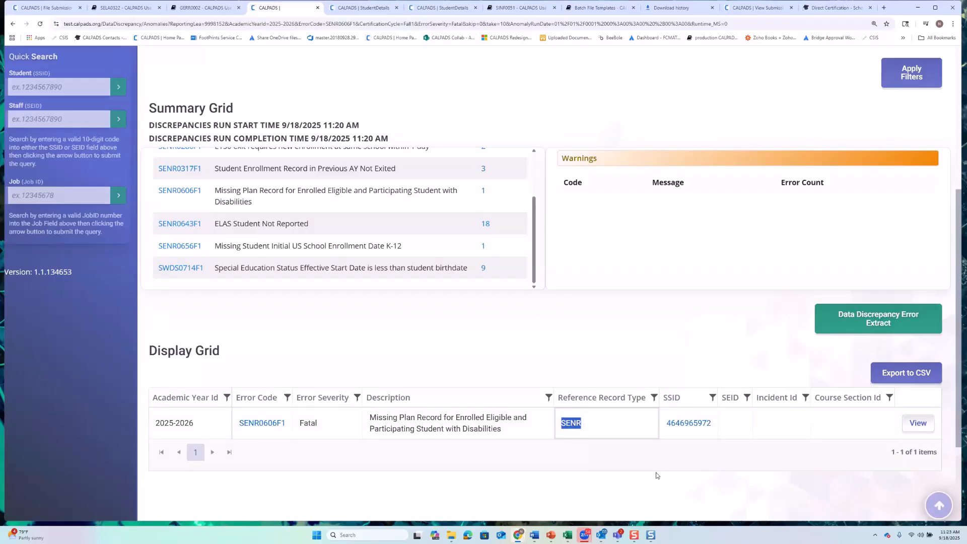
right_click(683, 427)
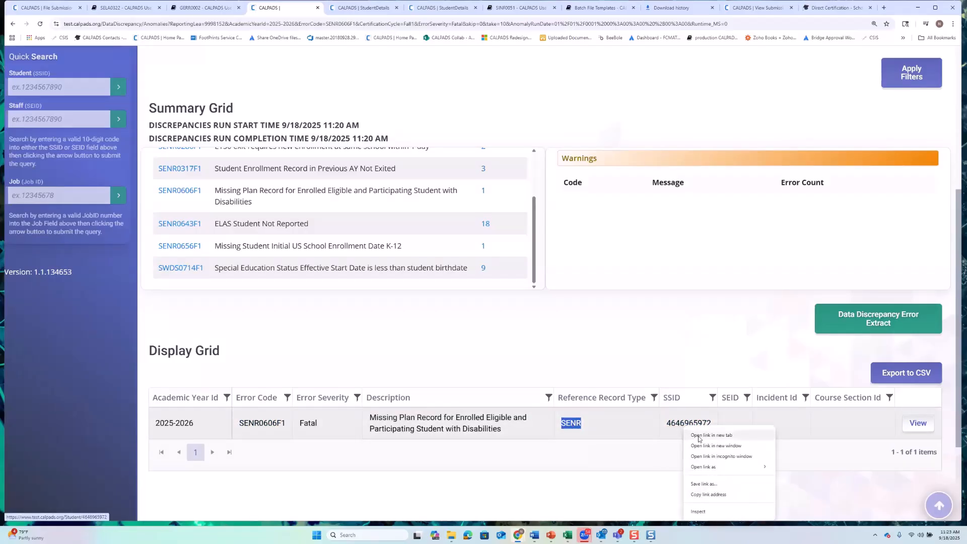
left_click(700, 436)
left_click(387, 8)
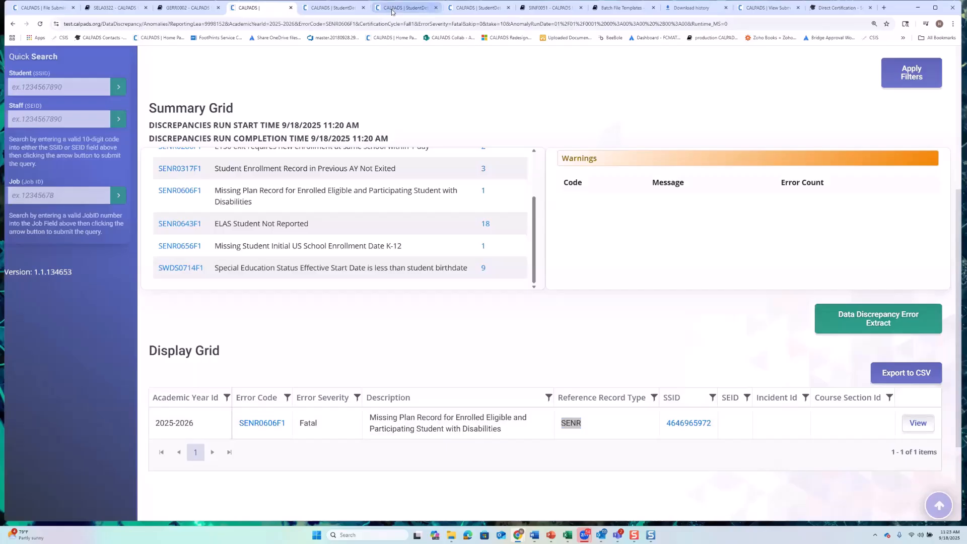
scroll(338, 212, "down", 1)
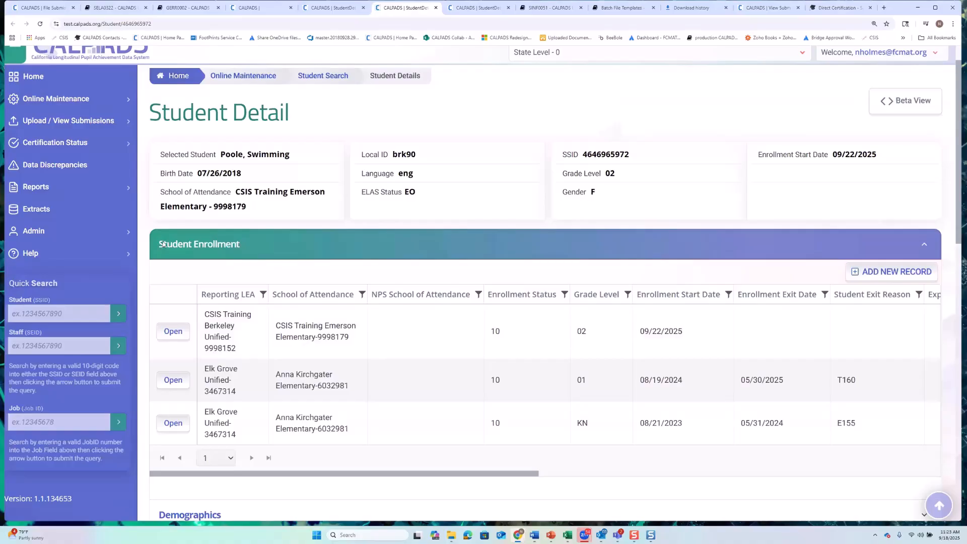
scroll(167, 243, "down", 2)
scroll(167, 242, "down", 12)
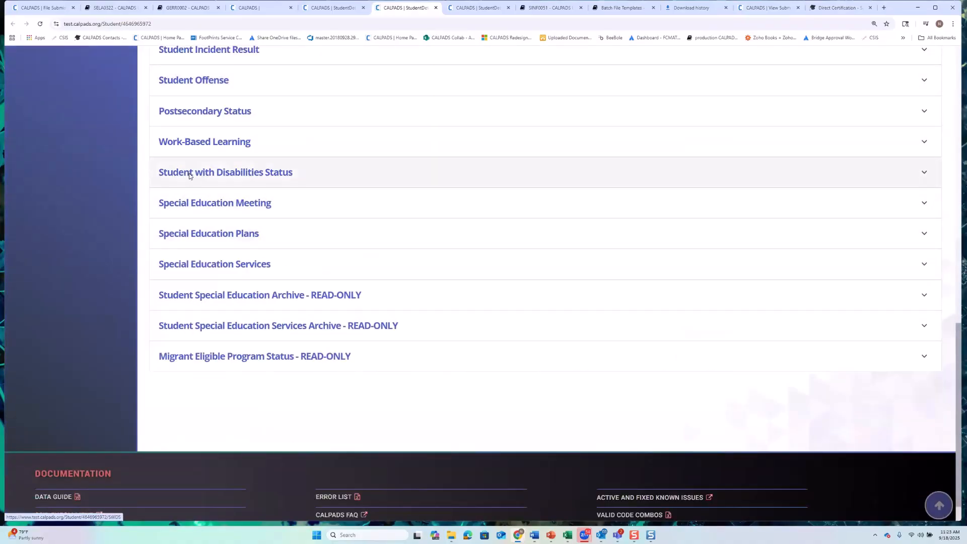
left_click(920, 176)
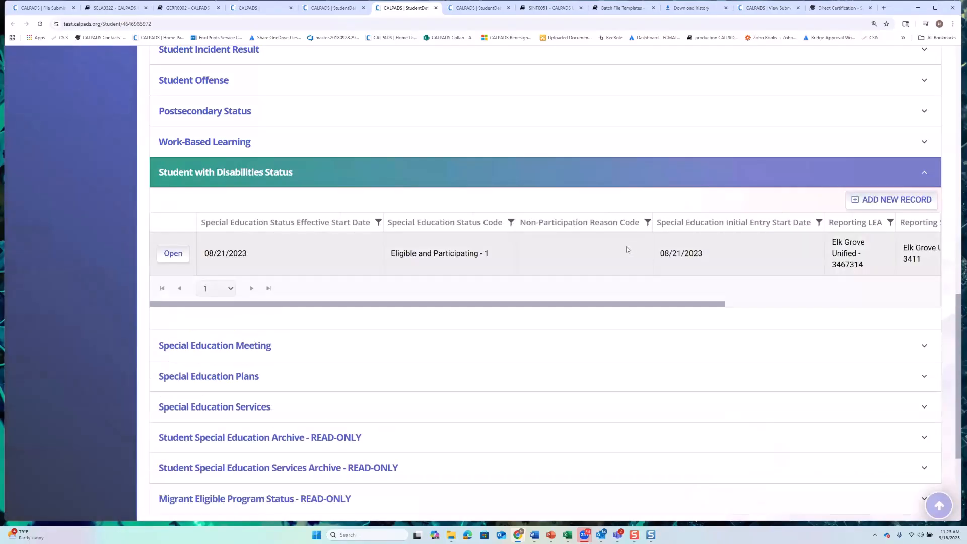
Inspect the disability status record's Special Education Status Code, Reporting LEA and Reporting SELPA
left_click_drag(391, 255, 495, 255)
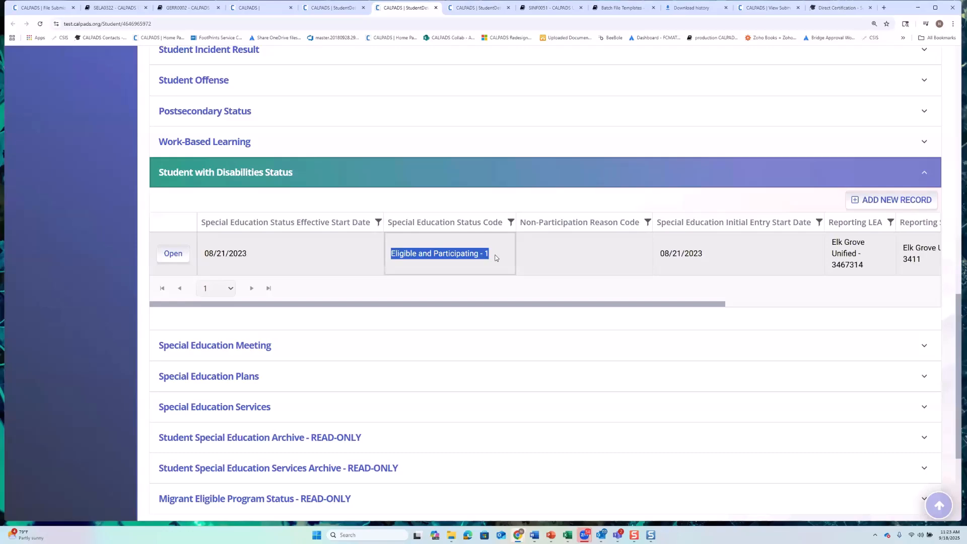
left_click_drag(494, 304, 667, 304)
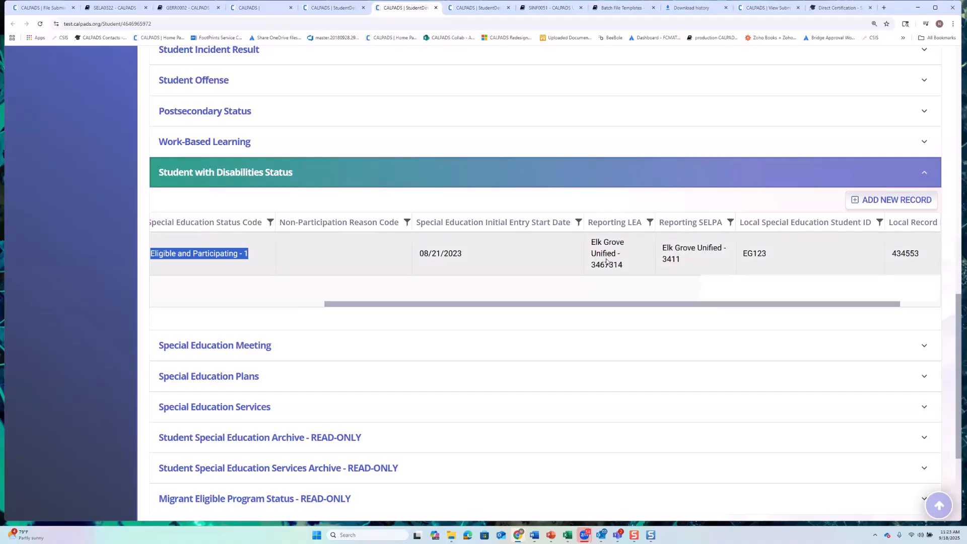
left_click_drag(529, 305, 425, 305)
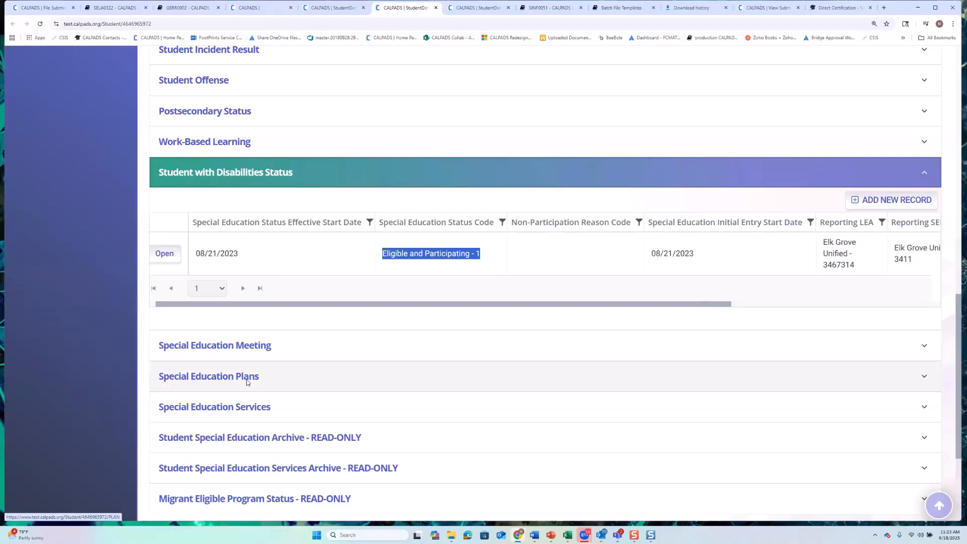
Expand the Special Education Plans and Special Education Services sections and compare them with the disability status record
scroll(246, 379, "down", 1)
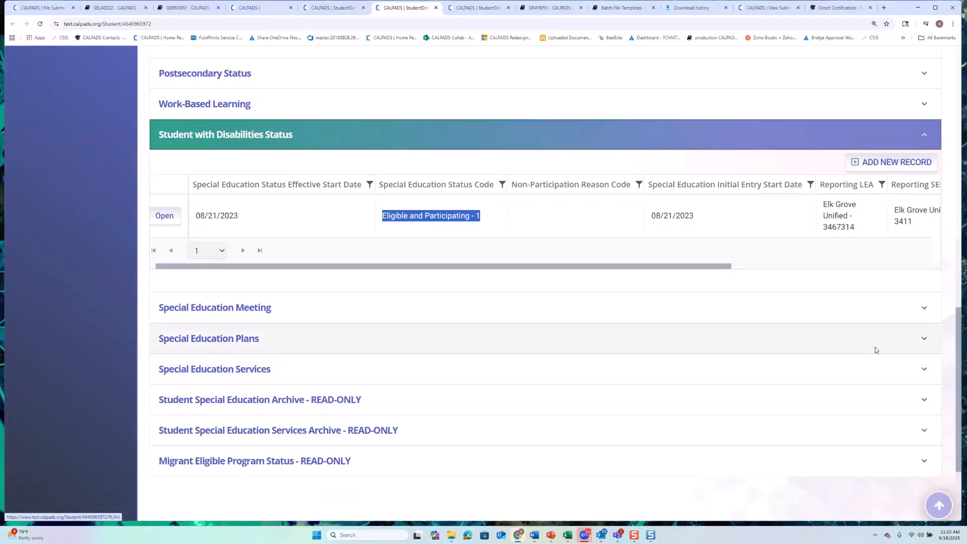
left_click(923, 340)
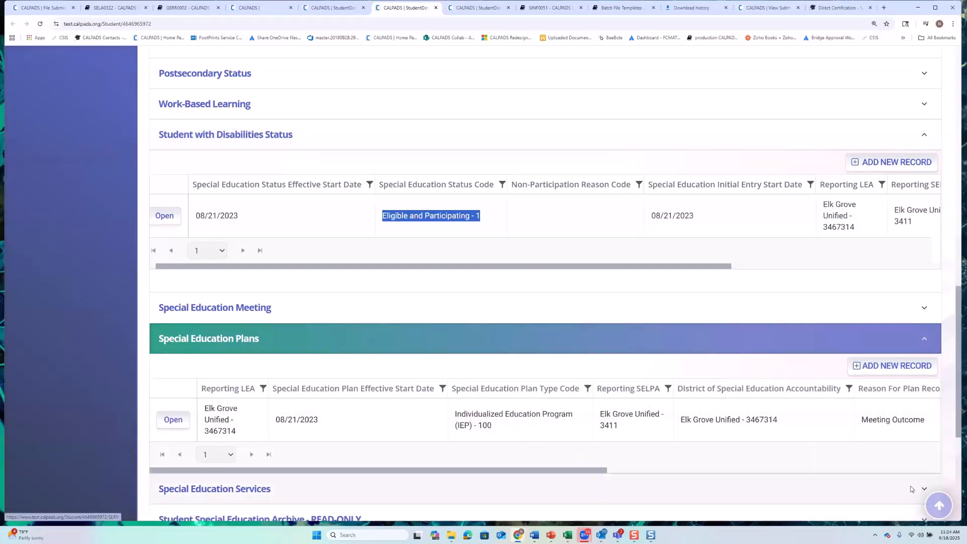
left_click(923, 489)
scroll(432, 305, "down", 5)
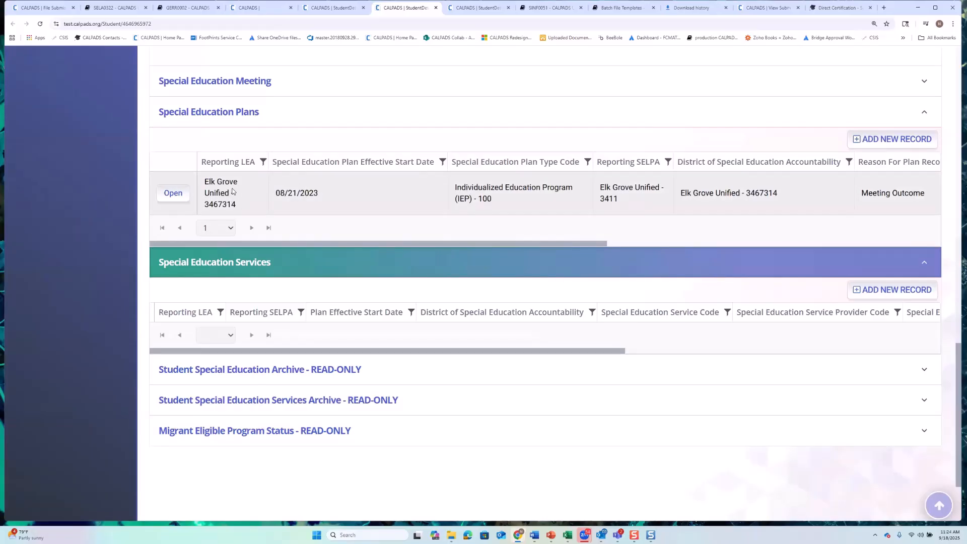
scroll(366, 285, "up", 2)
scroll(367, 286, "up", 7)
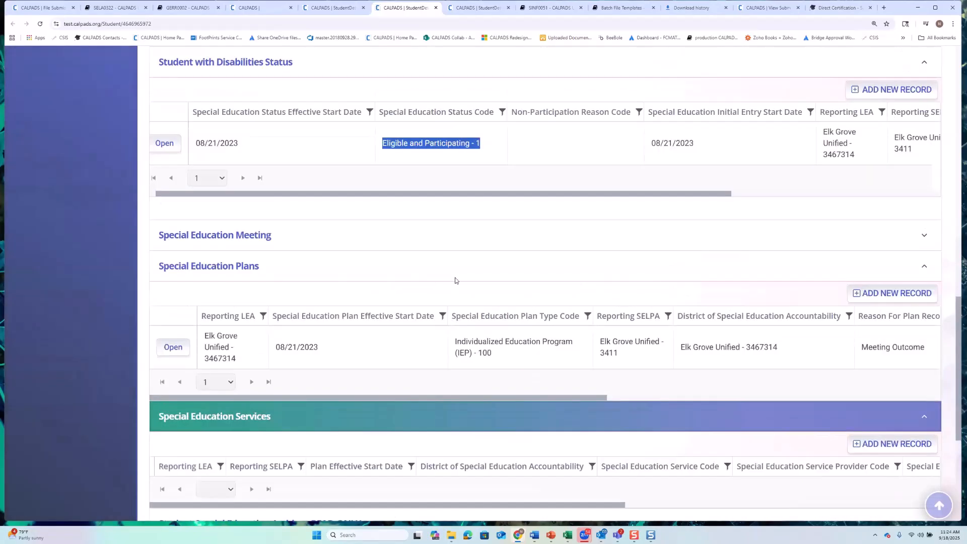
Compare the student's enrollment history and current Enrollment Start Date with the disability status, Special Education Plans and Special Education Services records
scroll(407, 285, "up", 5)
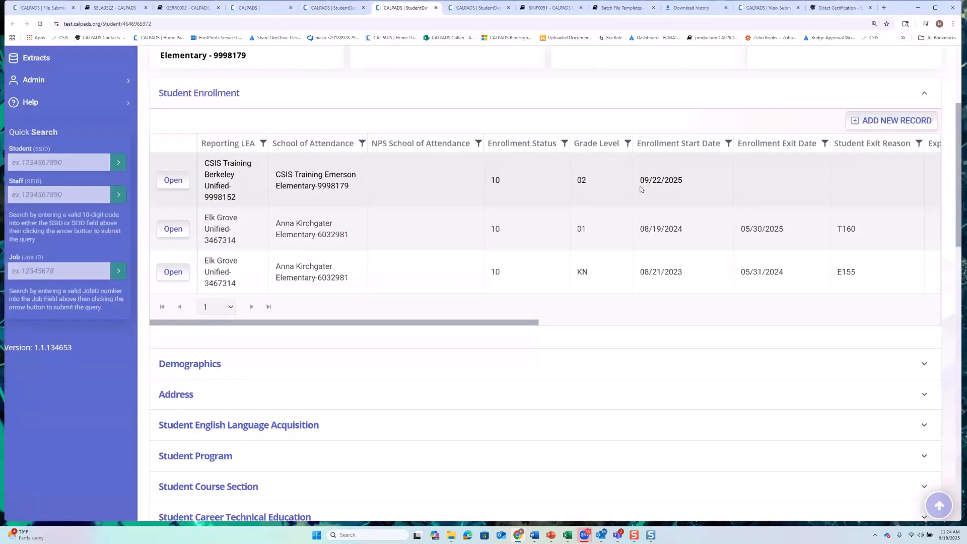
scroll(640, 189, "down", 2)
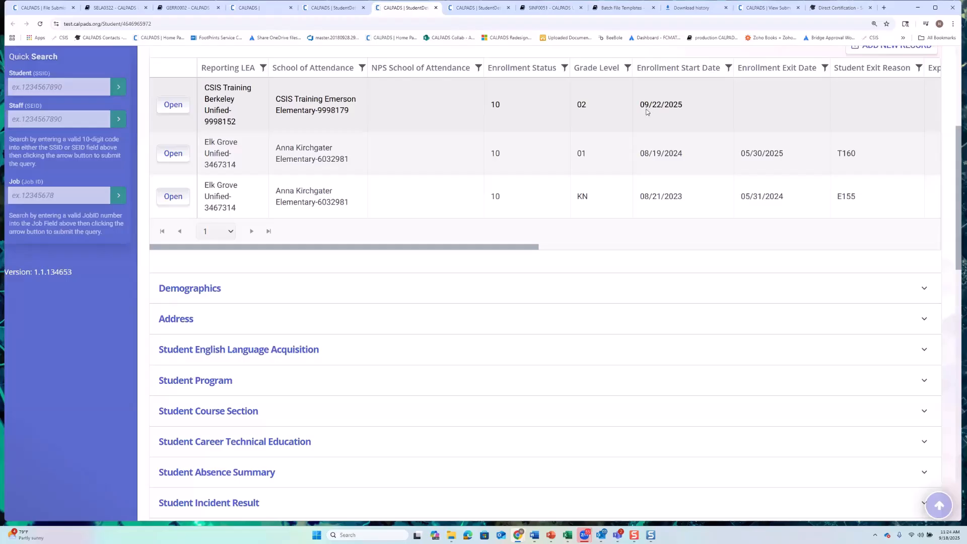
left_click_drag(645, 111, 684, 110)
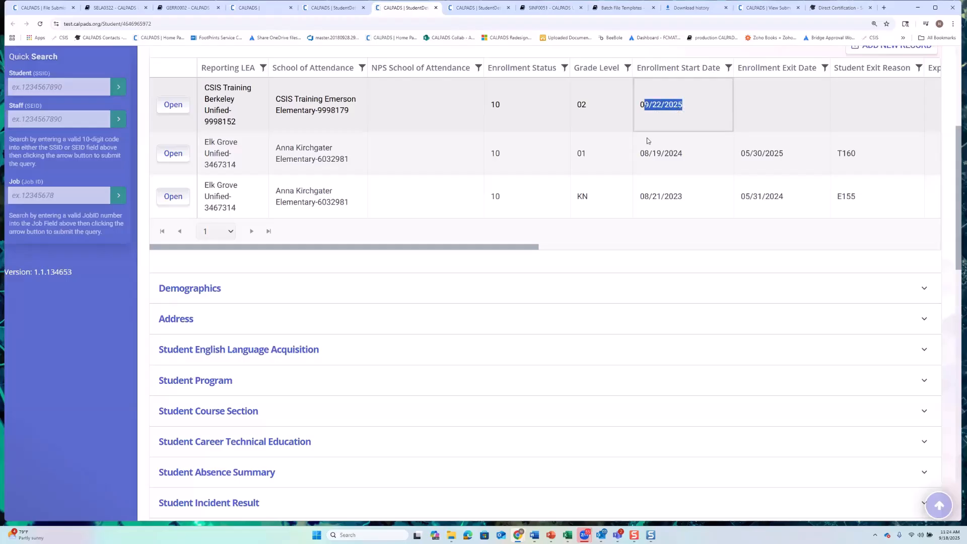
scroll(594, 194, "down", 10)
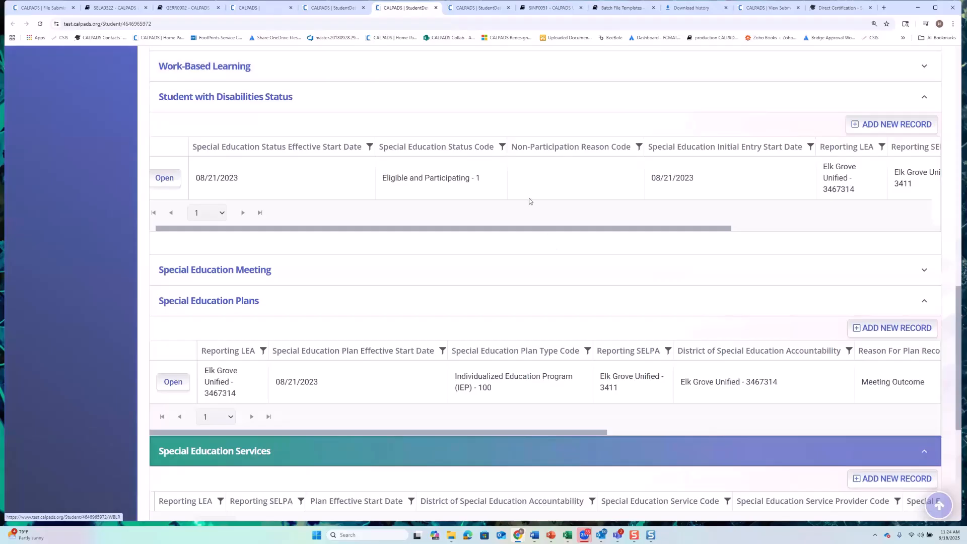
scroll(421, 381, "down", 3)
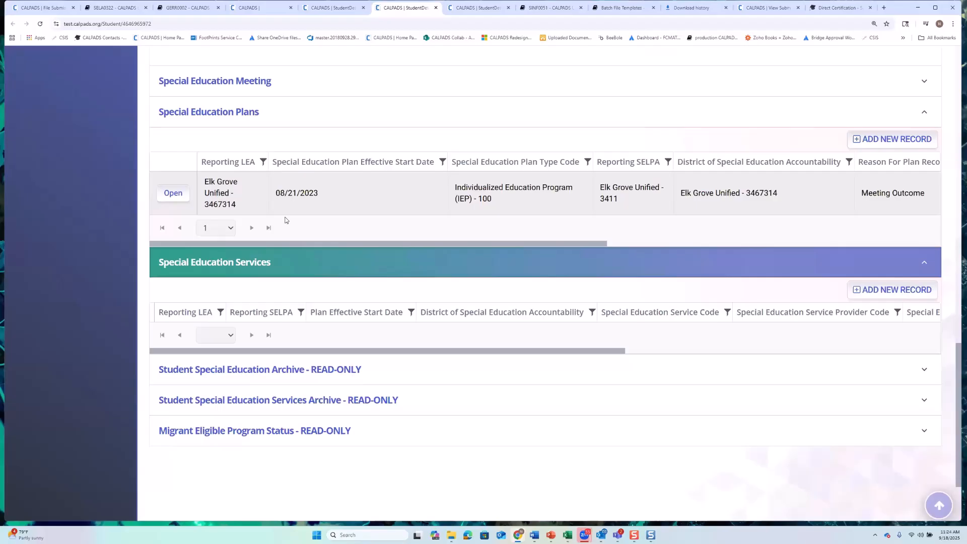
scroll(301, 253, "up", 10)
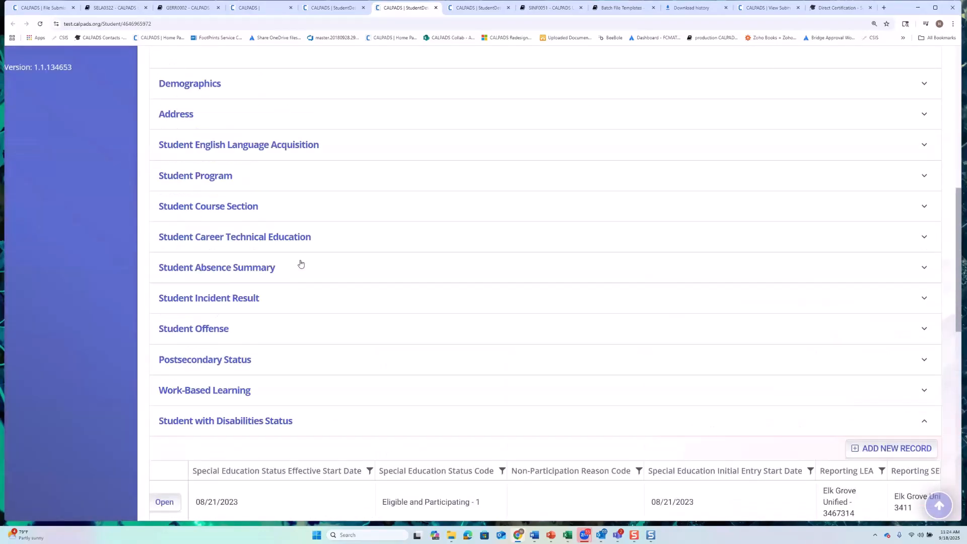
scroll(300, 264, "up", 6)
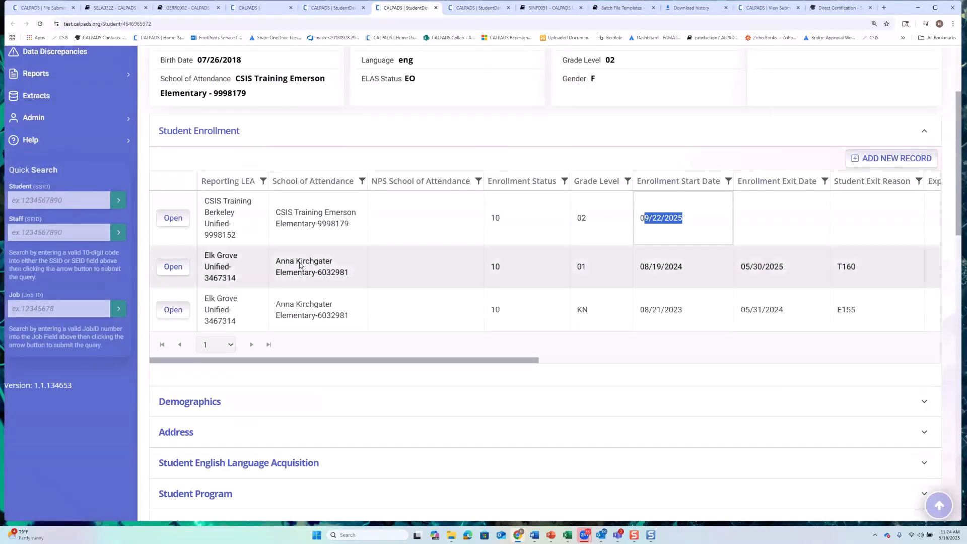
scroll(301, 265, "up", 1)
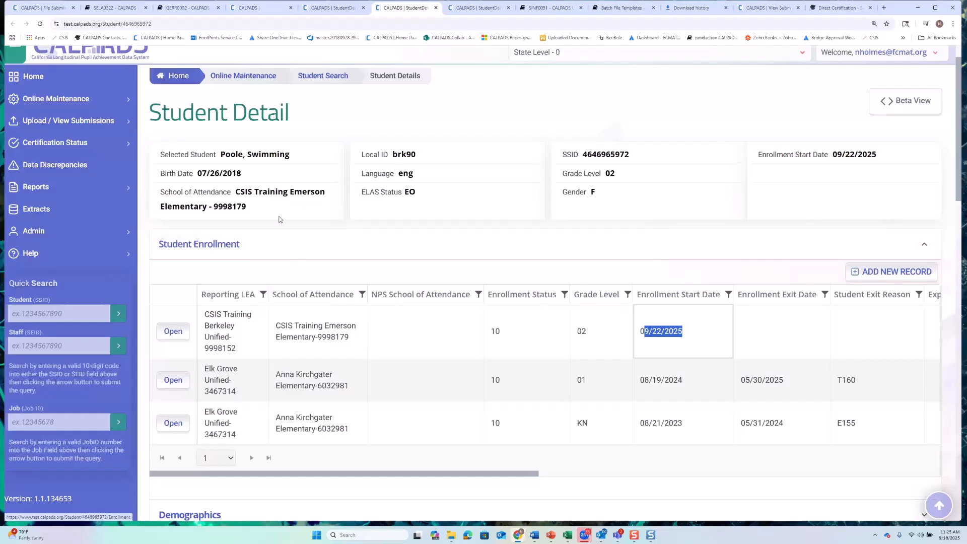
Review the submitted jobs and their file statuses on the View Submission page
left_click(48, 8)
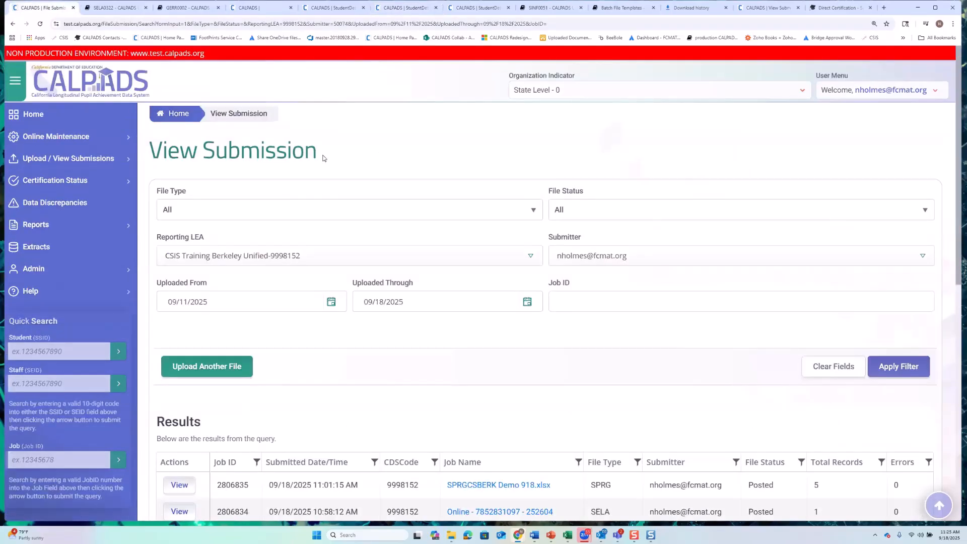
scroll(323, 158, "down", 1)
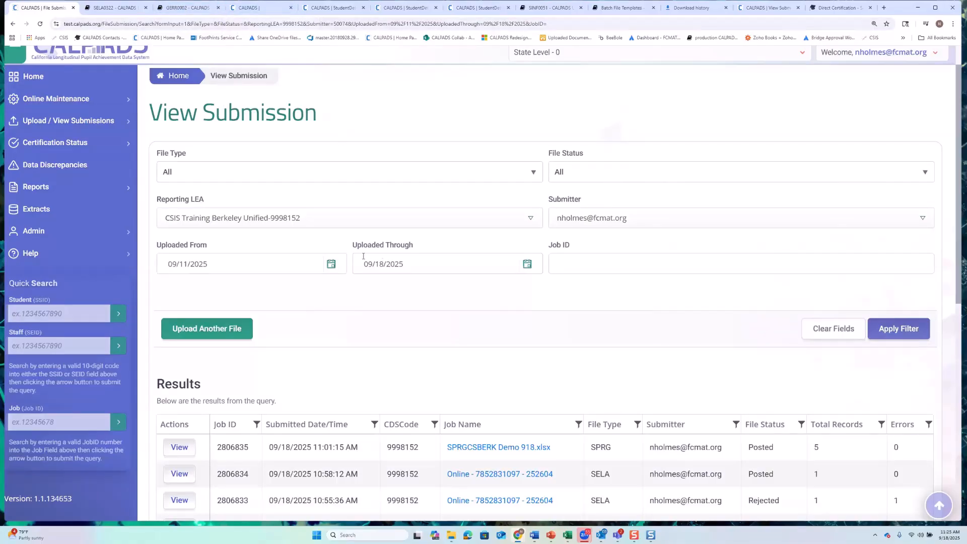
scroll(363, 262, "down", 2)
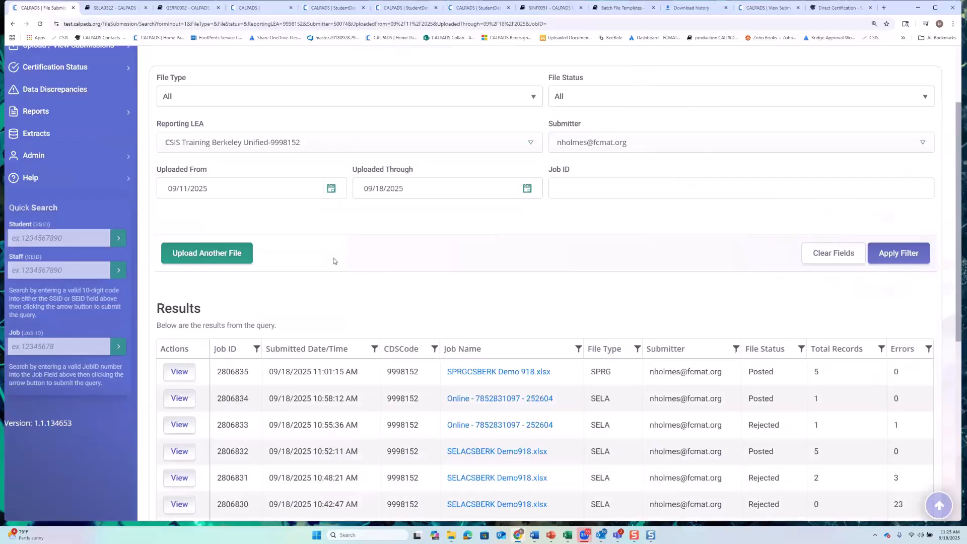
scroll(334, 259, "up", 3)
Return to the data discrepancies and list the records behind the fatal error SWDS0714F1
left_click(265, 8)
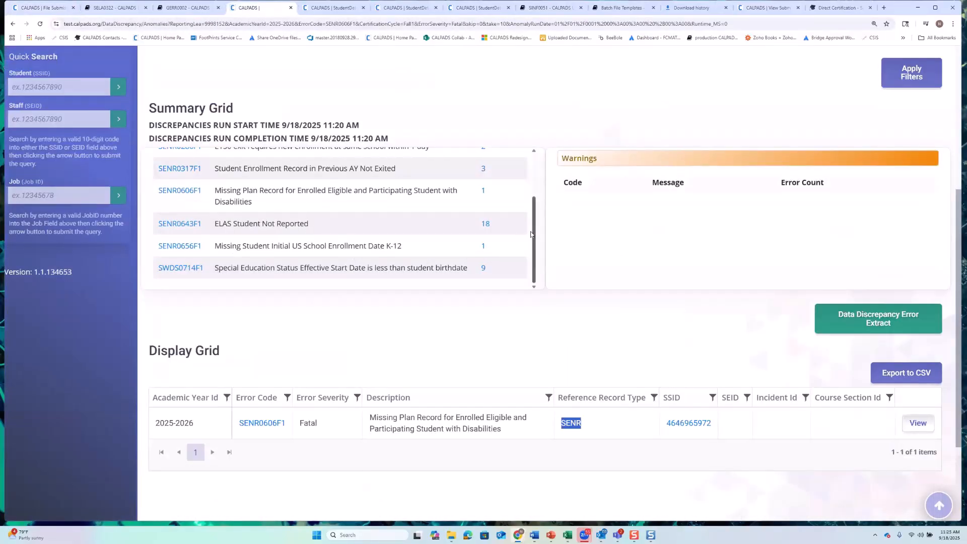
left_click_drag(531, 231, 535, 255)
scroll(178, 235, "up", 2)
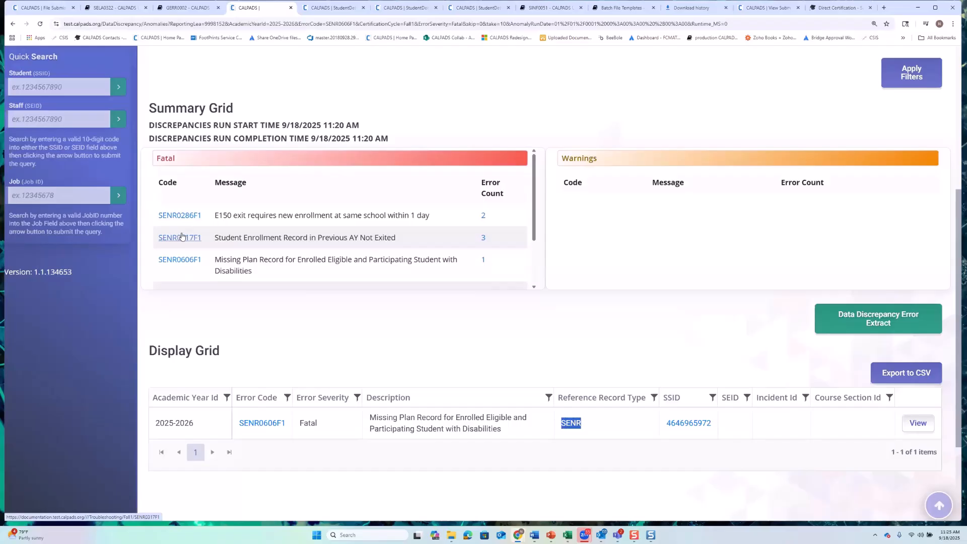
scroll(181, 236, "down", 3)
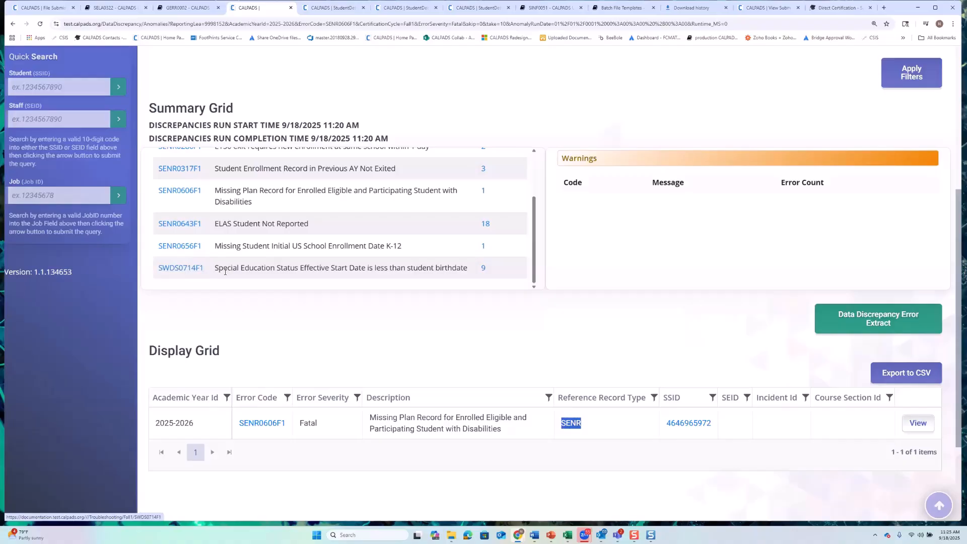
left_click(484, 273)
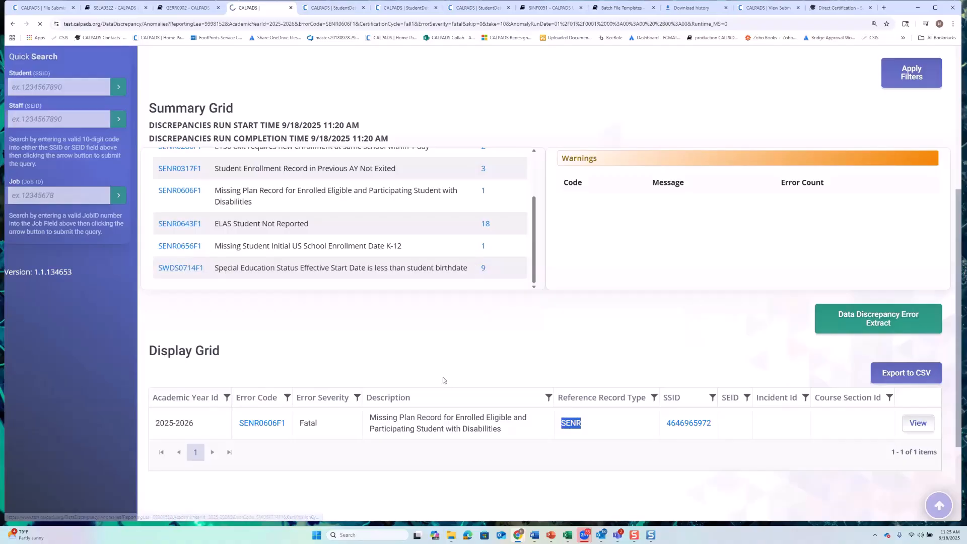
scroll(428, 335, "down", 6)
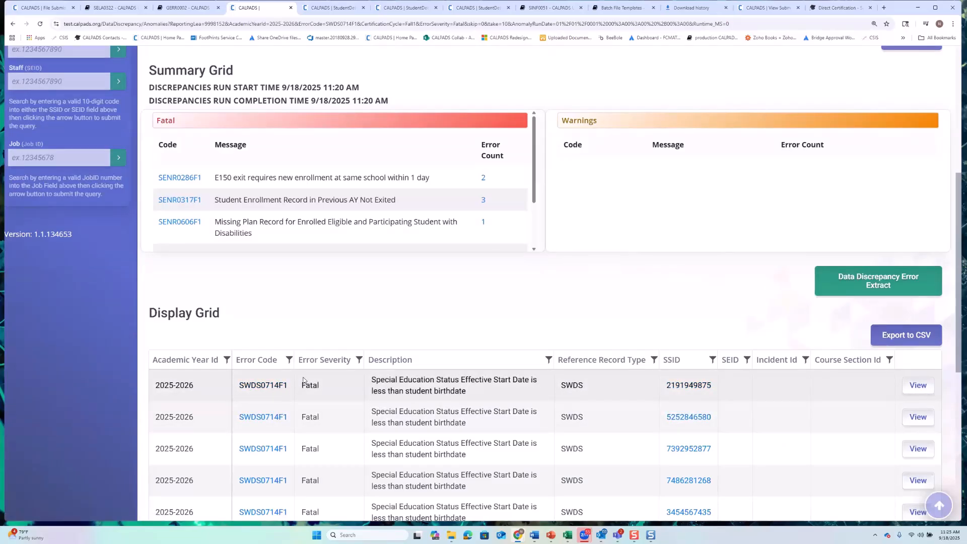
scroll(409, 398, "down", 3)
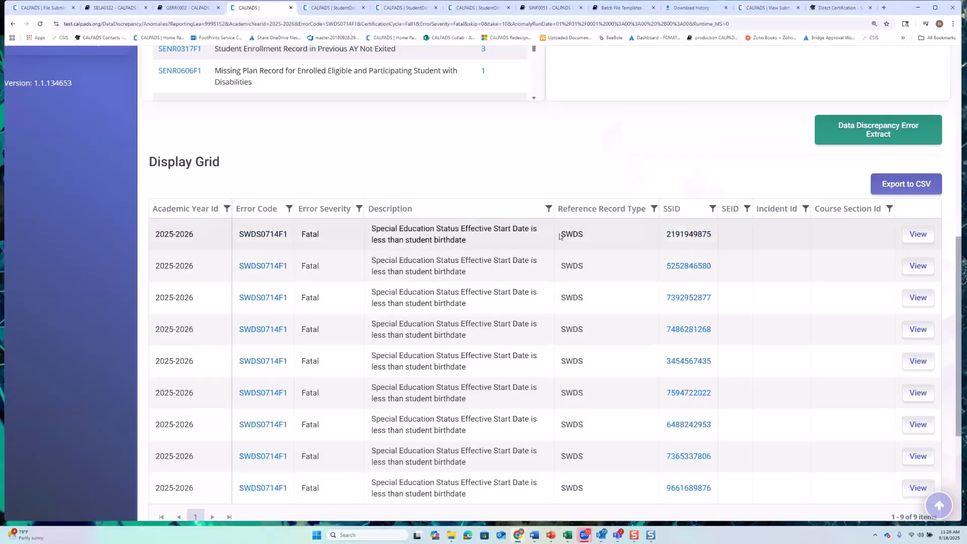
Examine the first SWDS0714F1 row, highlighting its Reference Record Type and error description
left_click_drag(560, 234, 583, 234)
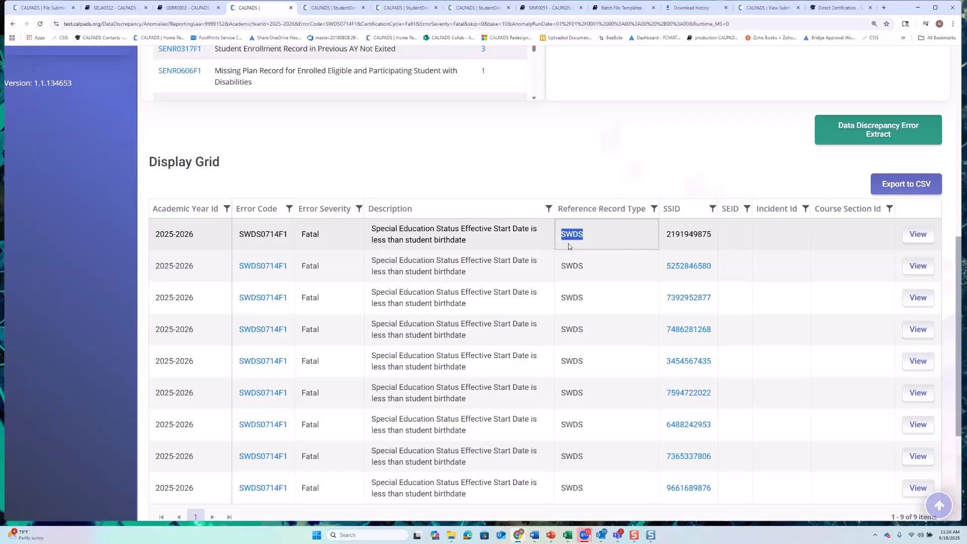
left_click(449, 244)
left_click_drag(465, 228, 527, 237)
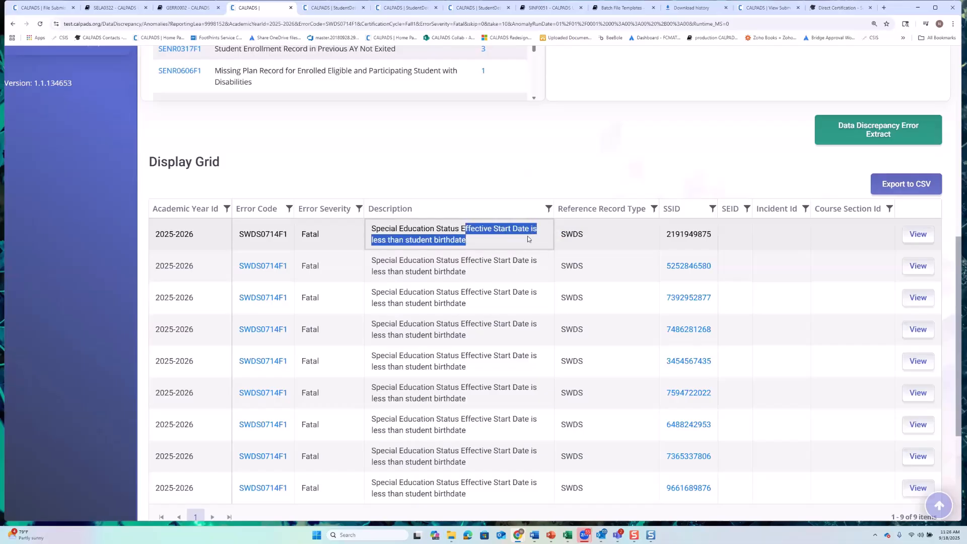
left_click(391, 230)
left_click(459, 229)
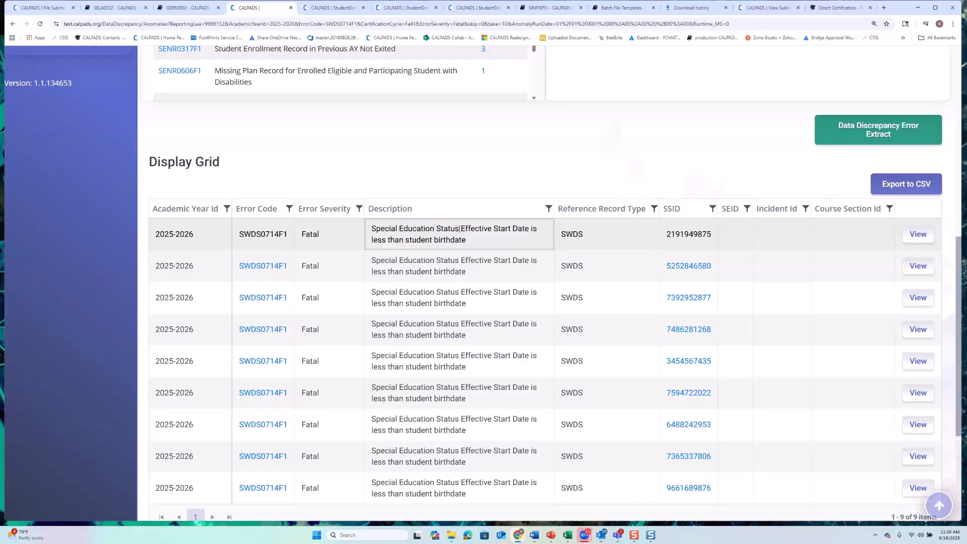
View the first SWDS0714F1 record's details, highlight its Special Education Status Effective Start Date, and close them
left_click(918, 234)
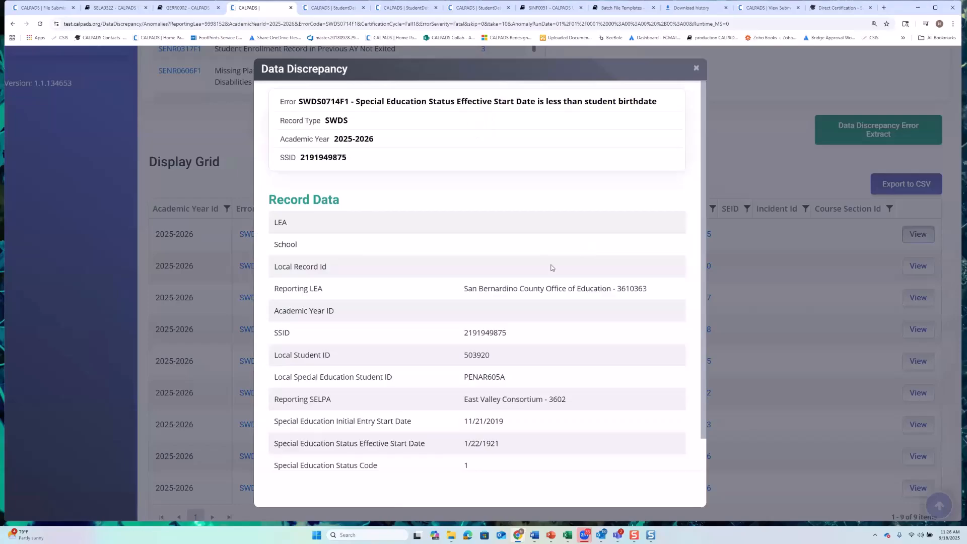
scroll(532, 277, "down", 1)
scroll(532, 277, "up", 1)
triple_click(504, 445)
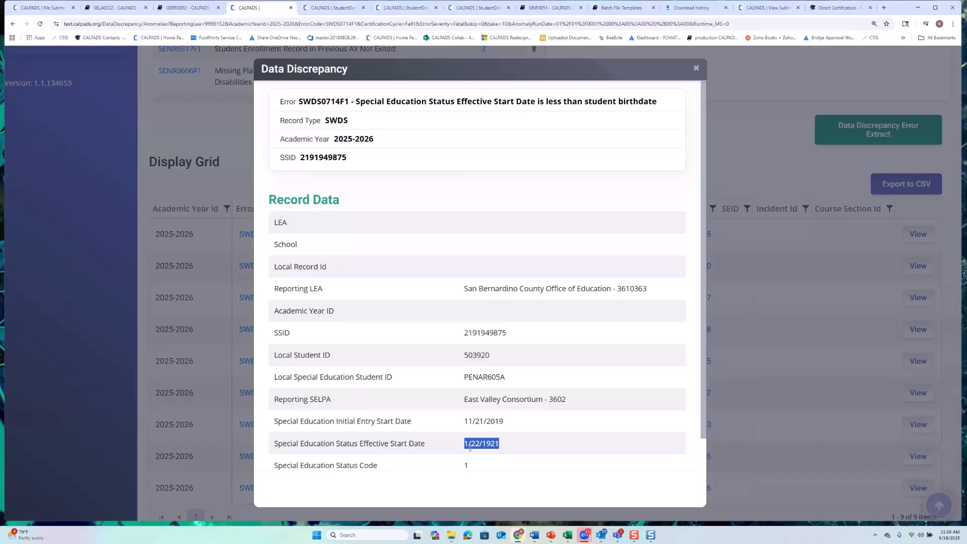
left_click(696, 67)
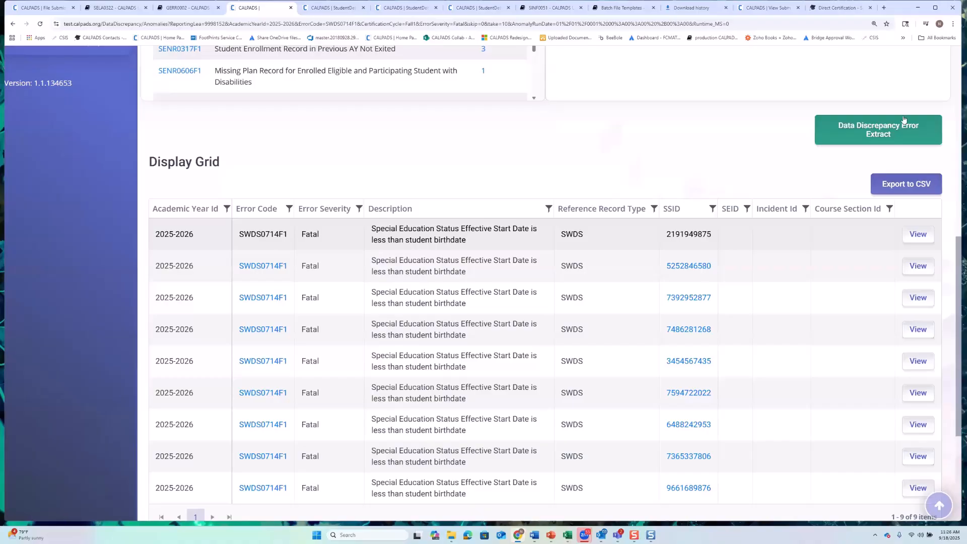
Request a Data Discrepancy Error Extract for SWDS0714F1 with record type Students with Disabilities Status-SWDS
left_click(862, 132)
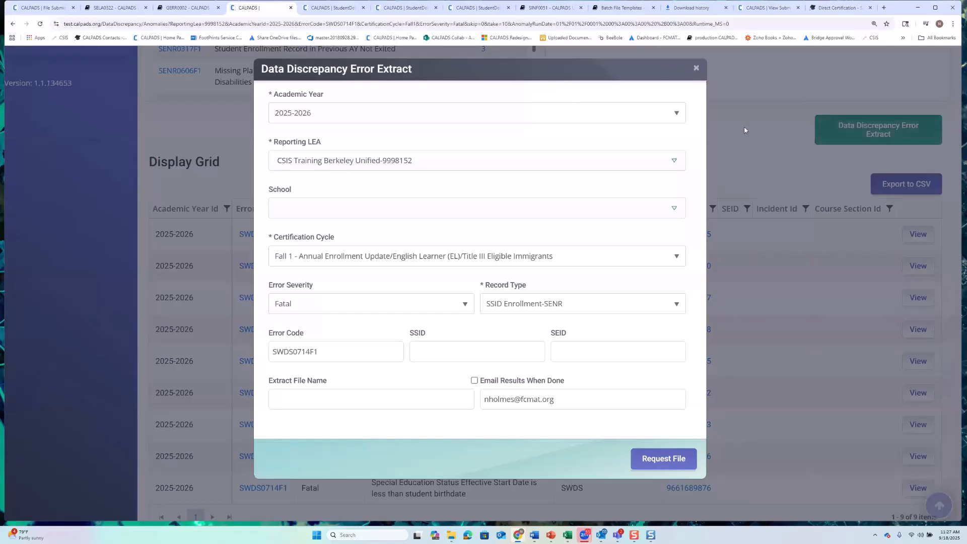
left_click(383, 258)
left_click(383, 259)
left_click(518, 306)
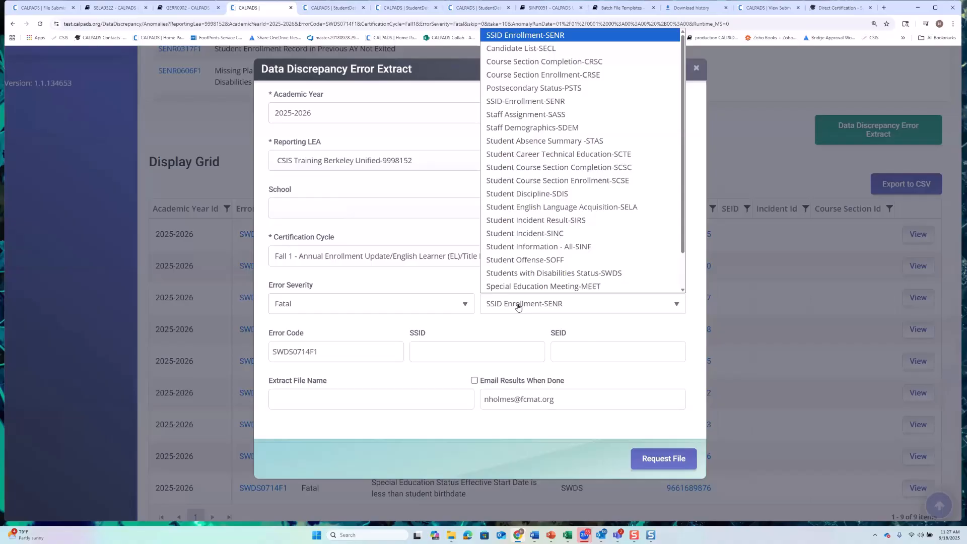
left_click(487, 318)
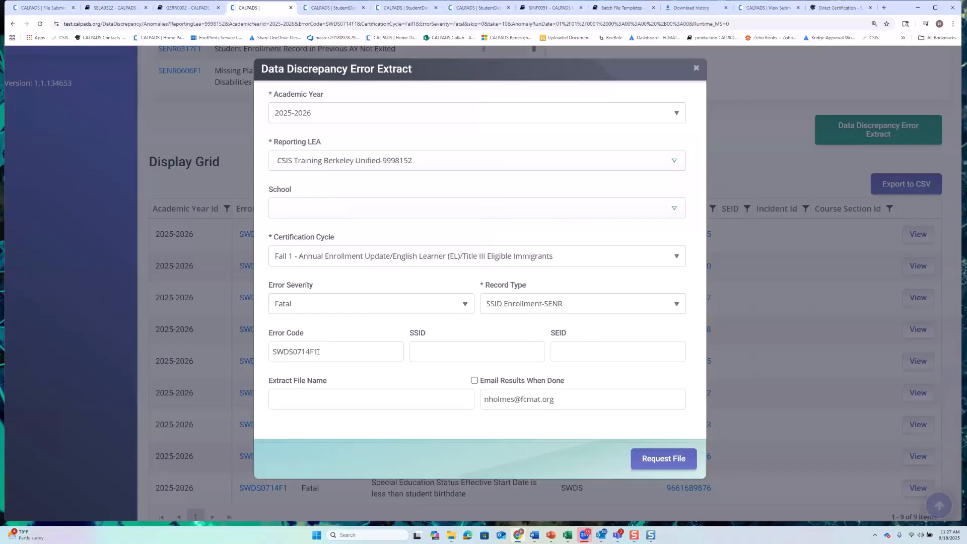
left_click(509, 313)
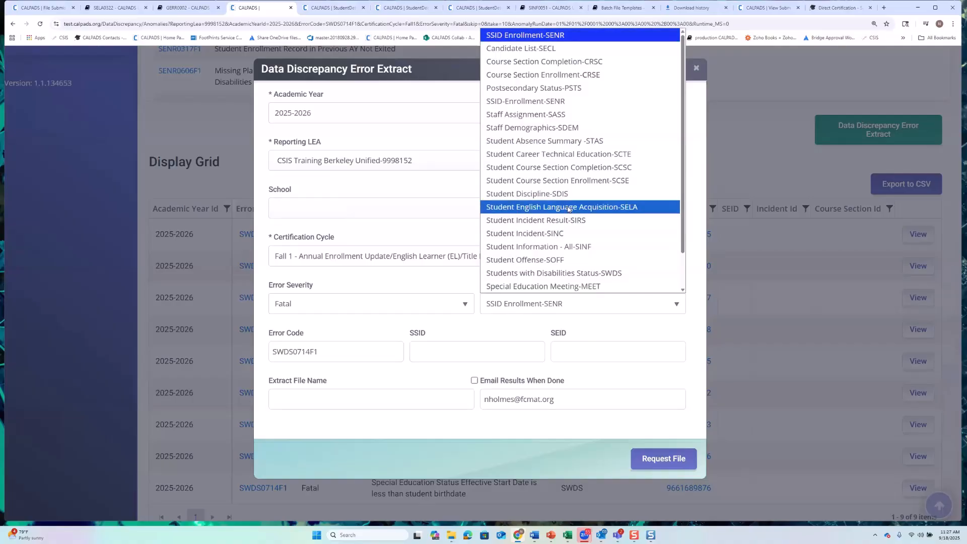
scroll(568, 217, "down", 1)
left_click(567, 234)
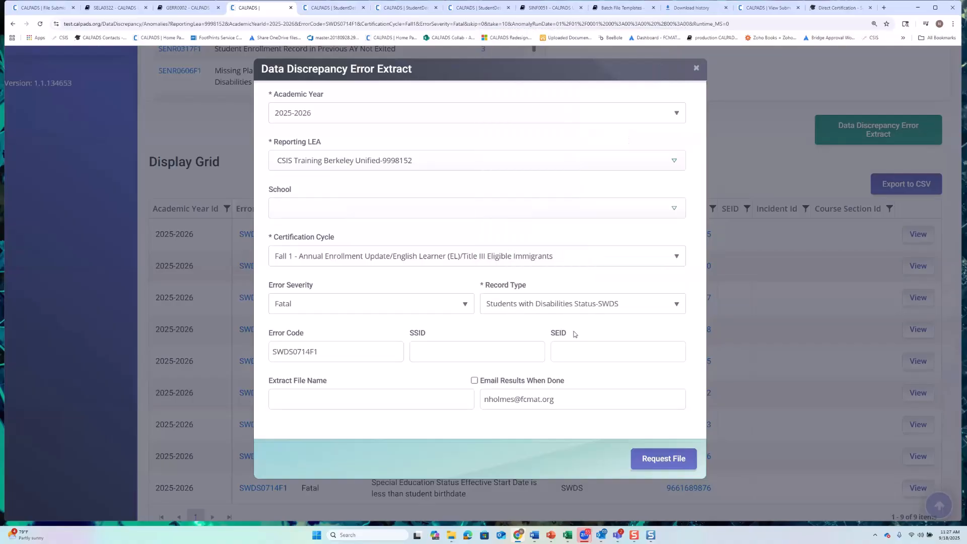
left_click(661, 461)
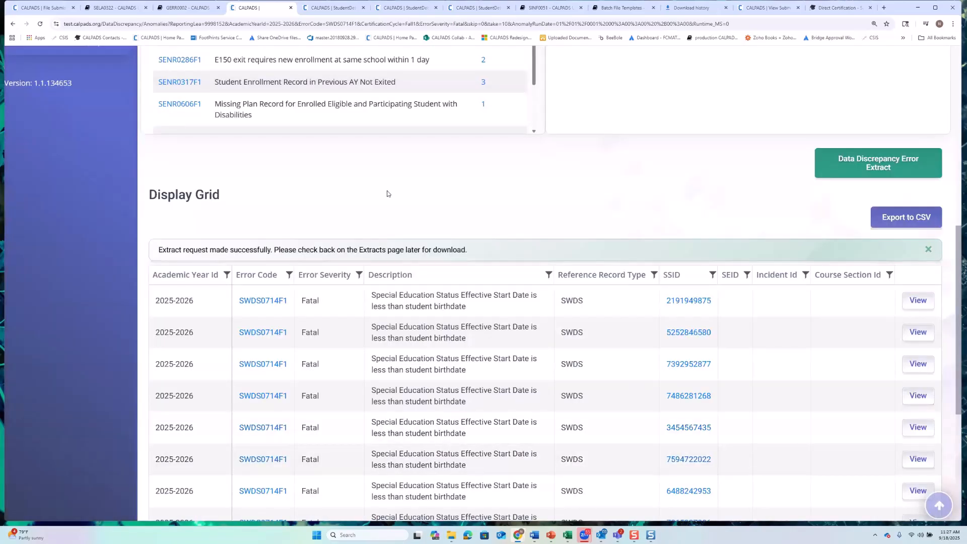
Open the Extracts page in a new browser tab and switch to it
scroll(380, 212, "up", 7)
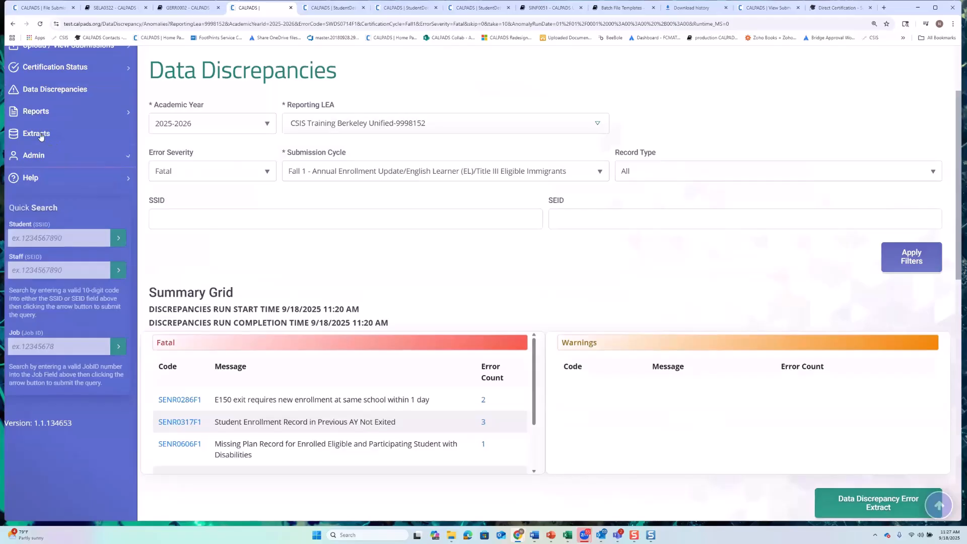
right_click(46, 137)
left_click(66, 145)
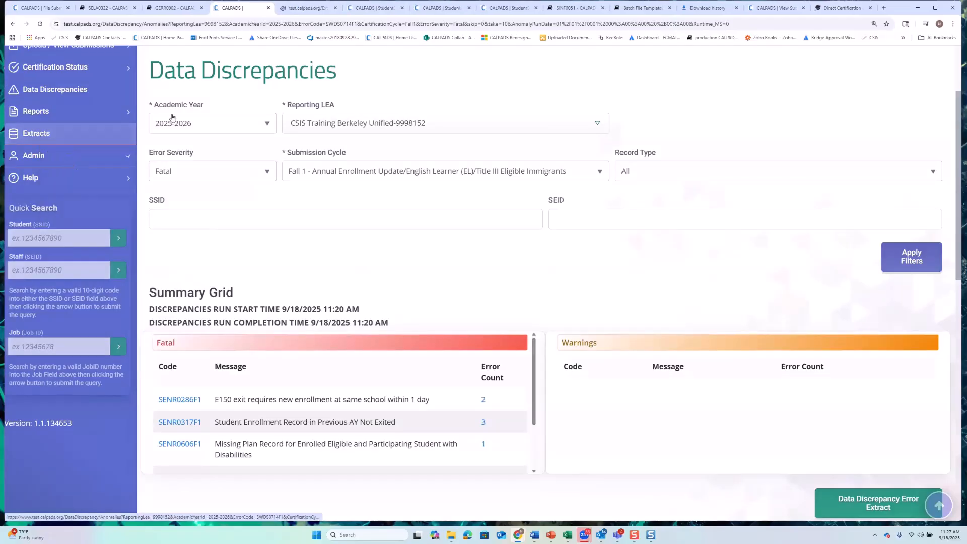
left_click(309, 7)
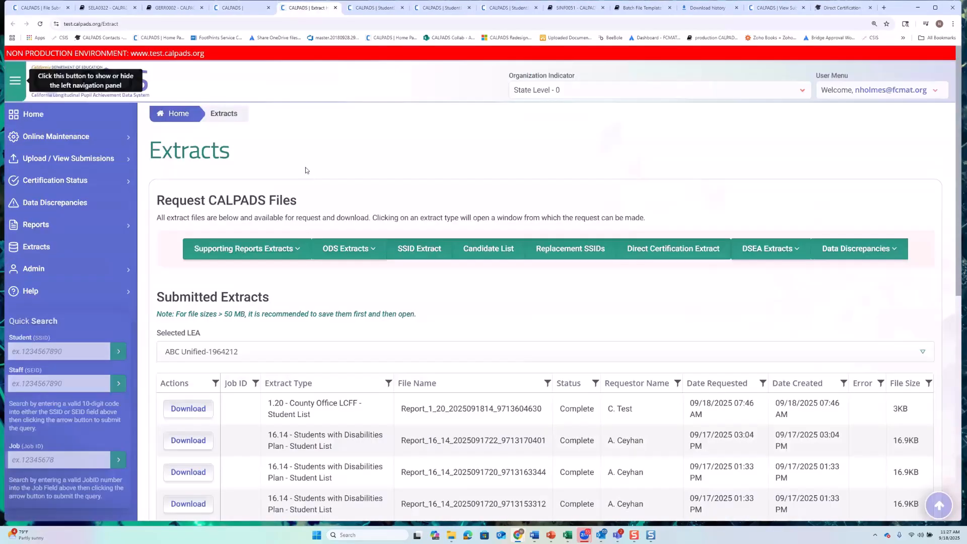
Set the Submitted Extracts' selected LEA to CSIS Training Berkeley Unified-9998152
scroll(306, 171, "down", 1)
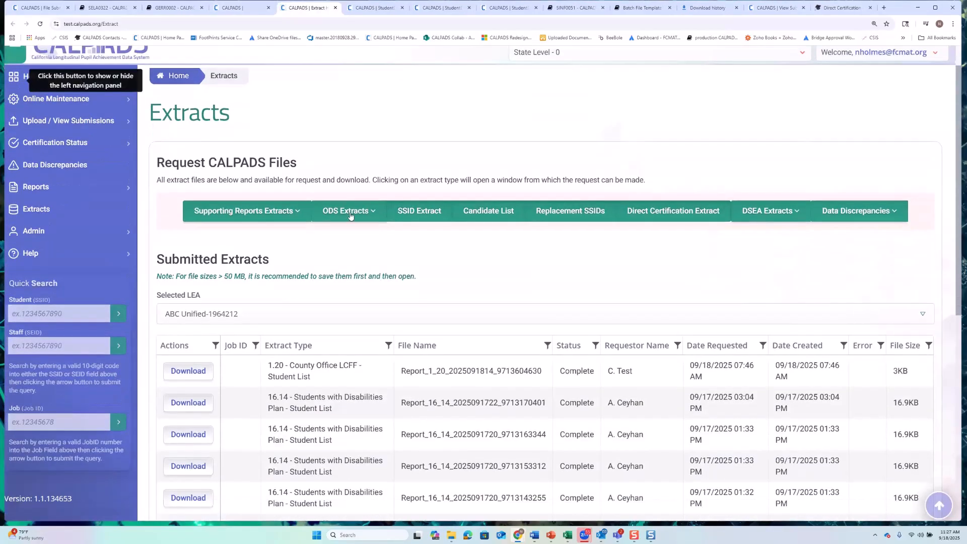
left_click(248, 312)
type("sis")
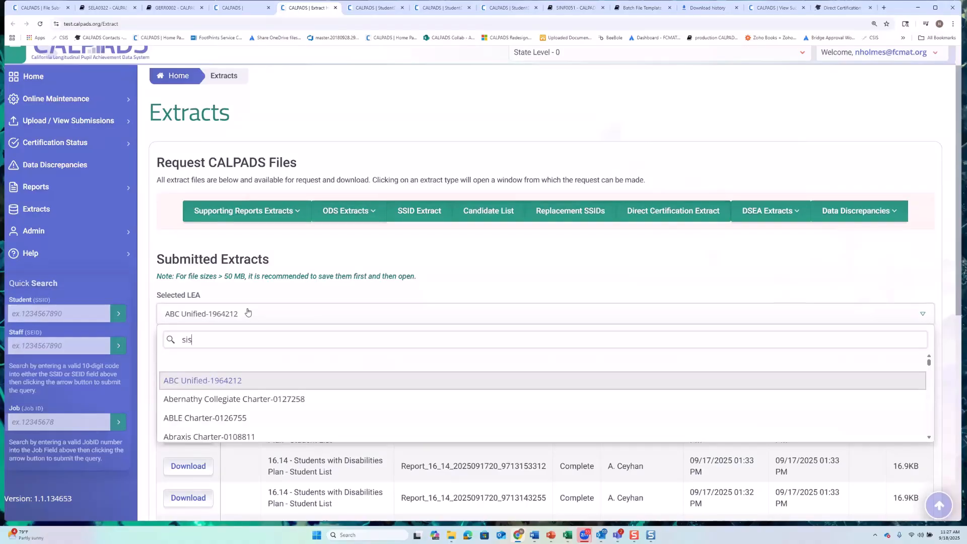
key("Left")
key("Left")
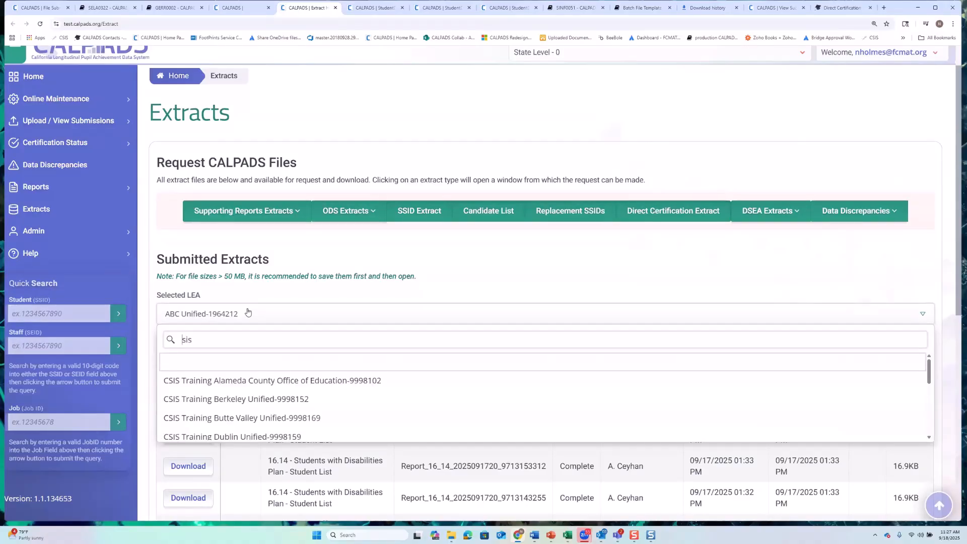
type("c")
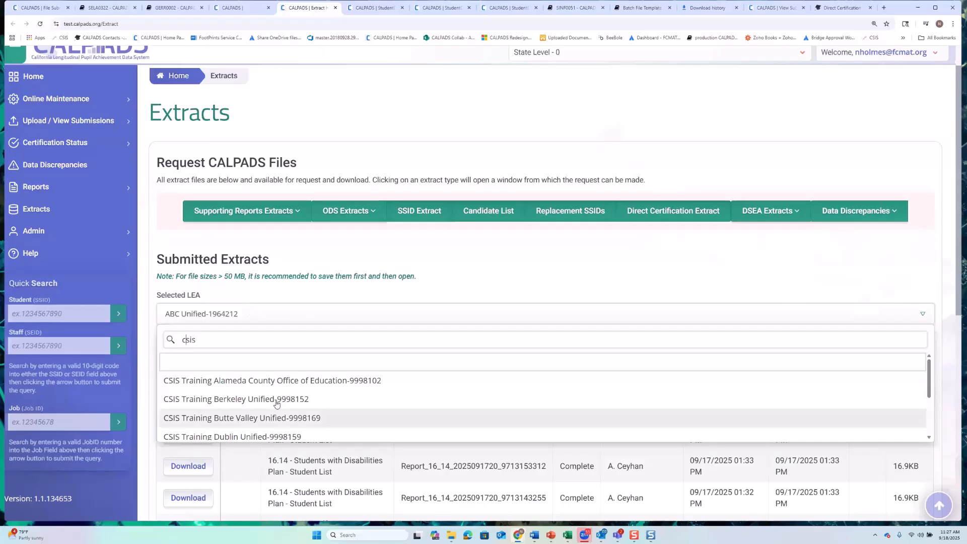
left_click(302, 399)
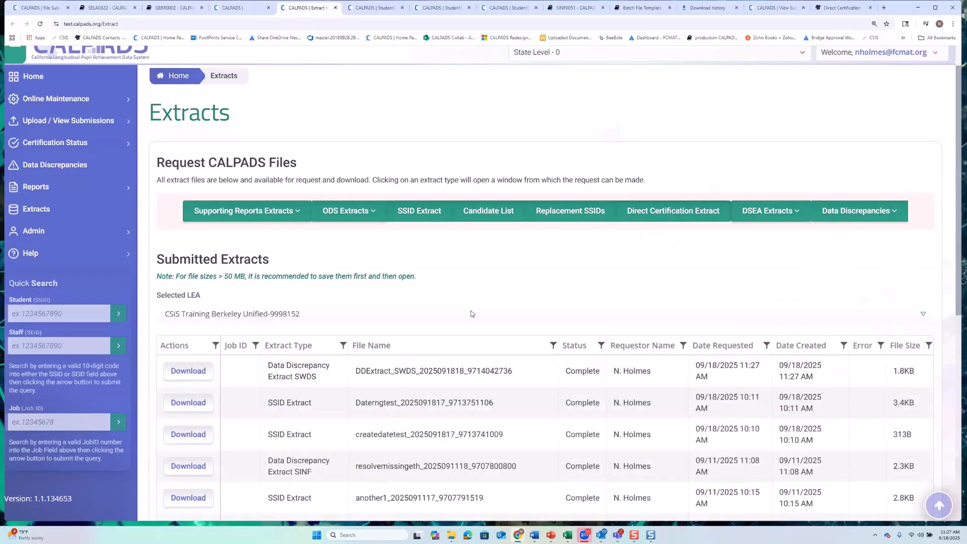
scroll(738, 301, "down", 2)
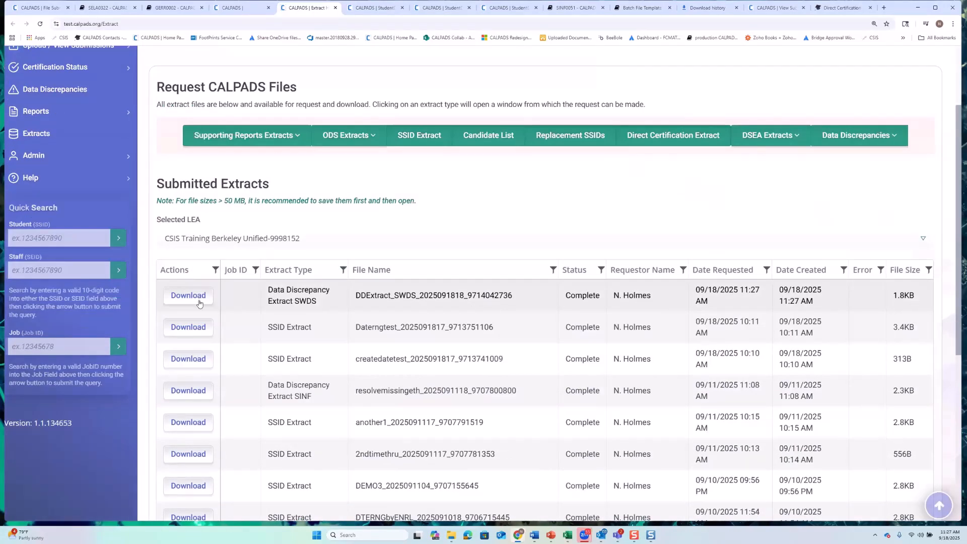
left_click(179, 298)
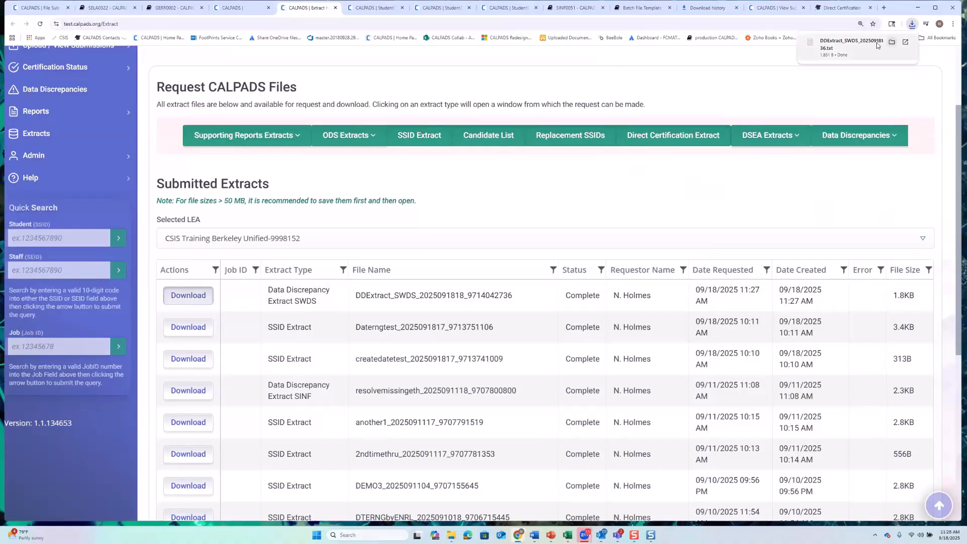
left_click(856, 54)
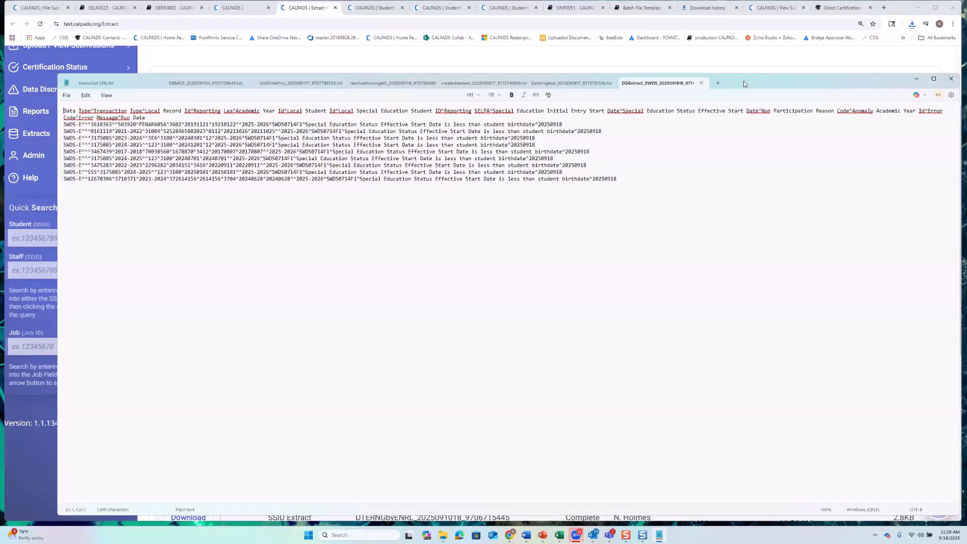
left_click_drag(743, 81, 661, 102)
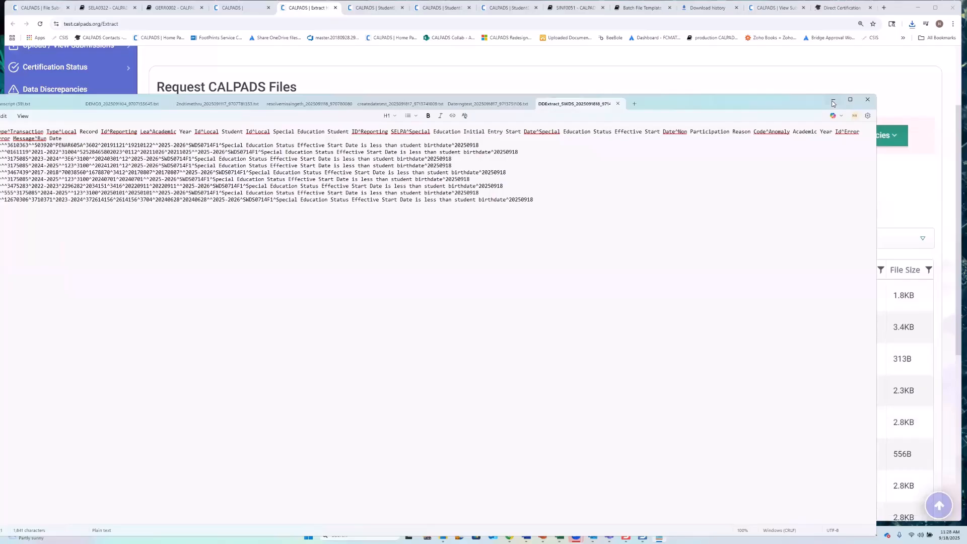
left_click(833, 100)
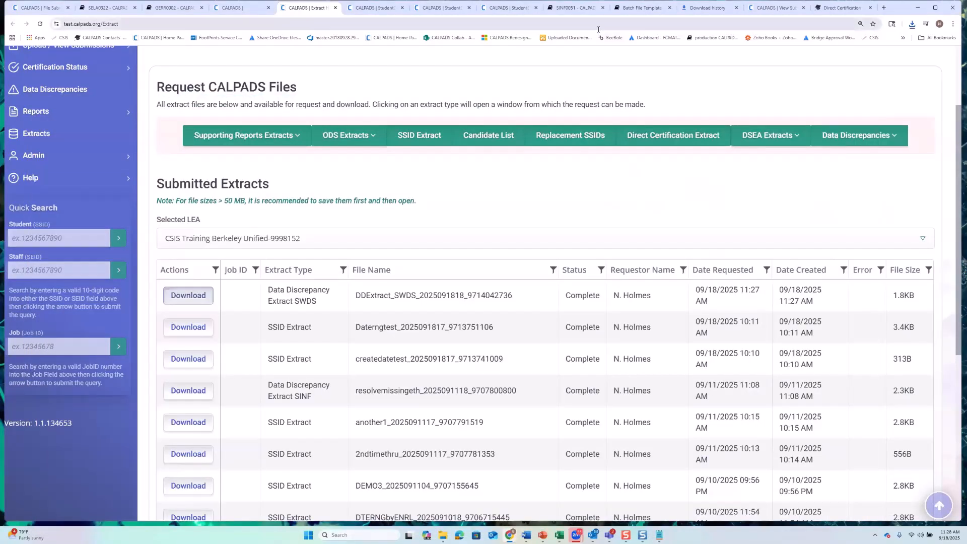
Find the Student with Disabilities Status File (SWDS) Template on the Batch File Templates page and open it in Excel
left_click(640, 8)
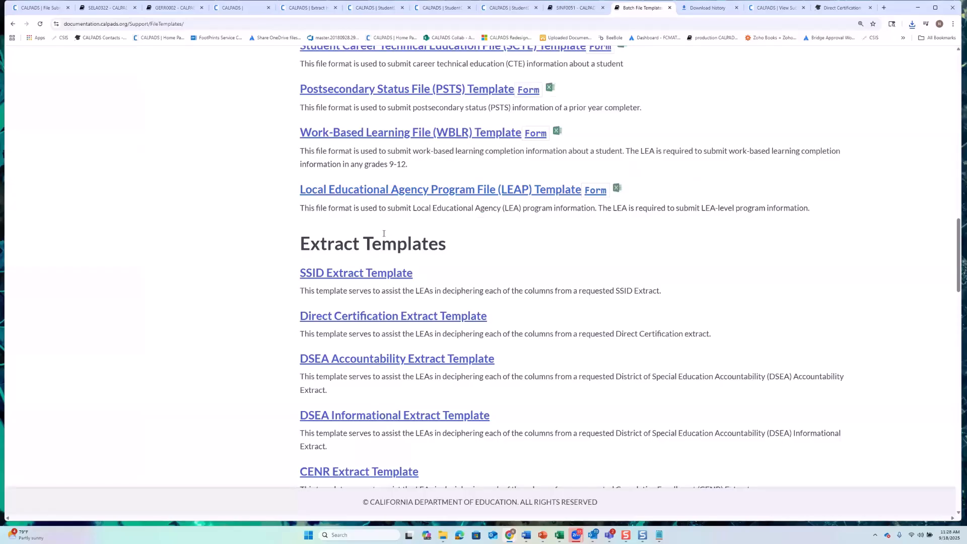
scroll(383, 233, "up", 5)
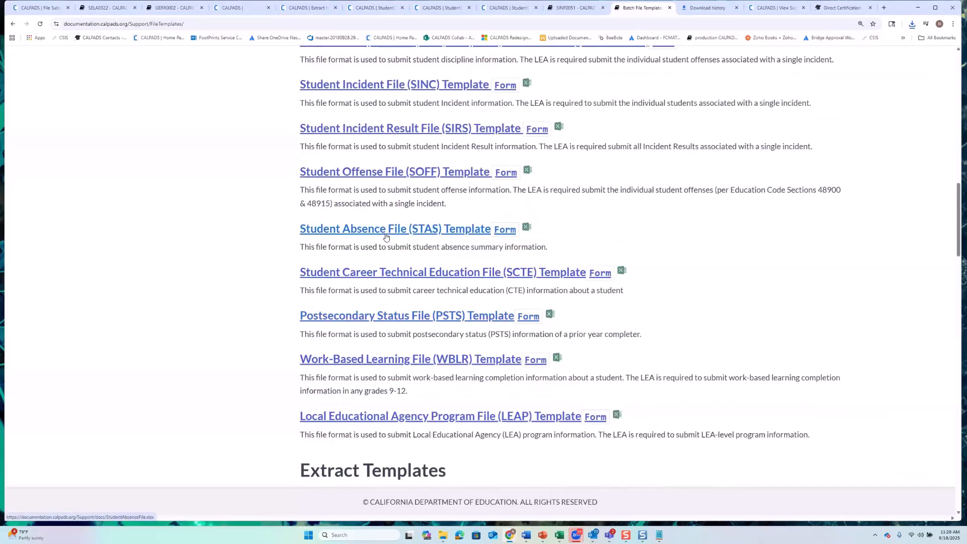
scroll(386, 237, "up", 3)
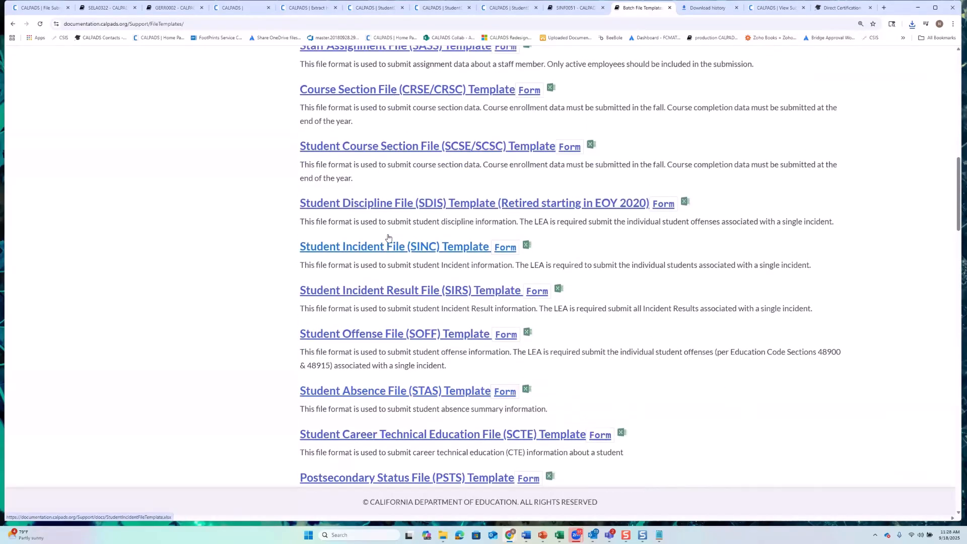
scroll(388, 236, "up", 5)
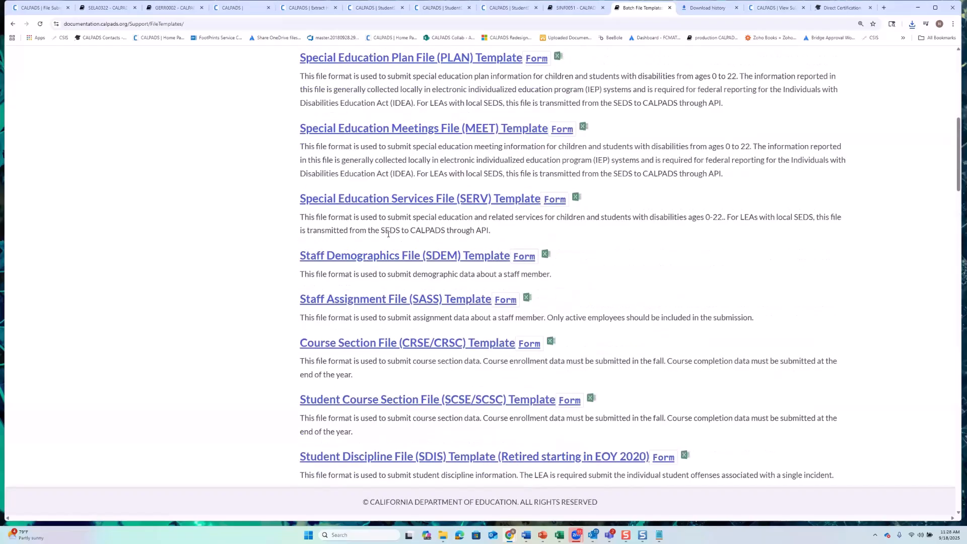
scroll(388, 182, "up", 3)
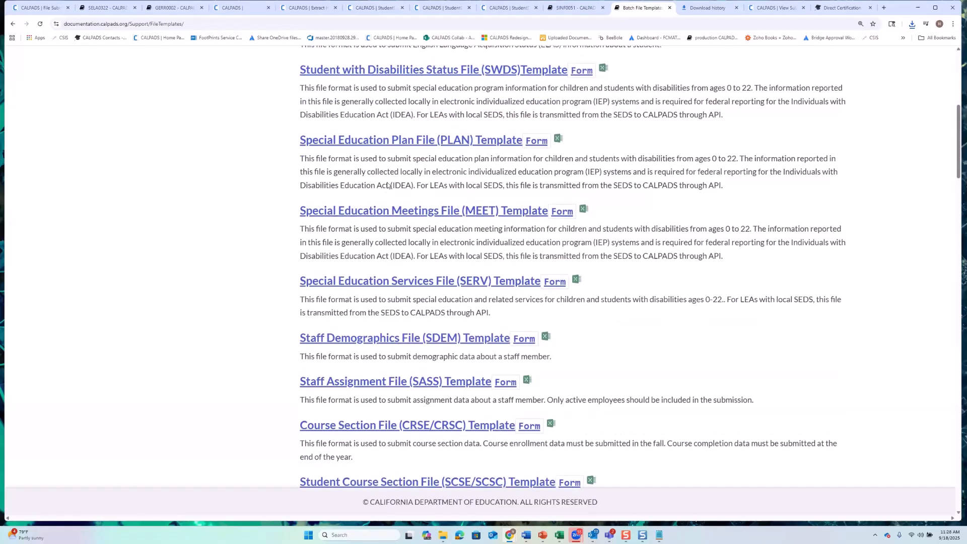
left_click(355, 103)
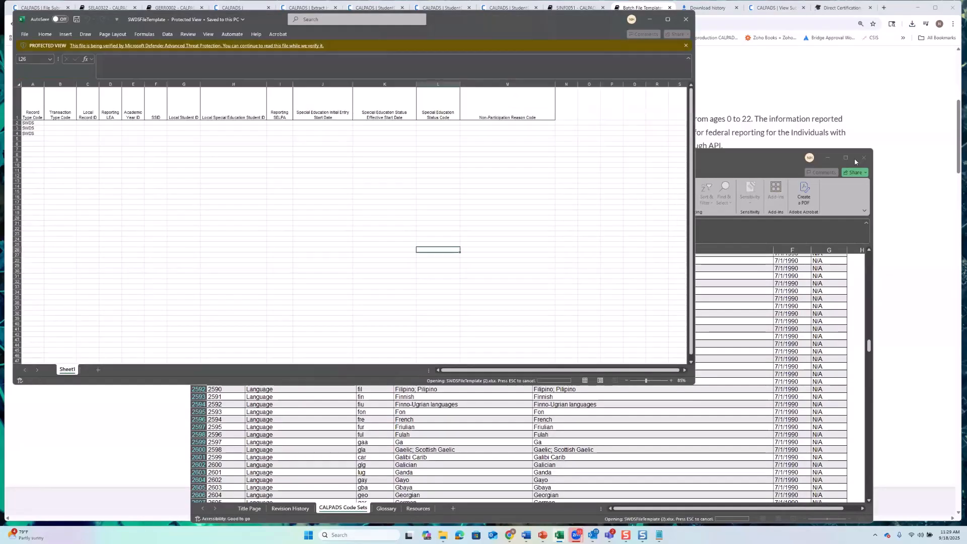
Close the CALPADS Code Sets workbook, select cell A2 in the SWDS template, and enable editing
left_click(863, 157)
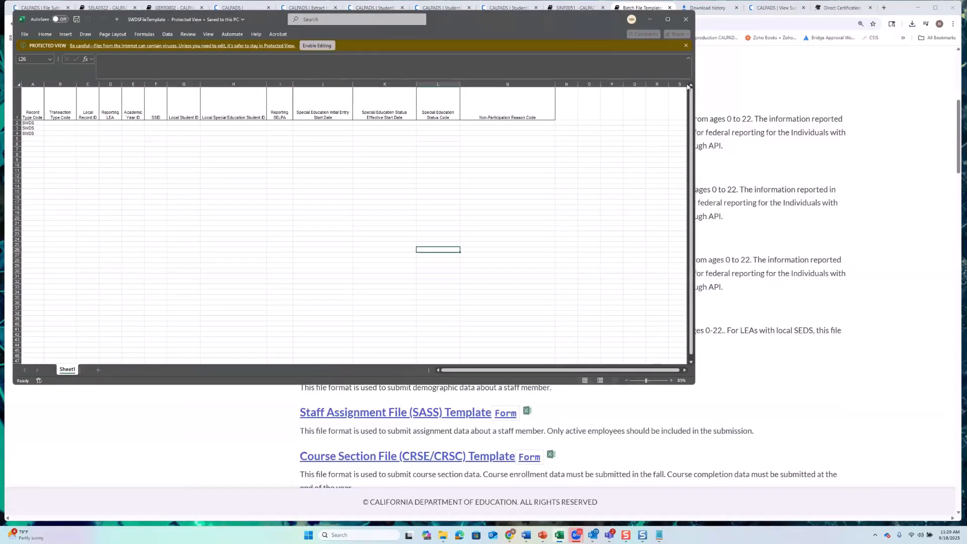
left_click(242, 183)
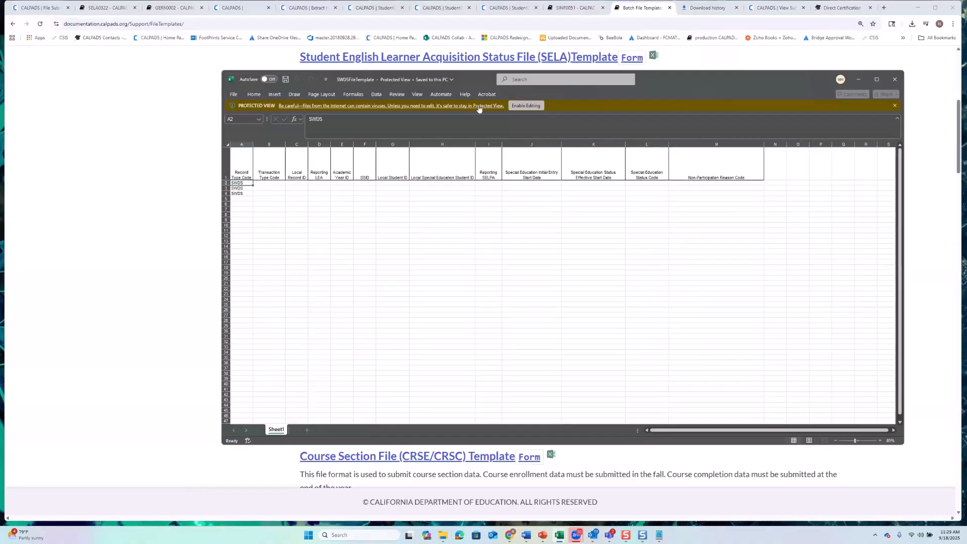
left_click(527, 105)
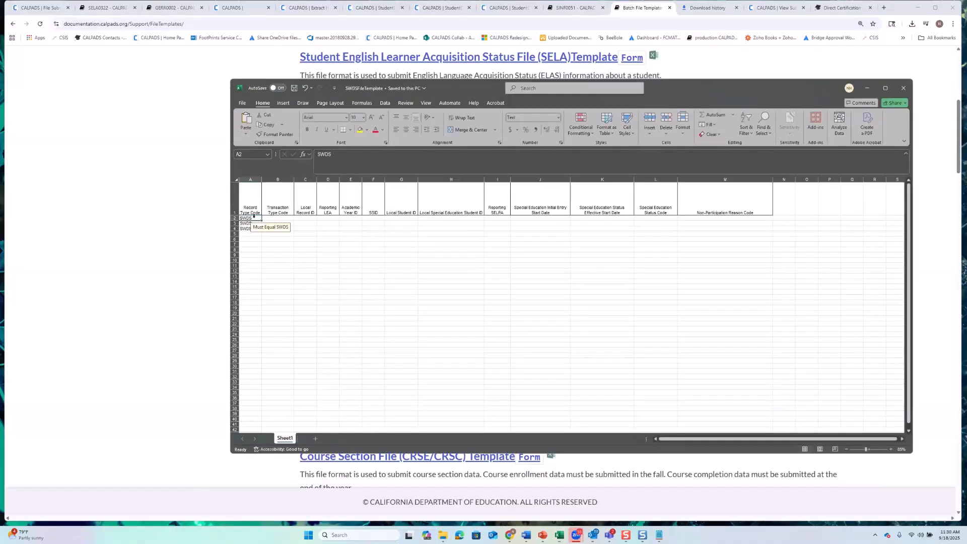
left_click(386, 104)
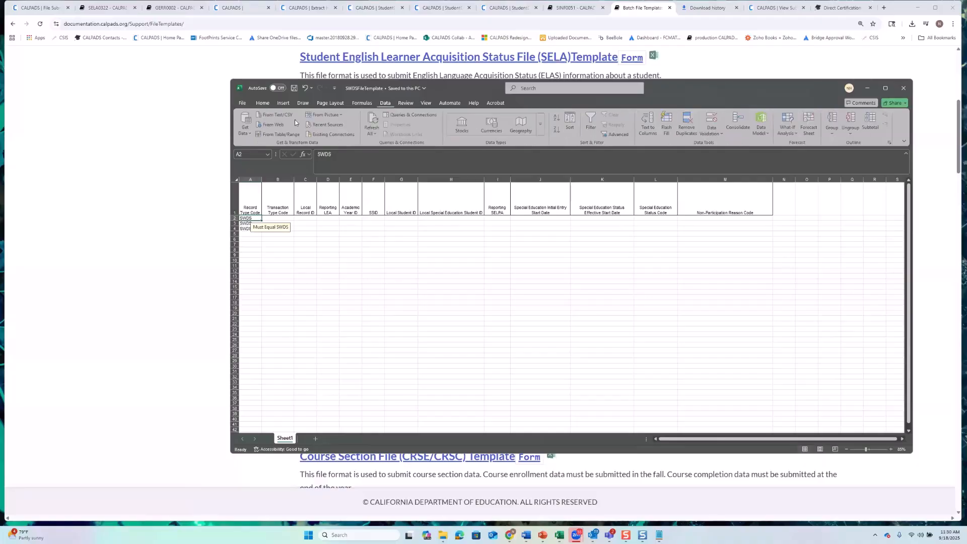
left_click(250, 134)
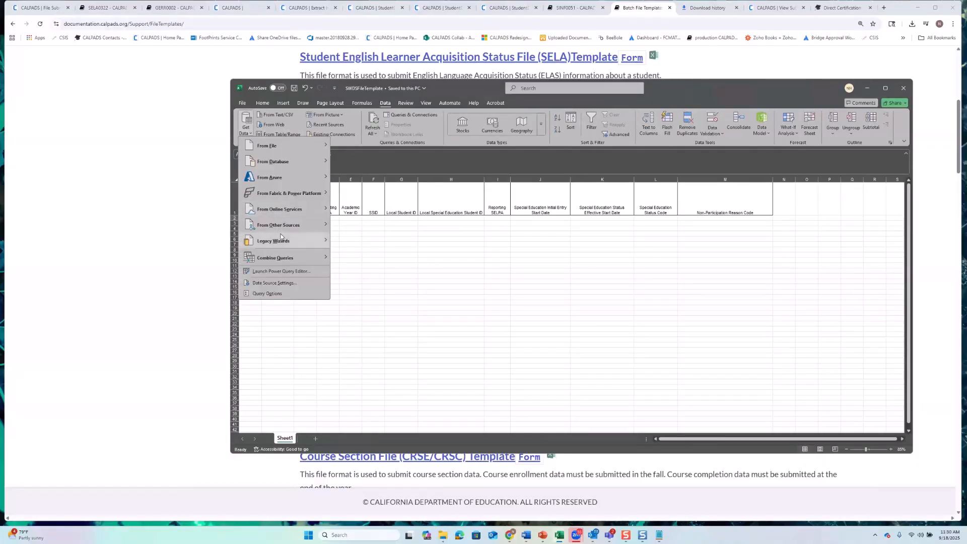
mouse_move(294, 240)
left_click(368, 241)
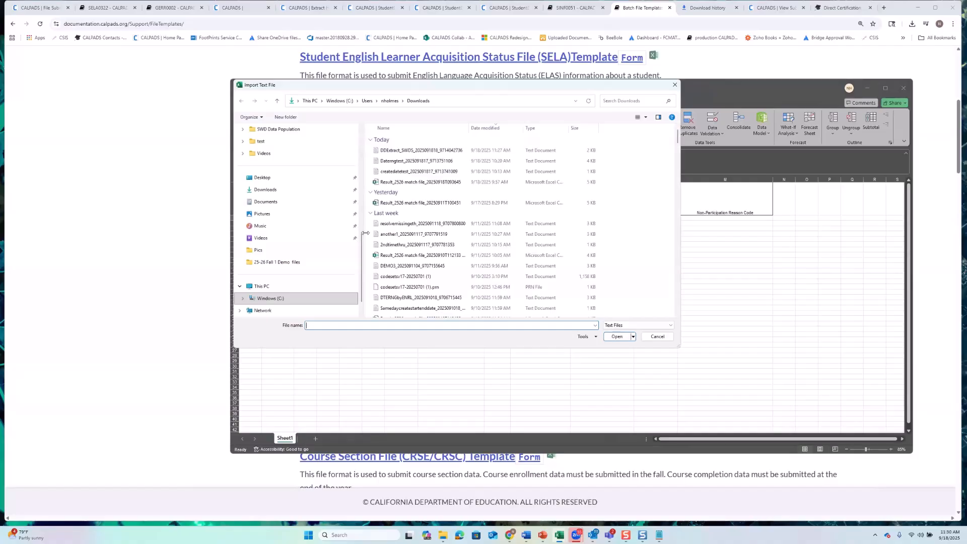
left_click(418, 150)
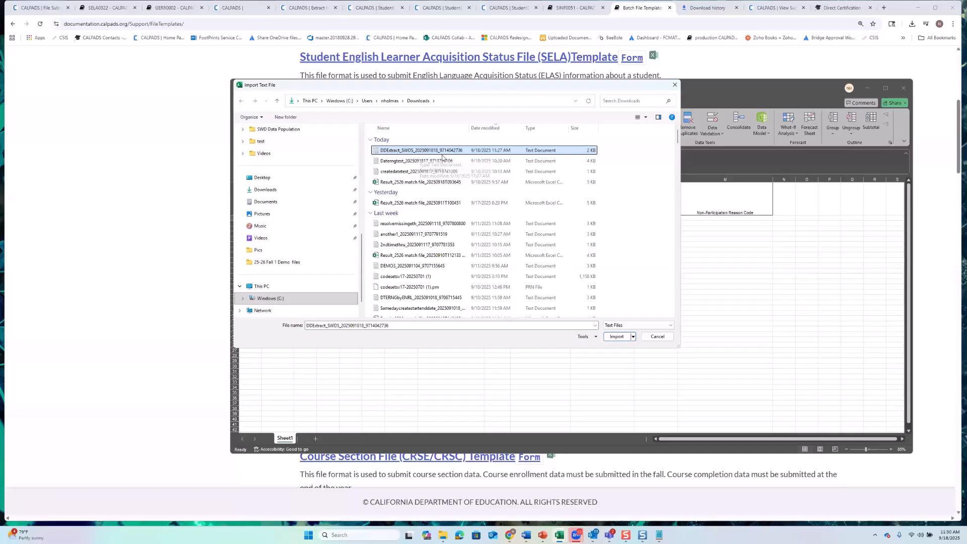
left_click(617, 337)
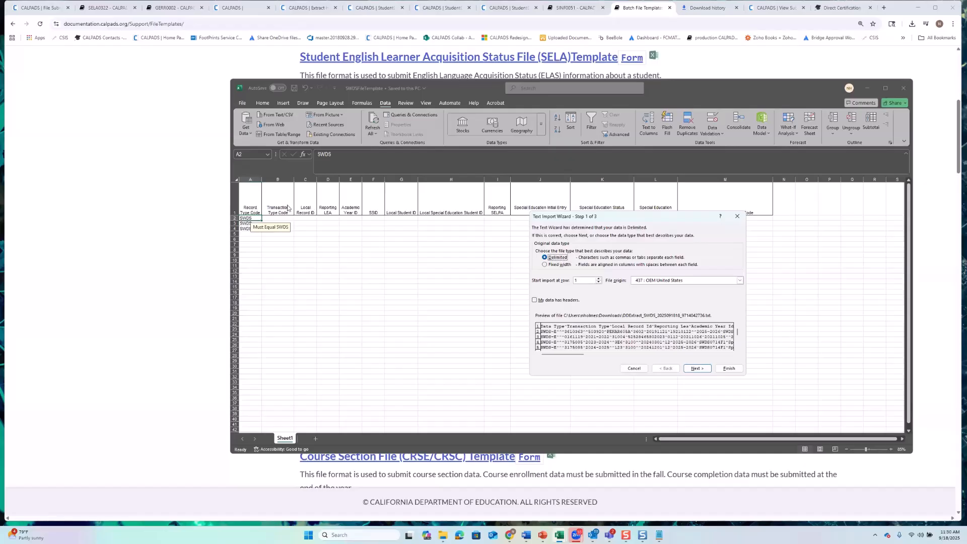
Import the extract as delimited data with the ^ separator and format all columns as Text
left_click(697, 368)
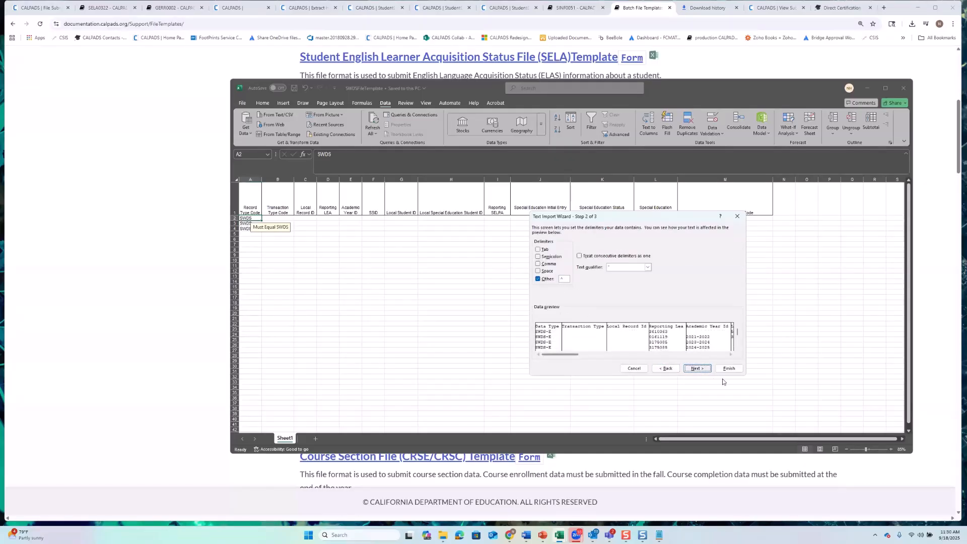
left_click(700, 369)
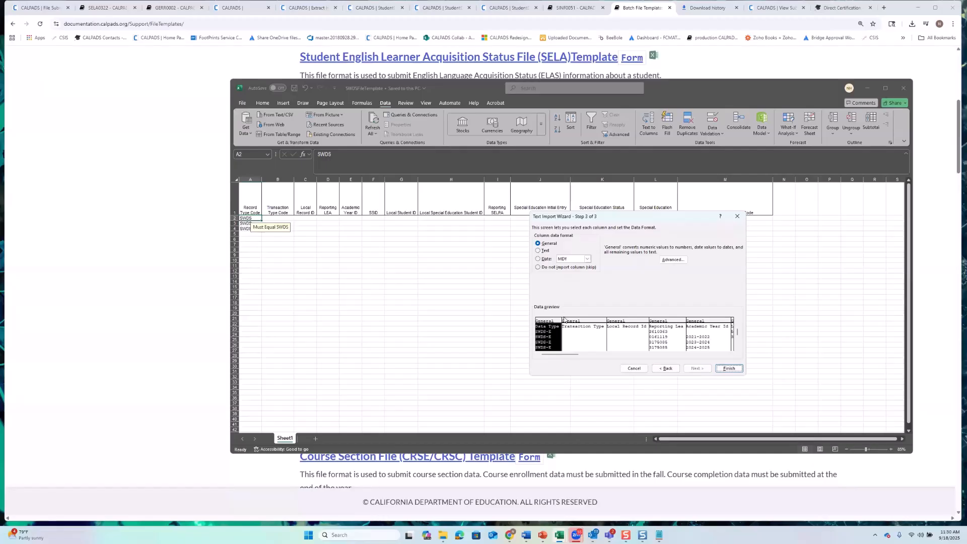
left_click(715, 354)
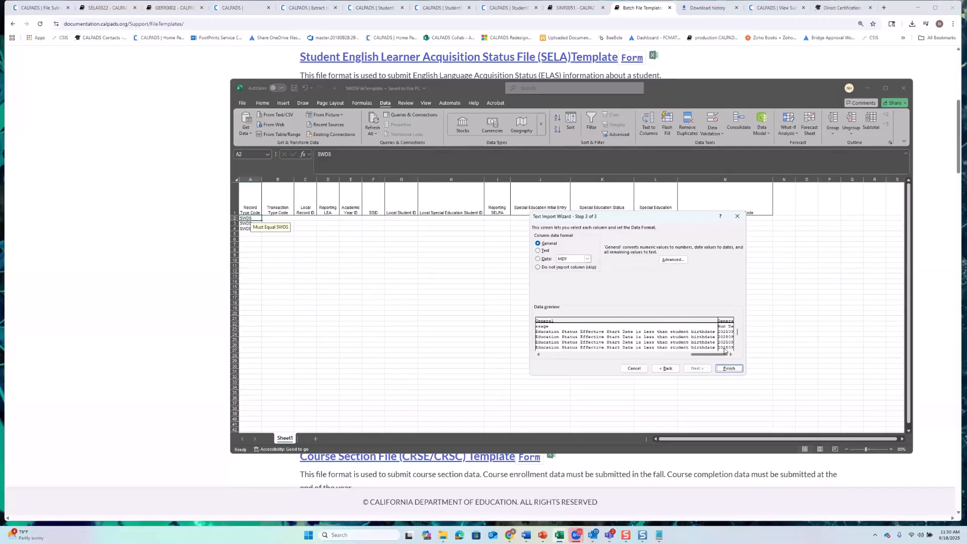
left_click(724, 340, "shift")
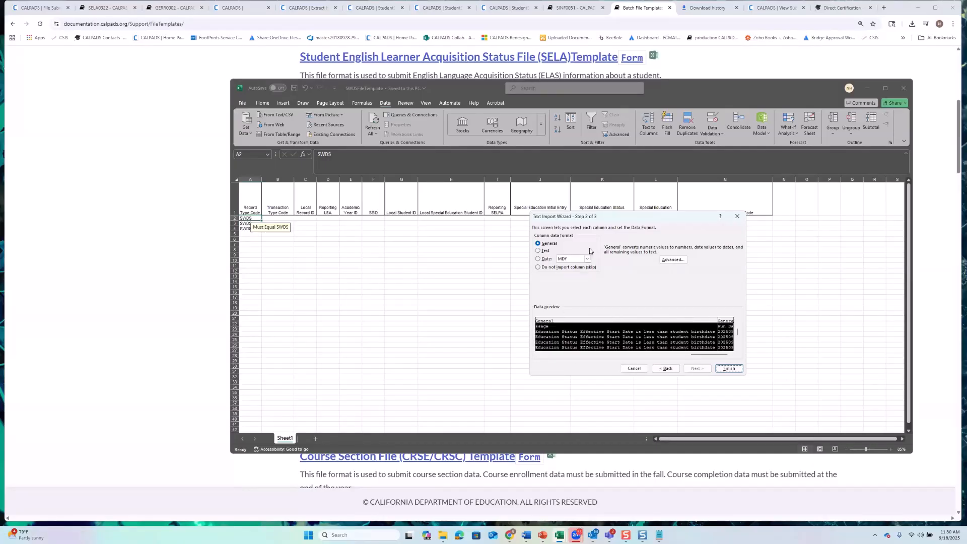
left_click(543, 251)
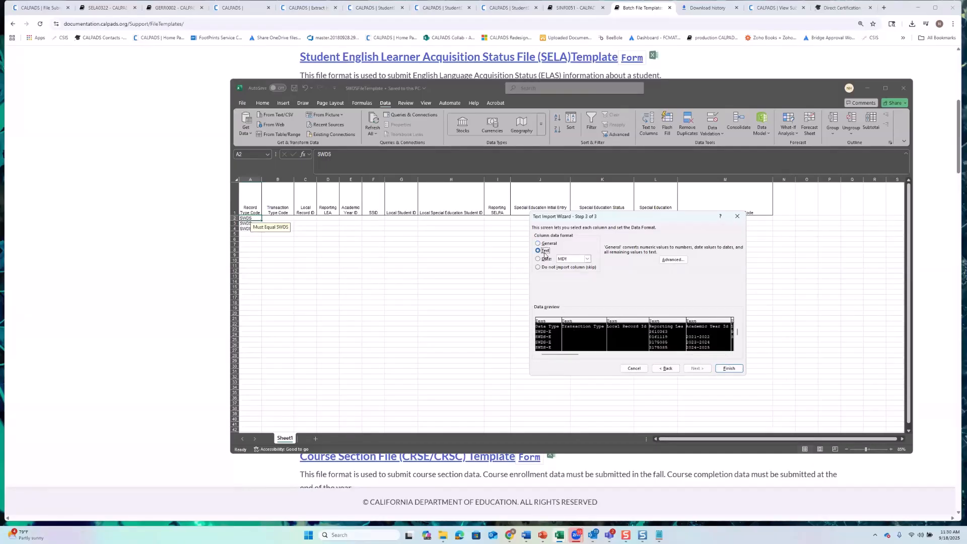
left_click(728, 367)
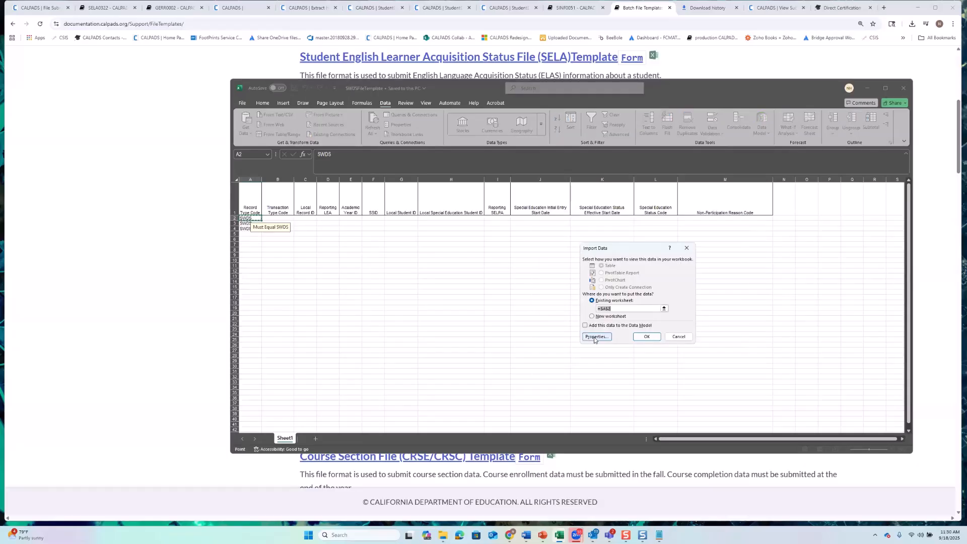
Set the import to overwrite existing cells and clear unused ones, and place the data in the existing worksheet at A2
left_click(594, 337)
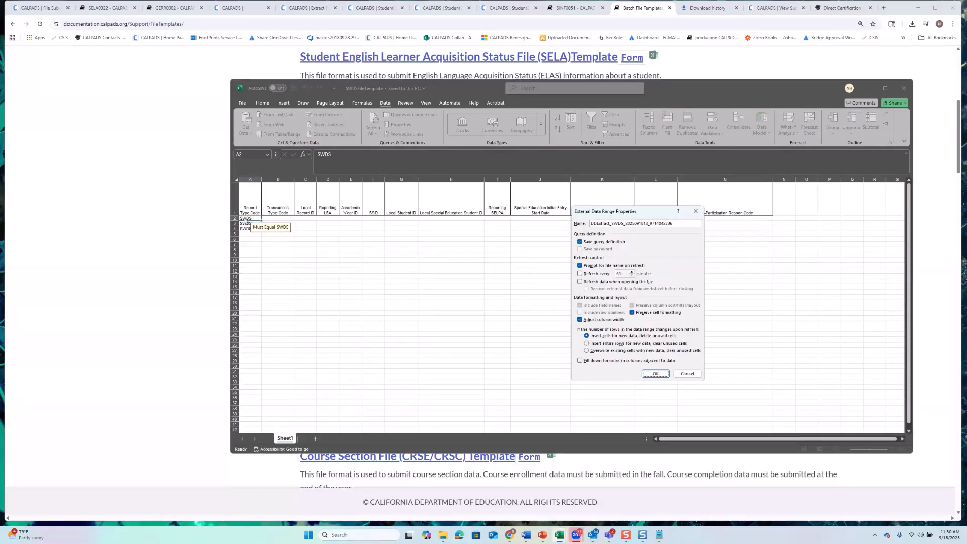
left_click(586, 350)
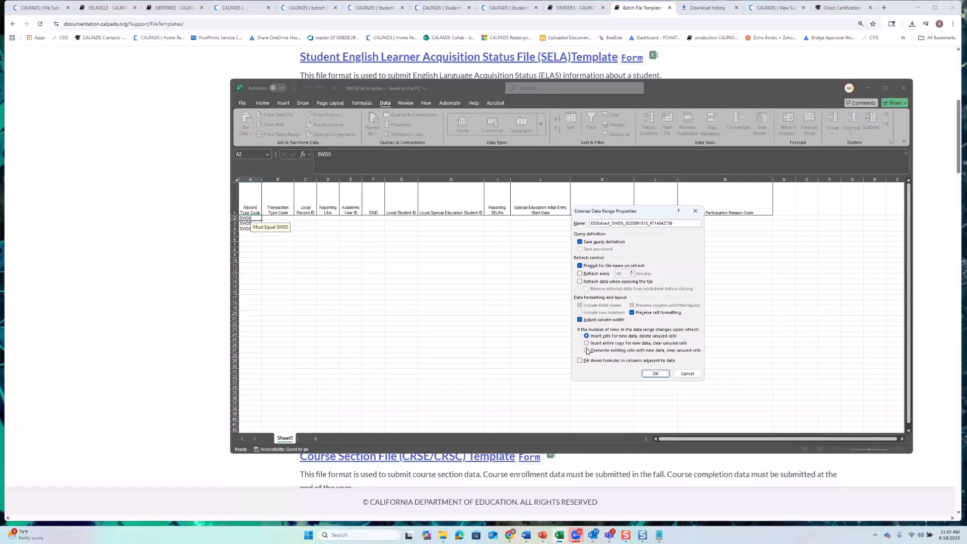
left_click(655, 373)
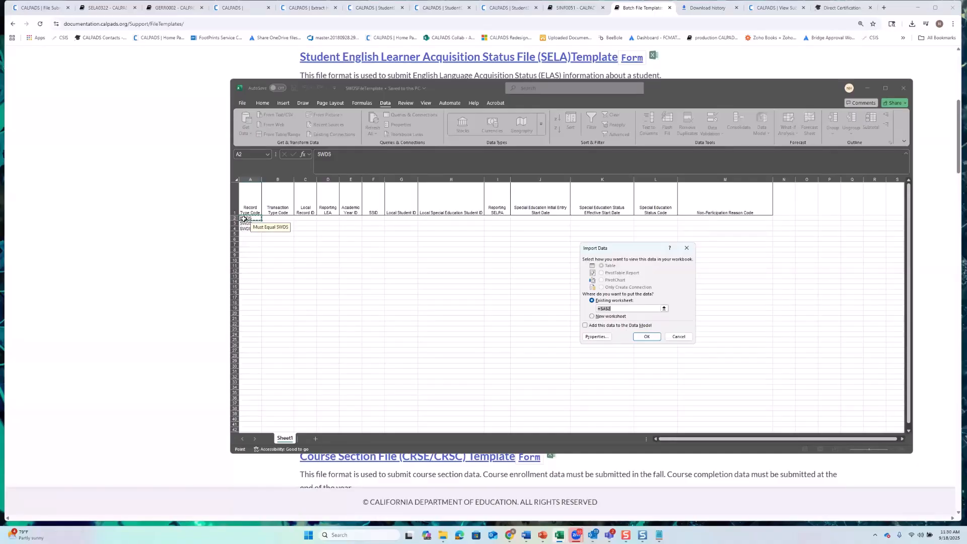
left_click(647, 336)
Reposition the workbook window and enlarge the worksheet to 140% to examine the imported discrepancy rows
left_click(290, 277)
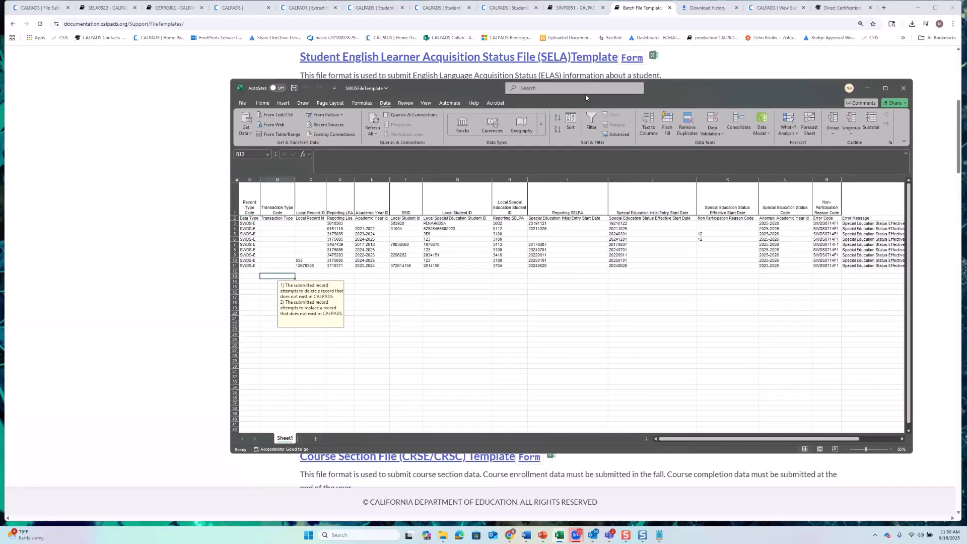
left_click_drag(586, 95, 468, 63)
left_click(754, 417)
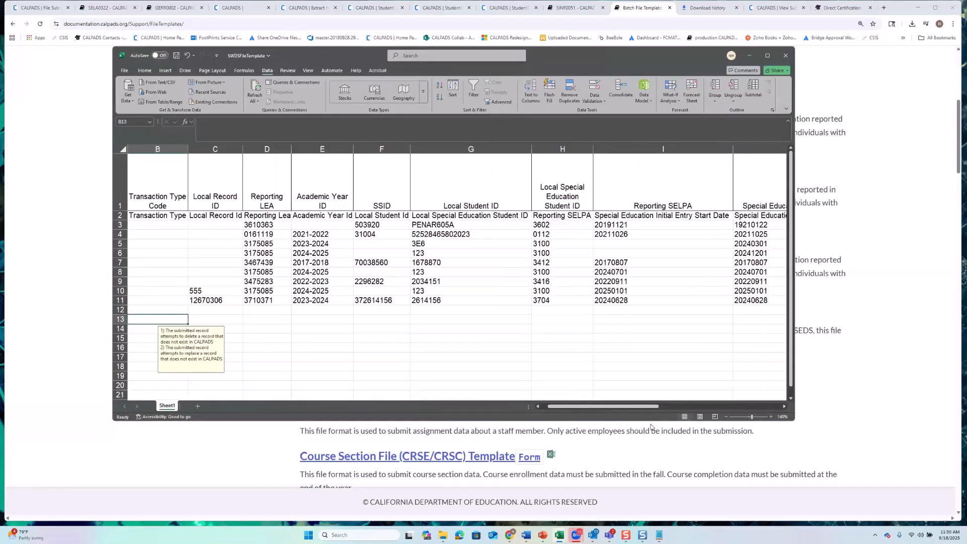
Correct the first imported record's Record Type Code in A3 to SWDS
left_click_drag(599, 408, 729, 354)
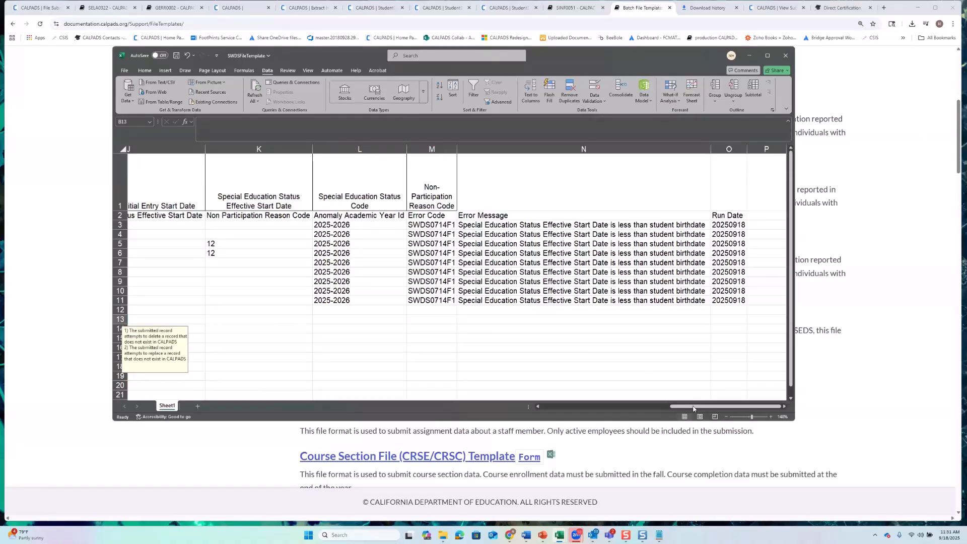
left_click_drag(693, 407, 651, 408)
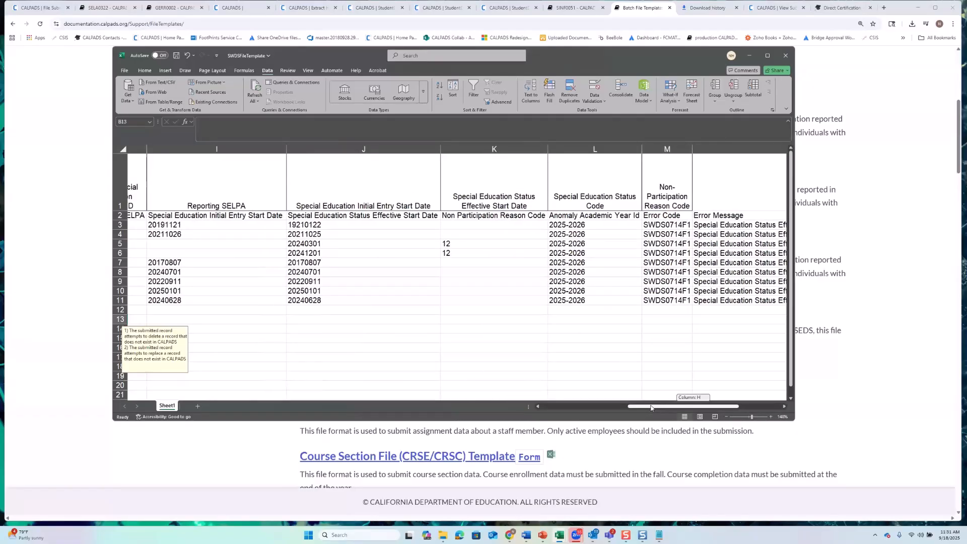
left_click(560, 188)
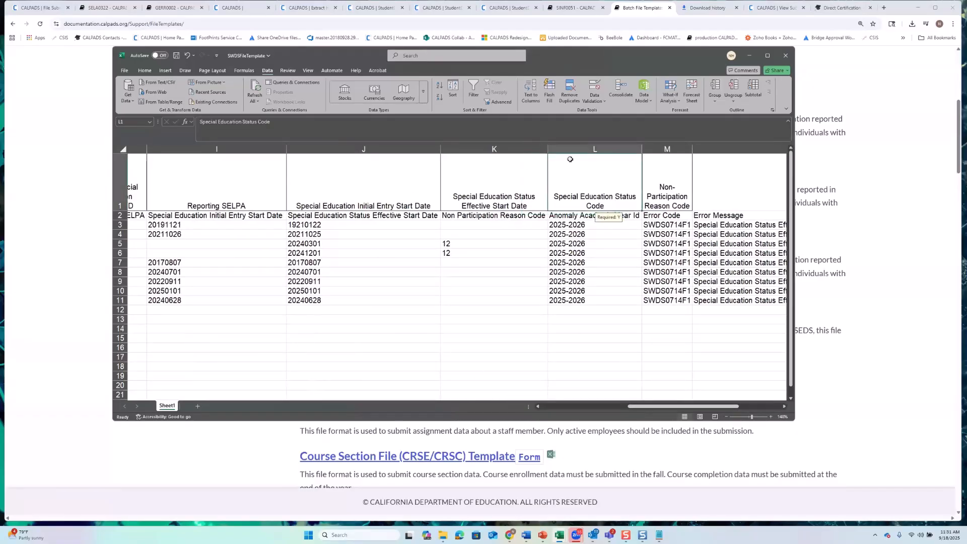
left_click_drag(682, 407, 375, 387)
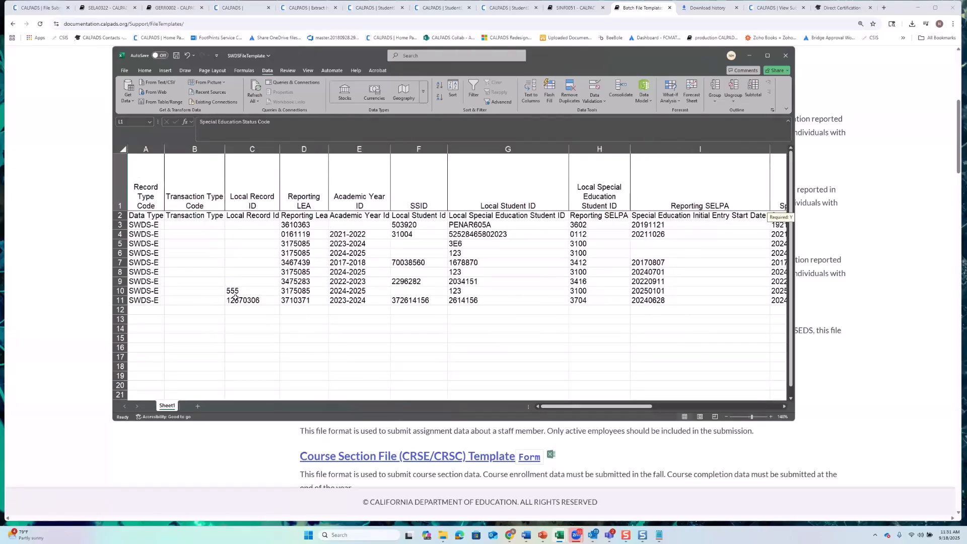
double_click(145, 225)
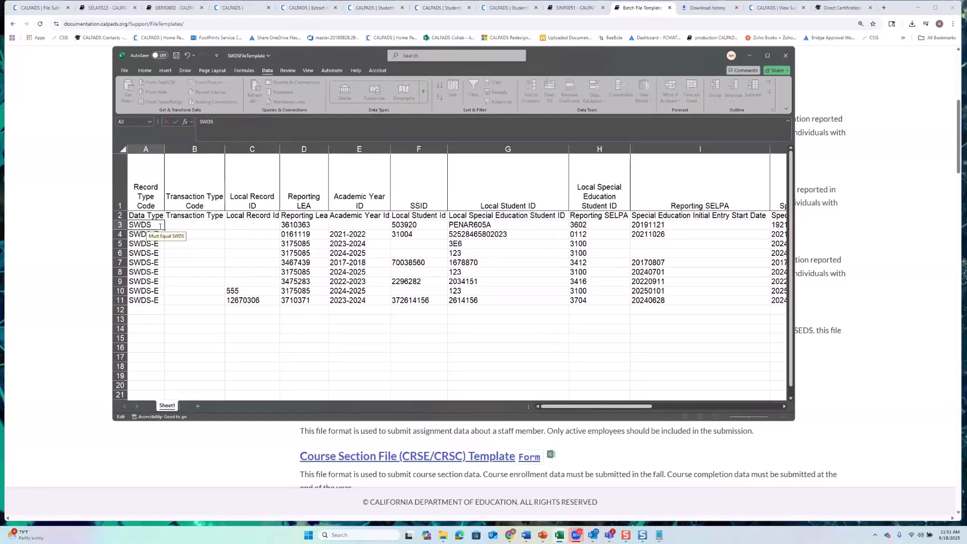
key("Tab")
left_click(149, 226)
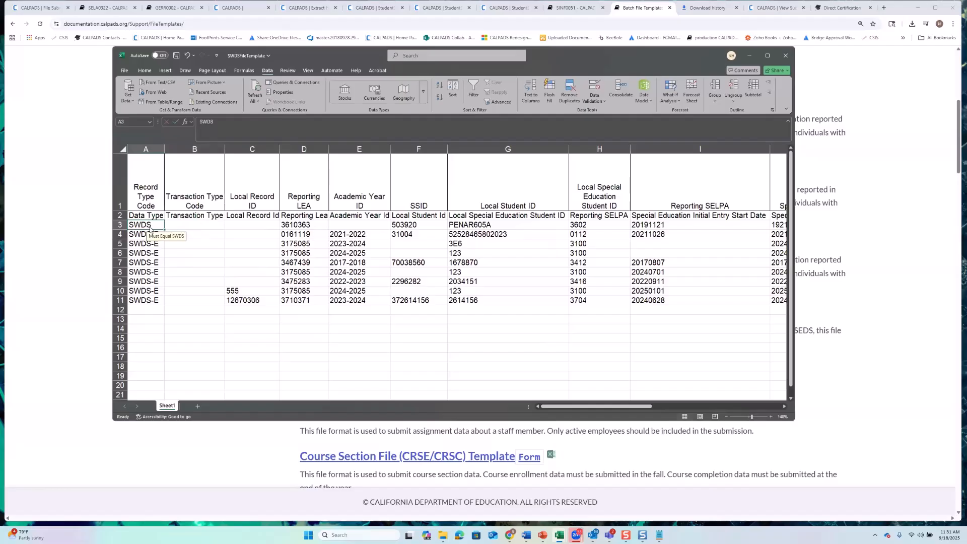
Copy the SWDS record type code from A3 down through A11
right_click(149, 228)
left_click(174, 245)
left_click_drag(146, 226, 145, 298)
right_click(145, 298)
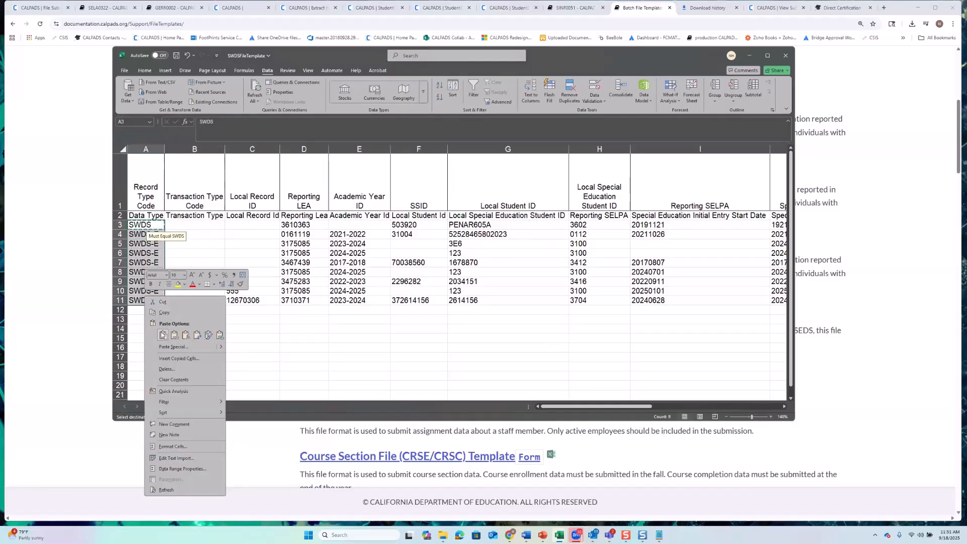
left_click(162, 335)
left_click(203, 253)
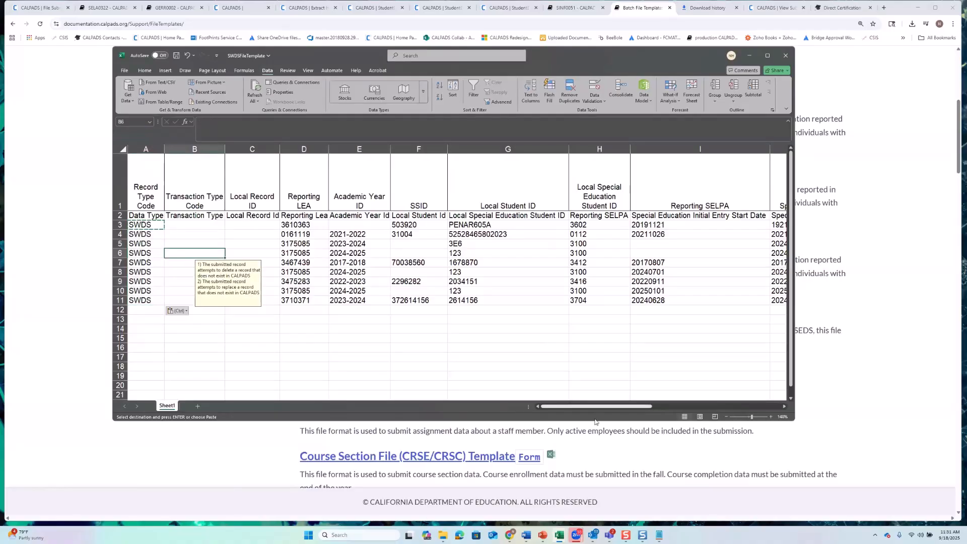
Delete columns M through Q, removing the error code, error message and run date from the template
left_click_drag(629, 406, 762, 381)
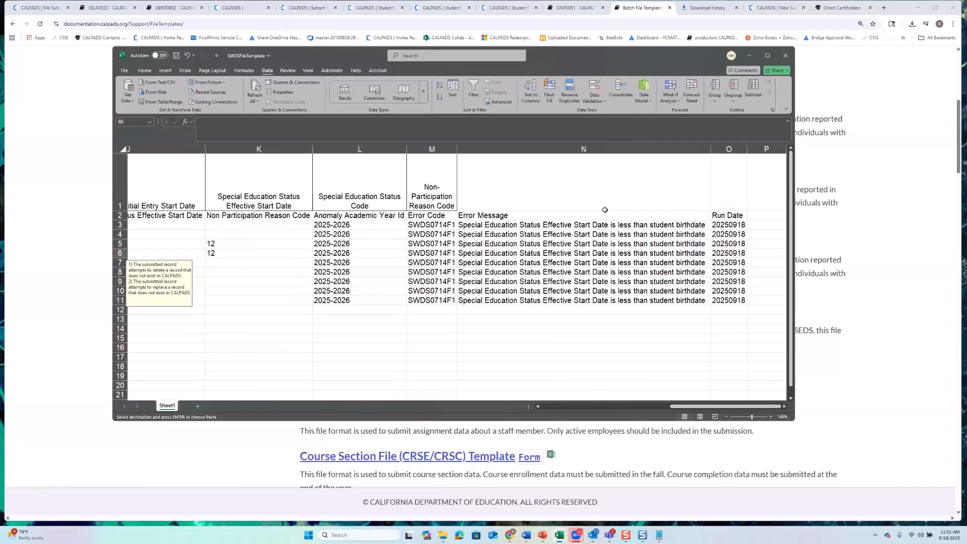
left_click(481, 149)
left_click_drag(504, 245, 749, 303)
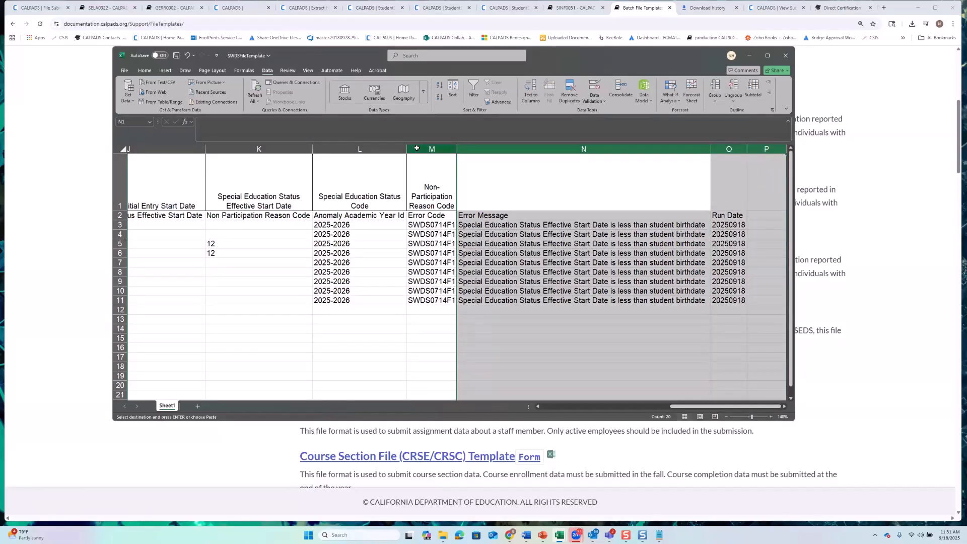
left_click_drag(416, 148, 625, 303)
right_click(394, 204)
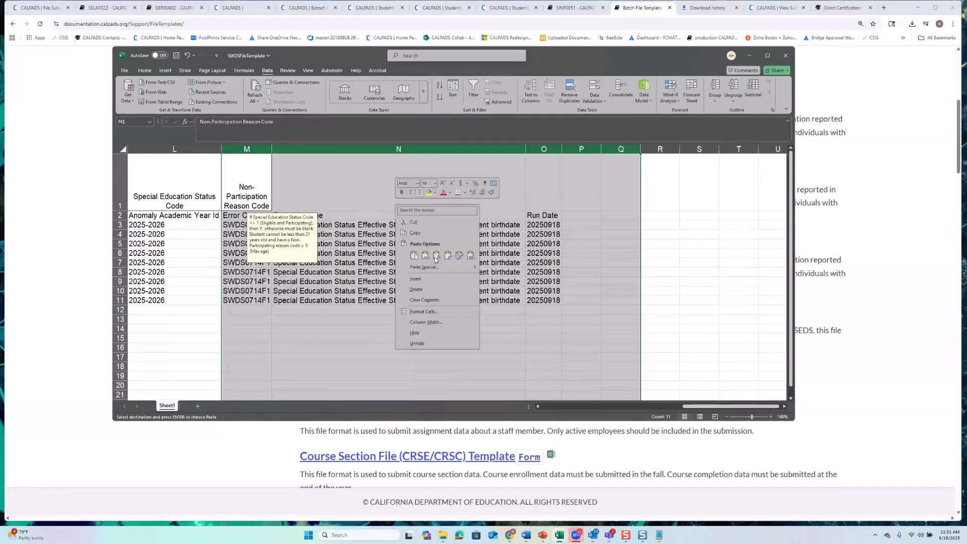
left_click(419, 291)
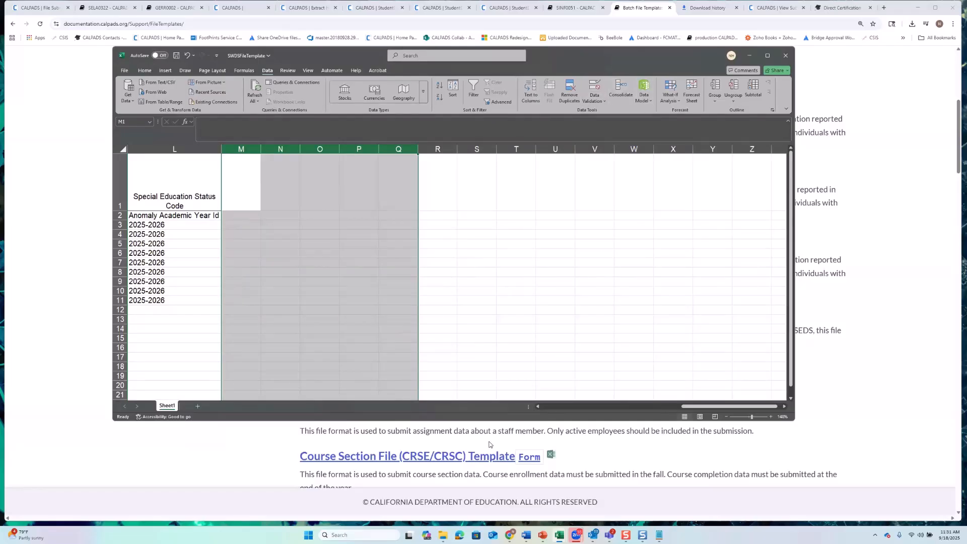
Examine the remaining columns from Record Type Code to Special Education Status Code for blank or misaligned fields
left_click_drag(690, 405, 543, 414)
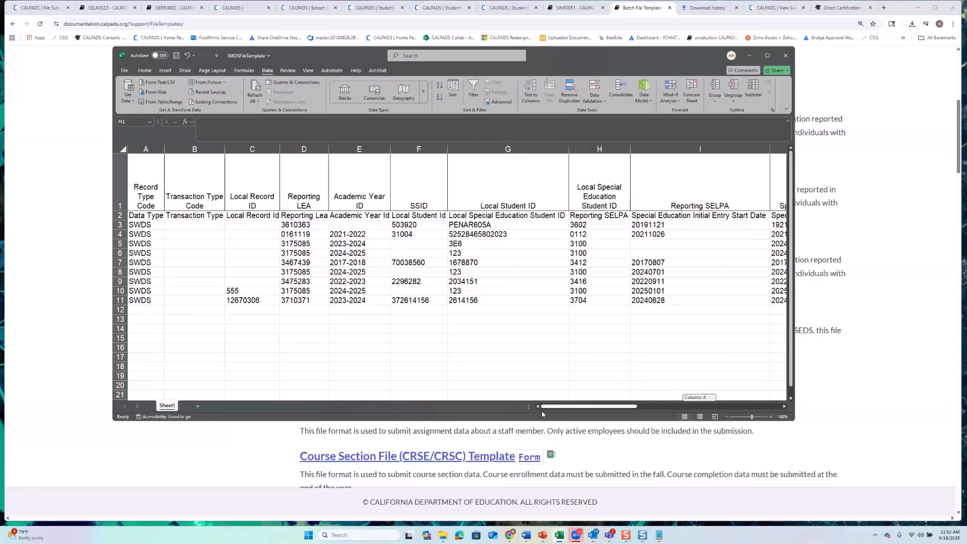
left_click_drag(542, 414, 542, 414)
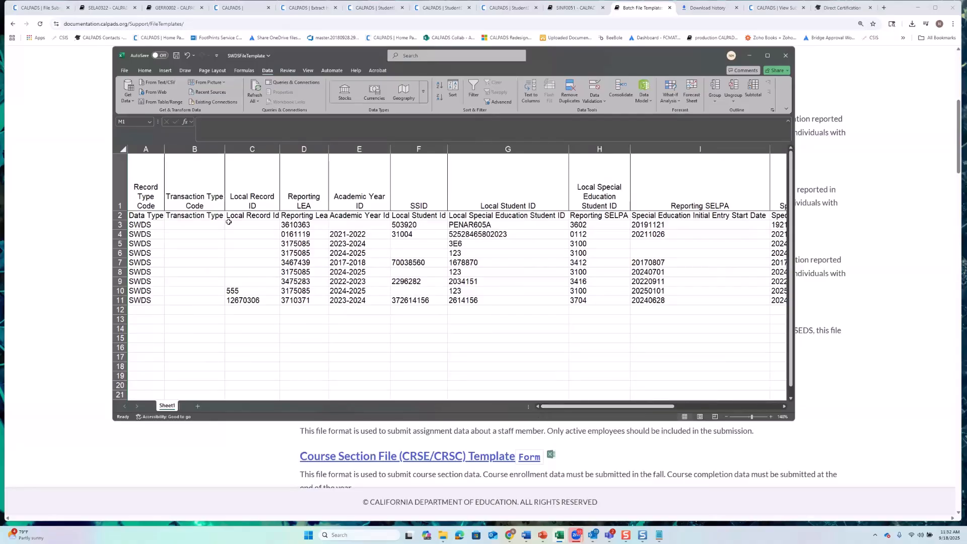
left_click(351, 225)
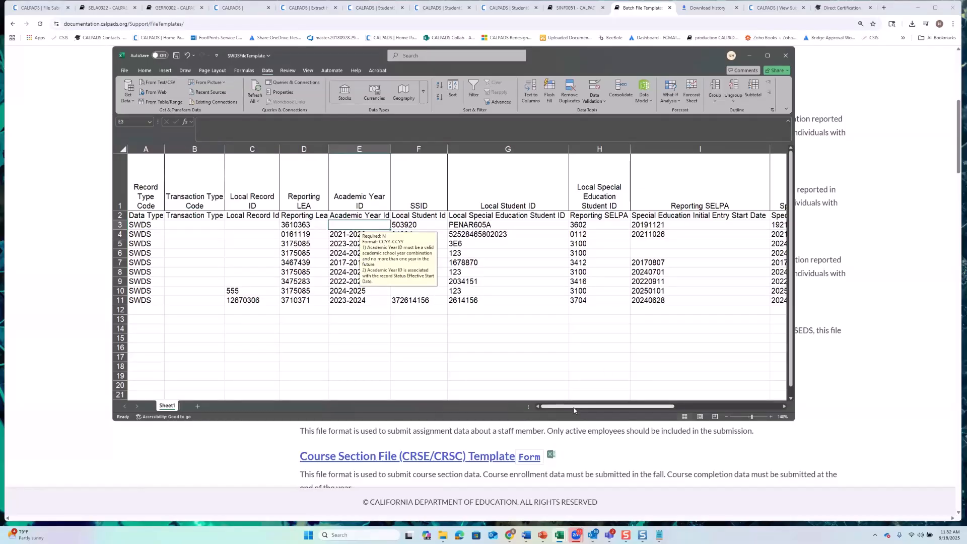
scroll(526, 247, "right", 4)
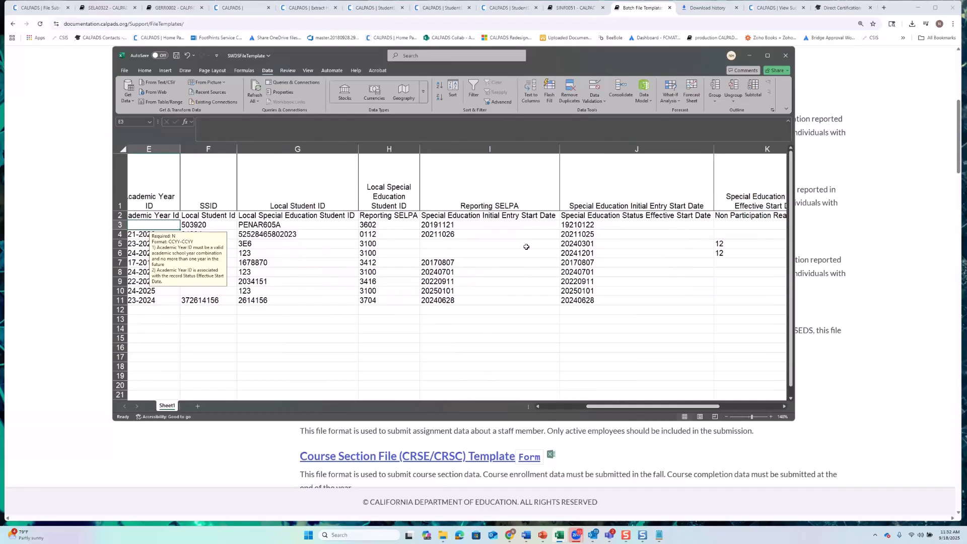
left_click(433, 254)
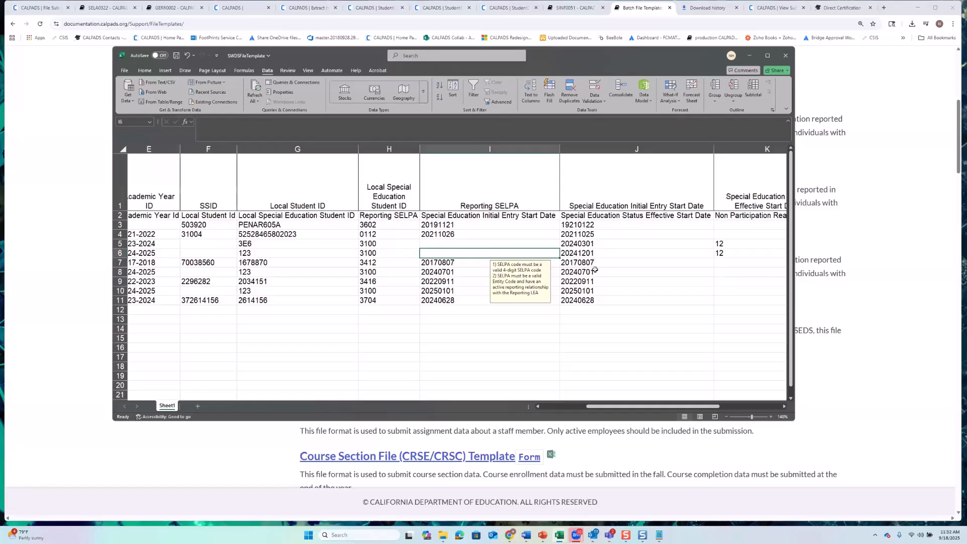
left_click_drag(616, 406, 729, 404)
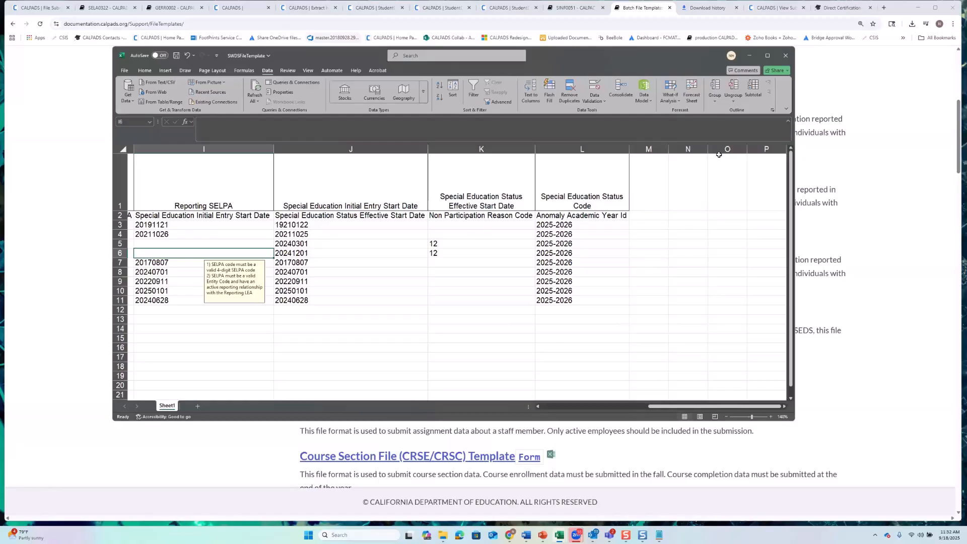
Minimize the template workbook and switch to the CALPADS View Submission page in the browser
left_click(749, 55)
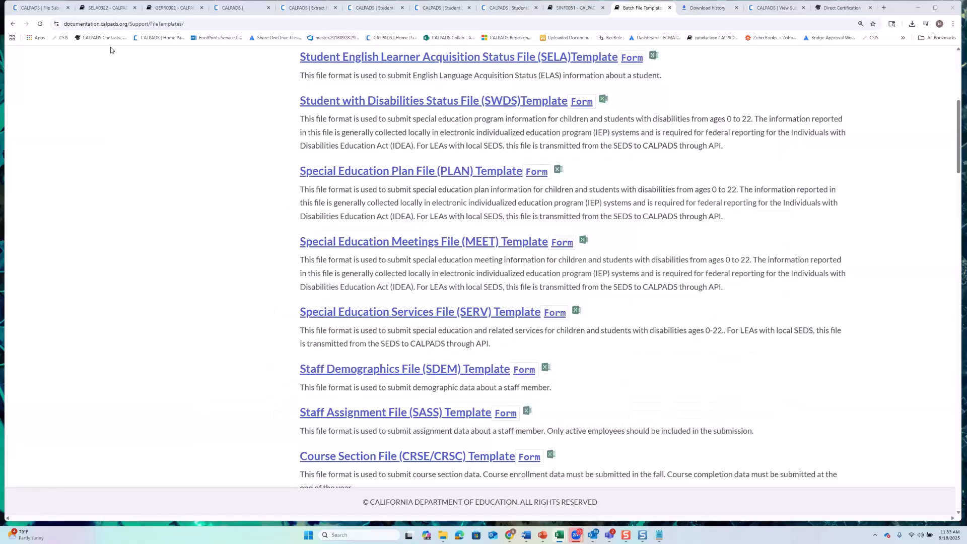
left_click(39, 8)
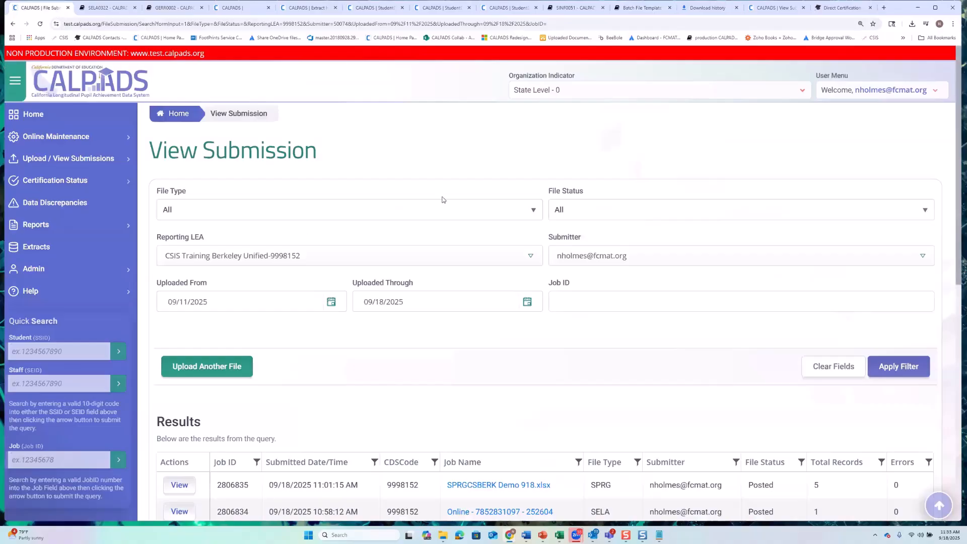